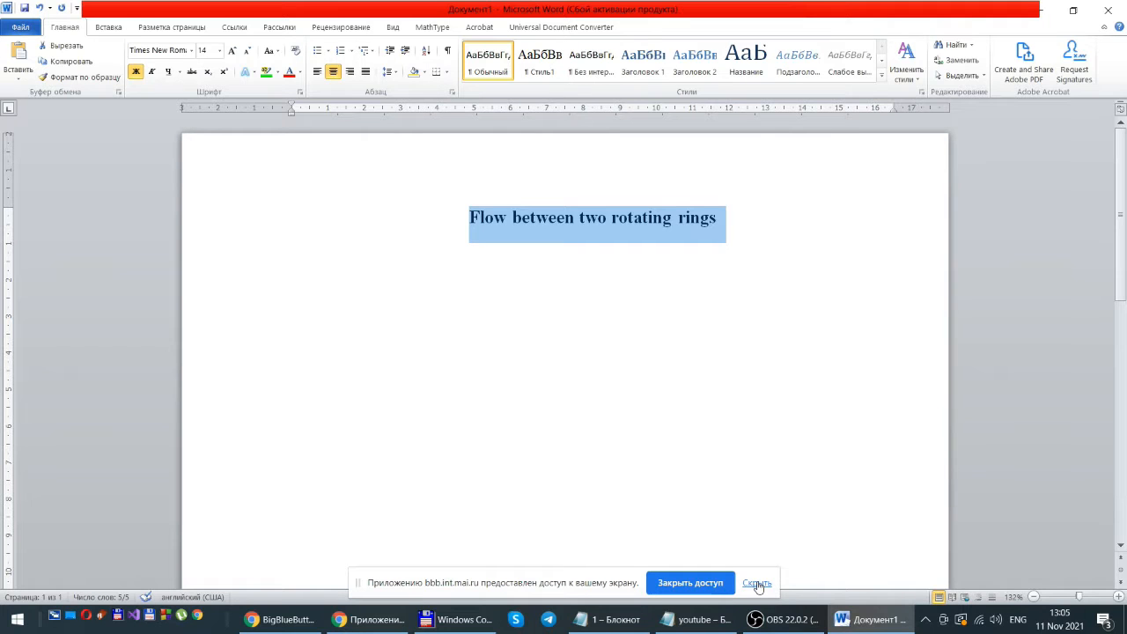
- Hide the screen-sharing notice, launch ANSYS Workbench 2019 R2 and maximize its window
{"action": "left_click", "coordinate": [756, 583]}
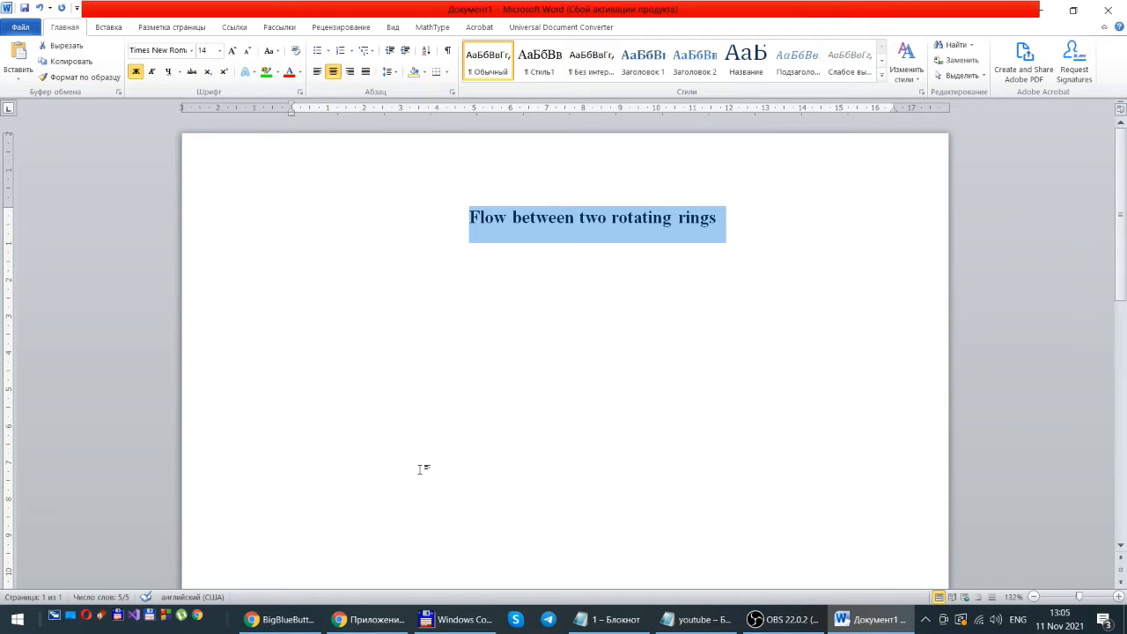
{"action": "left_click", "coordinate": [18, 622]}
{"action": "scroll", "coordinate": [105, 490], "scroll_direction": "down", "scroll_amount": 5}
{"action": "scroll", "coordinate": [106, 490], "scroll_direction": "down", "scroll_amount": 3}
{"action": "left_click", "coordinate": [93, 289]}
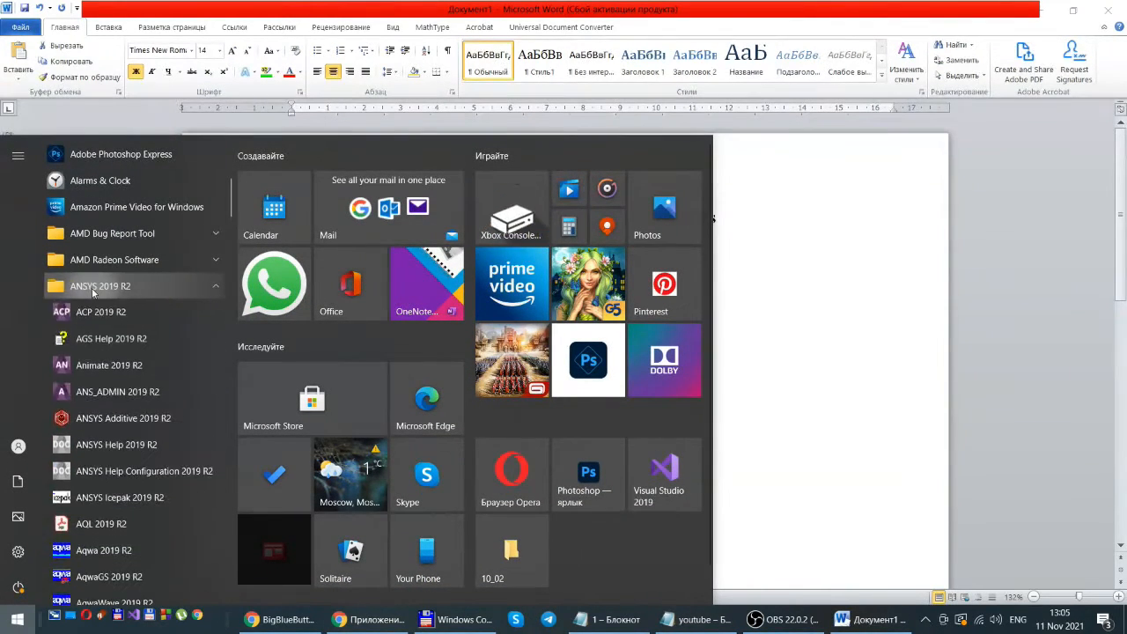
{"action": "scroll", "coordinate": [172, 365], "scroll_direction": "down", "scroll_amount": 10}
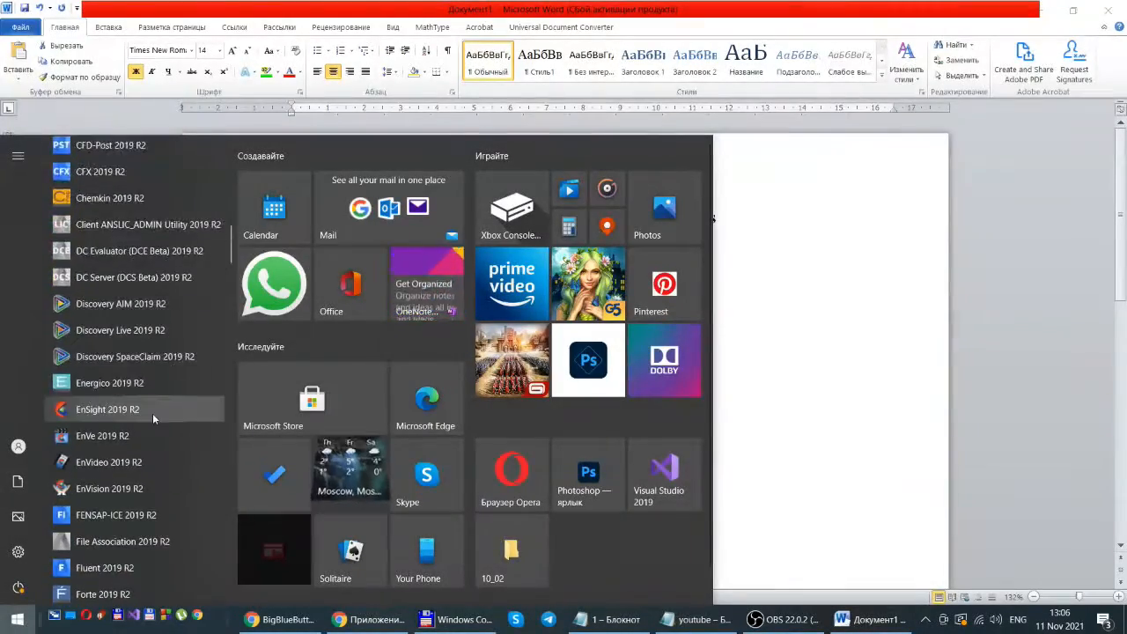
{"action": "scroll", "coordinate": [152, 413], "scroll_direction": "down", "scroll_amount": 5}
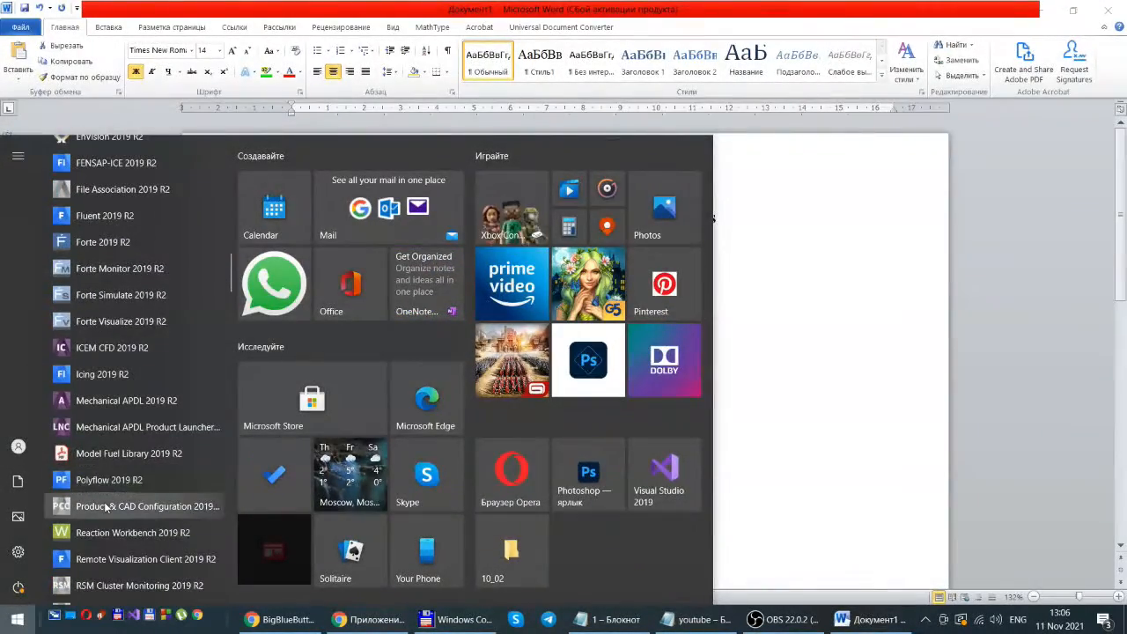
{"action": "scroll", "coordinate": [106, 507], "scroll_direction": "down", "scroll_amount": 5}
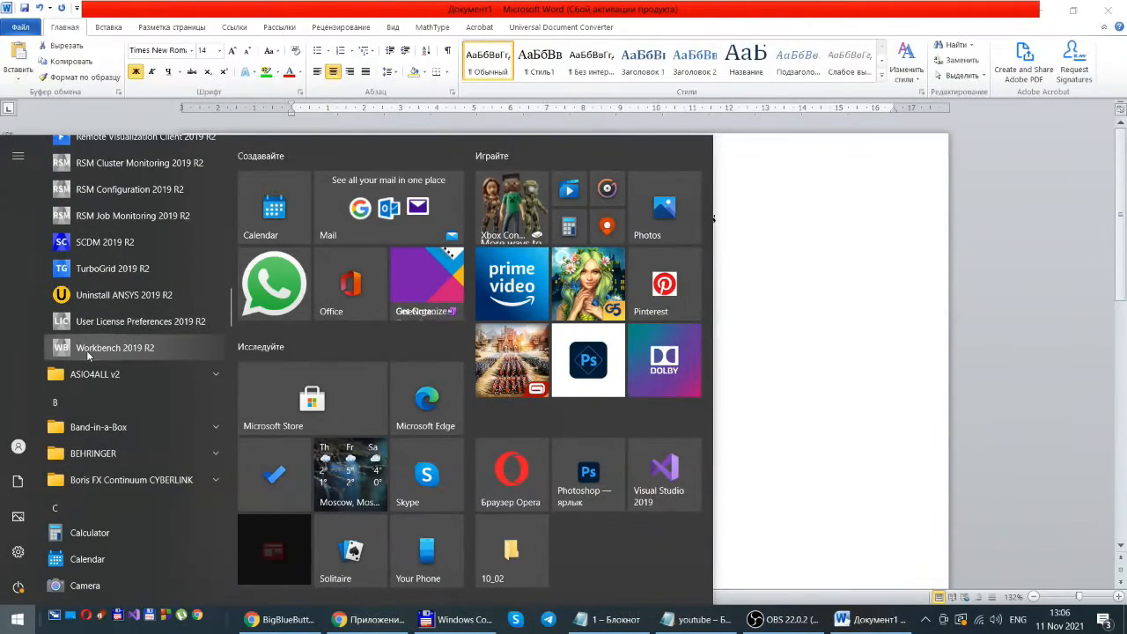
{"action": "left_click", "coordinate": [103, 349]}
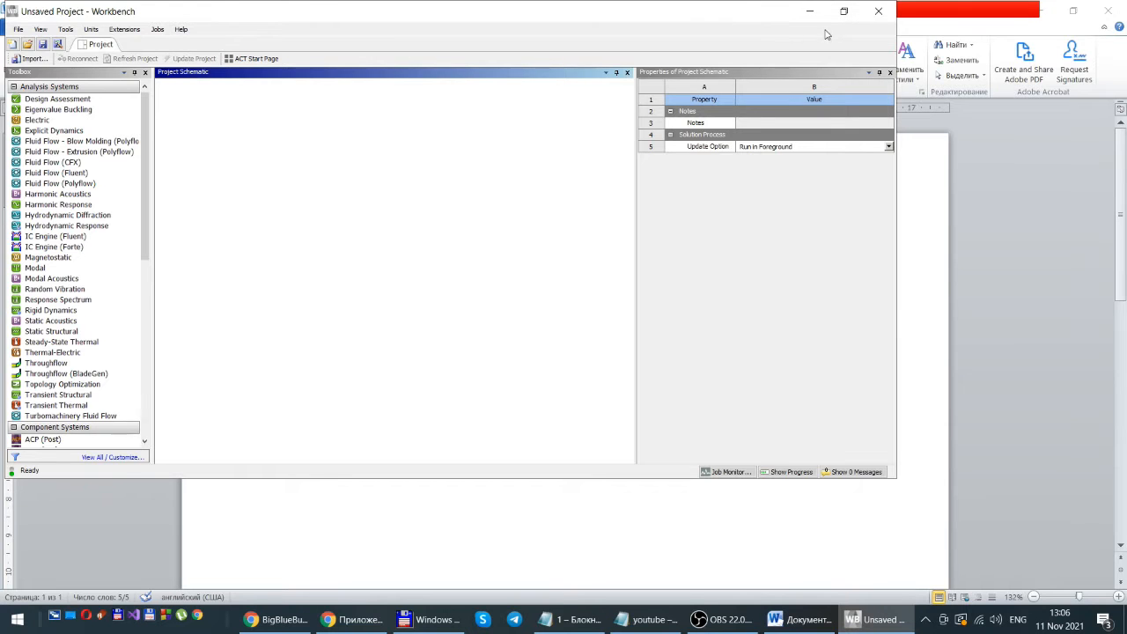
{"action": "left_click", "coordinate": [842, 11]}
{"action": "left_click", "coordinate": [843, 30]}
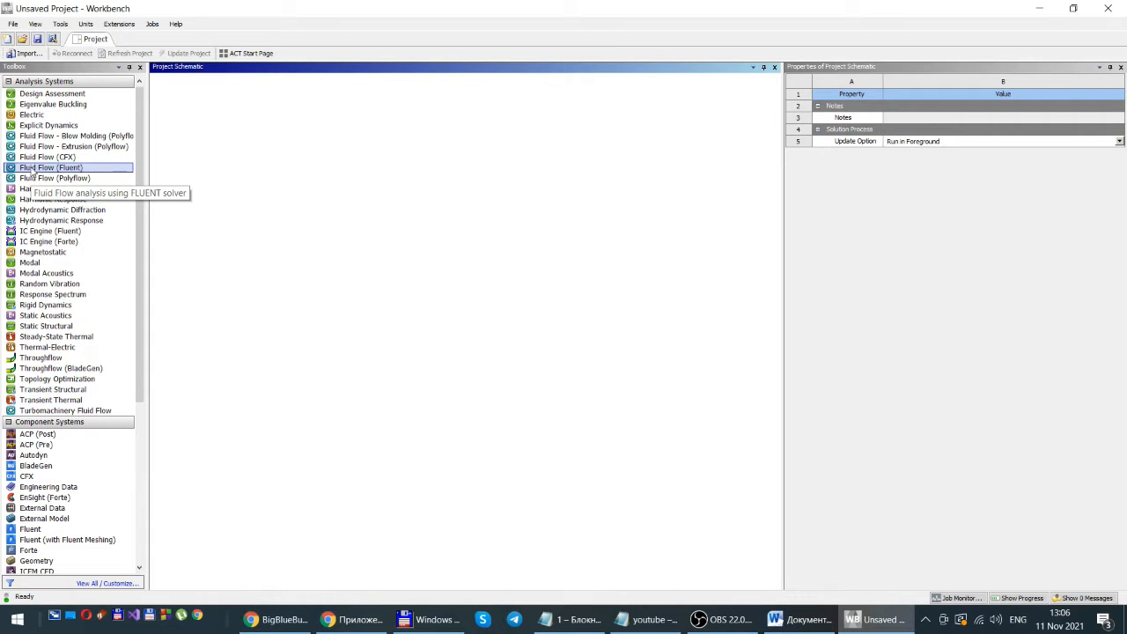
- Add a Fluid Flow (Fluent) system to the project schematic and set its geometry's analysis type to 2D
{"action": "left_click_drag", "start_coordinate": [29, 172], "coordinate": [232, 129]}
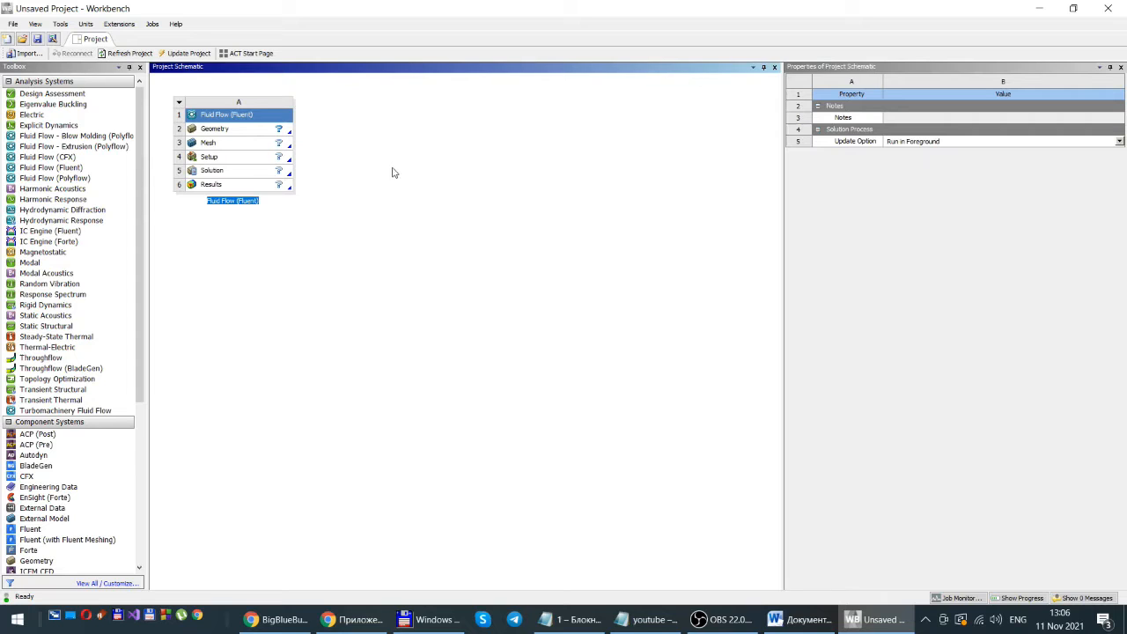
{"action": "left_click", "coordinate": [214, 131]}
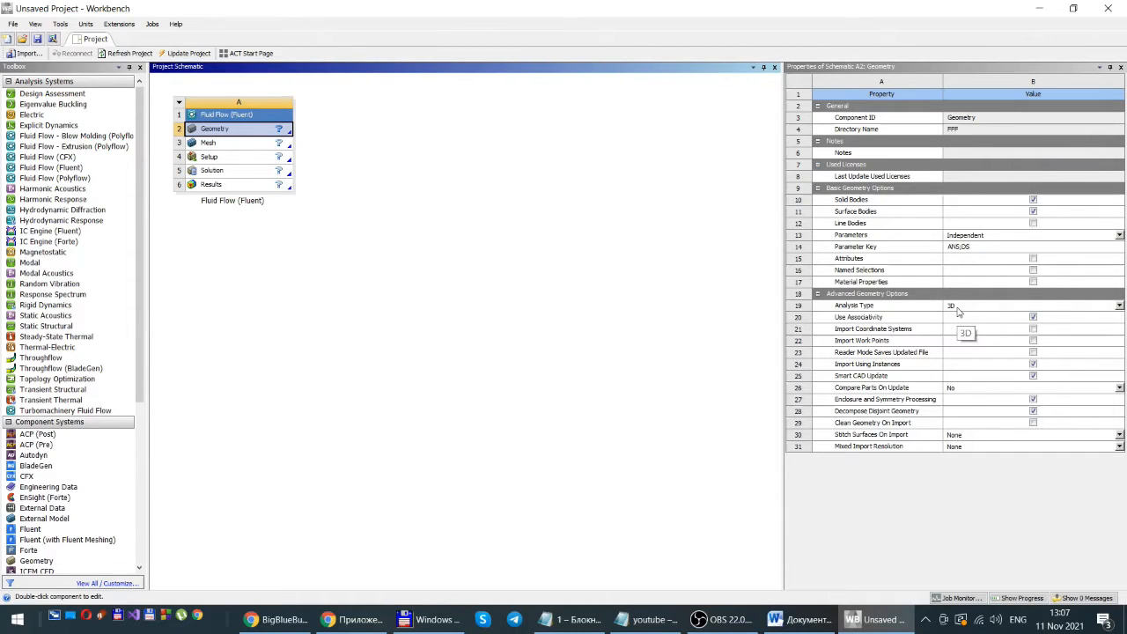
{"action": "left_click", "coordinate": [1119, 306]}
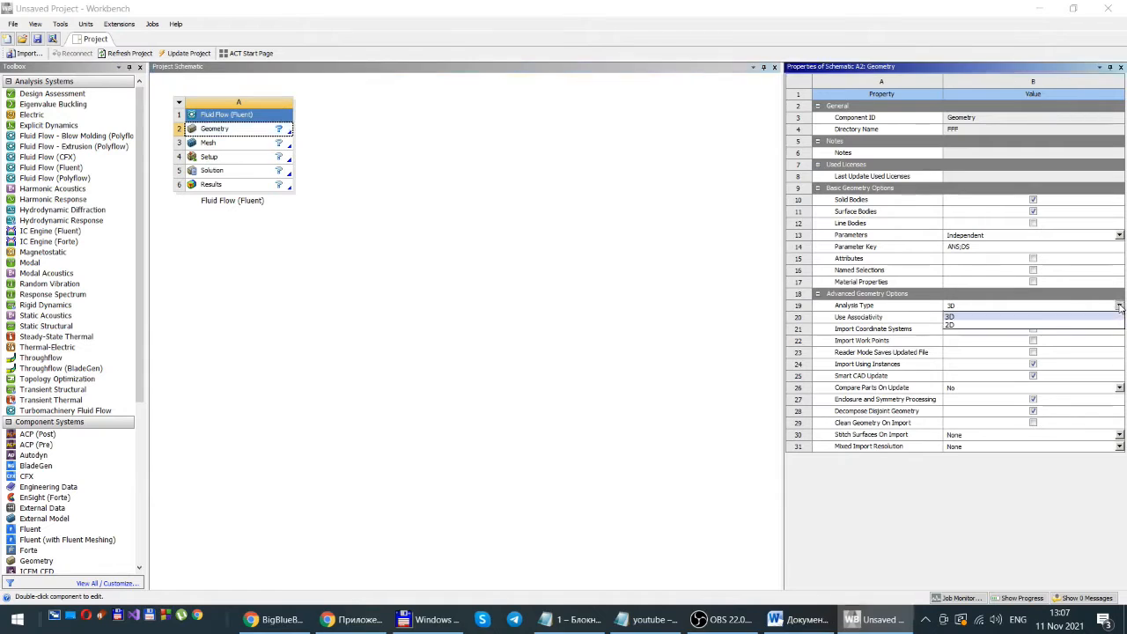
{"action": "left_click", "coordinate": [954, 325]}
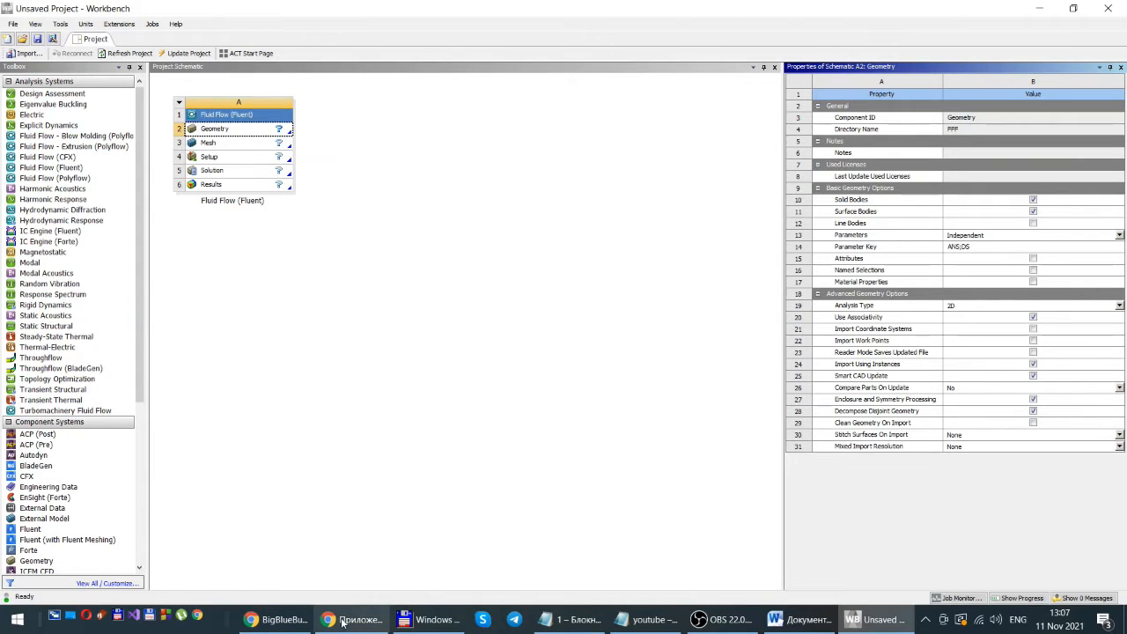
{"action": "left_click", "coordinate": [281, 620]}
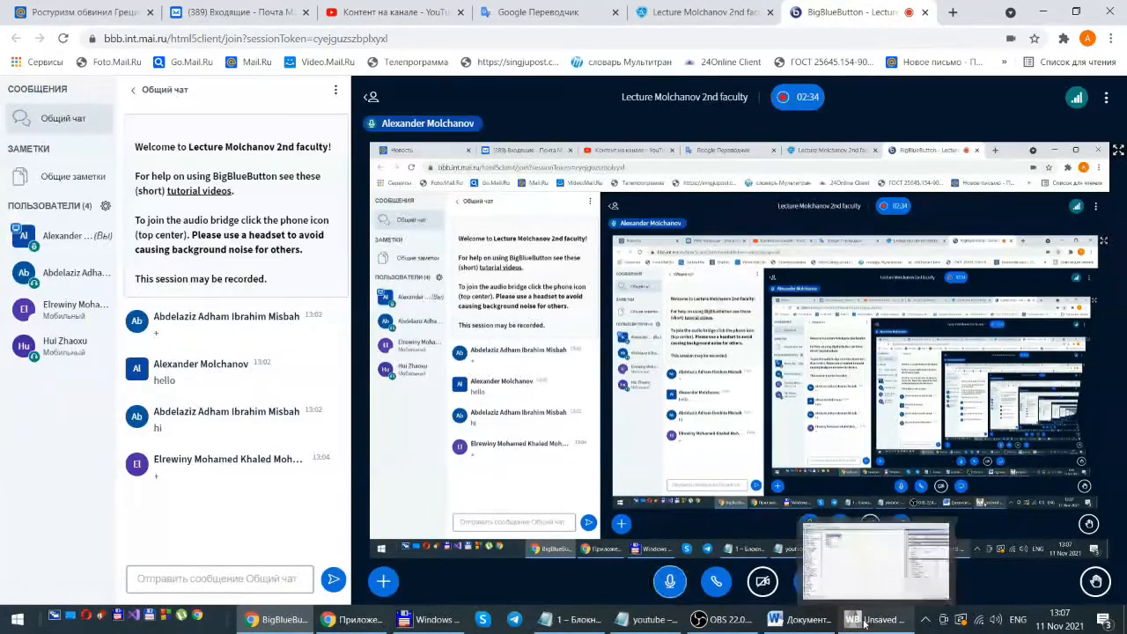
{"action": "left_click", "coordinate": [852, 620]}
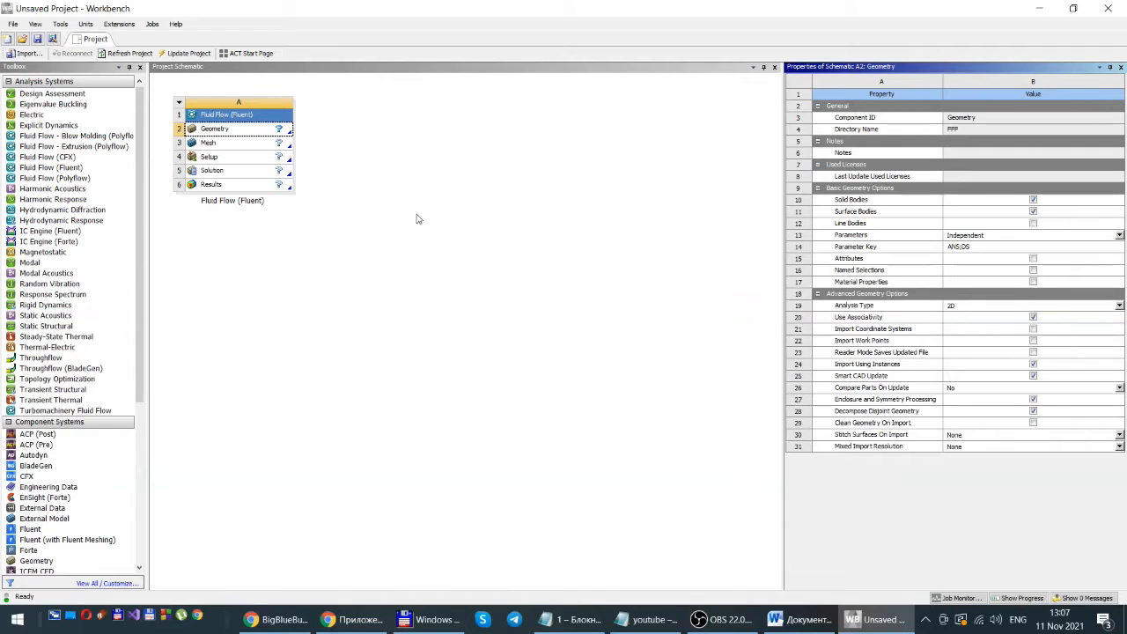
- Create a new DesignModeler geometry for the Fluent system and view its XY plane face-on along the Z axis
{"action": "right_click", "coordinate": [206, 134]}
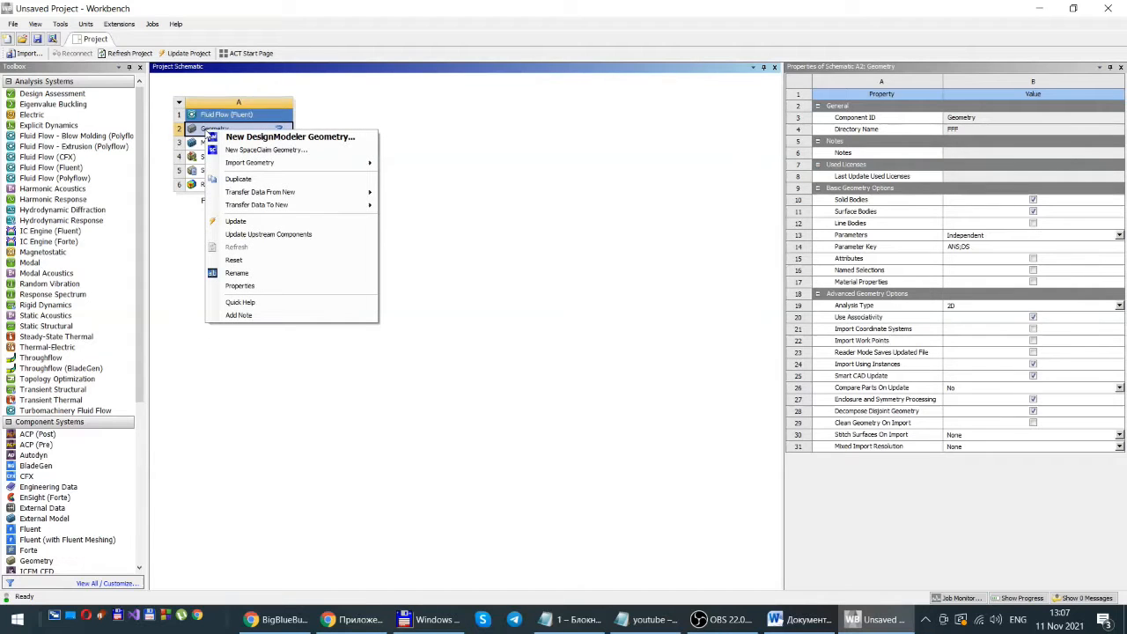
{"action": "left_click", "coordinate": [288, 138]}
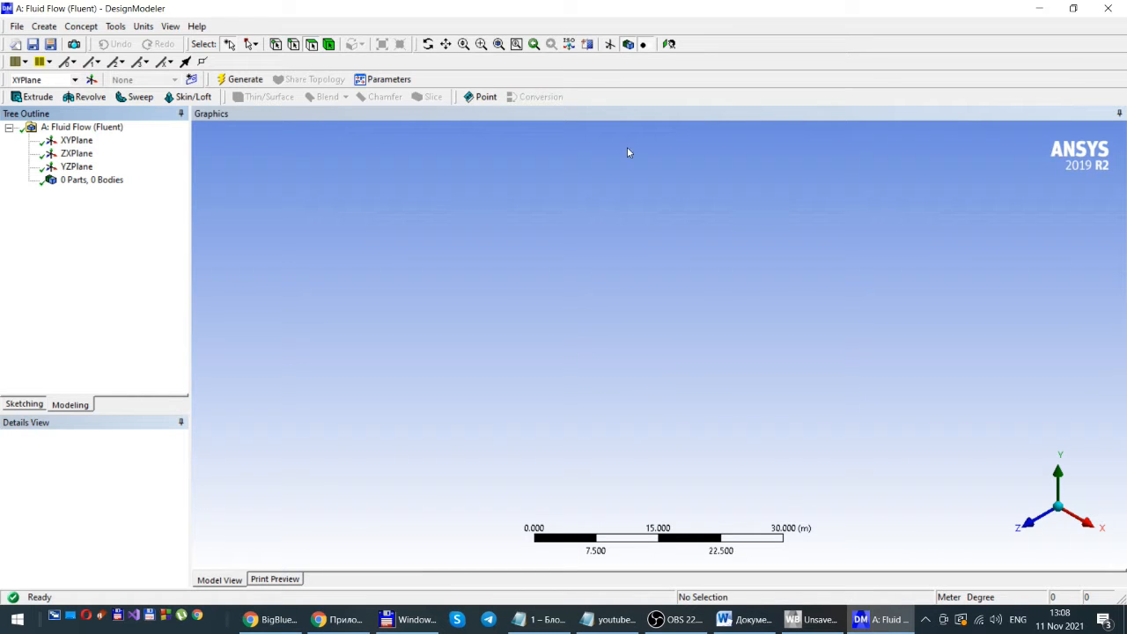
{"action": "left_click", "coordinate": [74, 142]}
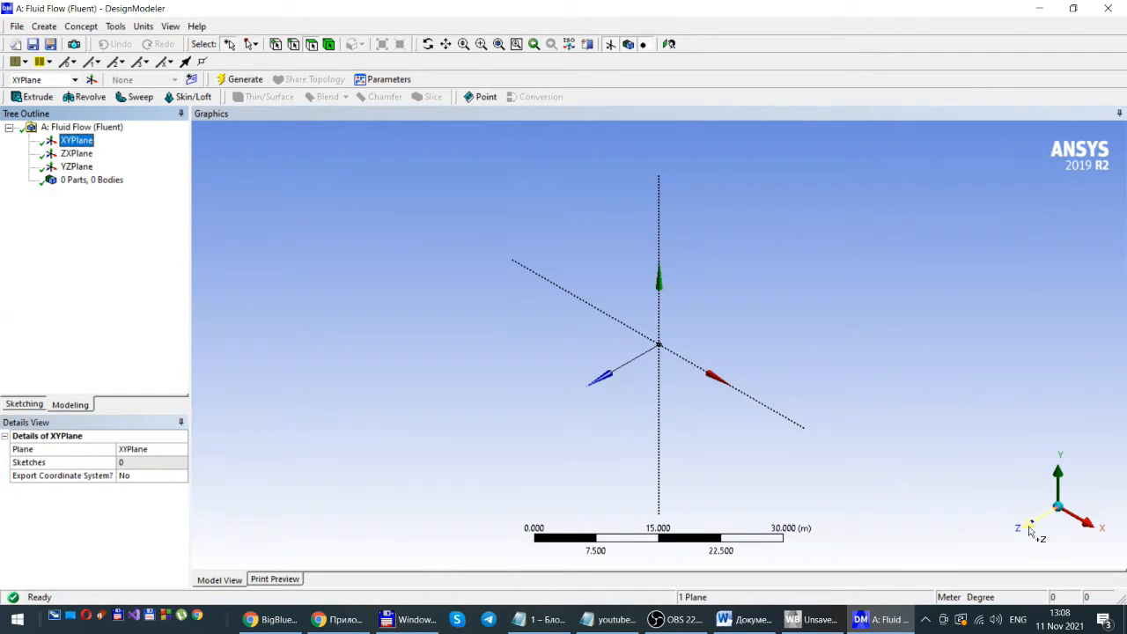
{"action": "left_click", "coordinate": [1030, 529]}
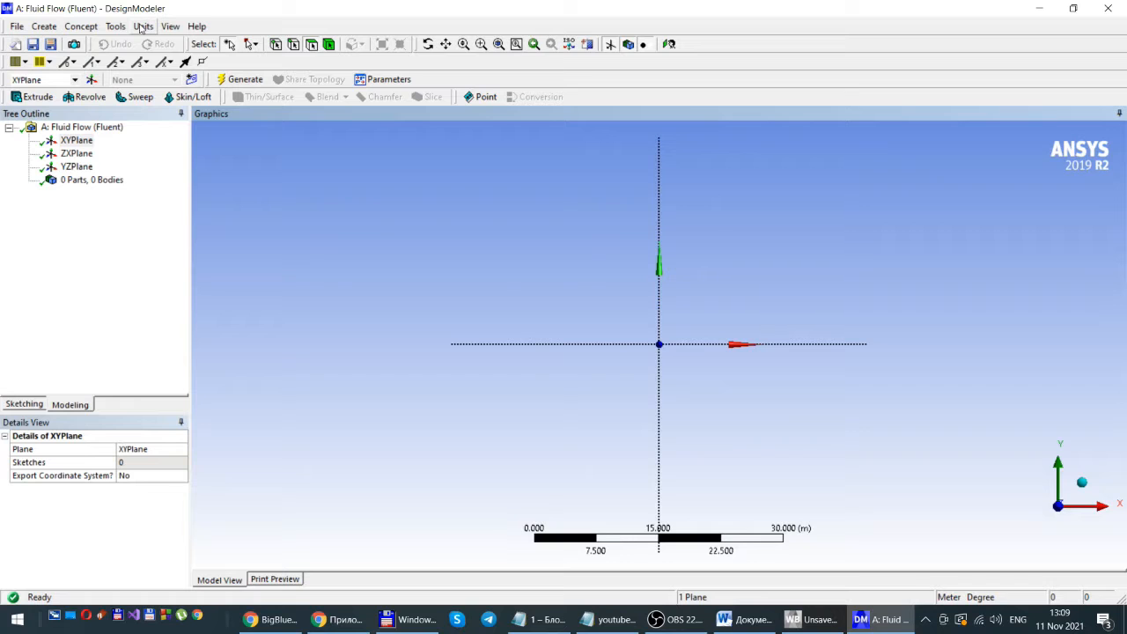
- Set the model's length unit to centimeters
{"action": "key", "text": "ctrl"}
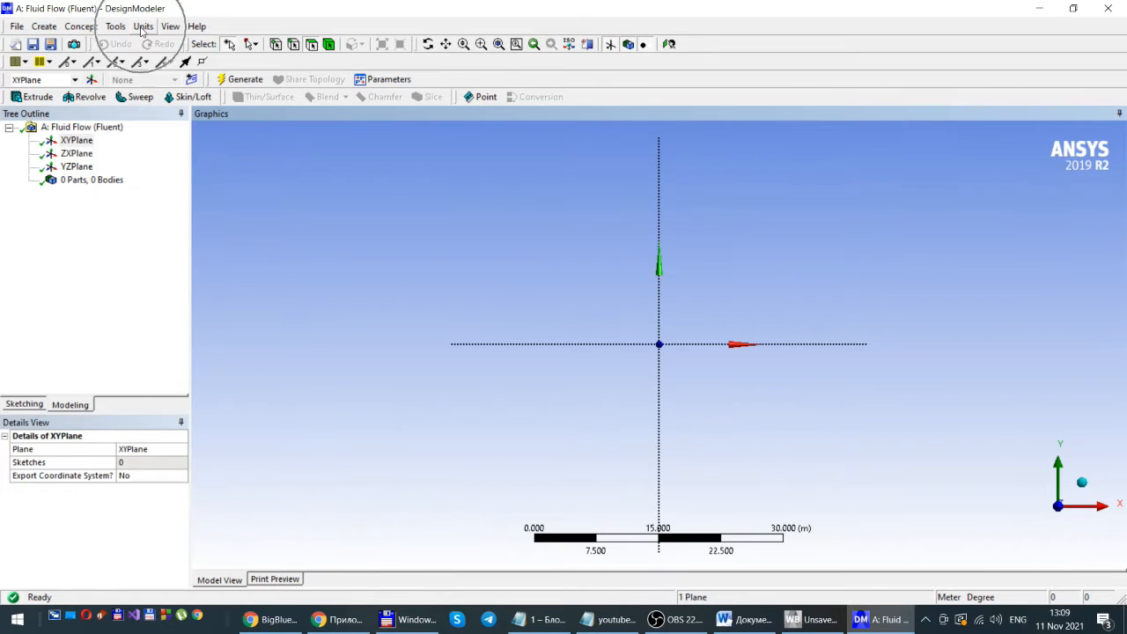
{"action": "left_click", "coordinate": [143, 28]}
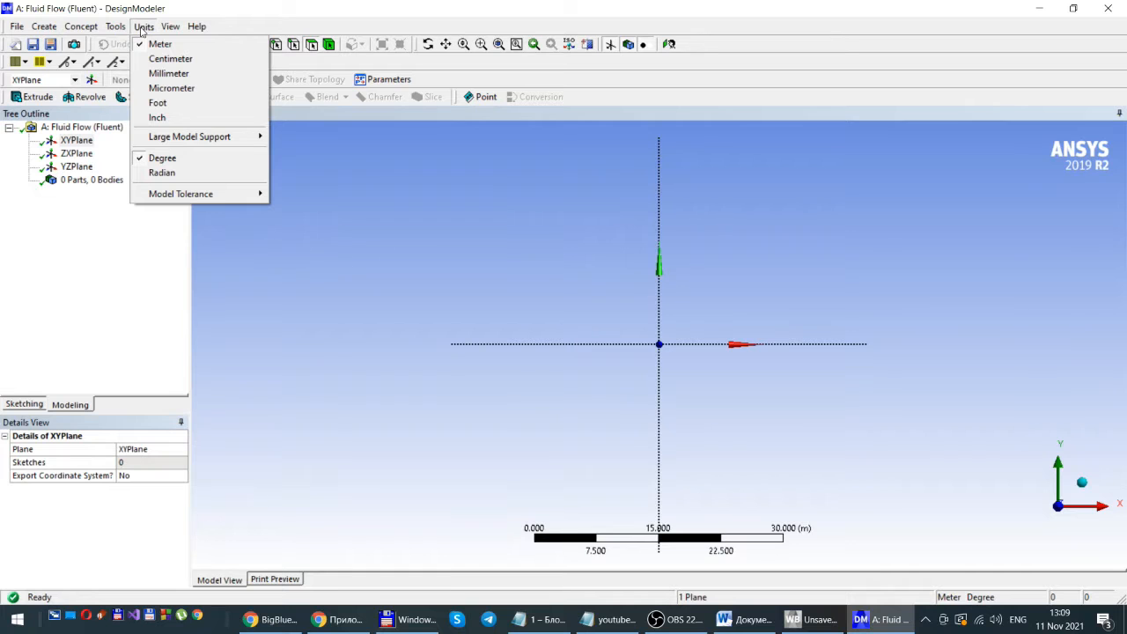
{"action": "left_click", "coordinate": [143, 28]}
{"action": "left_click", "coordinate": [143, 28]}
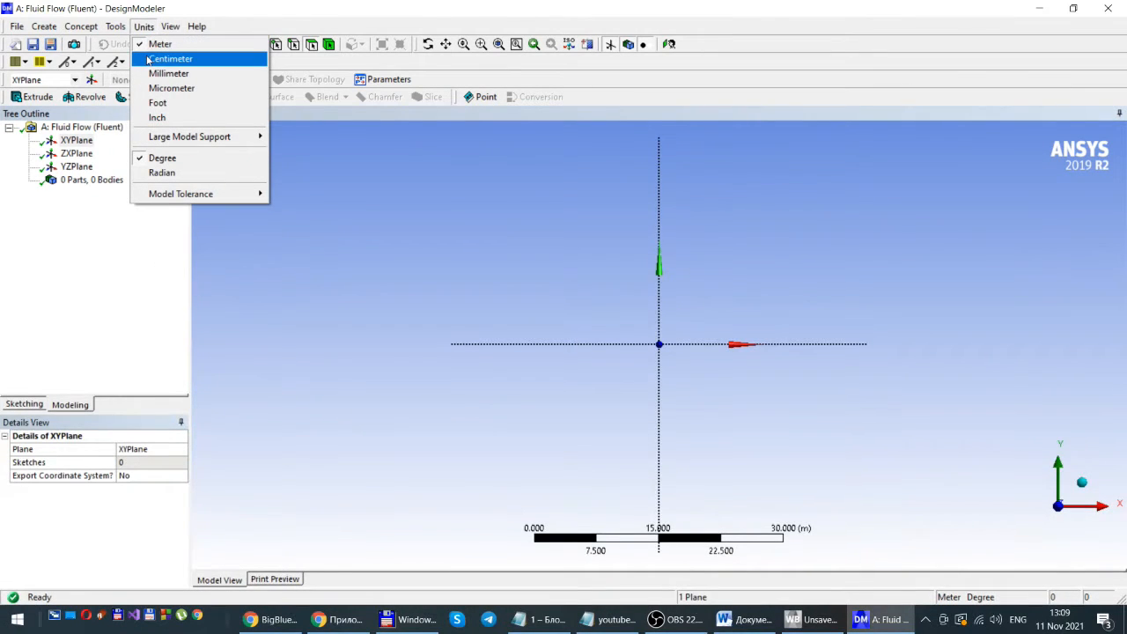
{"action": "left_click", "coordinate": [150, 59]}
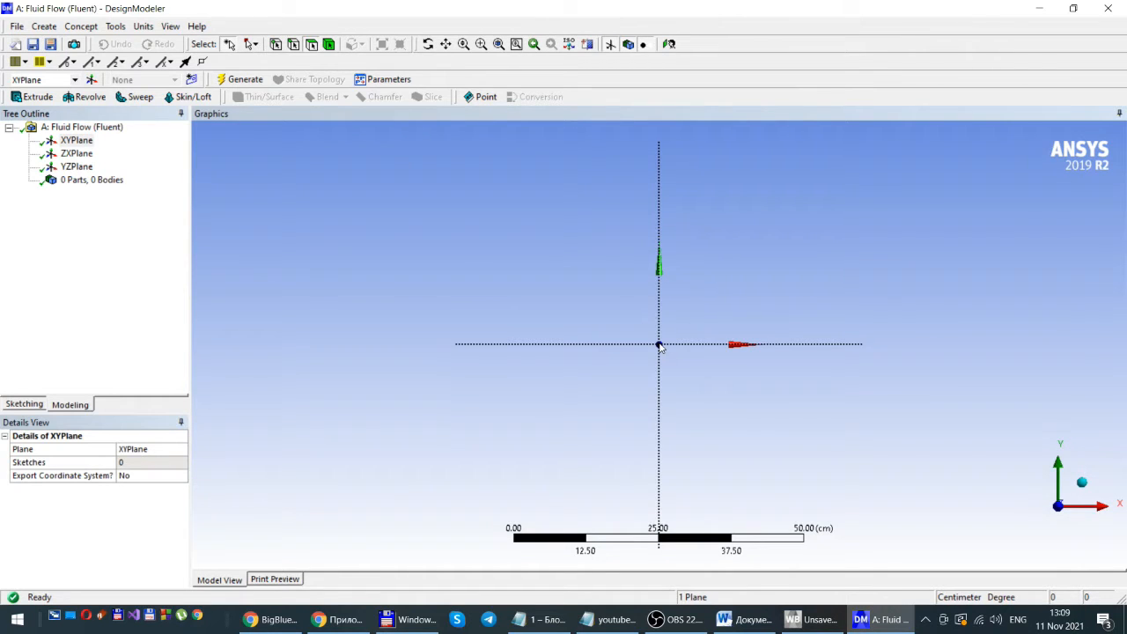
- Sketch two concentric circles centred on the XY plane's origin, with radii of about 50 cm and about 69 cm
{"action": "scroll", "coordinate": [661, 346], "scroll_direction": "up", "scroll_amount": 1}
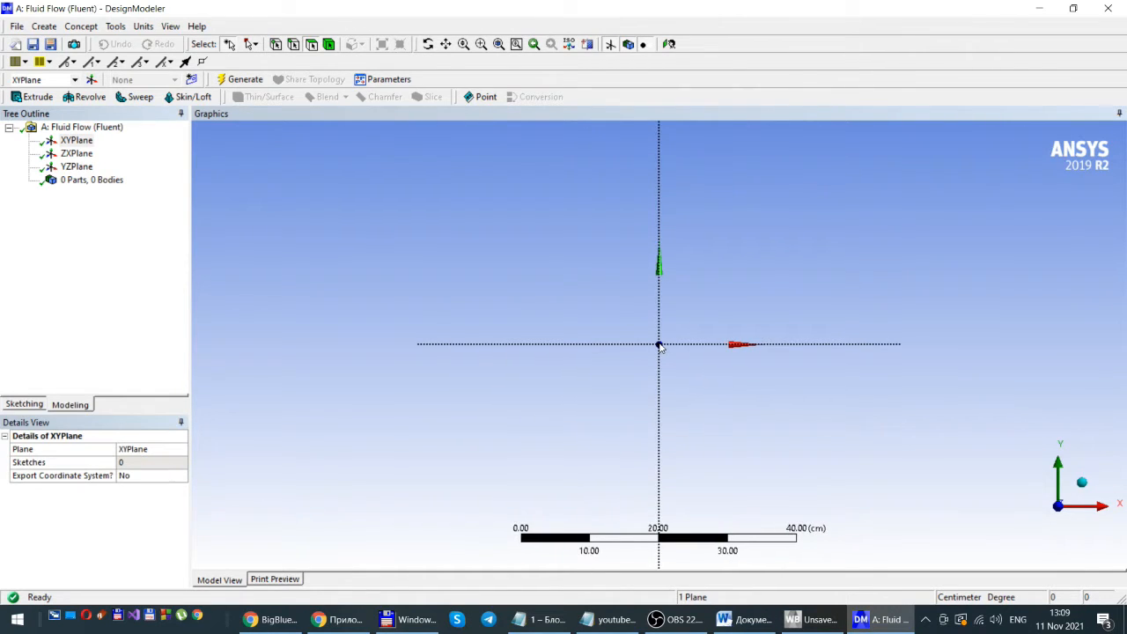
{"action": "scroll", "coordinate": [657, 346], "scroll_direction": "down", "scroll_amount": 1}
{"action": "scroll", "coordinate": [658, 346], "scroll_direction": "down", "scroll_amount": 2}
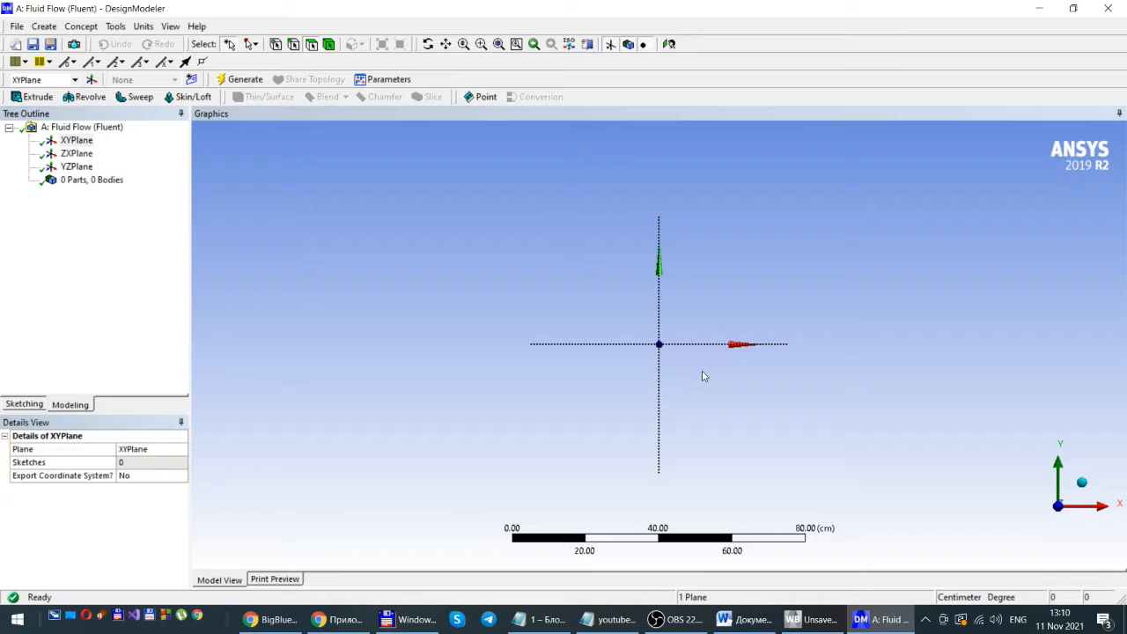
{"action": "scroll", "coordinate": [697, 371], "scroll_direction": "down", "scroll_amount": 1}
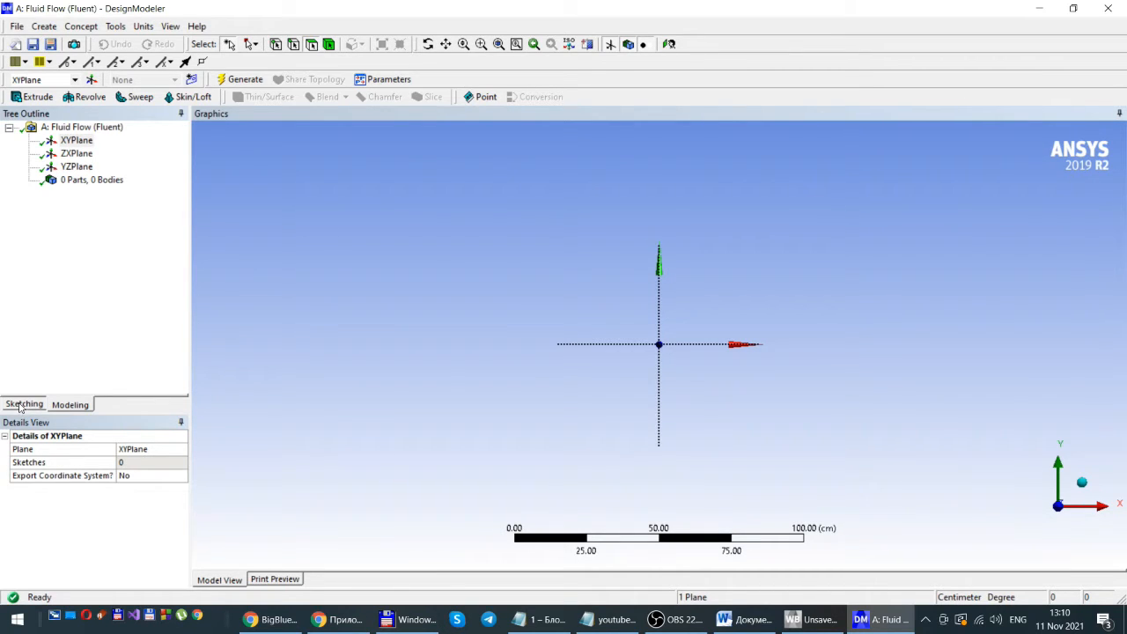
{"action": "left_click", "coordinate": [23, 404]}
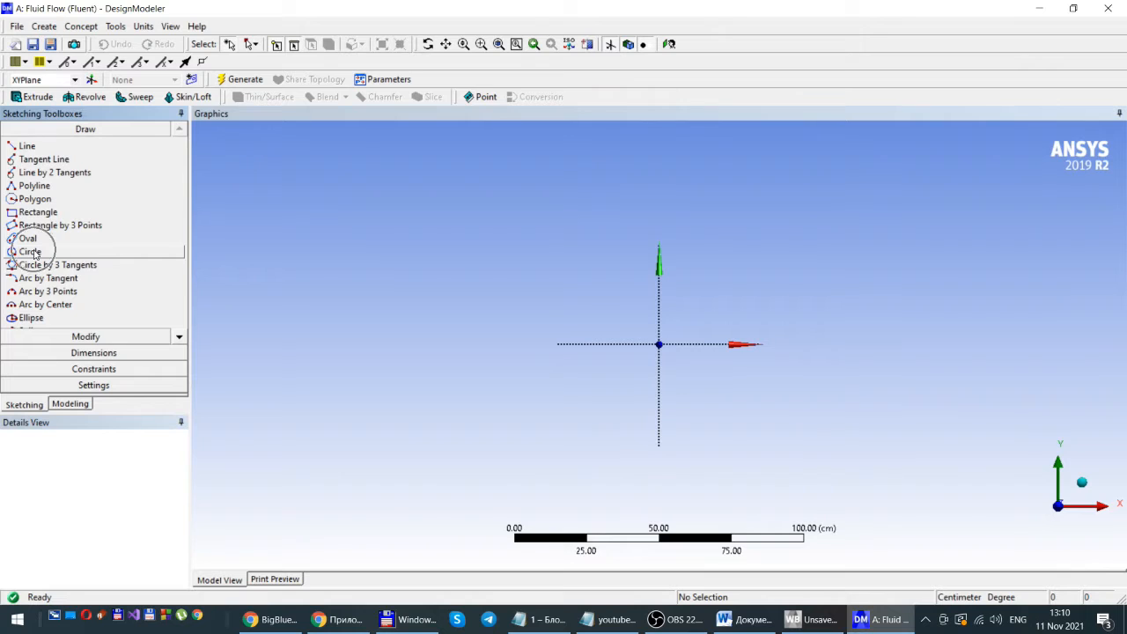
{"action": "left_click", "coordinate": [31, 252]}
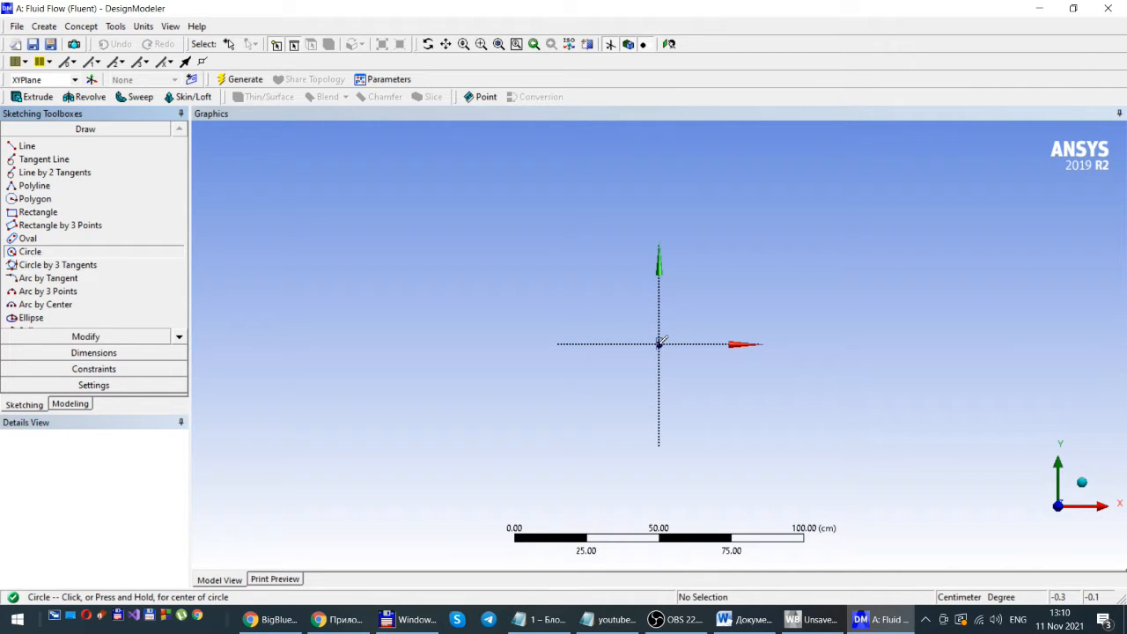
{"action": "left_click", "coordinate": [659, 344]}
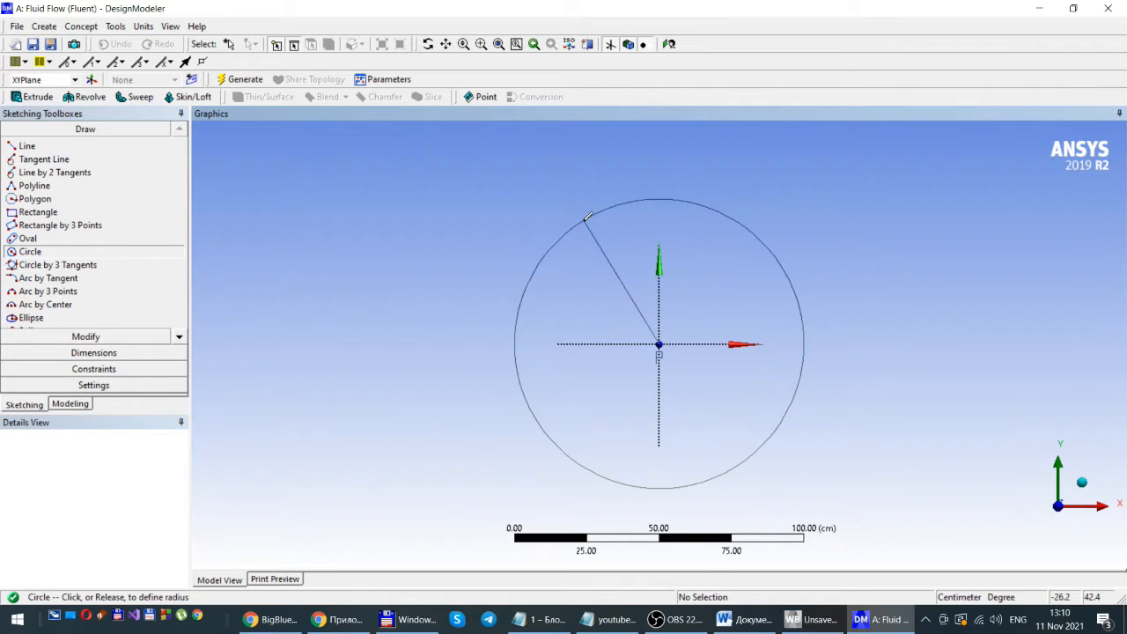
{"action": "left_click", "coordinate": [587, 217]}
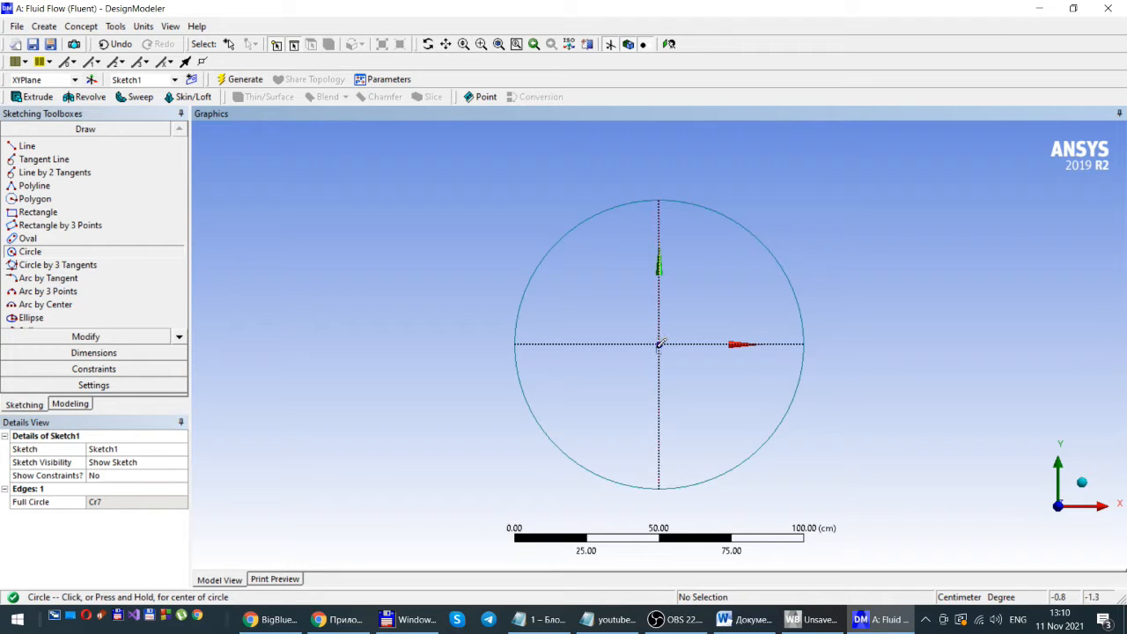
{"action": "left_click", "coordinate": [660, 342]}
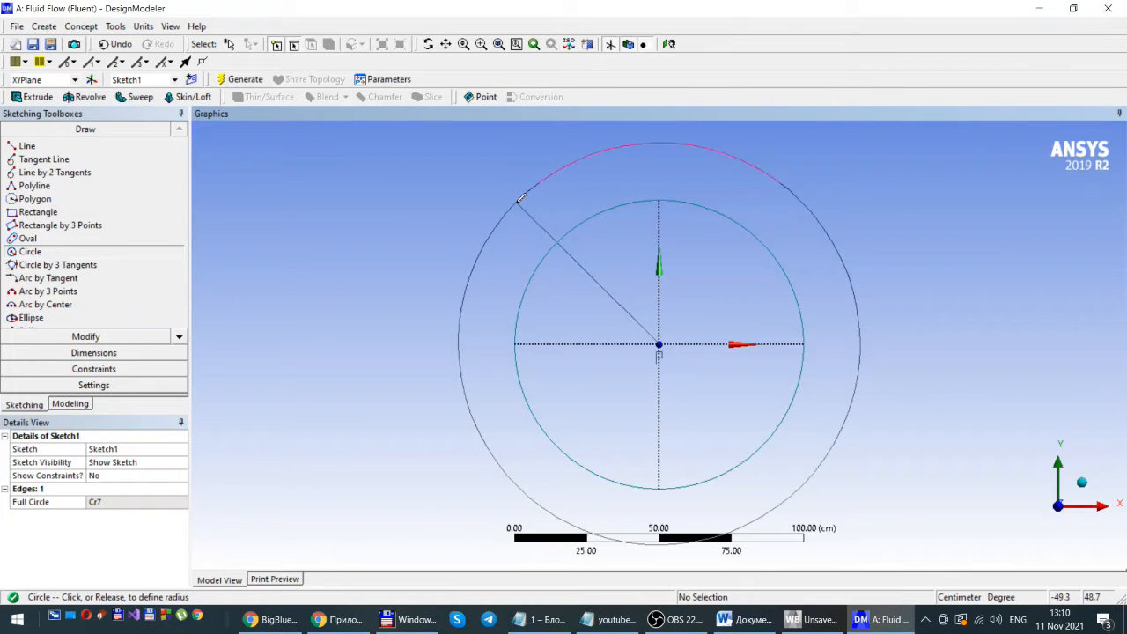
{"action": "left_click", "coordinate": [519, 199]}
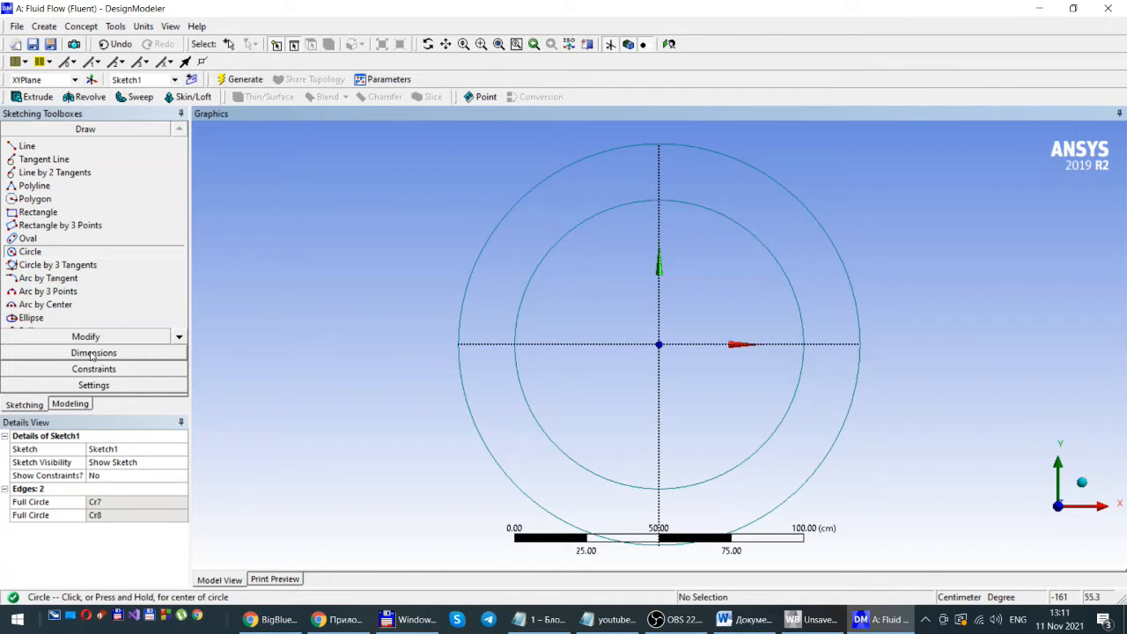
- Add a radius dimension to the outer circle and set it to 150 cm
{"action": "left_click", "coordinate": [92, 354]}
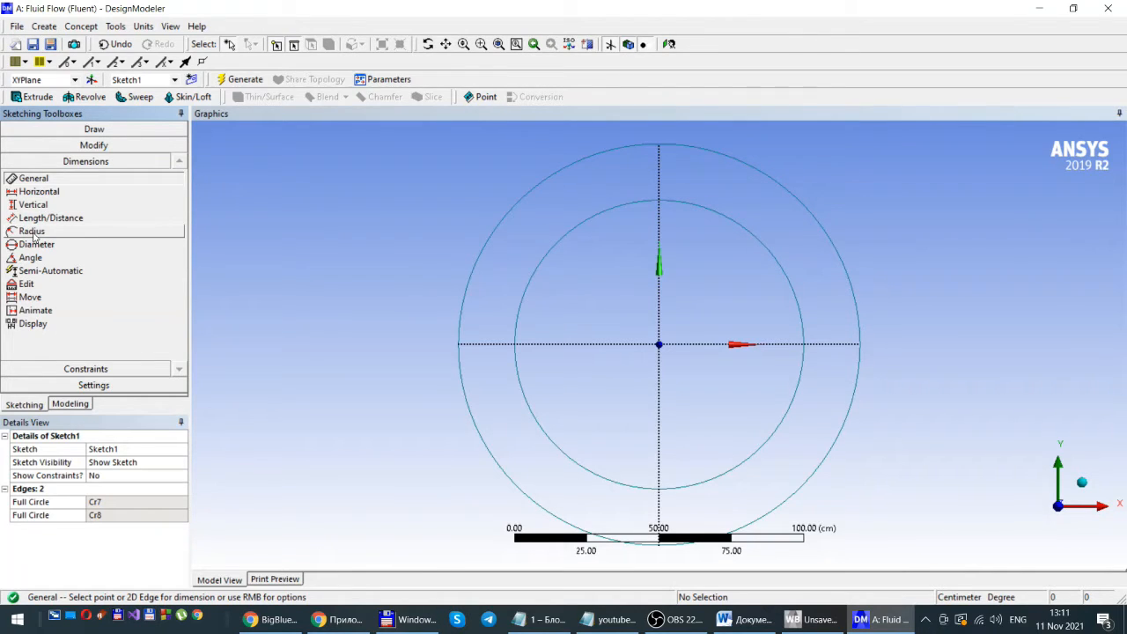
{"action": "left_click", "coordinate": [32, 232]}
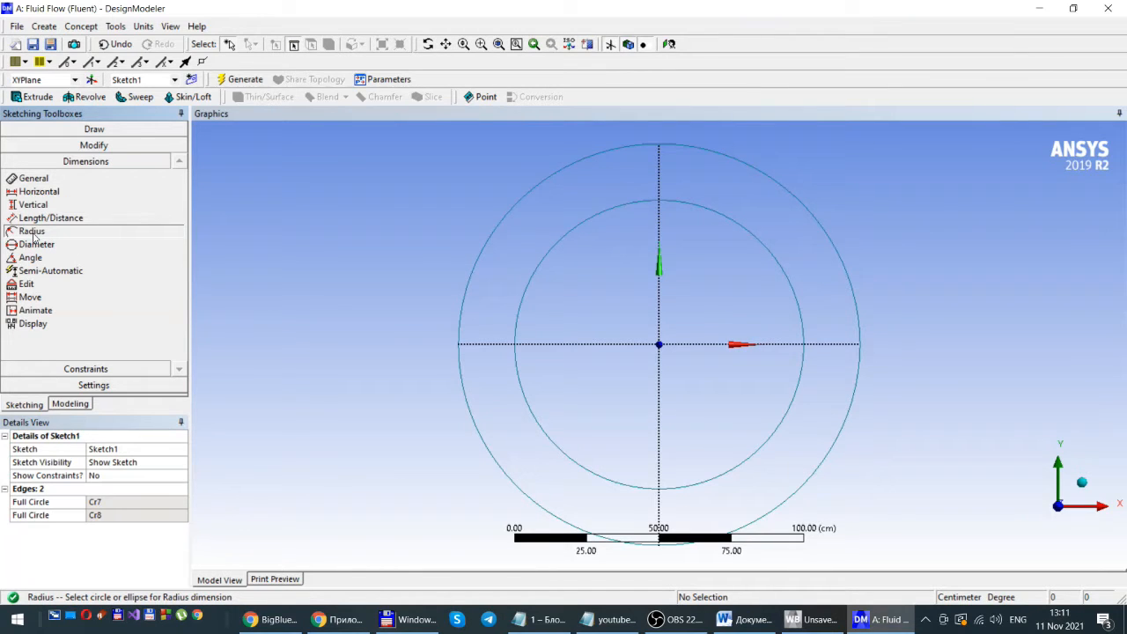
{"action": "left_click", "coordinate": [500, 230]}
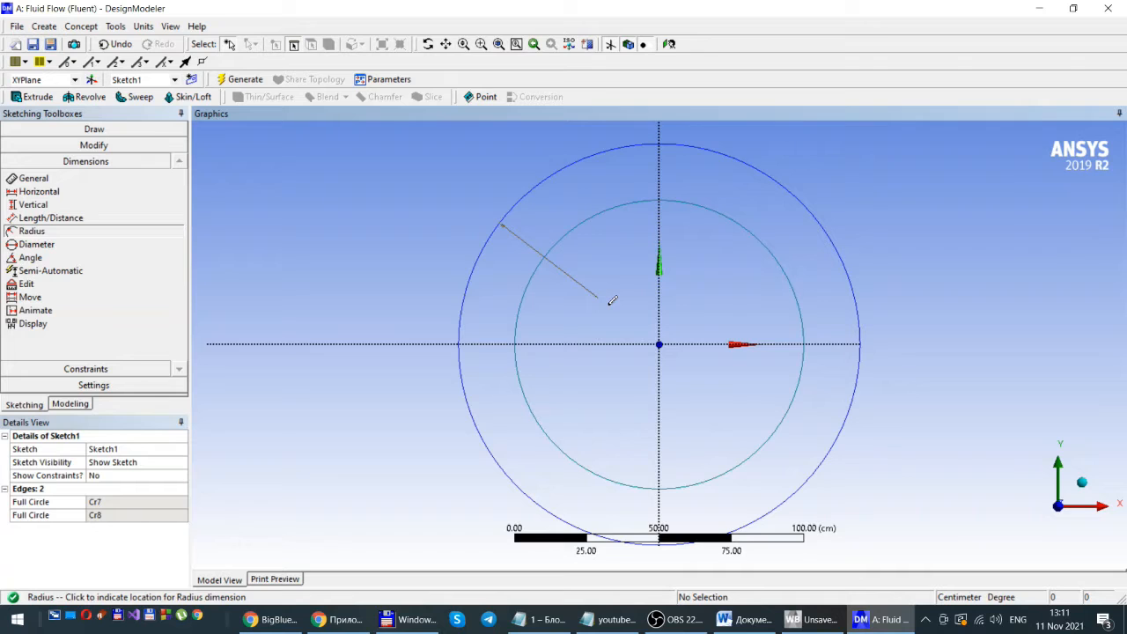
{"action": "left_click", "coordinate": [610, 304]}
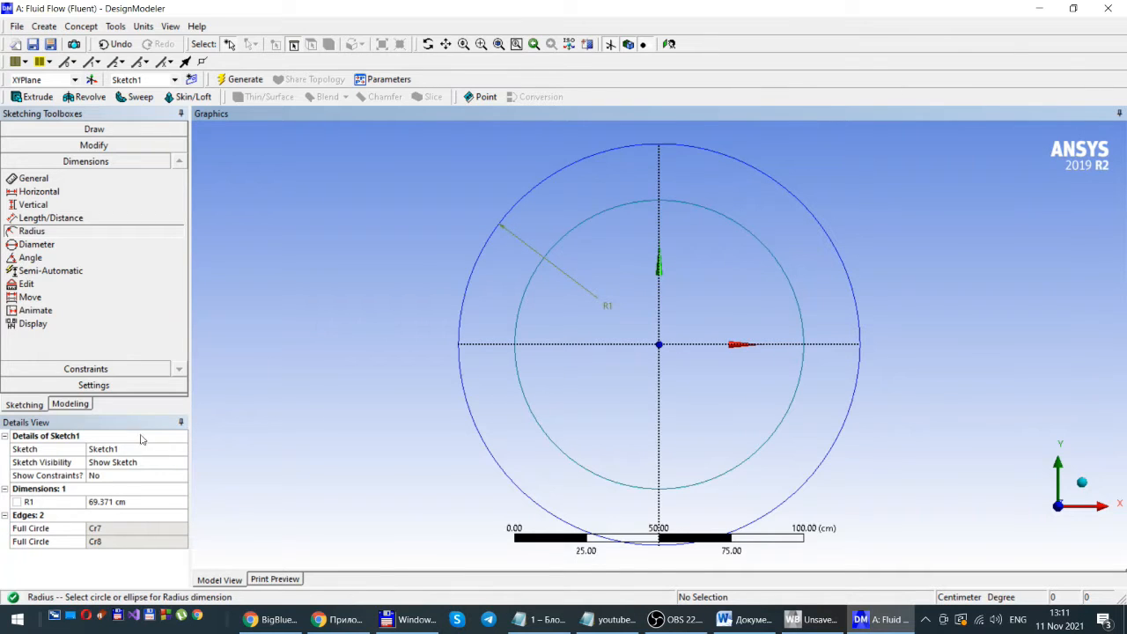
{"action": "left_click", "coordinate": [99, 502]}
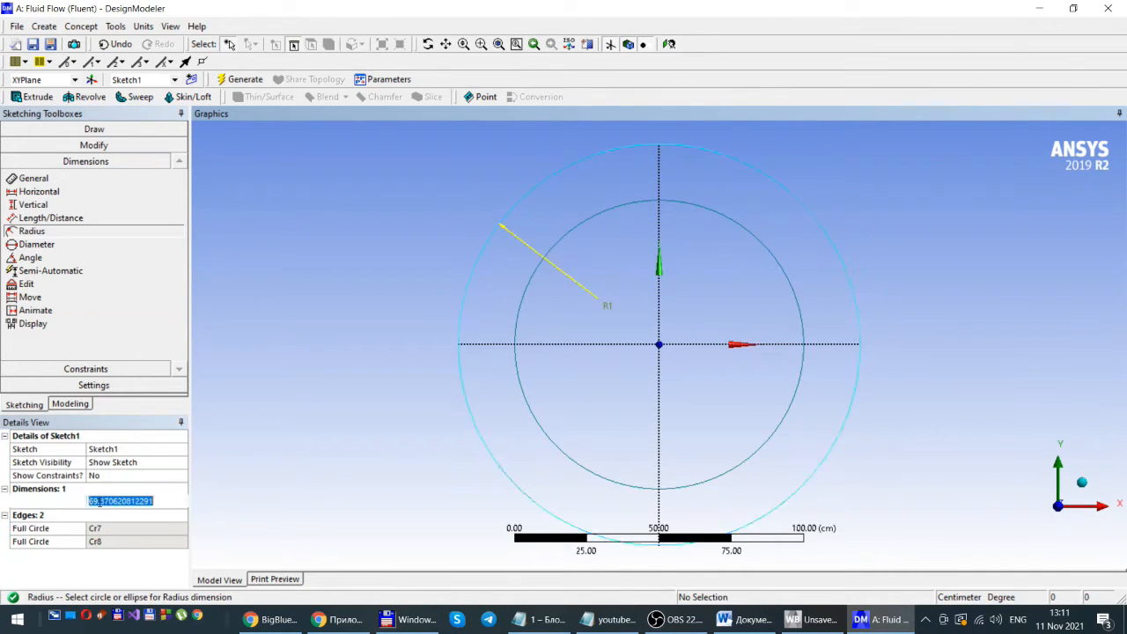
{"action": "type", "text": "1"}
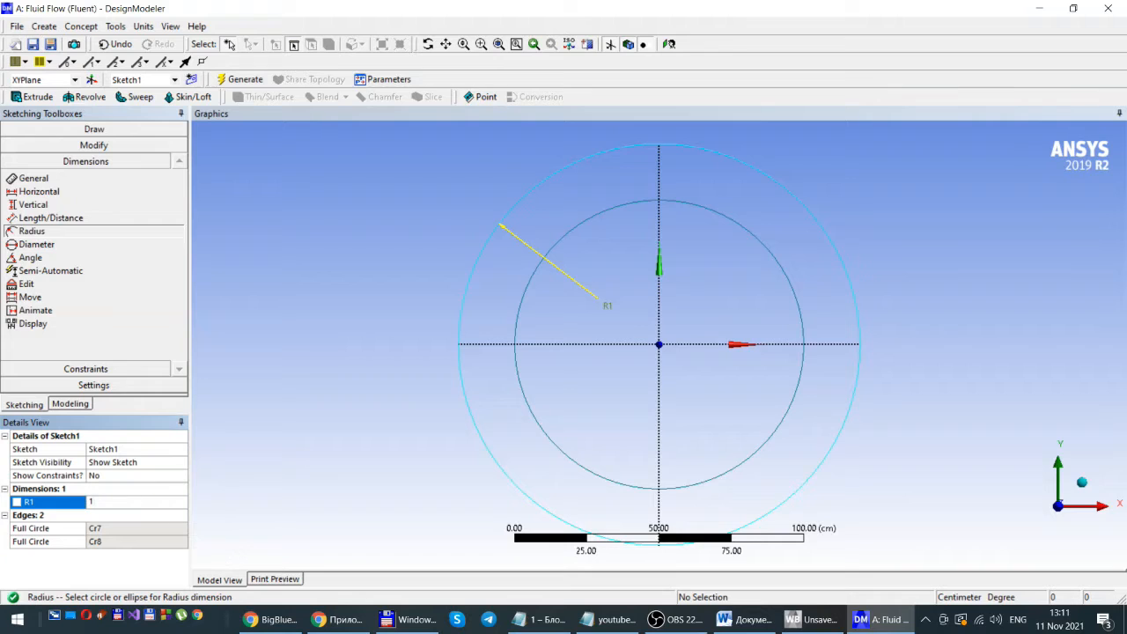
{"action": "type", "text": "50"}
{"action": "key", "text": "Return"}
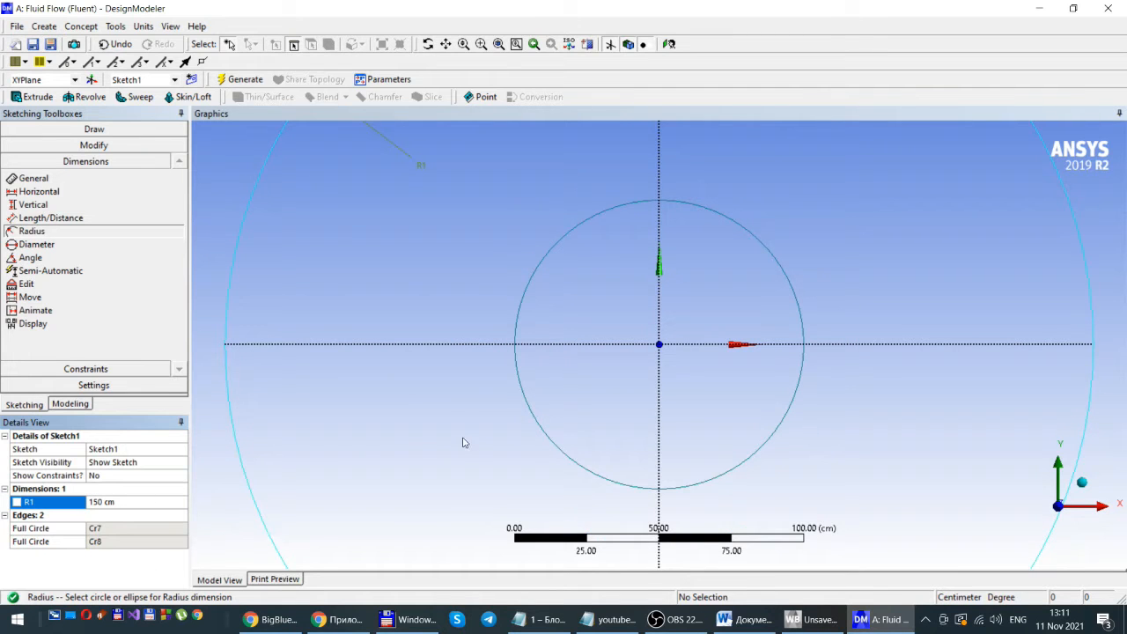
- Add a radius dimension to the inner circle and set it to 100 cm
{"action": "scroll", "coordinate": [546, 398], "scroll_direction": "down", "scroll_amount": 10}
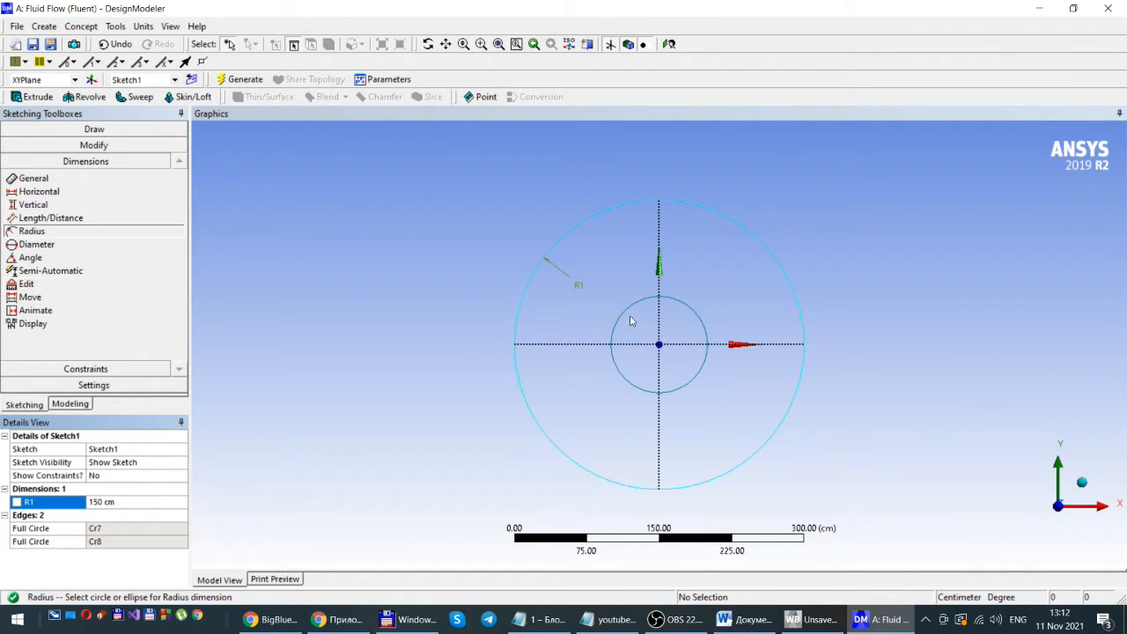
{"action": "left_click", "coordinate": [634, 316]}
{"action": "left_click", "coordinate": [648, 331]}
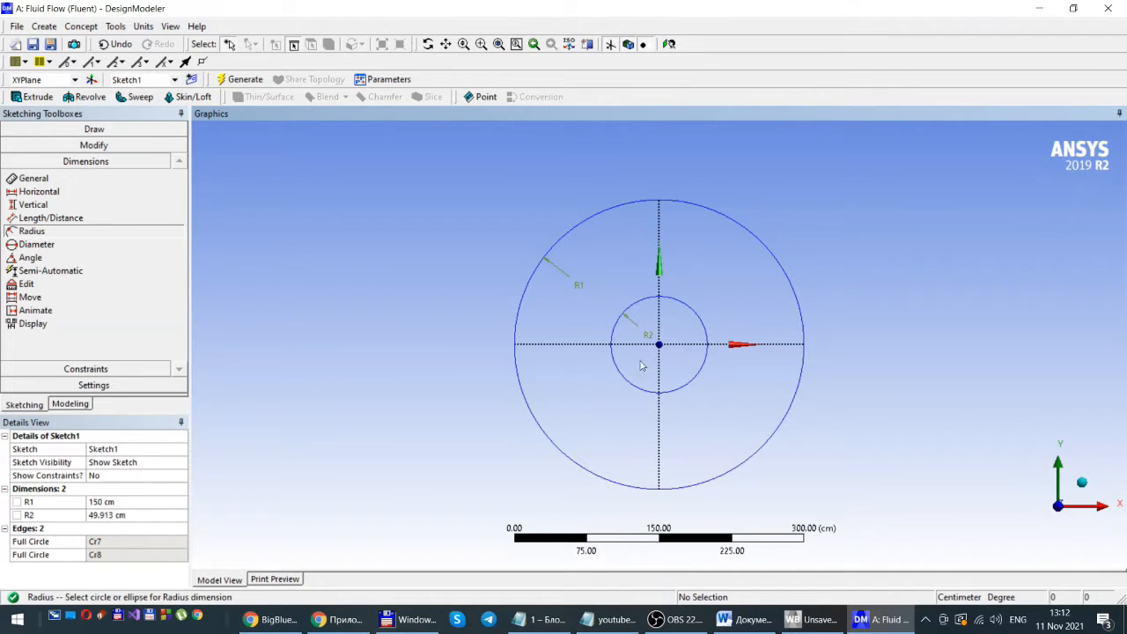
{"action": "left_click", "coordinate": [101, 515]}
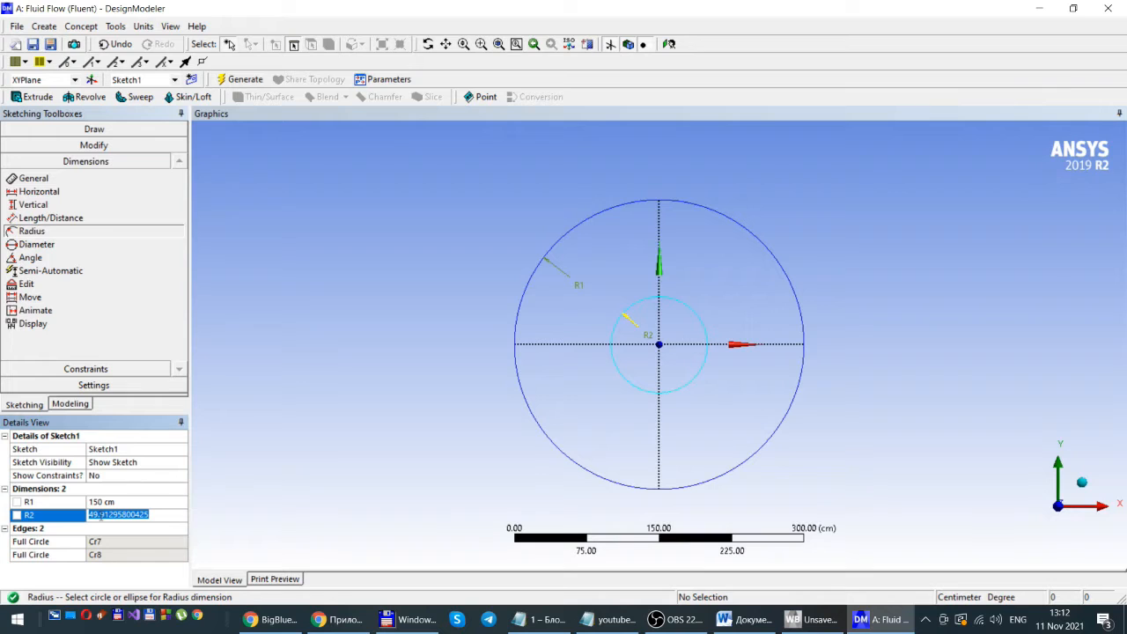
{"action": "type", "text": "100"}
{"action": "key", "text": "Return"}
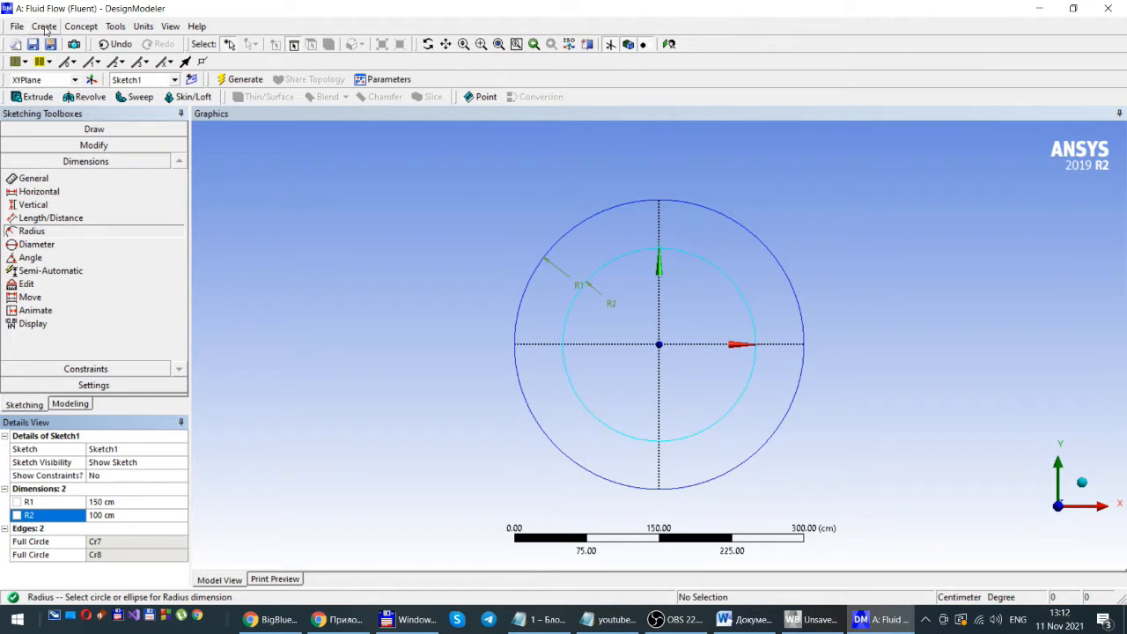
- Create a surface from Sketch1 with the Surfaces From Sketches feature and generate it
{"action": "left_click", "coordinate": [70, 404]}
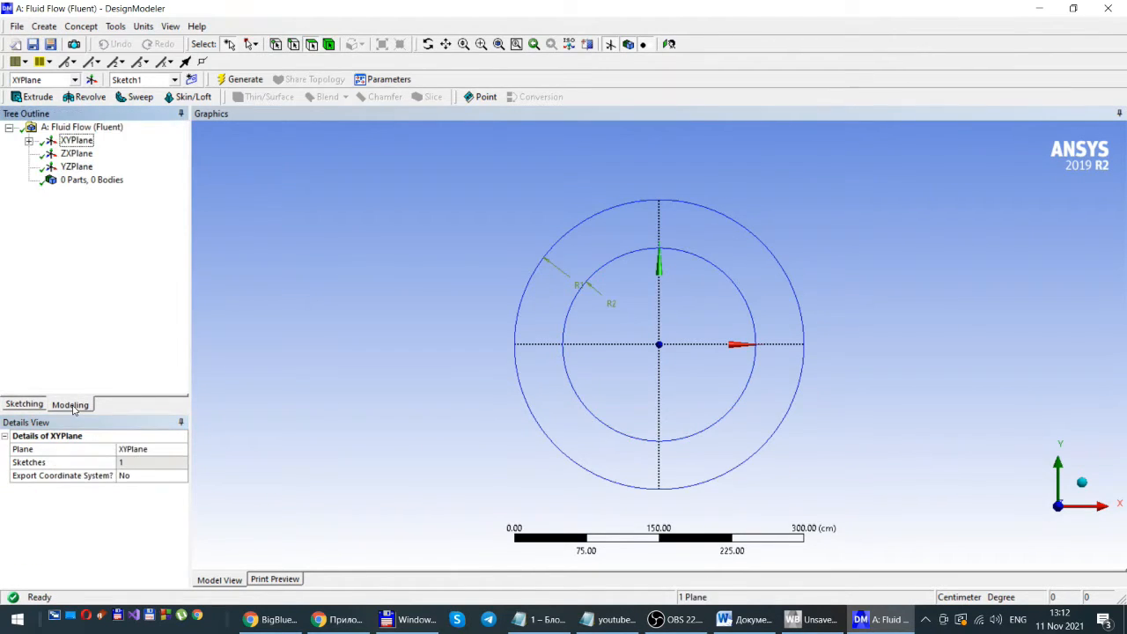
{"action": "left_click", "coordinate": [29, 141]}
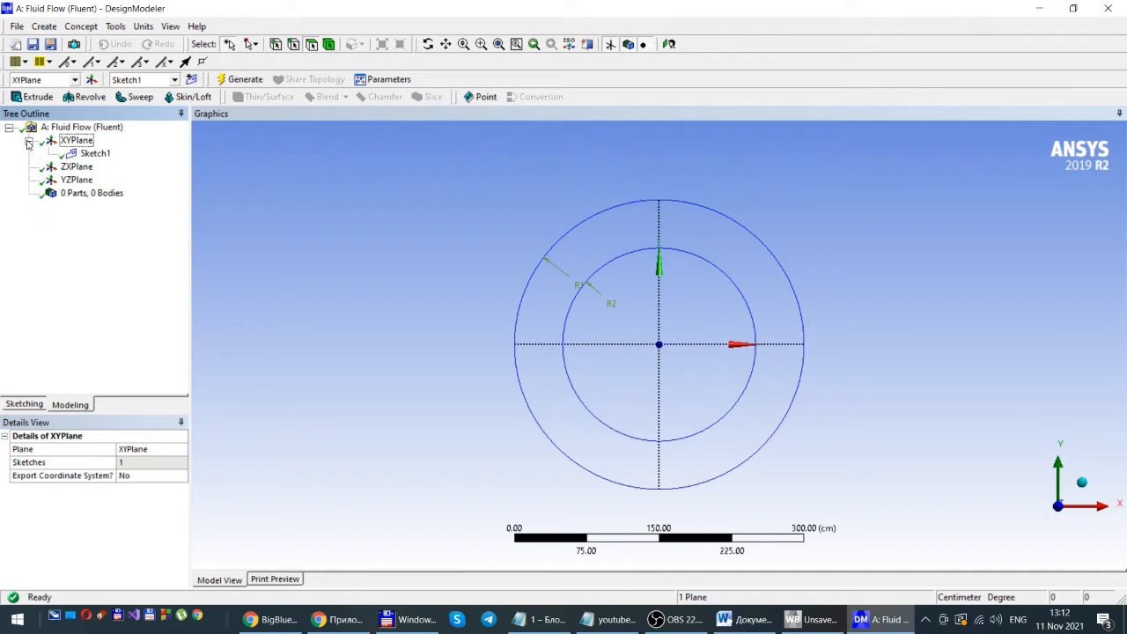
{"action": "left_click", "coordinate": [96, 154]}
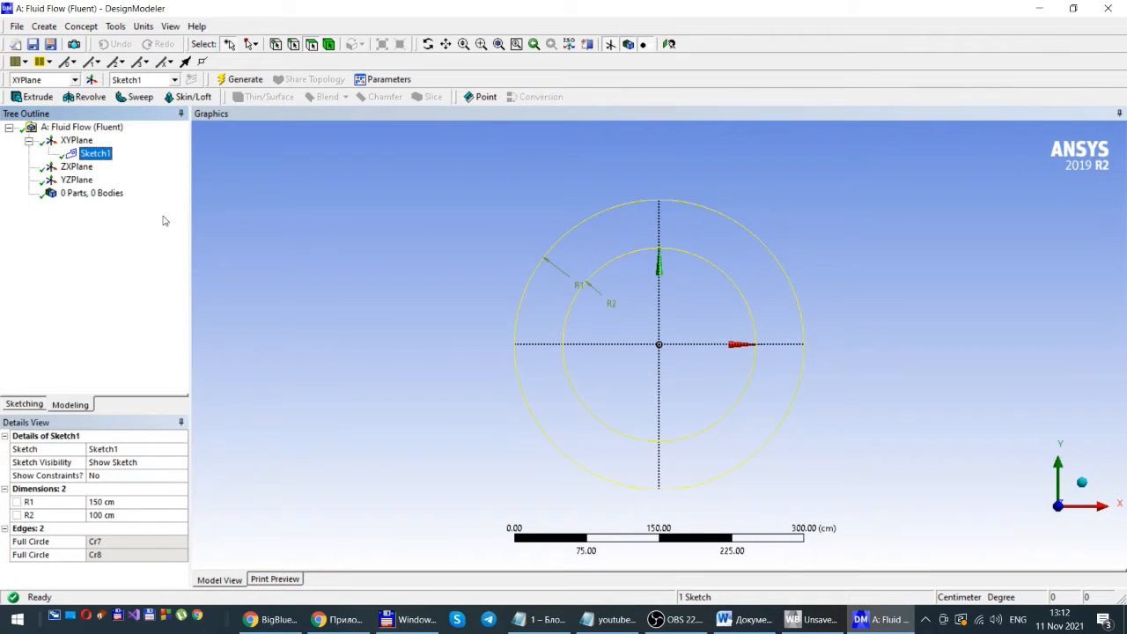
{"action": "left_click", "coordinate": [81, 29]}
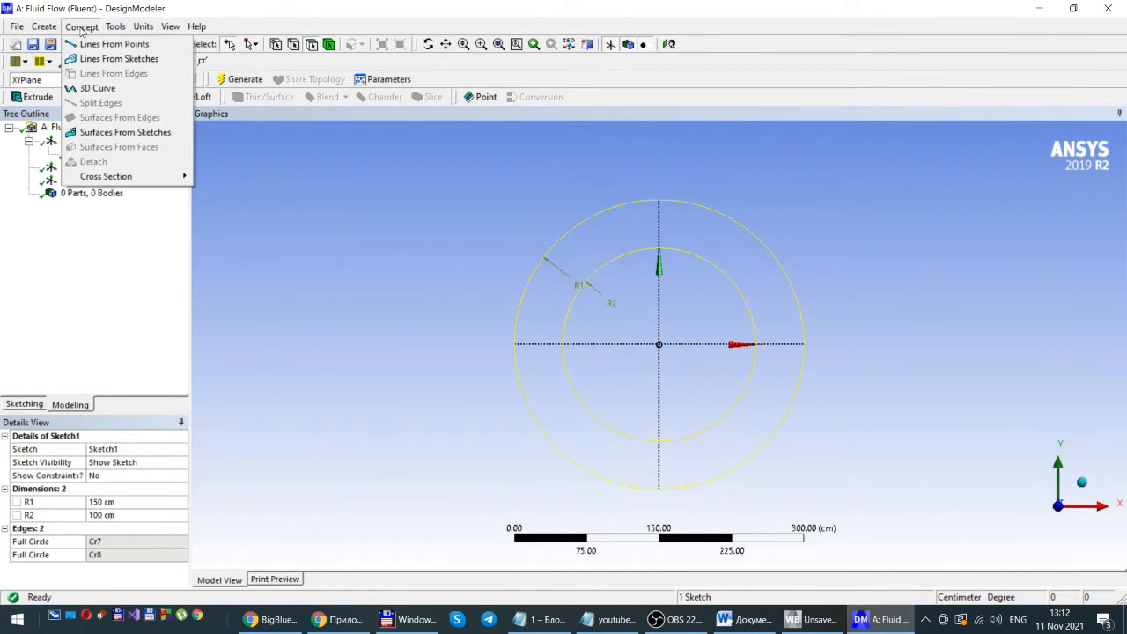
{"action": "left_click", "coordinate": [105, 138]}
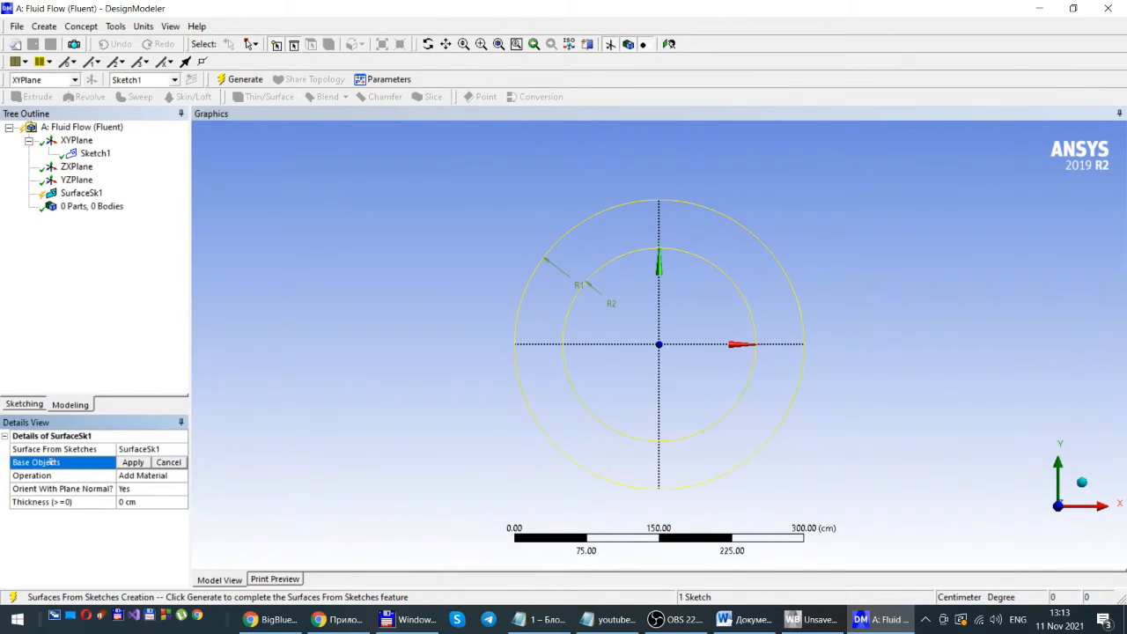
{"action": "left_click", "coordinate": [95, 154]}
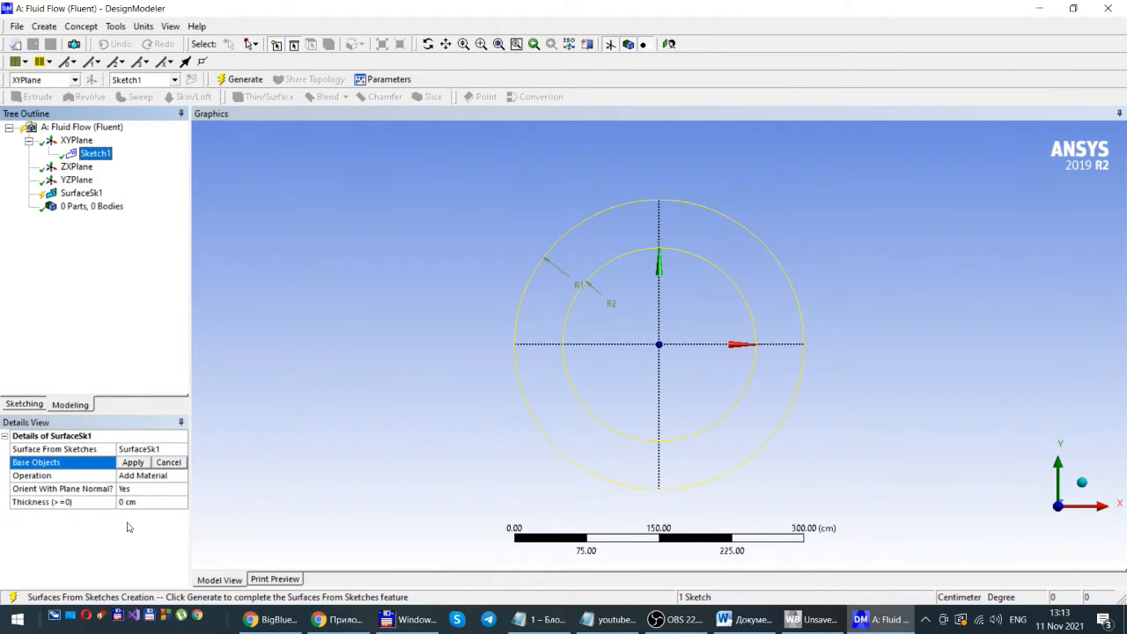
{"action": "left_click", "coordinate": [132, 462]}
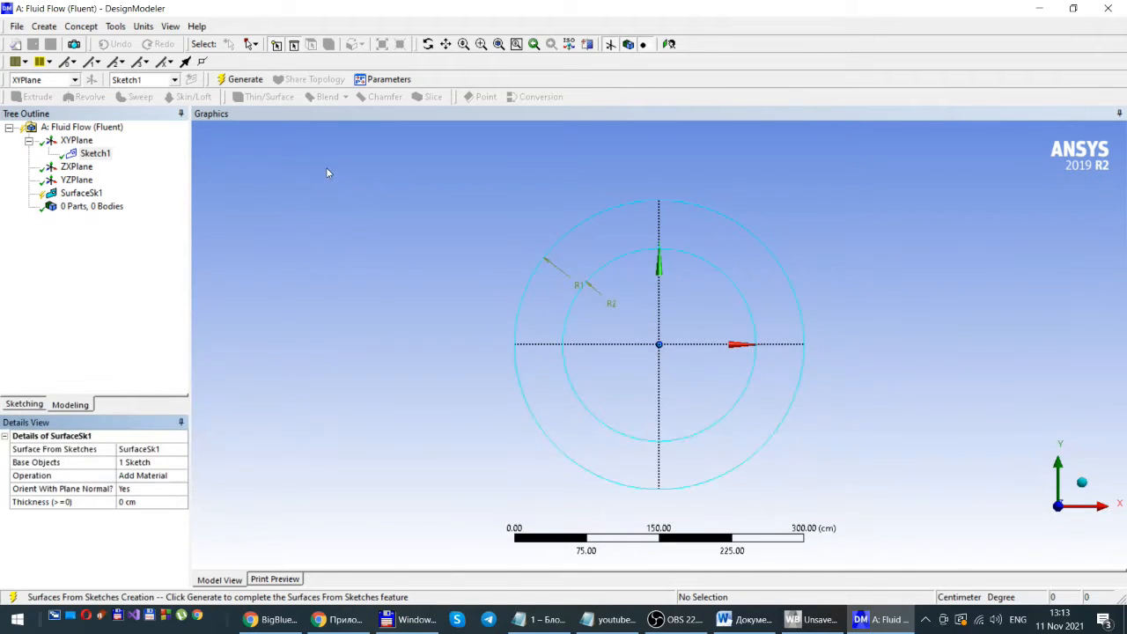
{"action": "left_click", "coordinate": [244, 81]}
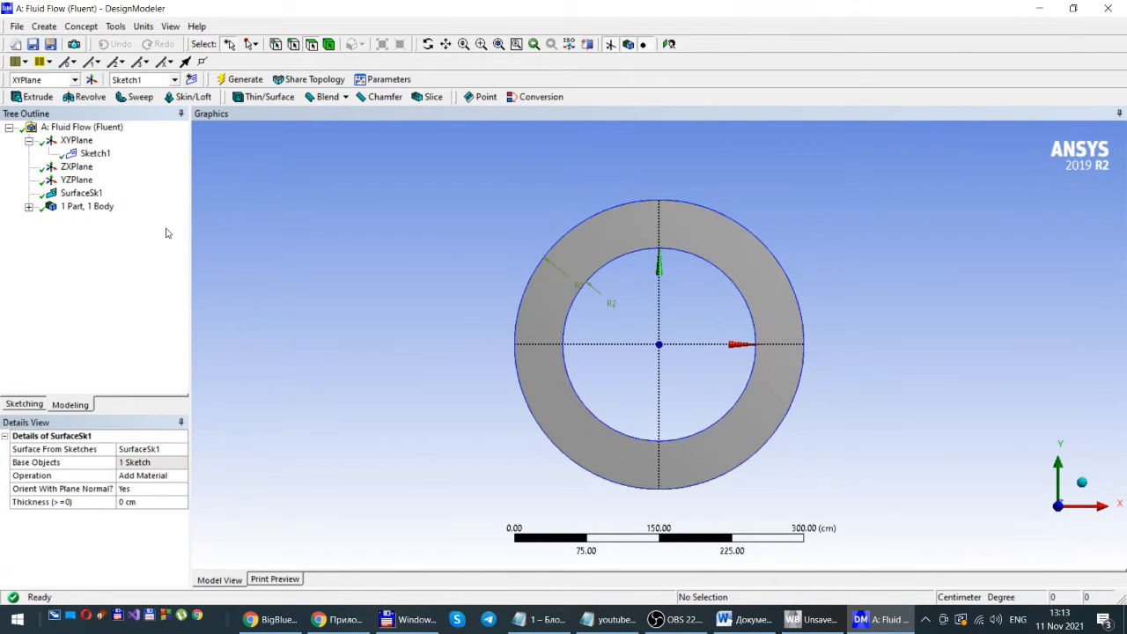
- Start saving the project and create a folder named TwoRings inside Science\Ansys2021 on drive E
{"action": "left_click", "coordinate": [32, 46]}
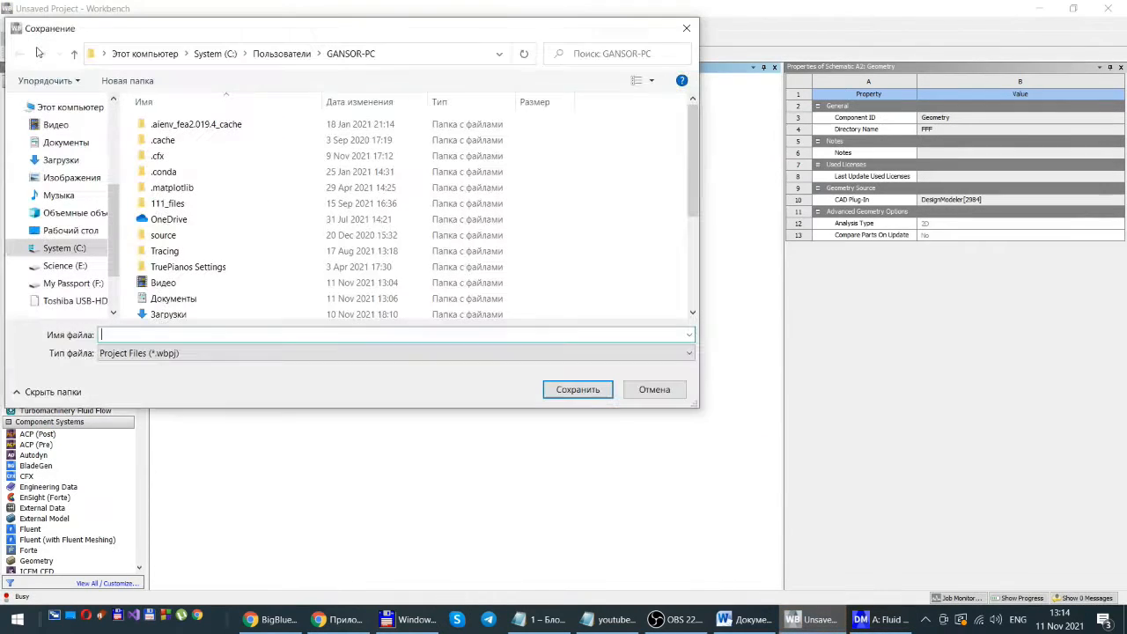
{"action": "left_click", "coordinate": [55, 265]}
{"action": "double_click", "coordinate": [176, 267]}
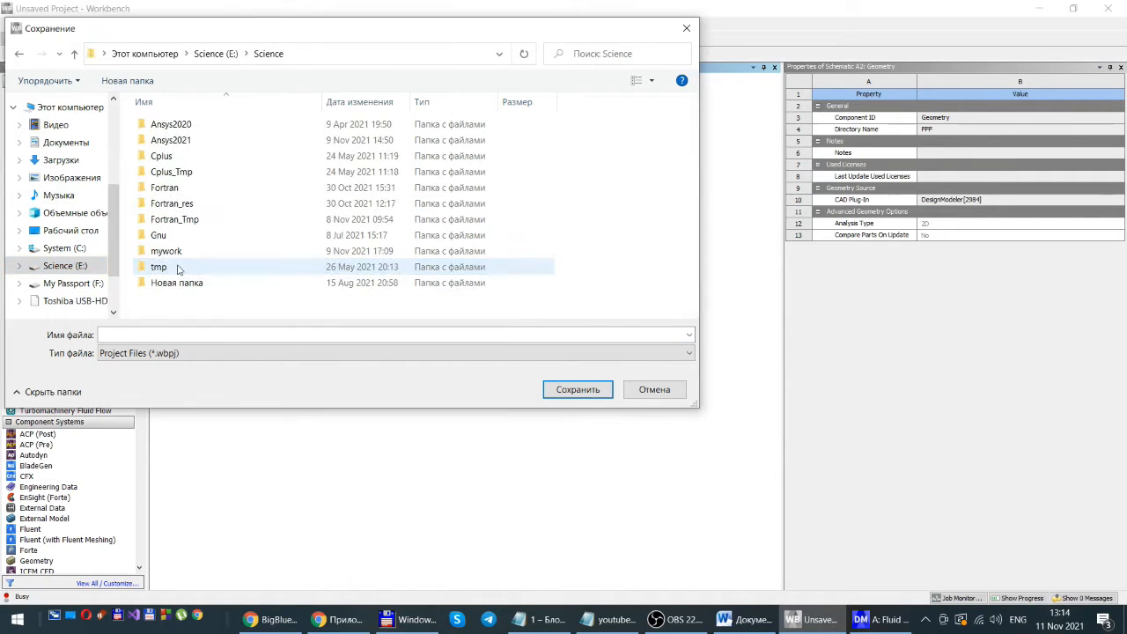
{"action": "double_click", "coordinate": [170, 141]}
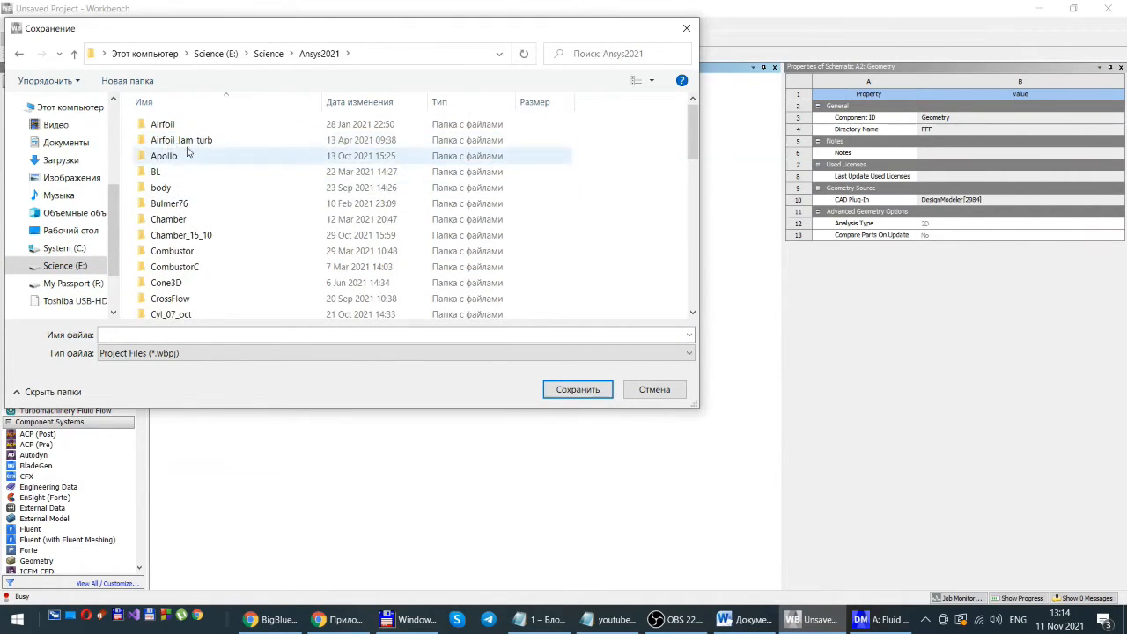
{"action": "left_click", "coordinate": [127, 84]}
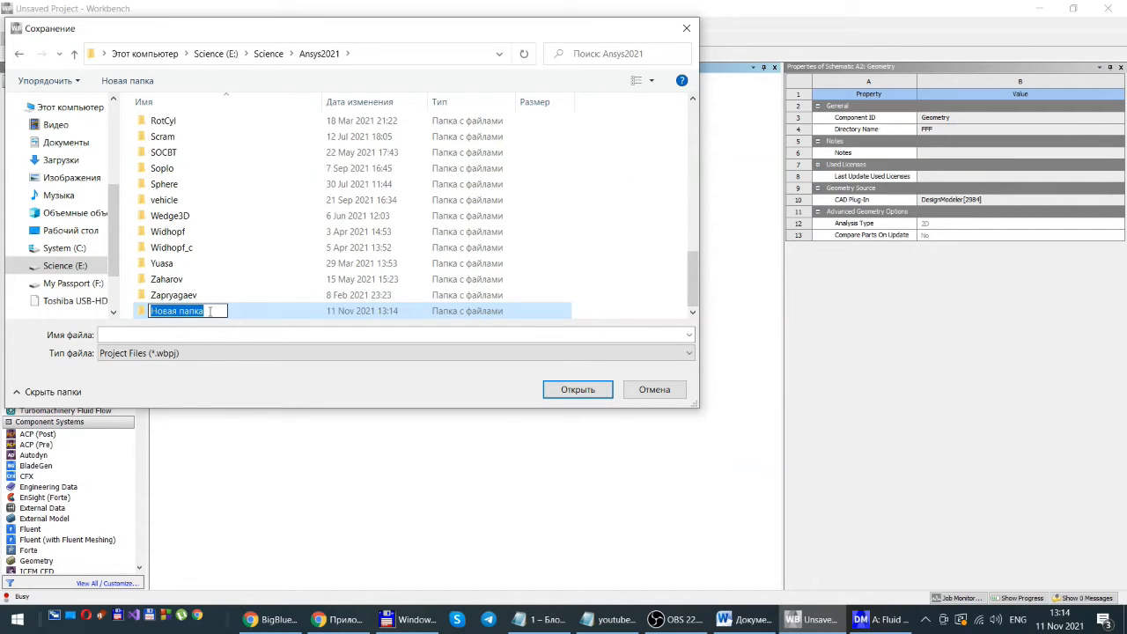
{"action": "type", "text": "TwoRin"}
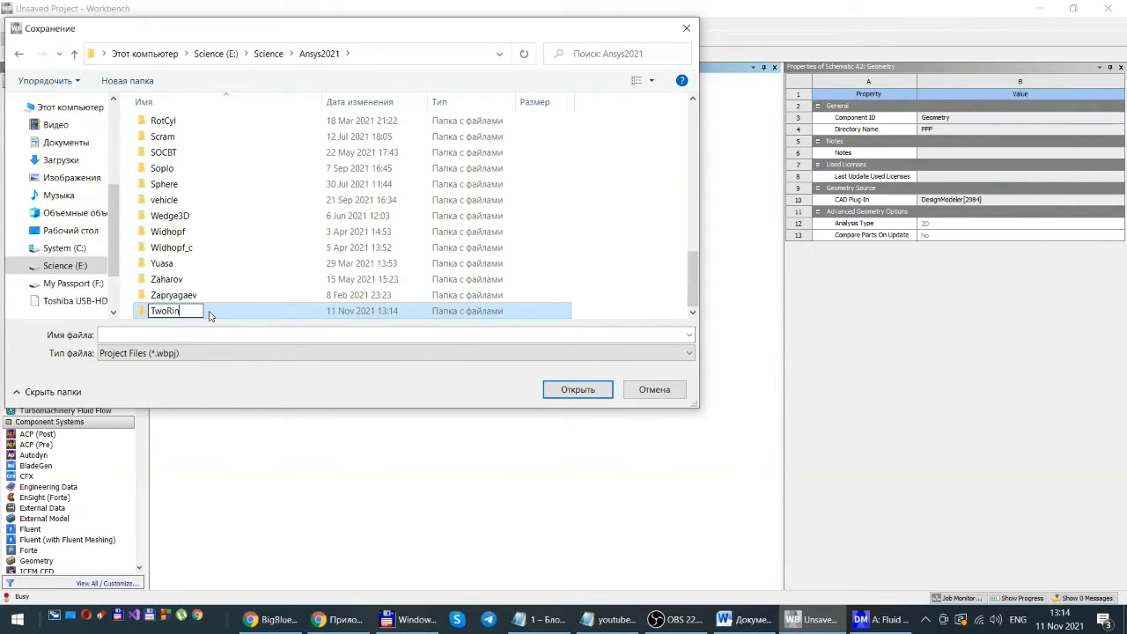
{"action": "type", "text": "gs"}
{"action": "key", "text": "Return"}
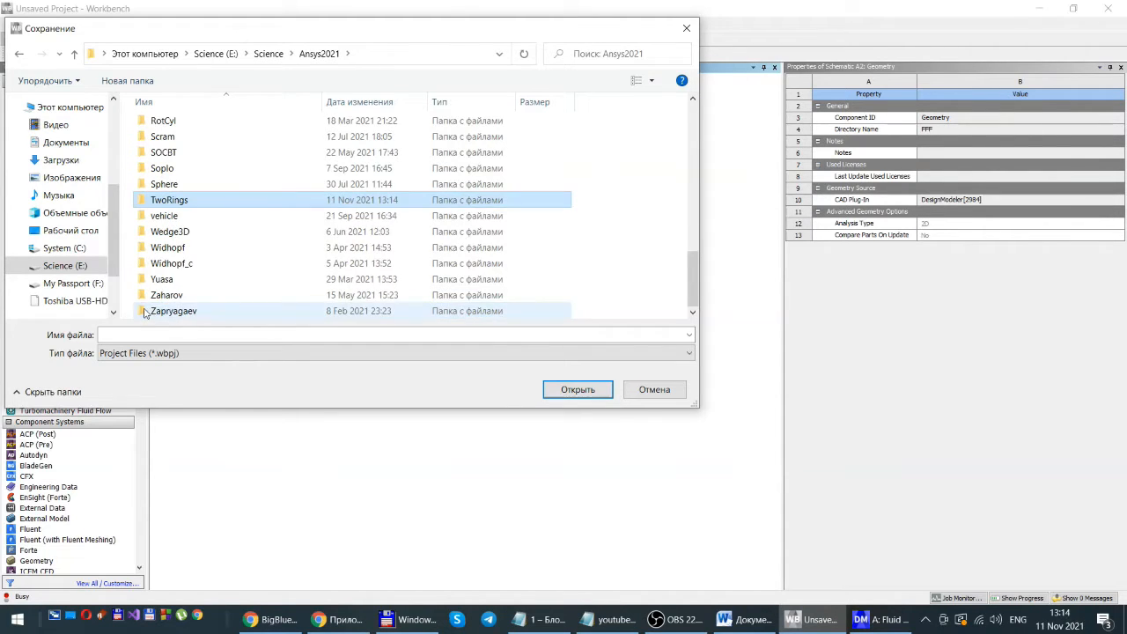
- Save the project in the TwoRings folder under the file name 1
{"action": "double_click", "coordinate": [145, 200]}
{"action": "left_click", "coordinate": [156, 335]}
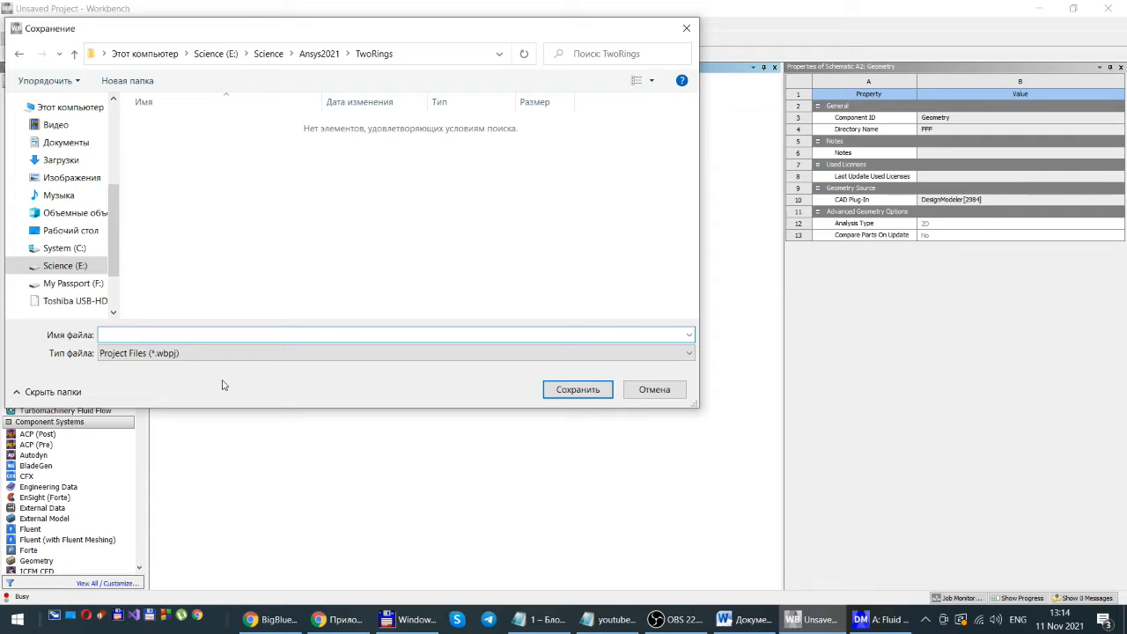
{"action": "type", "text": "1"}
{"action": "key", "text": "Return"}
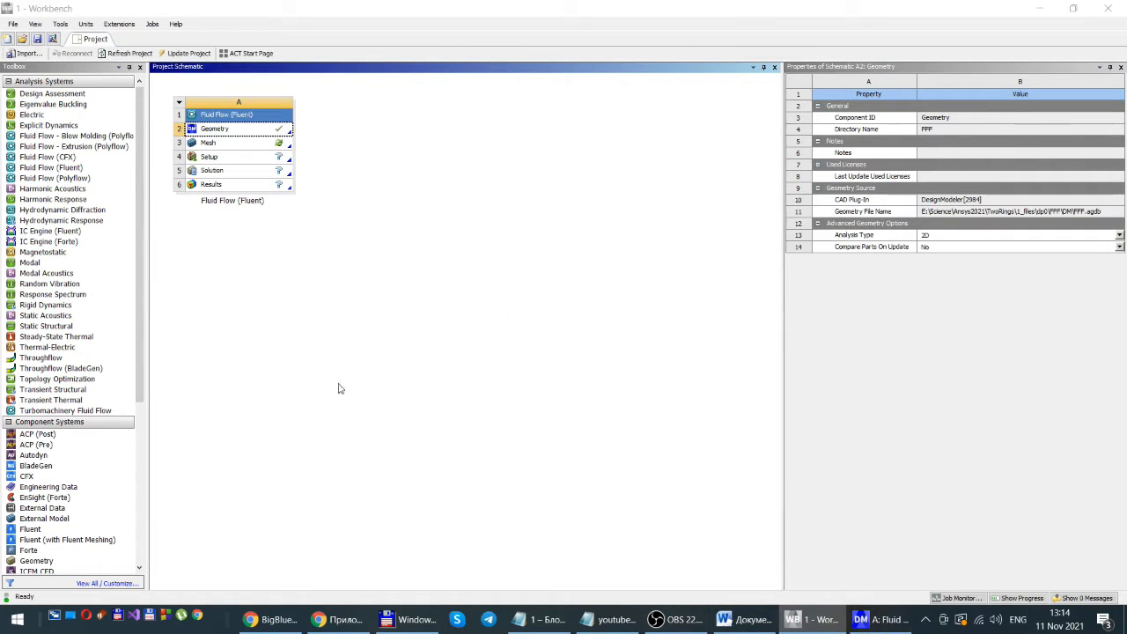
- Close DesignModeler and switch back to the project schematic in Workbench
{"action": "left_click", "coordinate": [1039, 8]}
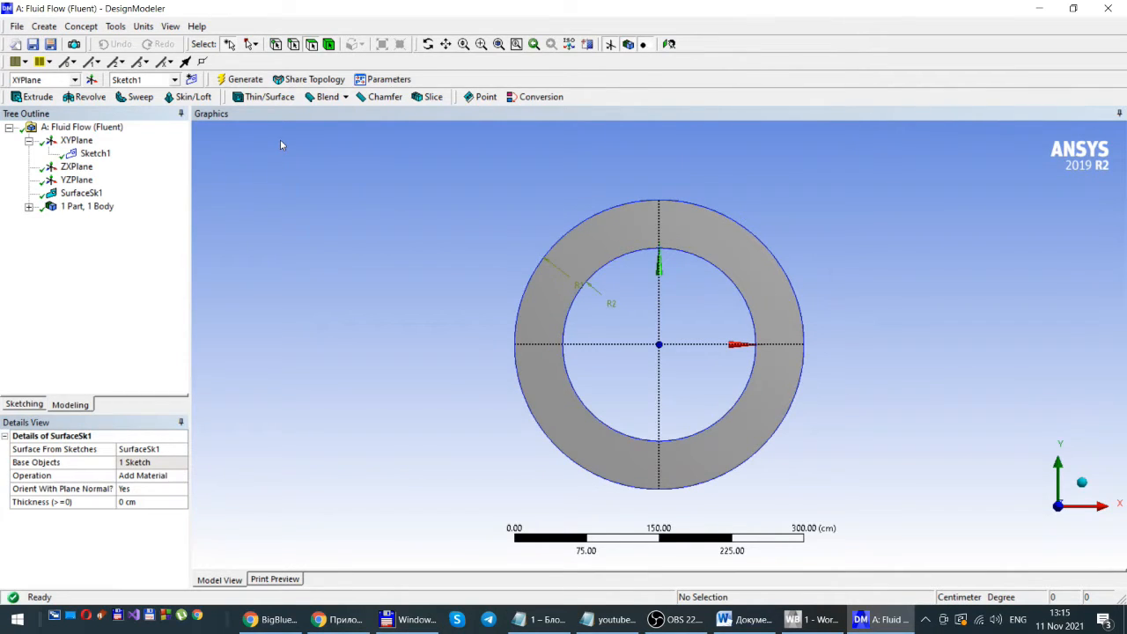
{"action": "left_click", "coordinate": [17, 28]}
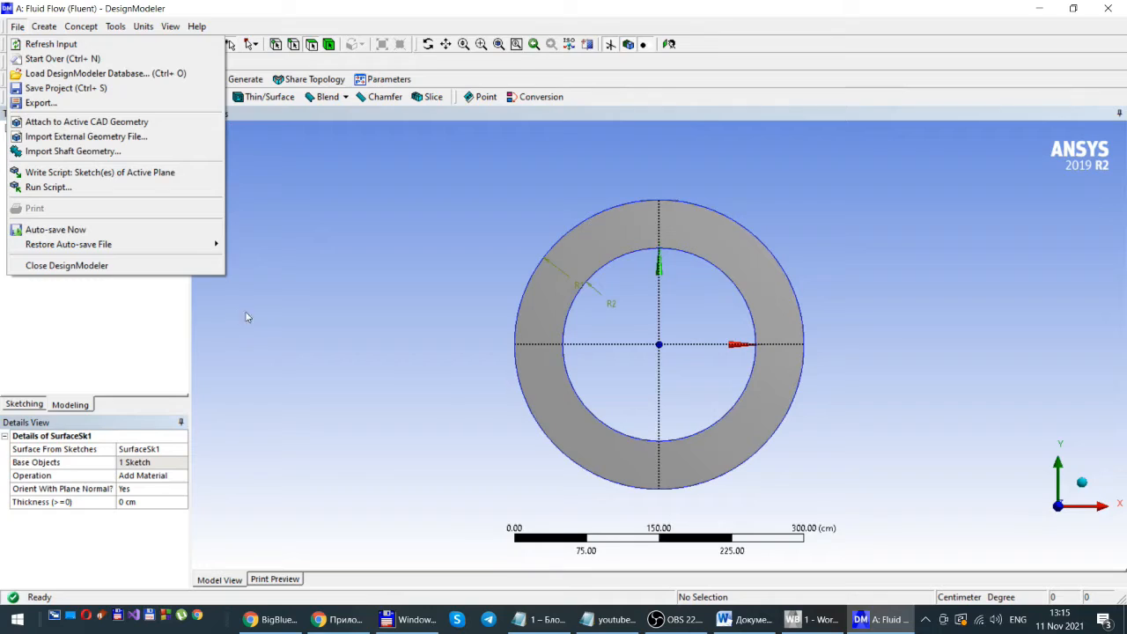
{"action": "left_click", "coordinate": [81, 267]}
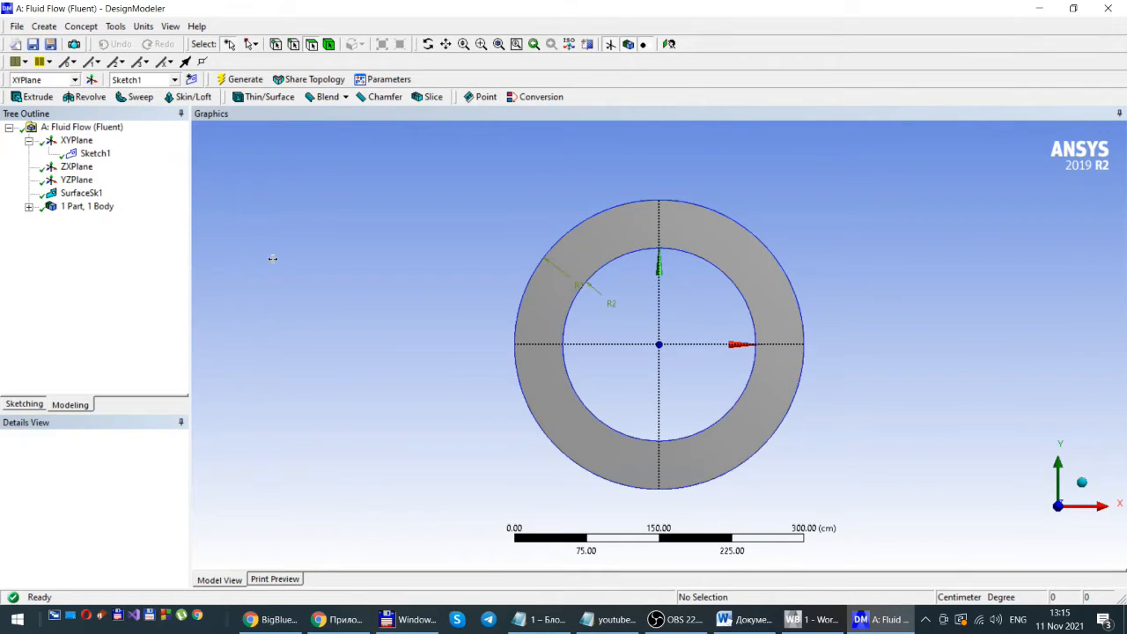
{"action": "key", "text": "alt+Tab"}
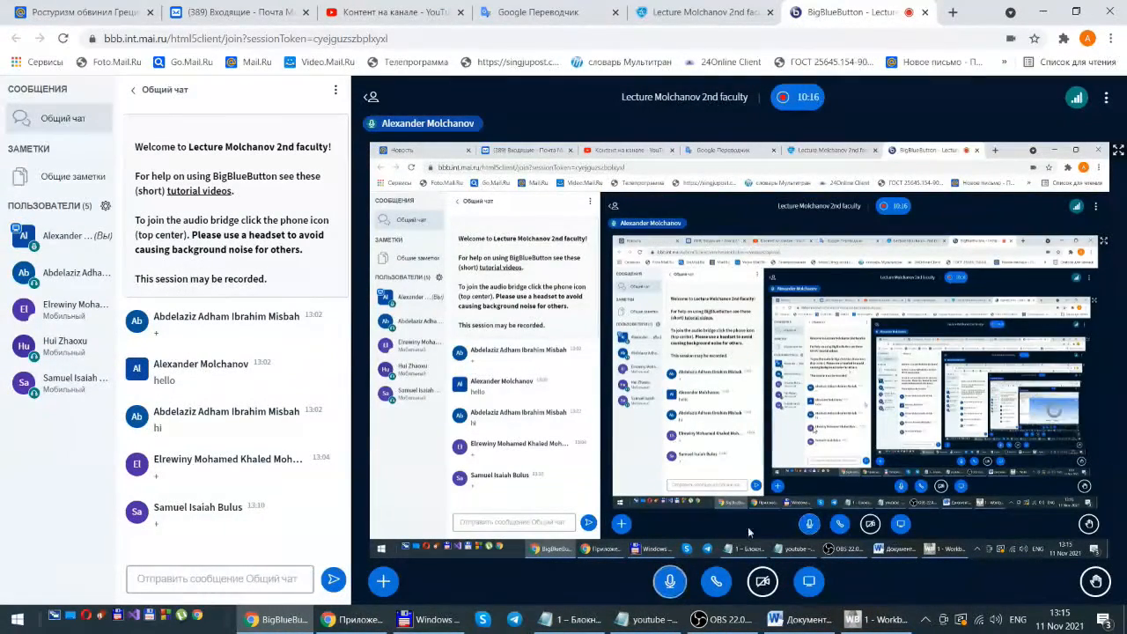
{"action": "key", "text": "alt+Tab"}
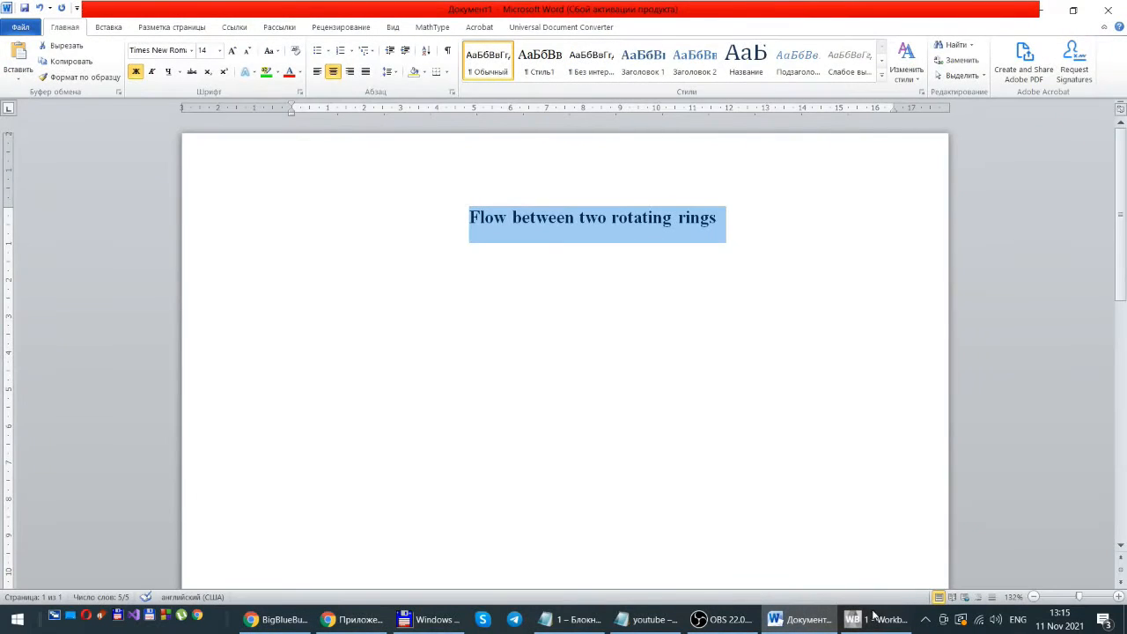
{"action": "key", "text": "alt+Tab"}
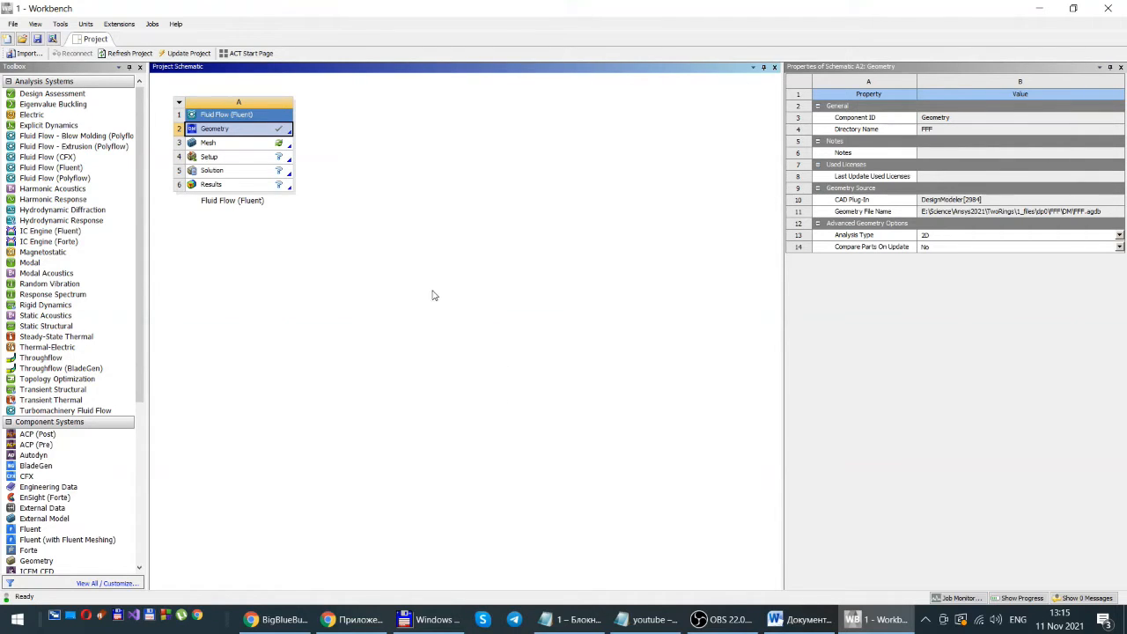
- Open the Fluent system's mesh in the Meshing application and restrict selection to edges
{"action": "double_click", "coordinate": [212, 144]}
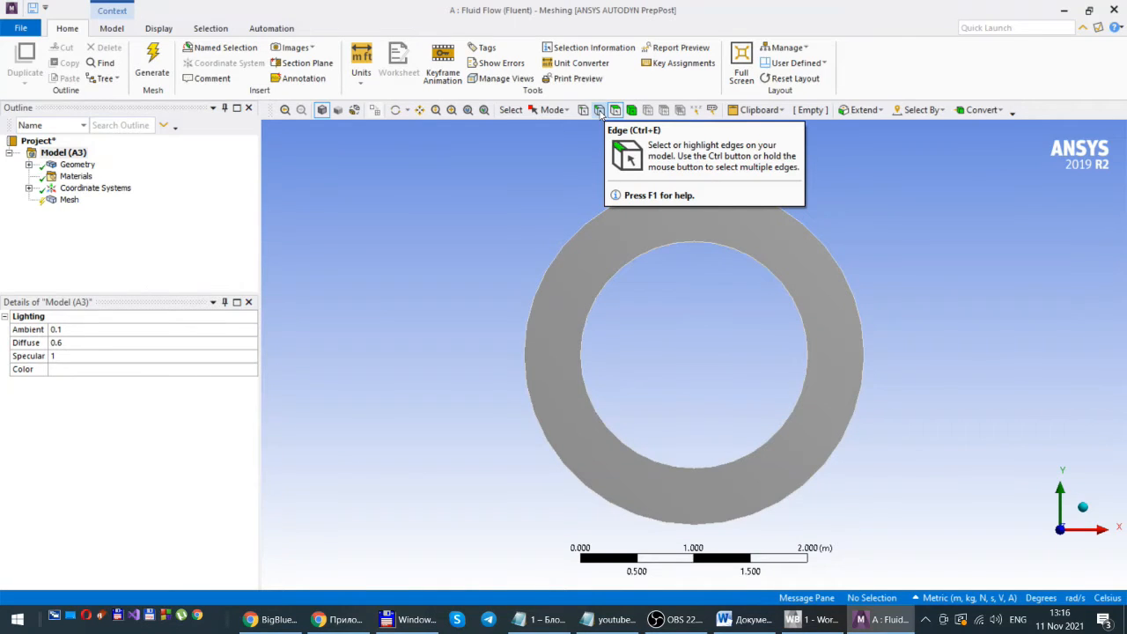
{"action": "left_click", "coordinate": [599, 111]}
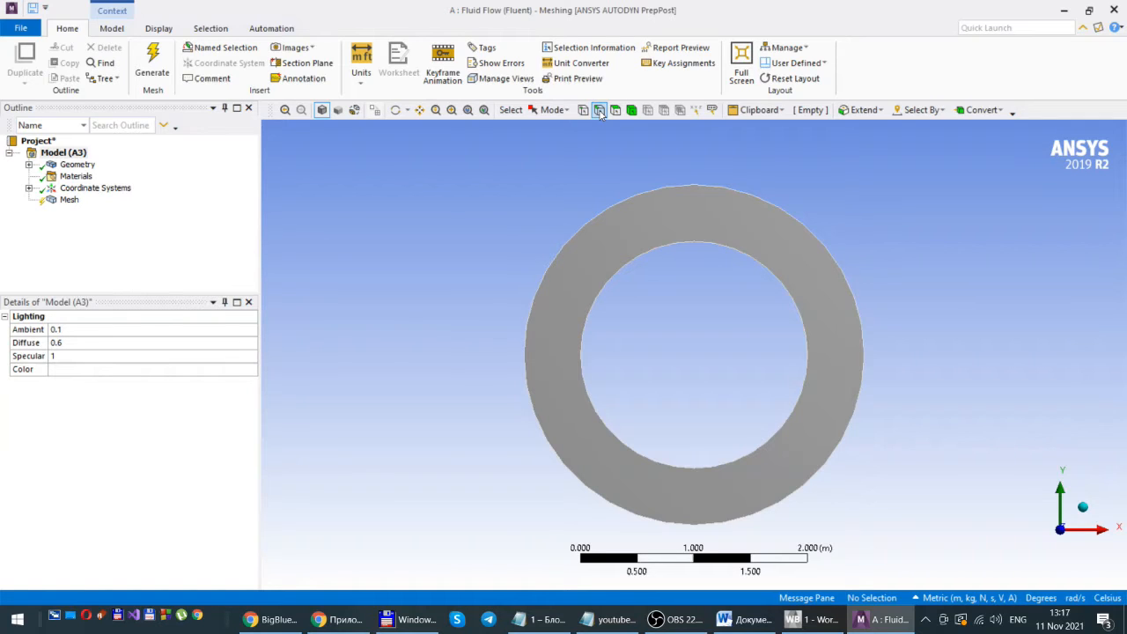
- Create a named selection called intring from the inner circular edge and expand the list of named selections
{"action": "left_click", "coordinate": [619, 278]}
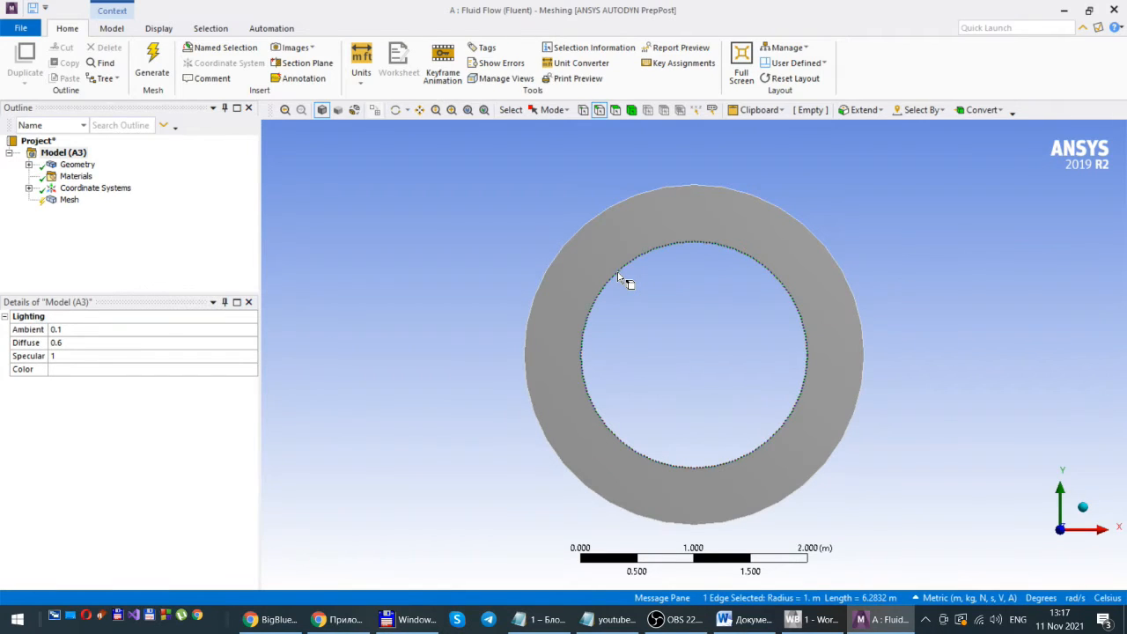
{"action": "right_click", "coordinate": [619, 278]}
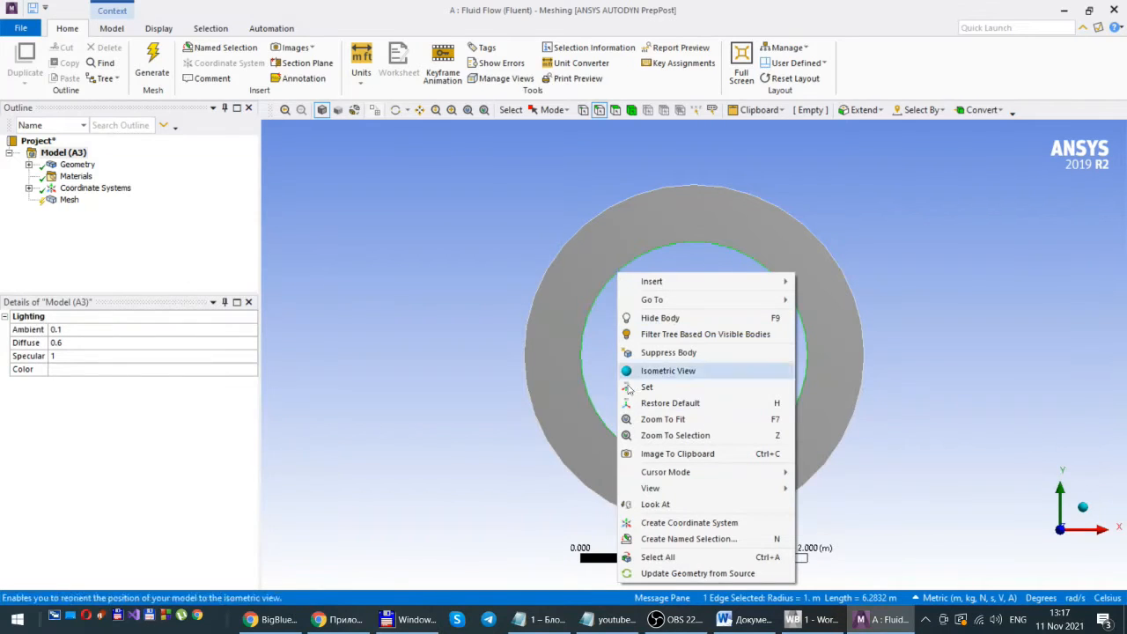
{"action": "left_click", "coordinate": [695, 539]}
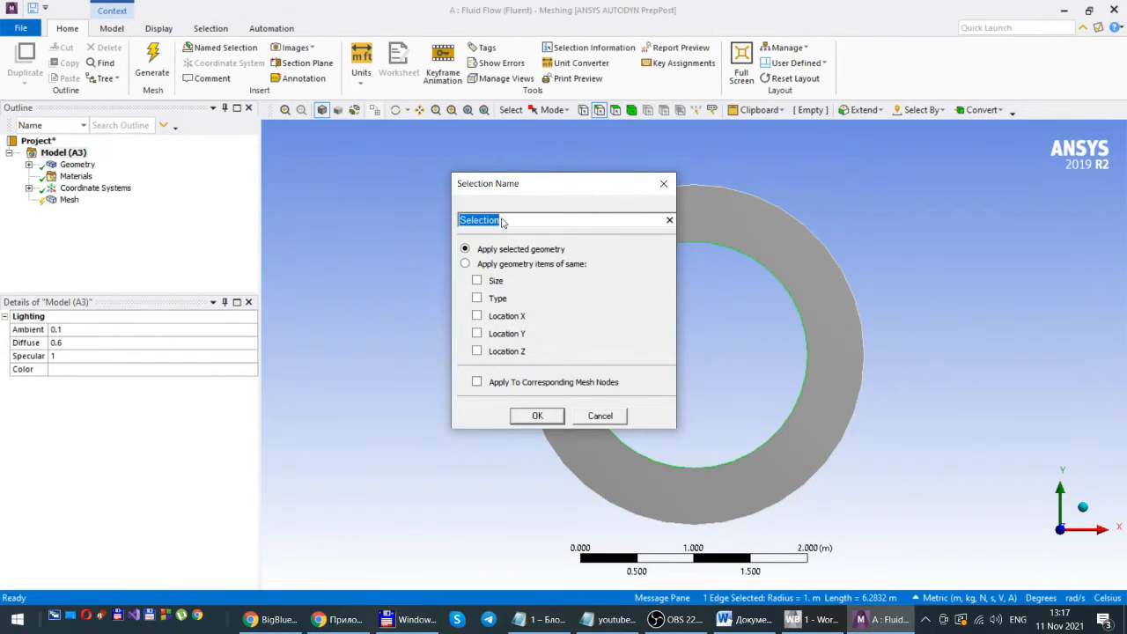
{"action": "left_click_drag", "start_coordinate": [543, 188], "coordinate": [377, 179]}
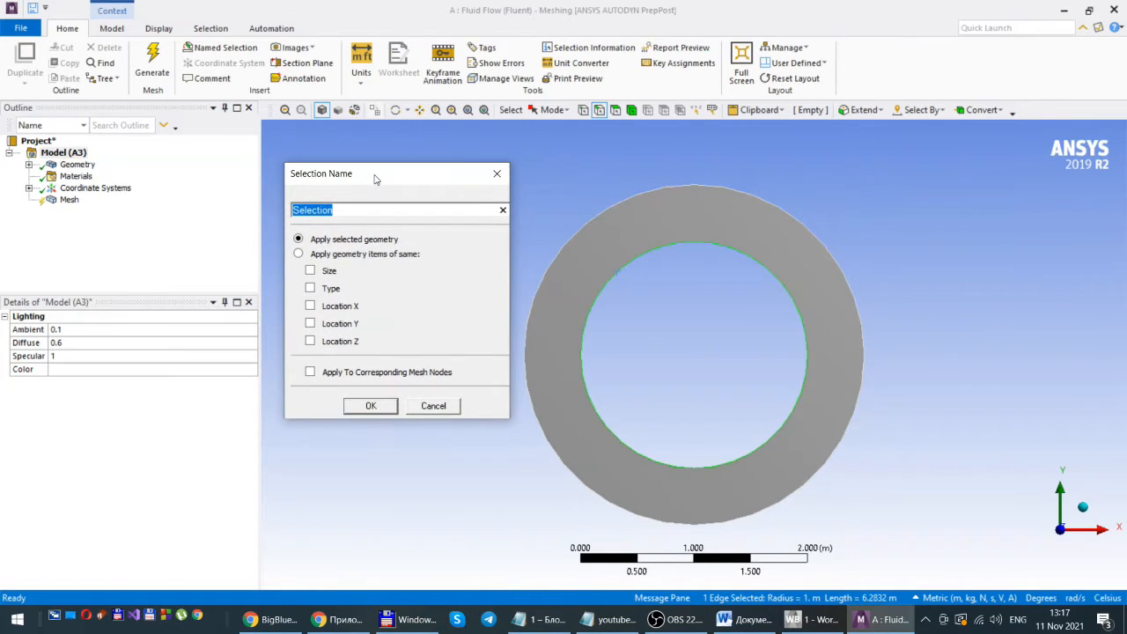
{"action": "left_click_drag", "start_coordinate": [355, 213], "coordinate": [279, 209]}
{"action": "type", "text": "intring"}
{"action": "left_click", "coordinate": [370, 408]}
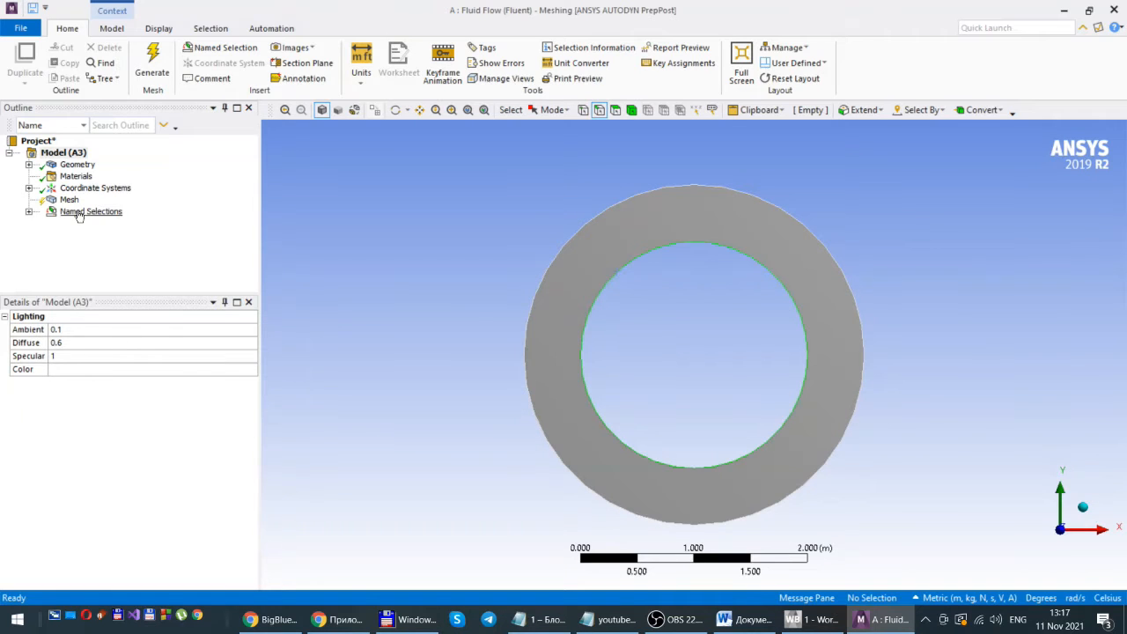
{"action": "left_click", "coordinate": [29, 212]}
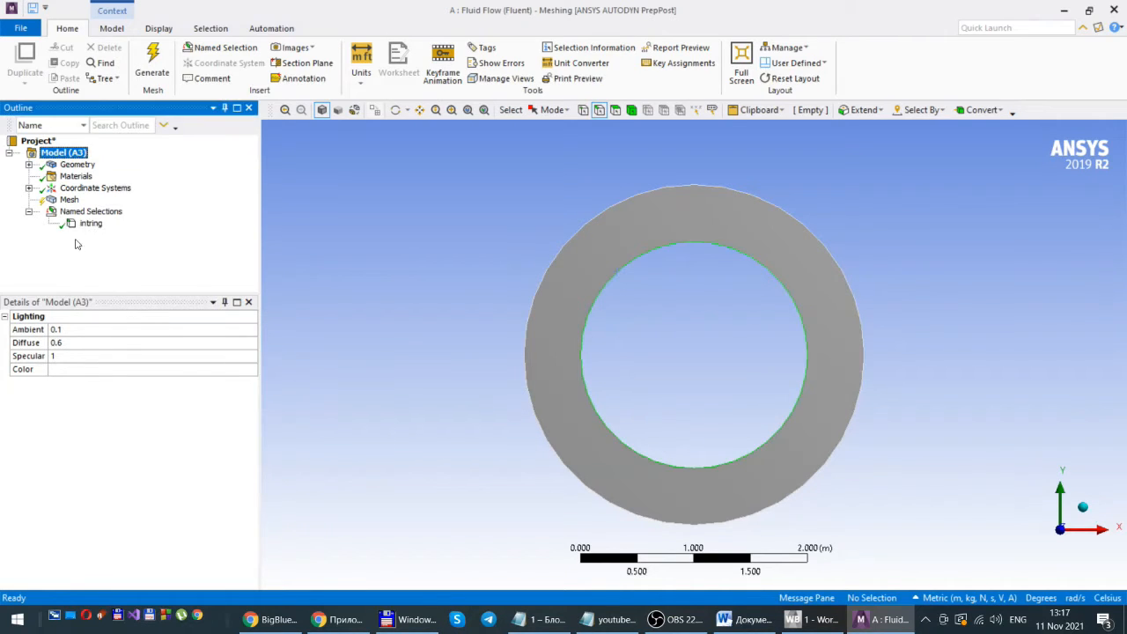
- Create a named selection called extring from the outer circular edge of the ring
{"action": "left_click", "coordinate": [581, 236]}
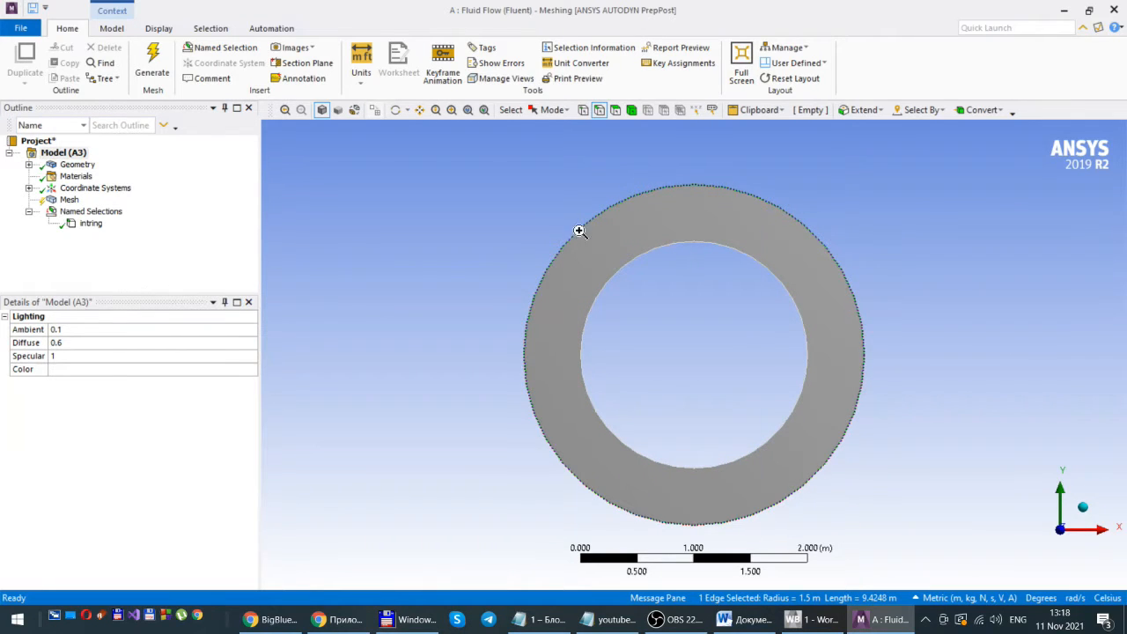
{"action": "right_click", "coordinate": [581, 236]}
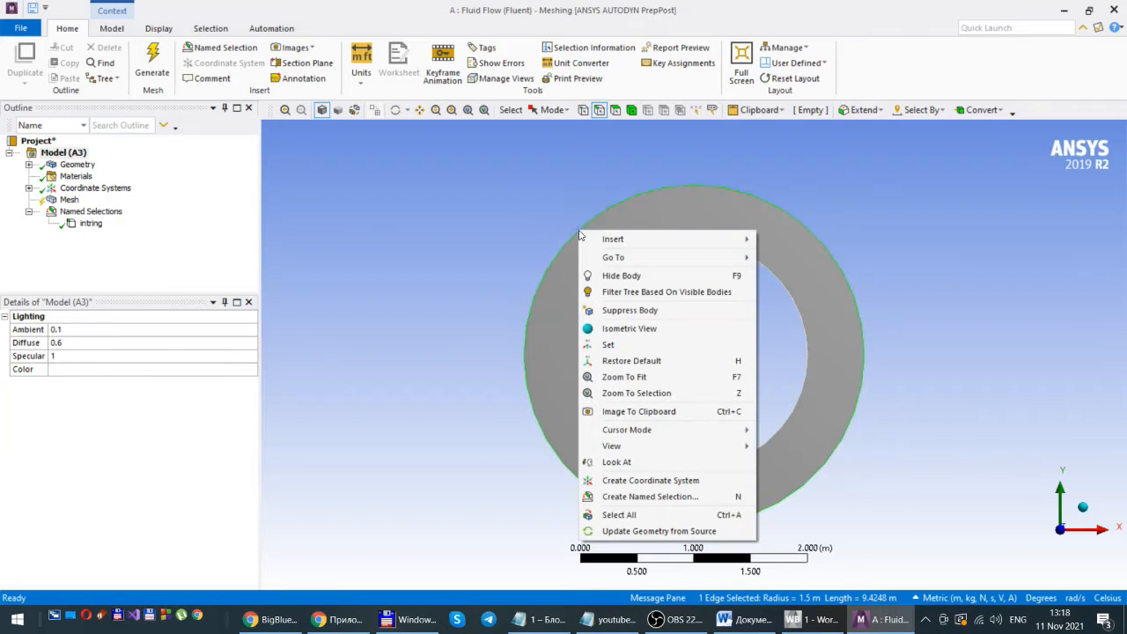
{"action": "left_click", "coordinate": [632, 497]}
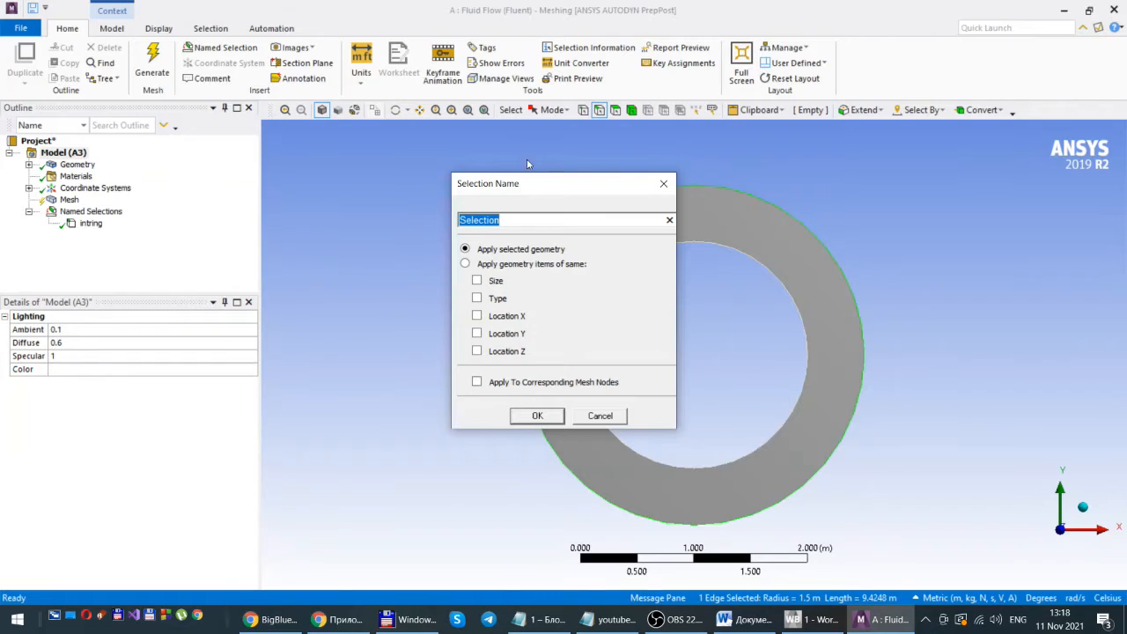
{"action": "left_click_drag", "start_coordinate": [513, 222], "coordinate": [453, 221]}
{"action": "type", "text": "extring"}
{"action": "left_click", "coordinate": [536, 417]}
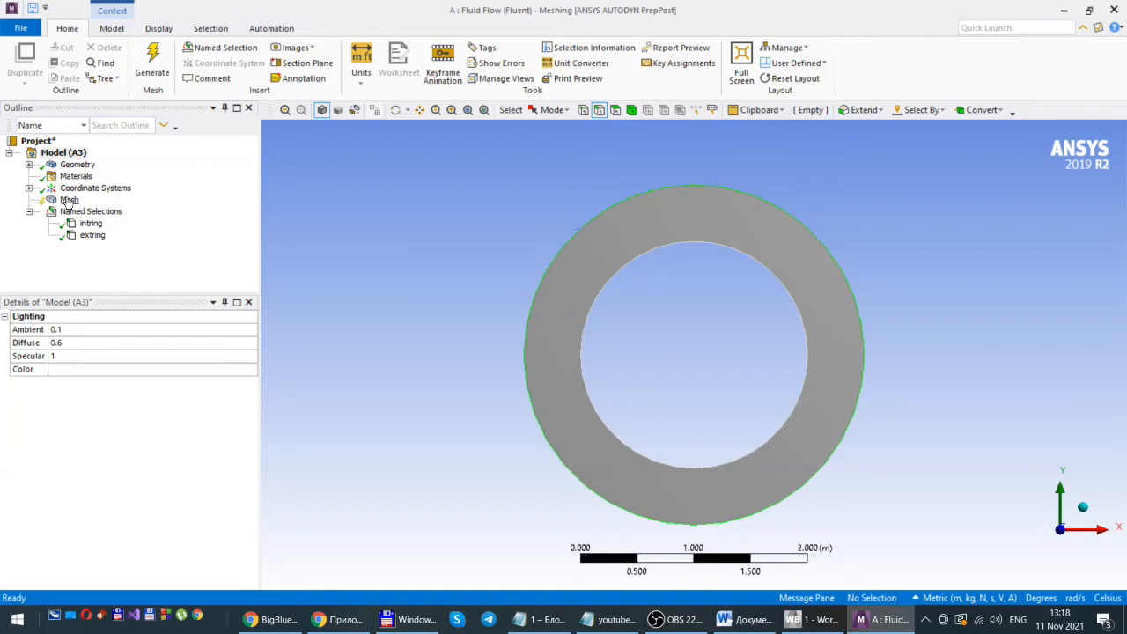
- Generate the mesh with the default settings and inspect its elements around the ring
{"action": "left_click", "coordinate": [151, 63]}
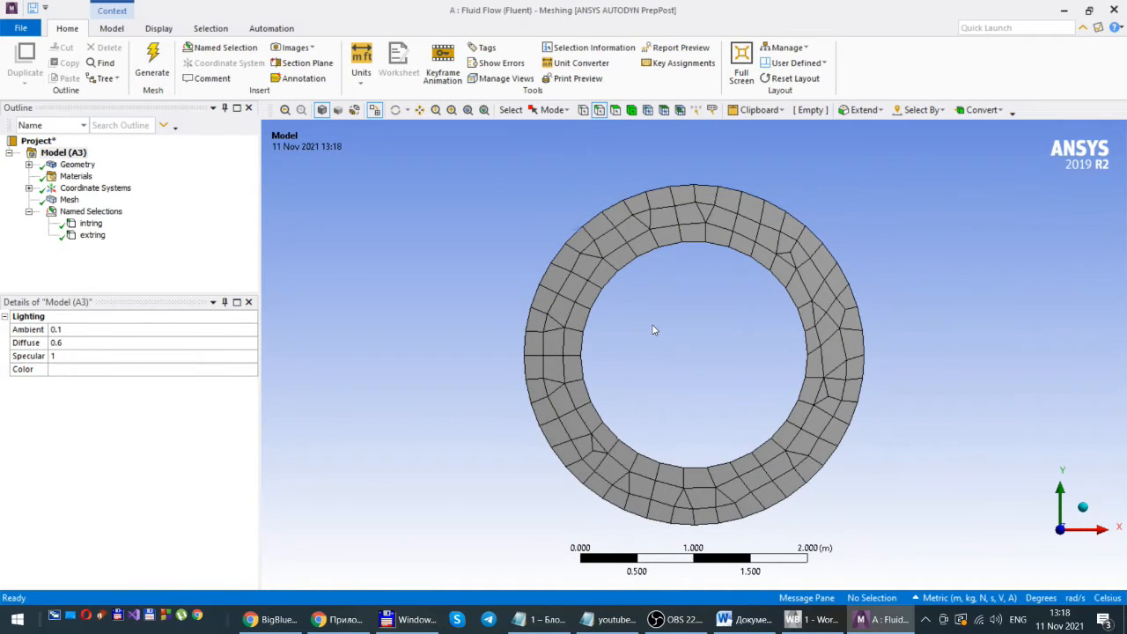
{"action": "scroll", "coordinate": [653, 330], "scroll_direction": "down", "scroll_amount": 4}
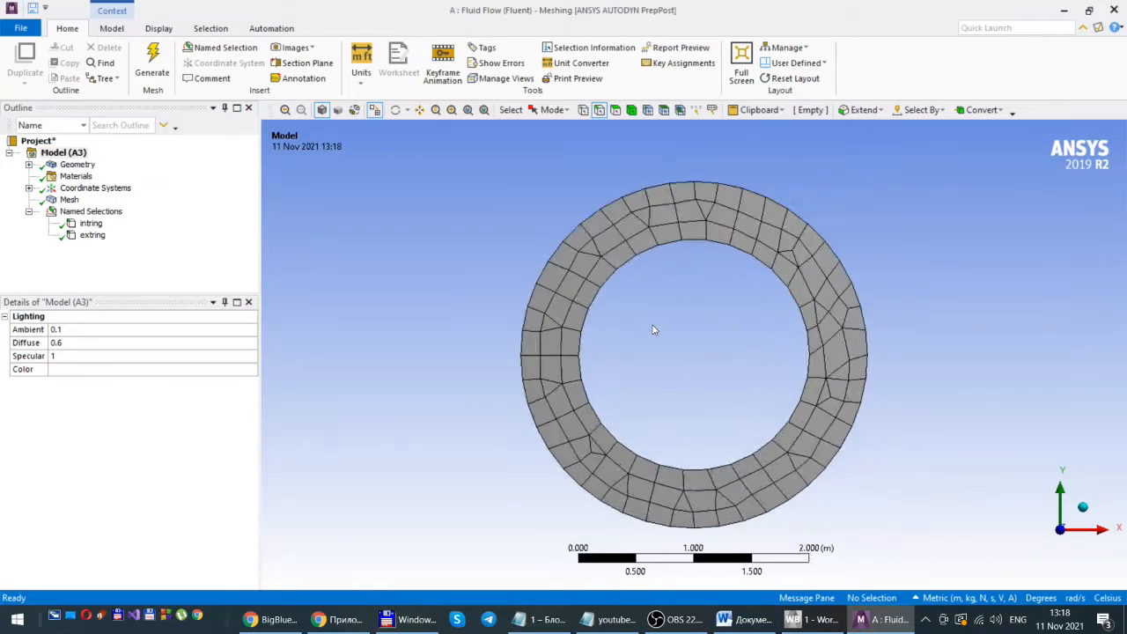
{"action": "scroll", "coordinate": [654, 330], "scroll_direction": "up", "scroll_amount": 2}
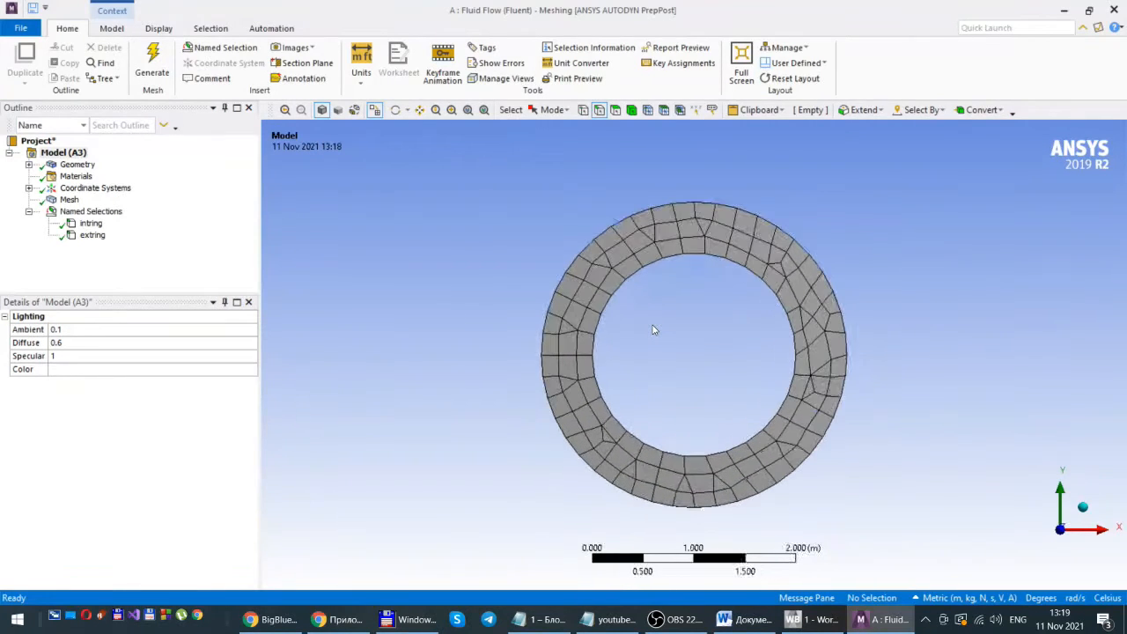
{"action": "scroll", "coordinate": [654, 329], "scroll_direction": "up", "scroll_amount": 1}
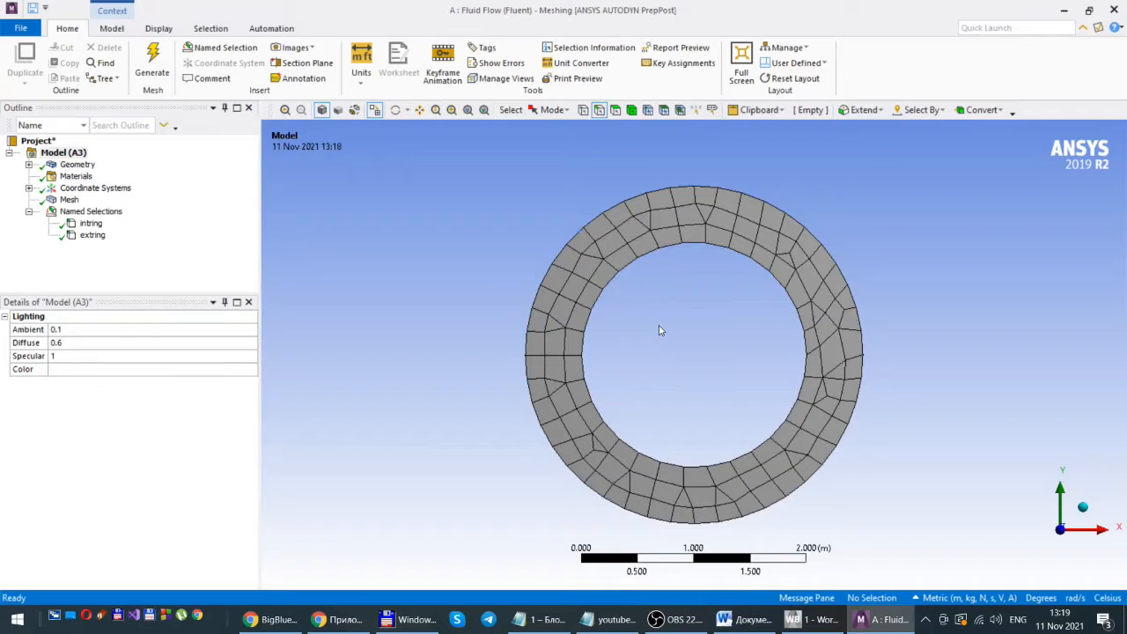
{"action": "scroll", "coordinate": [670, 323], "scroll_direction": "down", "scroll_amount": 1}
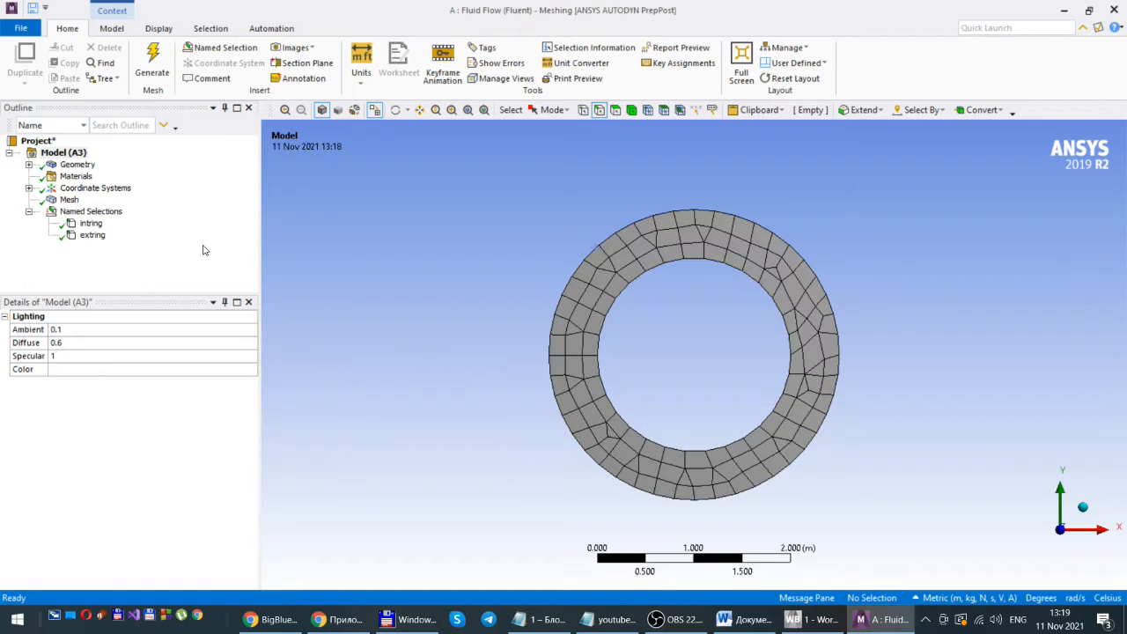
- Insert a sizing control under the mesh and scope it to both the inner and outer ring edges
{"action": "right_click", "coordinate": [68, 202]}
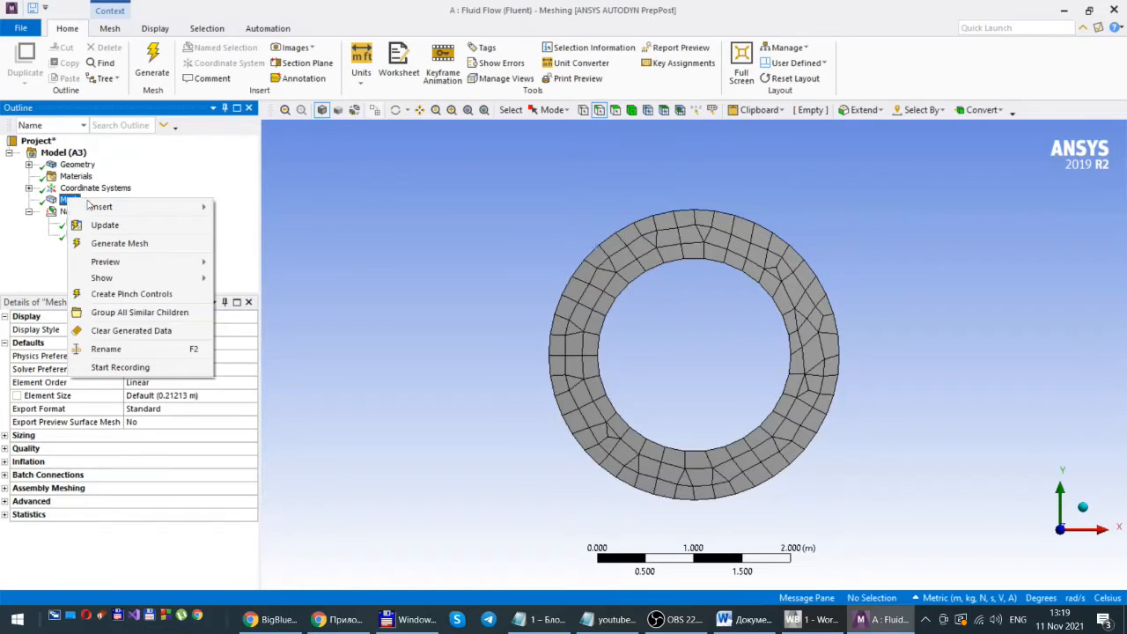
{"action": "mouse_move", "coordinate": [106, 208]}
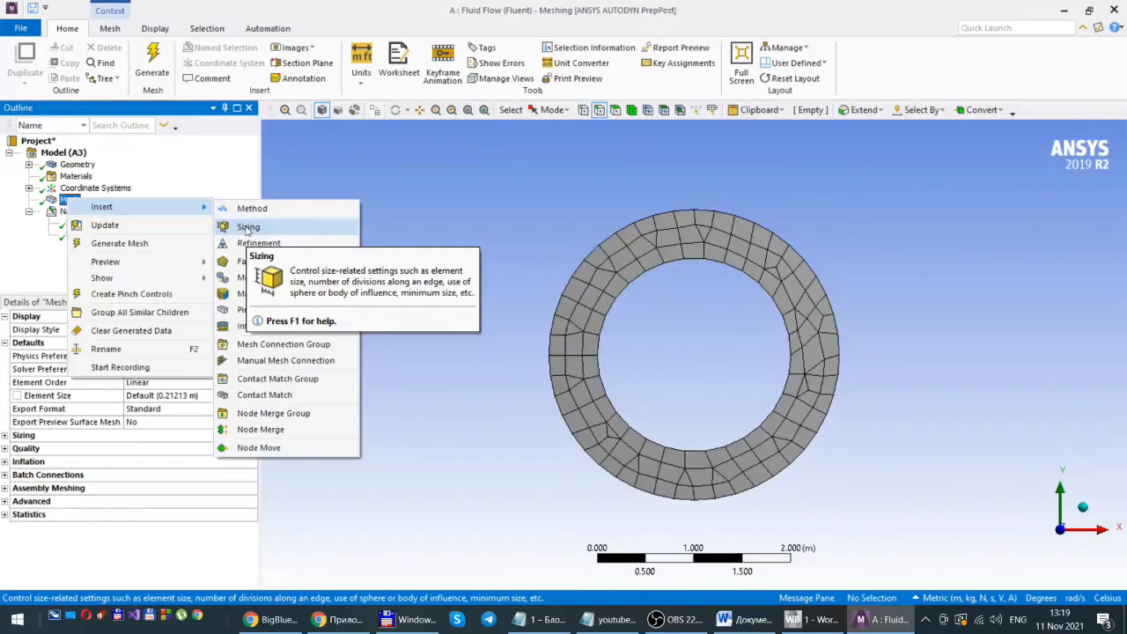
{"action": "left_click", "coordinate": [248, 227]}
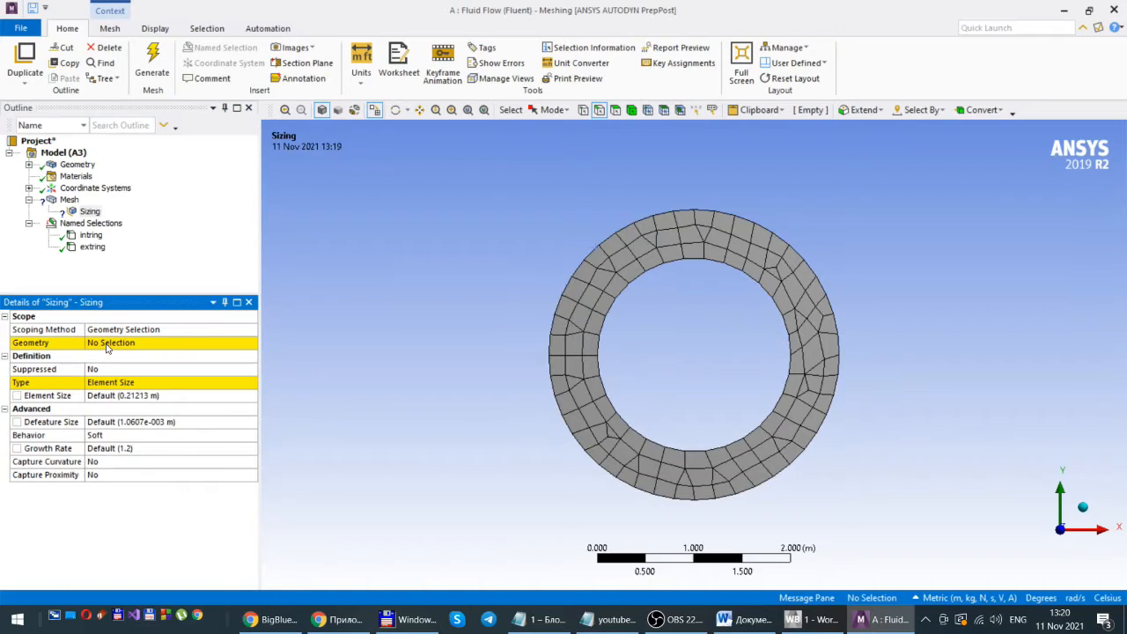
{"action": "left_click", "coordinate": [108, 345]}
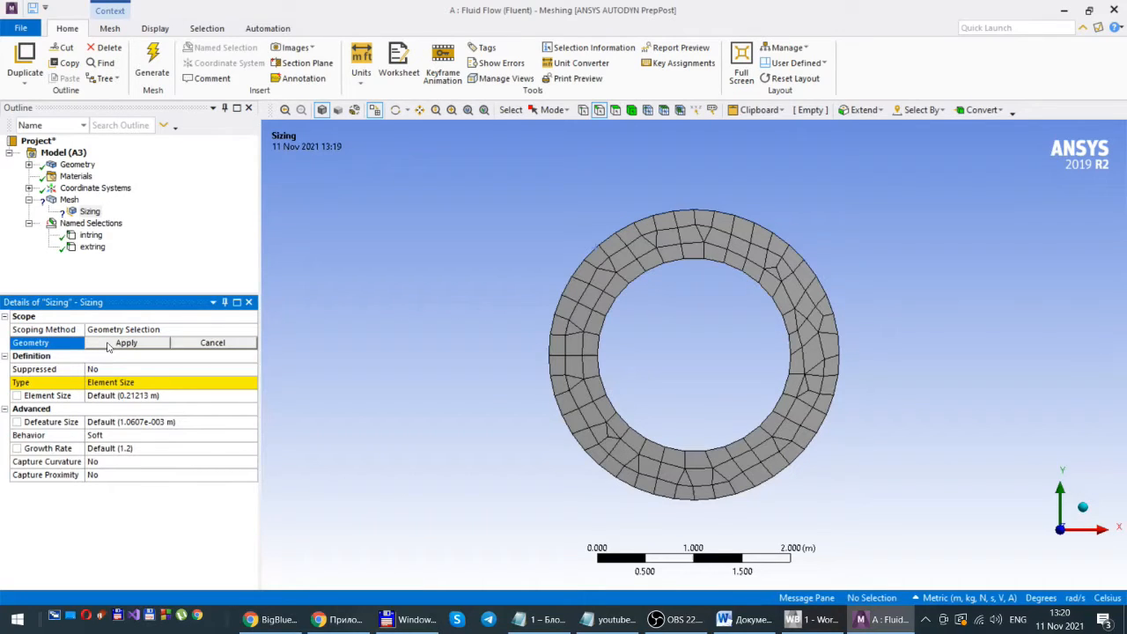
{"action": "left_click", "coordinate": [640, 278]}
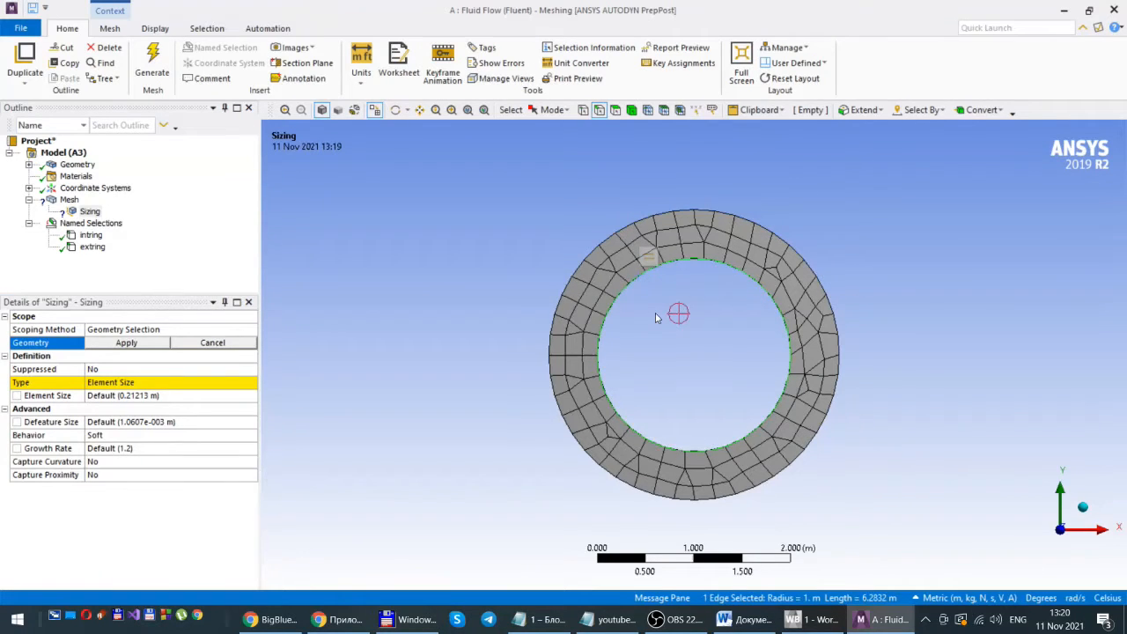
{"action": "left_click", "coordinate": [621, 230]}
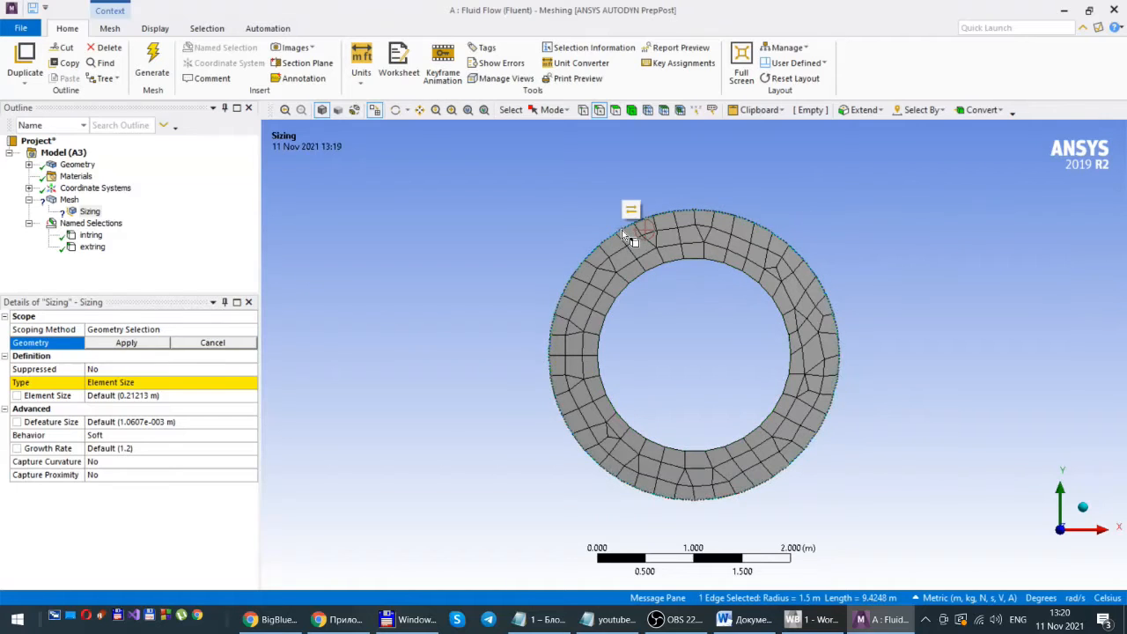
{"action": "left_click", "coordinate": [640, 278], "text": "ctrl"}
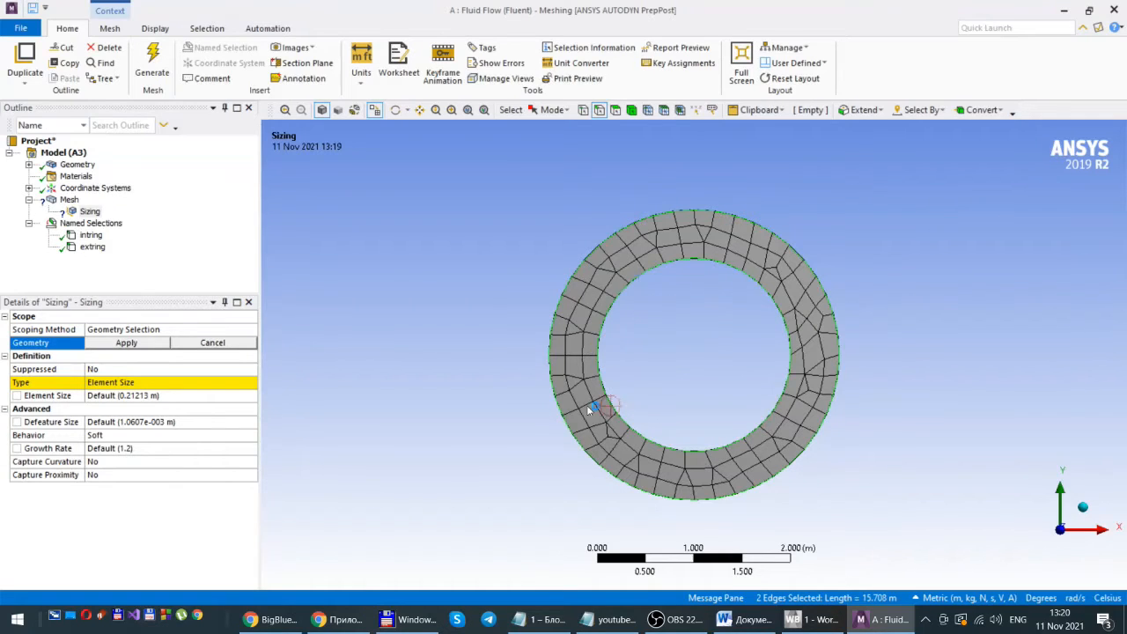
{"action": "left_click", "coordinate": [138, 346]}
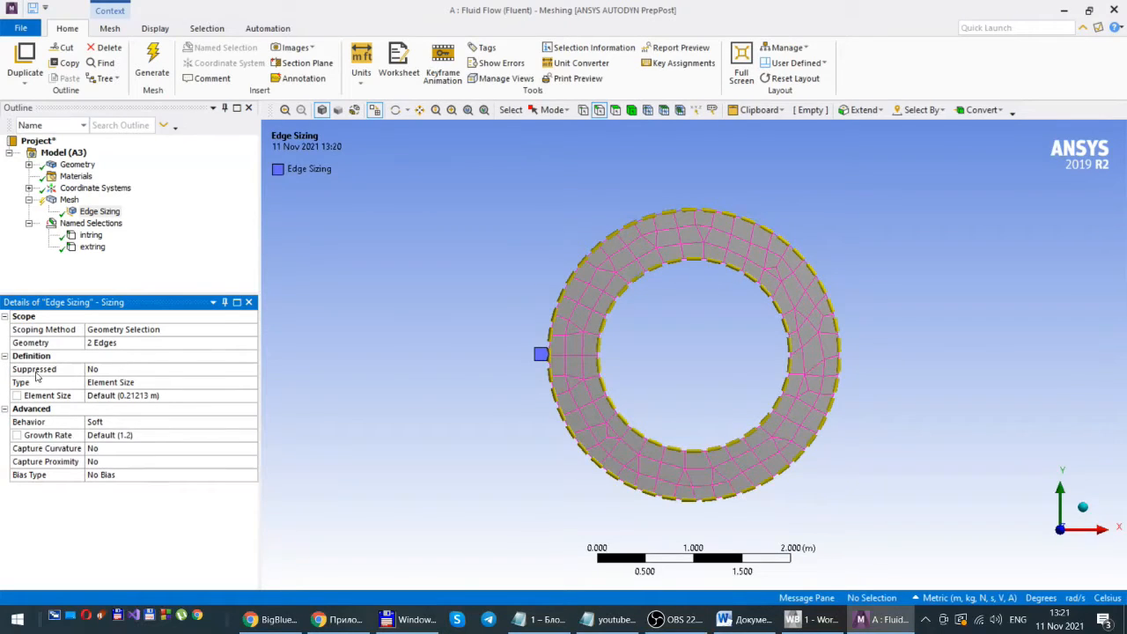
{"action": "left_click", "coordinate": [252, 372]}
{"action": "left_click", "coordinate": [251, 371]}
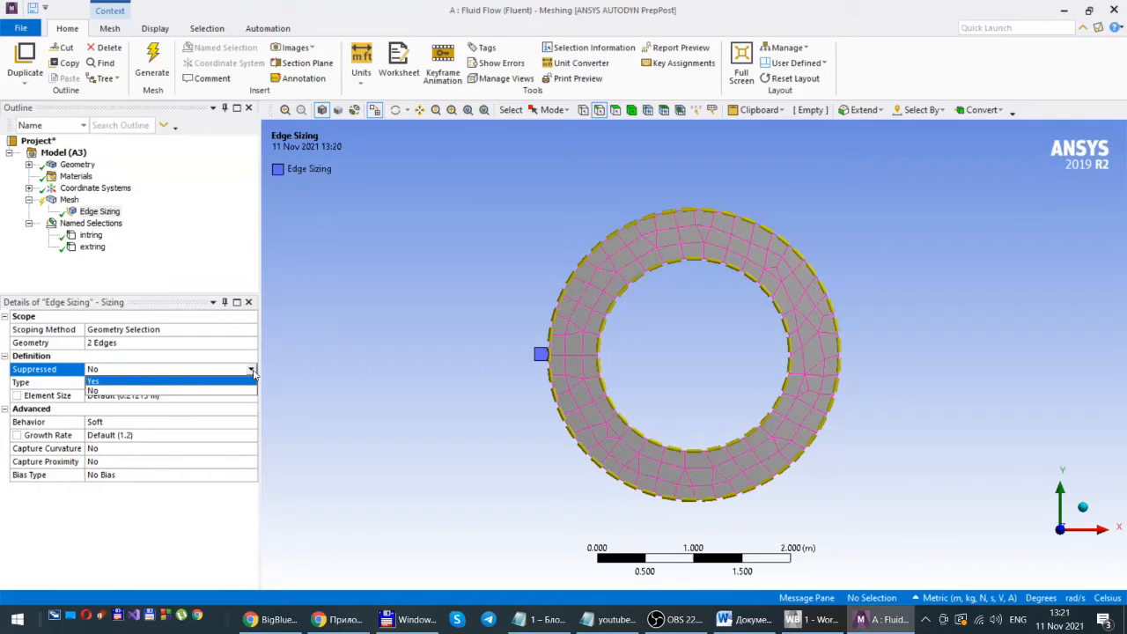
{"action": "left_click", "coordinate": [176, 390]}
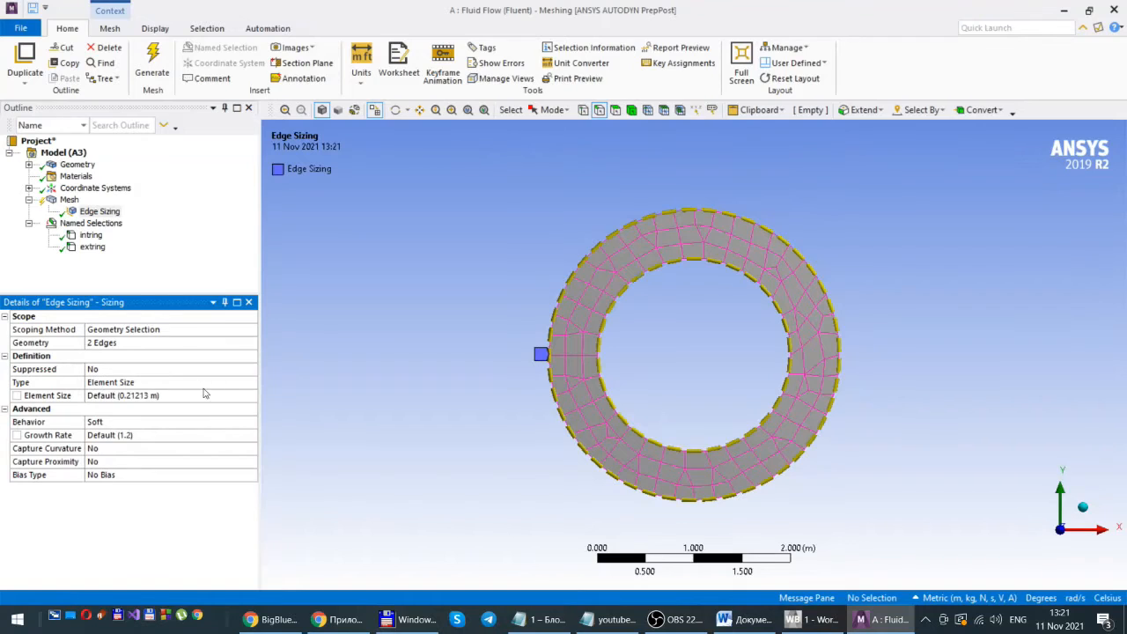
- Change the edge sizing type to Number of Divisions with 100 divisions and update the mesh
{"action": "left_click", "coordinate": [252, 385]}
{"action": "left_click", "coordinate": [251, 385]}
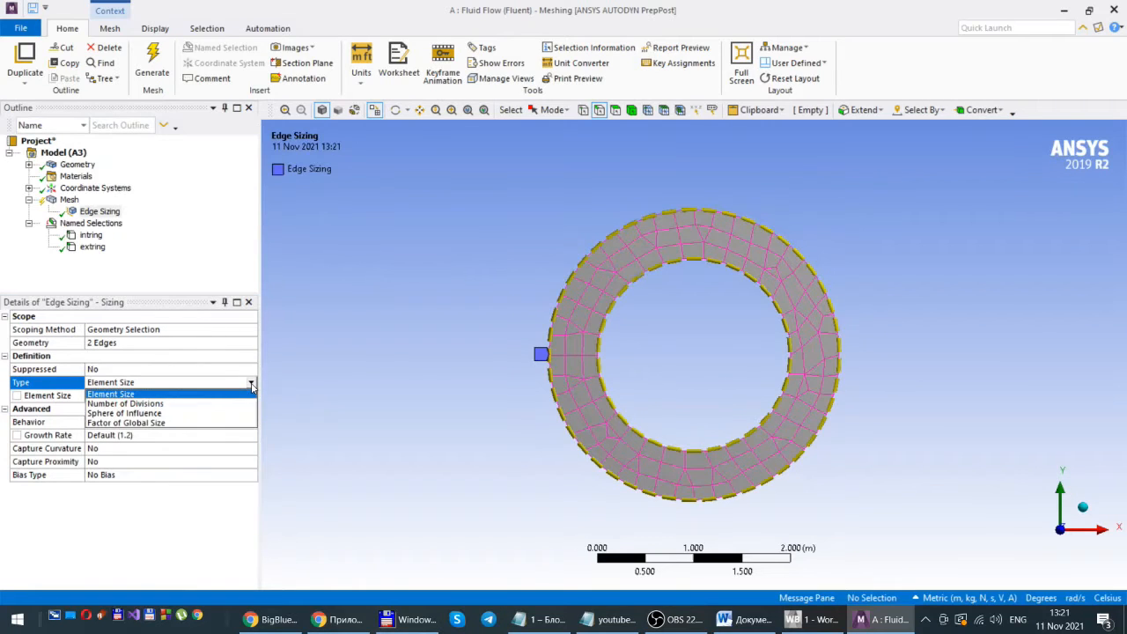
{"action": "left_click", "coordinate": [123, 404]}
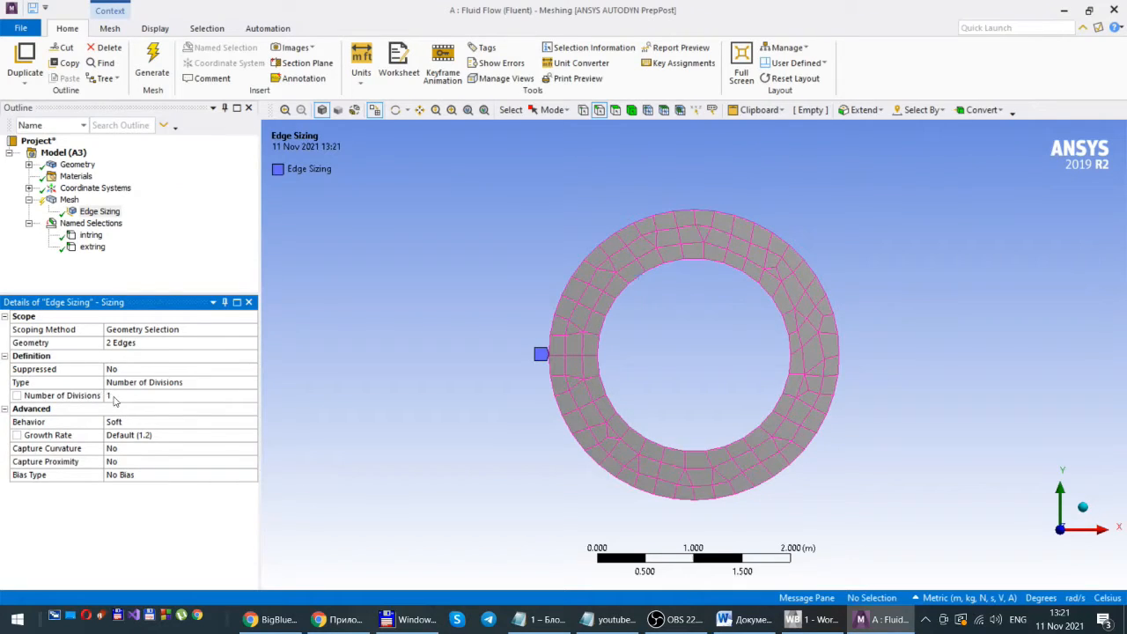
{"action": "left_click", "coordinate": [113, 398]}
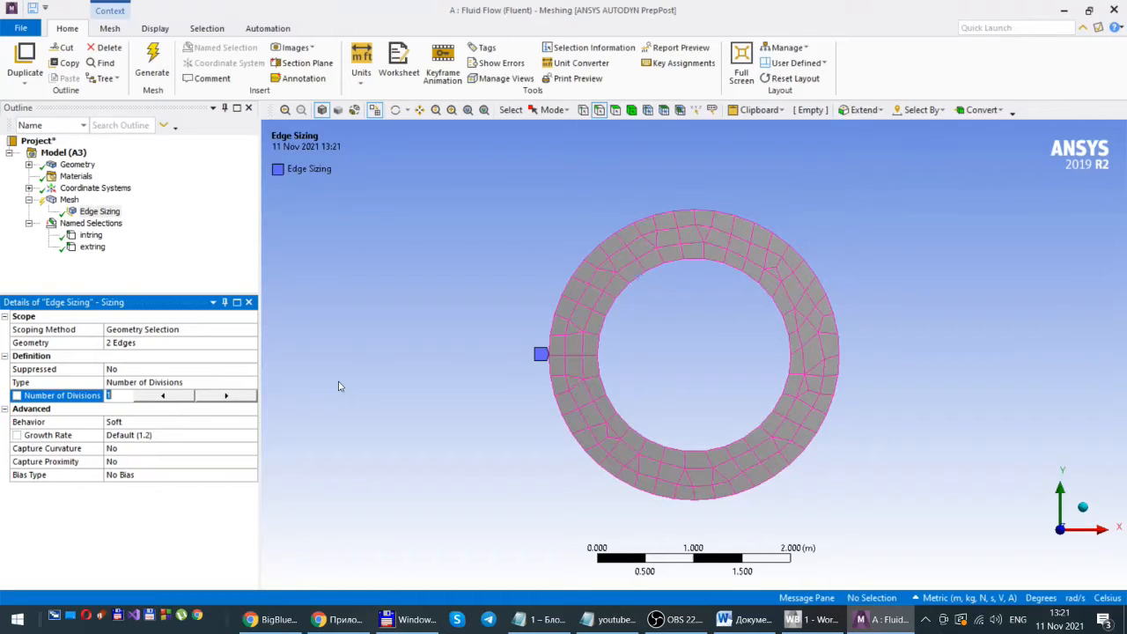
{"action": "type", "text": "100"}
{"action": "key", "text": "Return"}
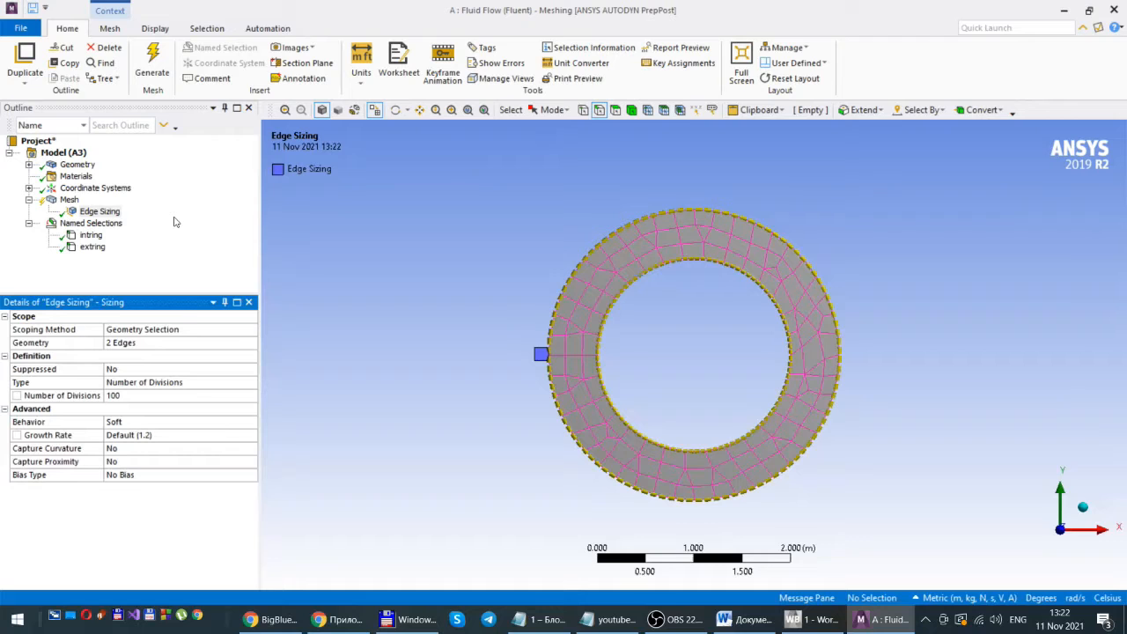
{"action": "right_click", "coordinate": [67, 202]}
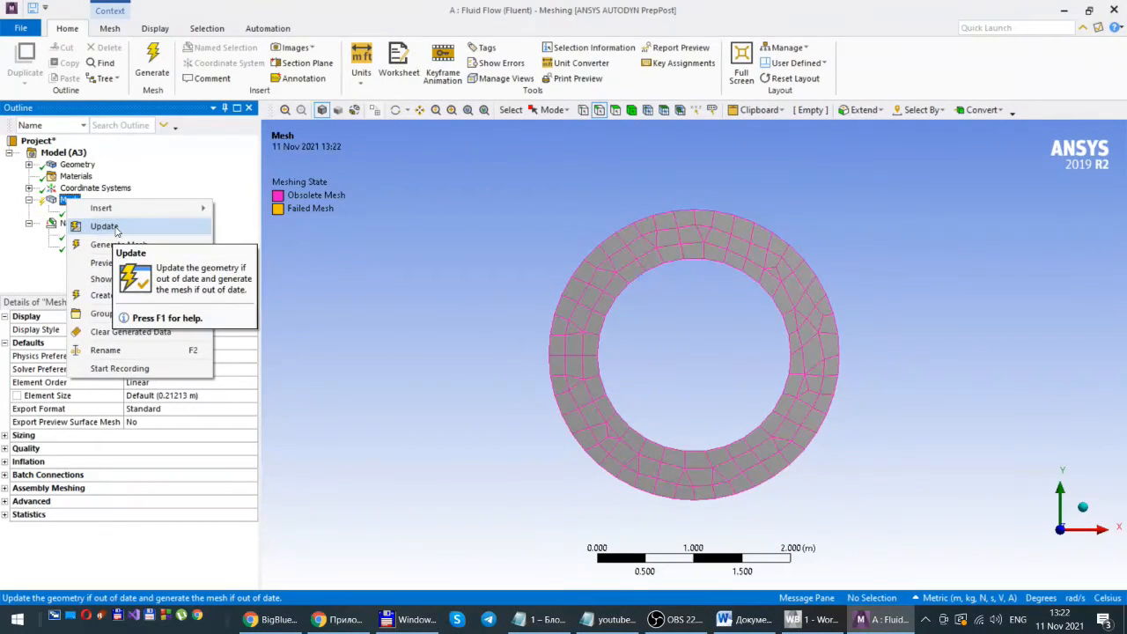
{"action": "left_click", "coordinate": [103, 226]}
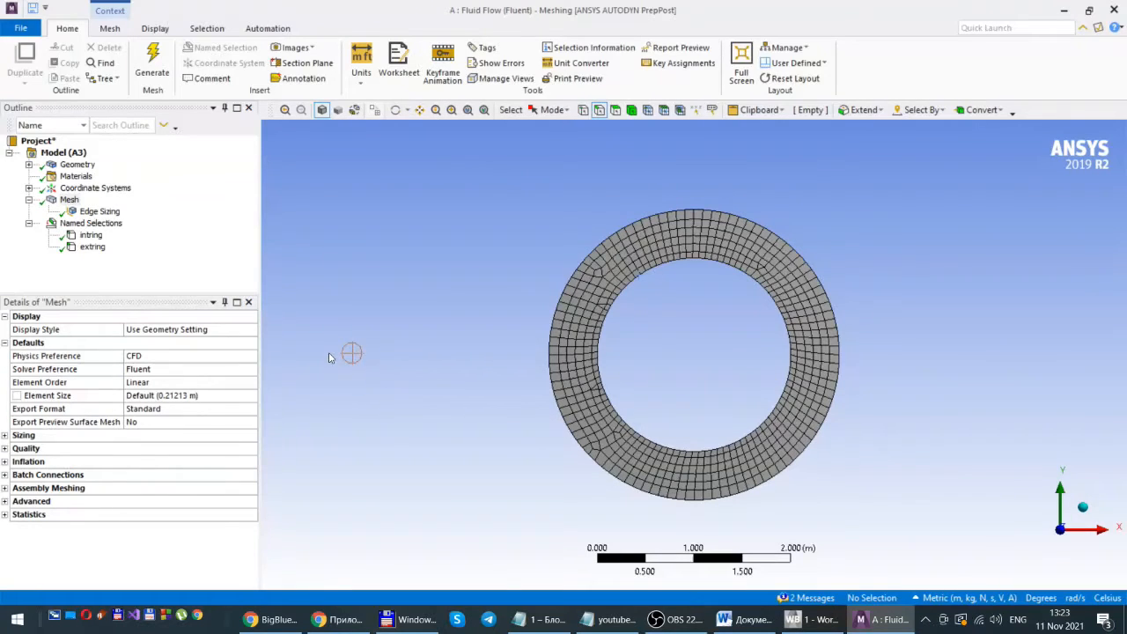
- Set the behavior of the edge sizing on the two ring edges to Hard
{"action": "left_click", "coordinate": [95, 212]}
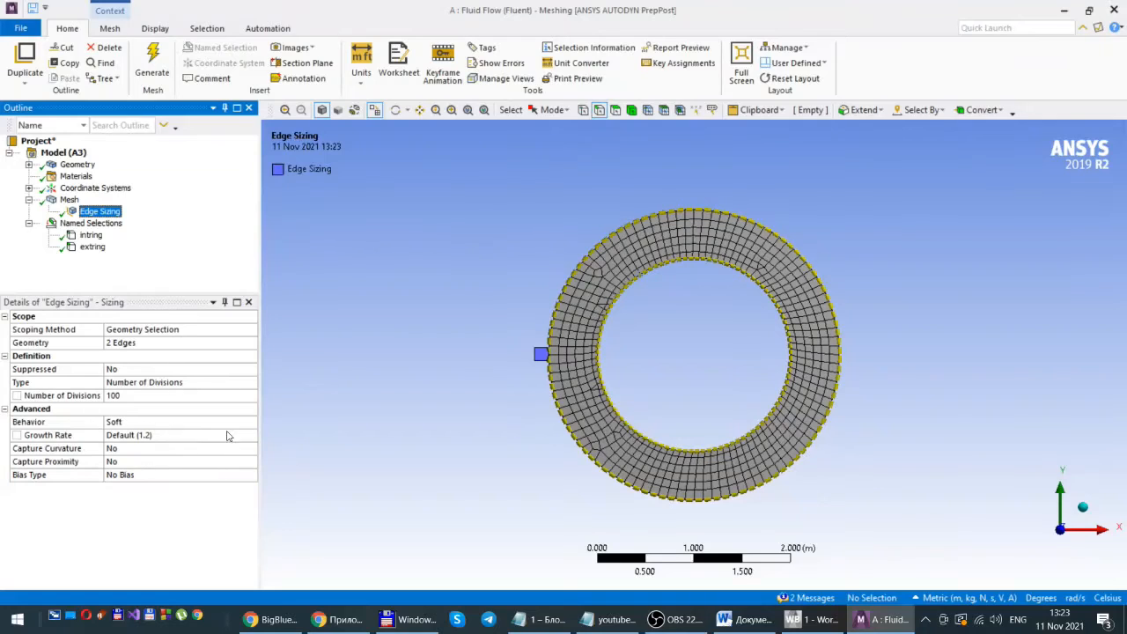
{"action": "left_click", "coordinate": [253, 426]}
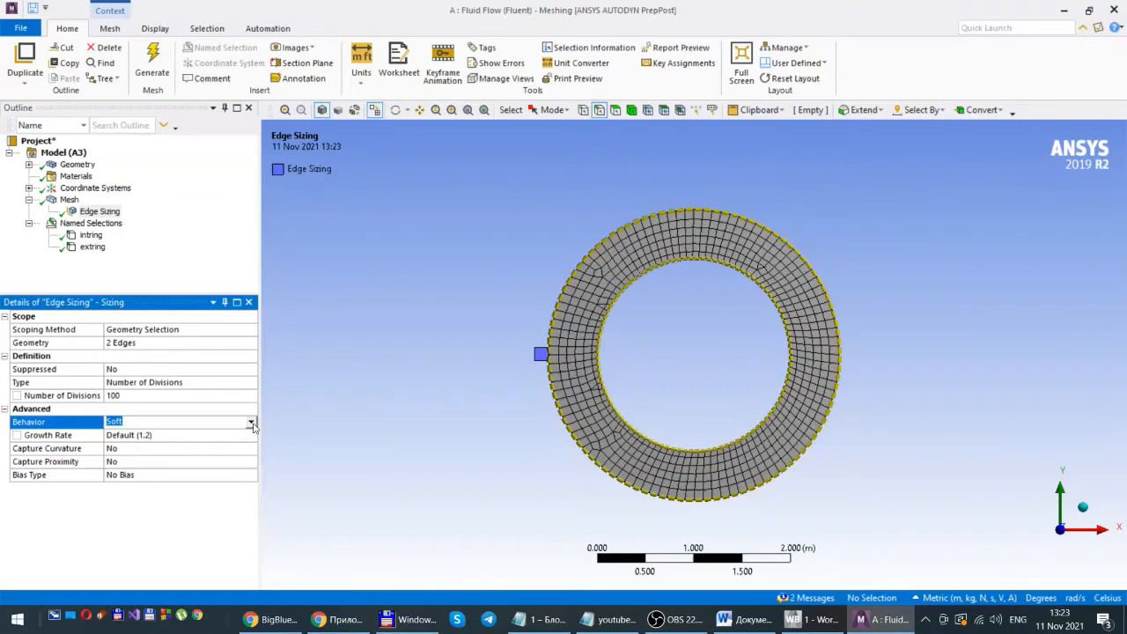
{"action": "left_click", "coordinate": [253, 427]}
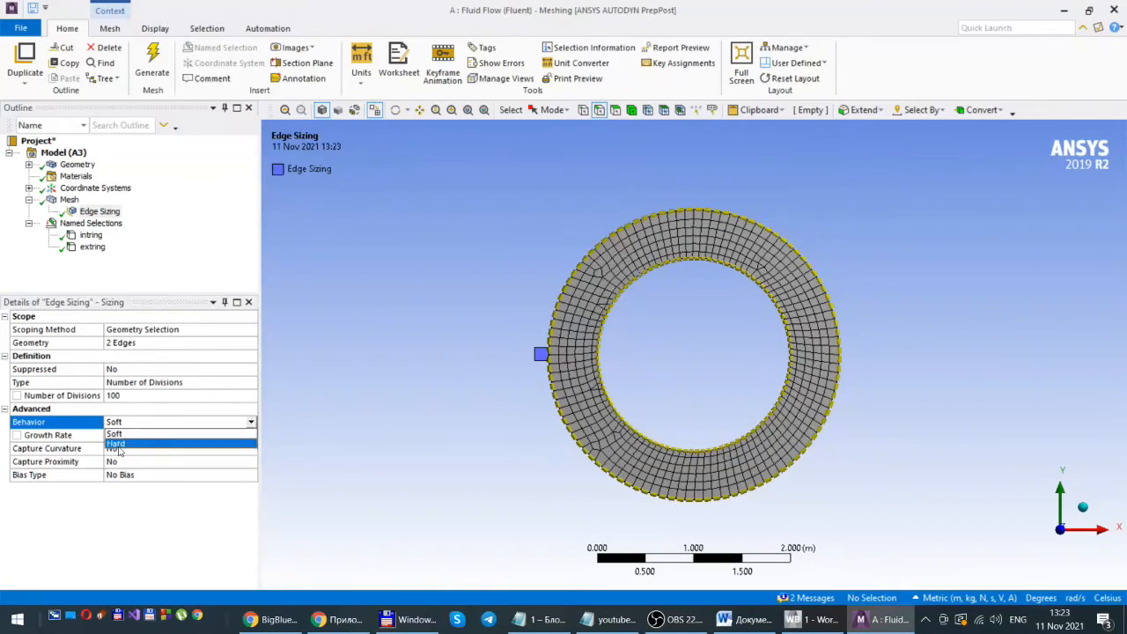
{"action": "left_click", "coordinate": [170, 448]}
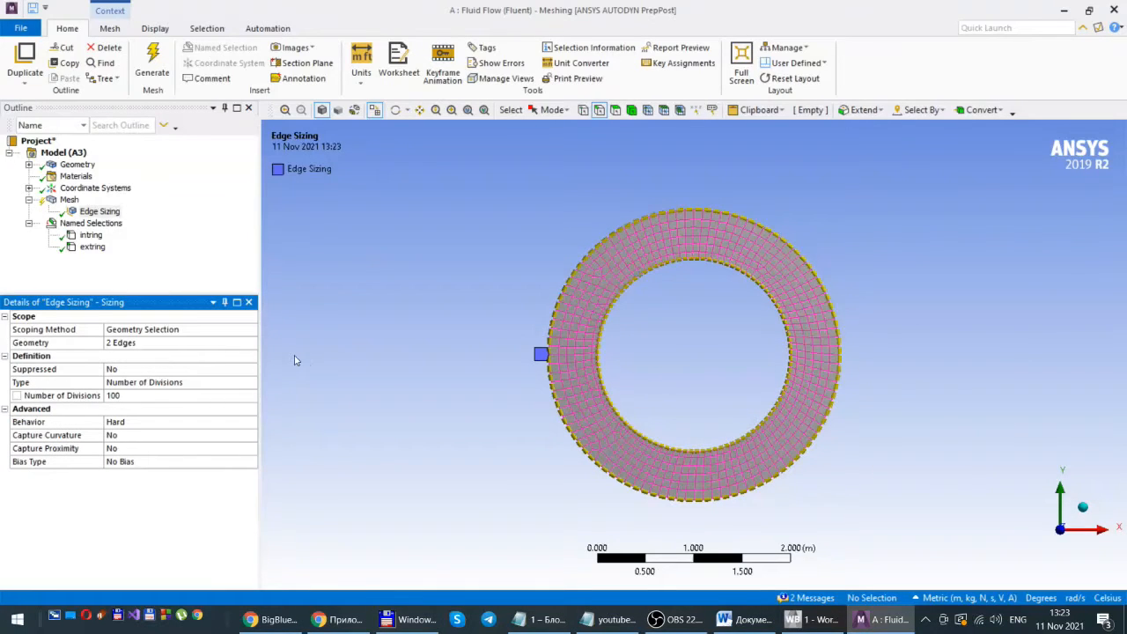
- Update the mesh so the Hard edge sizing takes effect on both ring edges
{"action": "left_click", "coordinate": [68, 200]}
{"action": "right_click", "coordinate": [67, 201]}
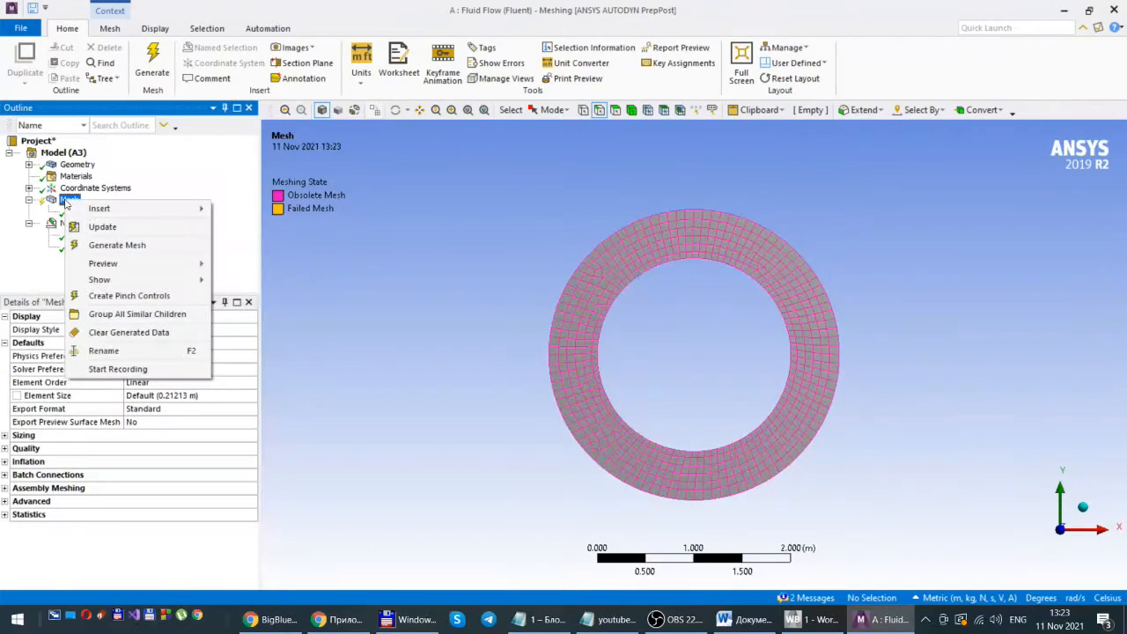
{"action": "left_click", "coordinate": [103, 229]}
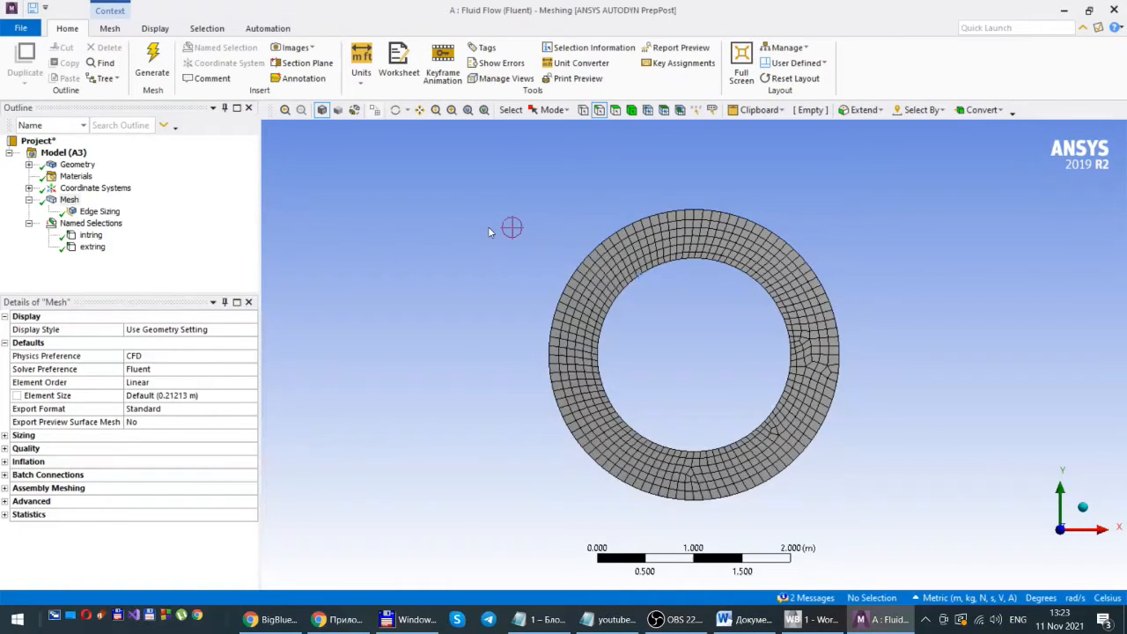
- Insert a Face Meshing control under the mesh and scope it to the ring face
{"action": "right_click", "coordinate": [68, 205]}
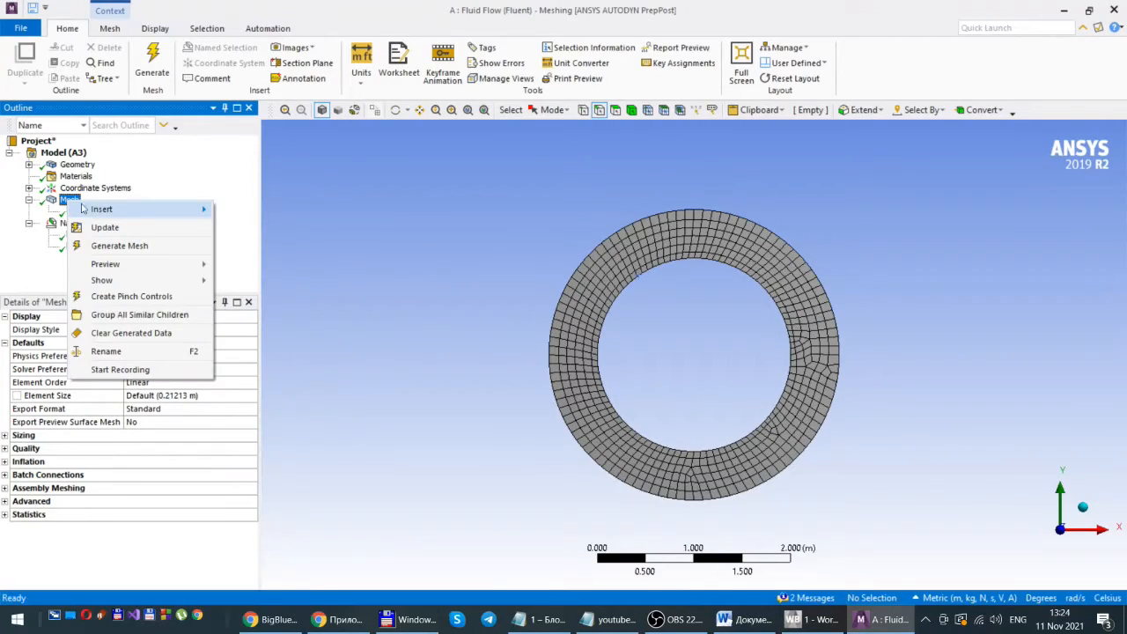
{"action": "mouse_move", "coordinate": [98, 210]}
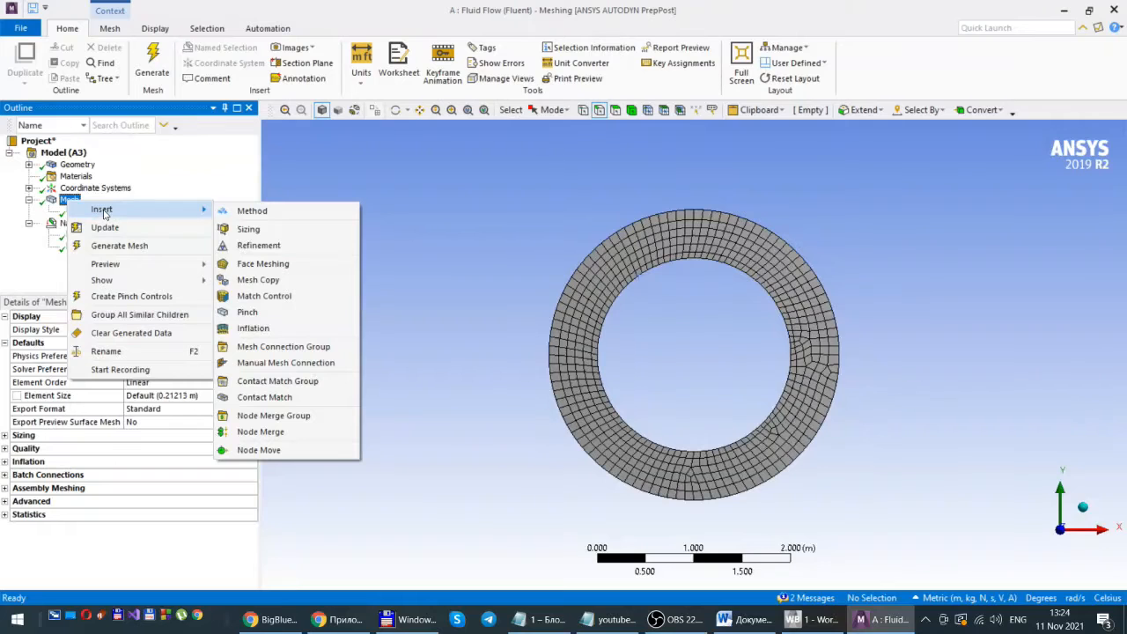
{"action": "left_click", "coordinate": [262, 265]}
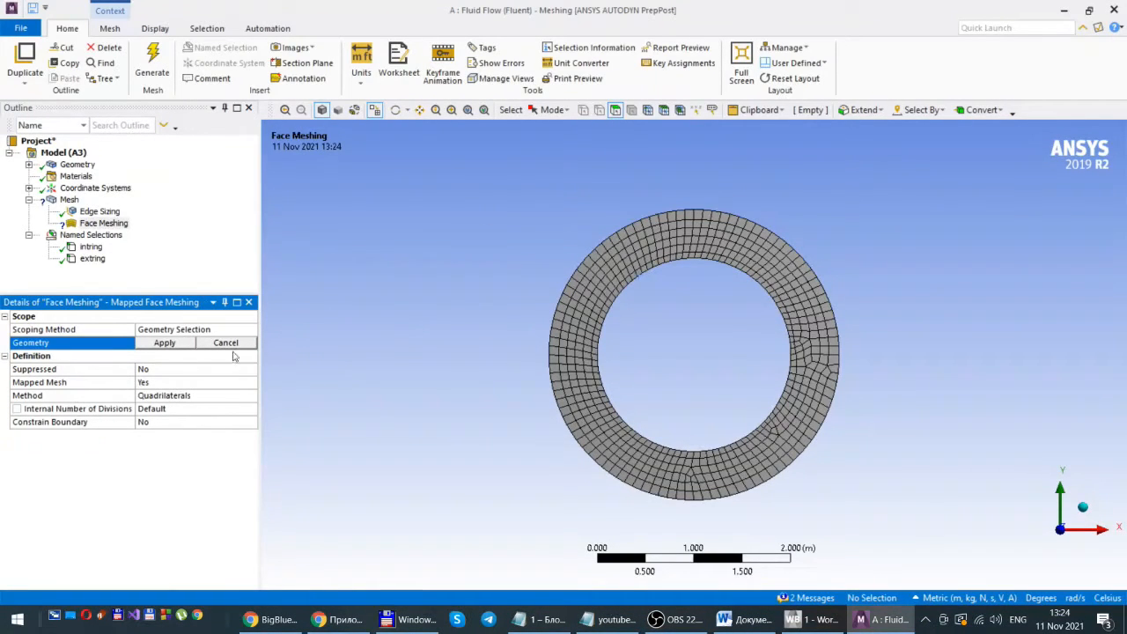
{"action": "left_click", "coordinate": [643, 249]}
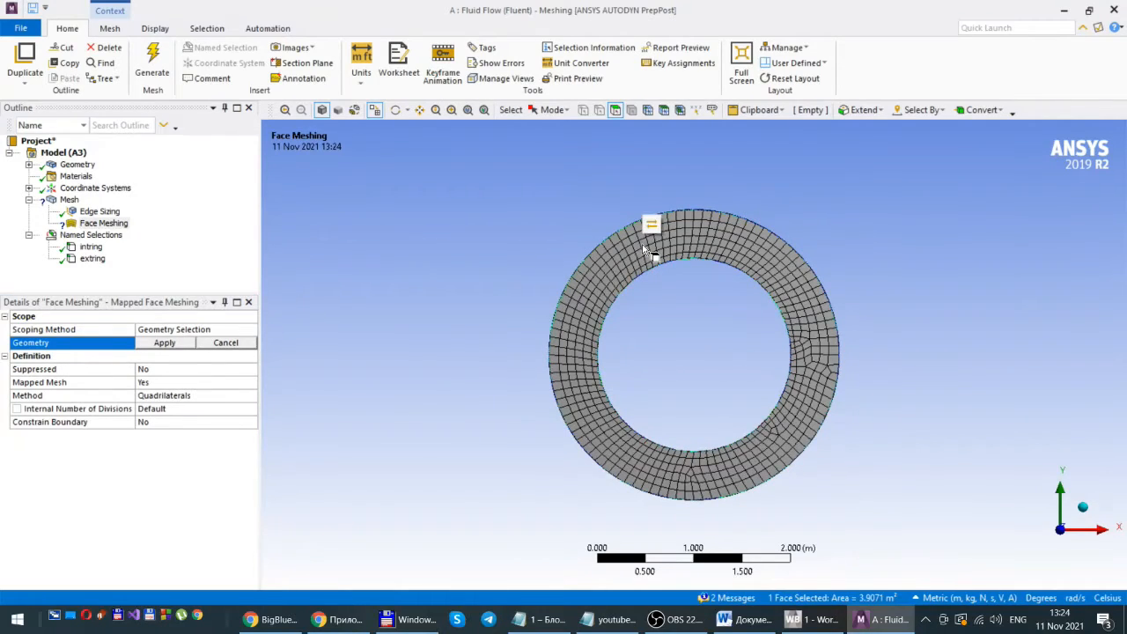
{"action": "left_click", "coordinate": [164, 342]}
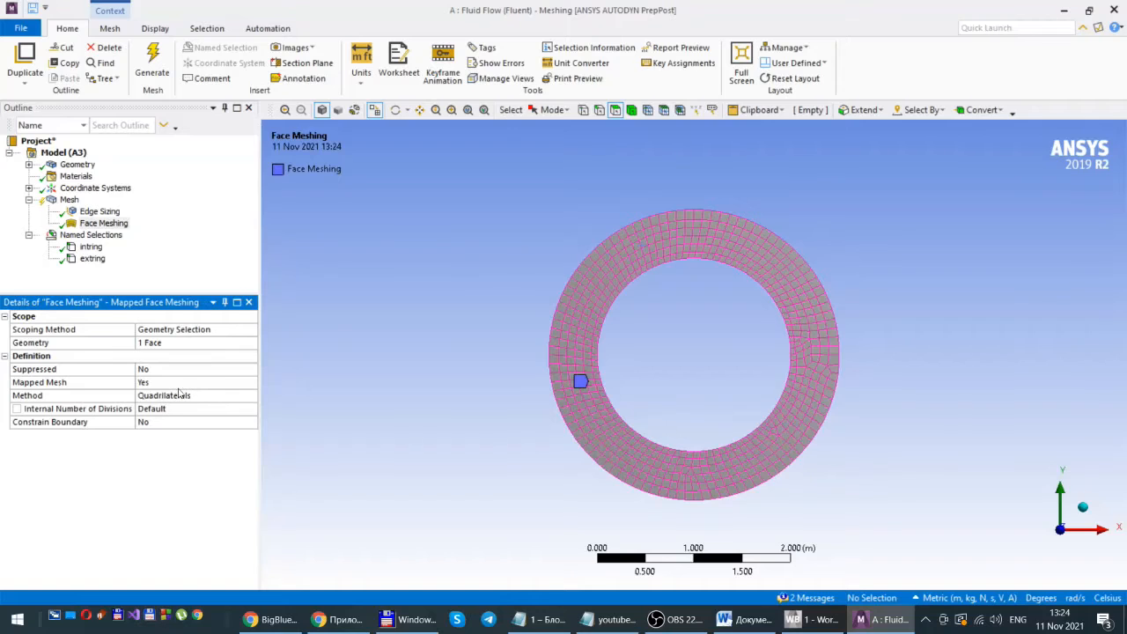
- Keep Quadrilaterals as the face meshing method and update the mesh
{"action": "left_click", "coordinate": [252, 399]}
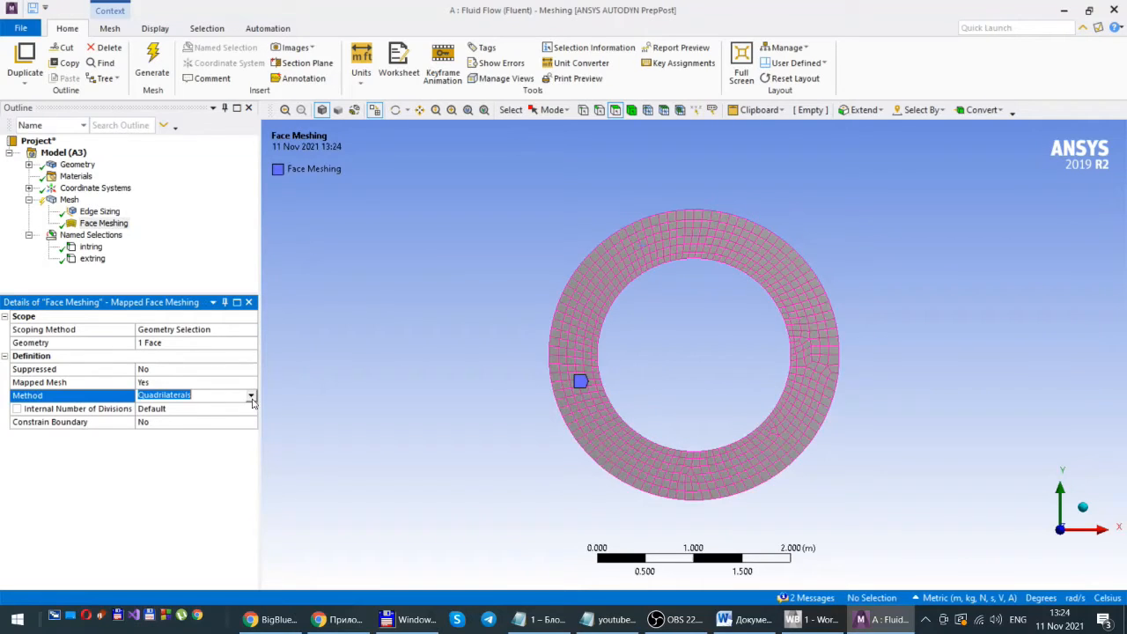
{"action": "left_click", "coordinate": [252, 397]}
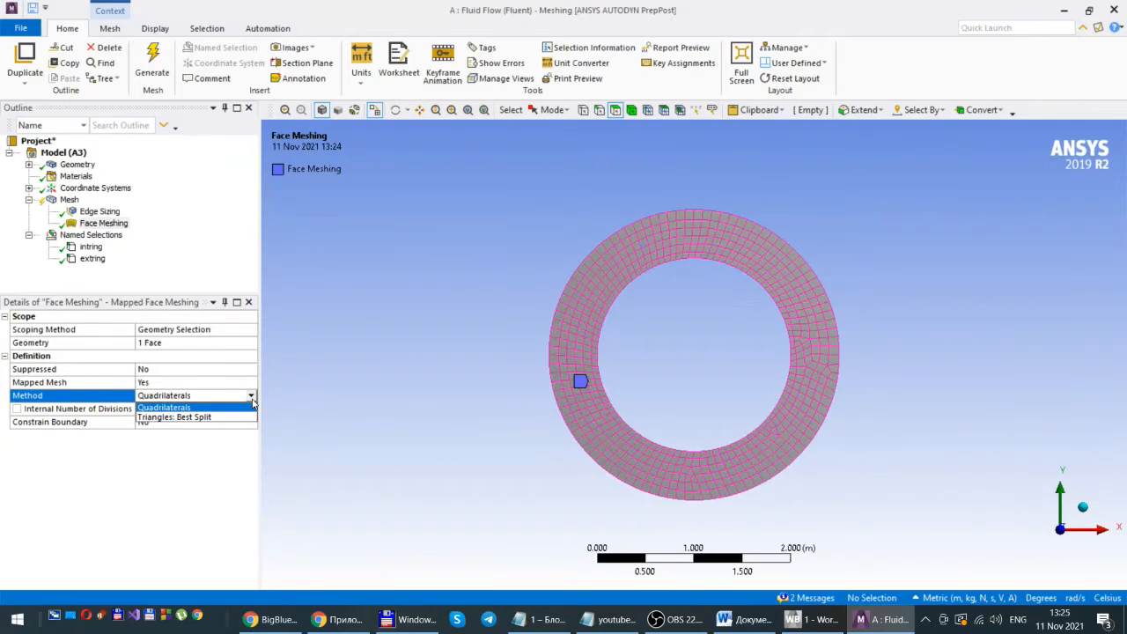
{"action": "left_click", "coordinate": [202, 459]}
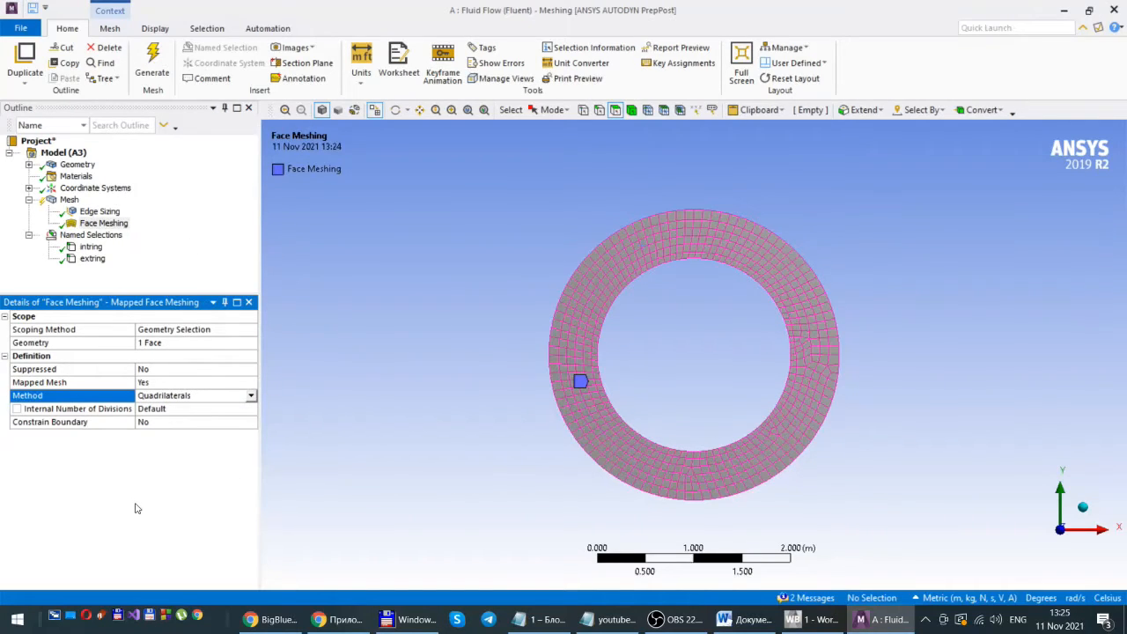
{"action": "right_click", "coordinate": [66, 202]}
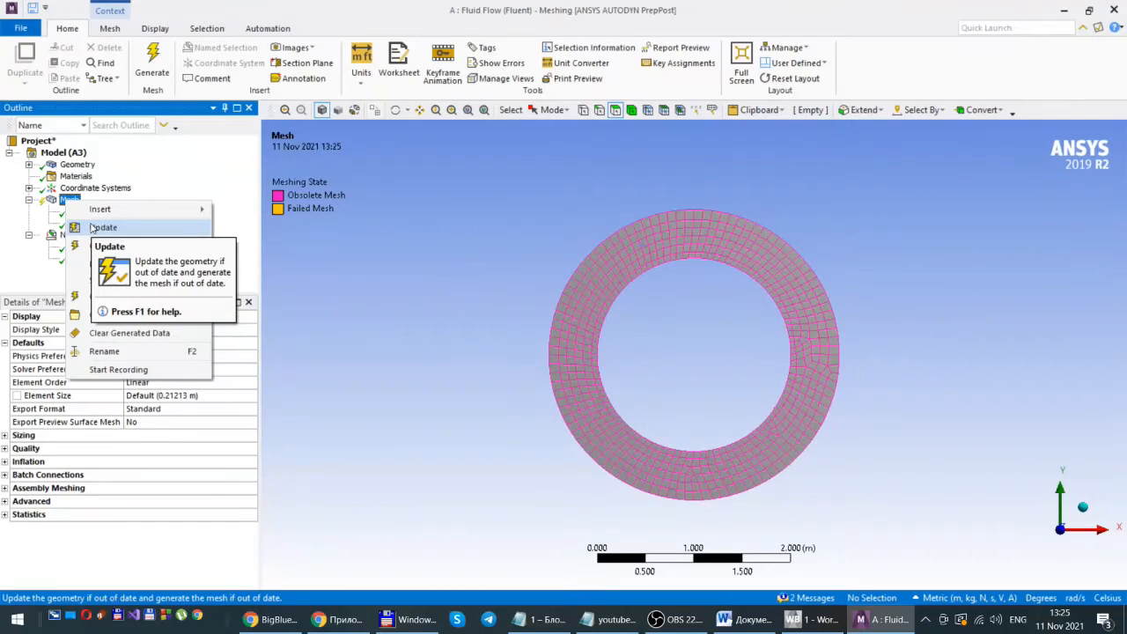
{"action": "left_click", "coordinate": [97, 229]}
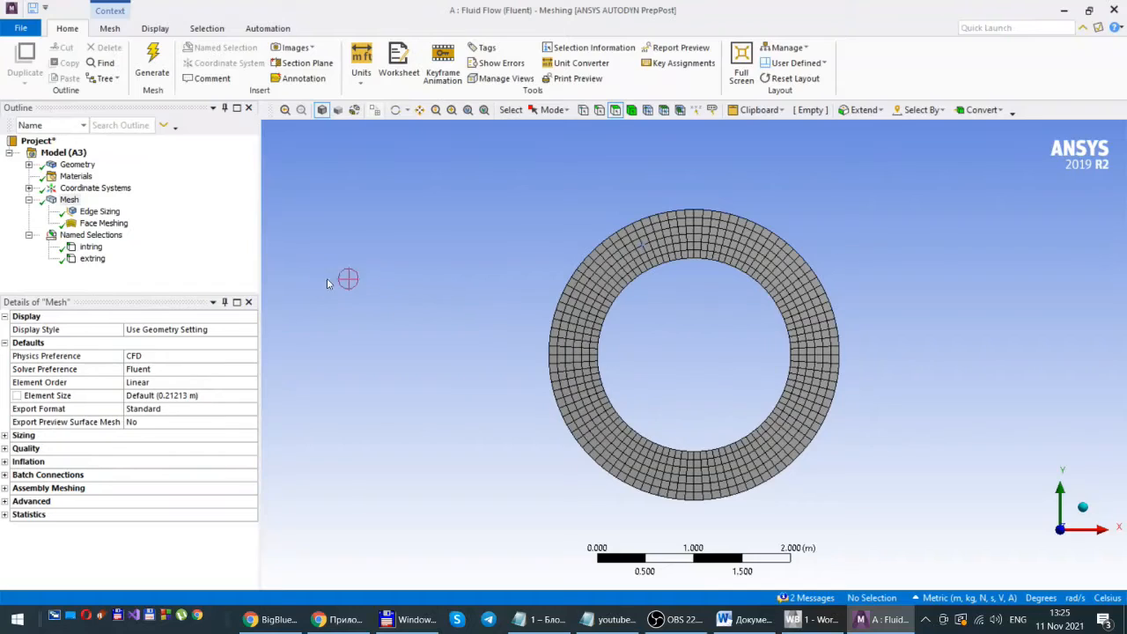
- Set the edge sizing's number of divisions to 200 and update the mesh
{"action": "left_click", "coordinate": [93, 212]}
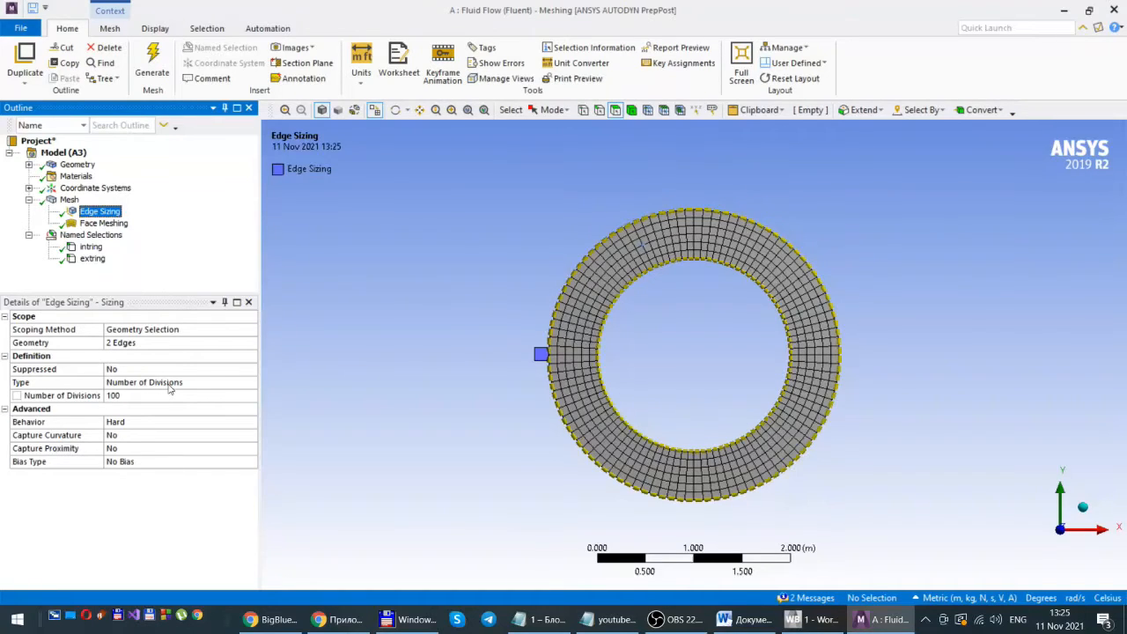
{"action": "left_click", "coordinate": [115, 396]}
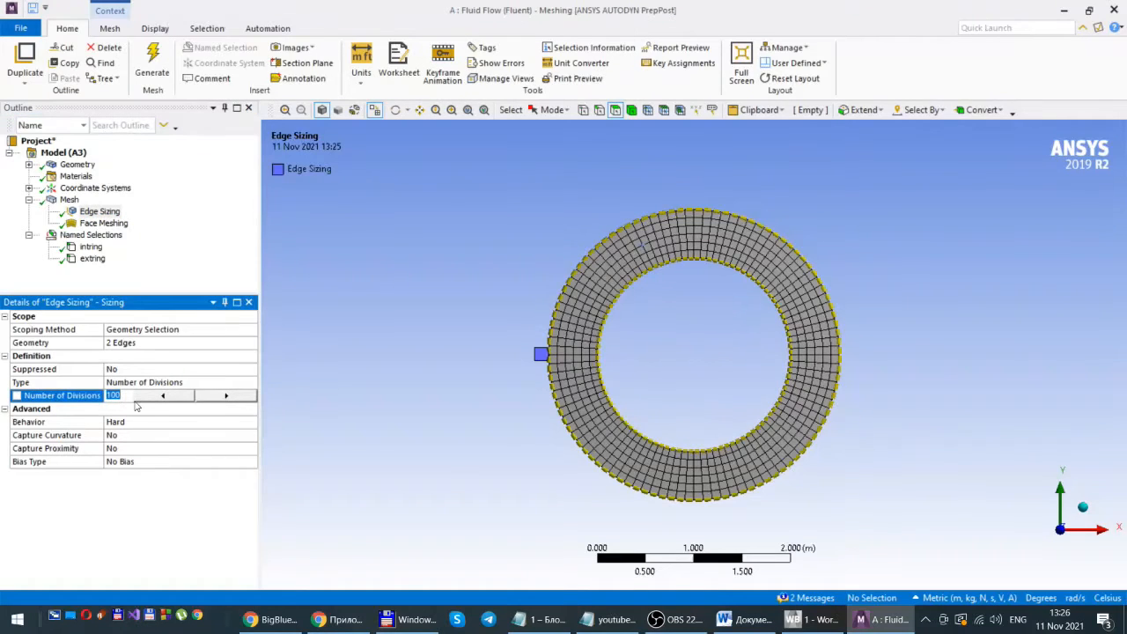
{"action": "type", "text": "200"}
{"action": "key", "text": "Return"}
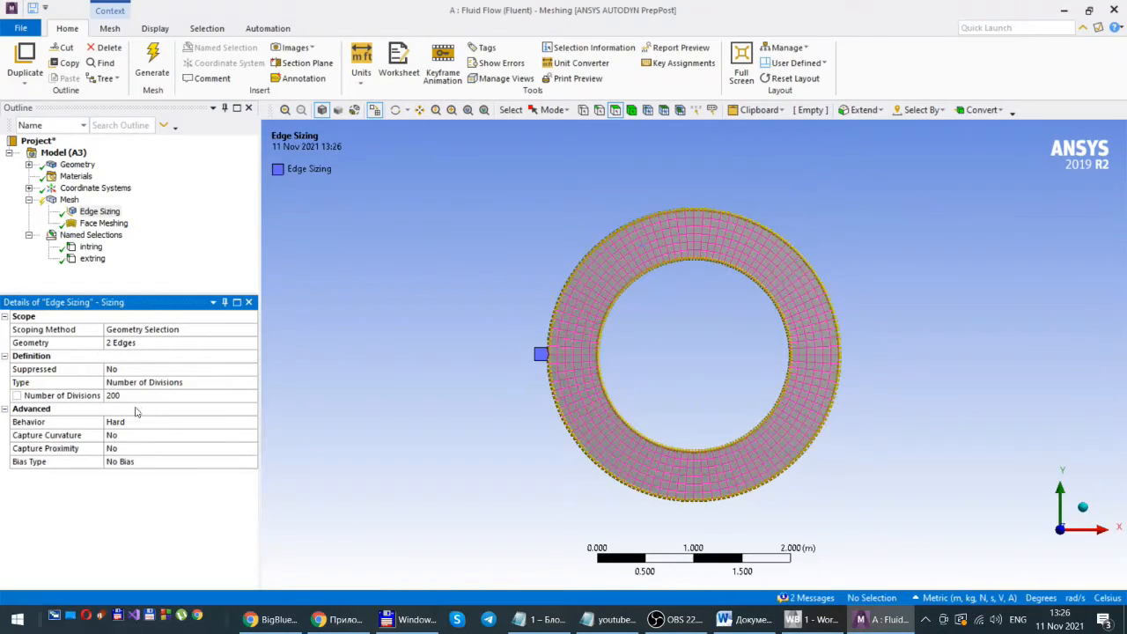
{"action": "left_click", "coordinate": [69, 201]}
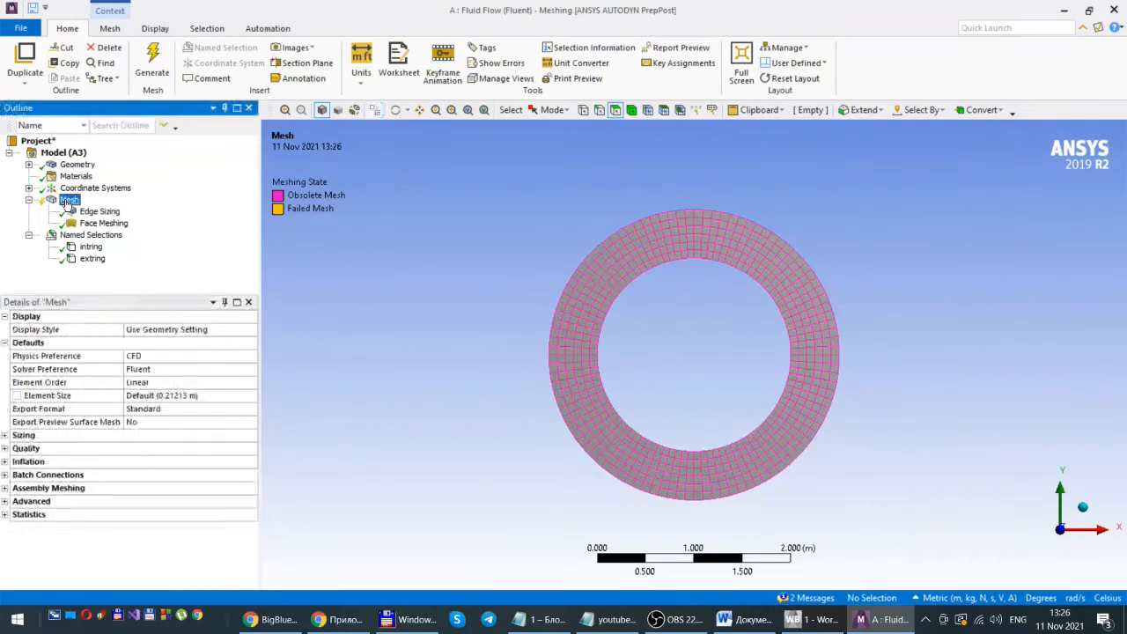
{"action": "right_click", "coordinate": [68, 201]}
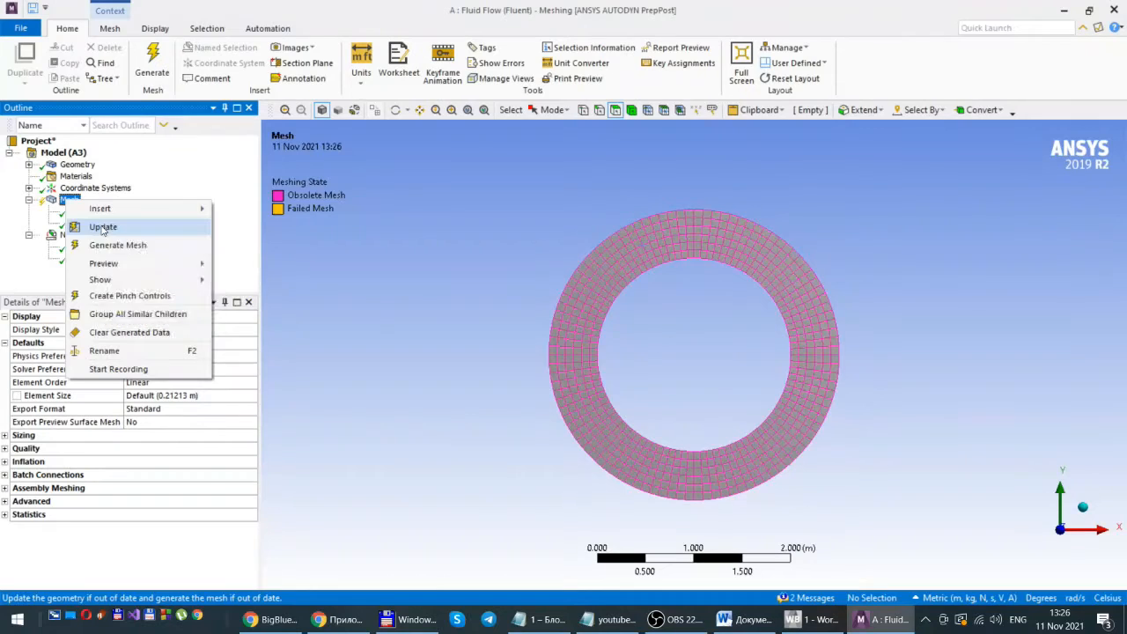
{"action": "left_click", "coordinate": [102, 228]}
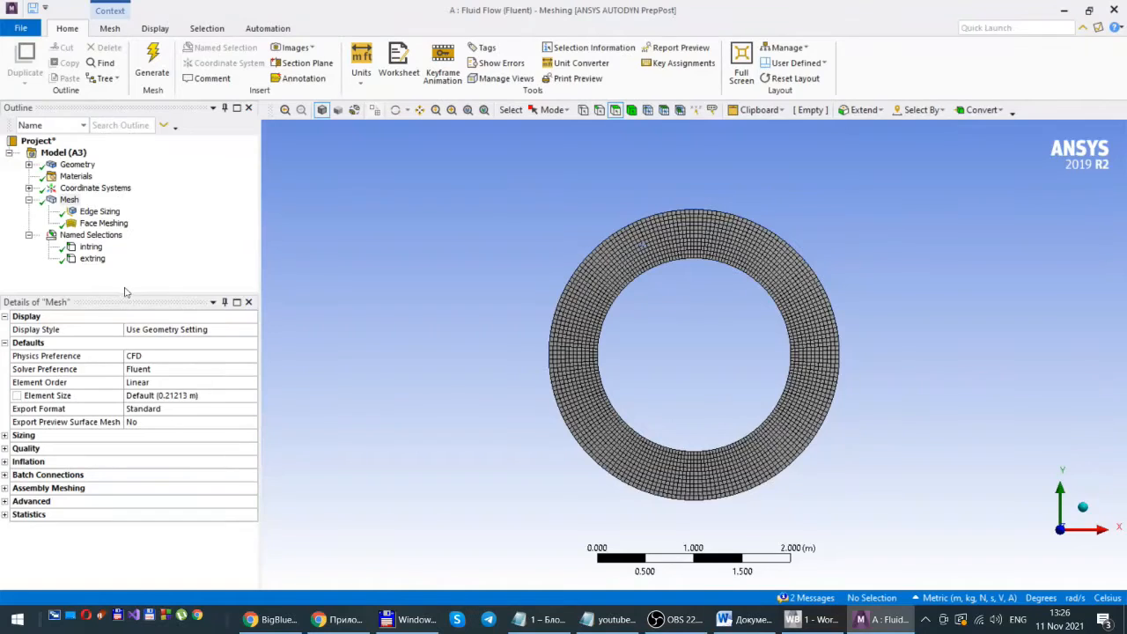
- Set the edge sizing's number of divisions to 400 and update the mesh
{"action": "left_click", "coordinate": [88, 213]}
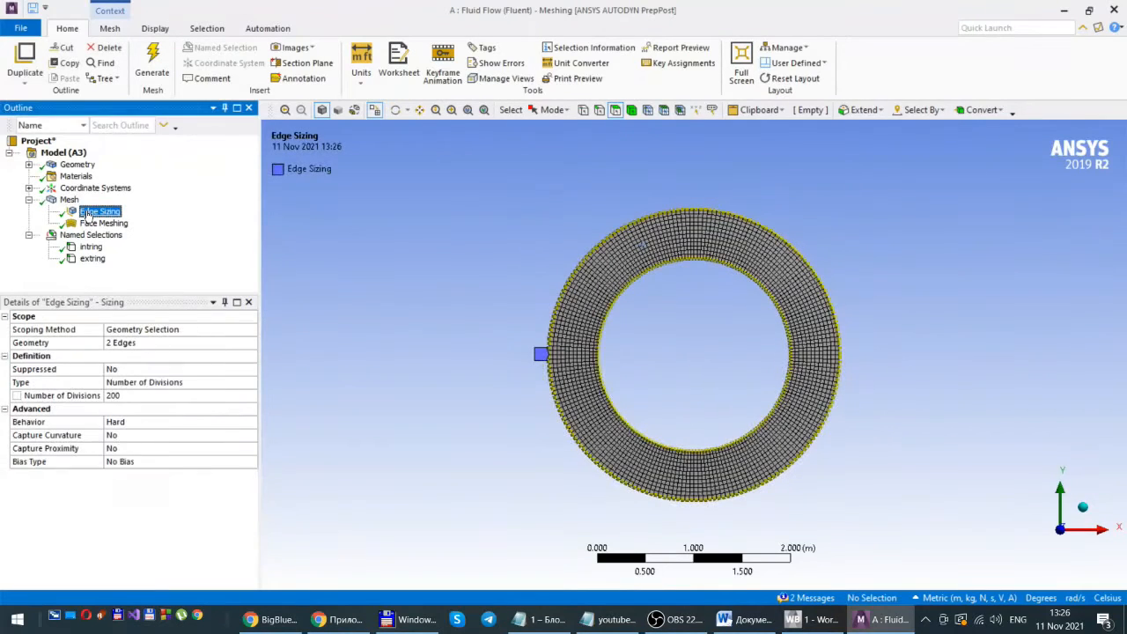
{"action": "left_click", "coordinate": [115, 397]}
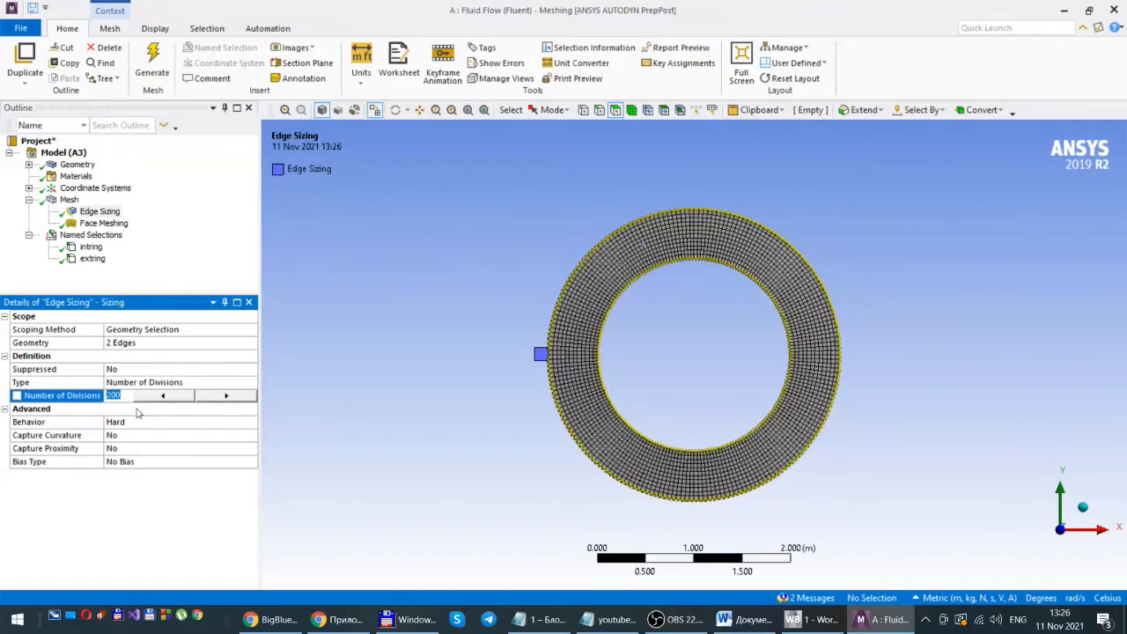
{"action": "type", "text": "400"}
{"action": "key", "text": "Return"}
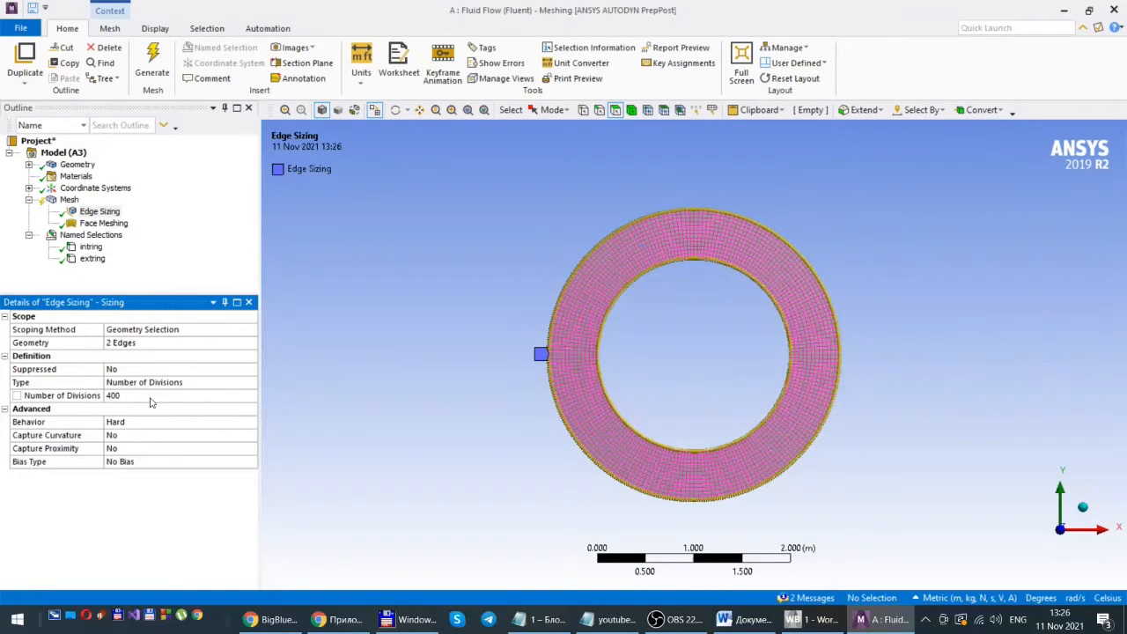
{"action": "right_click", "coordinate": [67, 203]}
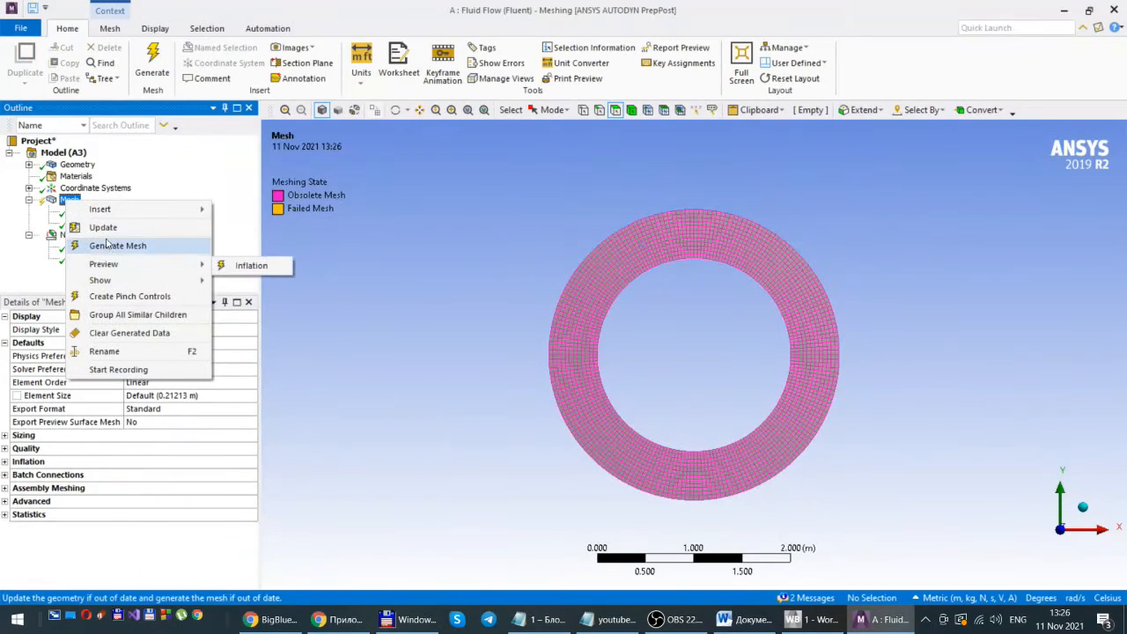
{"action": "left_click", "coordinate": [105, 228]}
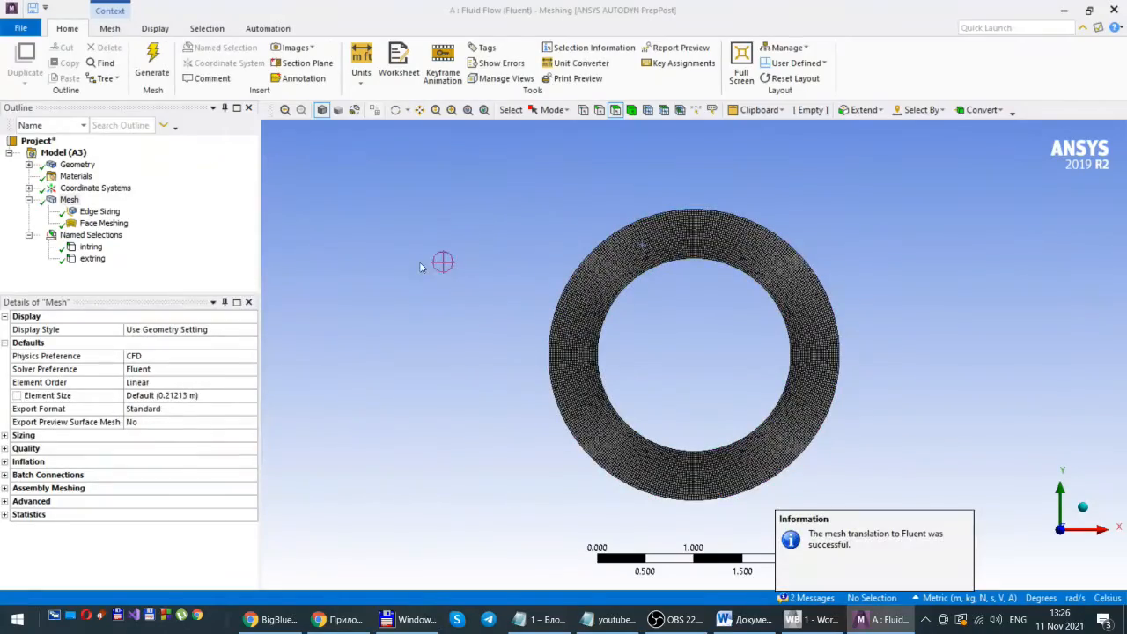
- Check the refined mesh around the whole ring and save the project
{"action": "scroll", "coordinate": [658, 329], "scroll_direction": "up", "scroll_amount": 5}
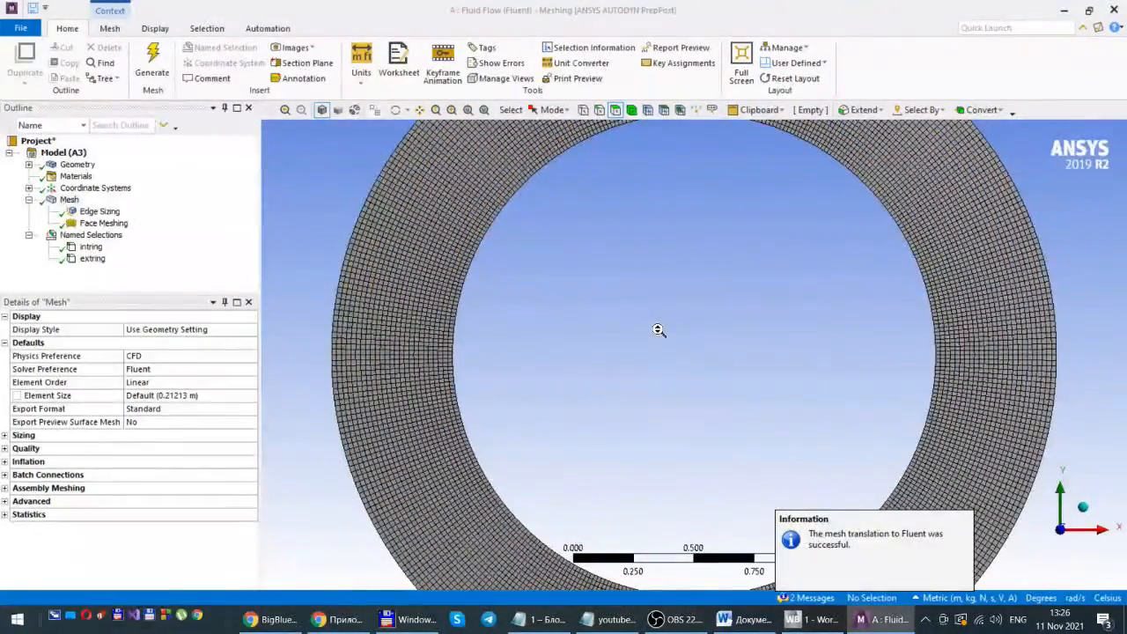
{"action": "scroll", "coordinate": [658, 330], "scroll_direction": "down", "scroll_amount": 2}
{"action": "scroll", "coordinate": [658, 329], "scroll_direction": "down", "scroll_amount": 2}
{"action": "scroll", "coordinate": [657, 330], "scroll_direction": "up", "scroll_amount": 2}
{"action": "scroll", "coordinate": [657, 330], "scroll_direction": "down", "scroll_amount": 2}
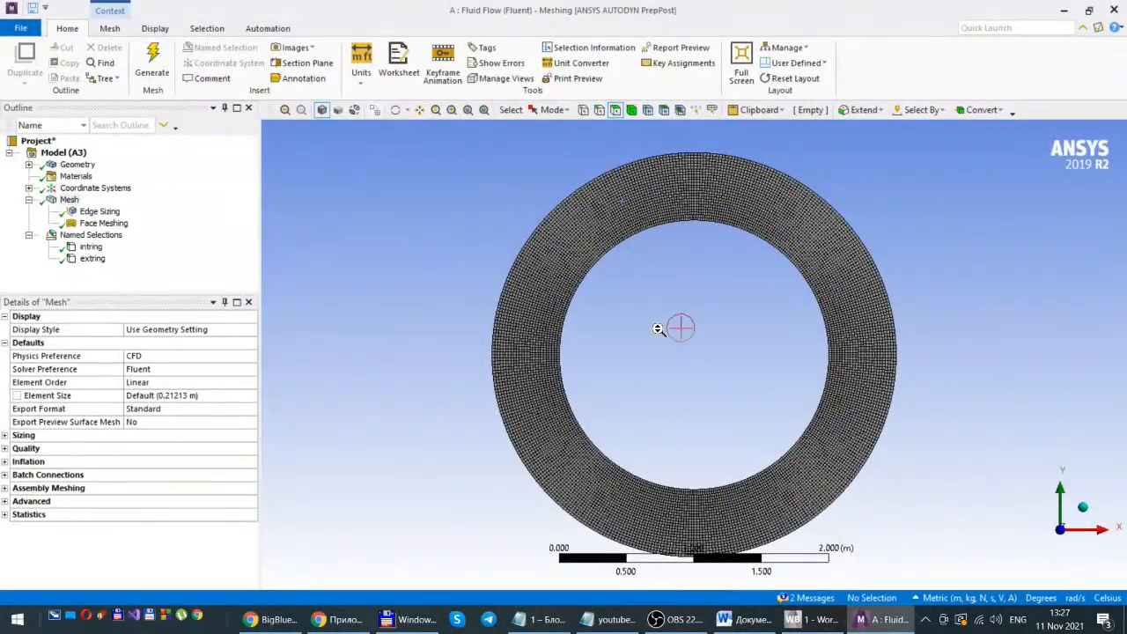
{"action": "scroll", "coordinate": [658, 329], "scroll_direction": "down", "scroll_amount": 2}
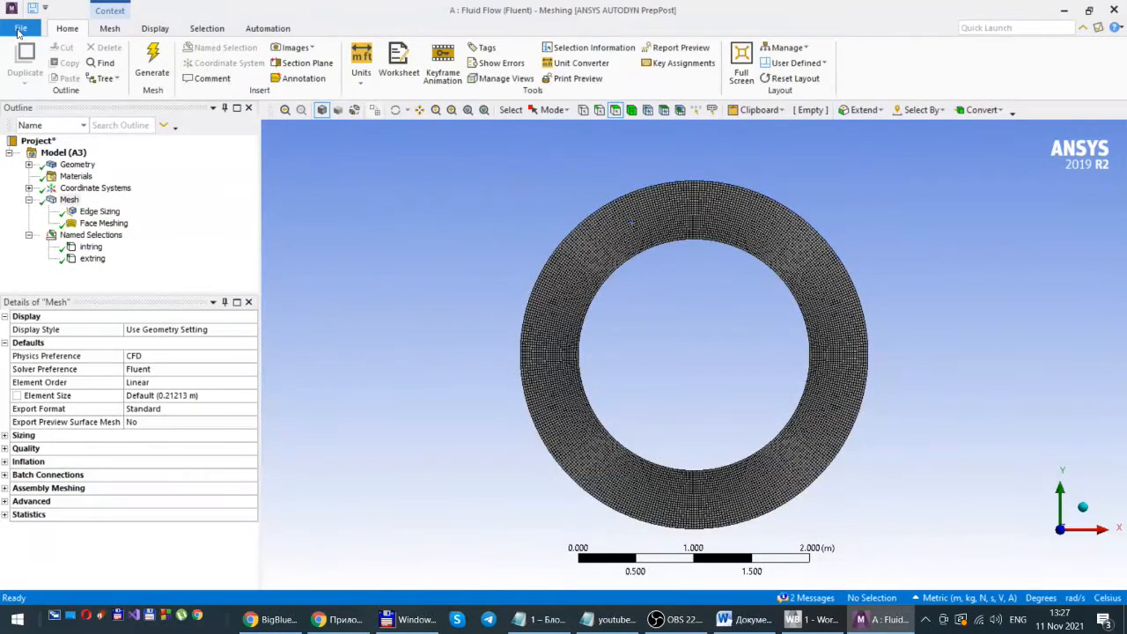
{"action": "left_click", "coordinate": [19, 31]}
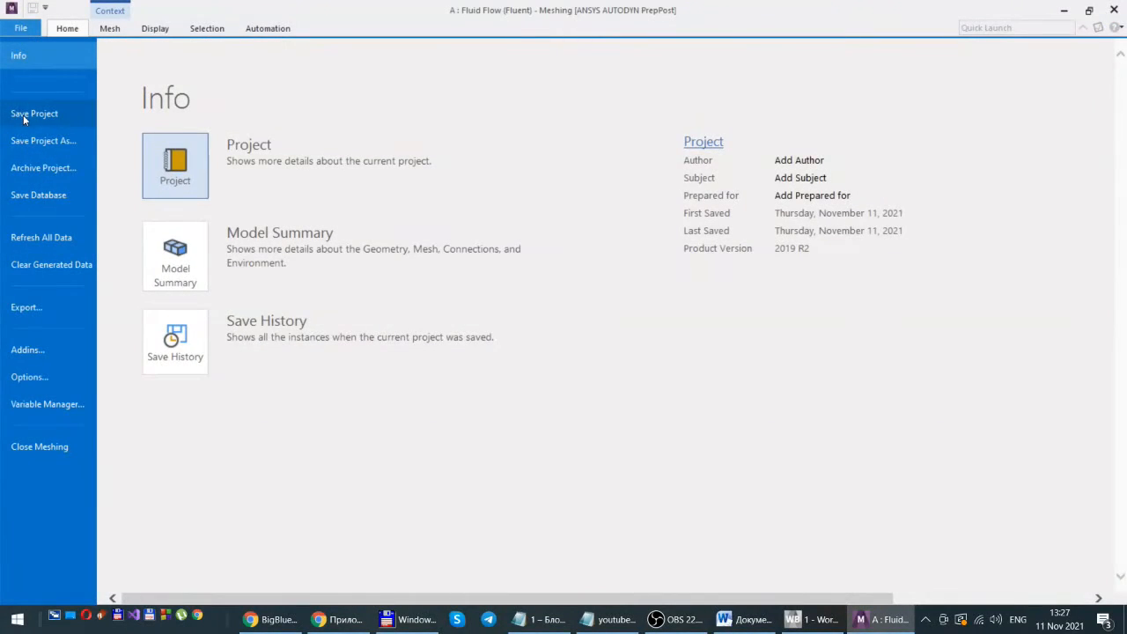
{"action": "left_click", "coordinate": [23, 115]}
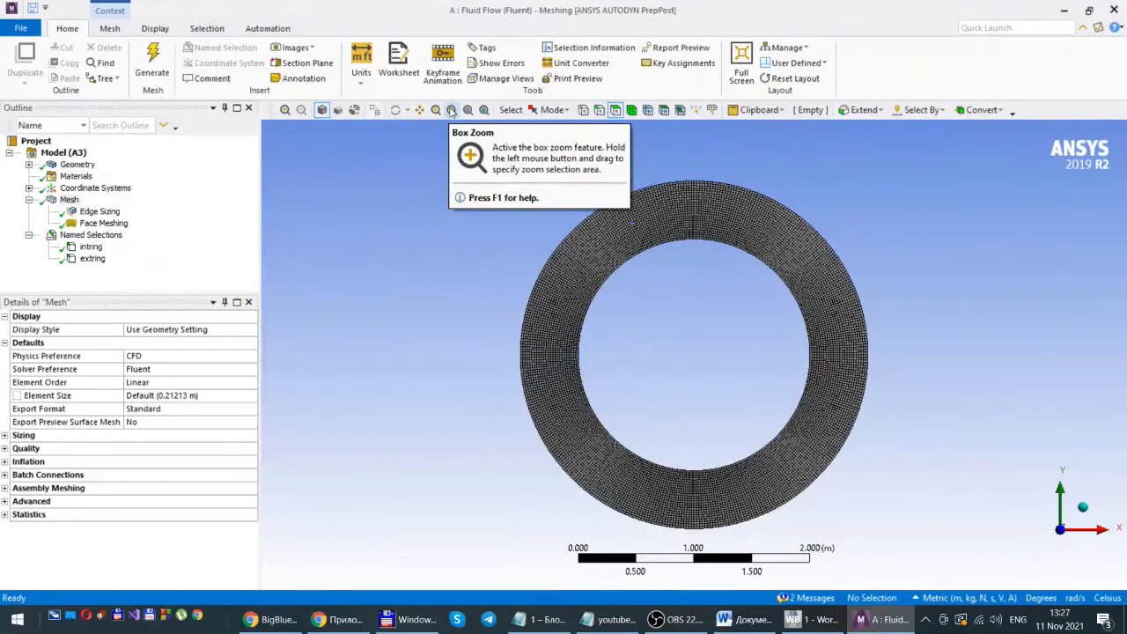
- Examine the mesh elements in the upper part of the ring up close with Box Zoom
{"action": "left_click", "coordinate": [453, 110]}
{"action": "left_click_drag", "start_coordinate": [618, 203], "coordinate": [659, 239]}
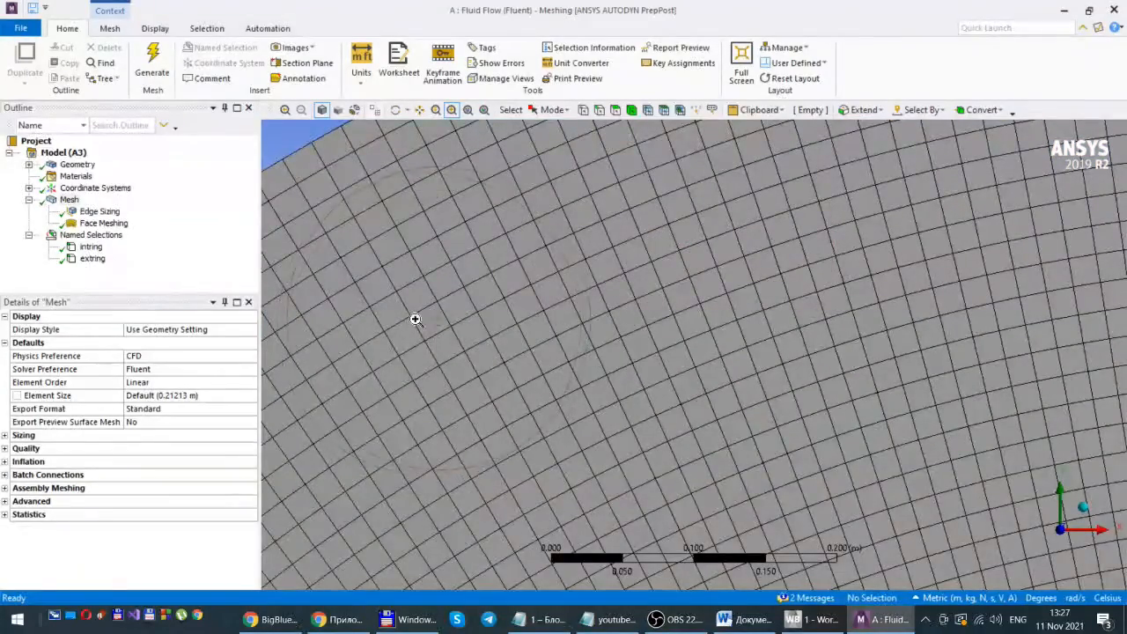
{"action": "scroll", "coordinate": [412, 344], "scroll_direction": "down", "scroll_amount": 6}
{"action": "scroll", "coordinate": [414, 316], "scroll_direction": "down", "scroll_amount": 5}
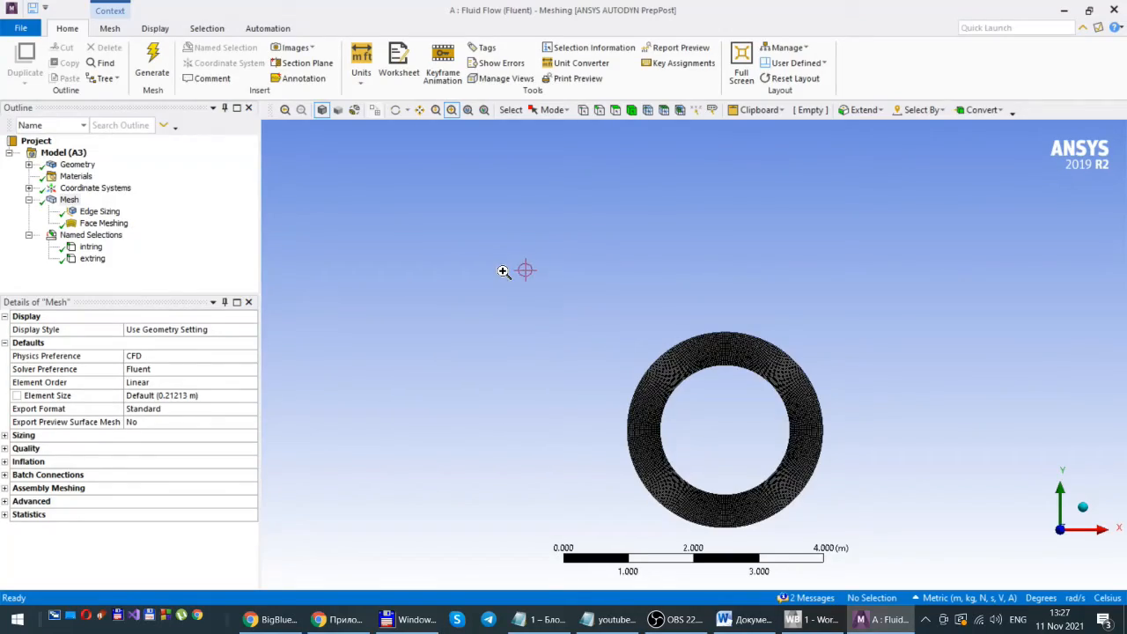
{"action": "scroll", "coordinate": [505, 290], "scroll_direction": "up", "scroll_amount": 7}
{"action": "scroll", "coordinate": [504, 290], "scroll_direction": "down", "scroll_amount": 8}
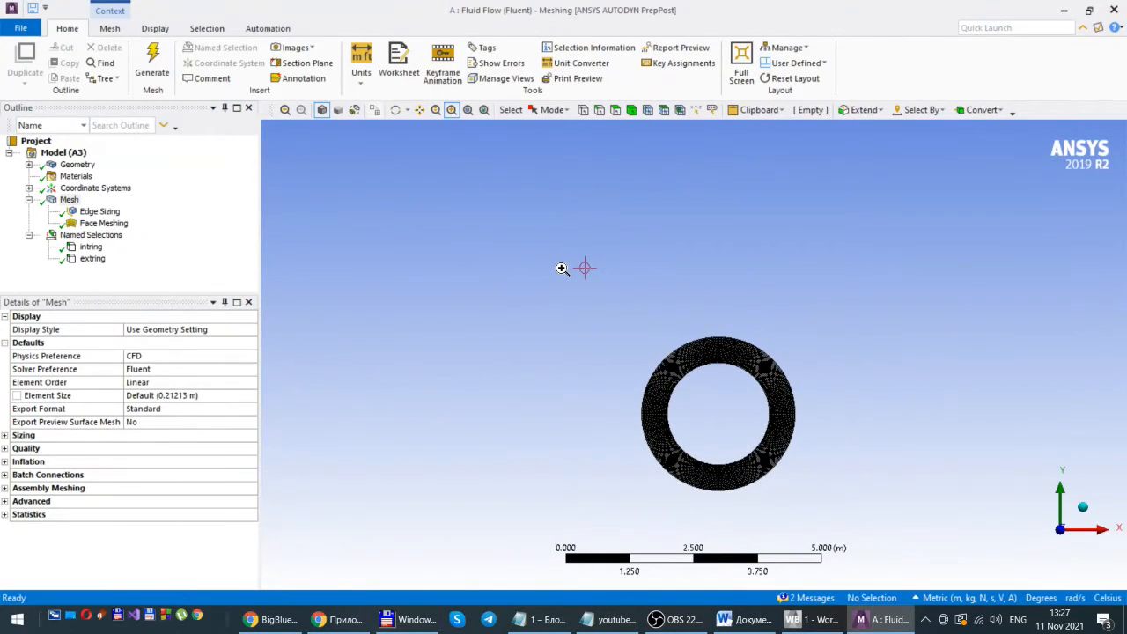
- Close the meshing window and launch Fluent from the Setup cell of the analysis with Serial processing and the default launcher options
{"action": "left_click", "coordinate": [1114, 11]}
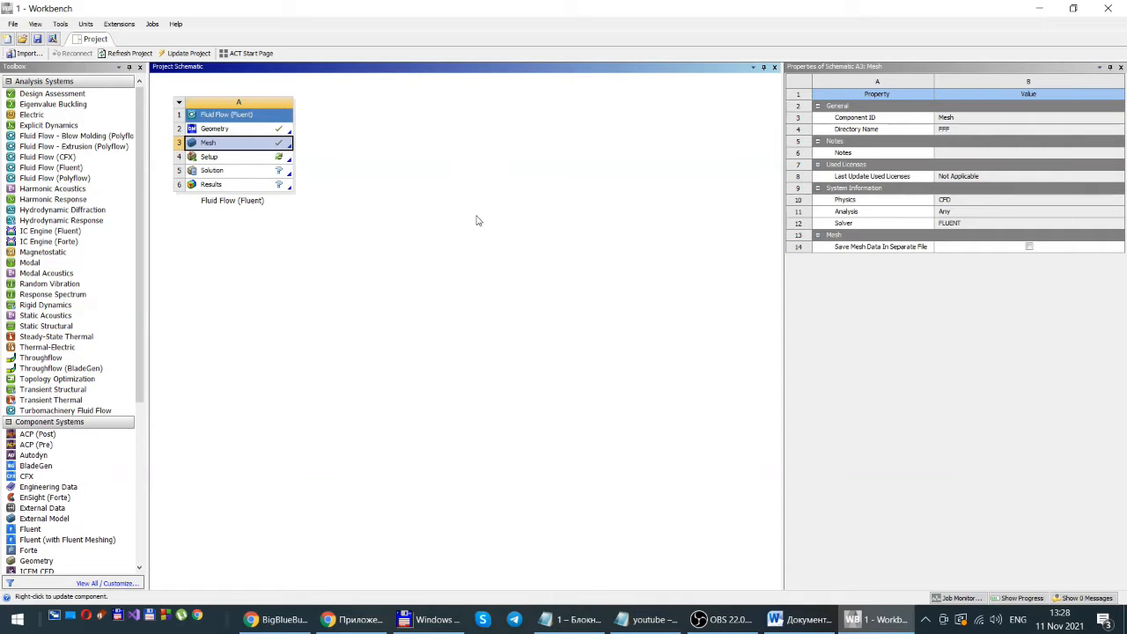
{"action": "double_click", "coordinate": [208, 158]}
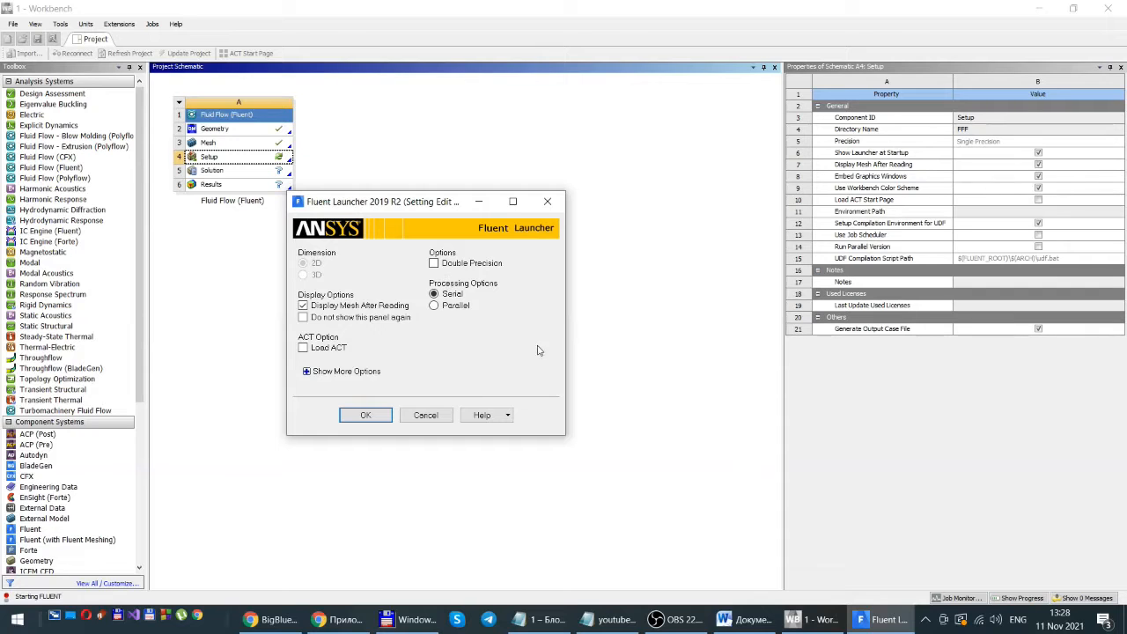
{"action": "left_click_drag", "start_coordinate": [403, 202], "coordinate": [483, 146]}
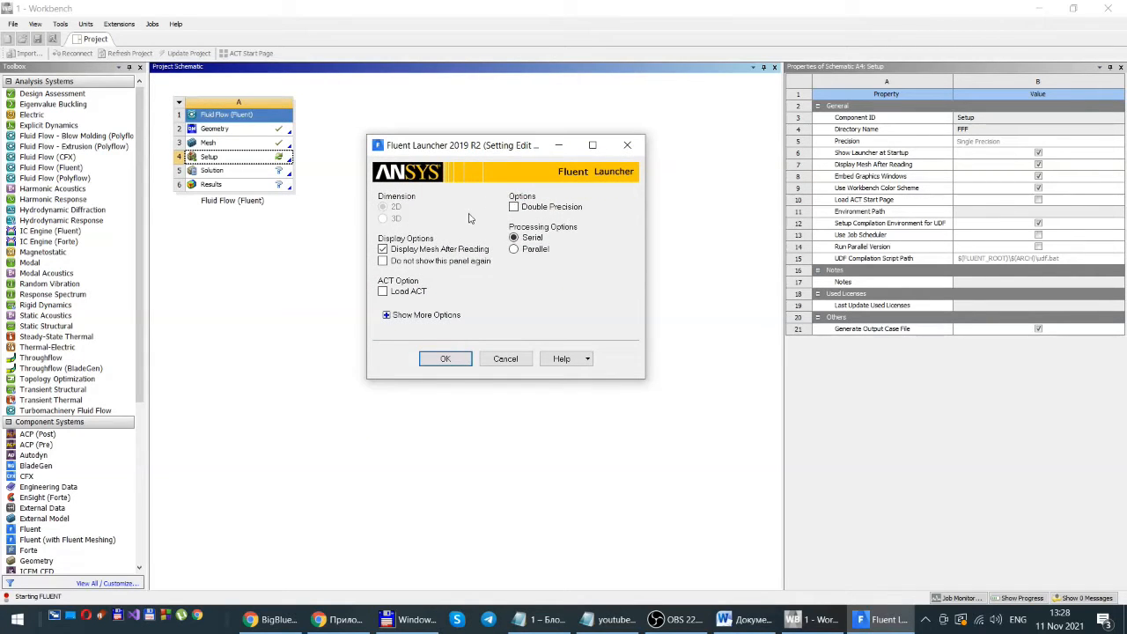
{"action": "left_click", "coordinate": [445, 359]}
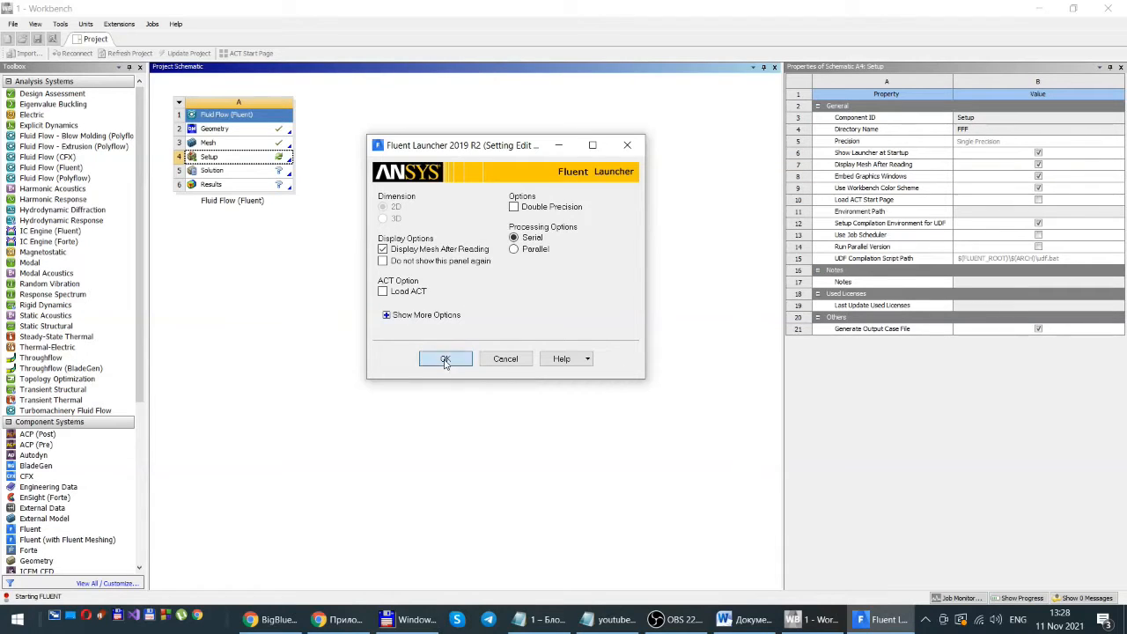
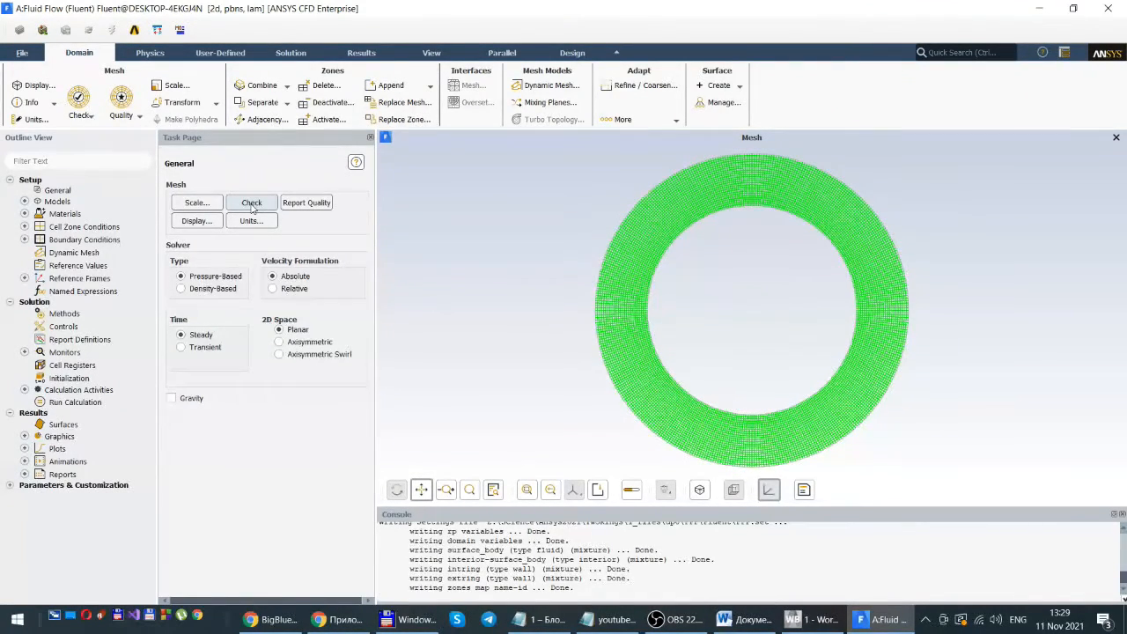
- Run the mesh check, review the reported domain extents, volume and face area statistics, and look over the unit settings
{"action": "left_click", "coordinate": [252, 205]}
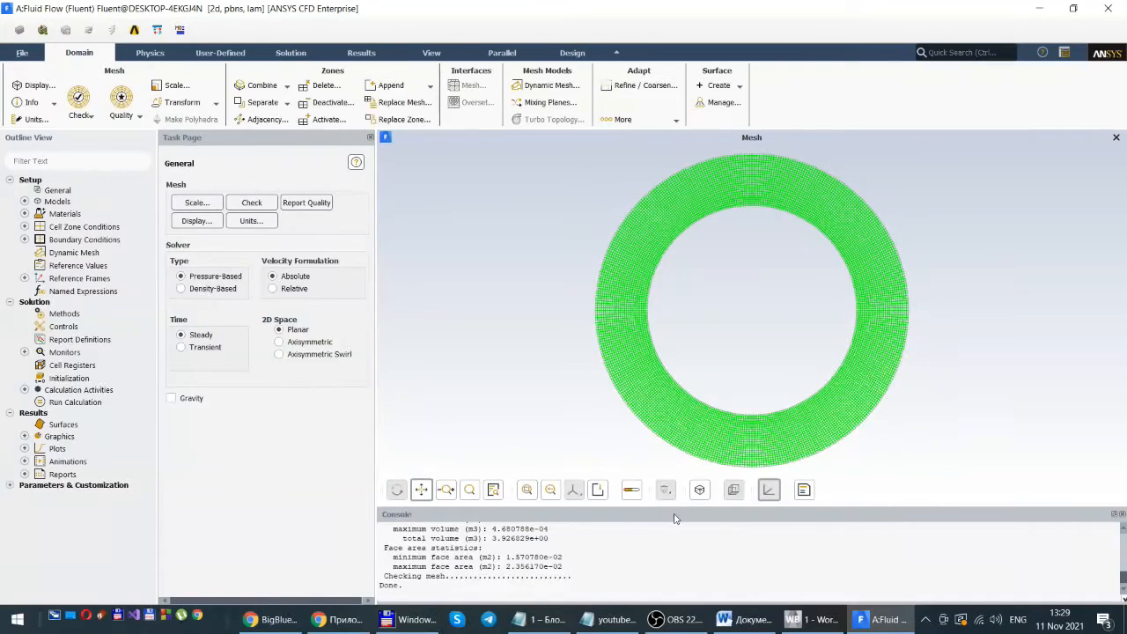
{"action": "scroll", "coordinate": [564, 560], "scroll_direction": "up", "scroll_amount": 5}
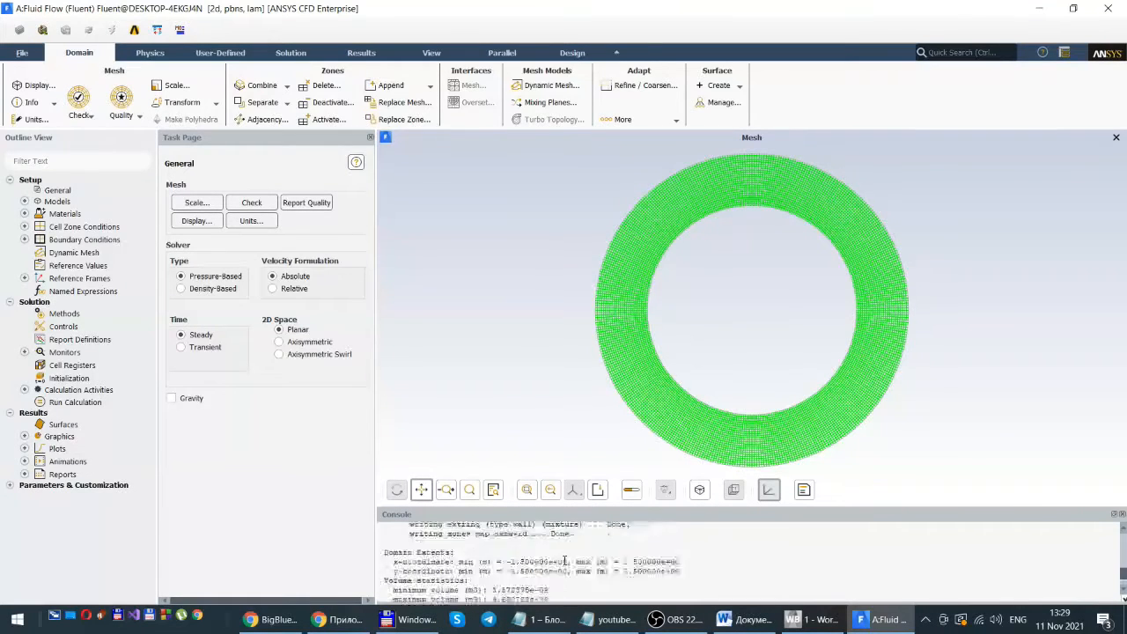
{"action": "scroll", "coordinate": [565, 560], "scroll_direction": "down", "scroll_amount": 2}
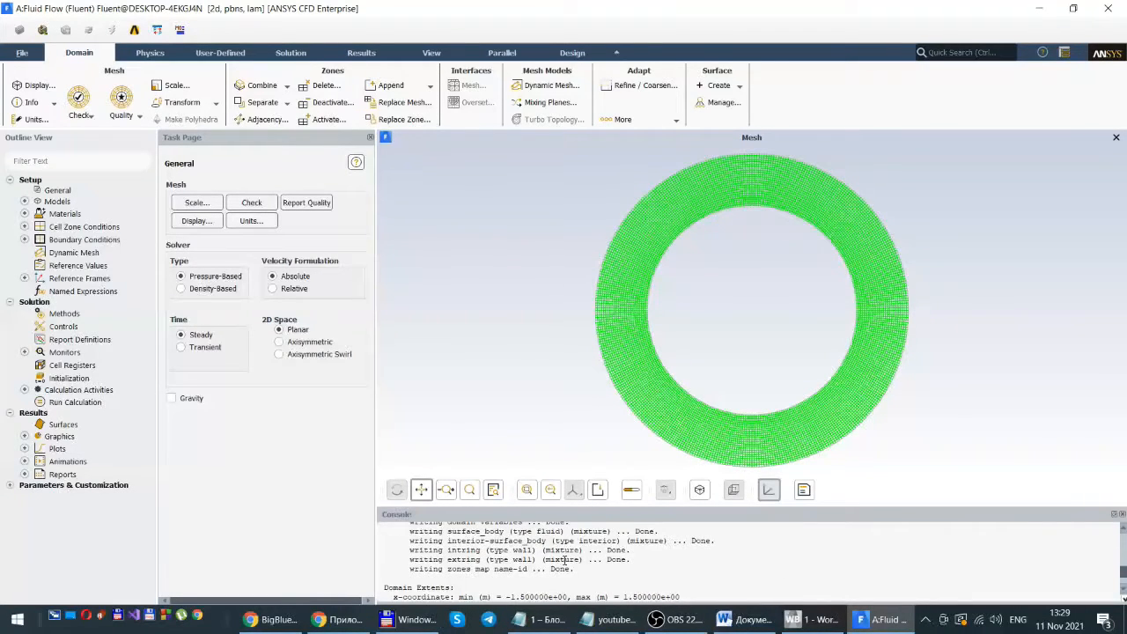
{"action": "scroll", "coordinate": [564, 560], "scroll_direction": "down", "scroll_amount": 3}
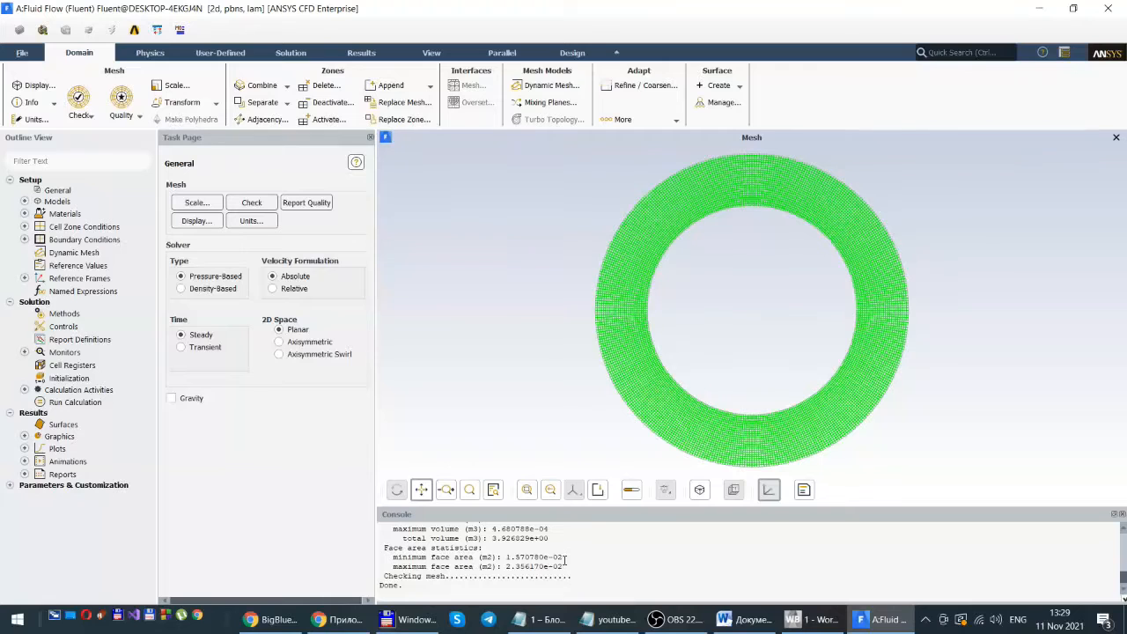
{"action": "scroll", "coordinate": [565, 560], "scroll_direction": "up", "scroll_amount": 5}
{"action": "scroll", "coordinate": [564, 560], "scroll_direction": "down", "scroll_amount": 3}
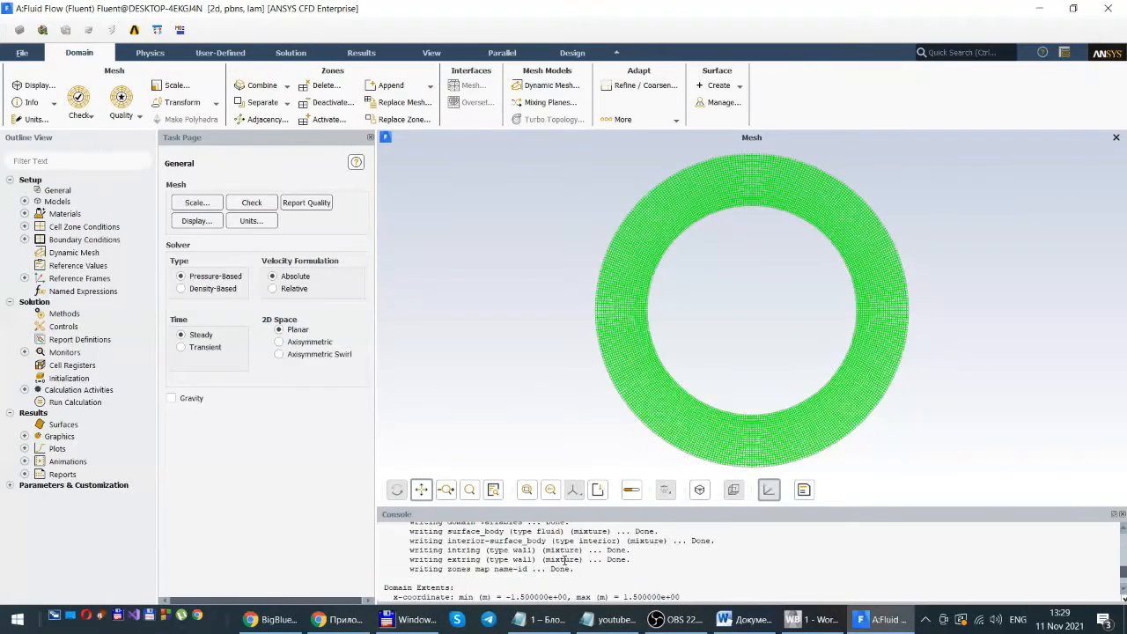
{"action": "scroll", "coordinate": [565, 560], "scroll_direction": "down", "scroll_amount": 2}
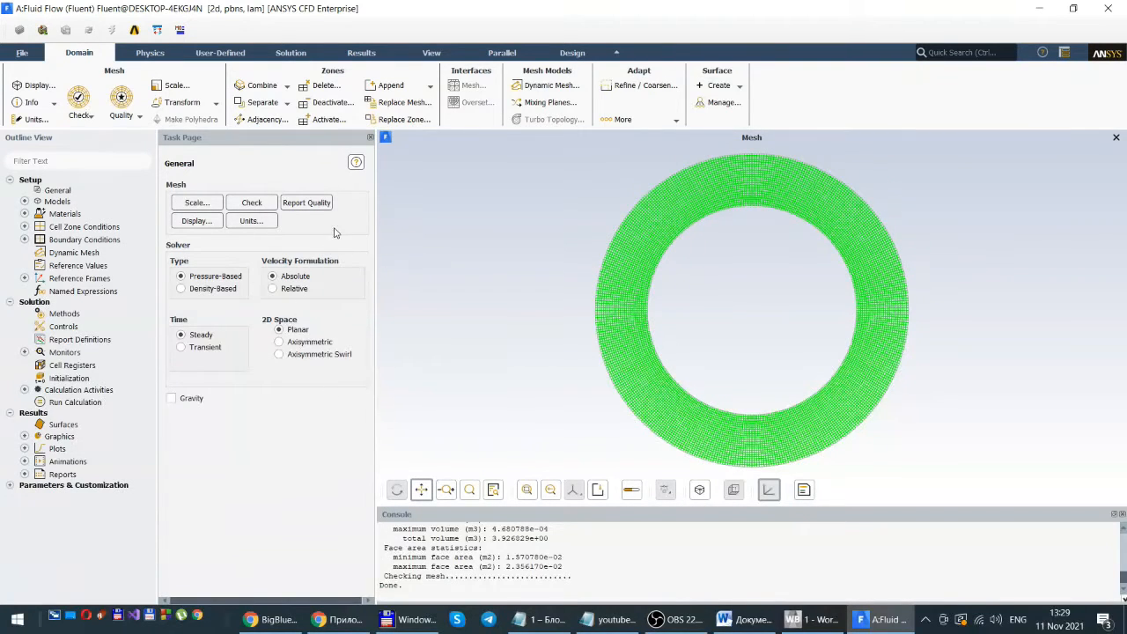
{"action": "left_click", "coordinate": [246, 223]}
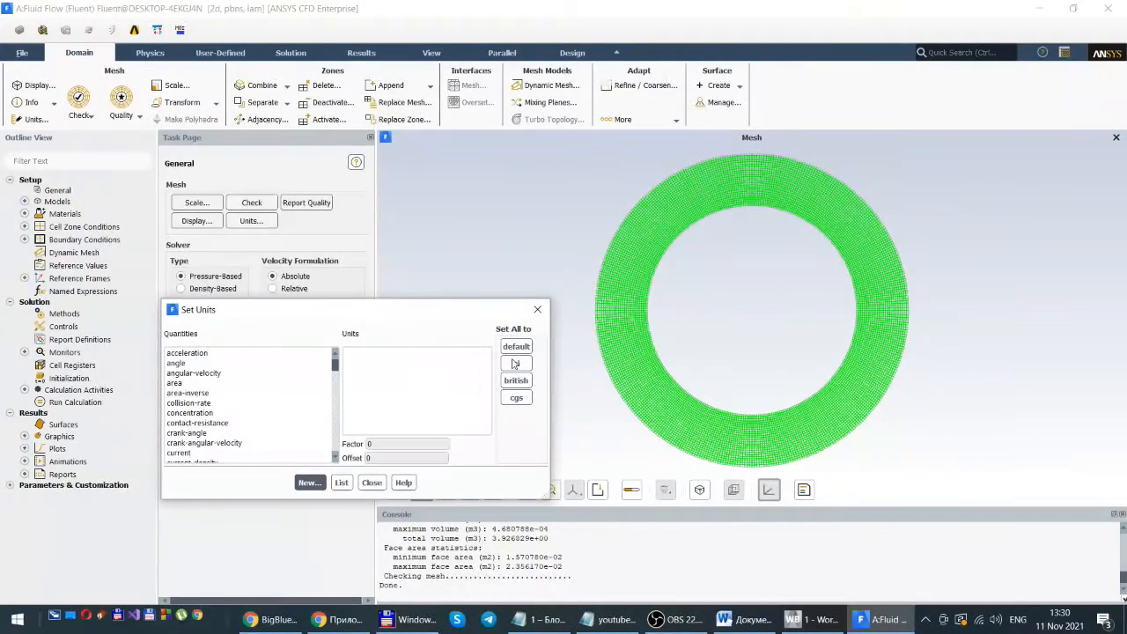
{"action": "left_click", "coordinate": [372, 482]}
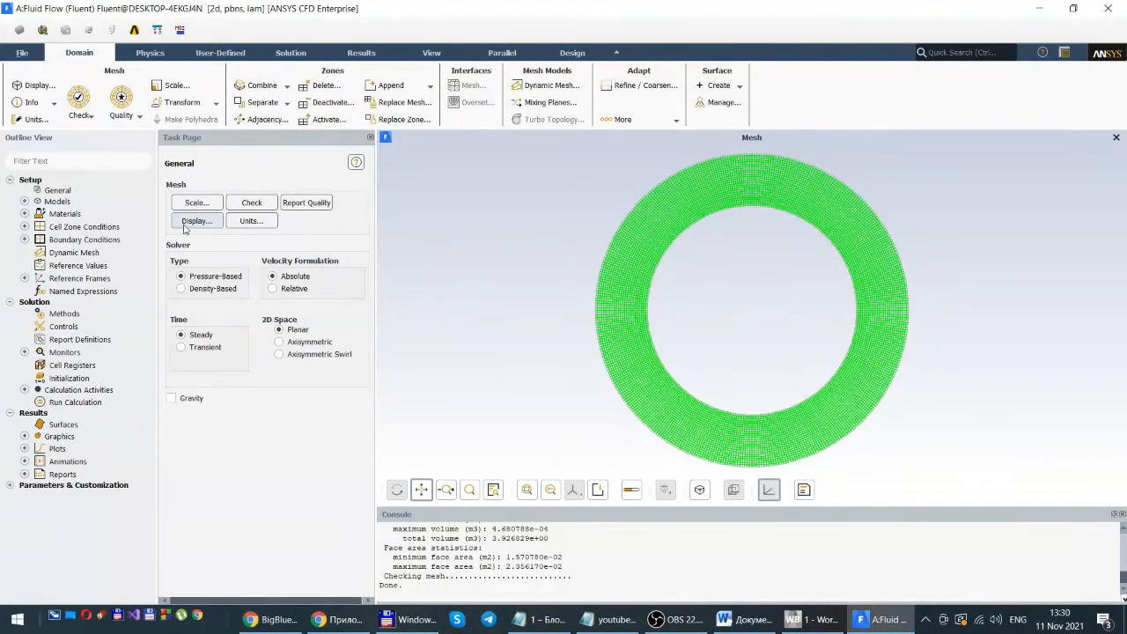
- Enable the Energy Equation in the Energy model
{"action": "left_click", "coordinate": [24, 202]}
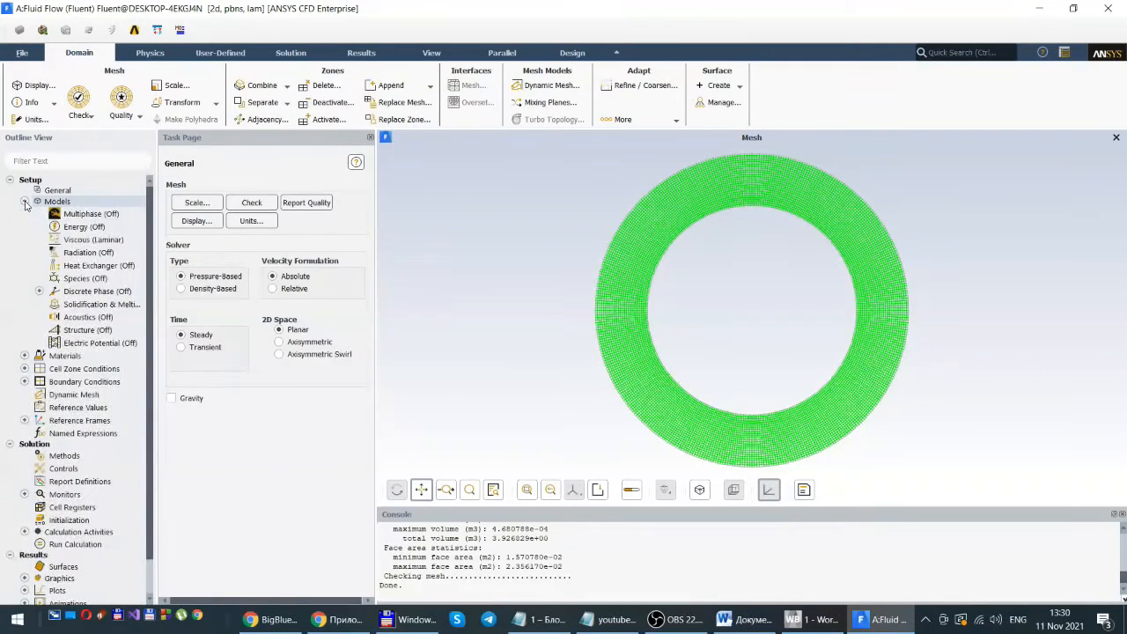
{"action": "double_click", "coordinate": [79, 231]}
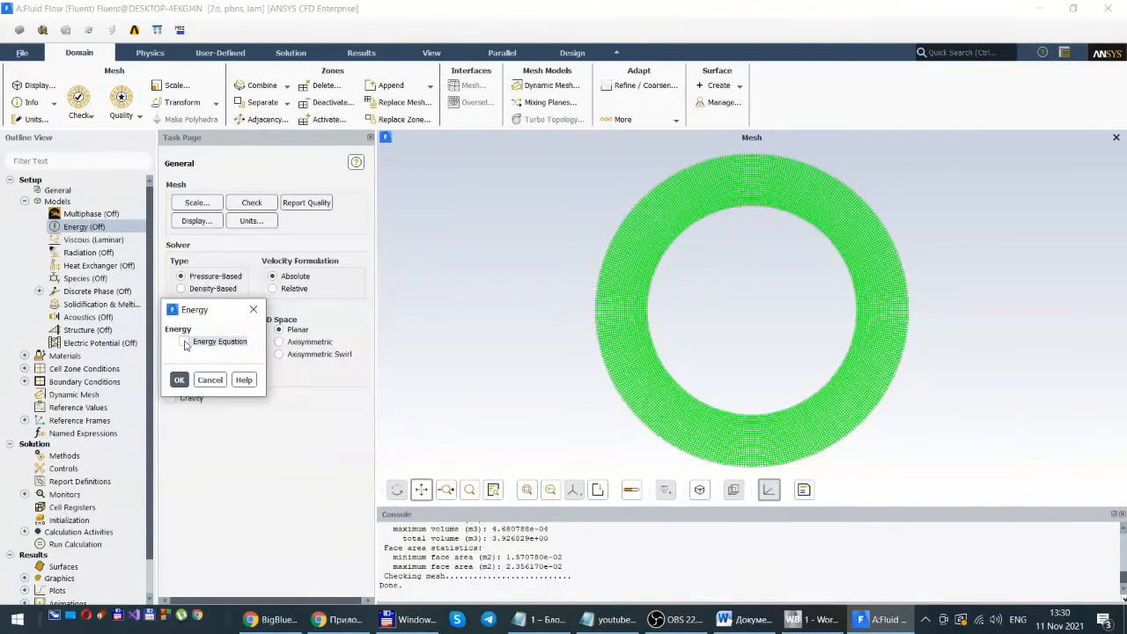
{"action": "left_click", "coordinate": [185, 343]}
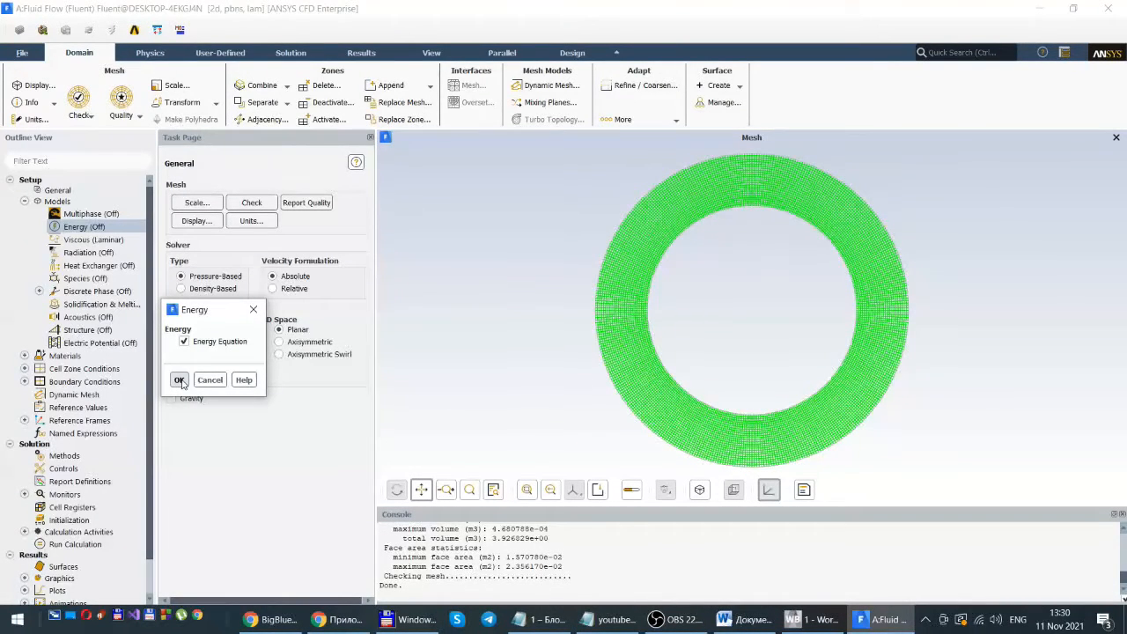
{"action": "left_click", "coordinate": [180, 380]}
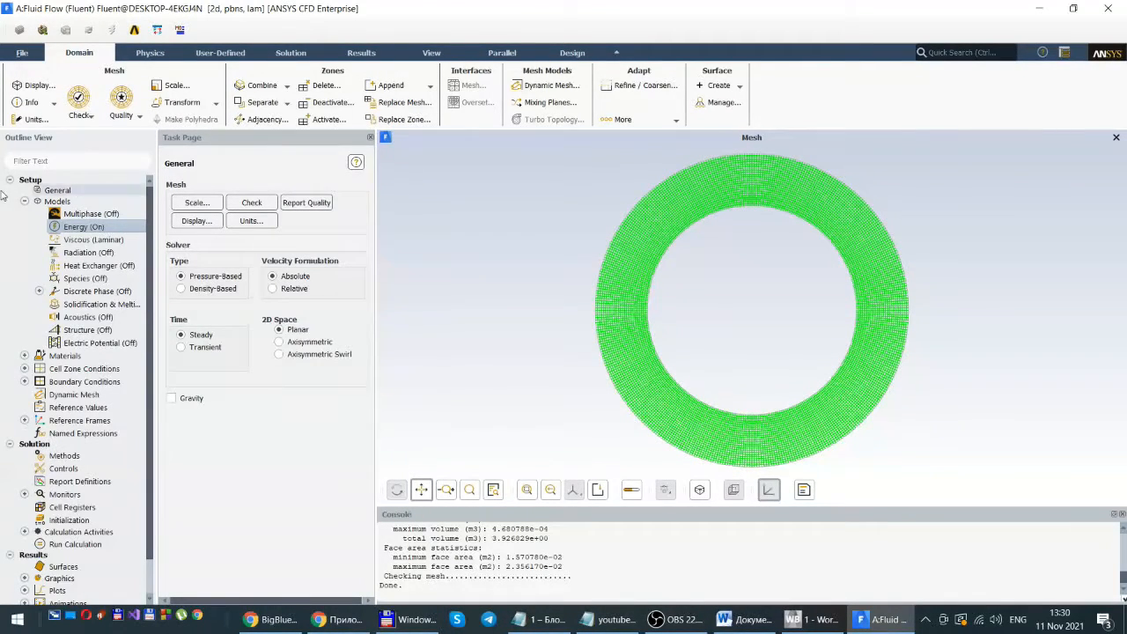
- Set the viscous model to k-epsilon (2 eqn) with the Standard variant and Standard Wall Functions
{"action": "left_click", "coordinate": [74, 244]}
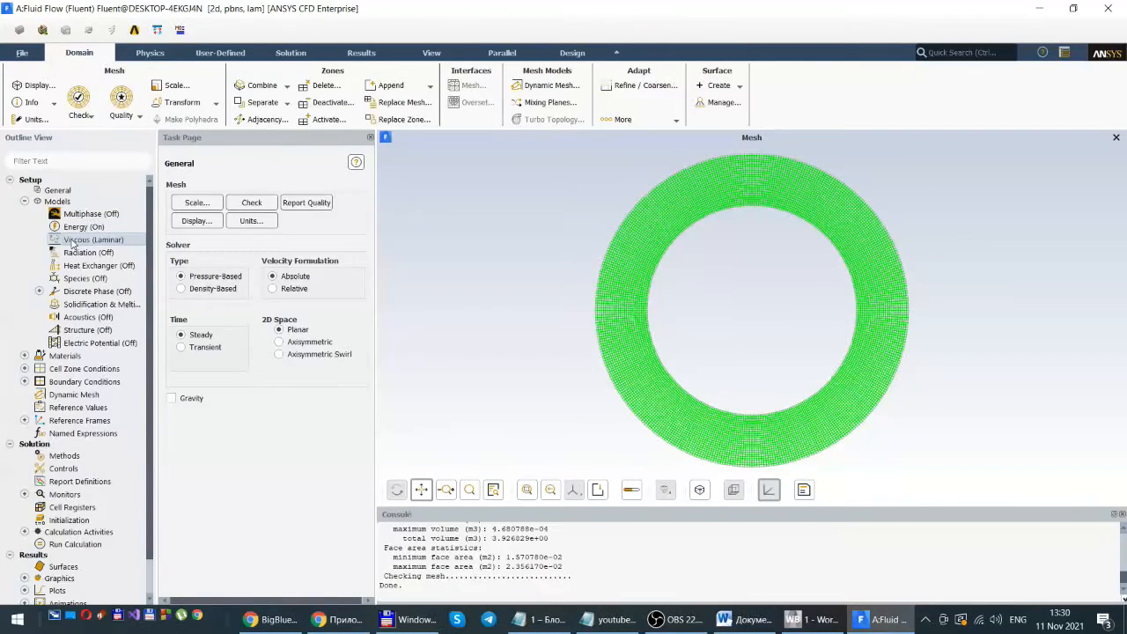
{"action": "double_click", "coordinate": [74, 245]}
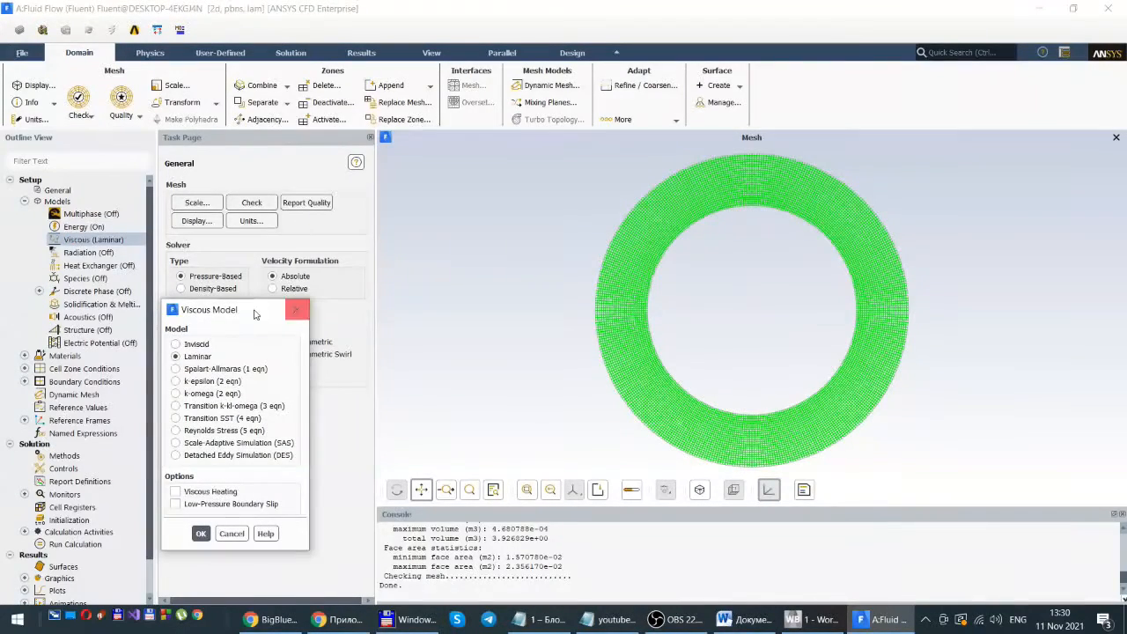
{"action": "left_click_drag", "start_coordinate": [249, 310], "coordinate": [414, 151]}
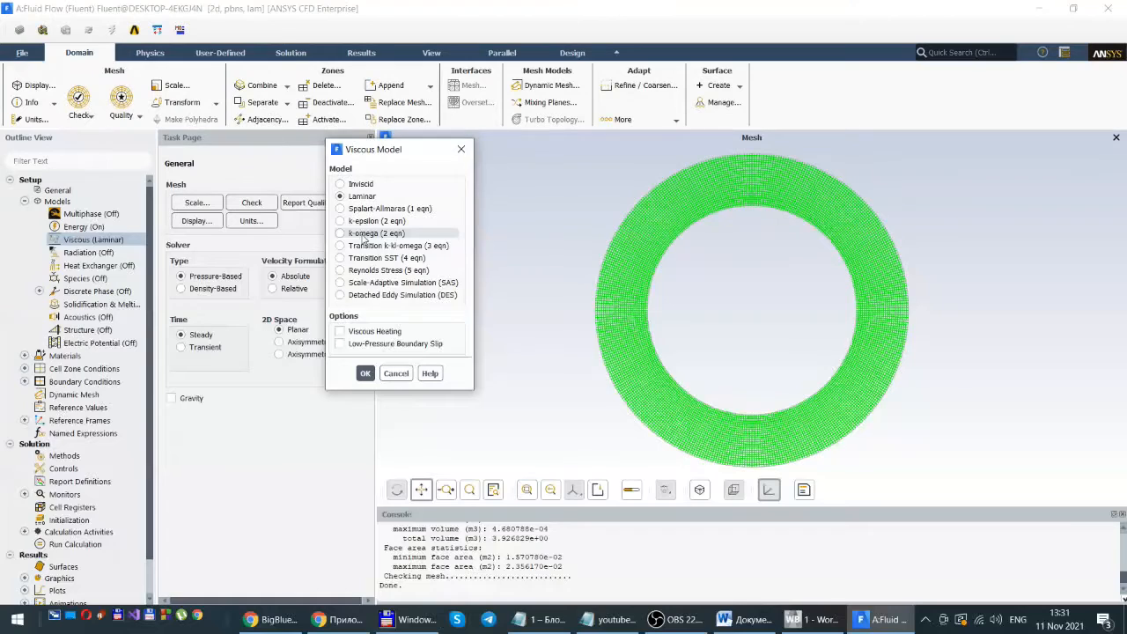
{"action": "left_click", "coordinate": [340, 221]}
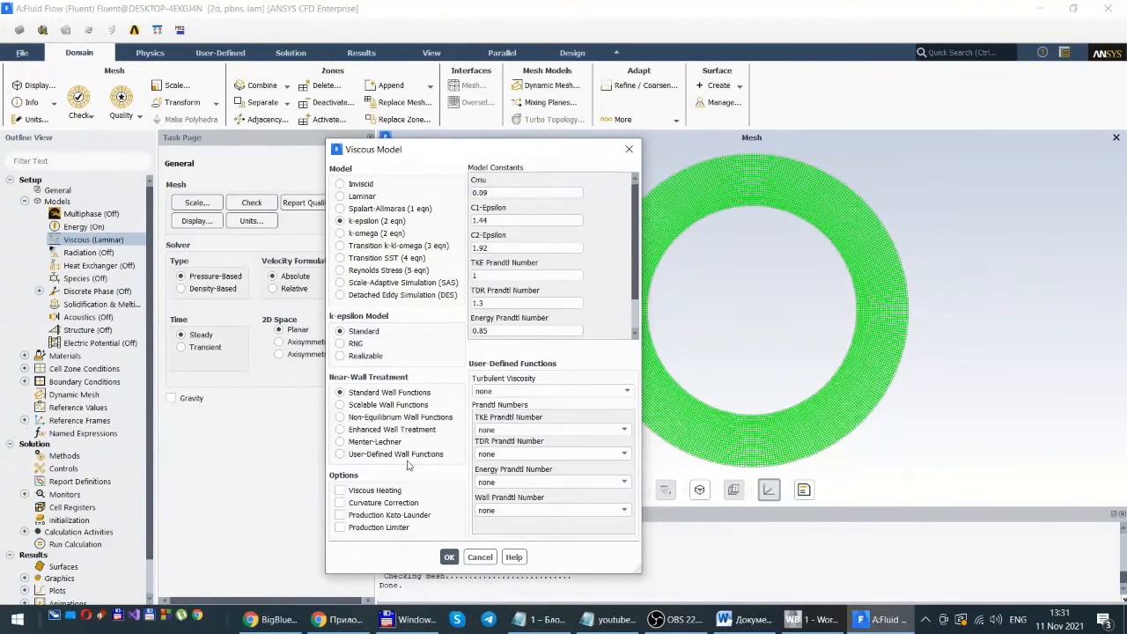
{"action": "left_click", "coordinate": [447, 558]}
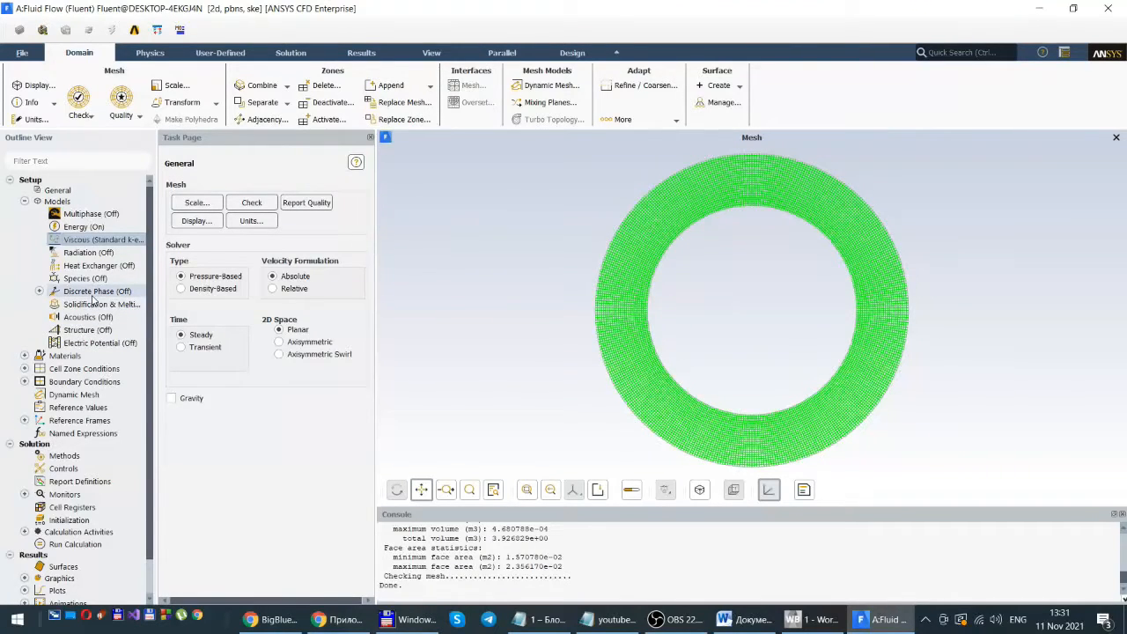
- Create a new material in the Fluid group of Materials and move its dialog clear of the outline tree
{"action": "scroll", "coordinate": [92, 299], "scroll_direction": "down", "scroll_amount": 1}
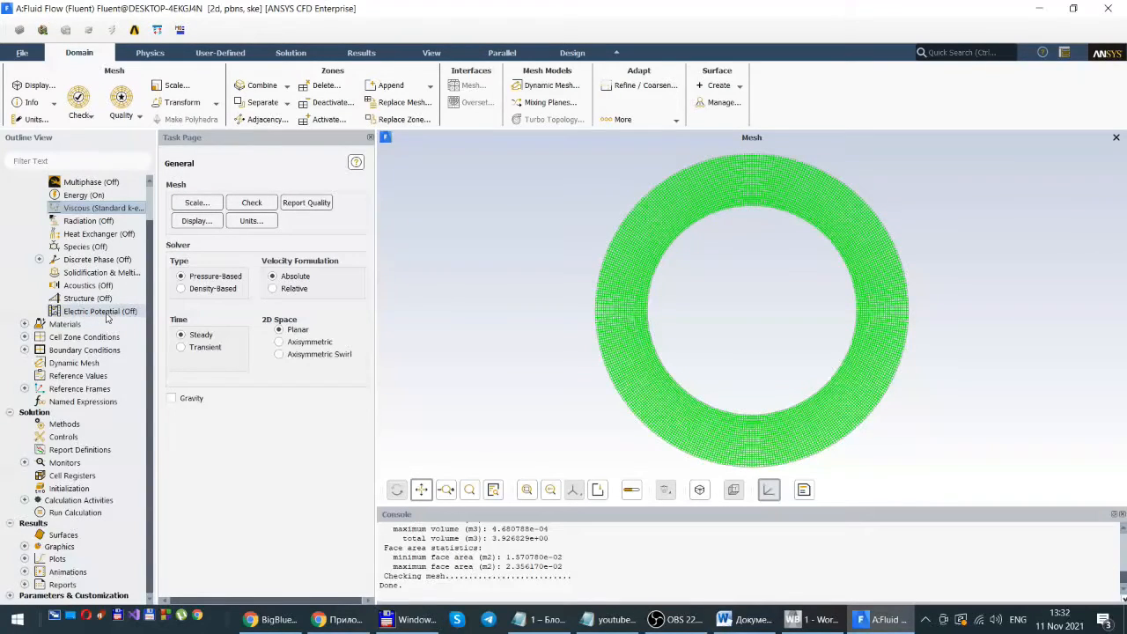
{"action": "left_click", "coordinate": [25, 324]}
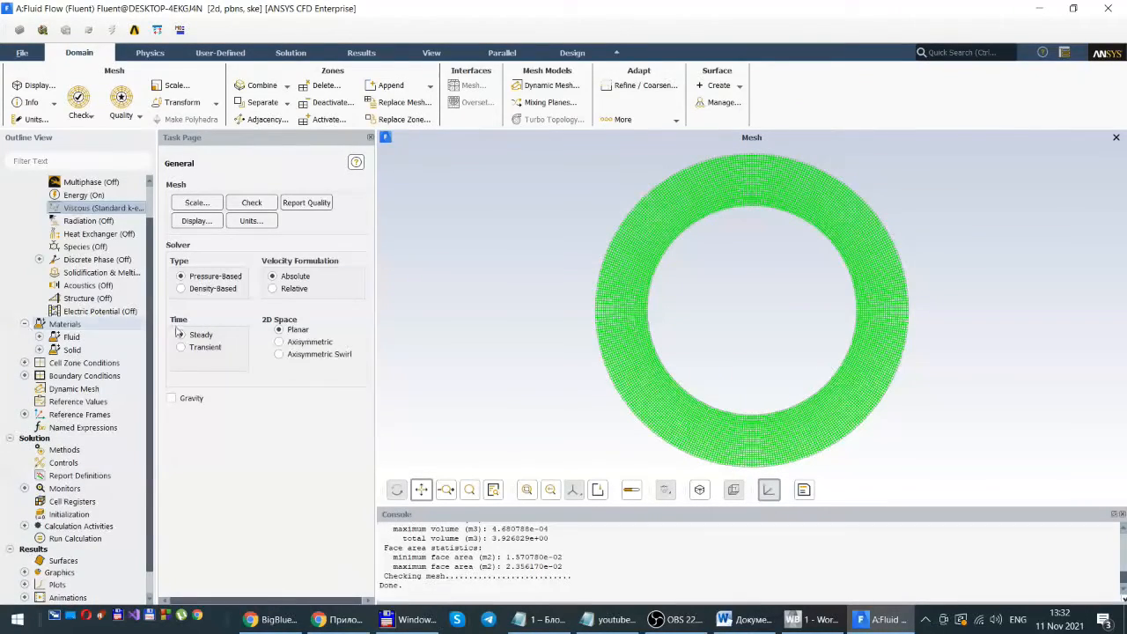
{"action": "left_click", "coordinate": [40, 337]}
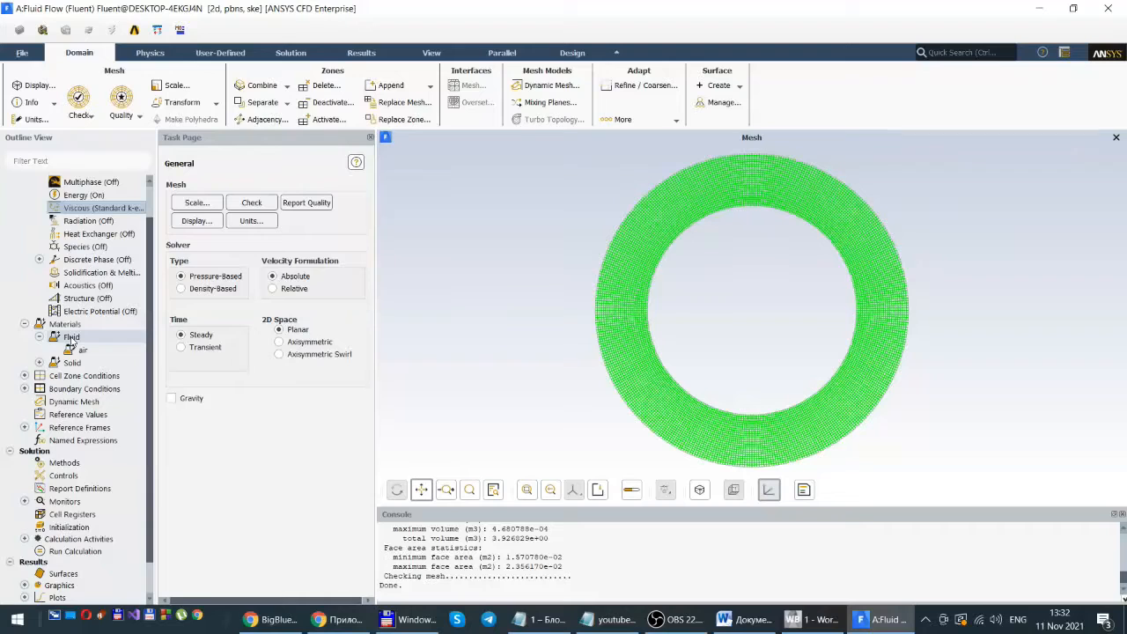
{"action": "right_click", "coordinate": [73, 342]}
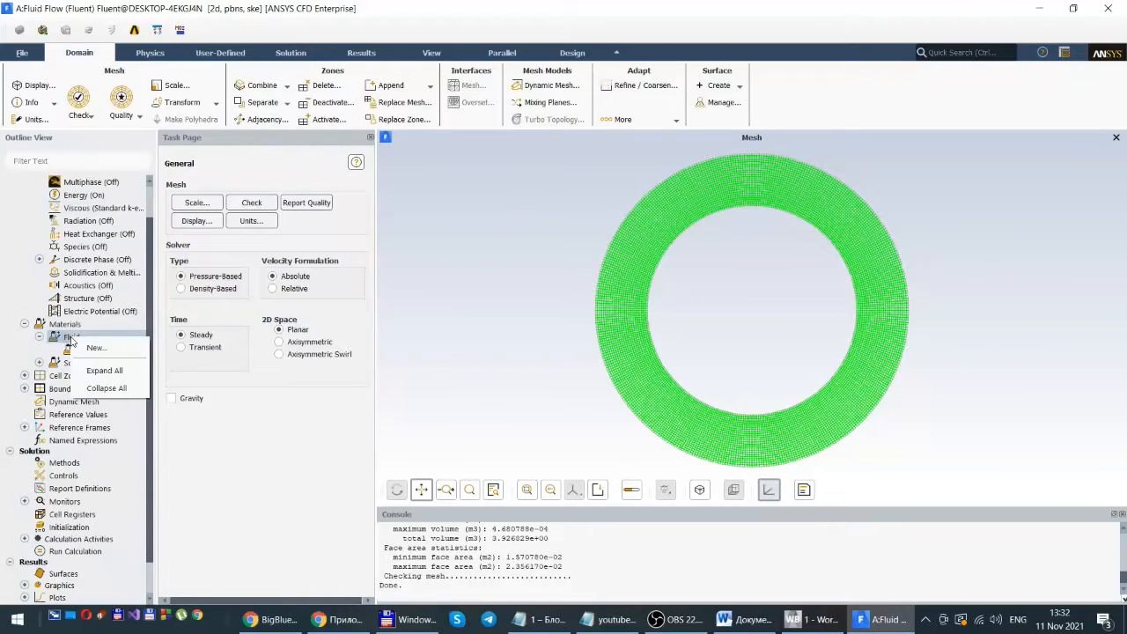
{"action": "left_click", "coordinate": [96, 348]}
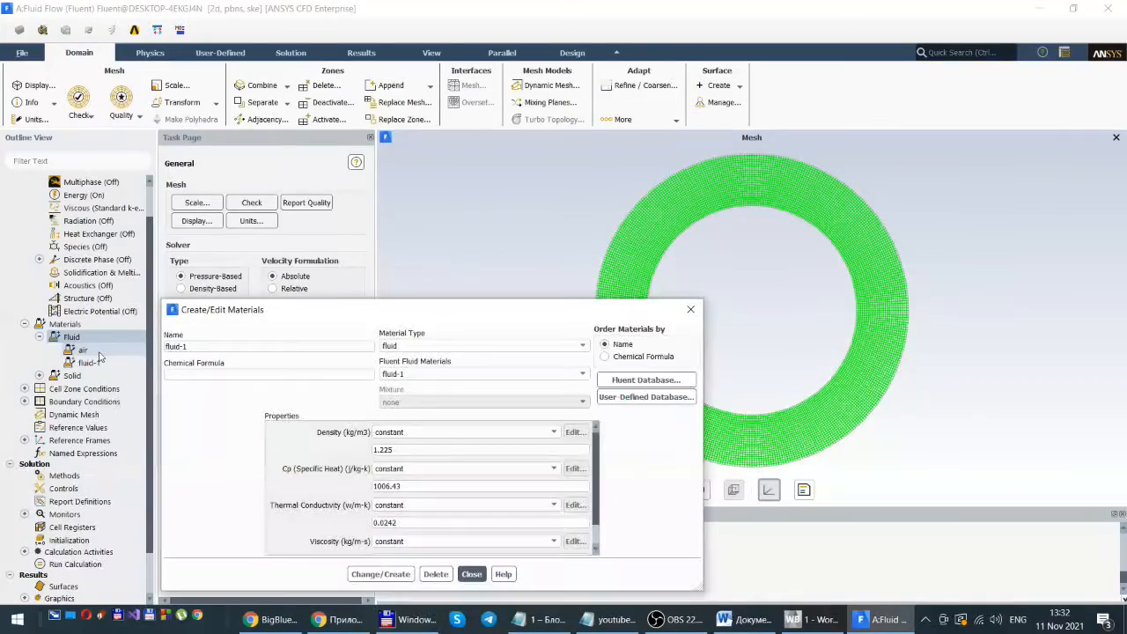
{"action": "left_click_drag", "start_coordinate": [469, 323], "coordinate": [575, 165]}
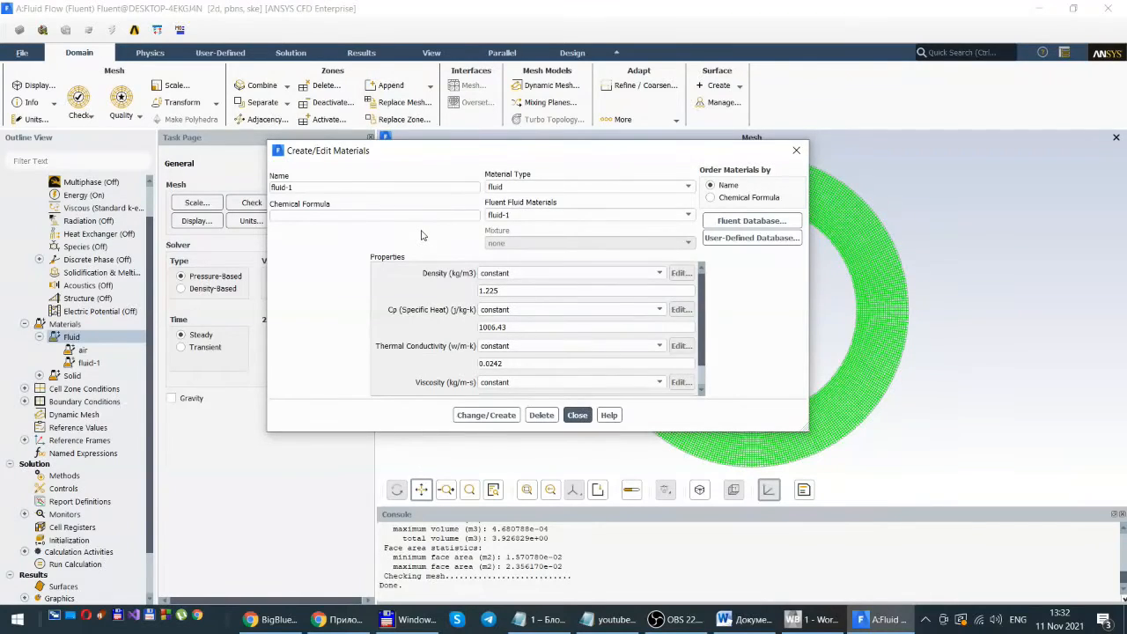
- Copy water-liquid (h2o<l>) from the Fluent Database into the case's fluid materials
{"action": "left_click", "coordinate": [750, 223]}
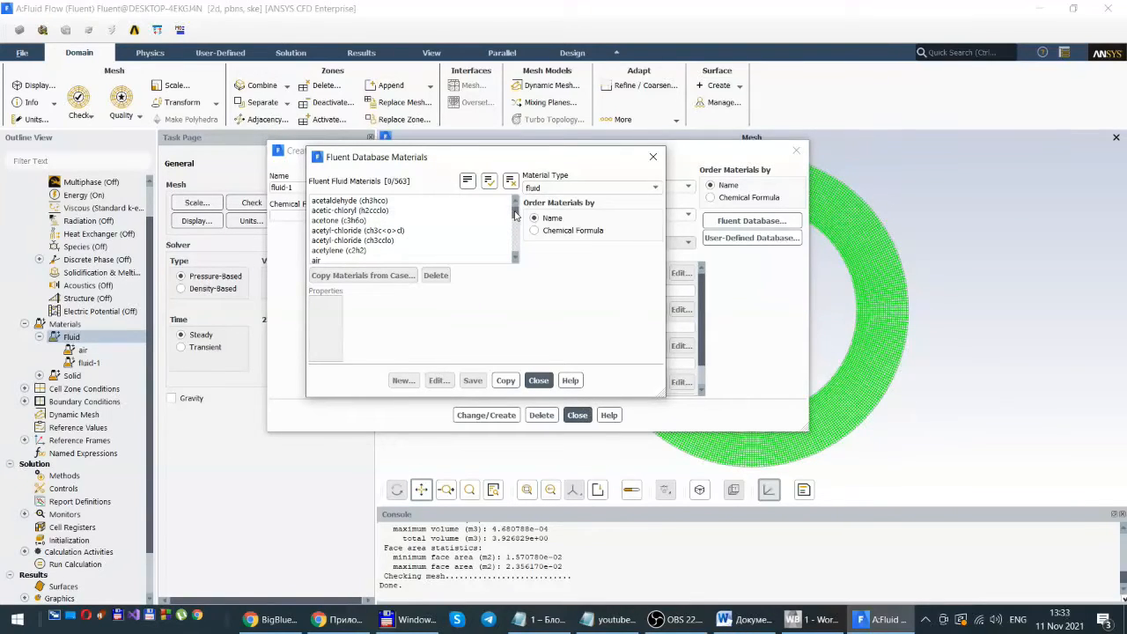
{"action": "left_click_drag", "start_coordinate": [516, 216], "coordinate": [516, 249]}
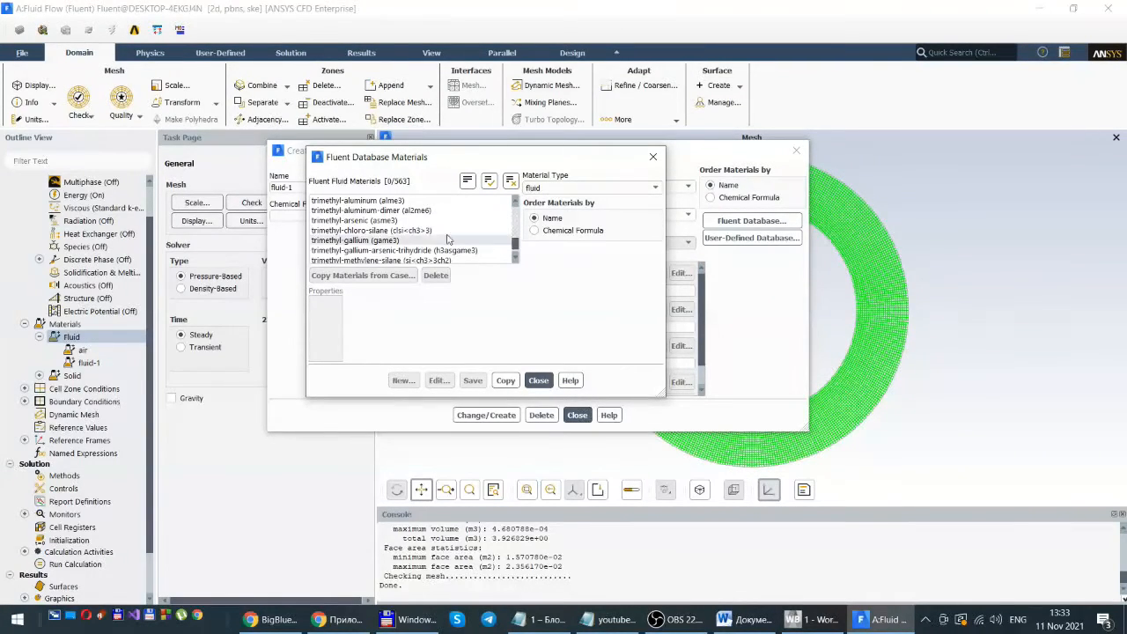
{"action": "scroll", "coordinate": [410, 223], "scroll_direction": "down", "scroll_amount": 5}
{"action": "scroll", "coordinate": [410, 222], "scroll_direction": "down", "scroll_amount": 3}
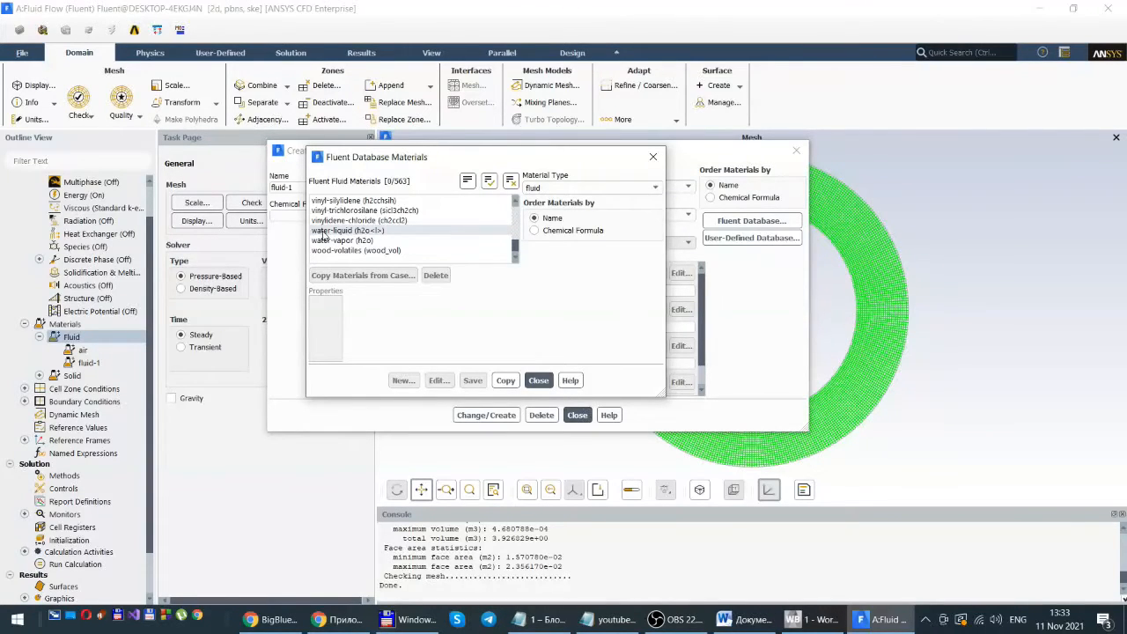
{"action": "left_click", "coordinate": [324, 235]}
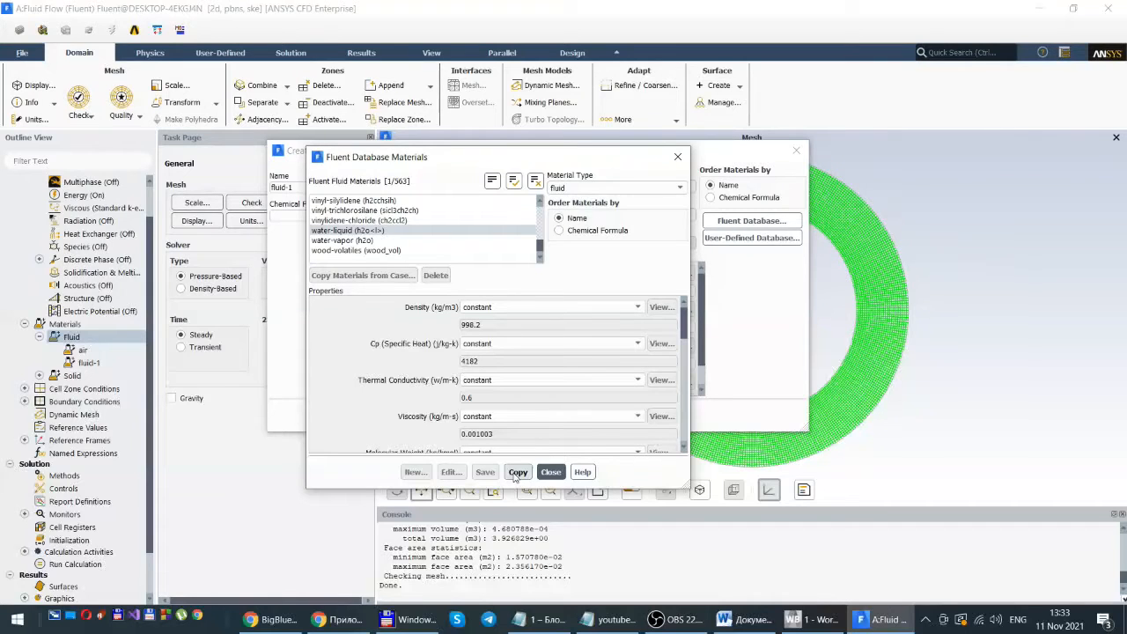
{"action": "left_click", "coordinate": [516, 474]}
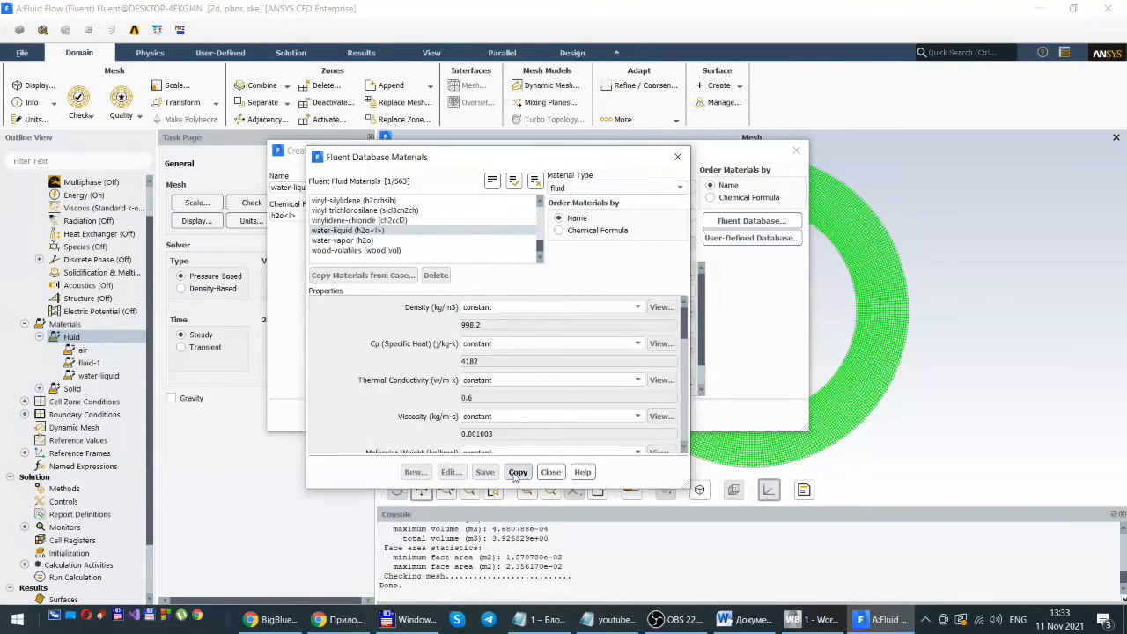
{"action": "left_click", "coordinate": [551, 472]}
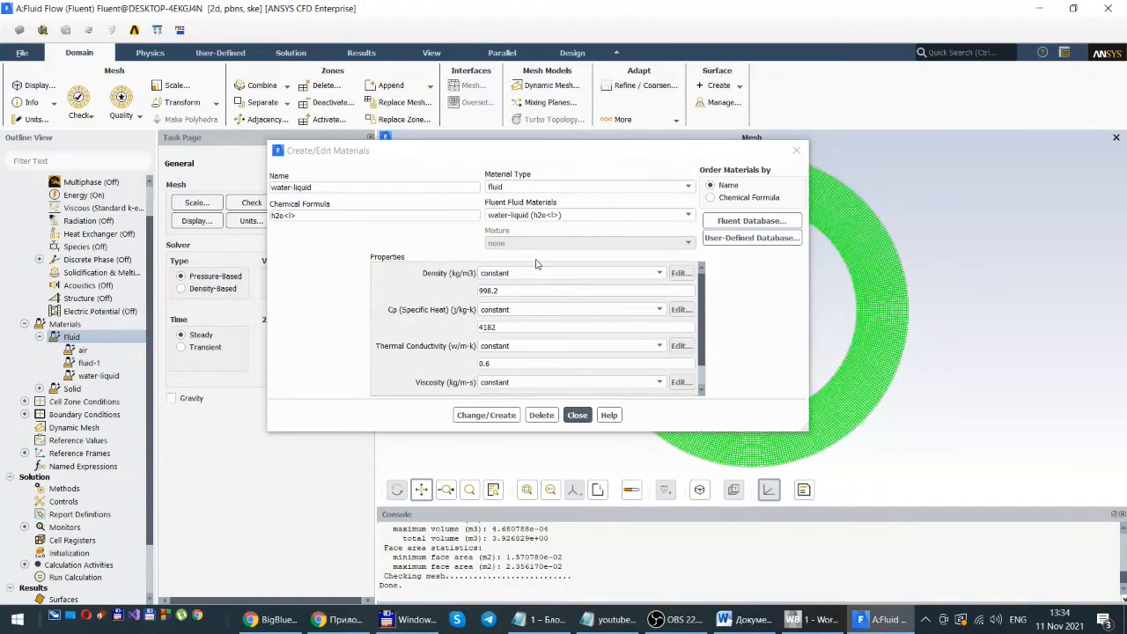
- Enlarge the material dialog to review all water-liquid properties, apply them as they are, and close the dialog
{"action": "mouse_move", "coordinate": [535, 432]}
{"action": "left_mouse_down"}
{"action": "mouse_move", "coordinate": [546, 539]}
{"action": "mouse_move", "coordinate": [547, 503]}
{"action": "left_mouse_up"}
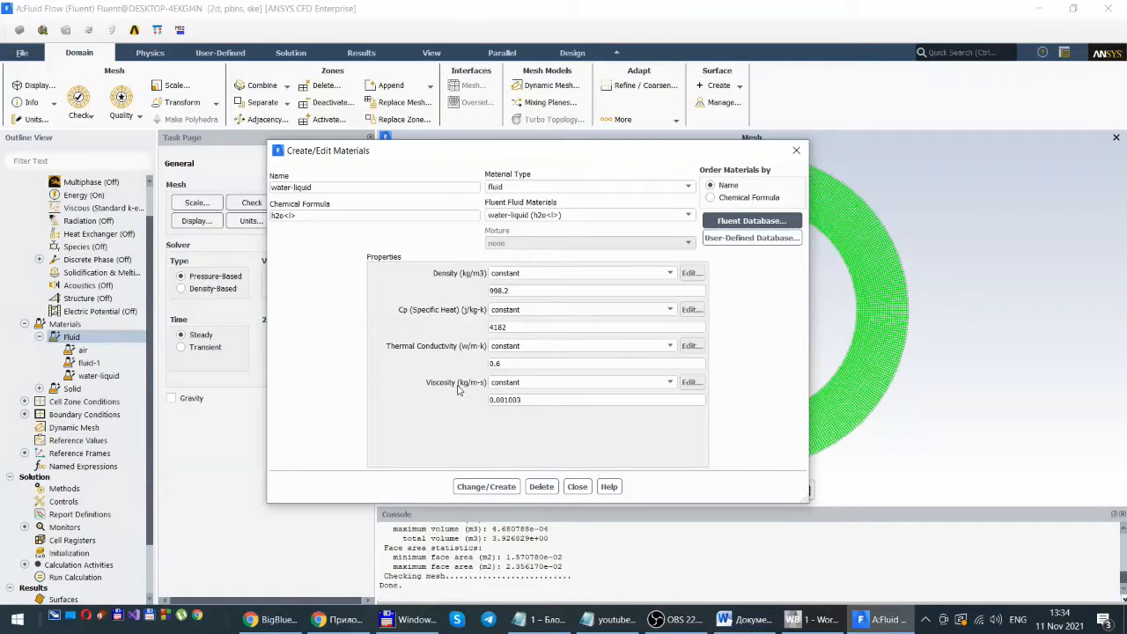
{"action": "left_click", "coordinate": [479, 492]}
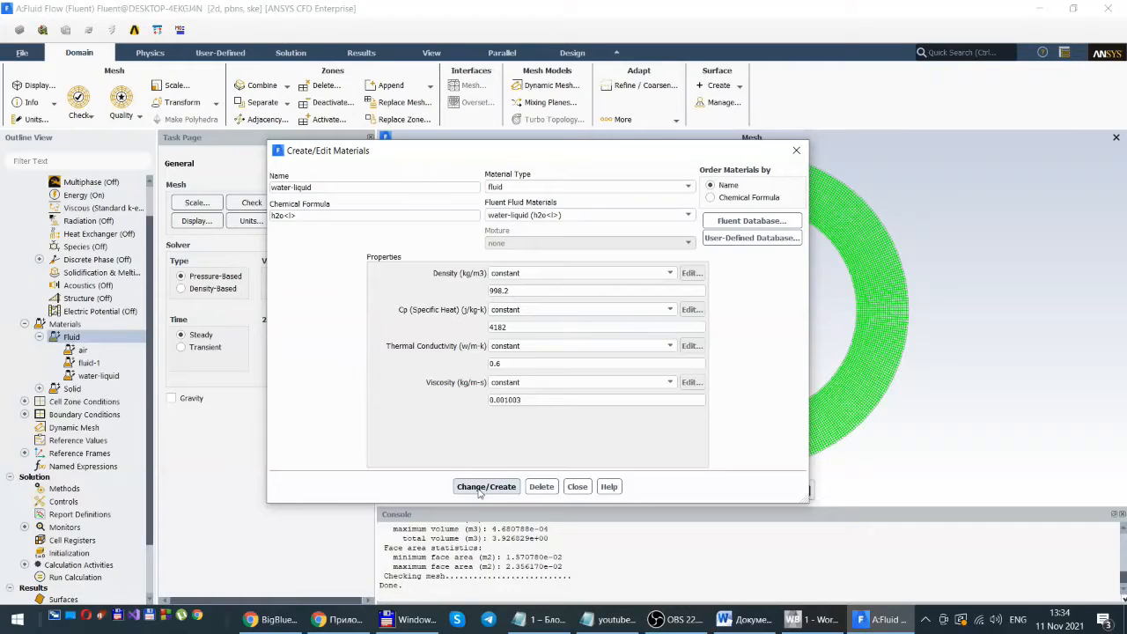
{"action": "left_click", "coordinate": [577, 487]}
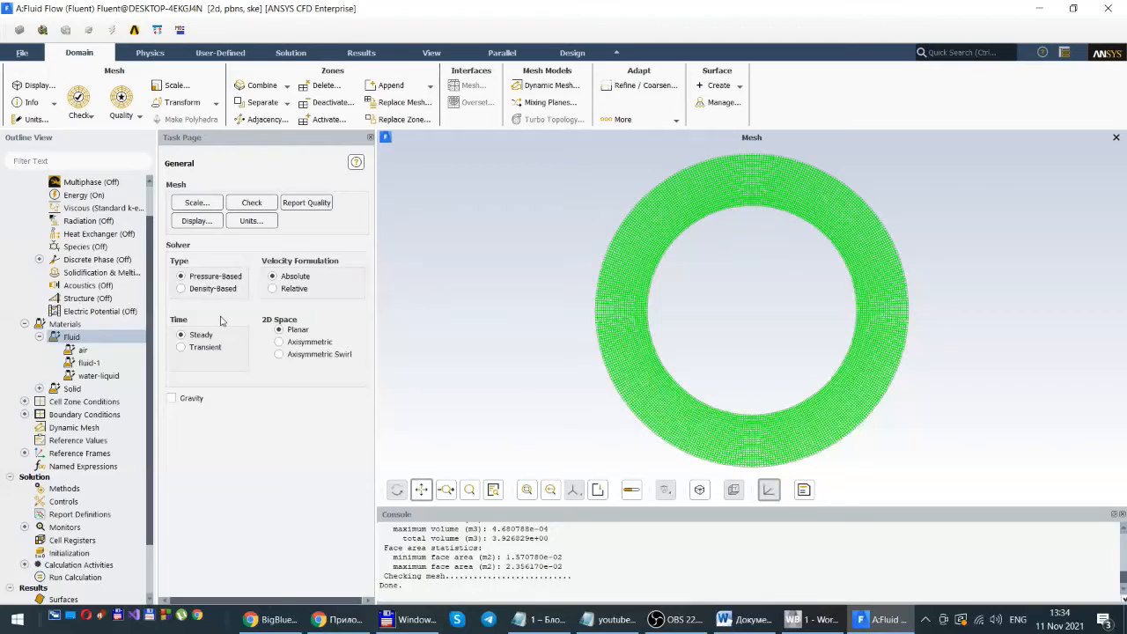
- Review the operating conditions under Cell Zone Conditions and accept them as they are
{"action": "left_click", "coordinate": [26, 401]}
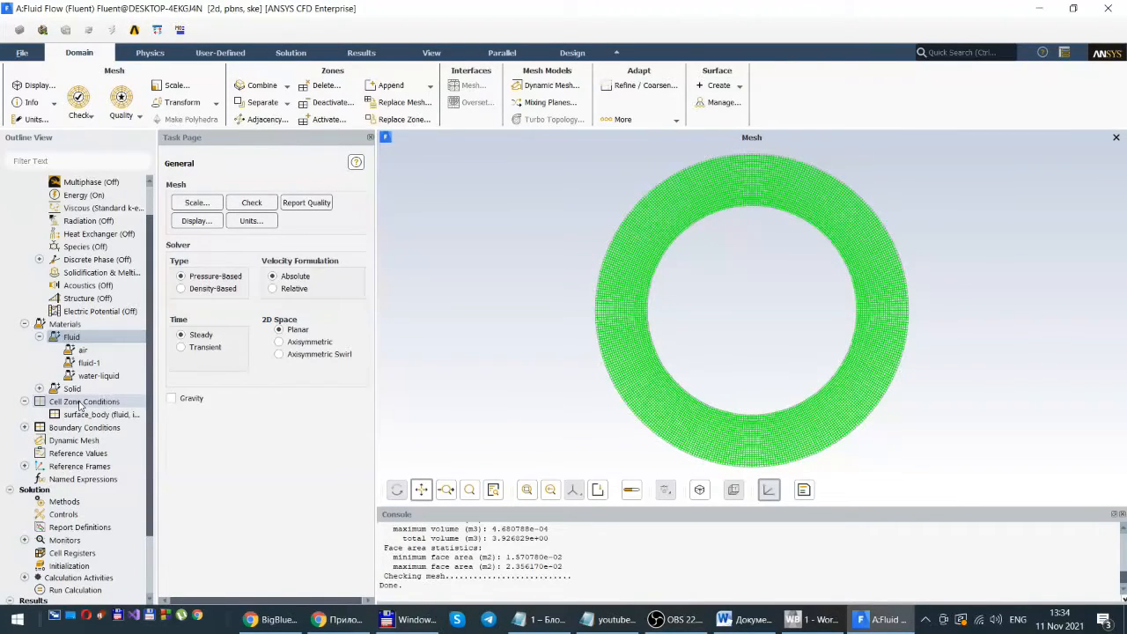
{"action": "double_click", "coordinate": [80, 401]}
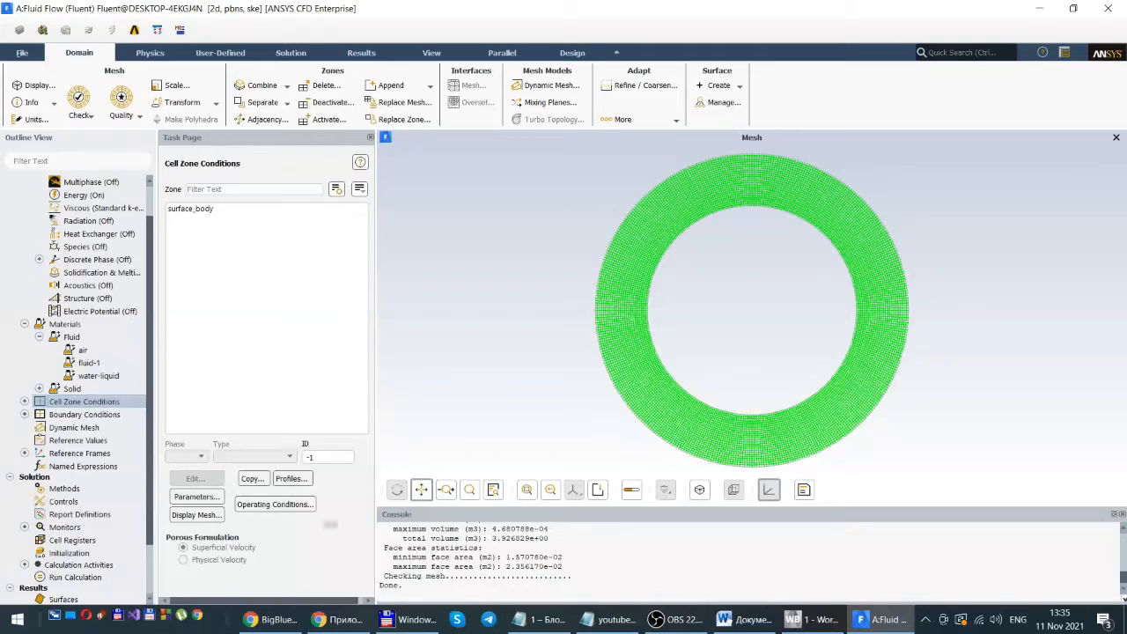
{"action": "left_click", "coordinate": [267, 505]}
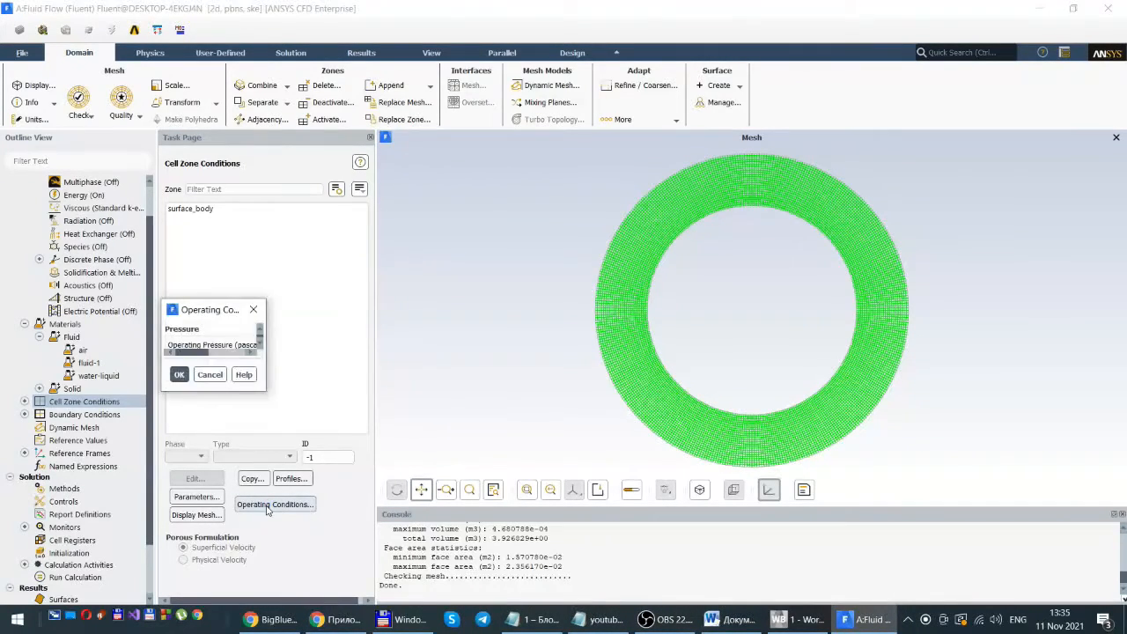
{"action": "left_click_drag", "start_coordinate": [242, 314], "coordinate": [473, 215]}
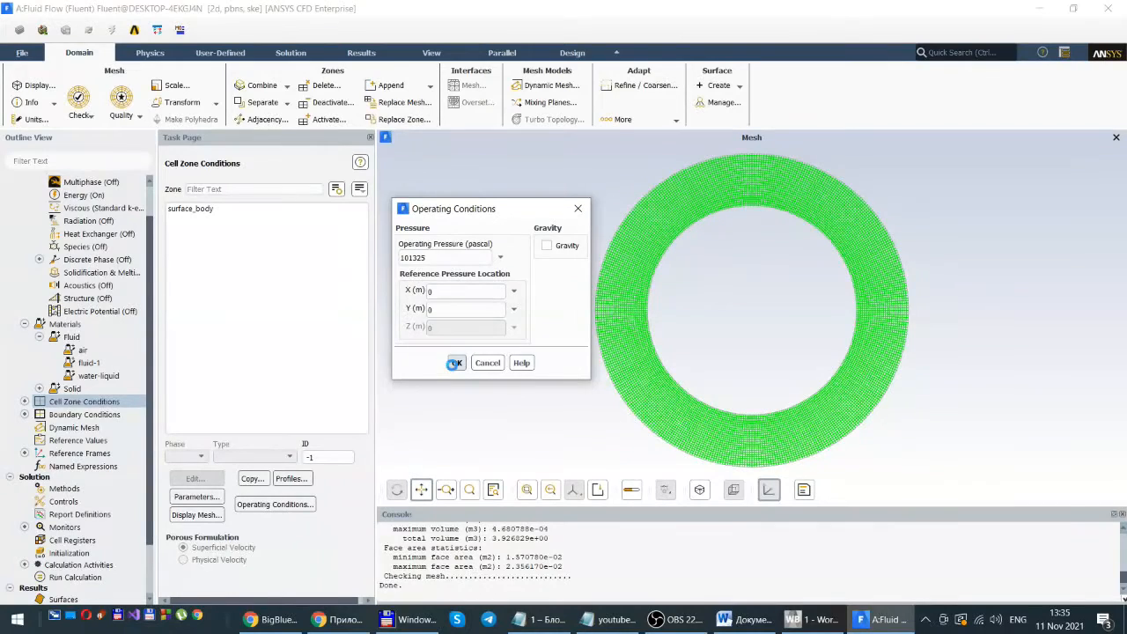
{"action": "left_click", "coordinate": [455, 362]}
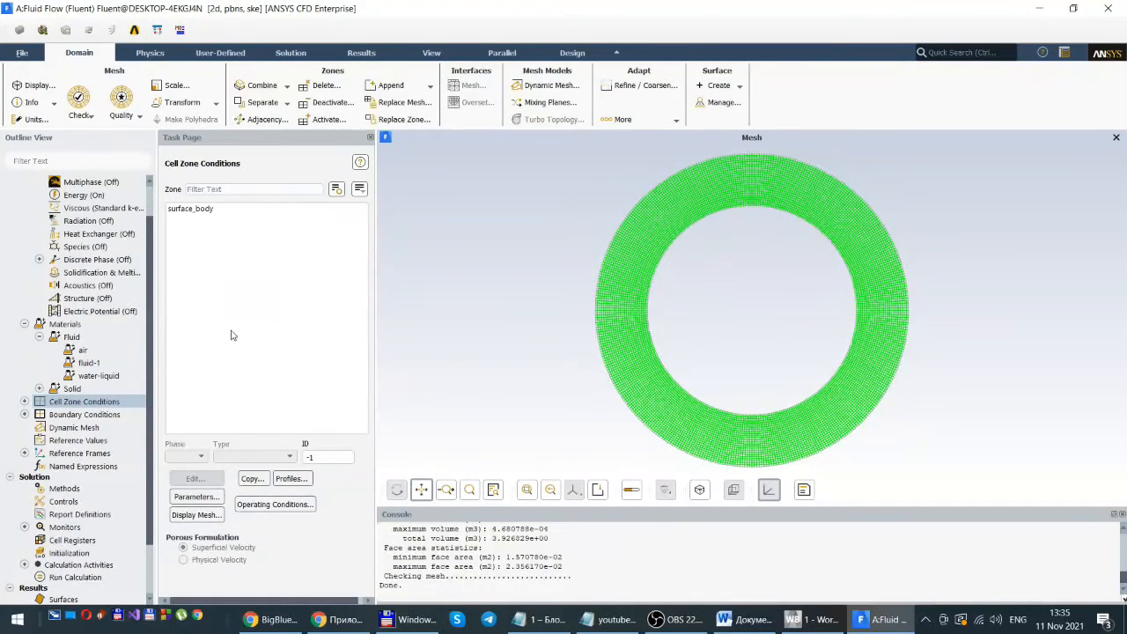
- Assign the water-liquid material to the surface_body fluid zone and apply the zone settings
{"action": "left_click", "coordinate": [182, 213]}
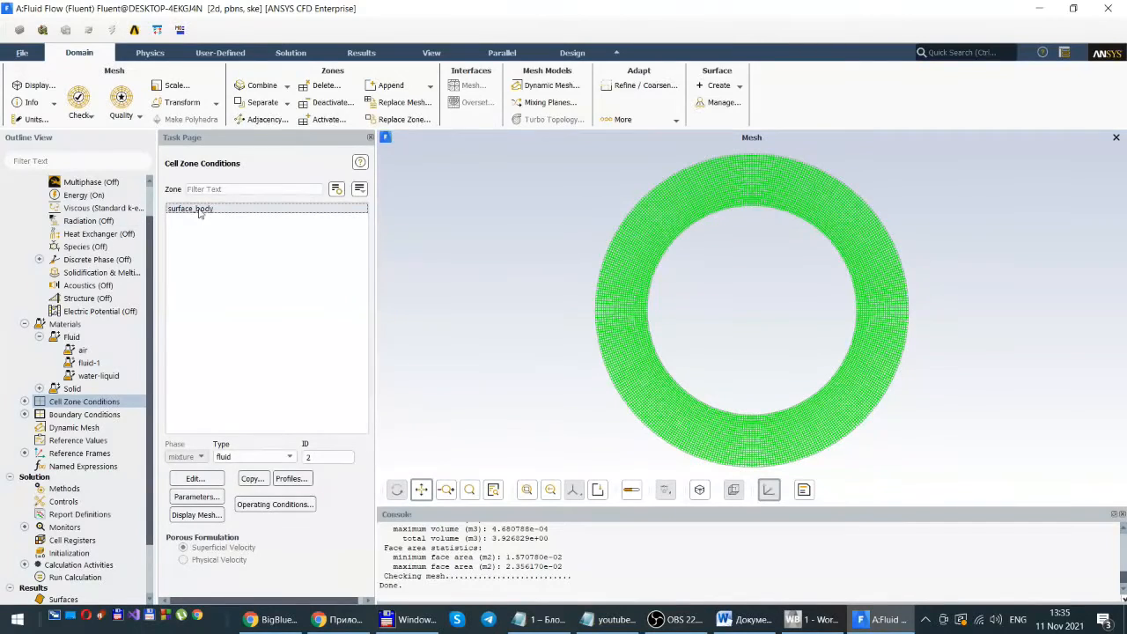
{"action": "left_click", "coordinate": [193, 479]}
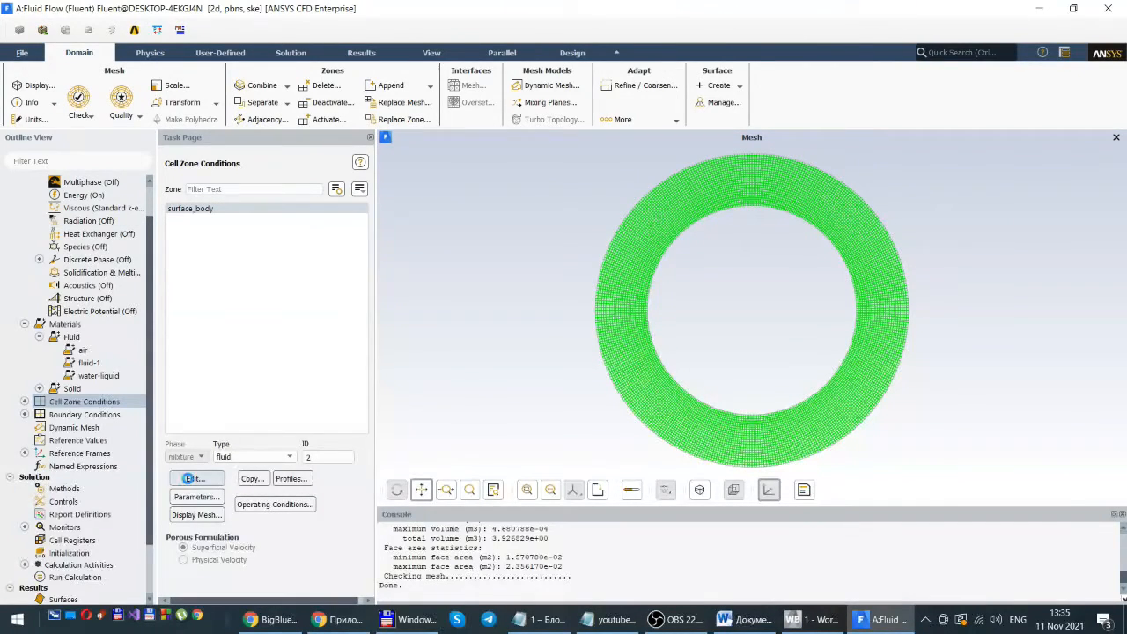
{"action": "left_click_drag", "start_coordinate": [399, 311], "coordinate": [486, 163]}
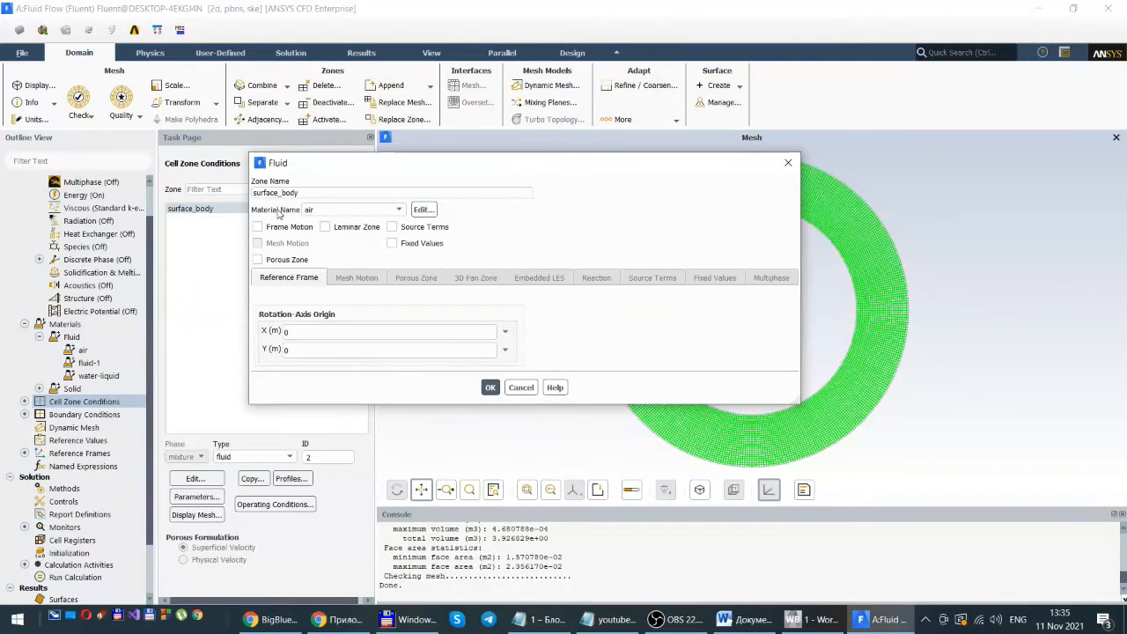
{"action": "left_click", "coordinate": [397, 211]}
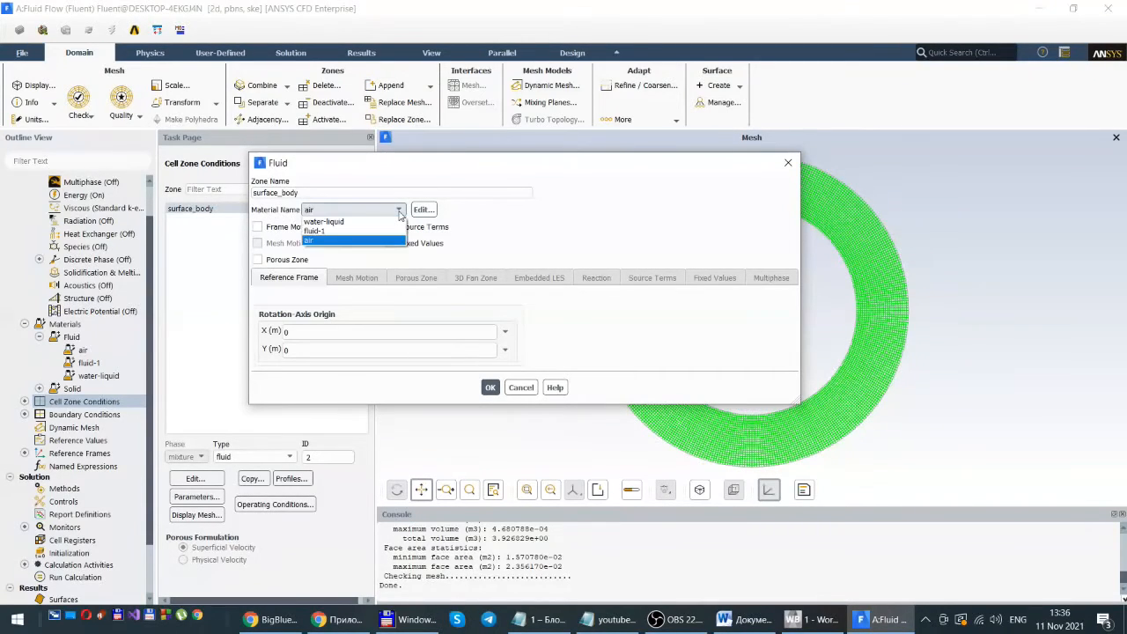
{"action": "left_click", "coordinate": [322, 222]}
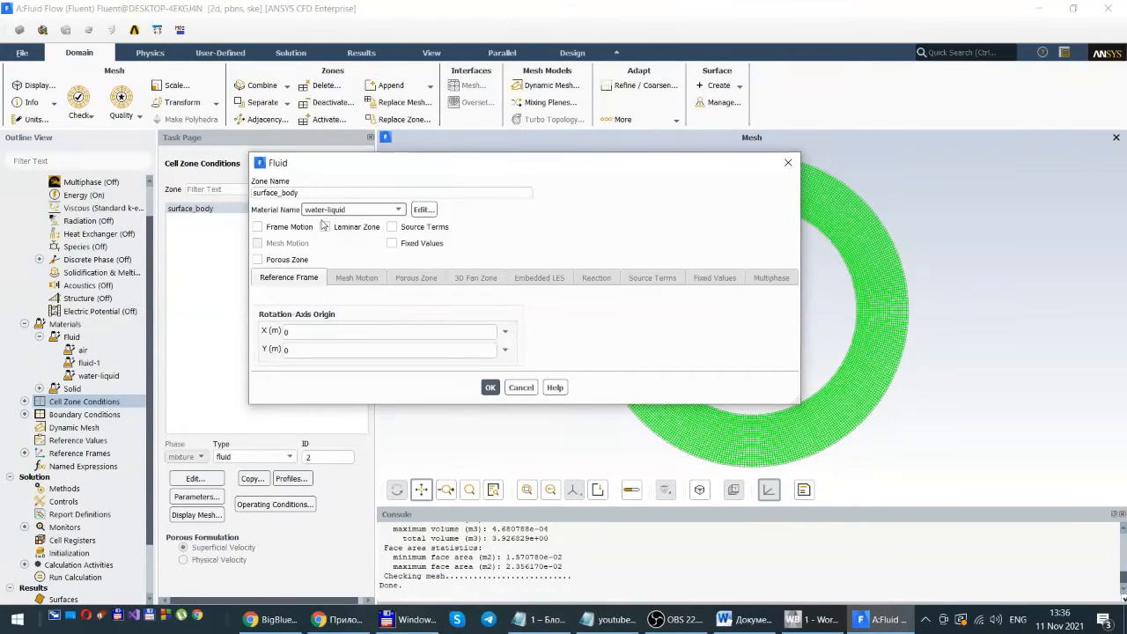
{"action": "left_click", "coordinate": [491, 389]}
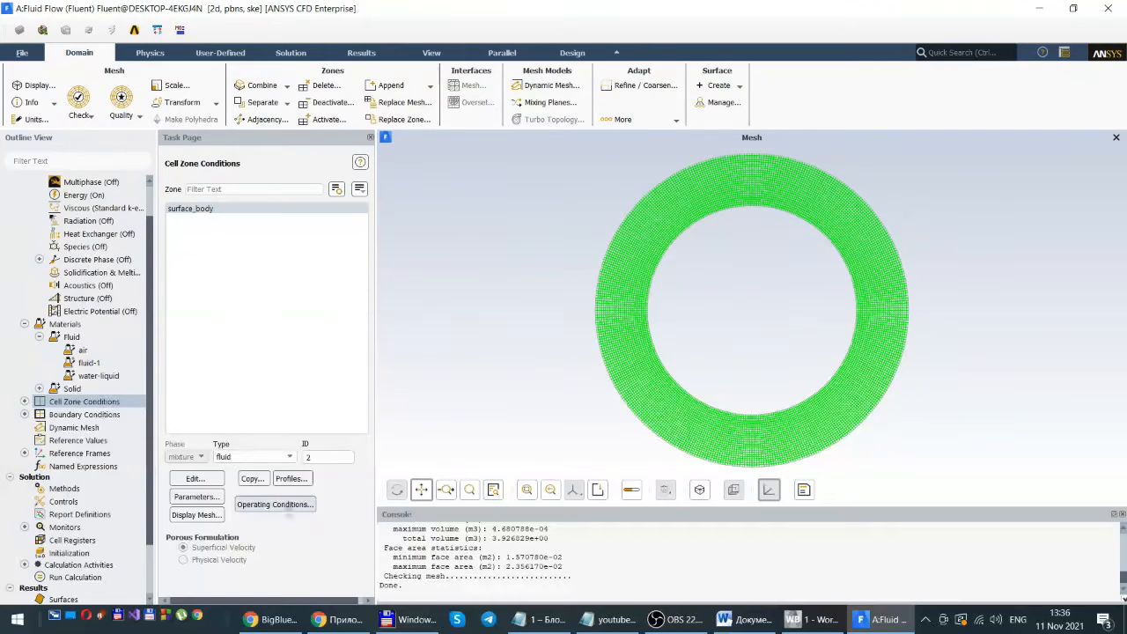
- Make the extring boundary a moving wall with absolute, rotational motion
{"action": "left_click", "coordinate": [58, 404]}
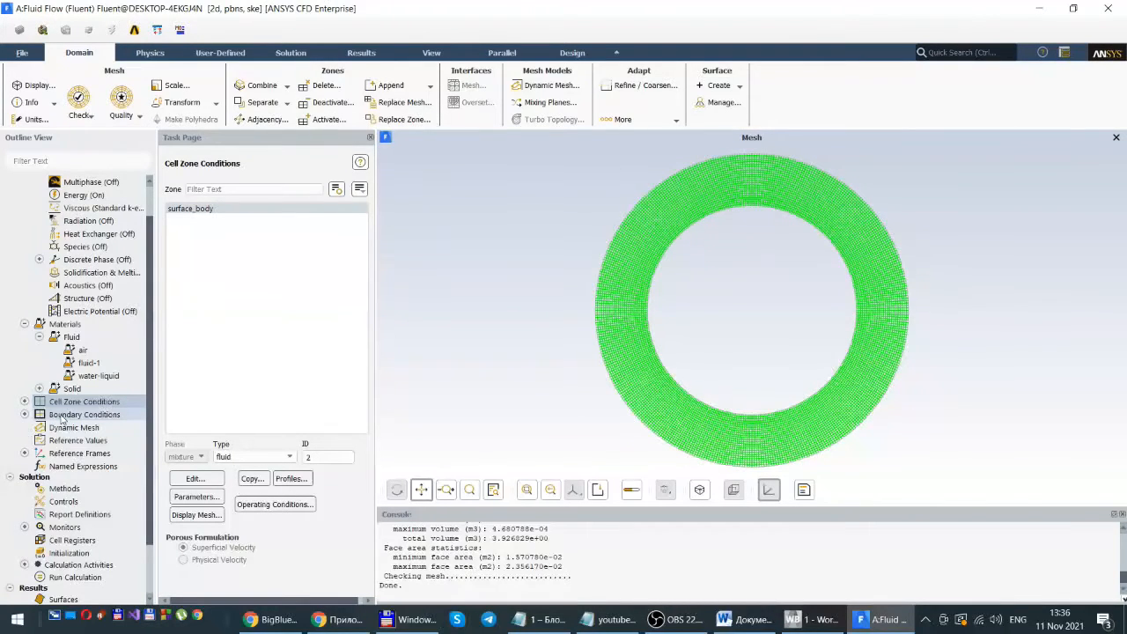
{"action": "double_click", "coordinate": [64, 416]}
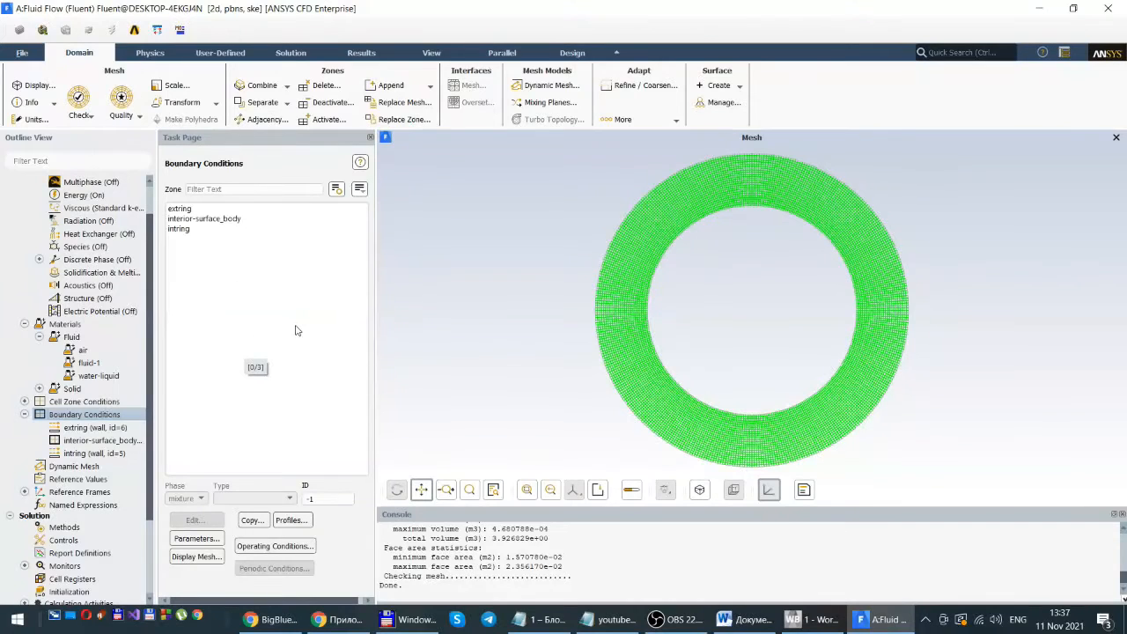
{"action": "left_click", "coordinate": [179, 209]}
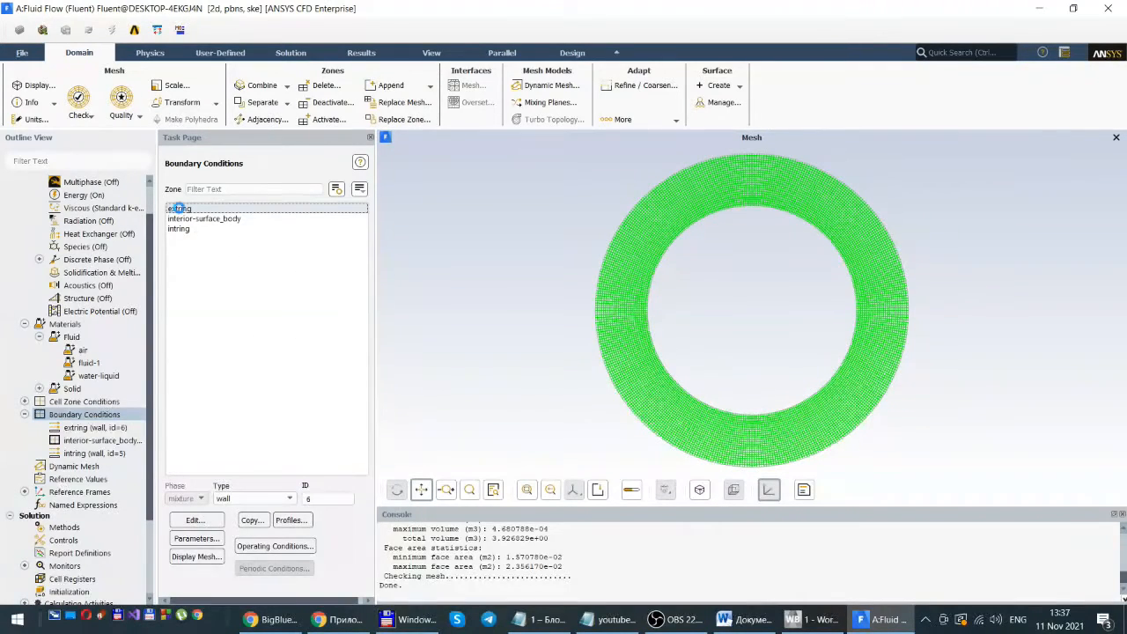
{"action": "left_click", "coordinate": [194, 521]}
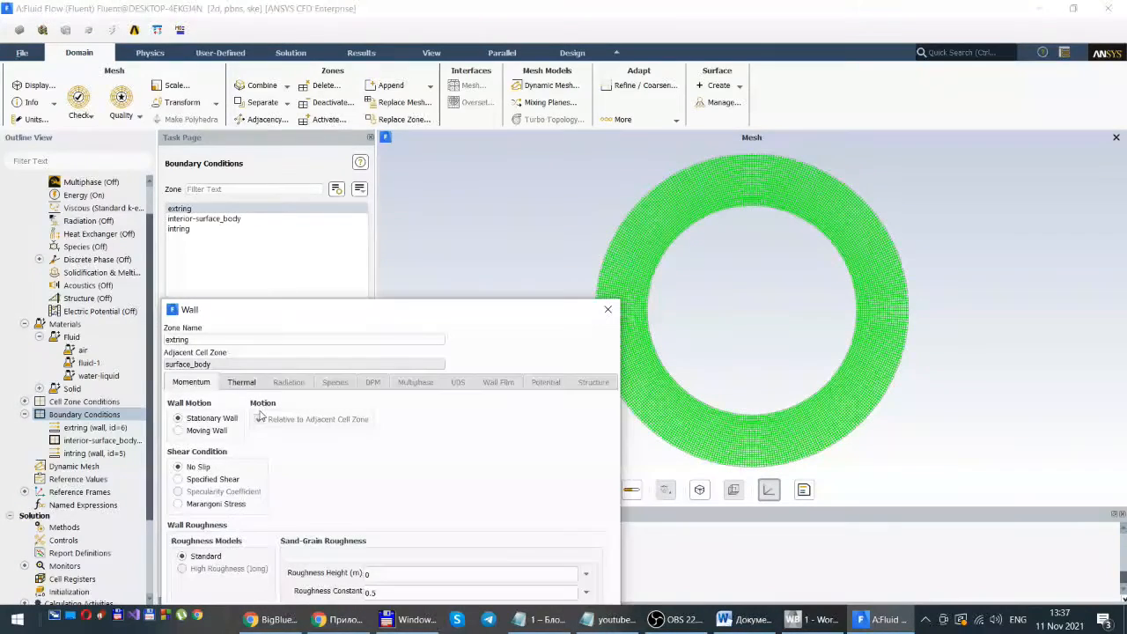
{"action": "left_click_drag", "start_coordinate": [416, 313], "coordinate": [500, 133]}
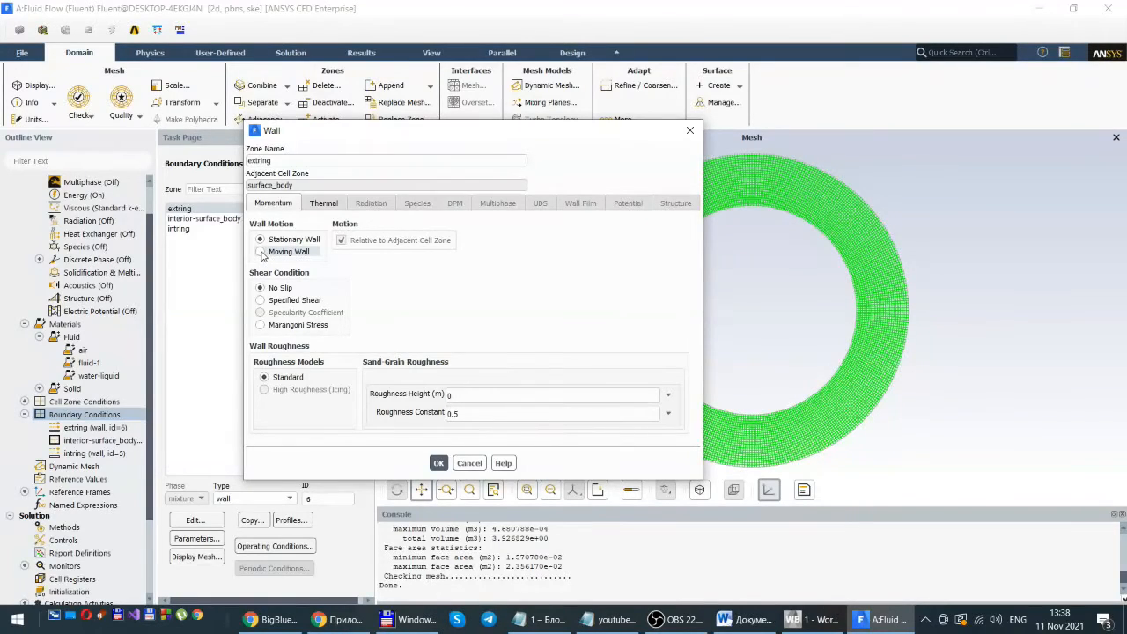
{"action": "left_click", "coordinate": [261, 252]}
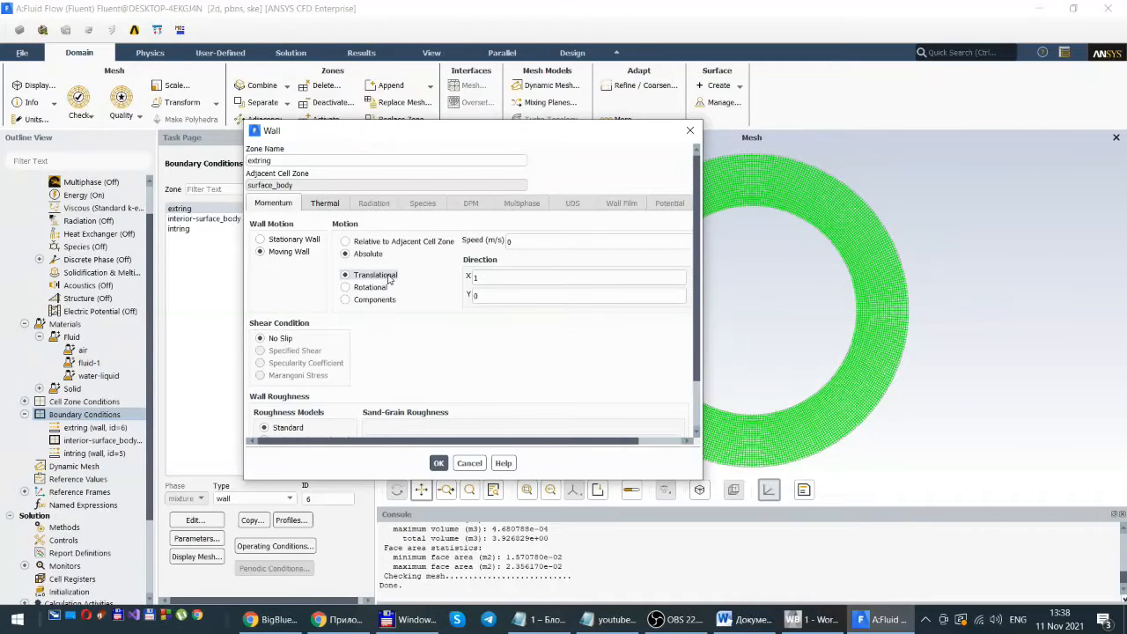
{"action": "left_click", "coordinate": [346, 287]}
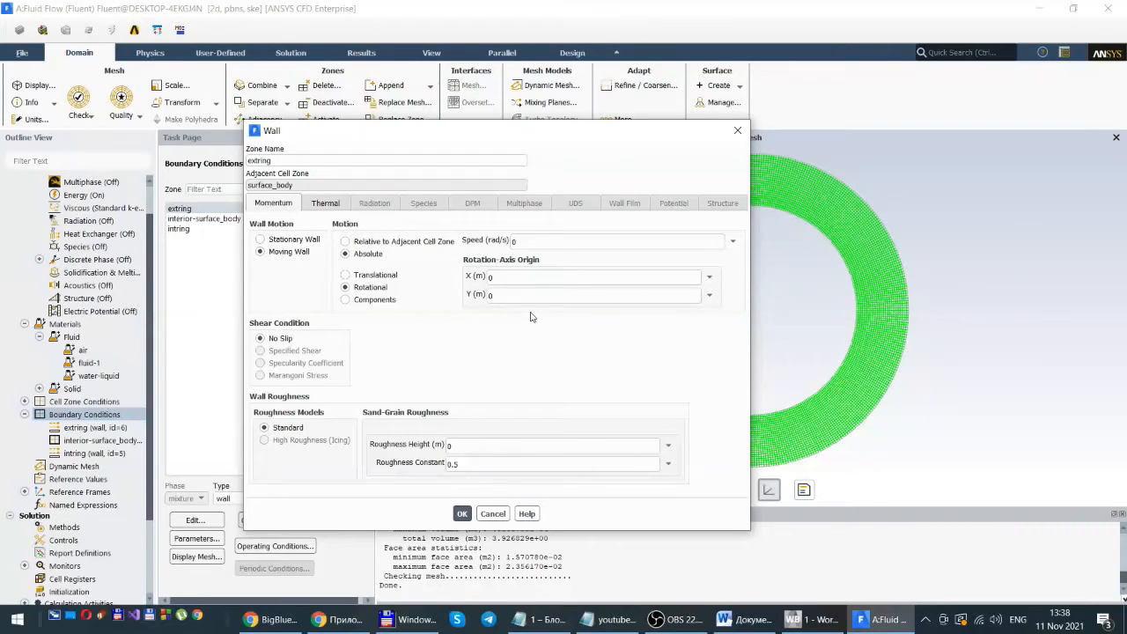
- Check the extring wall's rotation-axis origin and set its rotational speed to 50 rad/s
{"action": "left_click", "coordinate": [490, 277]}
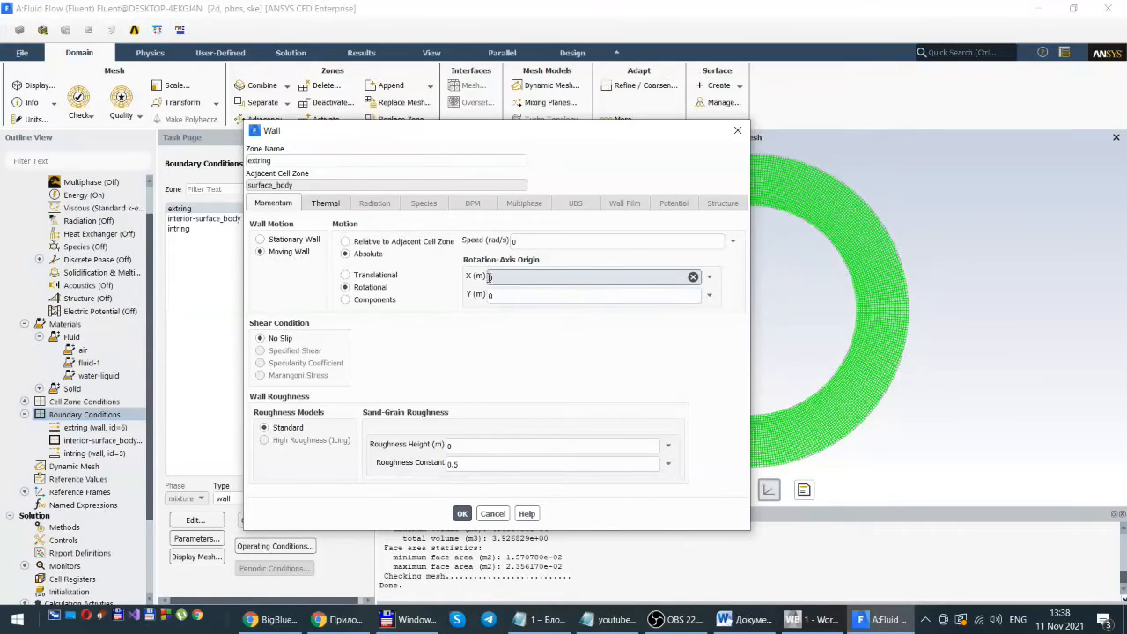
{"action": "left_click", "coordinate": [493, 295]}
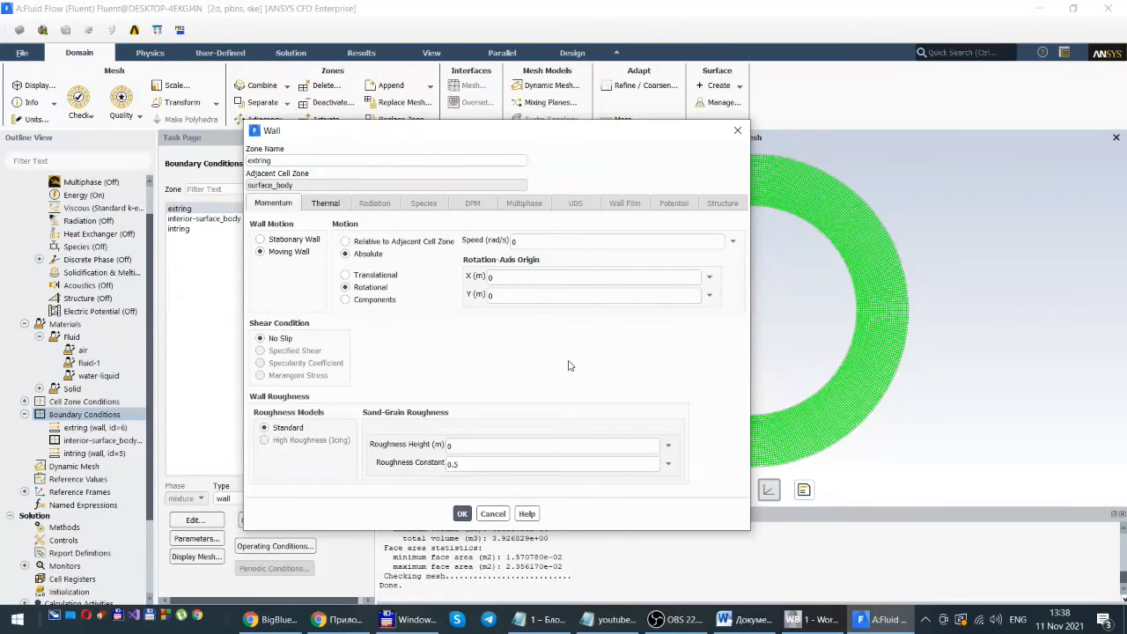
{"action": "double_click", "coordinate": [515, 240]}
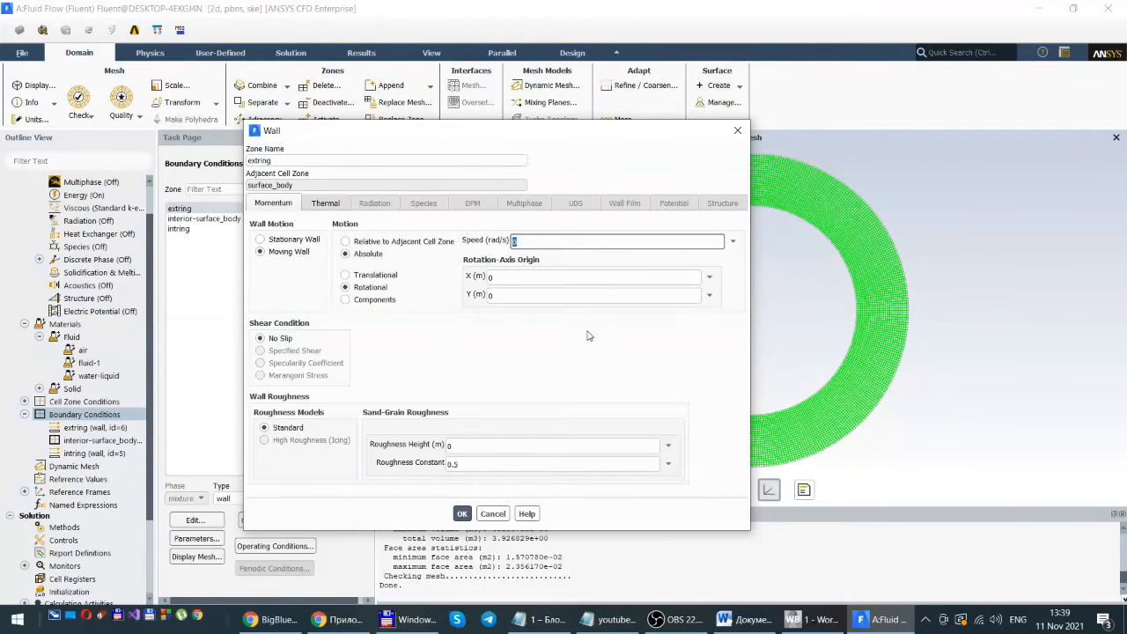
{"action": "type", "text": "5"}
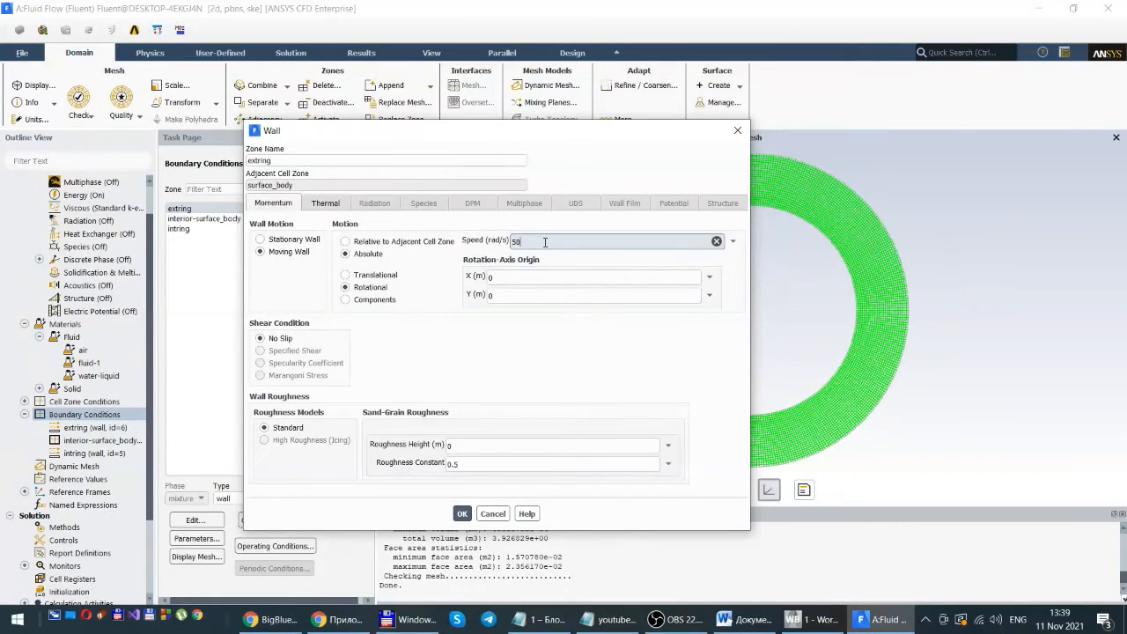
{"action": "left_click_drag", "start_coordinate": [502, 137], "coordinate": [450, 108]}
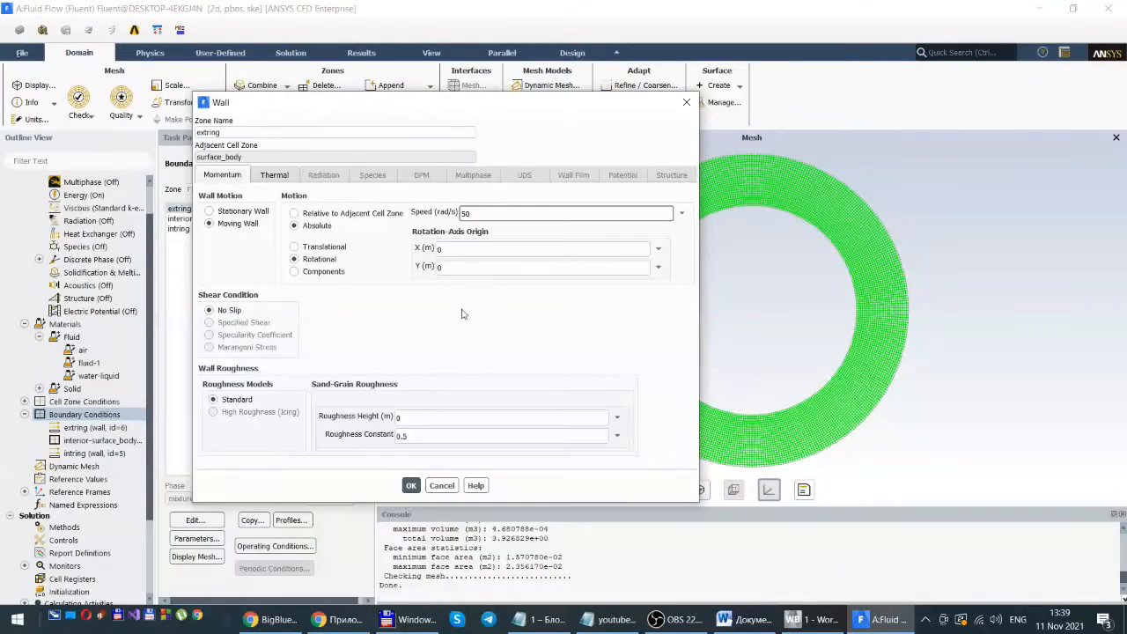
{"action": "left_click", "coordinate": [481, 211]}
- Switch the extring wall's thermal condition to Temperature at 300 K and apply the wall settings
{"action": "left_click", "coordinate": [274, 175]}
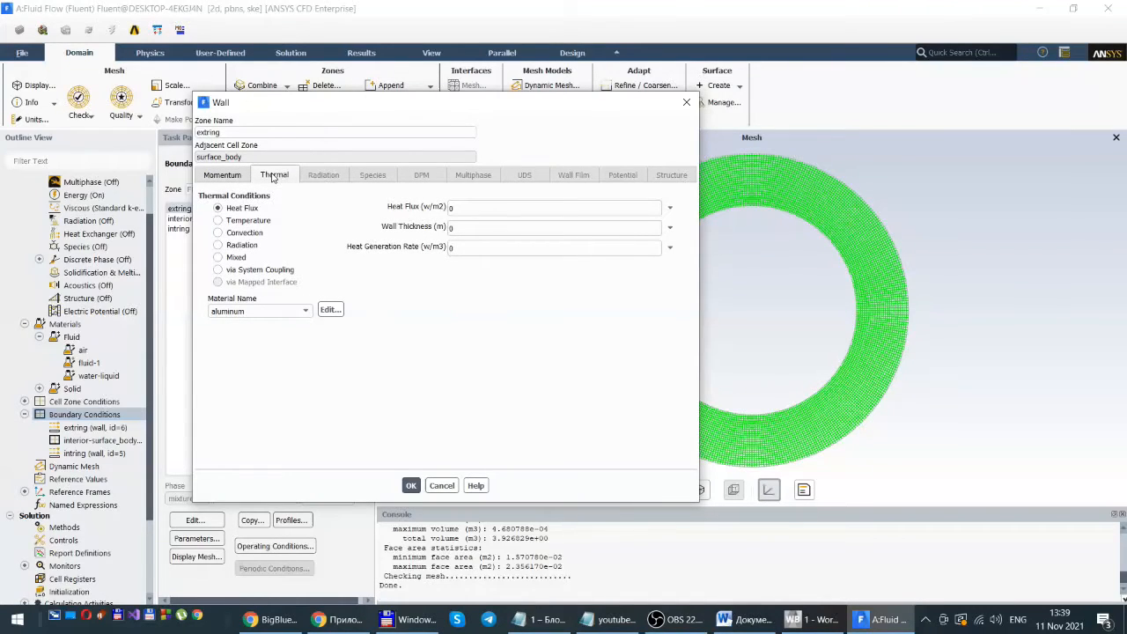
{"action": "left_click", "coordinate": [217, 220]}
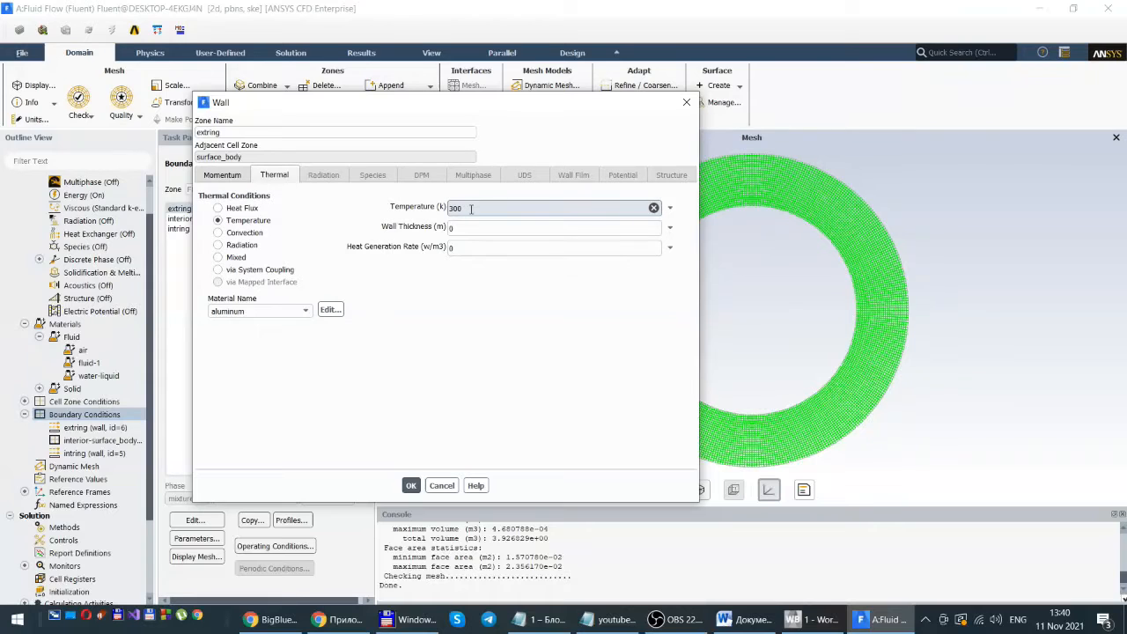
{"action": "left_click", "coordinate": [411, 486]}
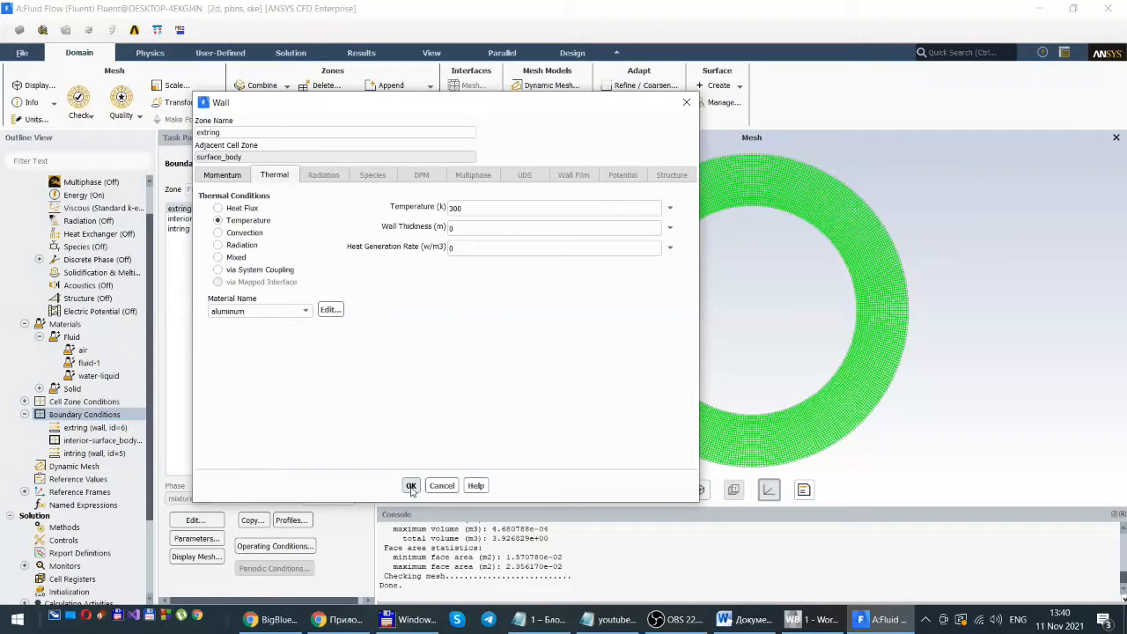
{"action": "left_click", "coordinate": [411, 486]}
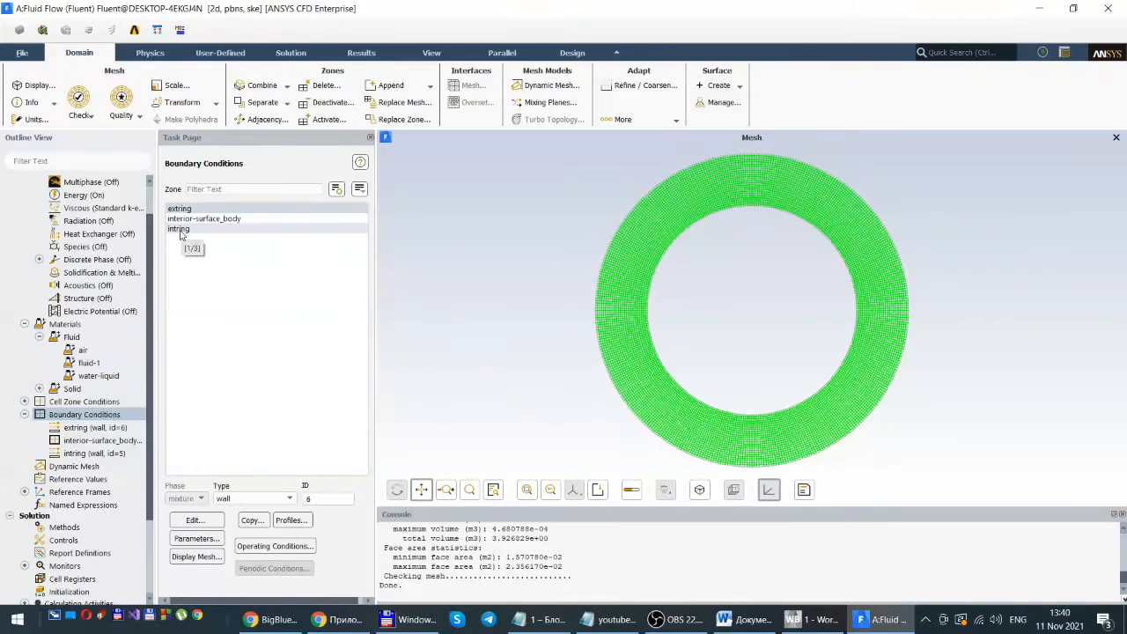
- Make the intring boundary a moving wall with absolute, rotational motion
{"action": "left_click", "coordinate": [181, 230]}
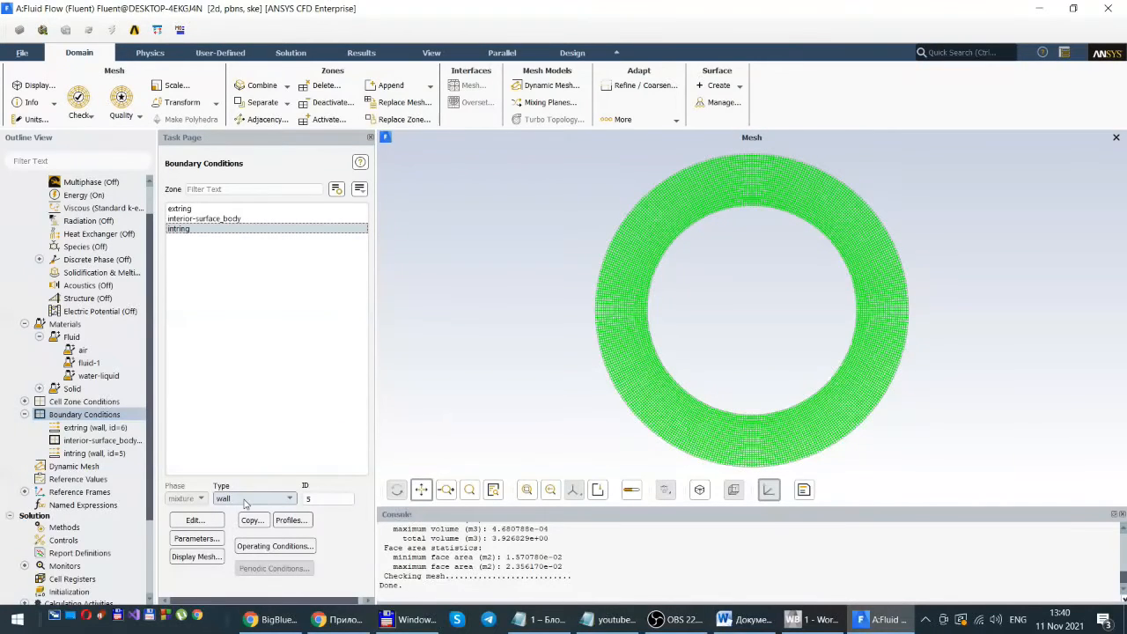
{"action": "left_click", "coordinate": [196, 521]}
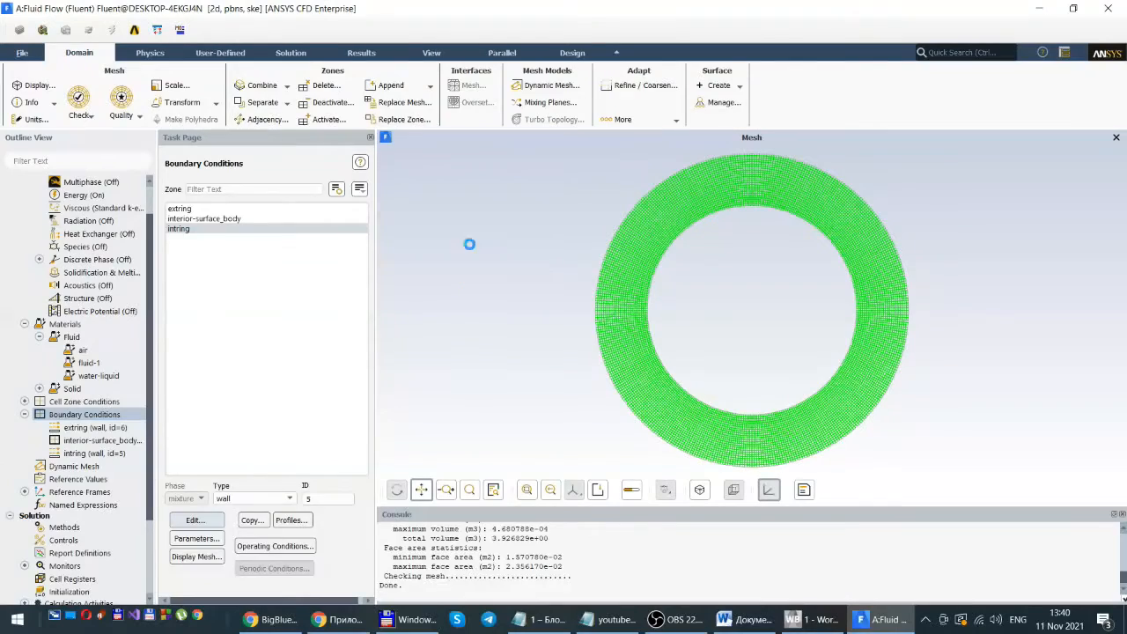
{"action": "left_click_drag", "start_coordinate": [429, 322], "coordinate": [527, 141]}
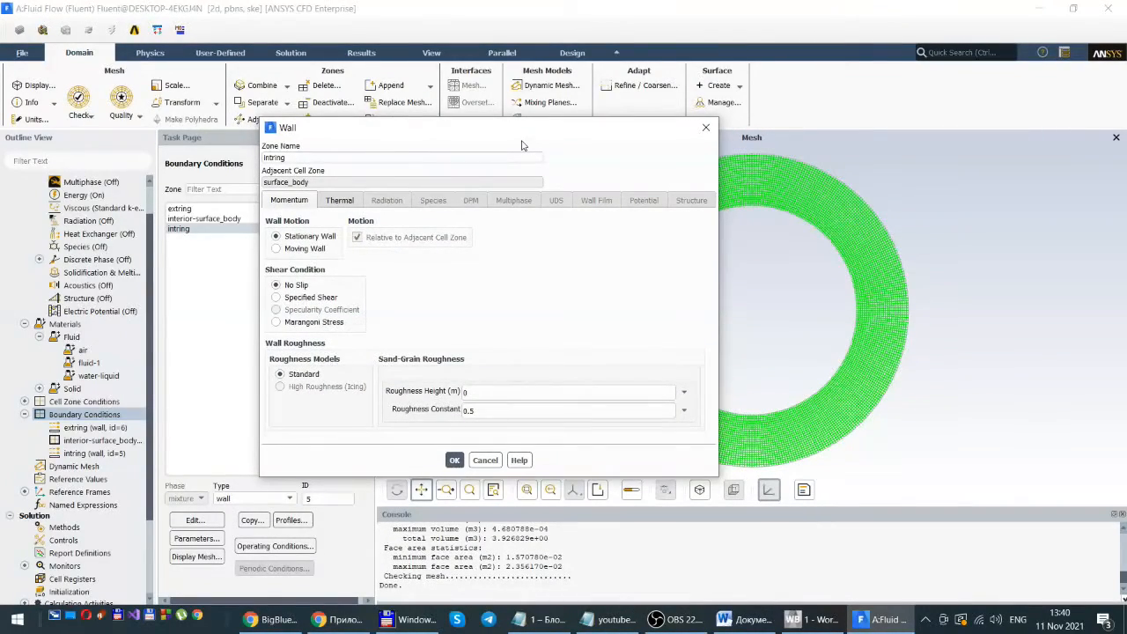
{"action": "left_click", "coordinate": [277, 249]}
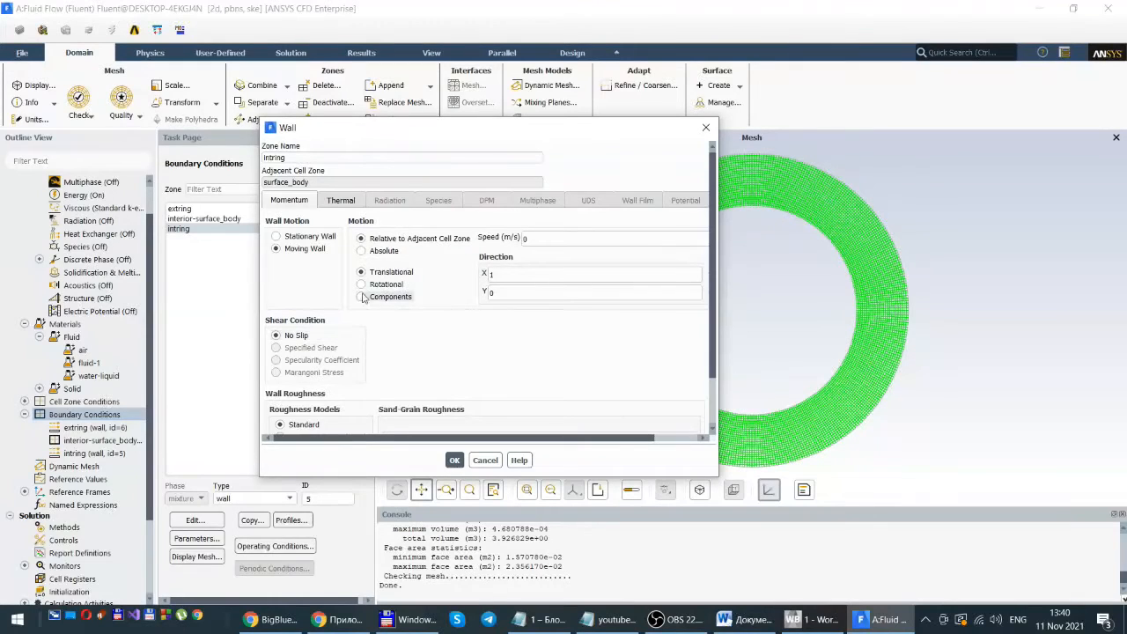
{"action": "left_click", "coordinate": [361, 251]}
{"action": "left_click", "coordinate": [361, 284]}
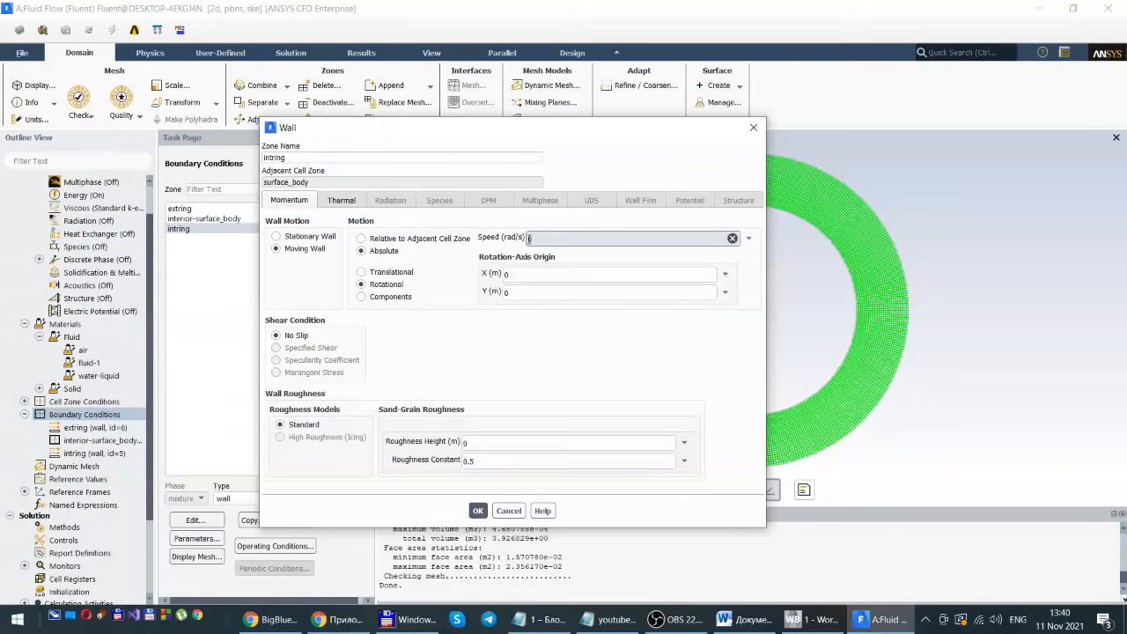
- Set the intring wall's rotational speed to -50 rad/s
{"action": "double_click", "coordinate": [536, 238]}
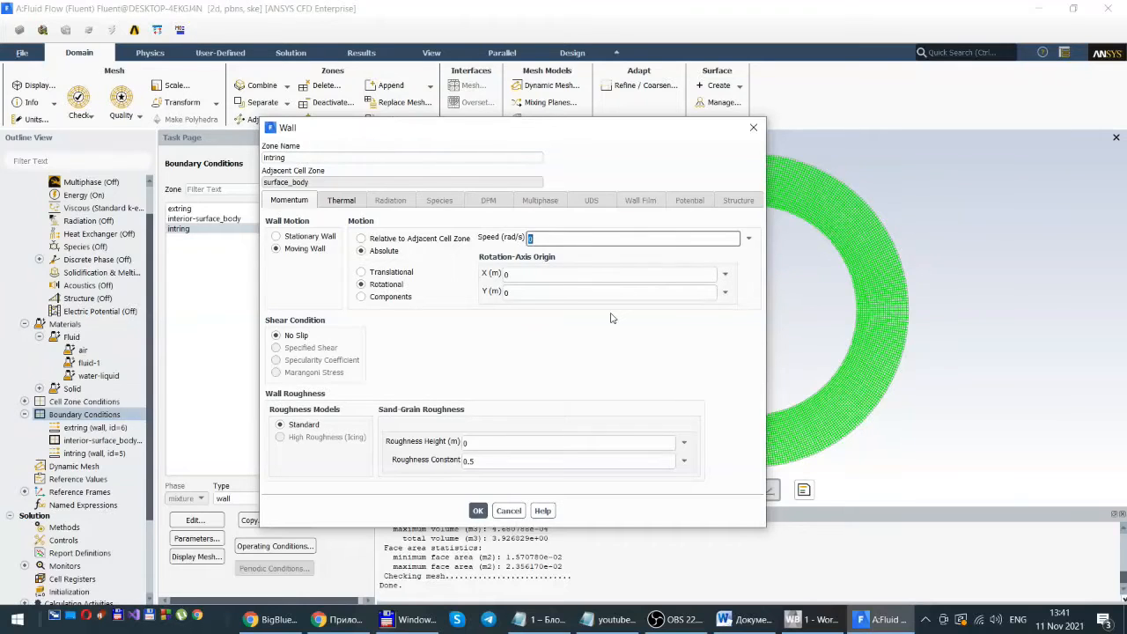
{"action": "type", "text": "-"}
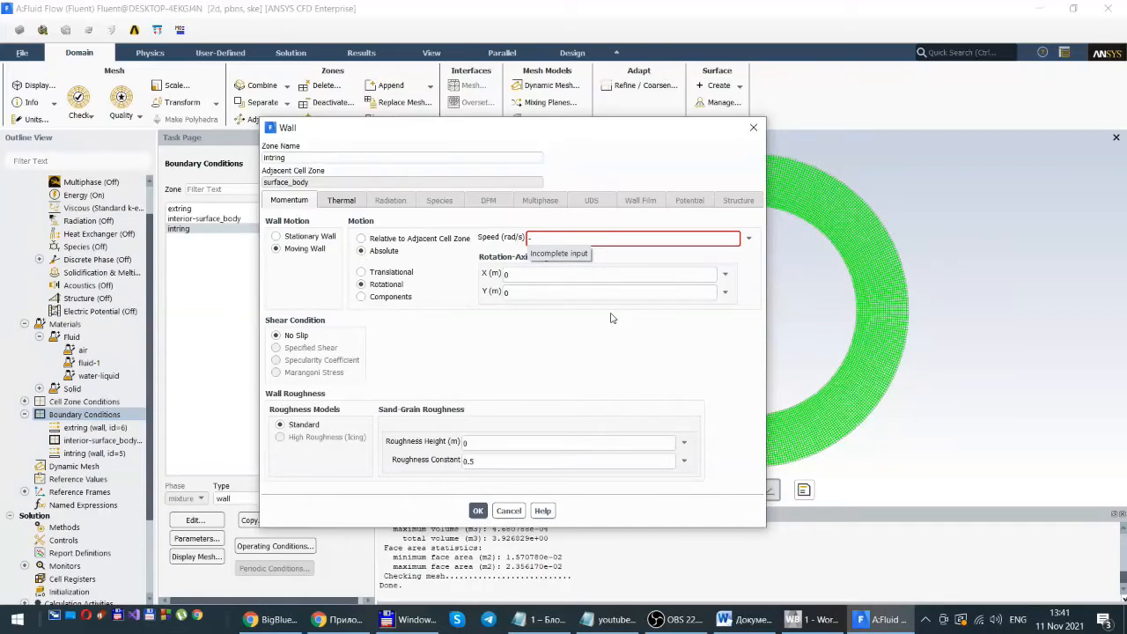
{"action": "type", "text": "5"}
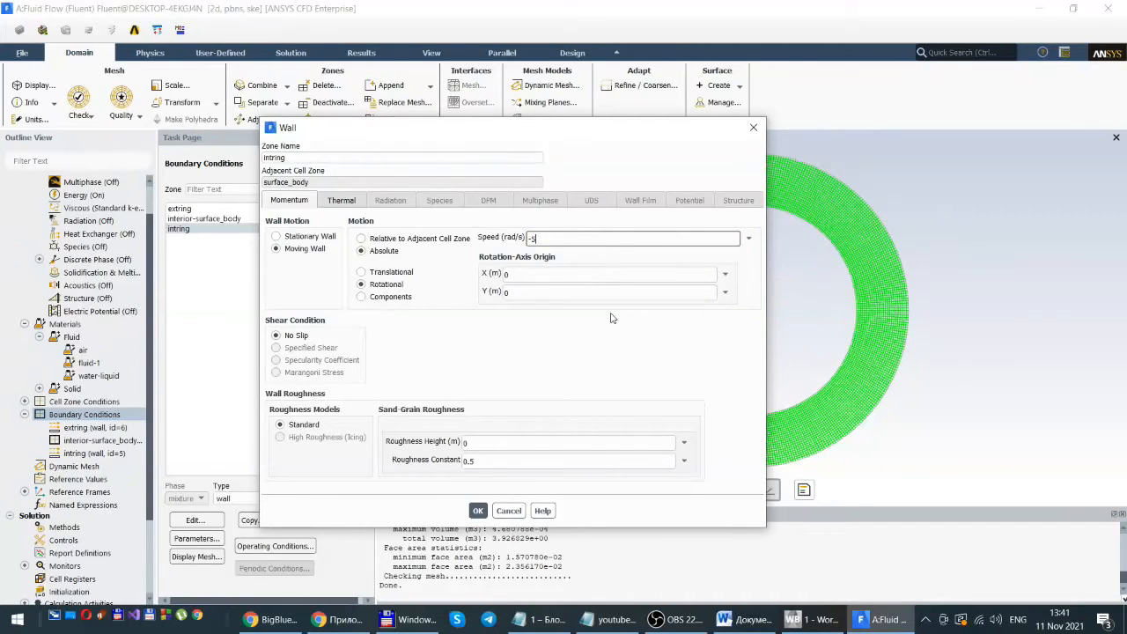
{"action": "type", "text": "0"}
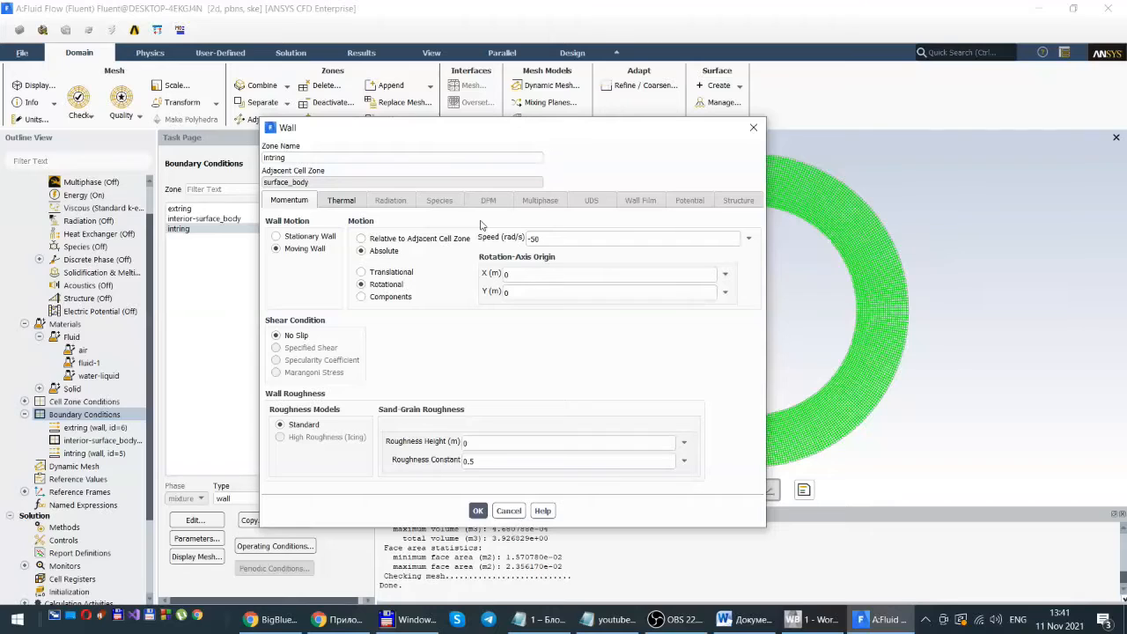
- Switch the intring wall's thermal condition to Temperature at 350 K and apply the wall settings
{"action": "left_click", "coordinate": [340, 203]}
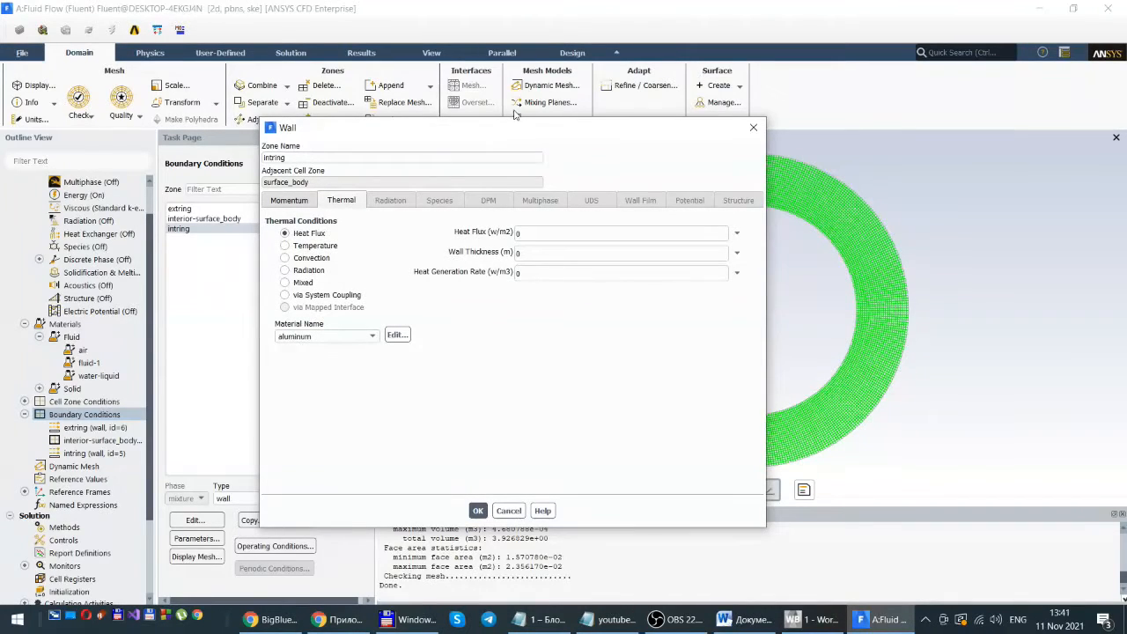
{"action": "left_click_drag", "start_coordinate": [483, 127], "coordinate": [400, 122]}
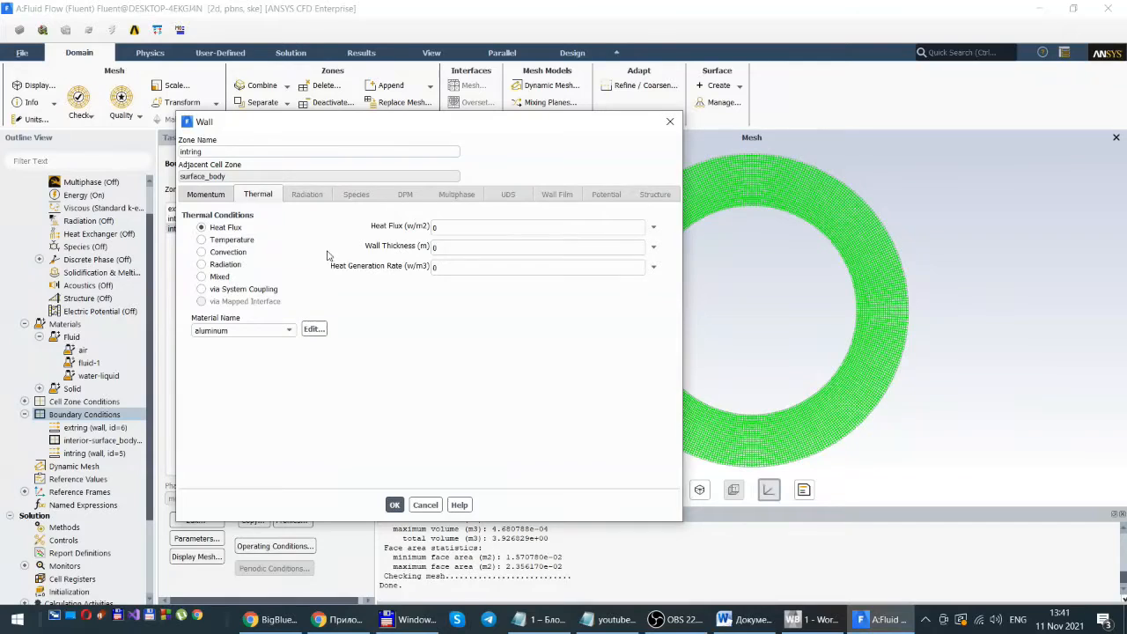
{"action": "left_click", "coordinate": [202, 241]}
{"action": "left_click", "coordinate": [433, 227]}
{"action": "left_click_drag", "start_coordinate": [432, 227], "coordinate": [448, 226]}
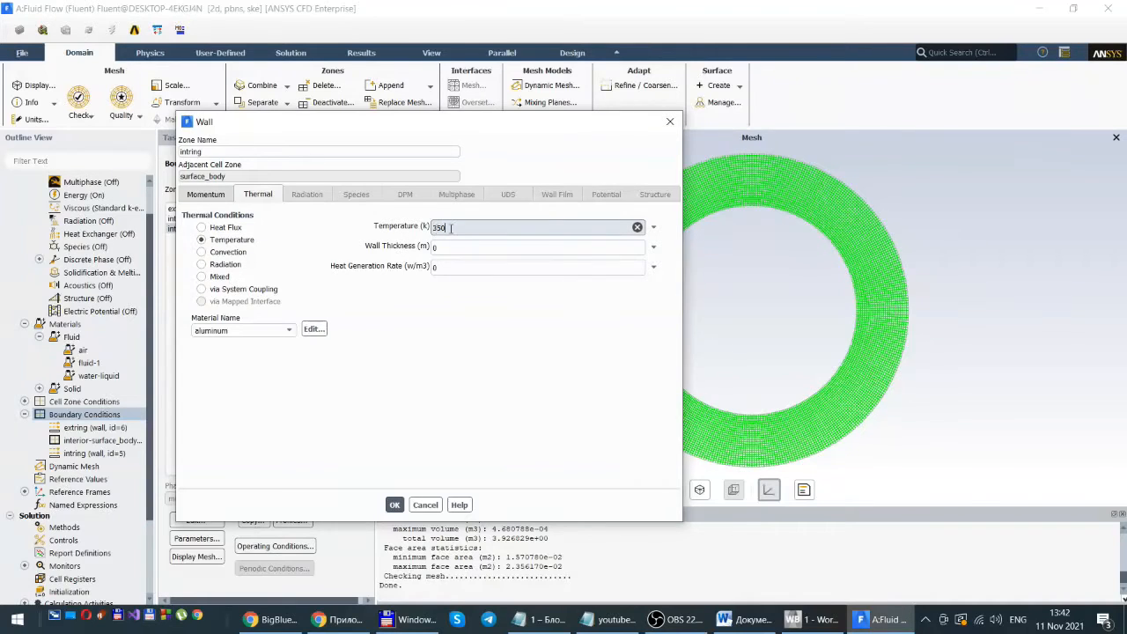
{"action": "left_click", "coordinate": [394, 505]}
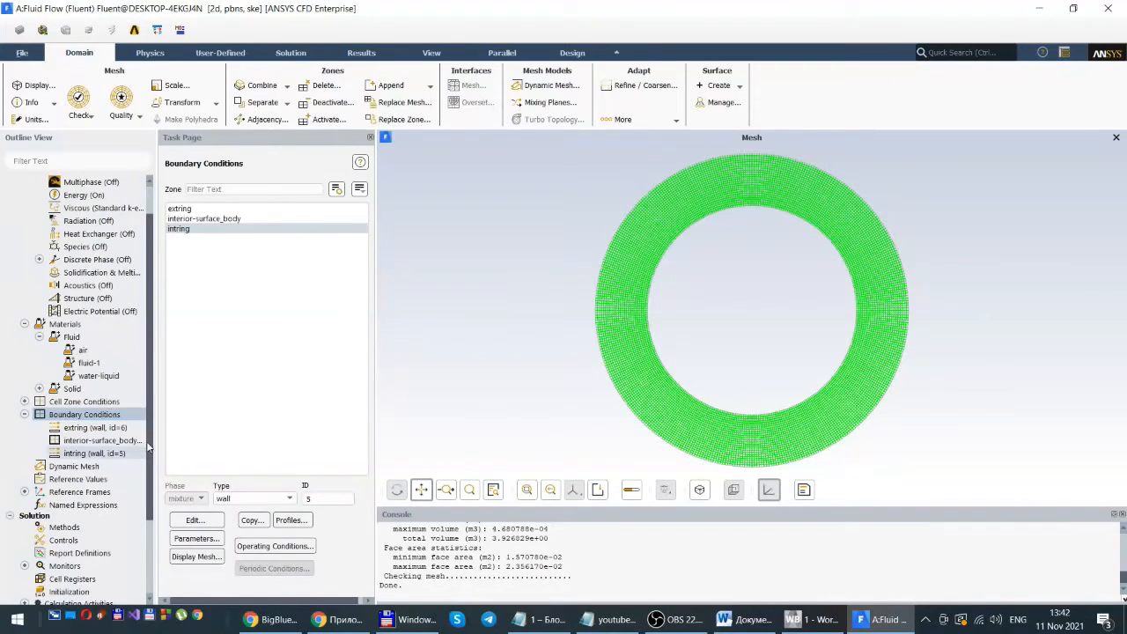
- Check the solution methods, including the pressure-velocity coupling scheme and spatial discretization
{"action": "scroll", "coordinate": [152, 450], "scroll_direction": "down", "scroll_amount": 1}
{"action": "scroll", "coordinate": [152, 450], "scroll_direction": "down", "scroll_amount": 2}
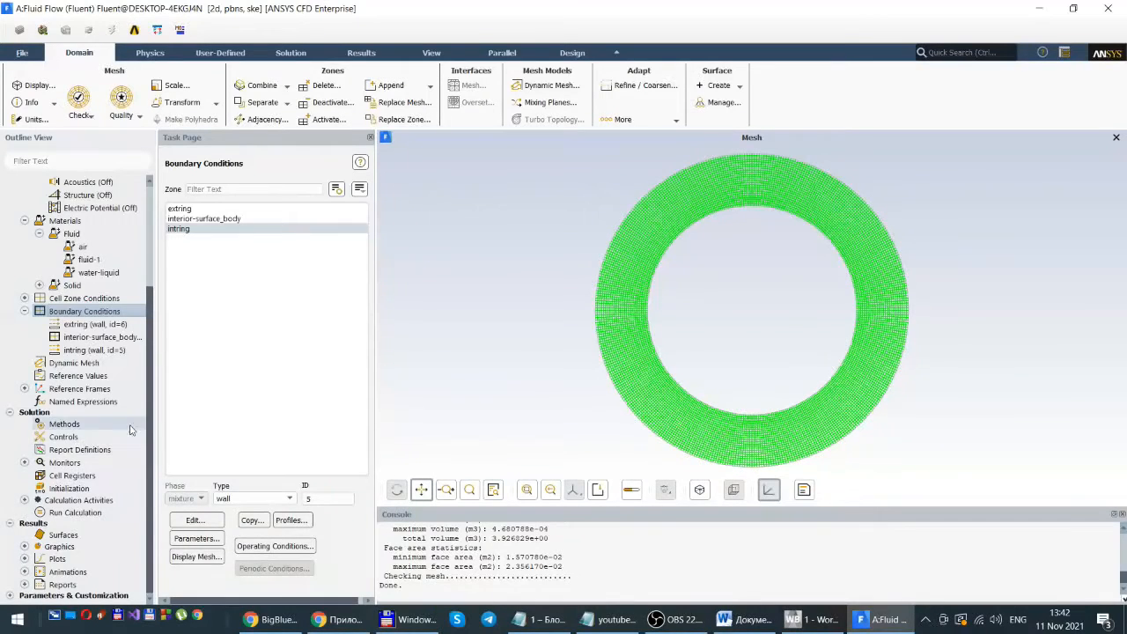
{"action": "left_click", "coordinate": [65, 424]}
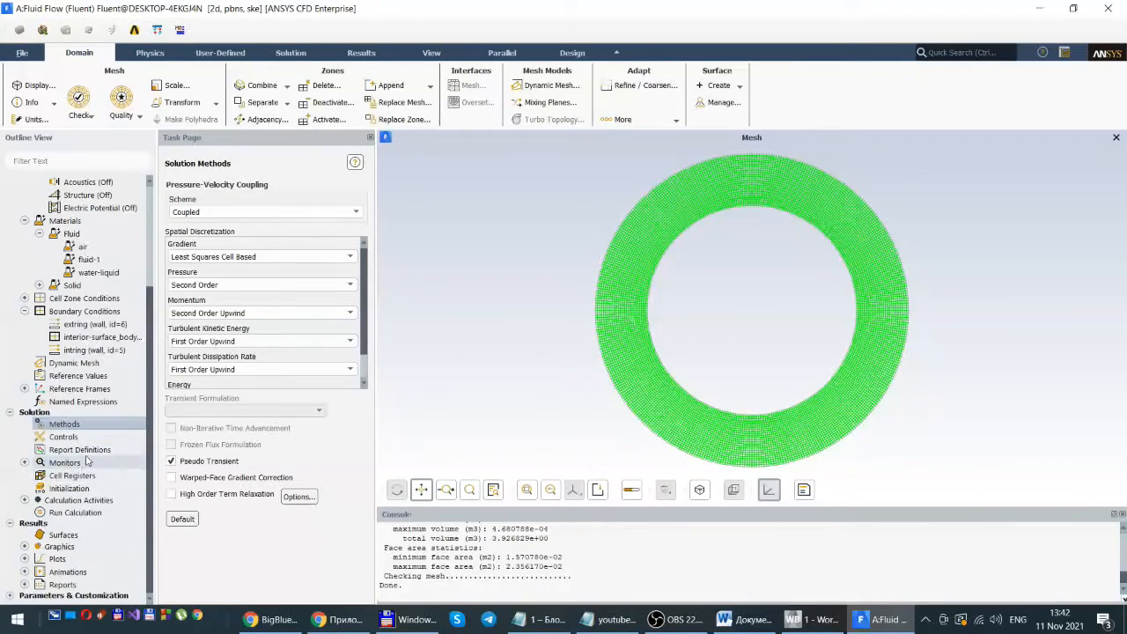
- Open the residual monitor settings and review the absolute convergence criteria of all equations
{"action": "left_click", "coordinate": [25, 463]}
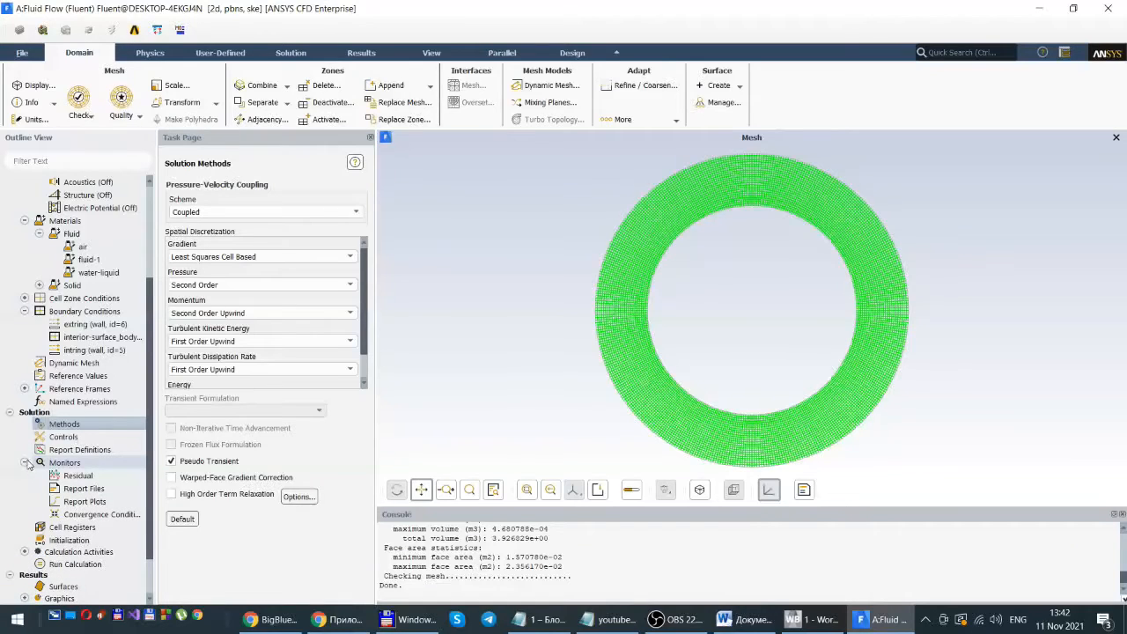
{"action": "left_click", "coordinate": [76, 477]}
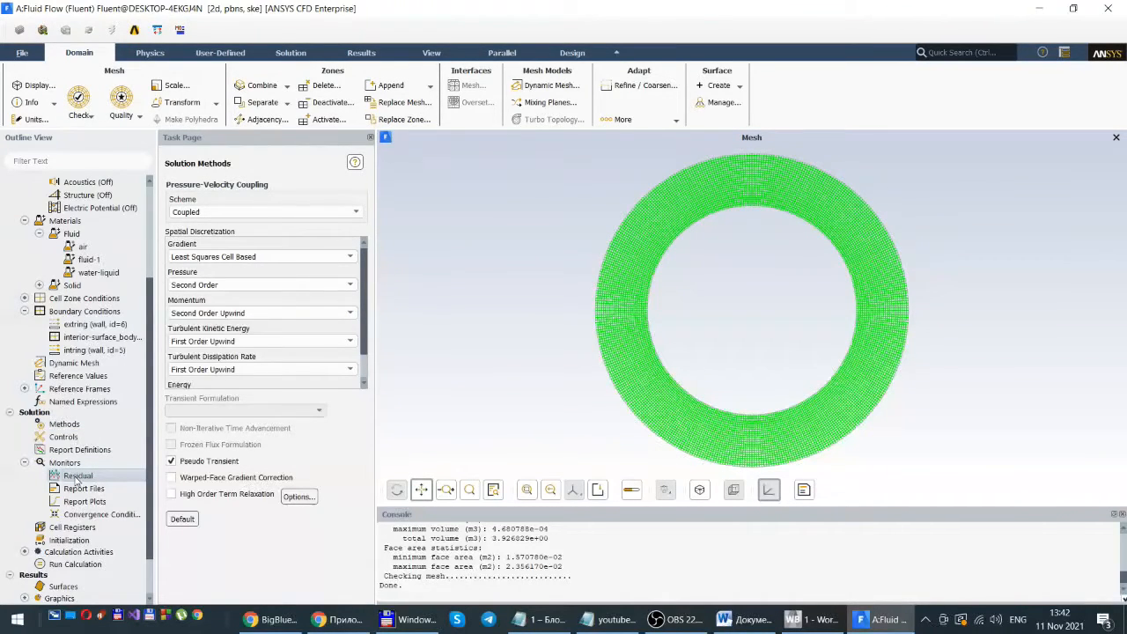
{"action": "double_click", "coordinate": [76, 477]}
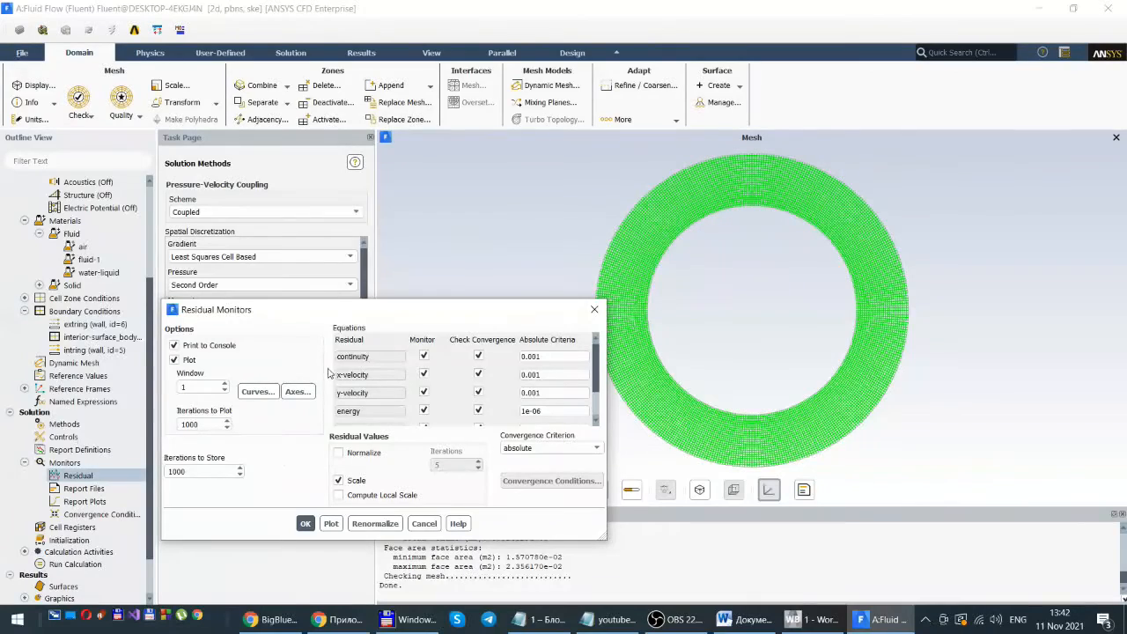
{"action": "left_click_drag", "start_coordinate": [333, 302], "coordinate": [430, 155]}
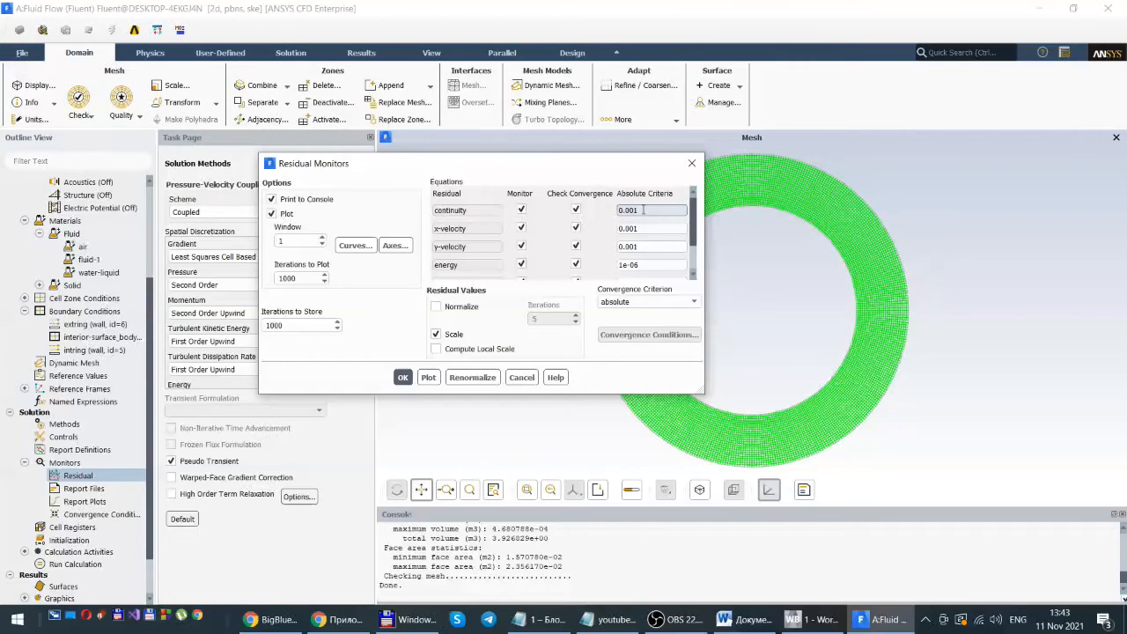
{"action": "left_click", "coordinate": [694, 275]}
{"action": "left_click", "coordinate": [694, 275]}
{"action": "left_click", "coordinate": [694, 274]}
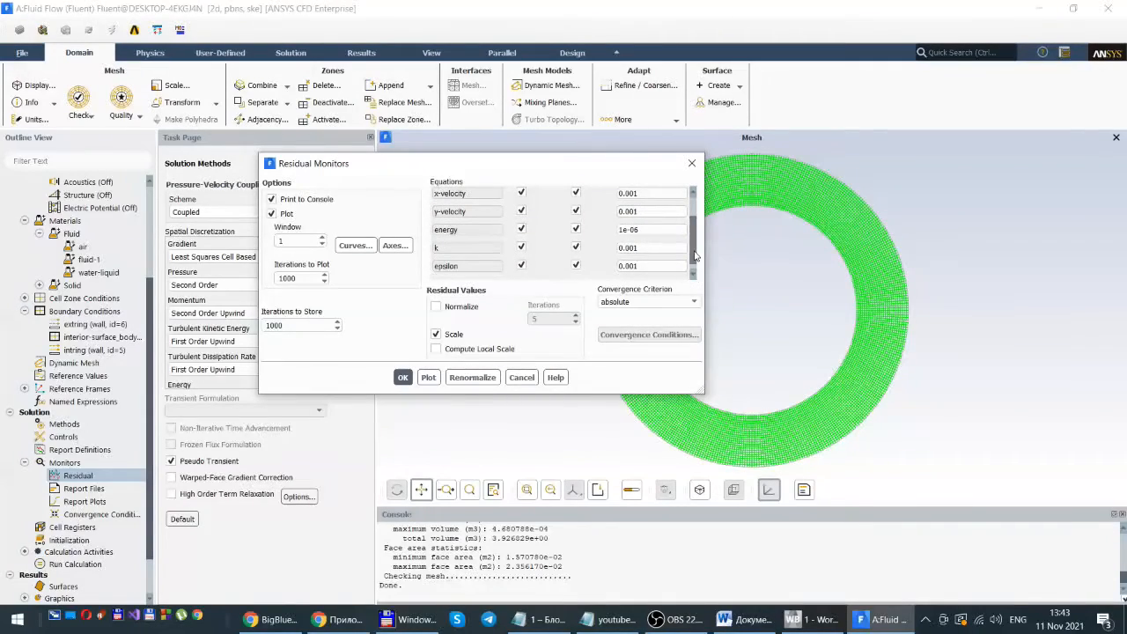
{"action": "scroll", "coordinate": [695, 231], "scroll_direction": "up", "scroll_amount": 3}
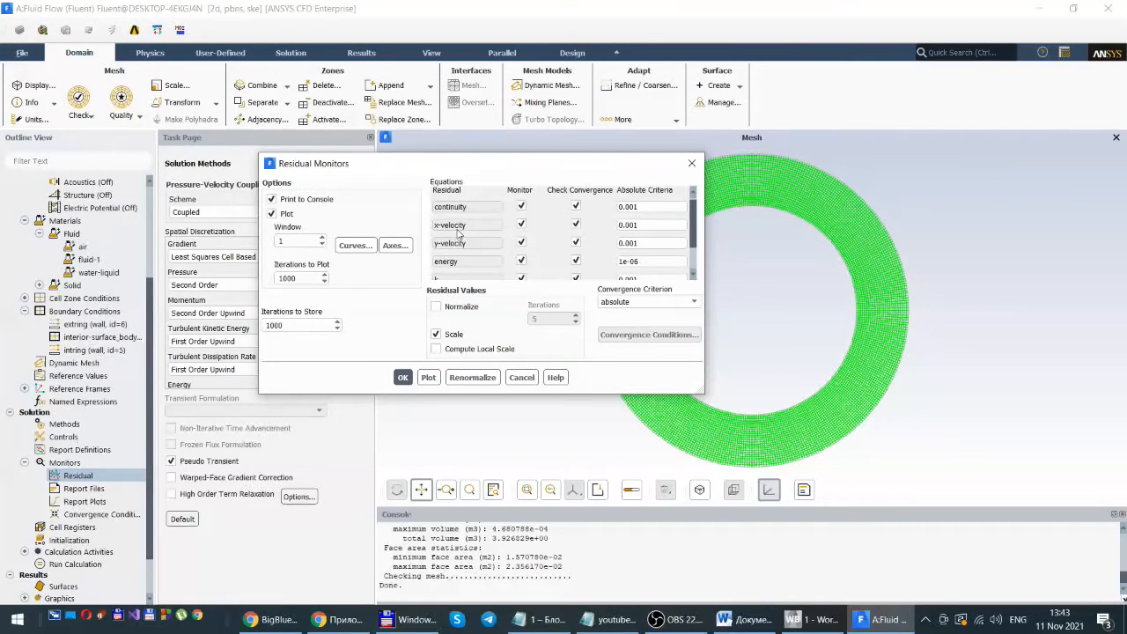
- Set the absolute convergence criteria of x-velocity and y-velocity to 0.0001 and apply the residual monitor settings
{"action": "left_click", "coordinate": [629, 226]}
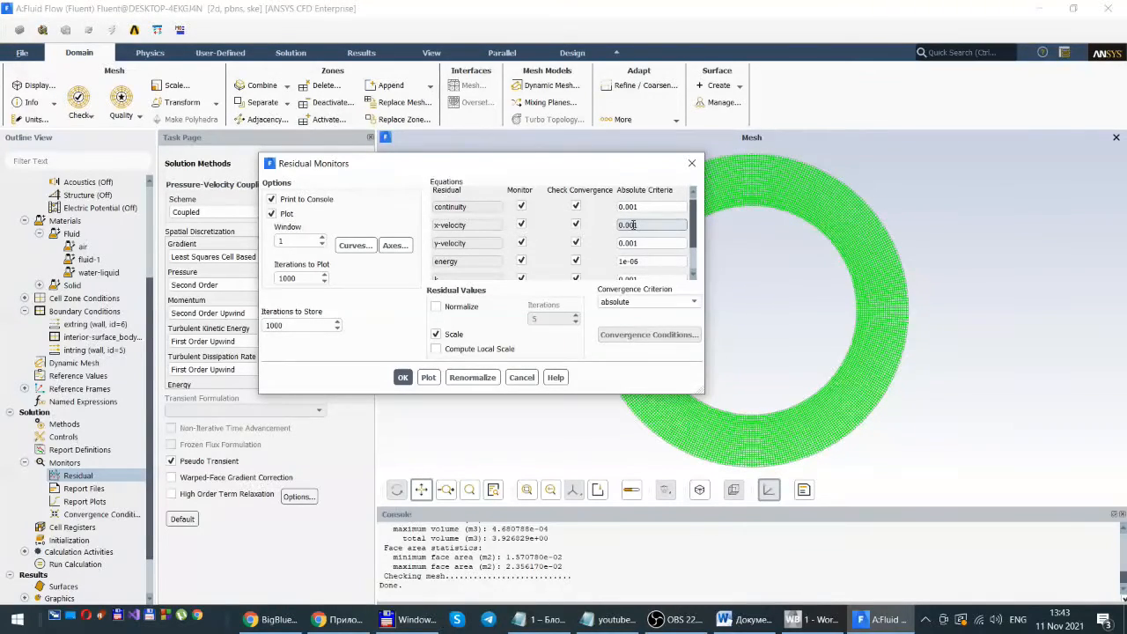
{"action": "type", "text": "0"}
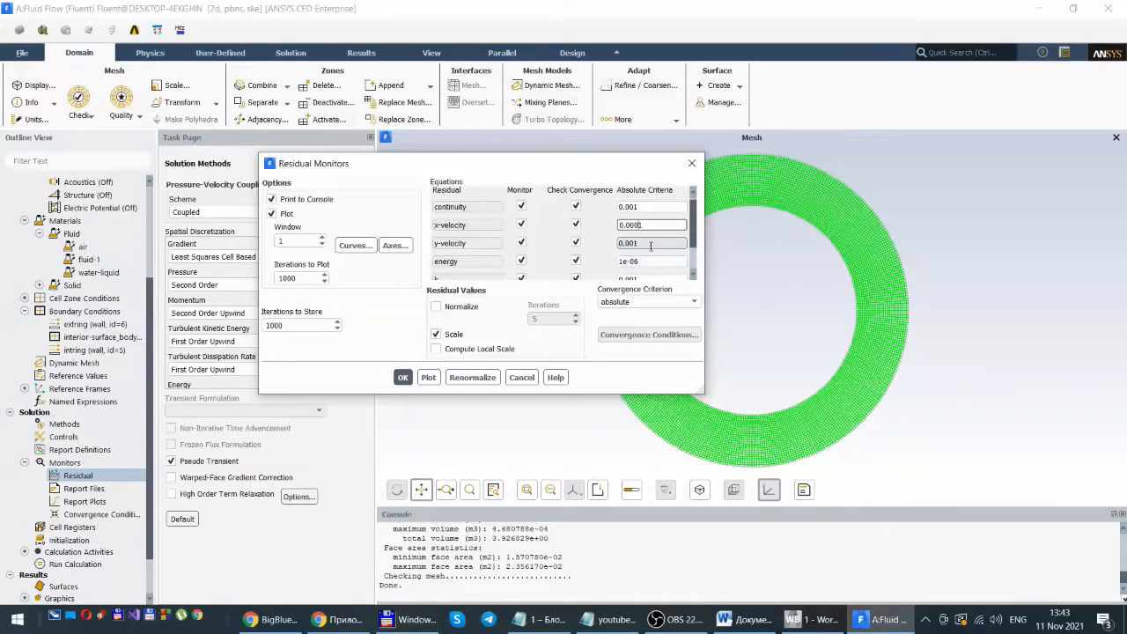
{"action": "left_click", "coordinate": [632, 243]}
{"action": "type", "text": "0"}
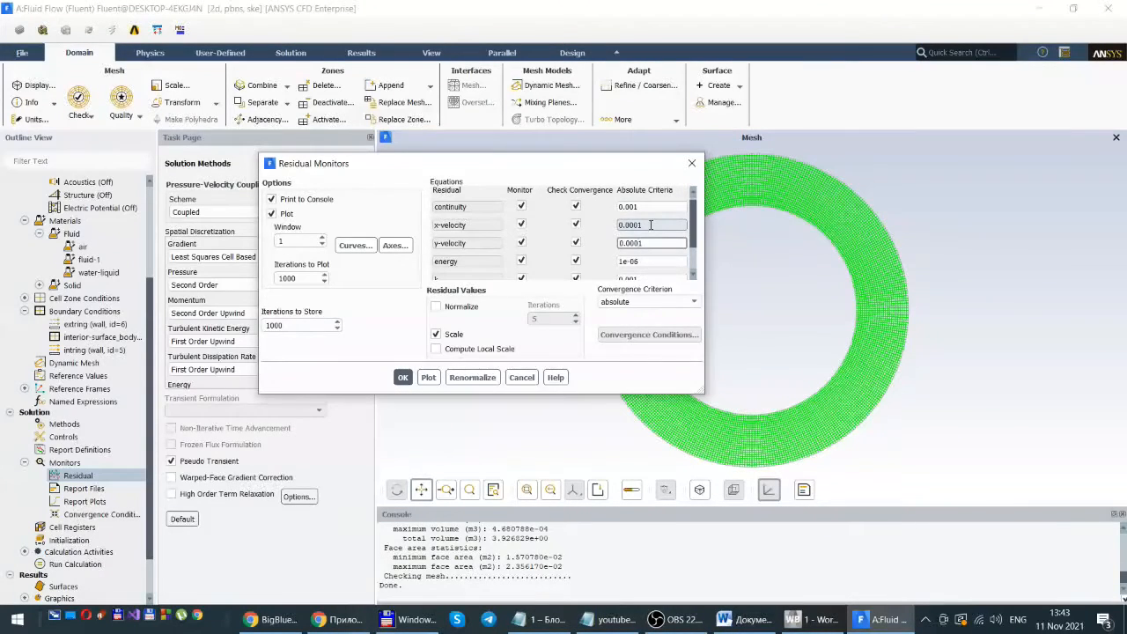
{"action": "mouse_move", "coordinate": [694, 220]}
{"action": "left_mouse_down"}
{"action": "mouse_move", "coordinate": [697, 256]}
{"action": "mouse_move", "coordinate": [695, 201]}
{"action": "left_mouse_up"}
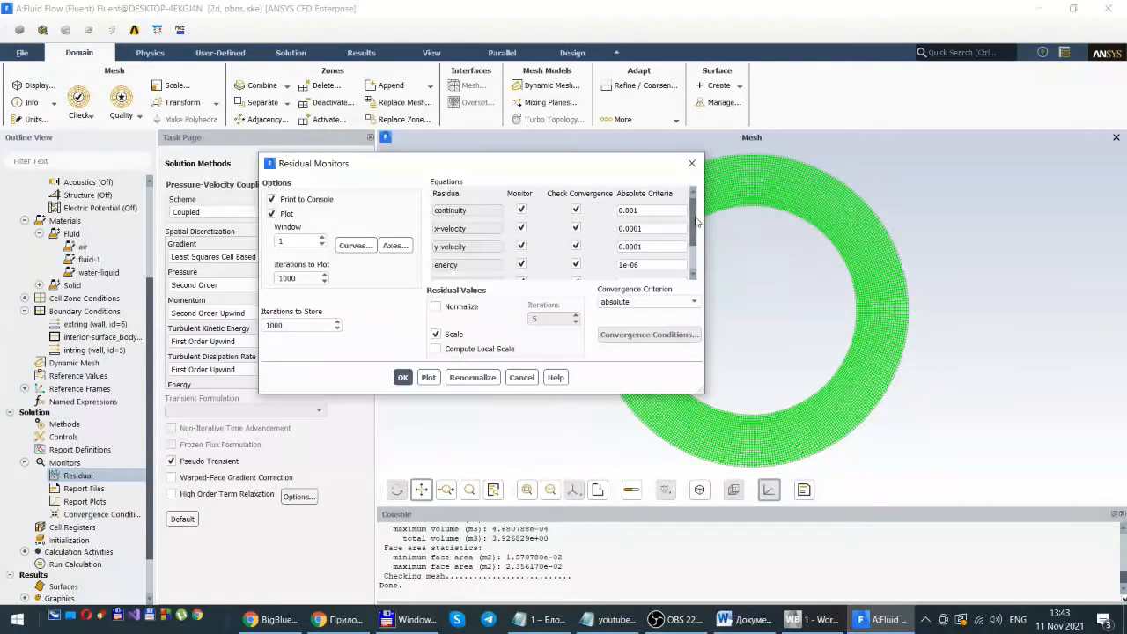
{"action": "left_click", "coordinate": [404, 377]}
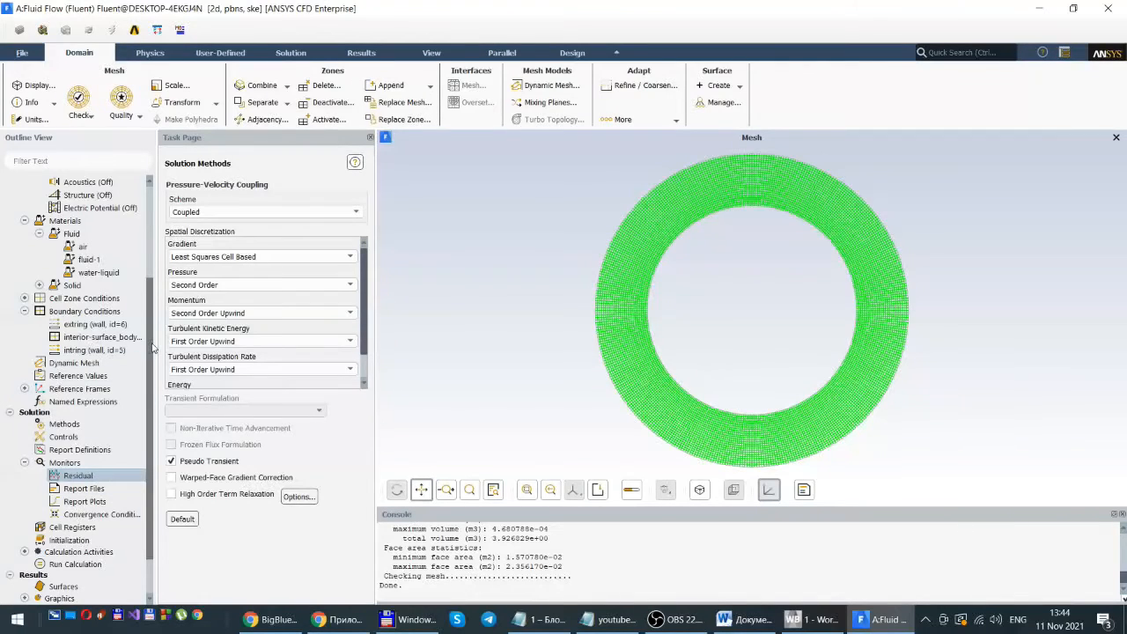
- Initialize the solution with Hybrid Initialization
{"action": "scroll", "coordinate": [141, 455], "scroll_direction": "down", "scroll_amount": 1}
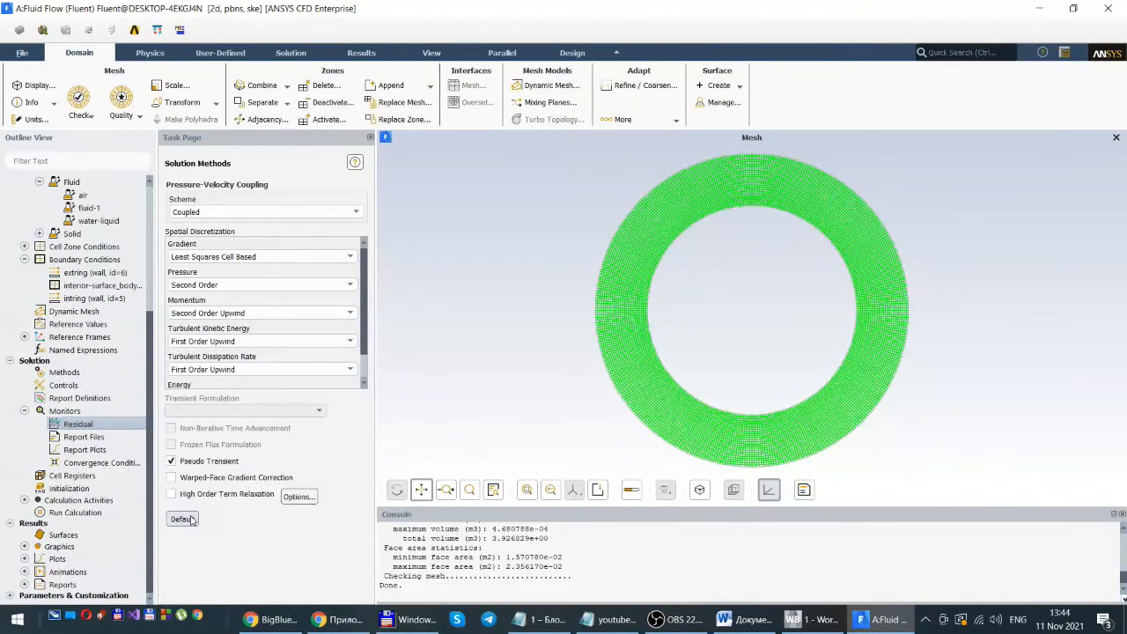
{"action": "left_click", "coordinate": [67, 489]}
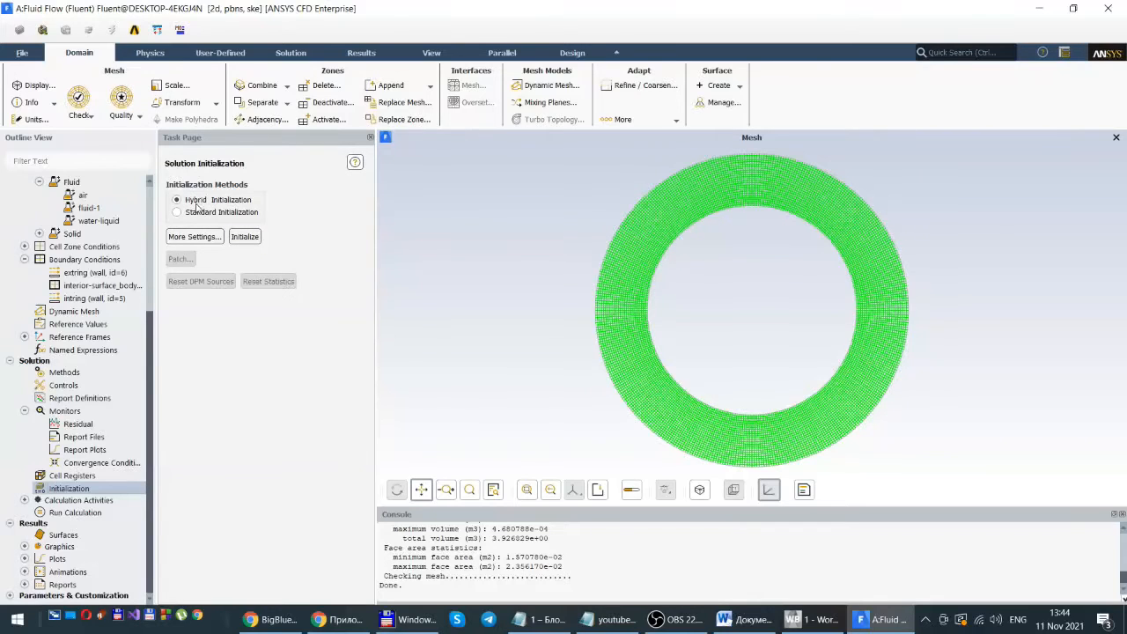
{"action": "left_click", "coordinate": [245, 236]}
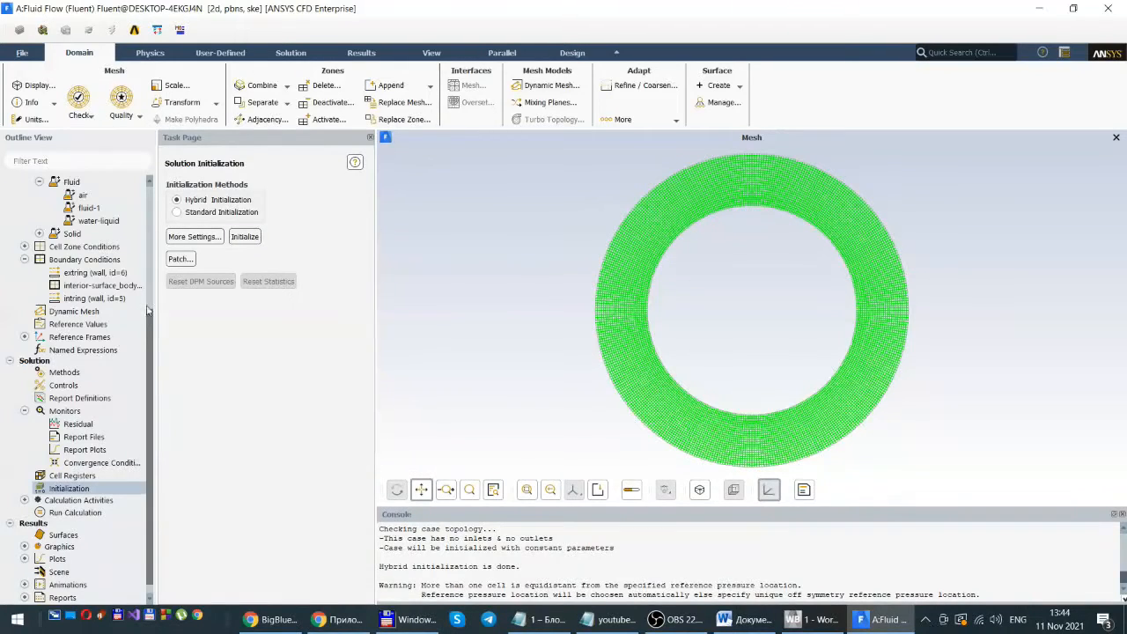
- Run the calculation with 300 iterations and dismiss the completion message
{"action": "scroll", "coordinate": [149, 328], "scroll_direction": "up", "scroll_amount": 4}
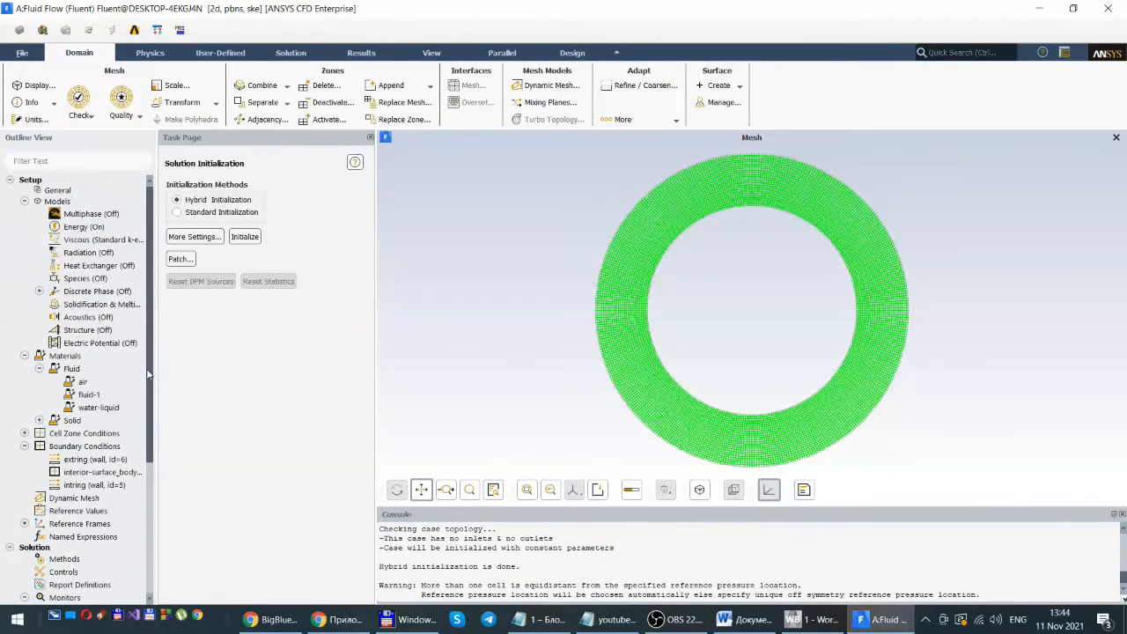
{"action": "scroll", "coordinate": [149, 374], "scroll_direction": "down", "scroll_amount": 2}
{"action": "scroll", "coordinate": [150, 420], "scroll_direction": "down", "scroll_amount": 3}
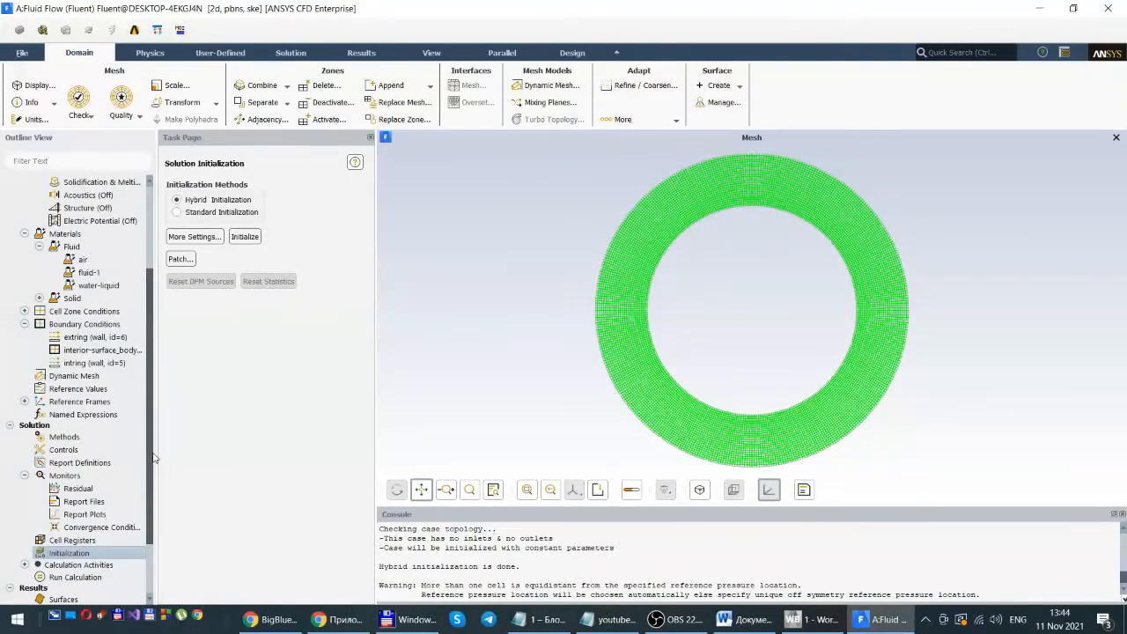
{"action": "scroll", "coordinate": [151, 457], "scroll_direction": "down", "scroll_amount": 3}
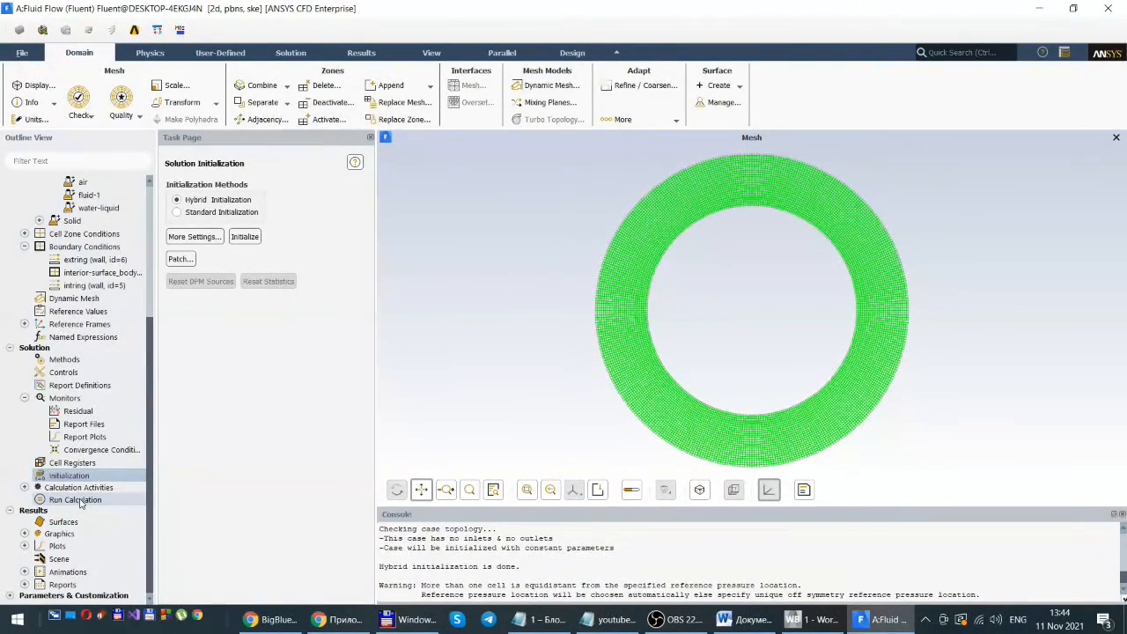
{"action": "double_click", "coordinate": [77, 500]}
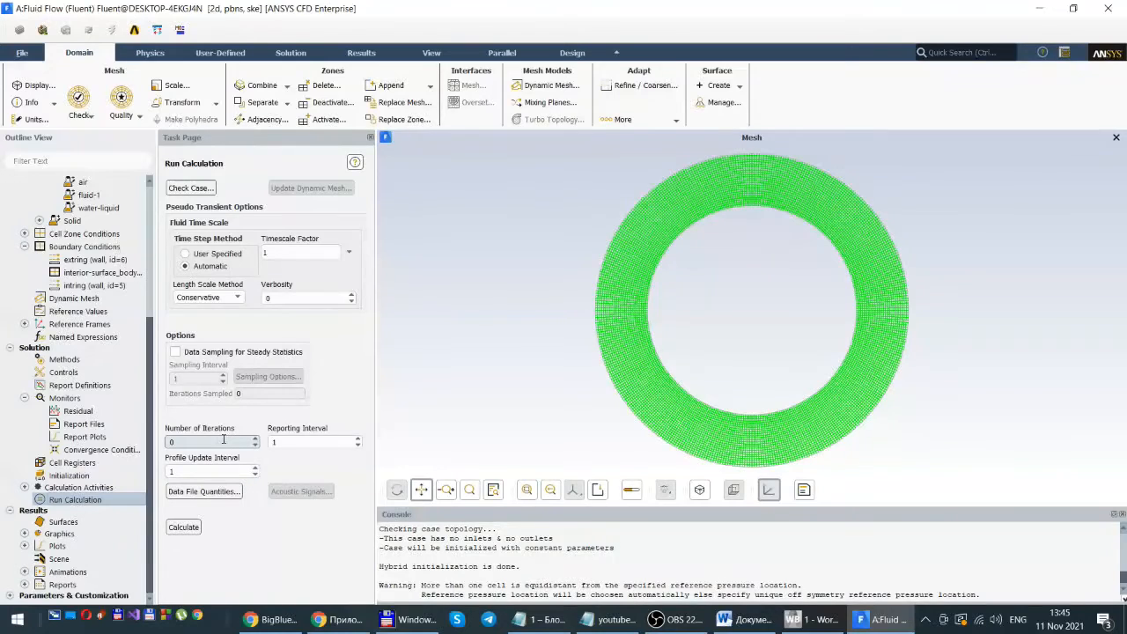
{"action": "double_click", "coordinate": [180, 442]}
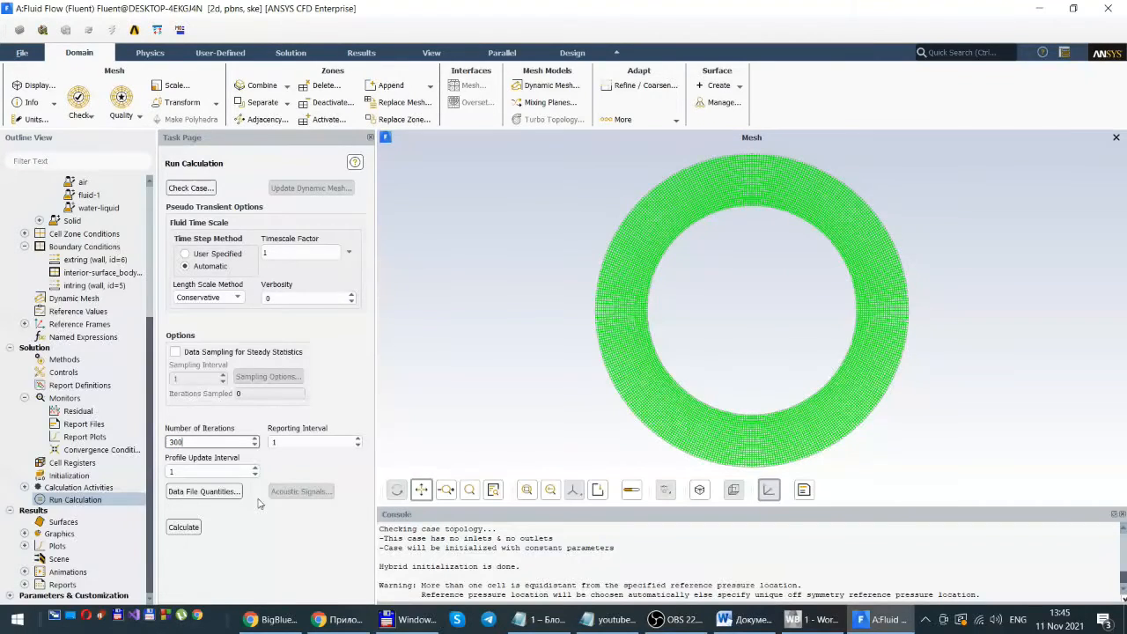
{"action": "left_click", "coordinate": [184, 528]}
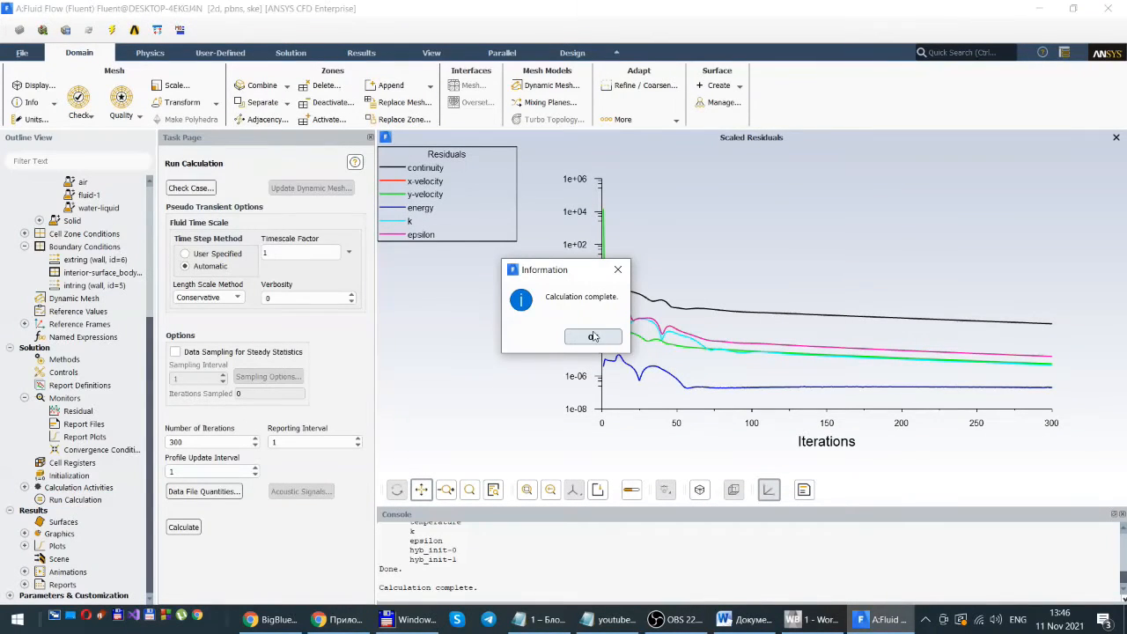
{"action": "left_click", "coordinate": [594, 336]}
{"action": "left_click", "coordinate": [595, 338]}
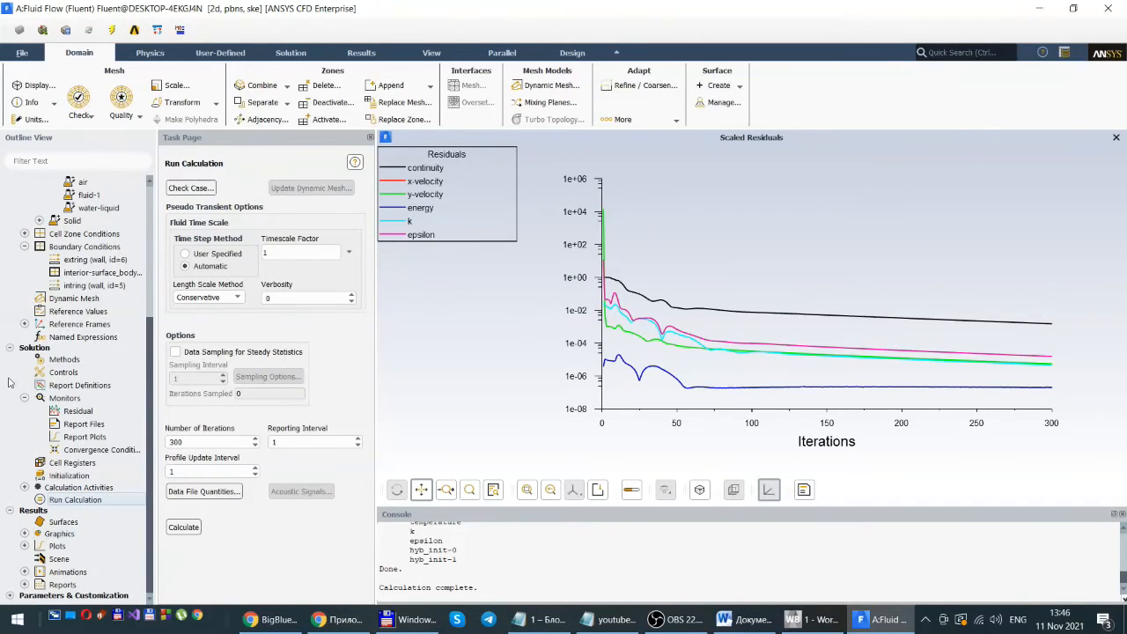
- Collapse the Solution, Models and Setup branches of the outline tree, leaving the Results branch expanded
{"action": "left_click", "coordinate": [9, 348]}
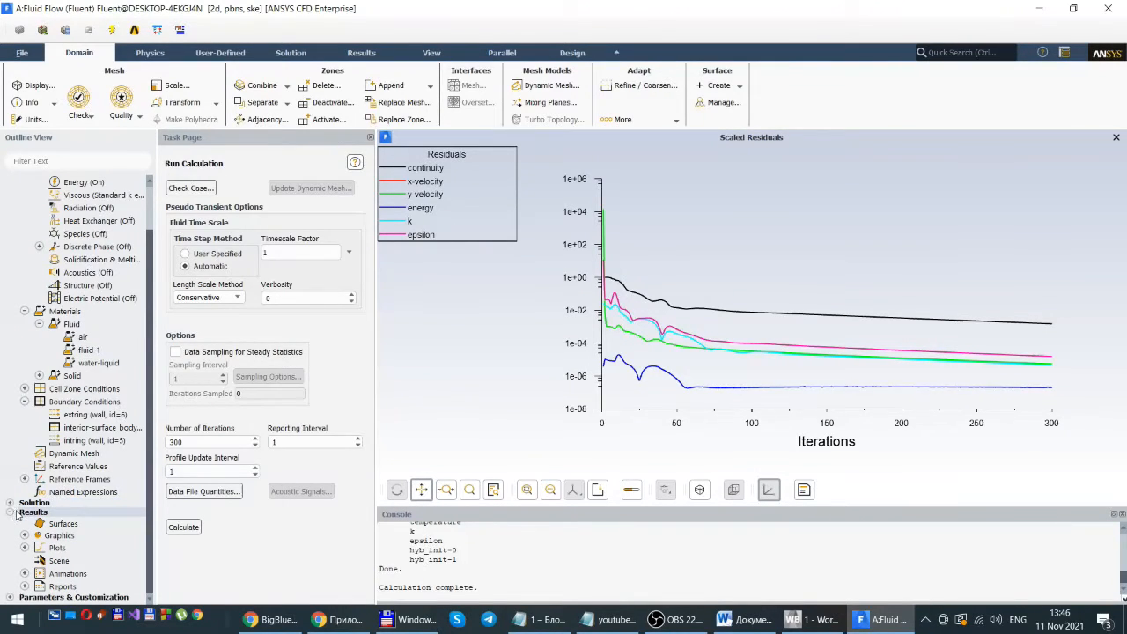
{"action": "scroll", "coordinate": [97, 425], "scroll_direction": "up", "scroll_amount": 2}
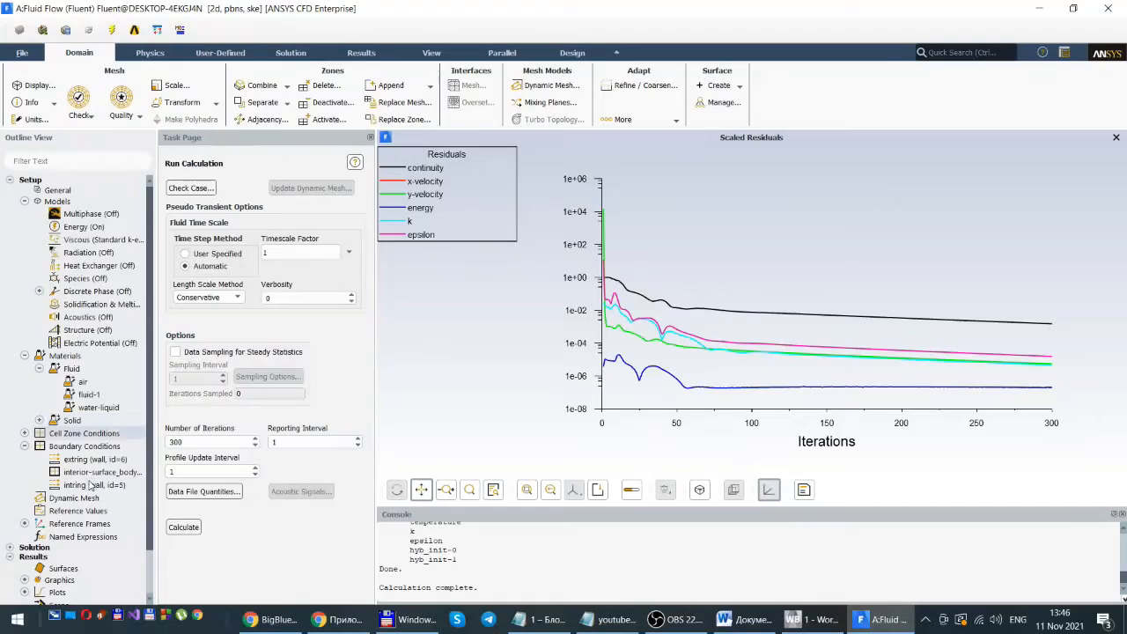
{"action": "left_click", "coordinate": [25, 201]}
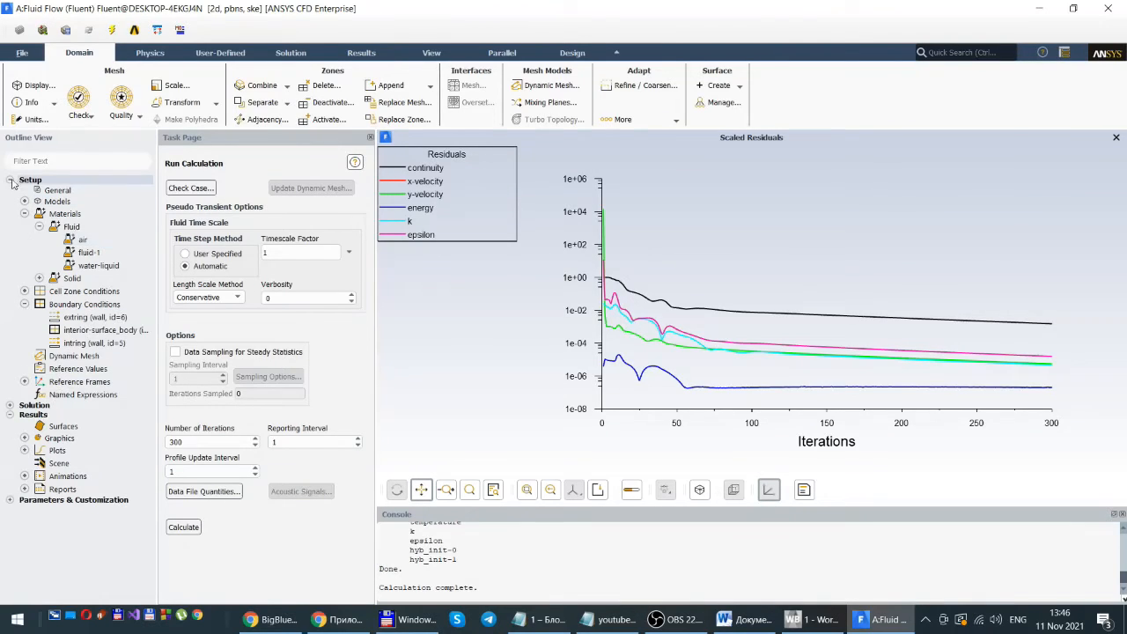
{"action": "left_click", "coordinate": [11, 180]}
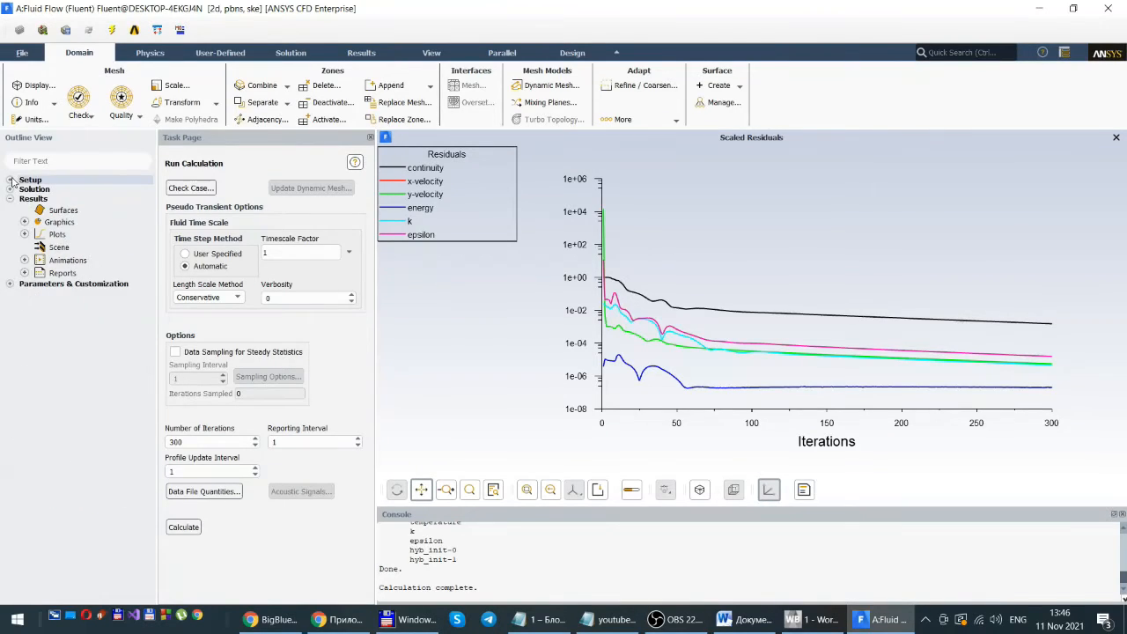
- Create a filled contour plot of velocity showing the X Velocity component and display it
{"action": "left_click", "coordinate": [25, 222]}
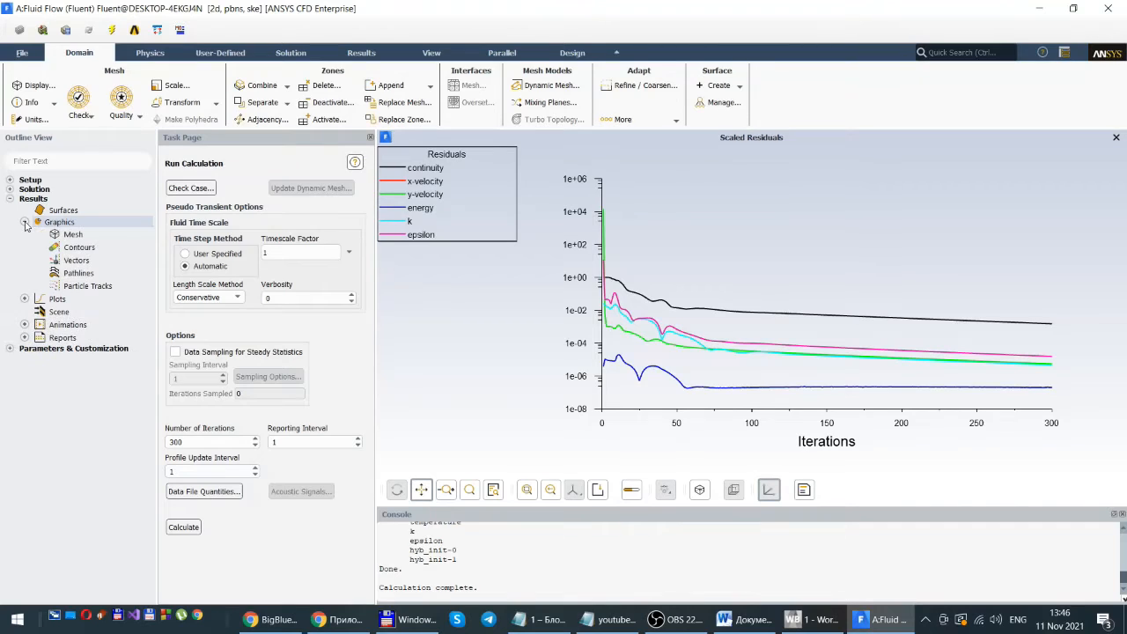
{"action": "double_click", "coordinate": [81, 249]}
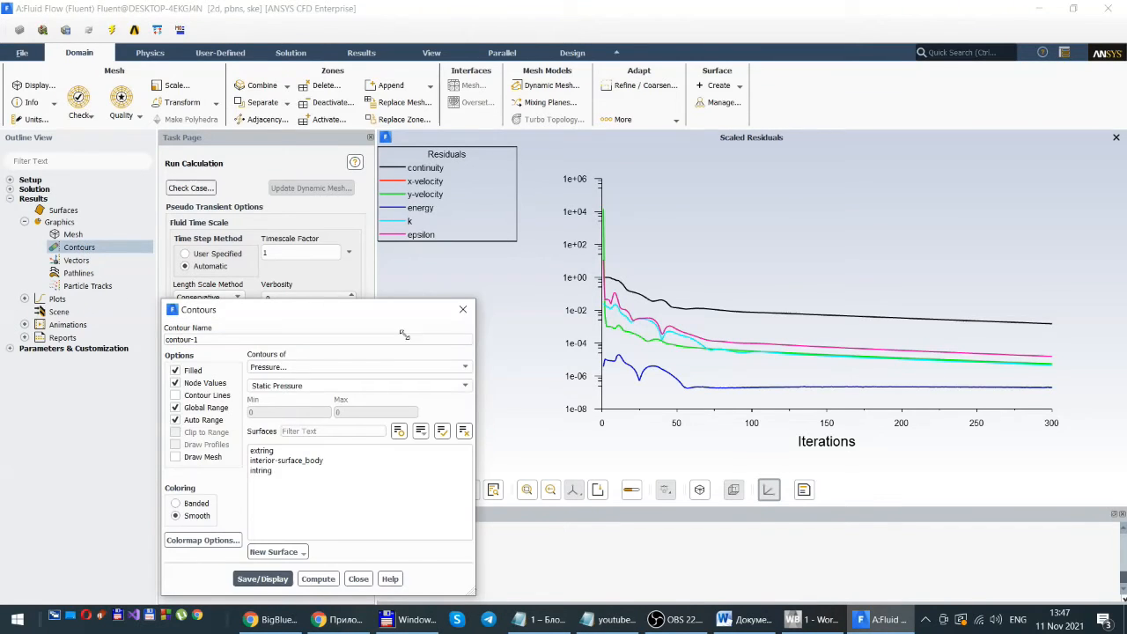
{"action": "left_click_drag", "start_coordinate": [349, 315], "coordinate": [288, 122]}
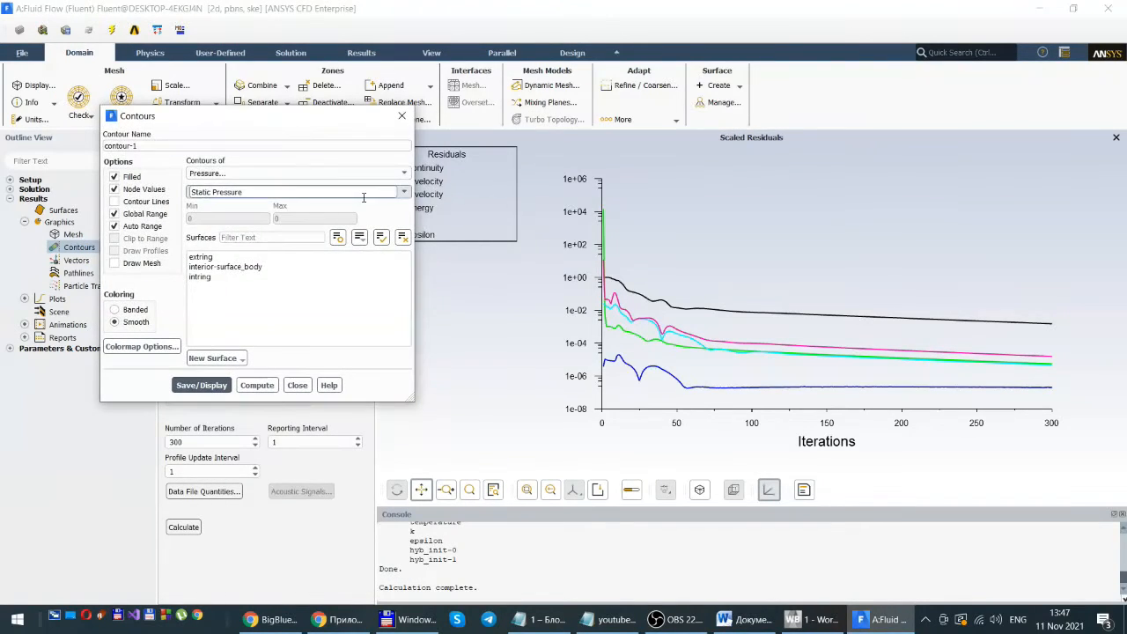
{"action": "left_click", "coordinate": [405, 176]}
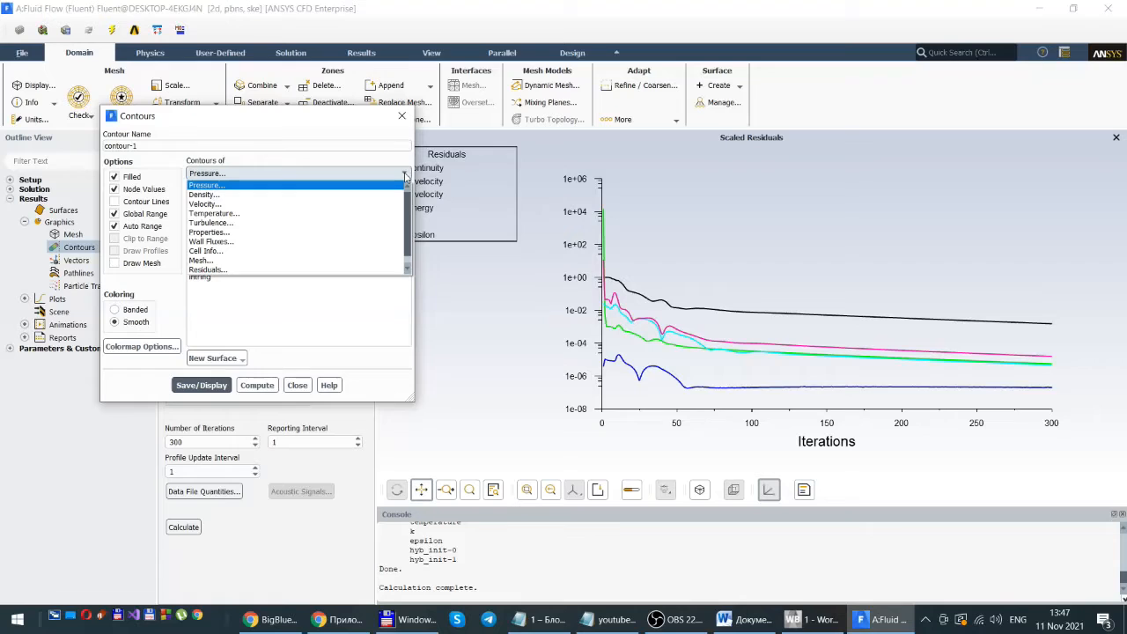
{"action": "left_click", "coordinate": [218, 203]}
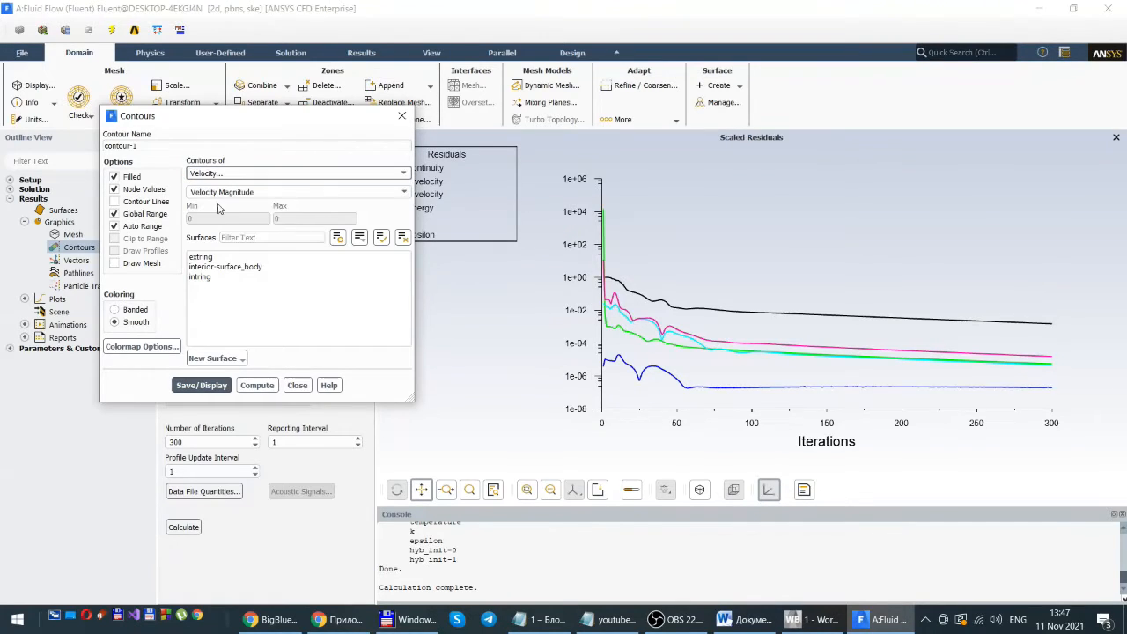
{"action": "left_click", "coordinate": [404, 193]}
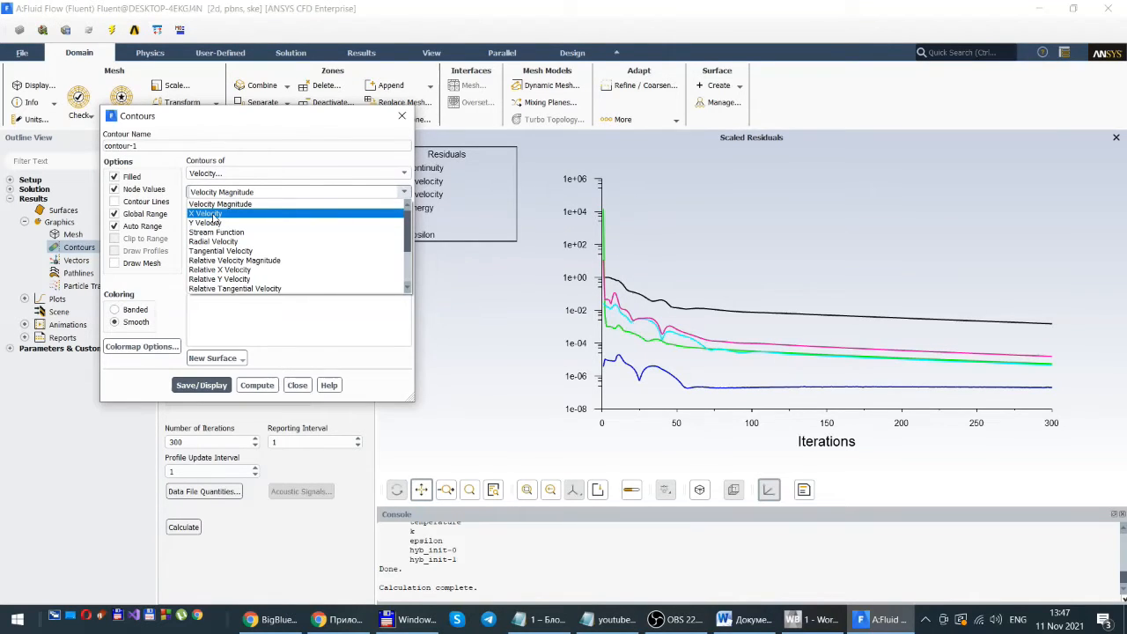
{"action": "left_click", "coordinate": [214, 215]}
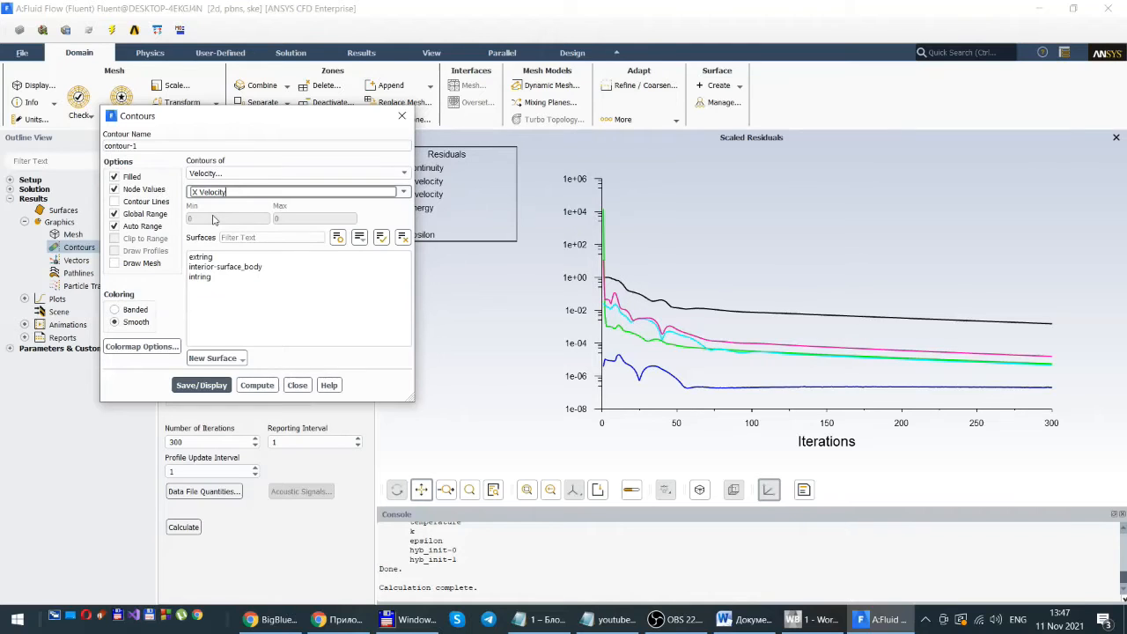
{"action": "left_click", "coordinate": [201, 386]}
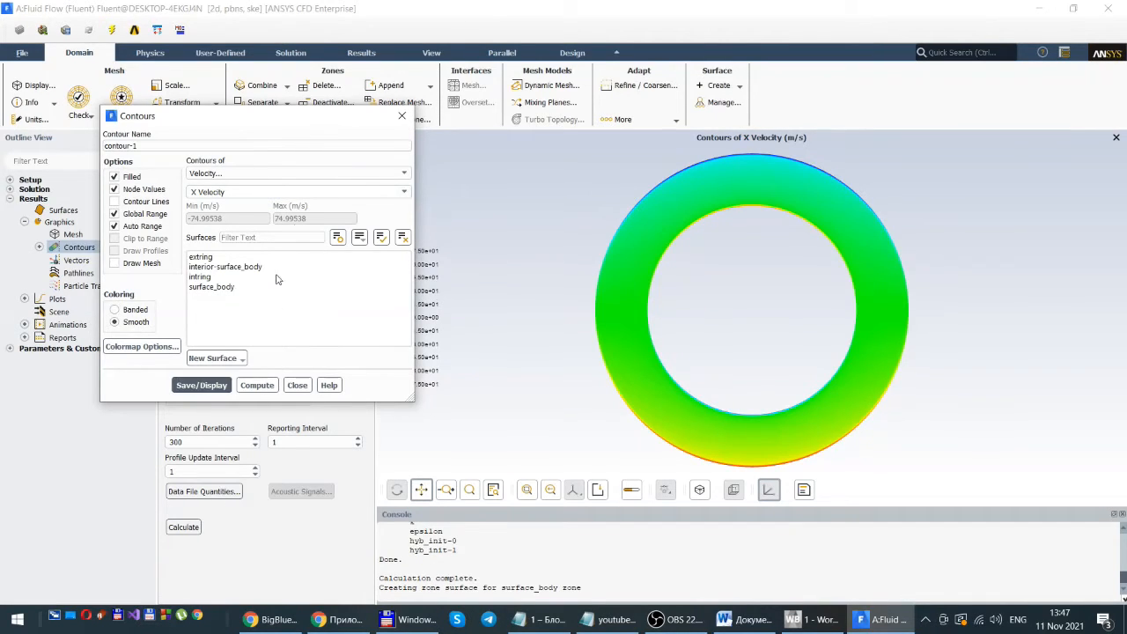
- Move the contour settings clear of the plot and enlarge the X Velocity colour legend
{"action": "left_click_drag", "start_coordinate": [296, 122], "coordinate": [246, 159]}
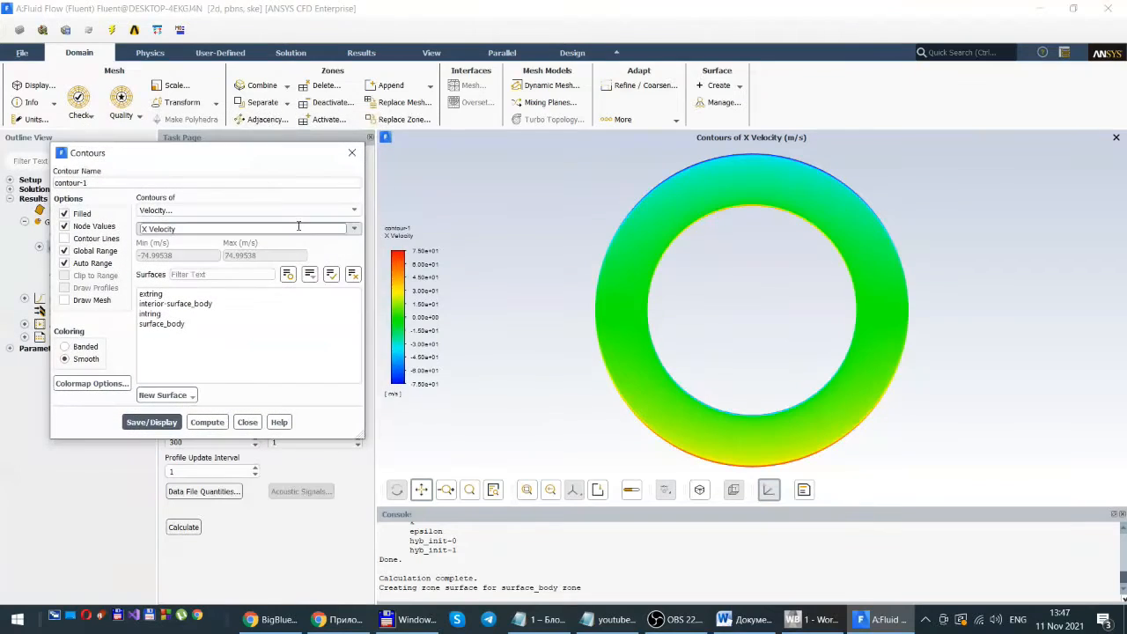
{"action": "left_click", "coordinate": [419, 308]}
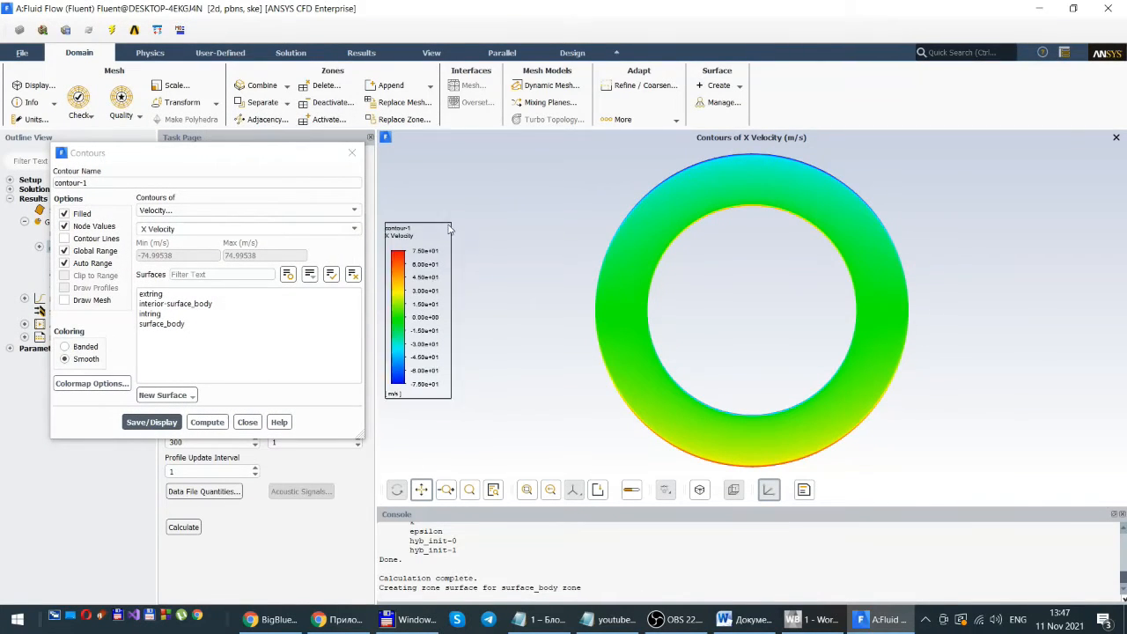
{"action": "left_click_drag", "start_coordinate": [448, 229], "coordinate": [495, 206]}
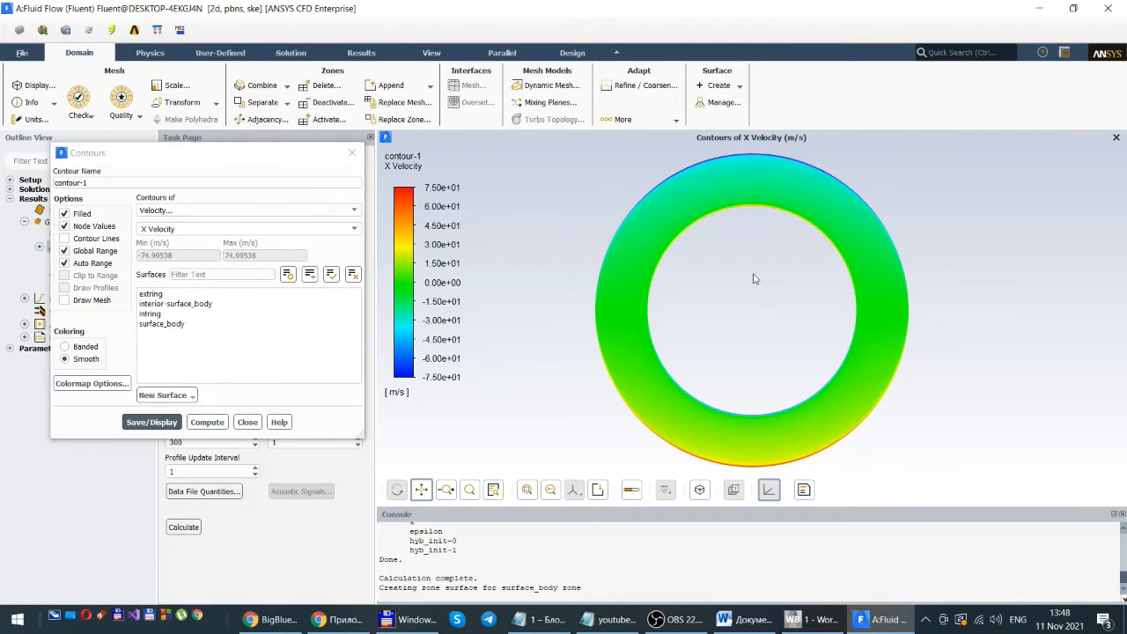
- Examine the X Velocity distribution along the inner and outer ring walls, at both the upper and lower parts of the annulus
{"action": "scroll", "coordinate": [748, 230], "scroll_direction": "down", "scroll_amount": 2}
{"action": "scroll", "coordinate": [746, 225], "scroll_direction": "up", "scroll_amount": 6}
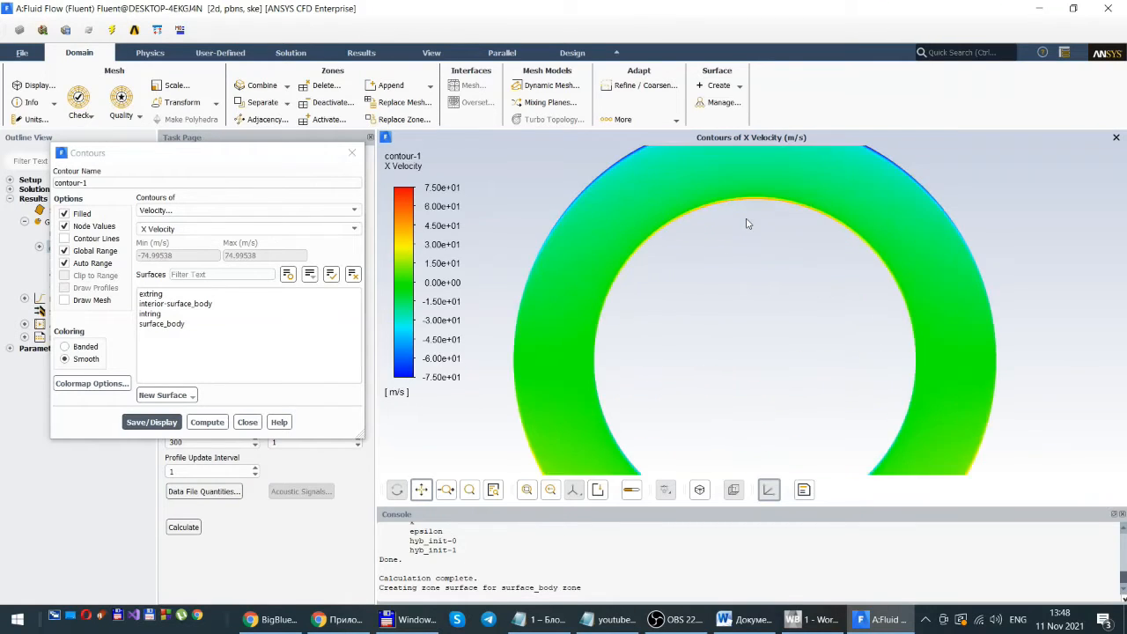
{"action": "scroll", "coordinate": [747, 224], "scroll_direction": "up", "scroll_amount": 1}
{"action": "scroll", "coordinate": [747, 223], "scroll_direction": "down", "scroll_amount": 5}
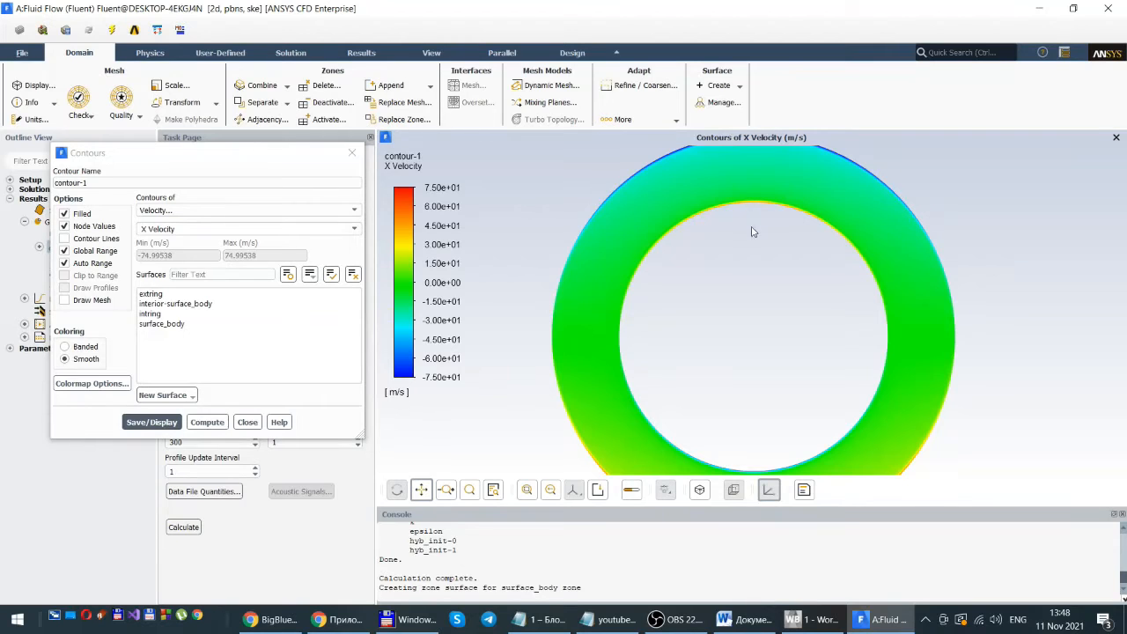
{"action": "scroll", "coordinate": [752, 232], "scroll_direction": "up", "scroll_amount": 1}
{"action": "scroll", "coordinate": [752, 232], "scroll_direction": "down", "scroll_amount": 1}
{"action": "scroll", "coordinate": [752, 233], "scroll_direction": "up", "scroll_amount": 2}
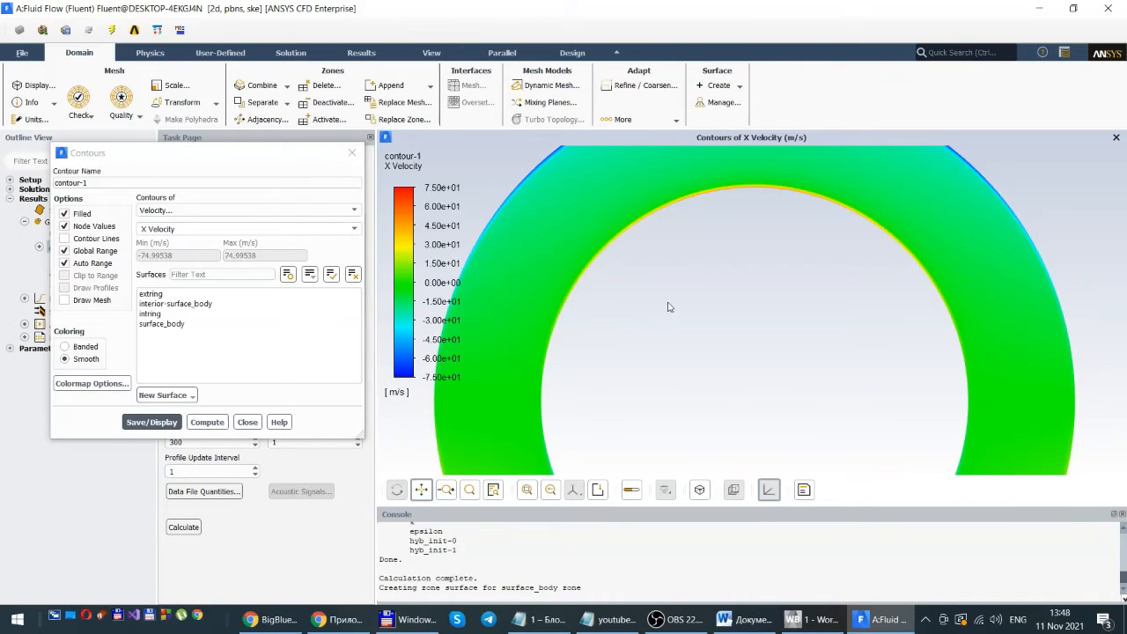
{"action": "scroll", "coordinate": [832, 306], "scroll_direction": "down", "scroll_amount": 5}
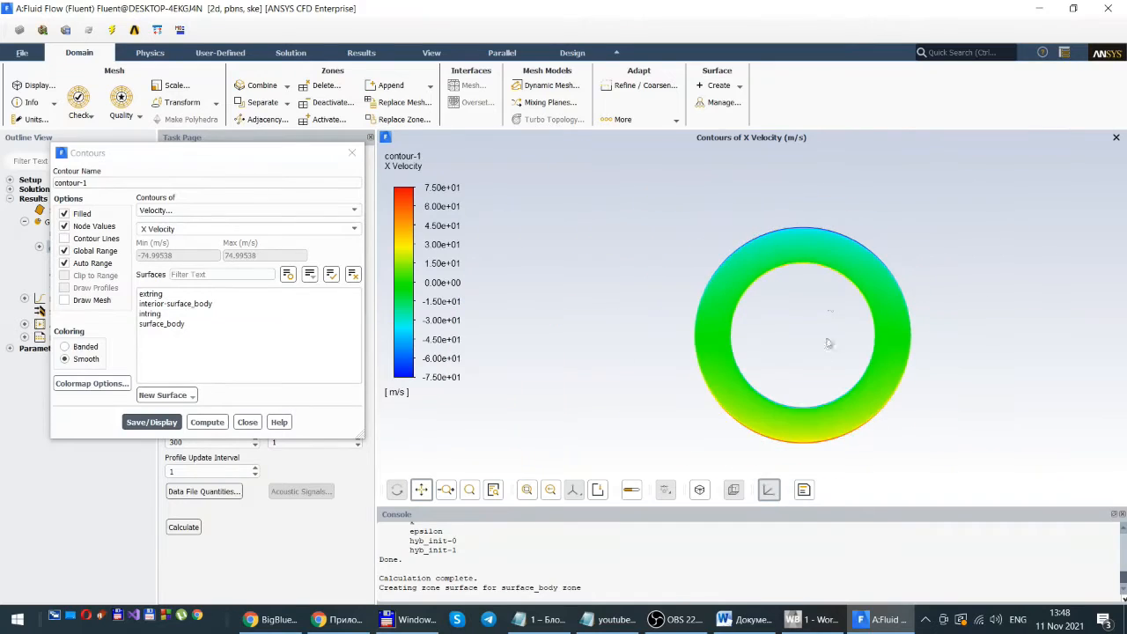
{"action": "scroll", "coordinate": [790, 378], "scroll_direction": "up", "scroll_amount": 2}
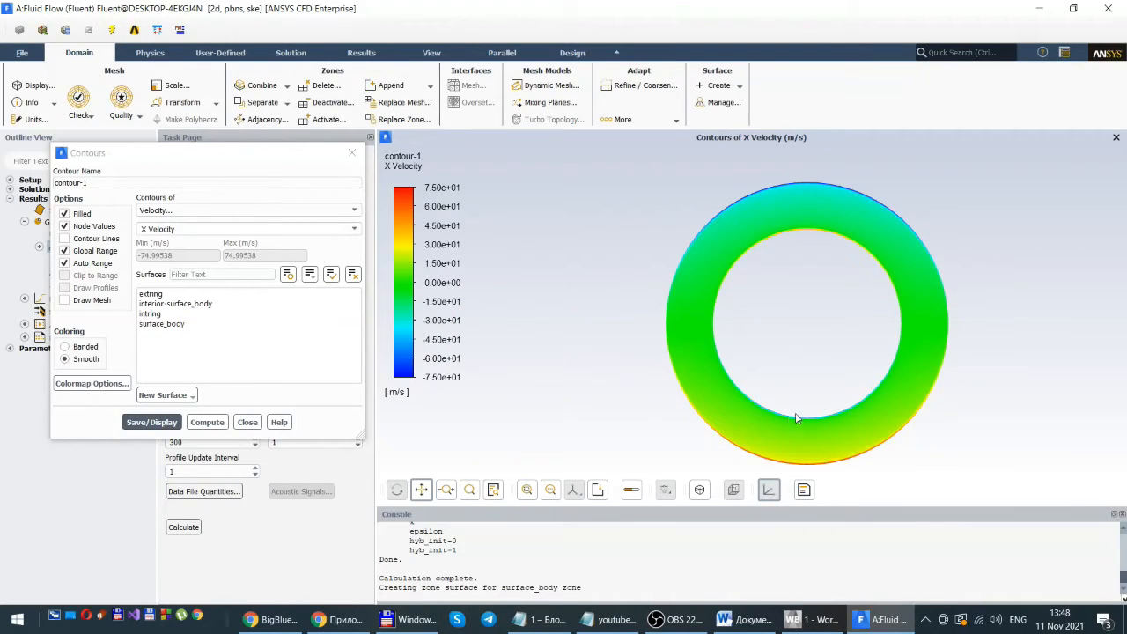
{"action": "scroll", "coordinate": [803, 373], "scroll_direction": "up", "scroll_amount": 2}
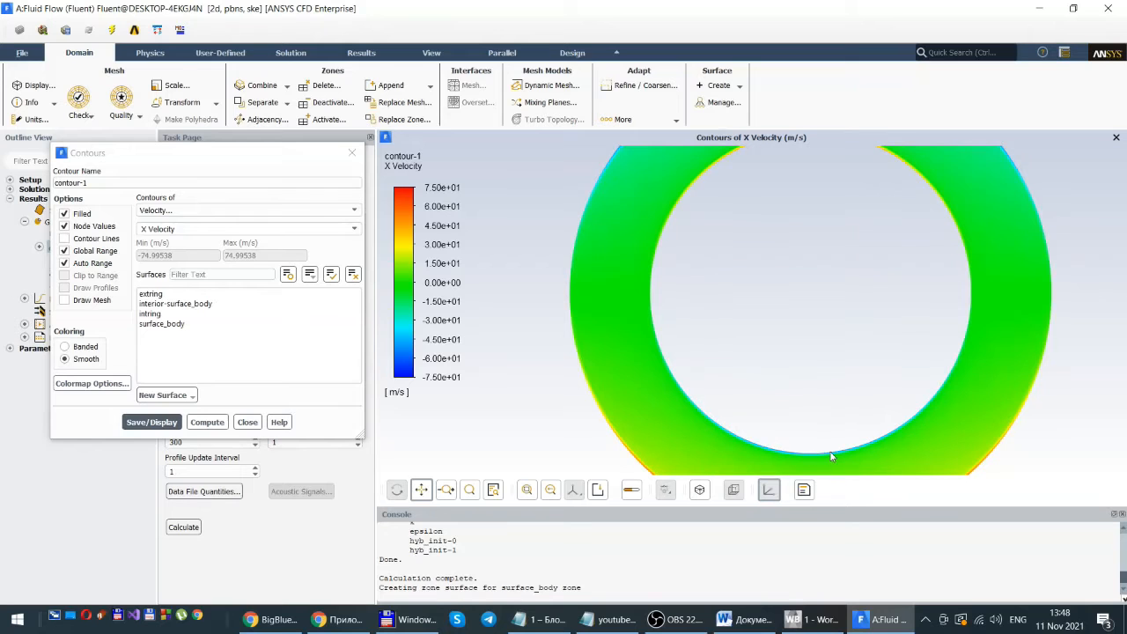
{"action": "scroll", "coordinate": [807, 390], "scroll_direction": "up", "scroll_amount": 1}
{"action": "scroll", "coordinate": [807, 391], "scroll_direction": "down", "scroll_amount": 4}
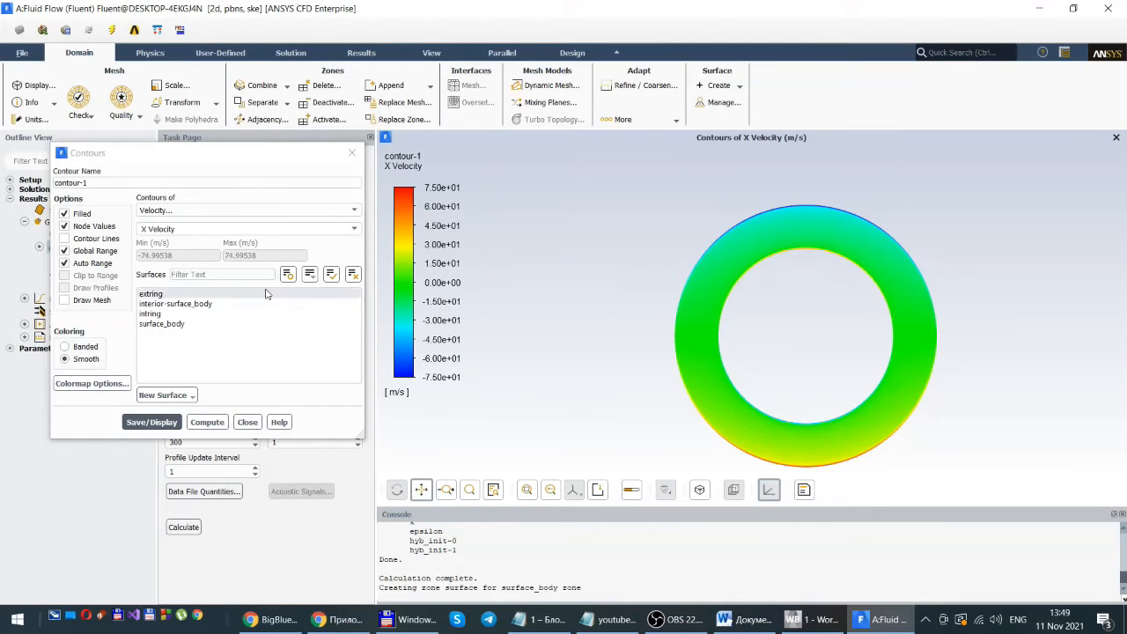
- Change the contour plot's velocity component to Y Velocity and display it
{"action": "left_click", "coordinate": [355, 230]}
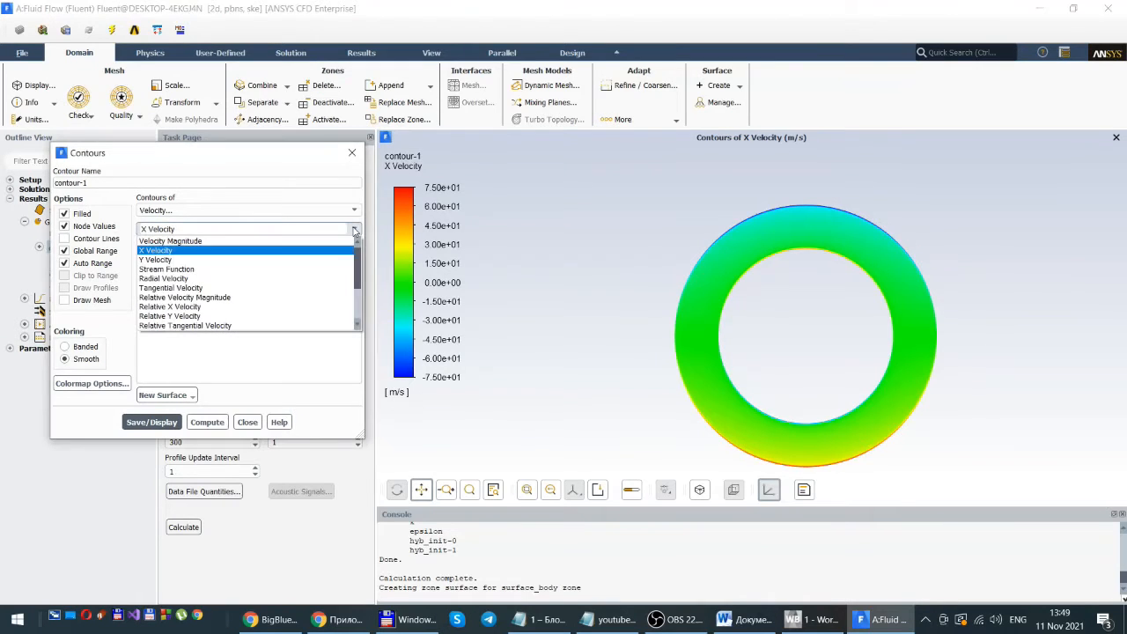
{"action": "left_click", "coordinate": [162, 261]}
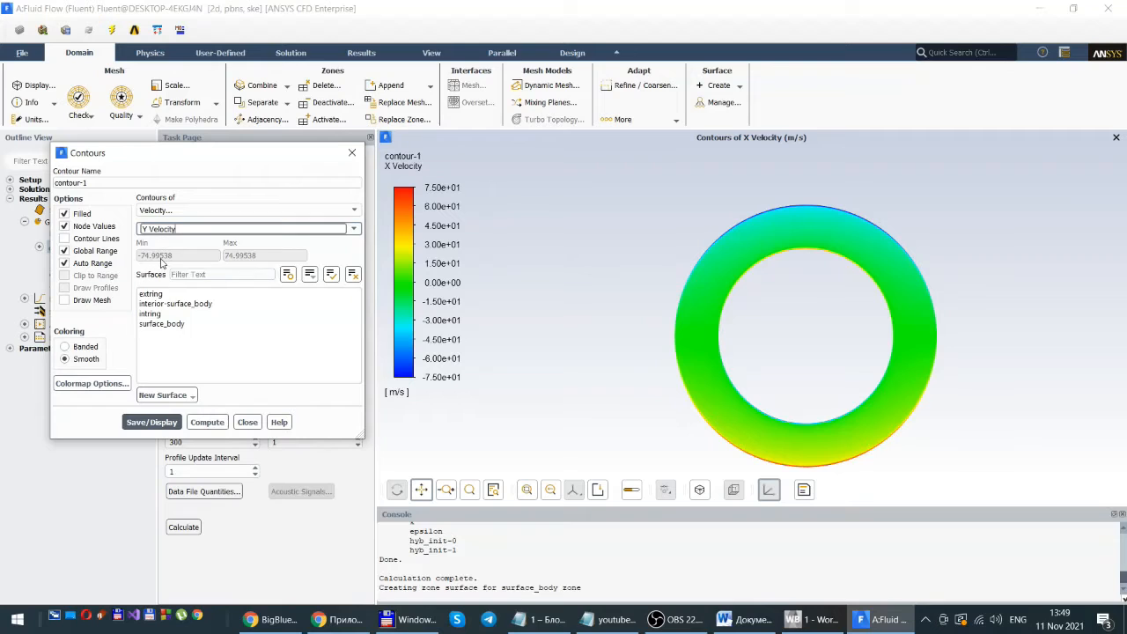
{"action": "left_click", "coordinate": [152, 422]}
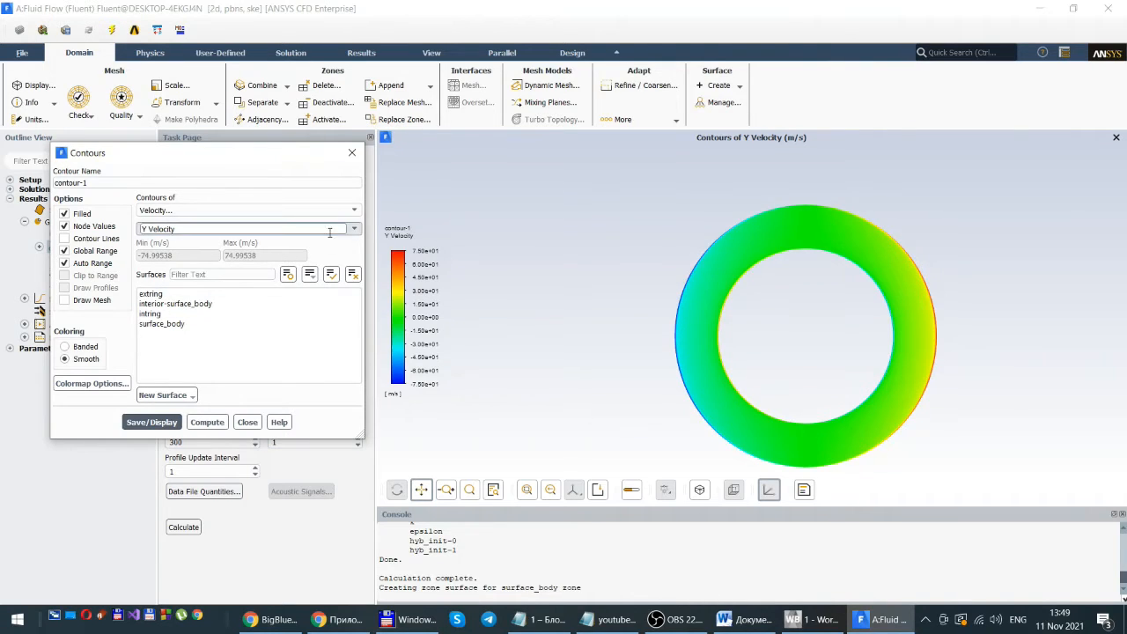
- Keep the Velocity category for the contour plot and set its component to Radial Velocity
{"action": "left_click", "coordinate": [355, 211]}
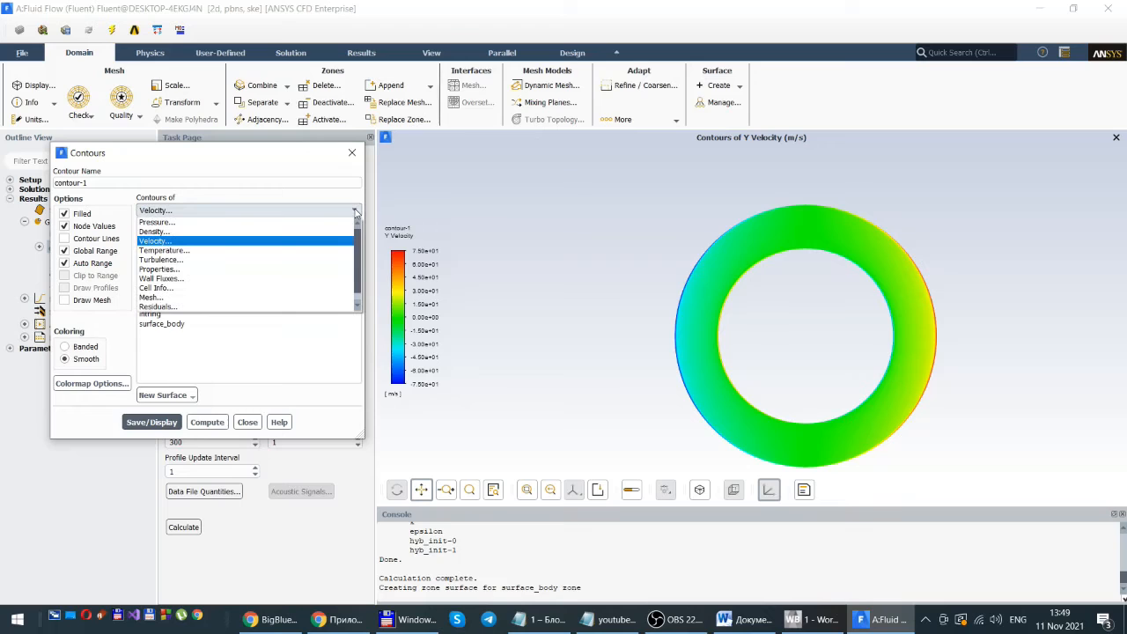
{"action": "left_click", "coordinate": [158, 241]}
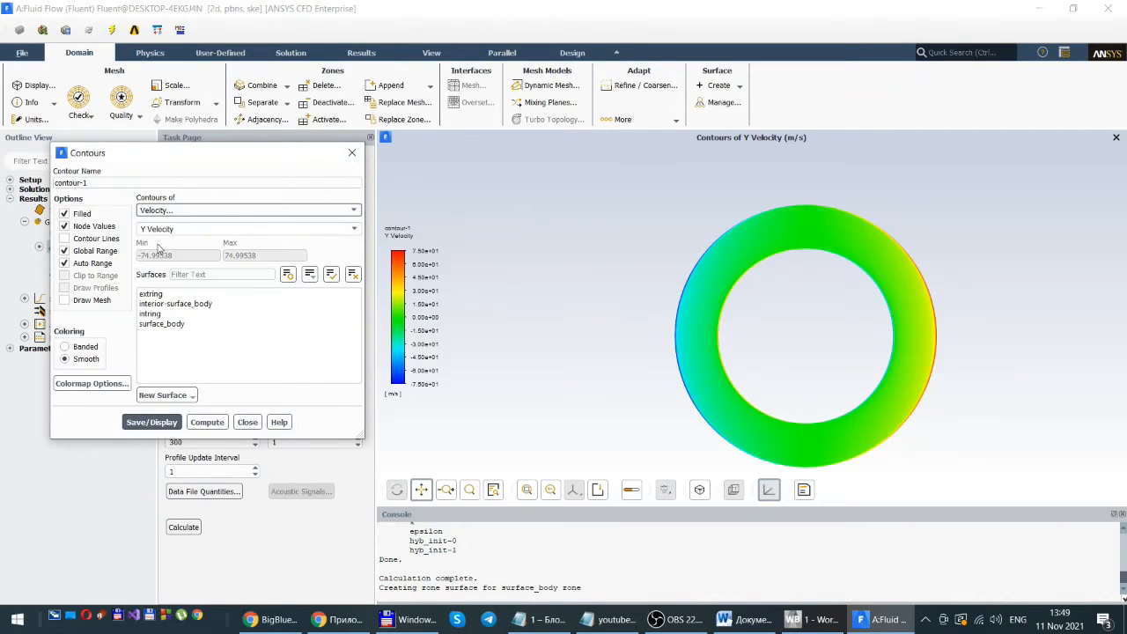
{"action": "left_click", "coordinate": [354, 229]}
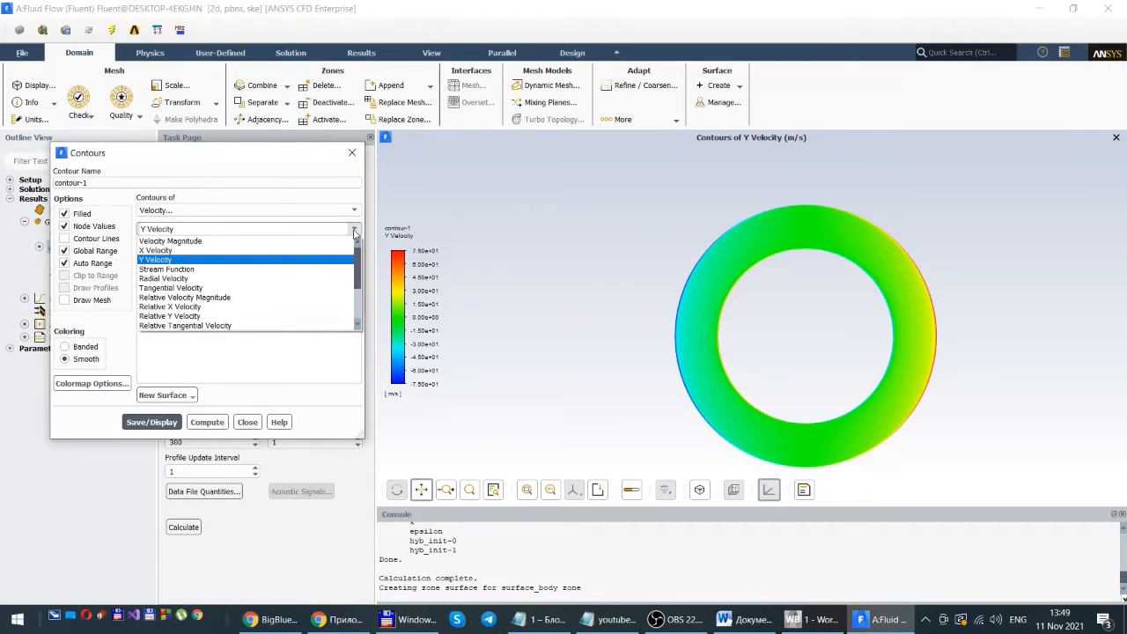
{"action": "left_click", "coordinate": [183, 280]}
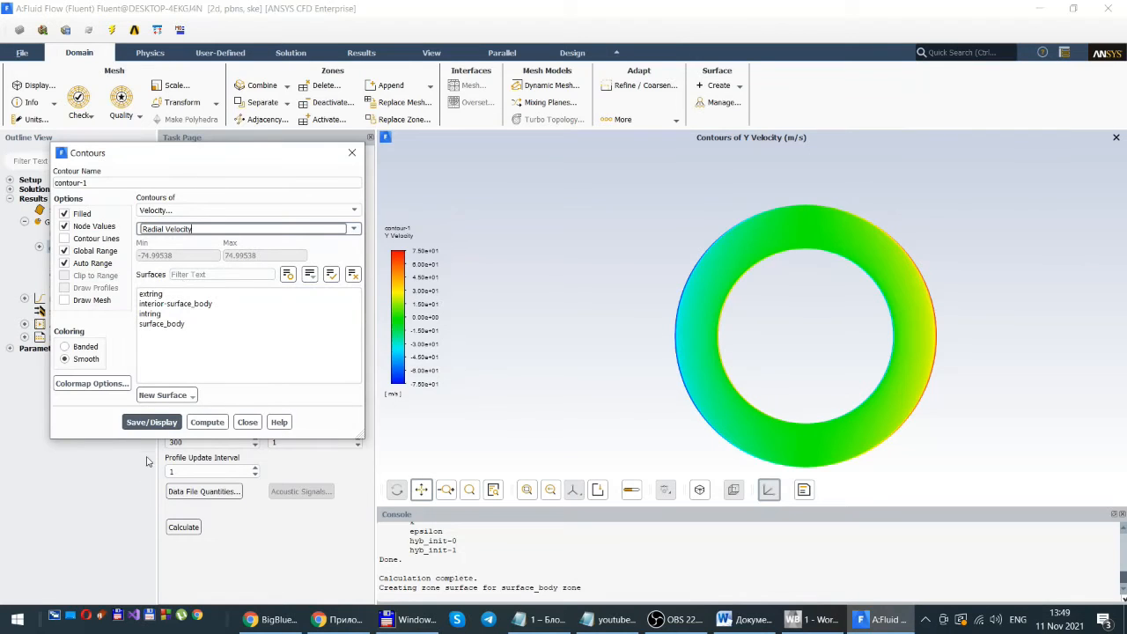
- Display the filled contours of Radial Velocity for contour-1 and inspect the ring's outer boundary
{"action": "left_click", "coordinate": [154, 423]}
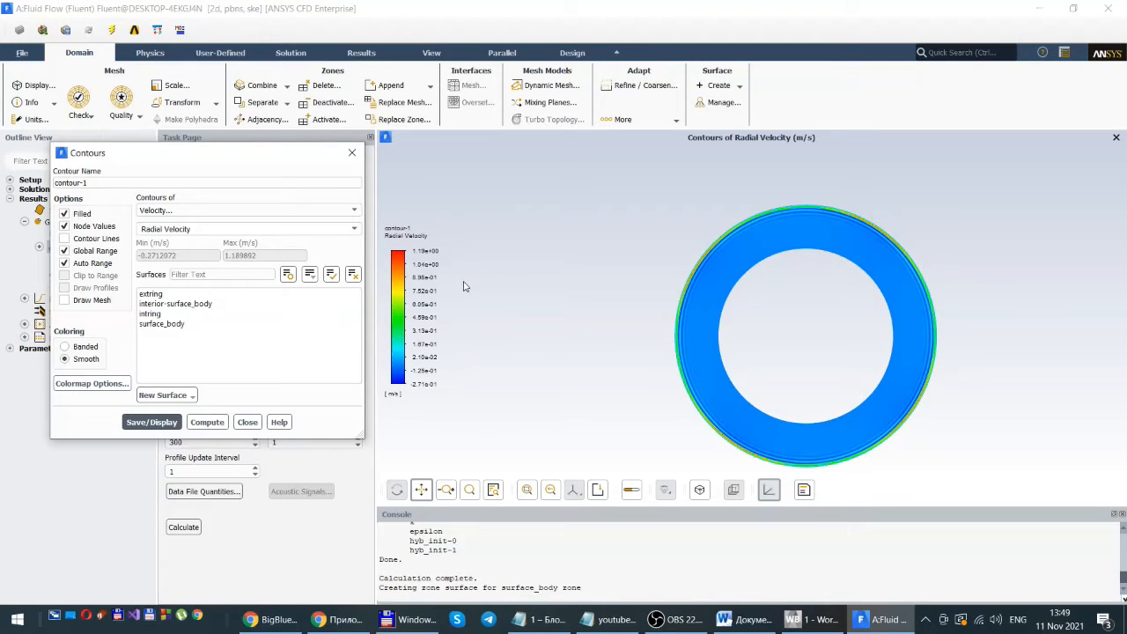
{"action": "scroll", "coordinate": [592, 246], "scroll_direction": "up", "scroll_amount": 2}
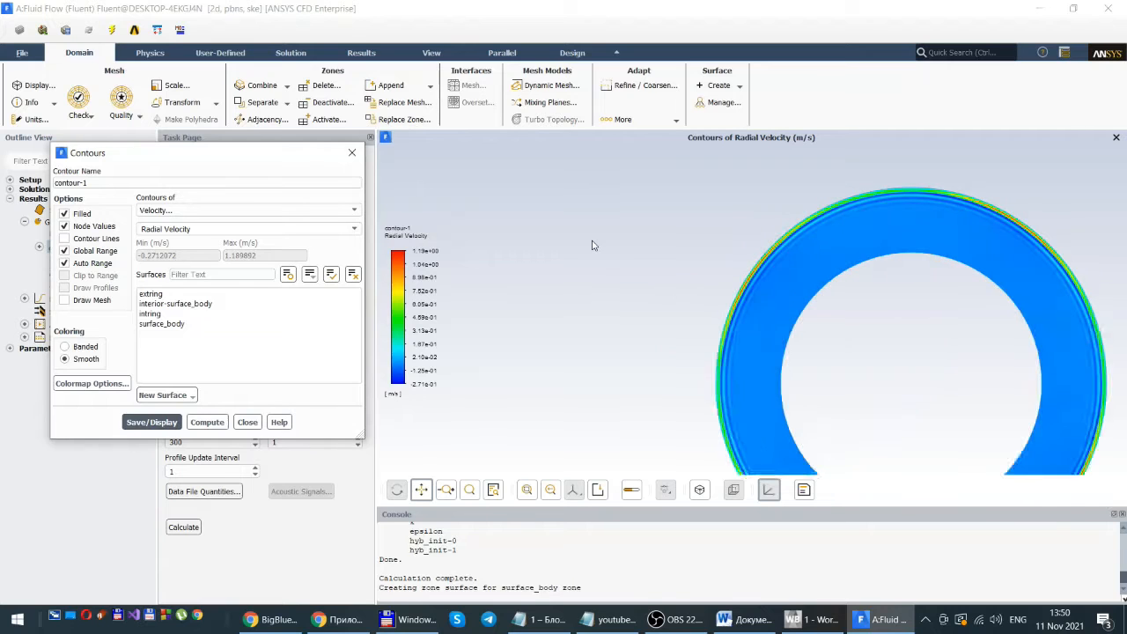
{"action": "scroll", "coordinate": [592, 245], "scroll_direction": "up", "scroll_amount": 1}
{"action": "scroll", "coordinate": [592, 246], "scroll_direction": "down", "scroll_amount": 3}
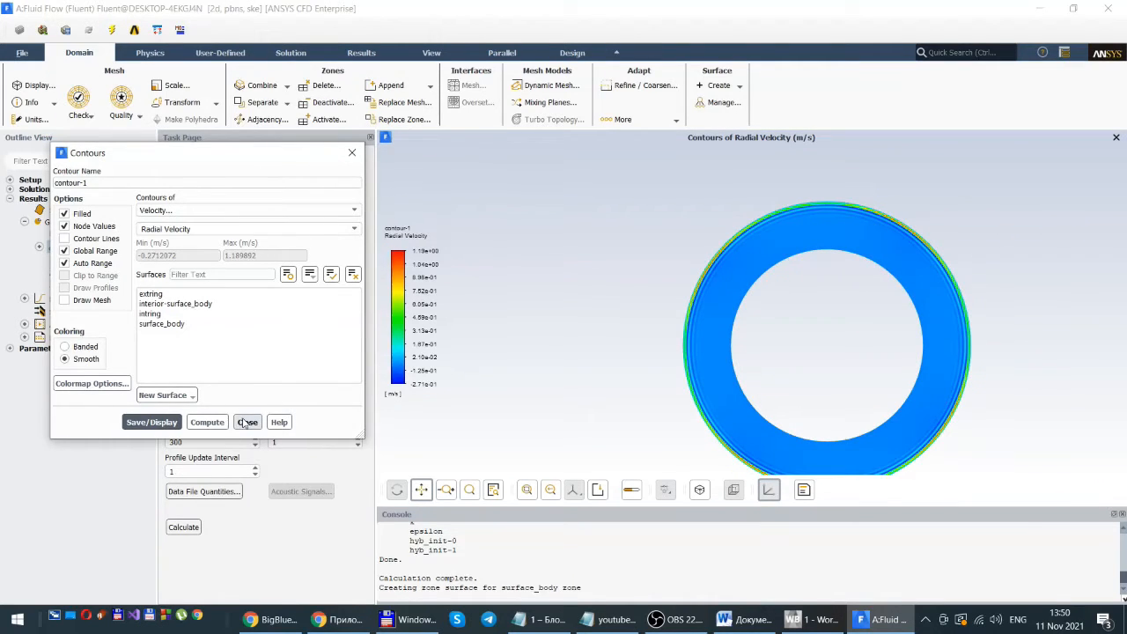
- Switch contour-1 to the Temperature category and display the Static Temperature contours on the ring
{"action": "left_click", "coordinate": [354, 229]}
{"action": "left_click", "coordinate": [354, 229]}
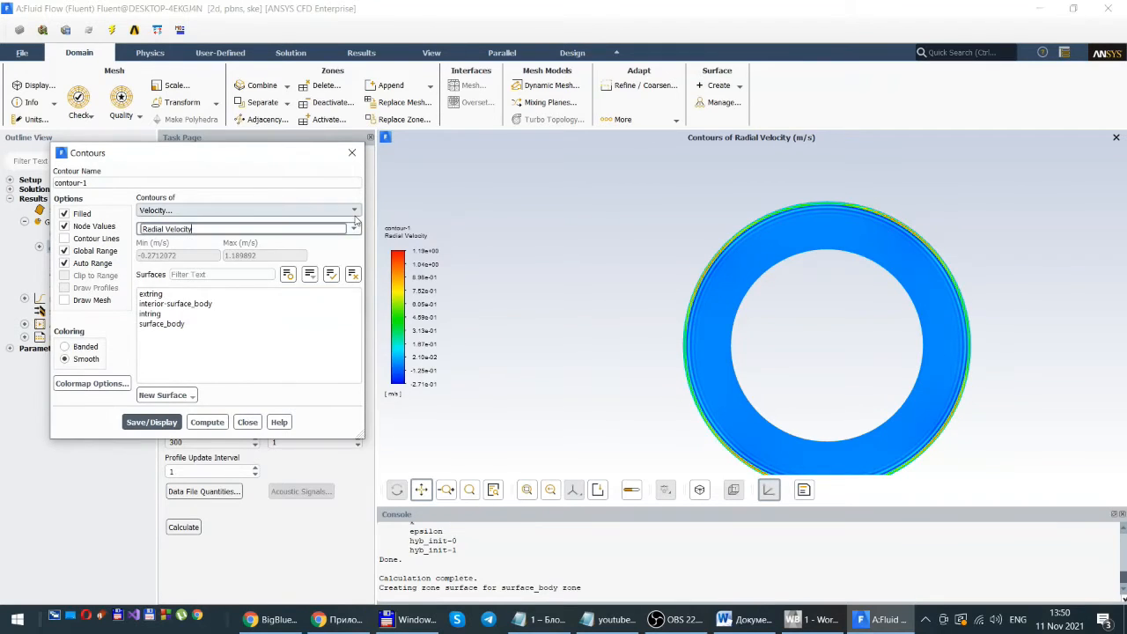
{"action": "left_click", "coordinate": [354, 211]}
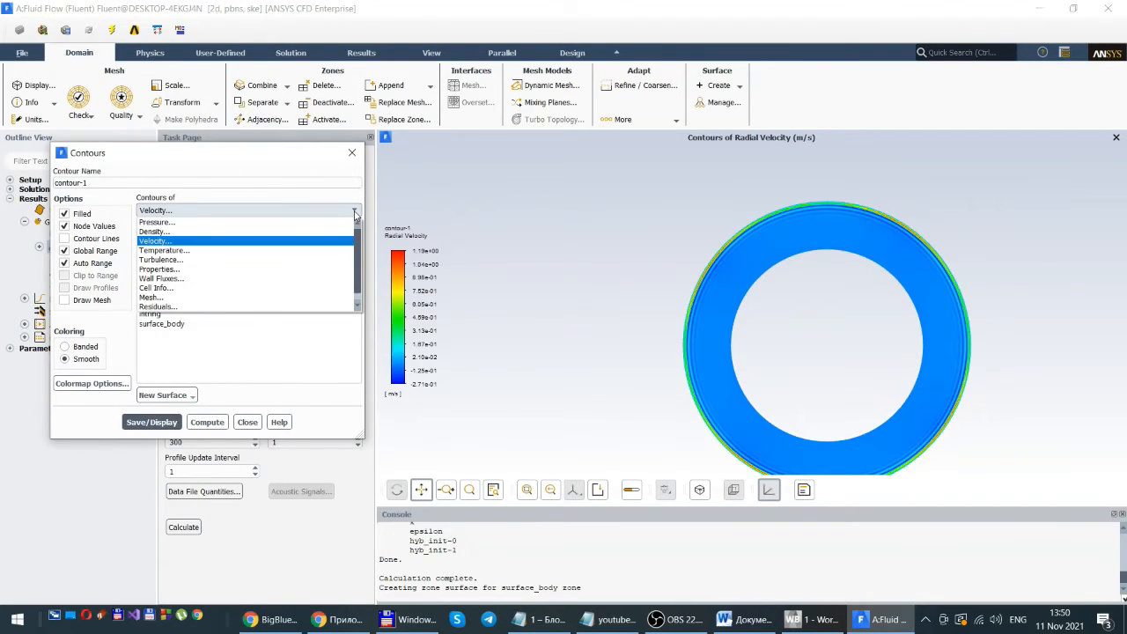
{"action": "left_click", "coordinate": [184, 251]}
{"action": "left_click", "coordinate": [144, 423]}
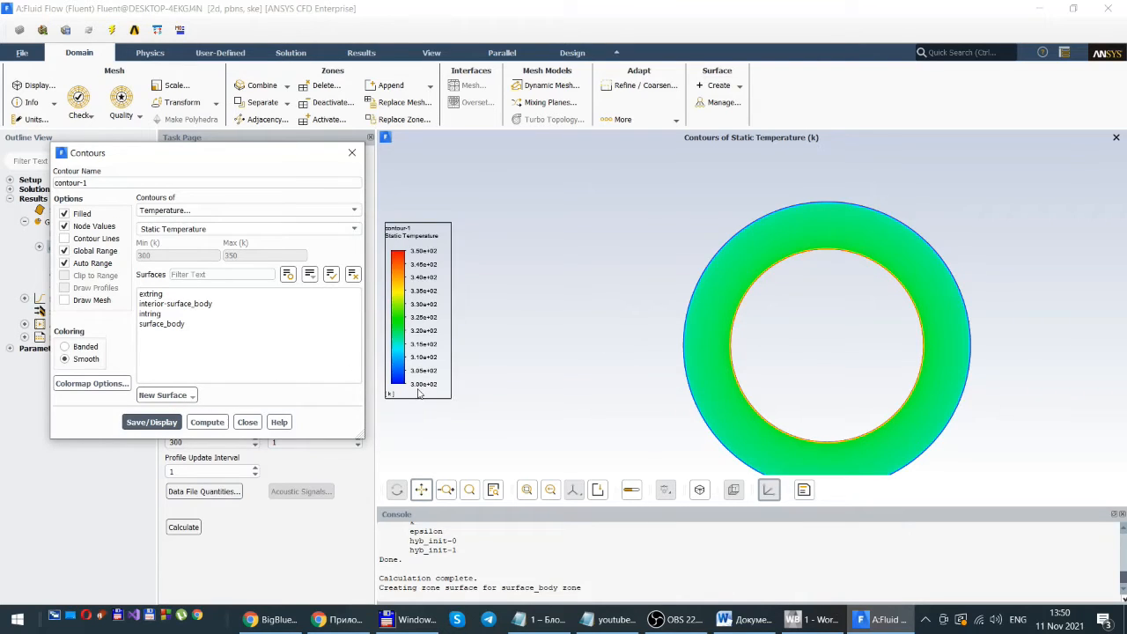
- Examine the static temperature distribution across the ring's thickness, from the outer wall to the inner wall
{"action": "scroll", "coordinate": [675, 352], "scroll_direction": "down", "scroll_amount": 1}
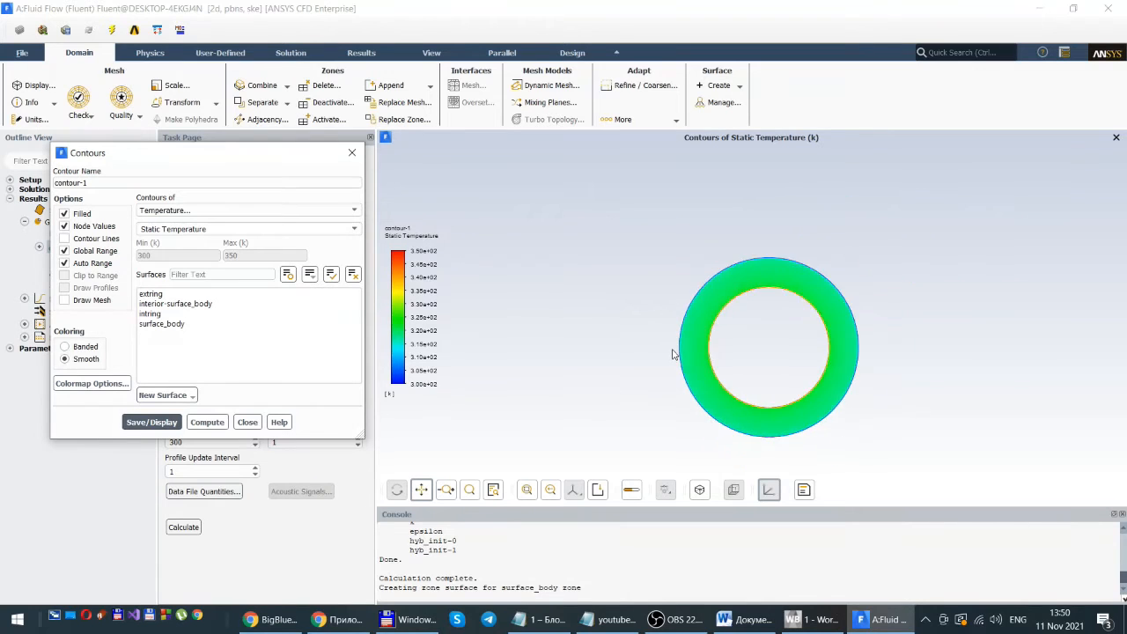
{"action": "scroll", "coordinate": [673, 350], "scroll_direction": "up", "scroll_amount": 5}
{"action": "scroll", "coordinate": [978, 330], "scroll_direction": "up", "scroll_amount": 2}
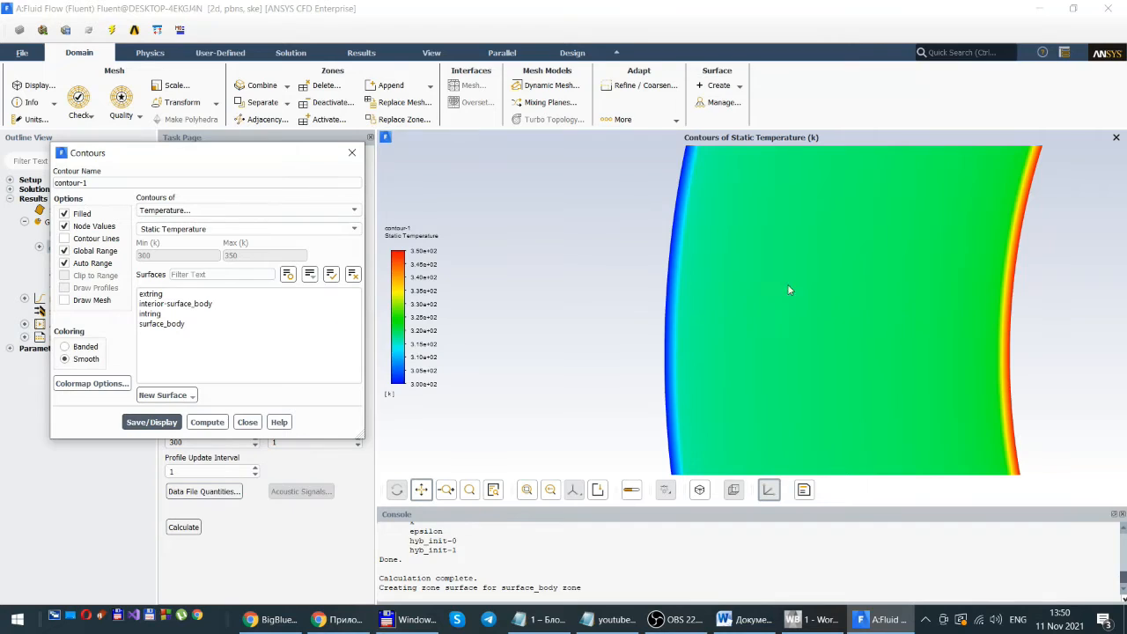
{"action": "scroll", "coordinate": [815, 282], "scroll_direction": "up", "scroll_amount": 2}
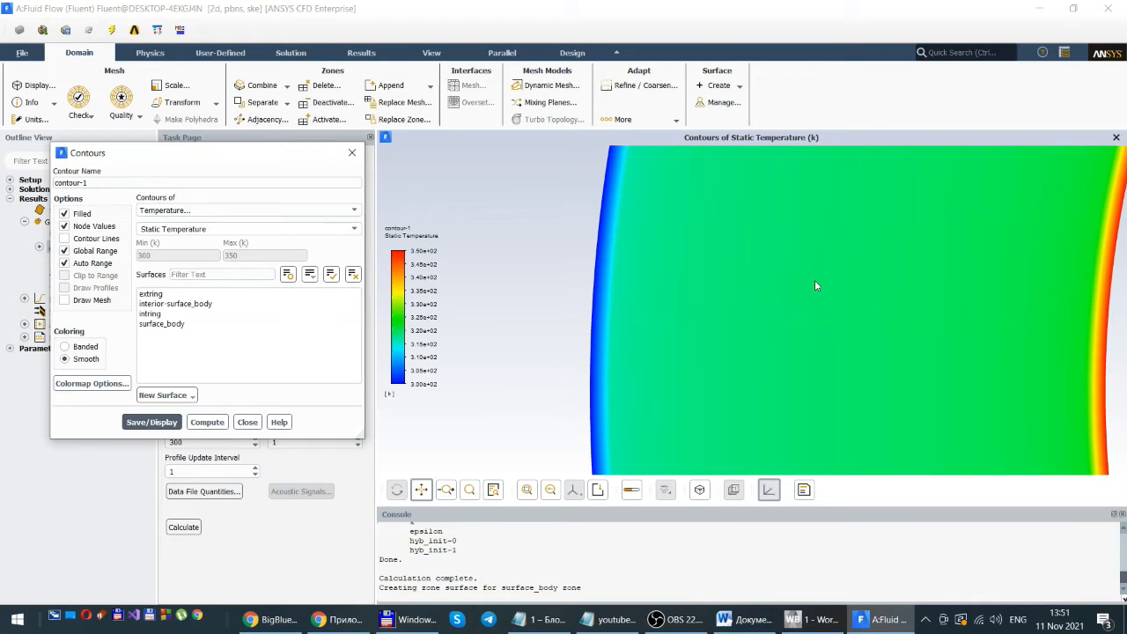
{"action": "scroll", "coordinate": [815, 280], "scroll_direction": "down", "scroll_amount": 2}
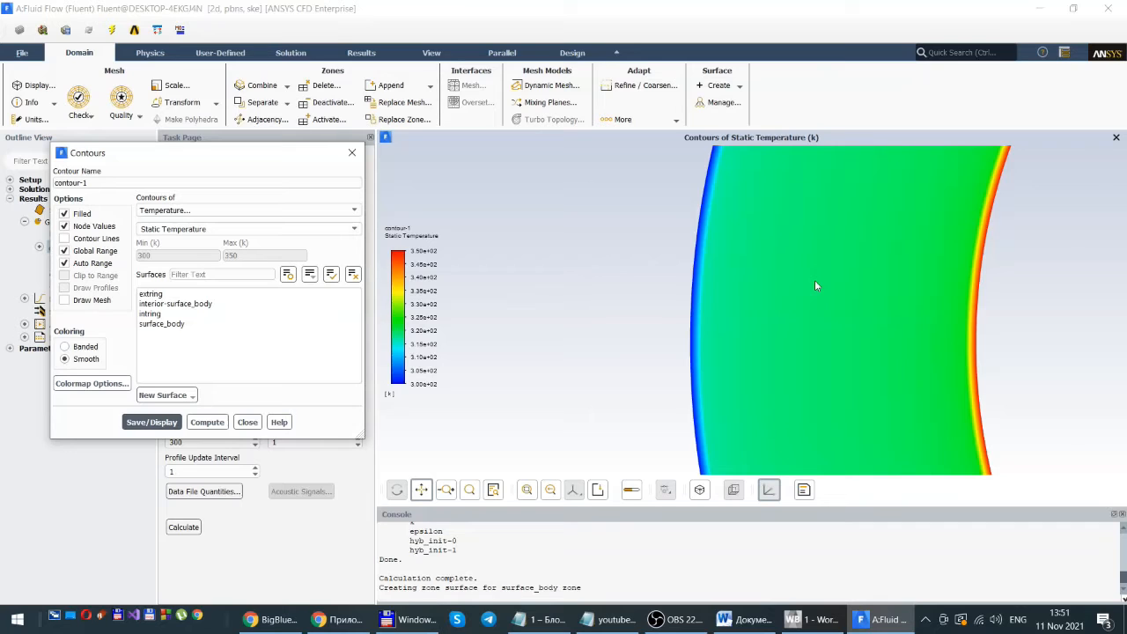
{"action": "scroll", "coordinate": [815, 285], "scroll_direction": "up", "scroll_amount": 2}
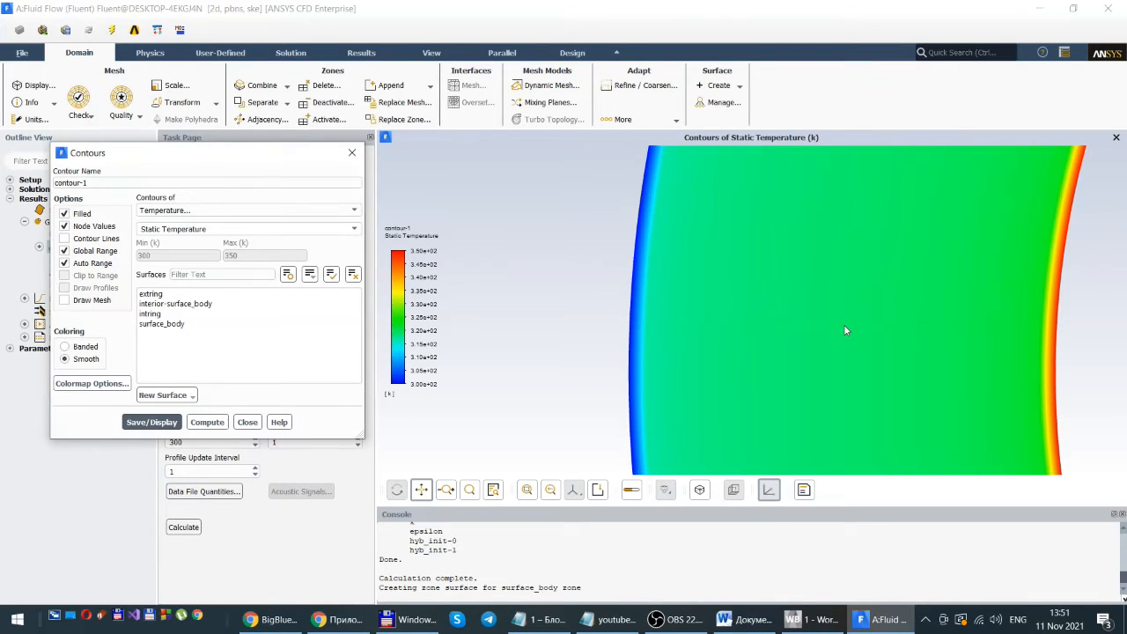
- Enlarge the Static Temperature color legend in the graphics view so that its values are easier to read
{"action": "left_click", "coordinate": [415, 323]}
{"action": "scroll", "coordinate": [417, 324], "scroll_direction": "down", "scroll_amount": 2}
{"action": "scroll", "coordinate": [417, 324], "scroll_direction": "up", "scroll_amount": 2}
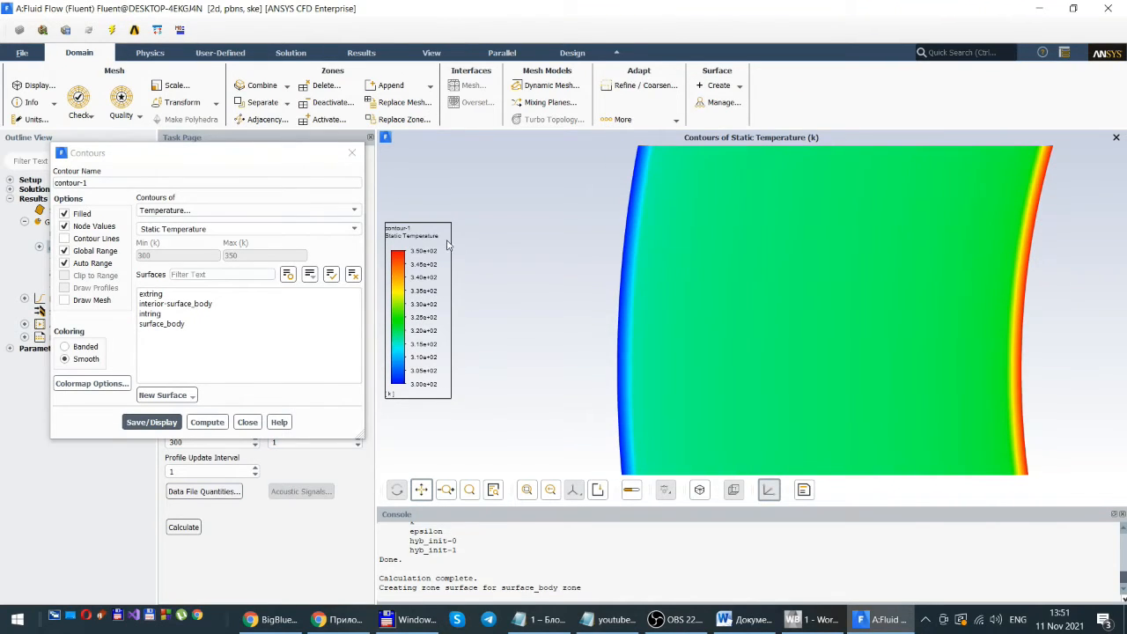
{"action": "left_click_drag", "start_coordinate": [449, 227], "coordinate": [500, 205]}
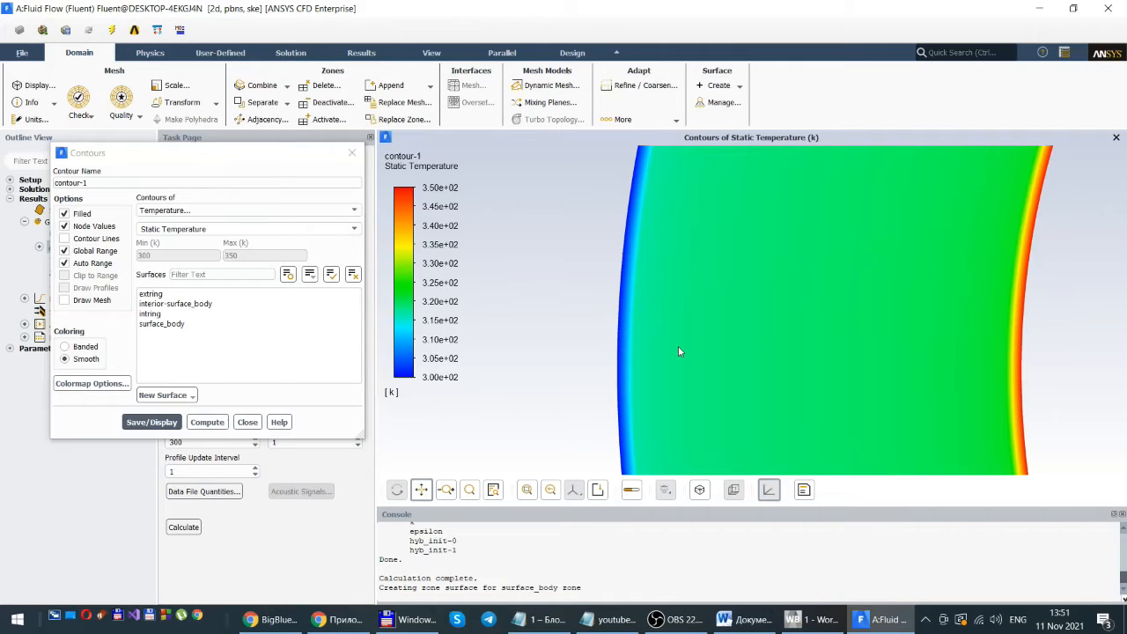
- Compare the temperatures at the ring's walls and interior with the legend, and close the contour settings
{"action": "scroll", "coordinate": [745, 347], "scroll_direction": "up", "scroll_amount": 4}
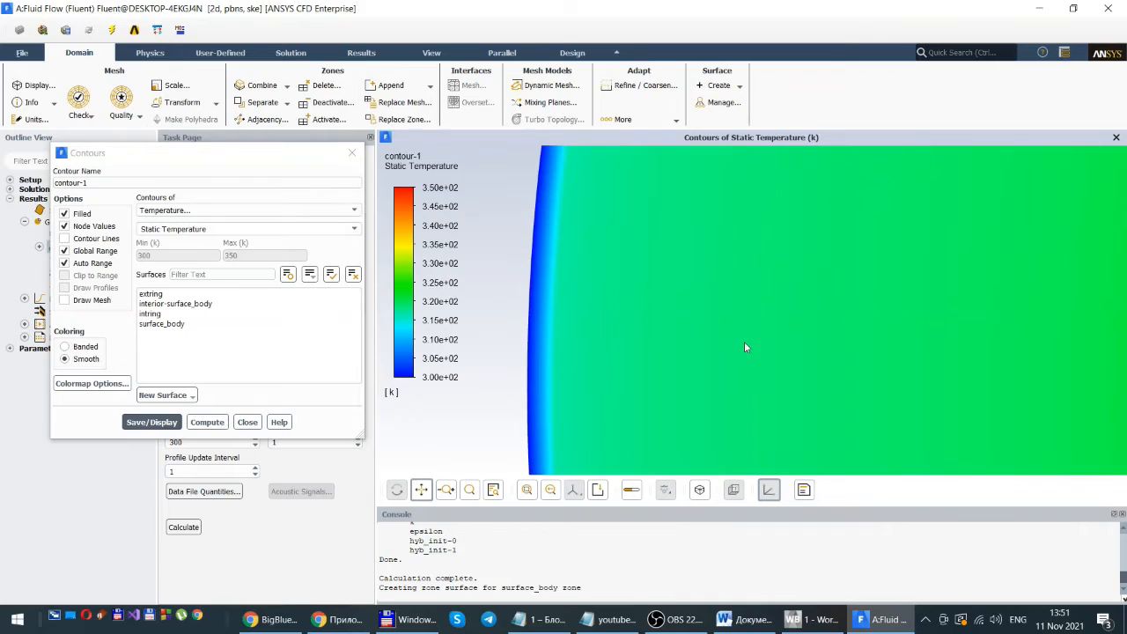
{"action": "scroll", "coordinate": [745, 347], "scroll_direction": "down", "scroll_amount": 5}
{"action": "scroll", "coordinate": [745, 346], "scroll_direction": "down", "scroll_amount": 3}
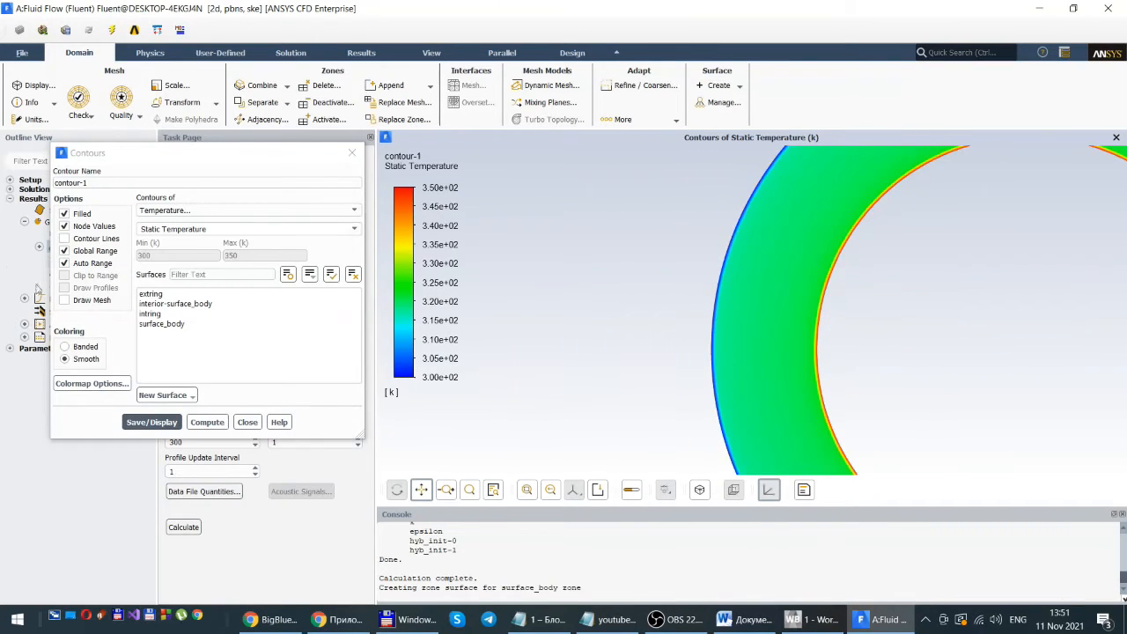
{"action": "scroll", "coordinate": [425, 373], "scroll_direction": "up", "scroll_amount": 2}
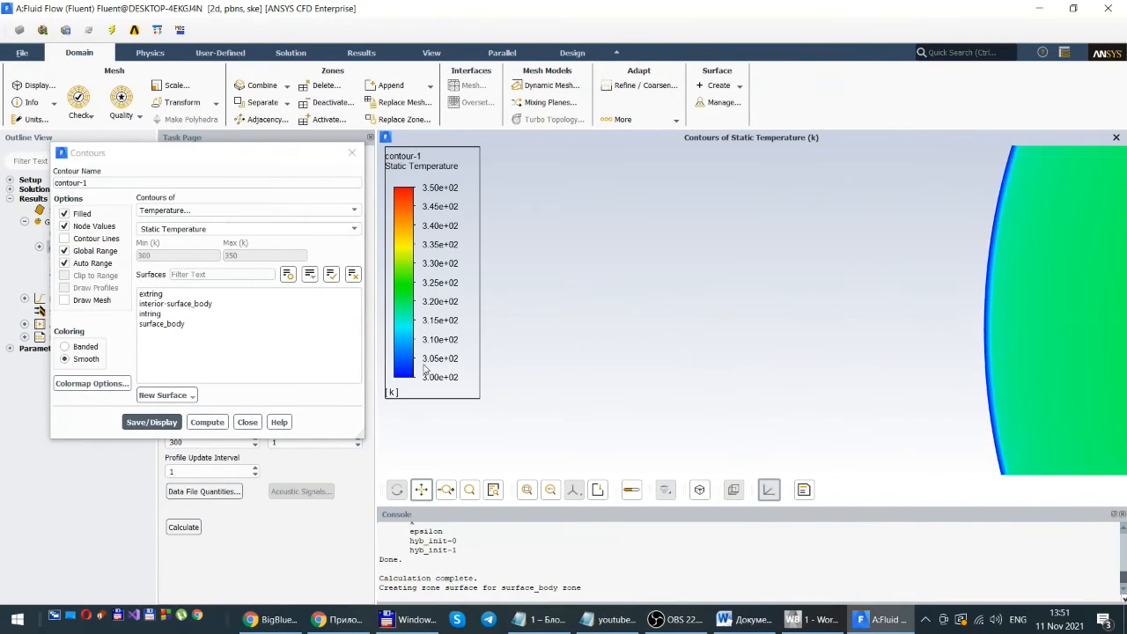
{"action": "scroll", "coordinate": [425, 372], "scroll_direction": "down", "scroll_amount": 2}
{"action": "scroll", "coordinate": [511, 354], "scroll_direction": "down", "scroll_amount": 2}
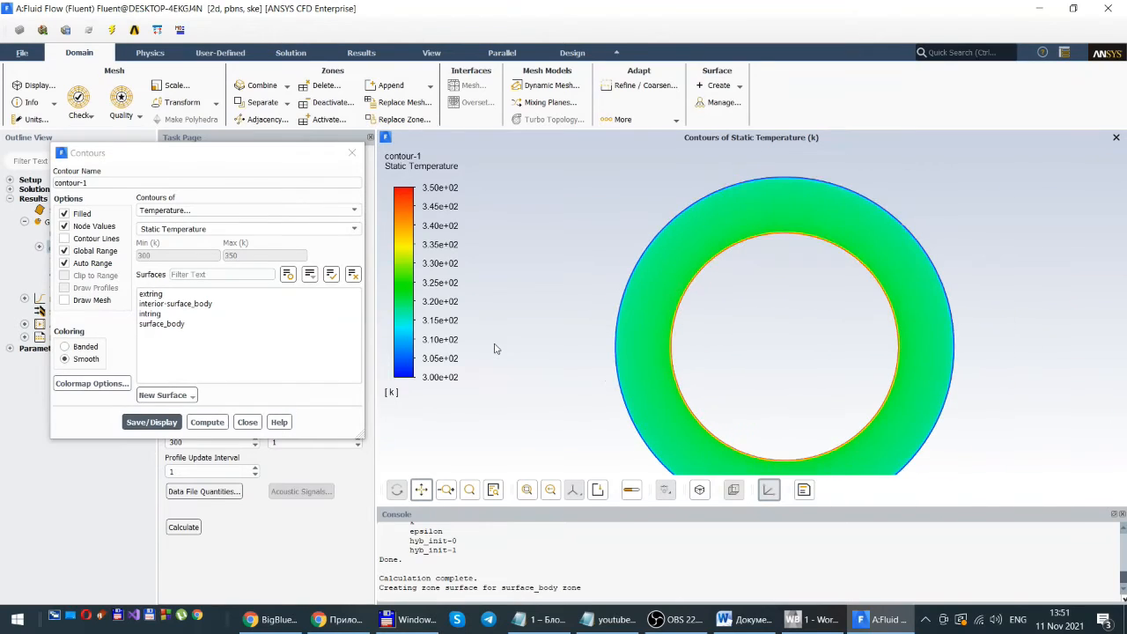
{"action": "scroll", "coordinate": [495, 349], "scroll_direction": "down", "scroll_amount": 1}
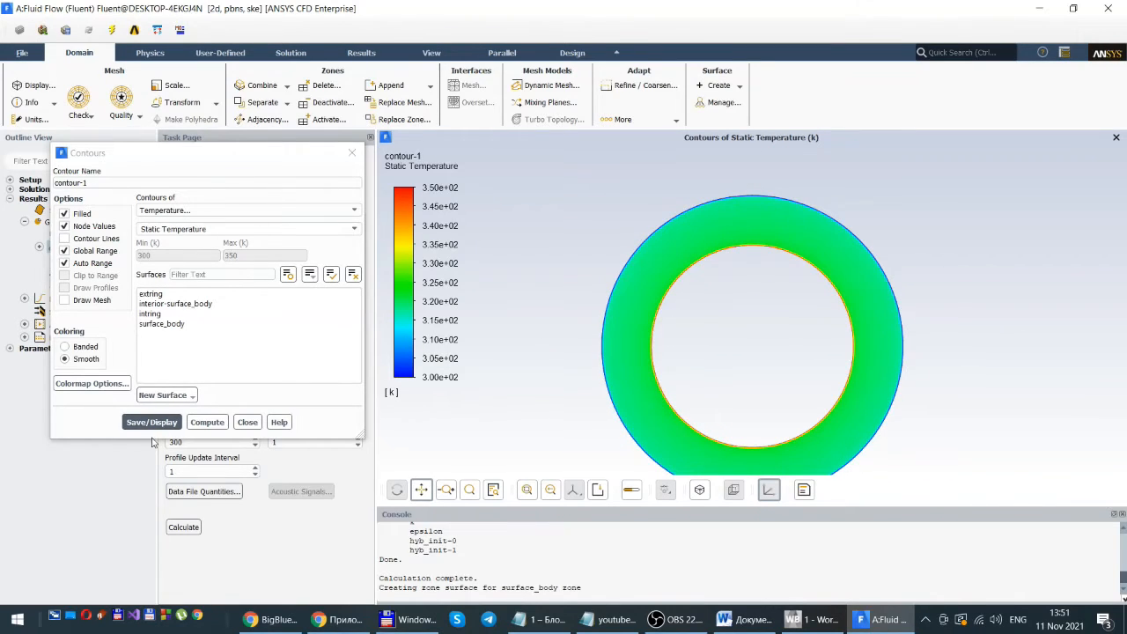
{"action": "left_click", "coordinate": [247, 423]}
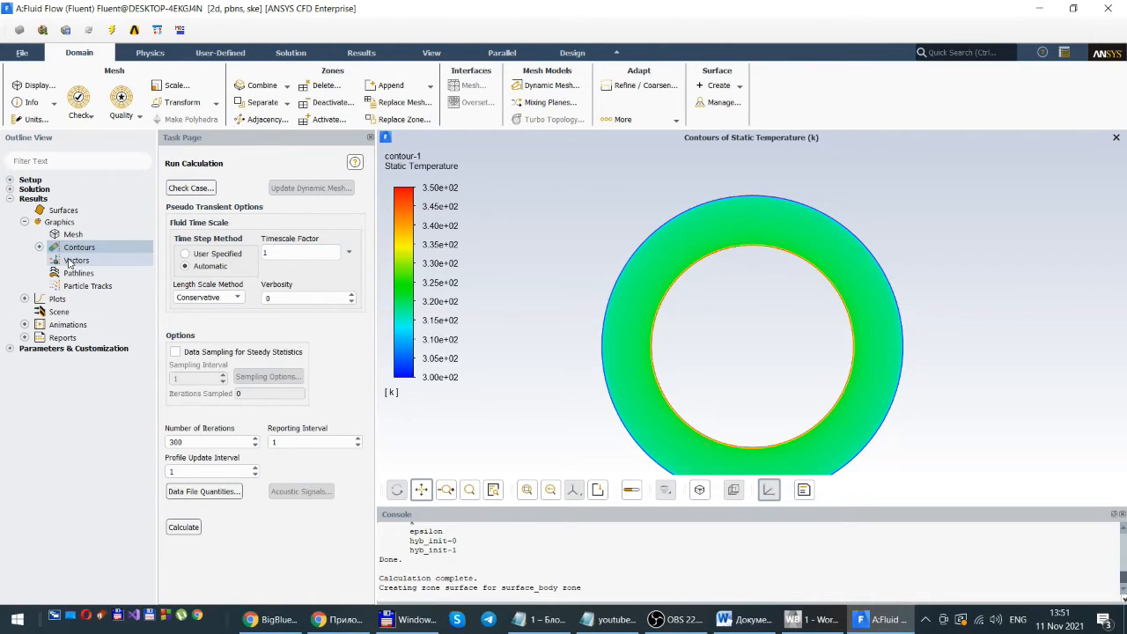
- Try to display pathlines colored by Particle ID and released from interior-surface_body
{"action": "left_click", "coordinate": [75, 261]}
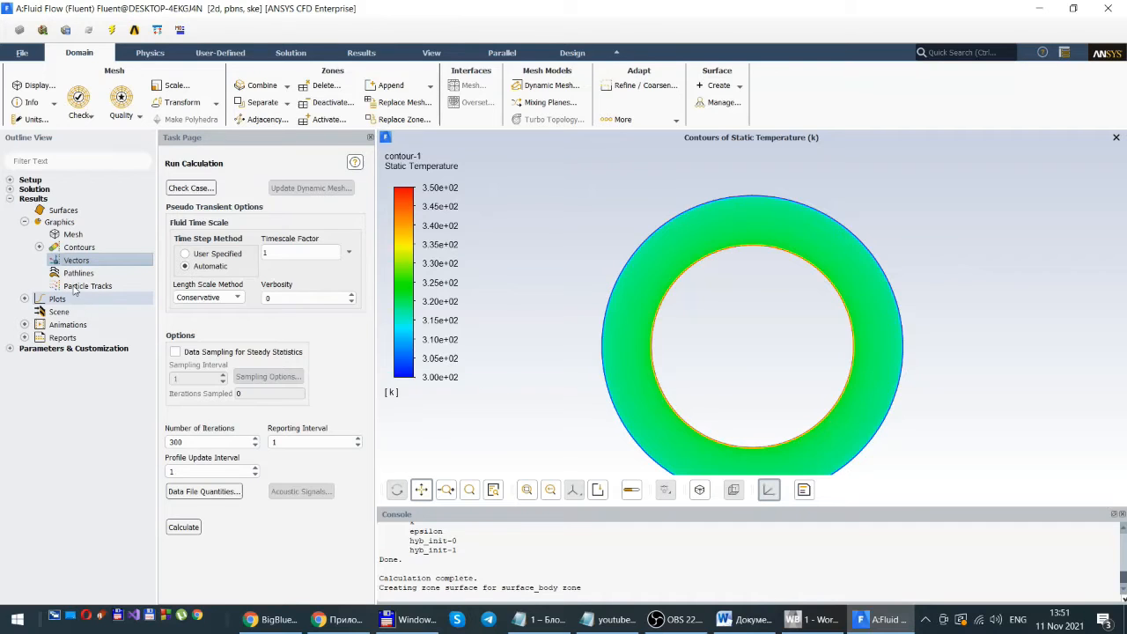
{"action": "left_click", "coordinate": [78, 274]}
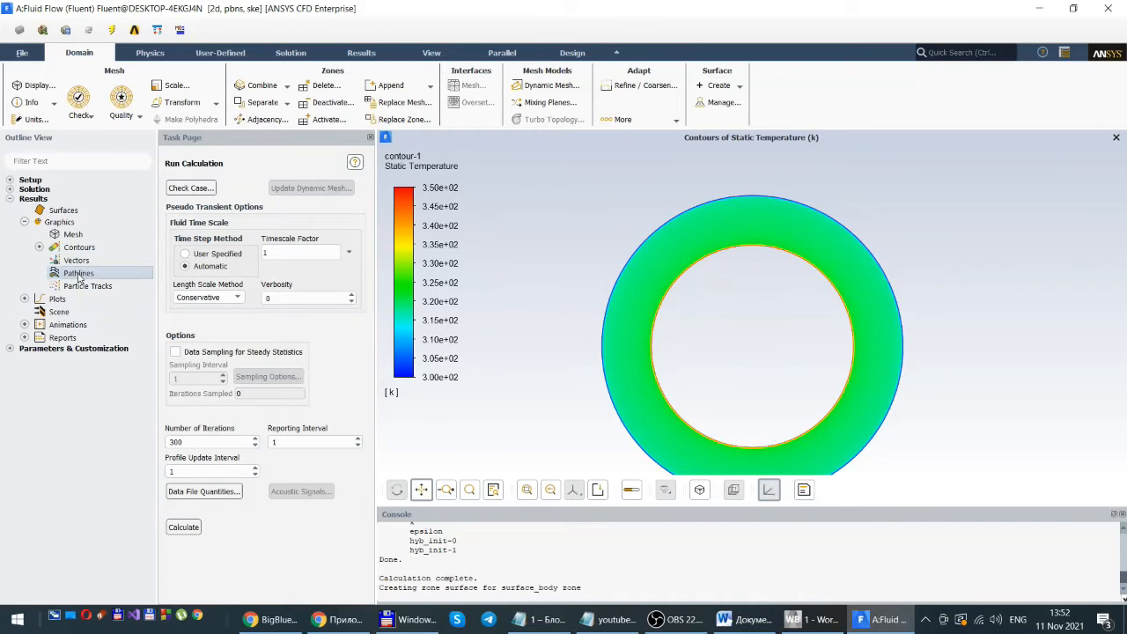
{"action": "double_click", "coordinate": [78, 277]}
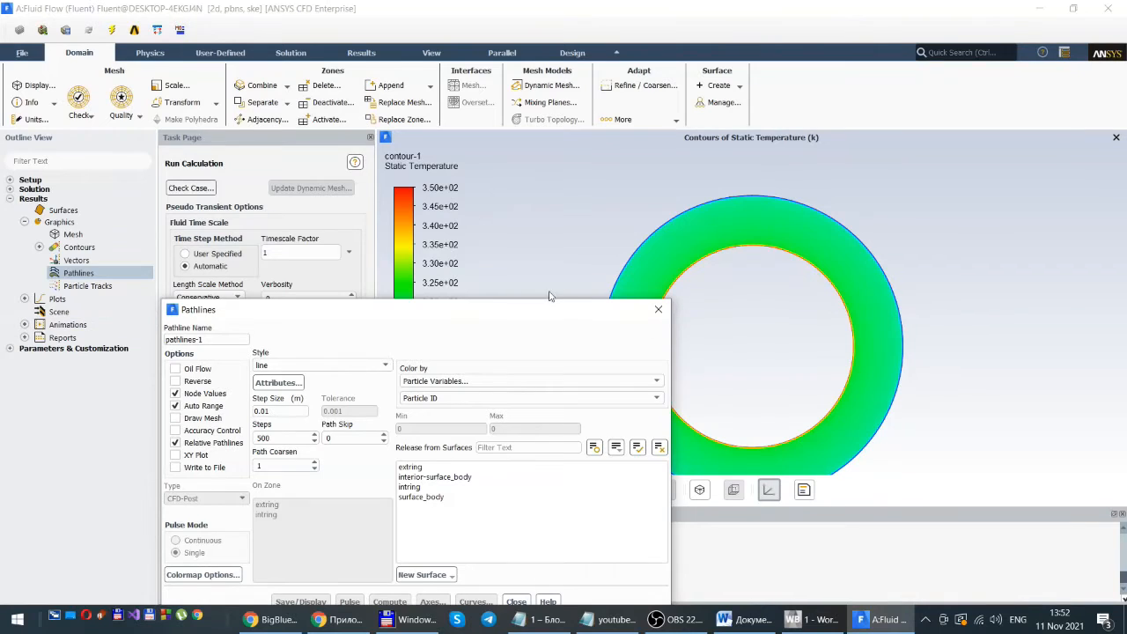
{"action": "left_click_drag", "start_coordinate": [509, 330], "coordinate": [498, 134]}
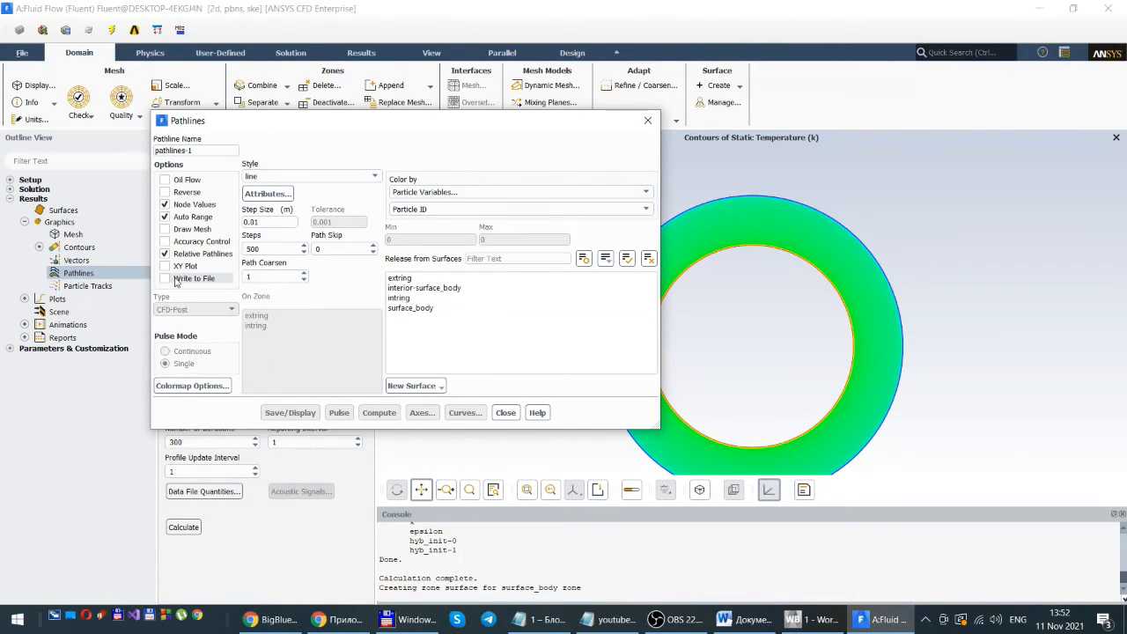
{"action": "left_click", "coordinate": [422, 288]}
{"action": "left_click", "coordinate": [297, 412]}
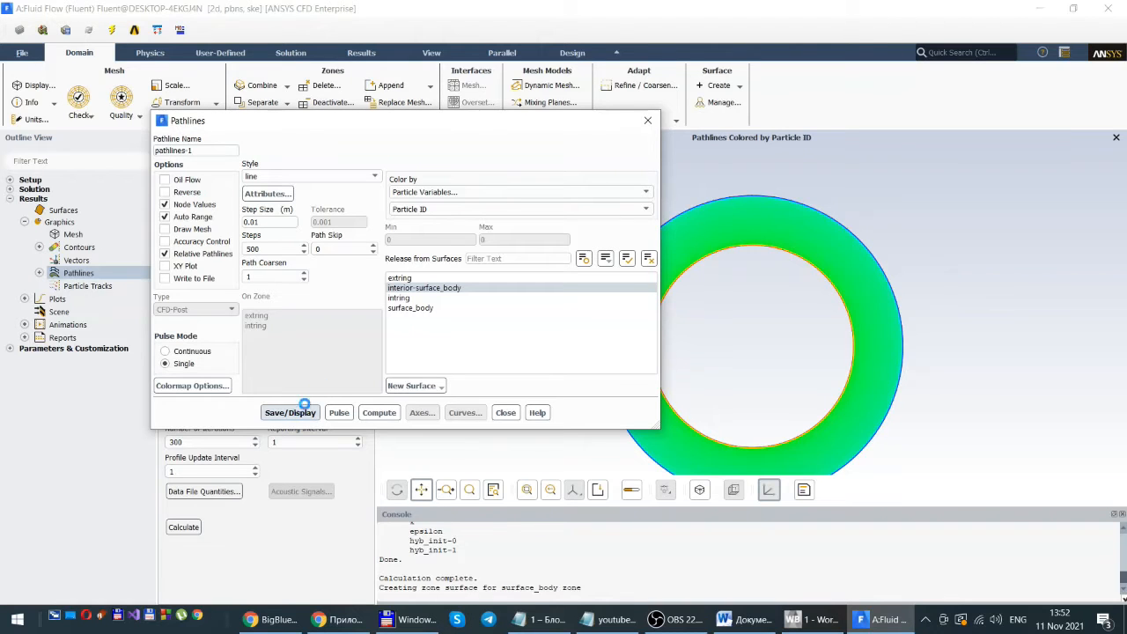
- Force the unresponsive Fluent session to close and relaunch it from the Workbench project's Setup cell with the existing launcher options
{"action": "left_click_drag", "start_coordinate": [426, 124], "coordinate": [387, 132]}
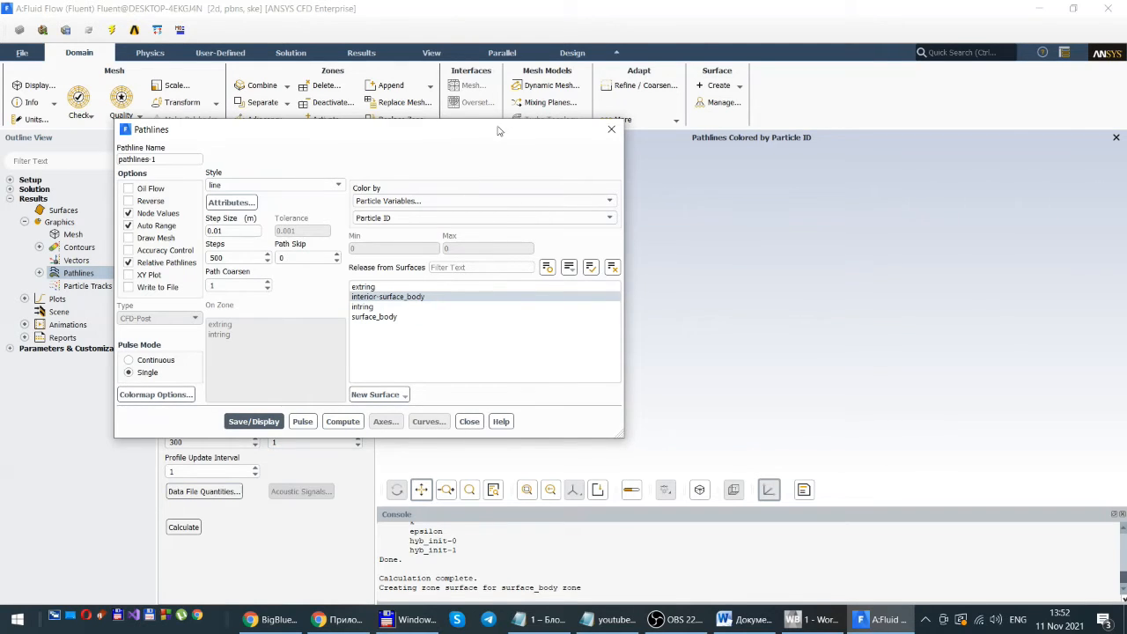
{"action": "left_click", "coordinate": [612, 132]}
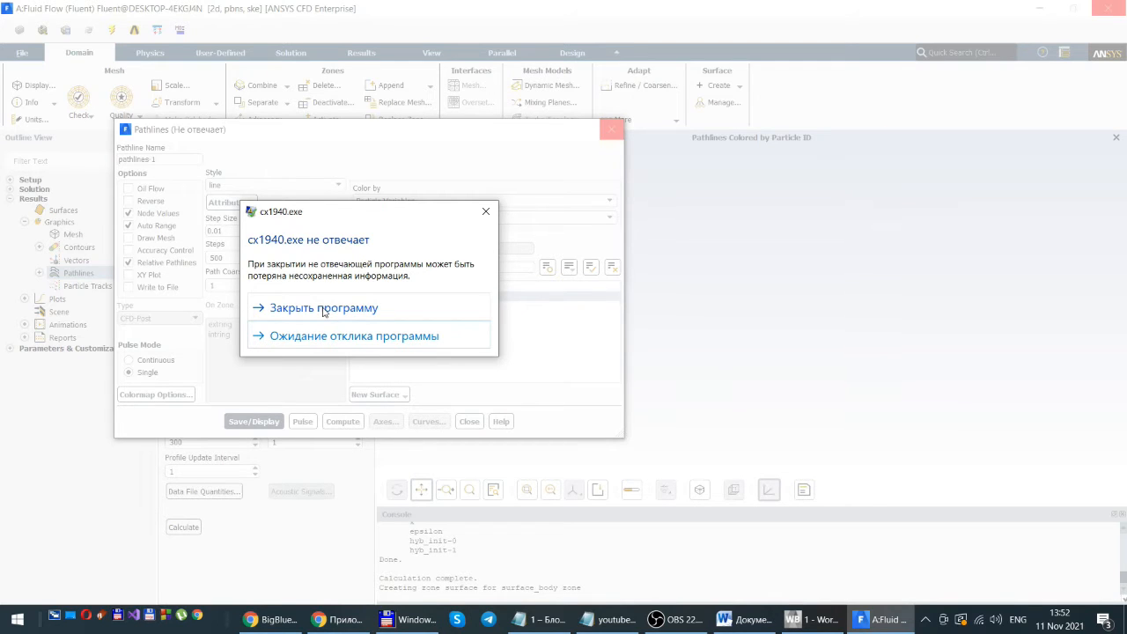
{"action": "left_click", "coordinate": [323, 308]}
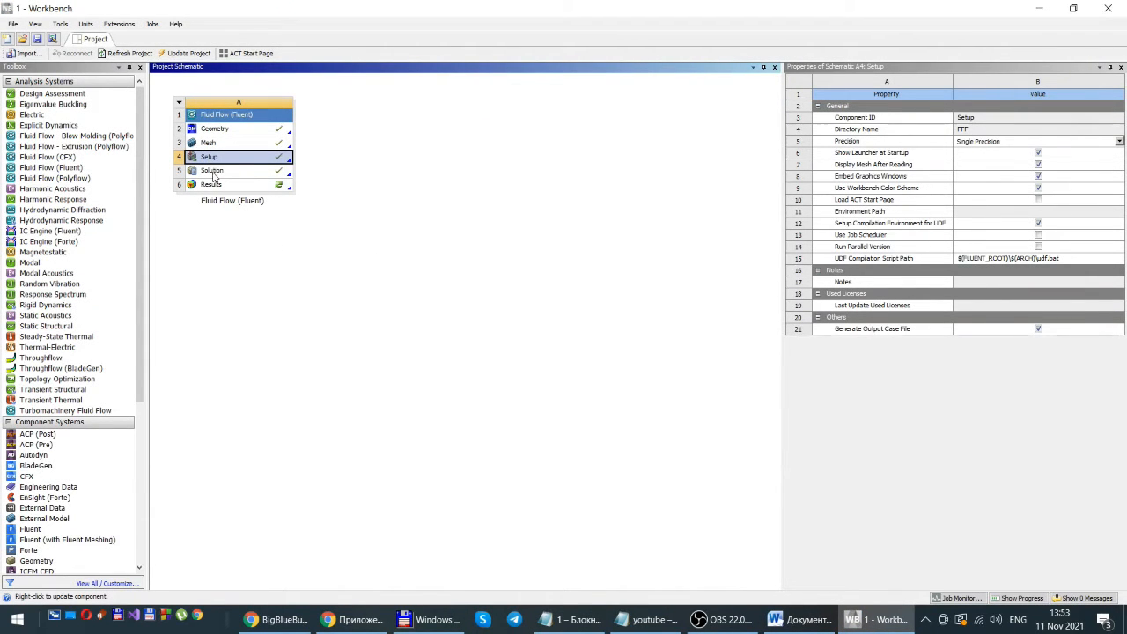
{"action": "double_click", "coordinate": [211, 157]}
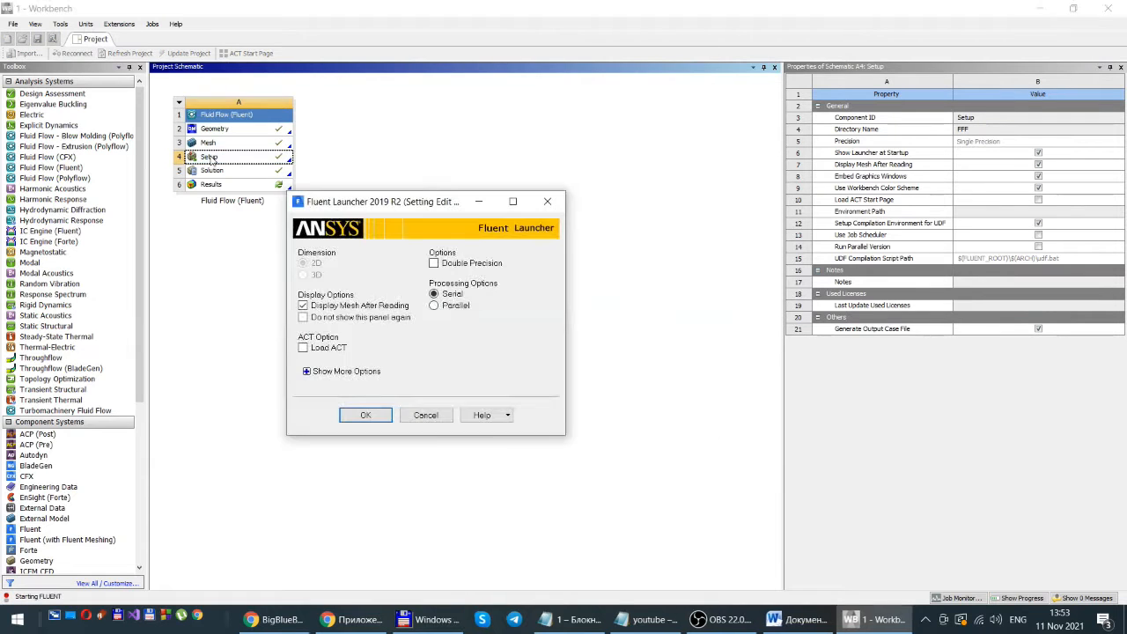
{"action": "left_click", "coordinate": [365, 415]}
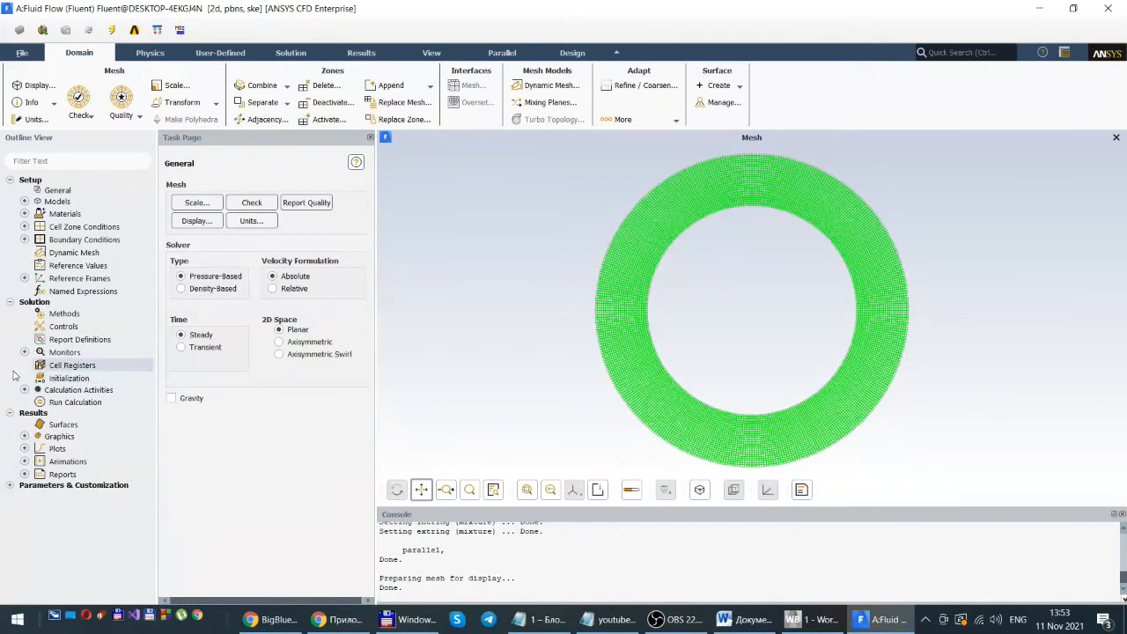
- Review the wall motion settings of the intring boundary condition and close them without making changes
{"action": "left_click", "coordinate": [25, 437]}
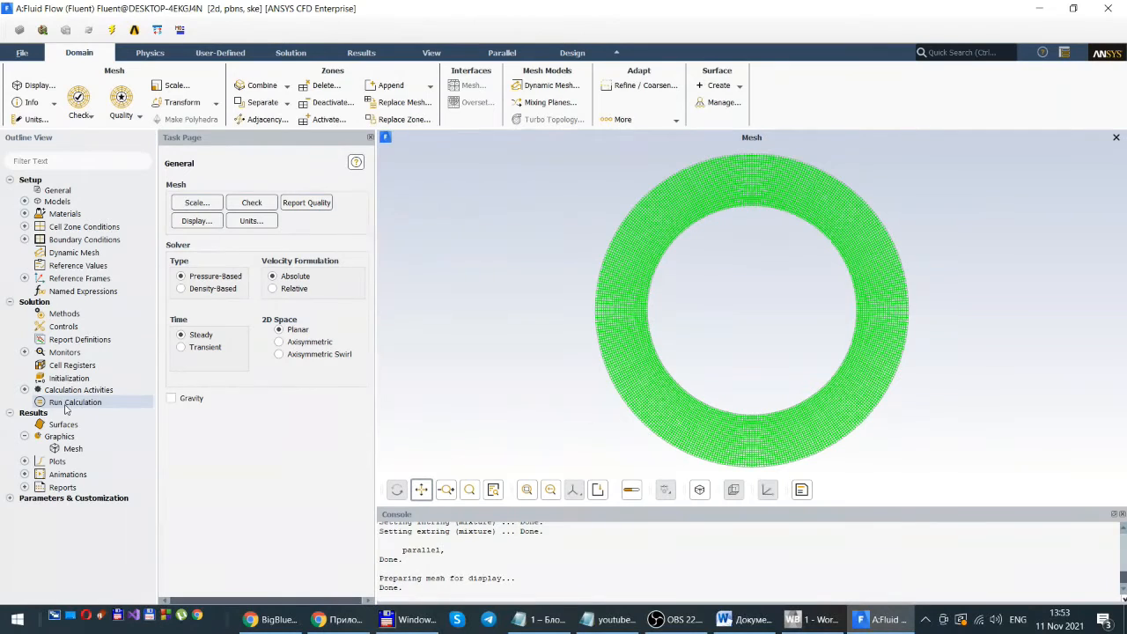
{"action": "double_click", "coordinate": [55, 242]}
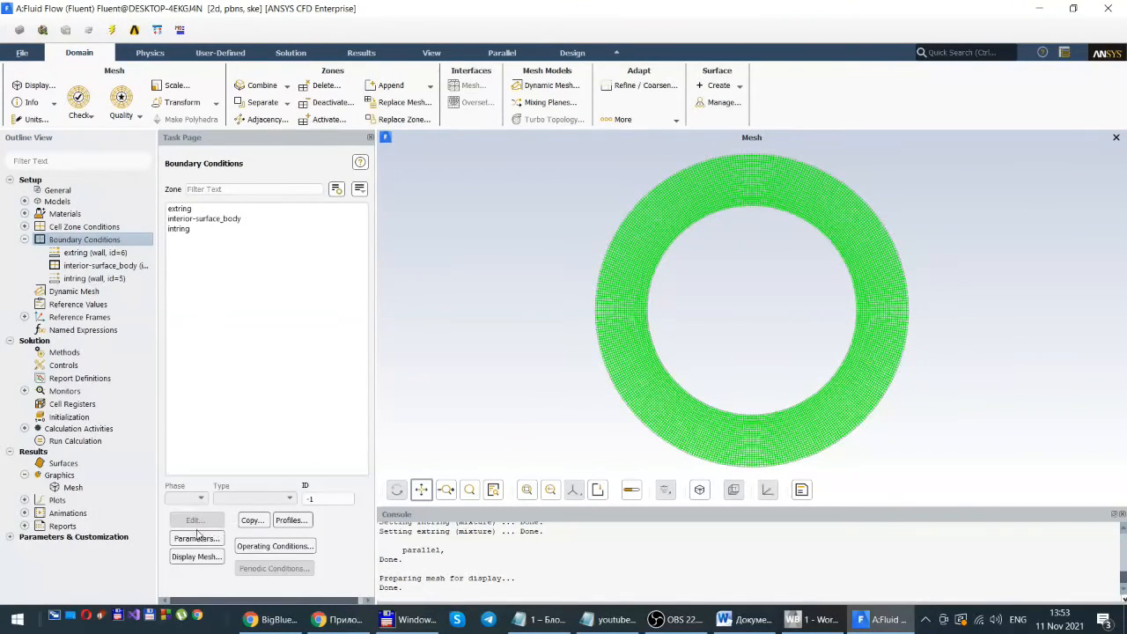
{"action": "left_click", "coordinate": [181, 229]}
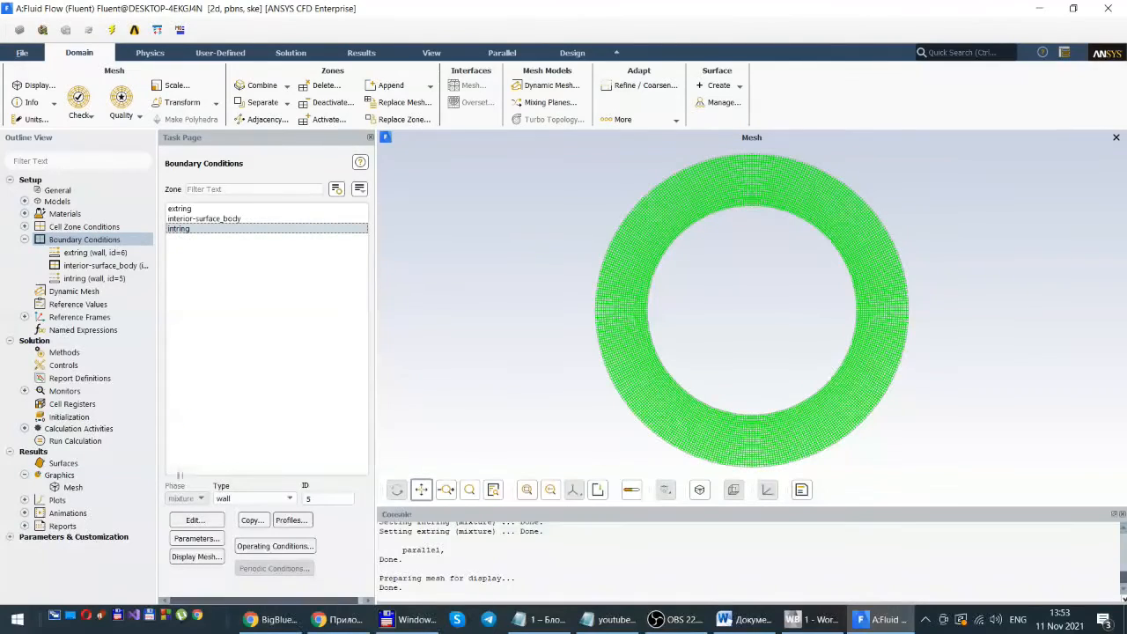
{"action": "left_click", "coordinate": [186, 521]}
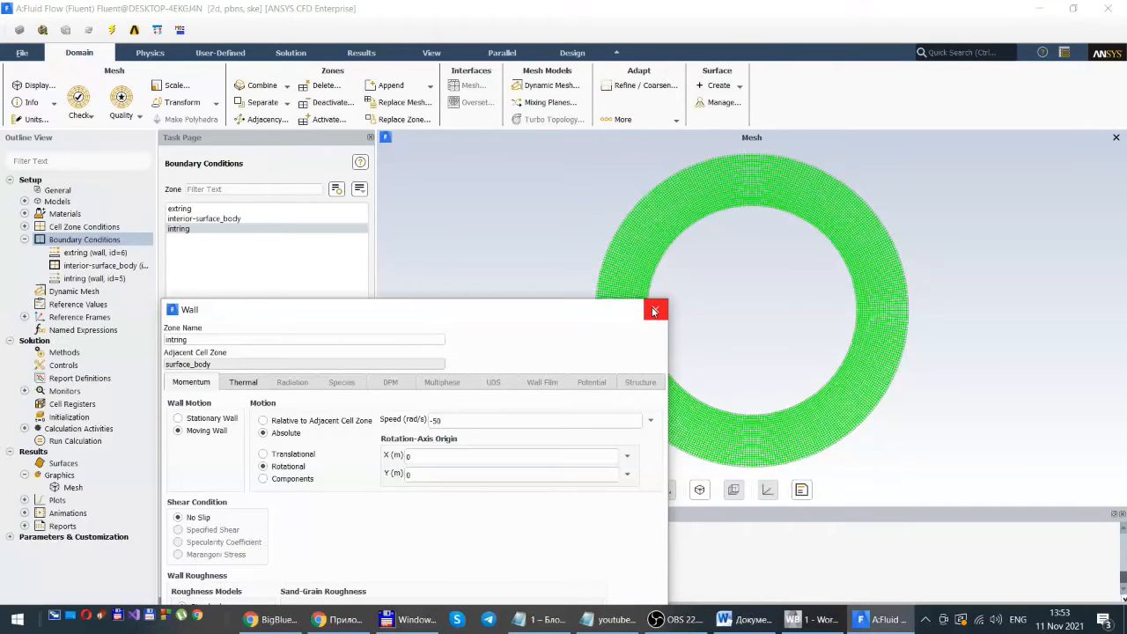
{"action": "left_click_drag", "start_coordinate": [486, 312], "coordinate": [583, 145]}
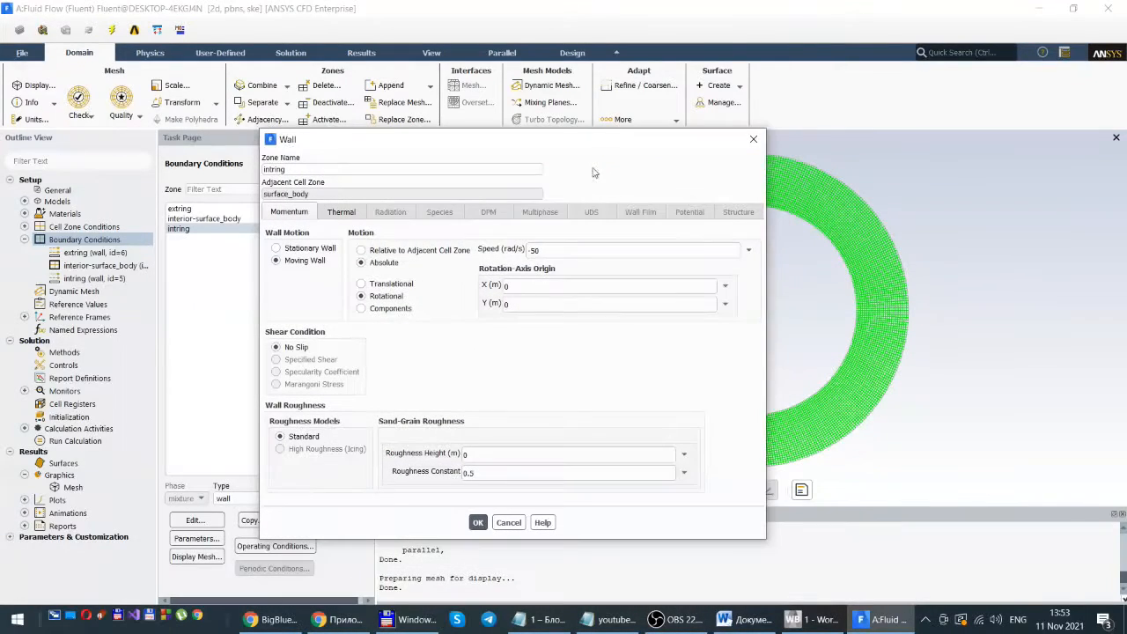
{"action": "left_click", "coordinate": [754, 140]}
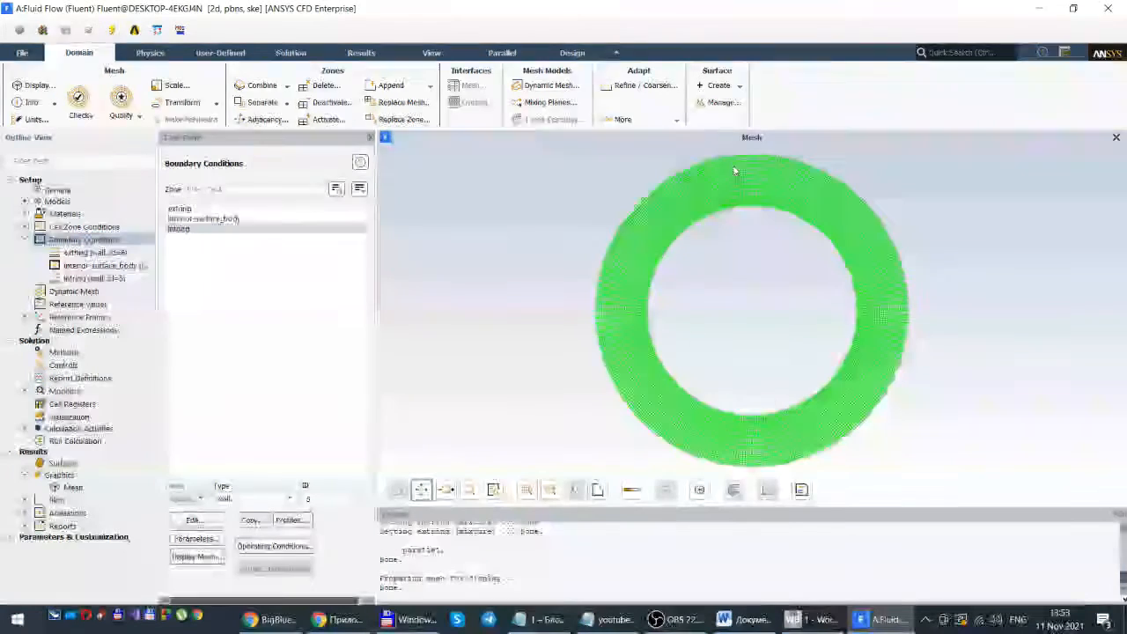
- Initialize the case and run the calculation for 300 iterations with automatic time stepping, then dismiss the completion notice
{"action": "left_click", "coordinate": [62, 442]}
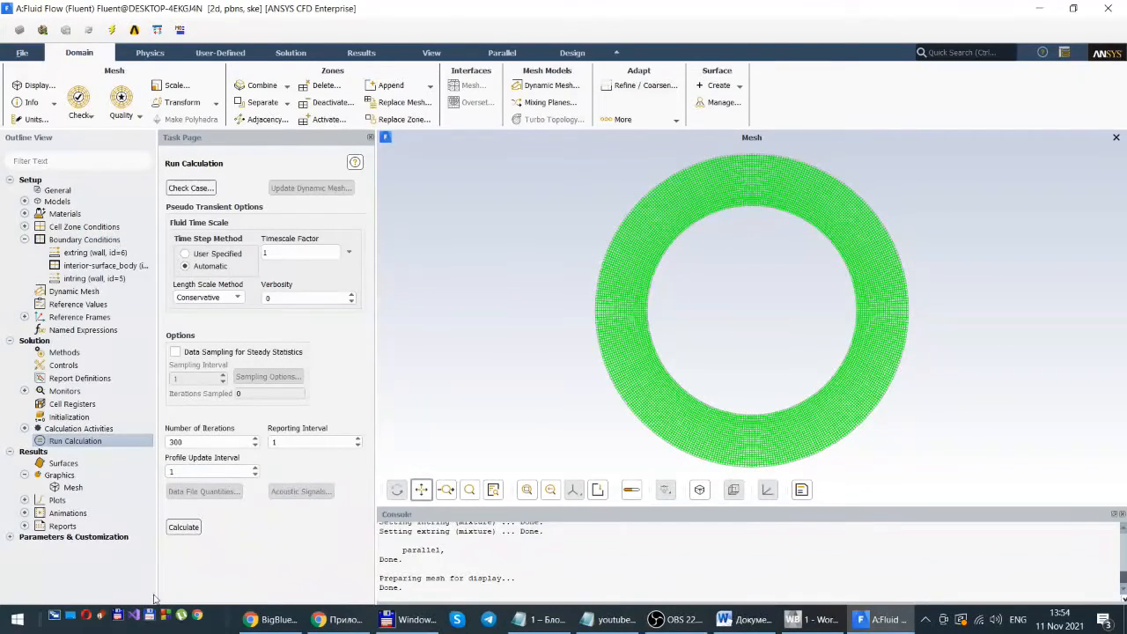
{"action": "left_click", "coordinate": [179, 528]}
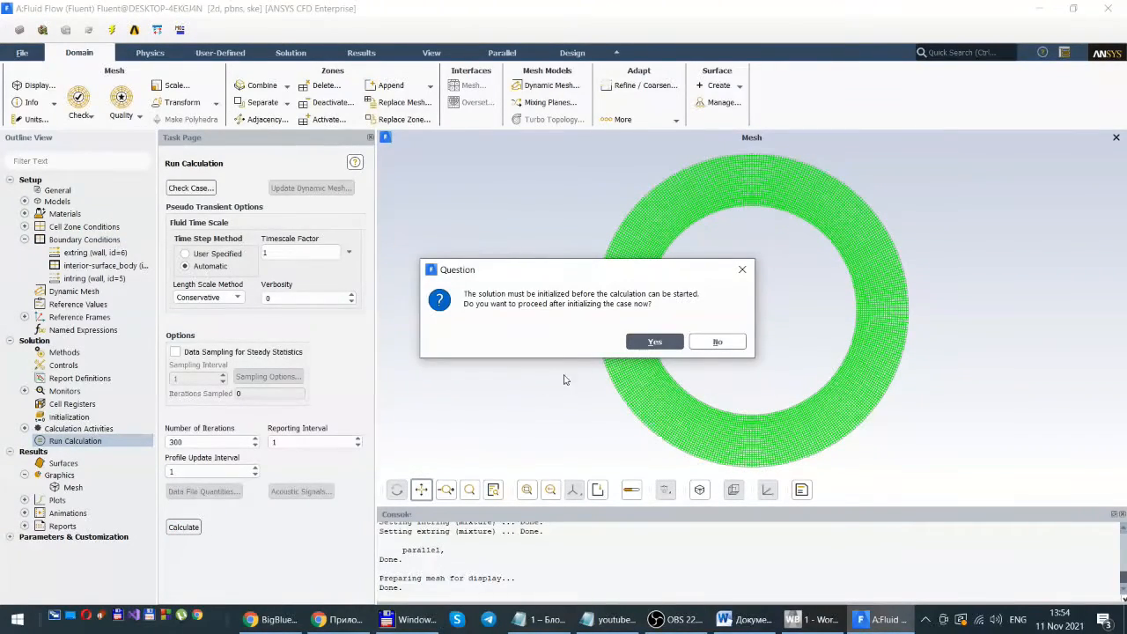
{"action": "left_click", "coordinate": [654, 341]}
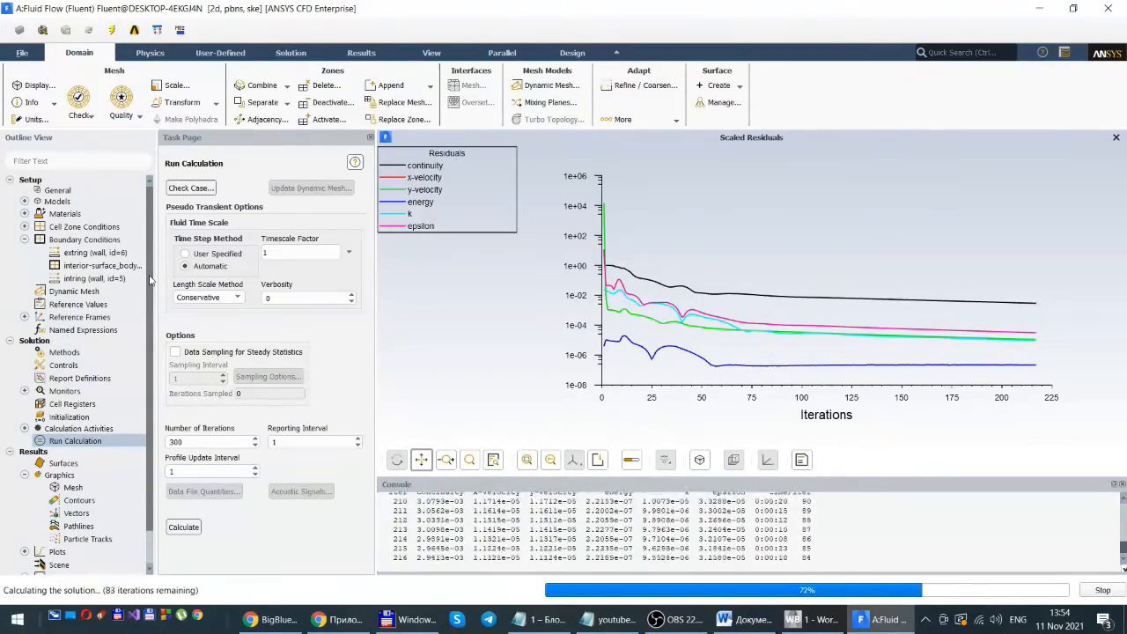
{"action": "scroll", "coordinate": [150, 280], "scroll_direction": "down", "scroll_amount": 2}
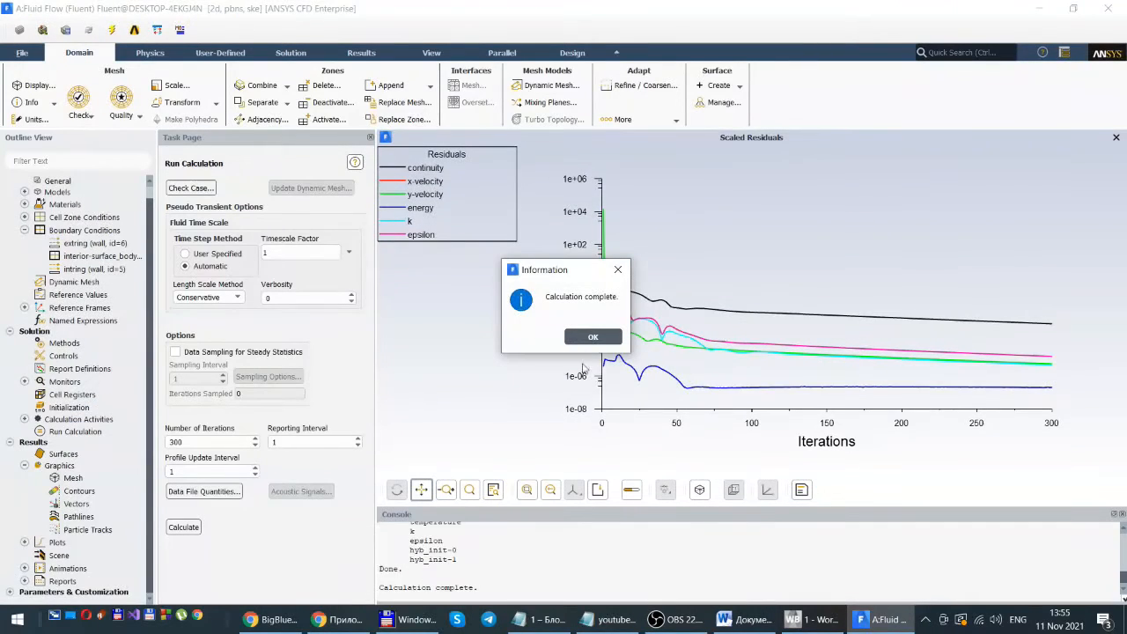
{"action": "left_click", "coordinate": [592, 339]}
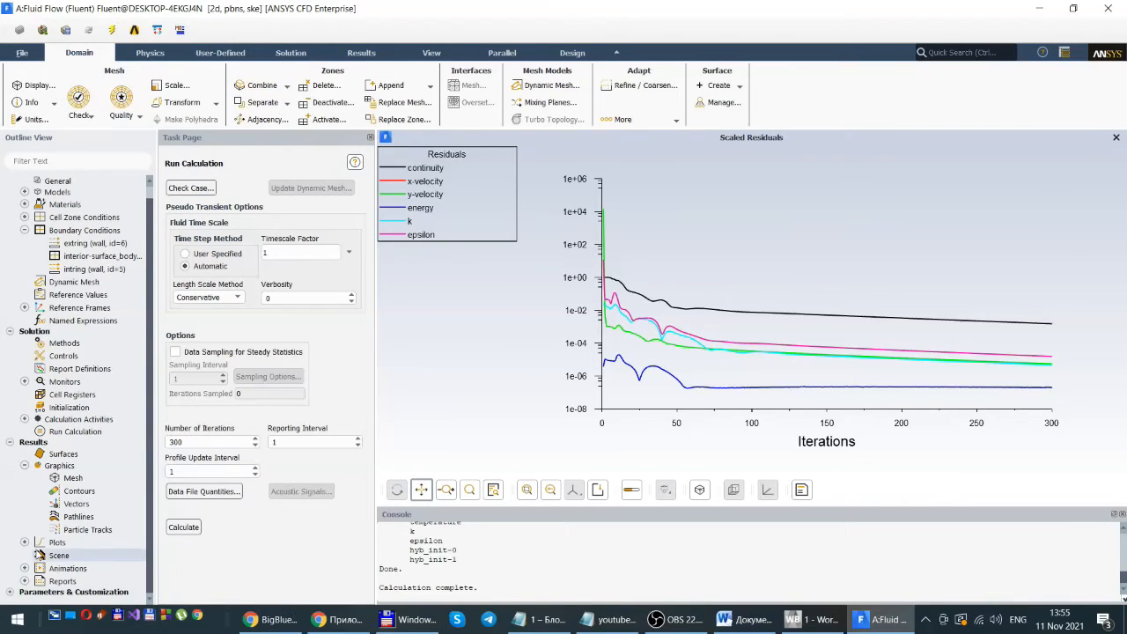
- Display filled contours of Static Temperature over the whole ring with smooth coloring, and close the contour settings
{"action": "double_click", "coordinate": [75, 493]}
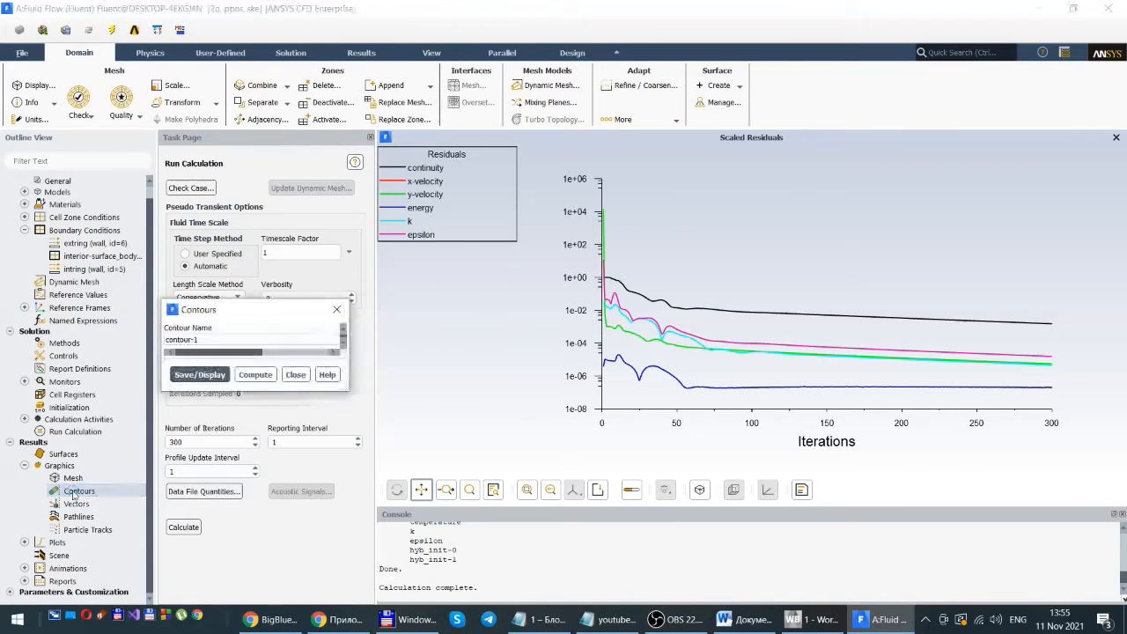
{"action": "left_click_drag", "start_coordinate": [299, 309], "coordinate": [295, 142]}
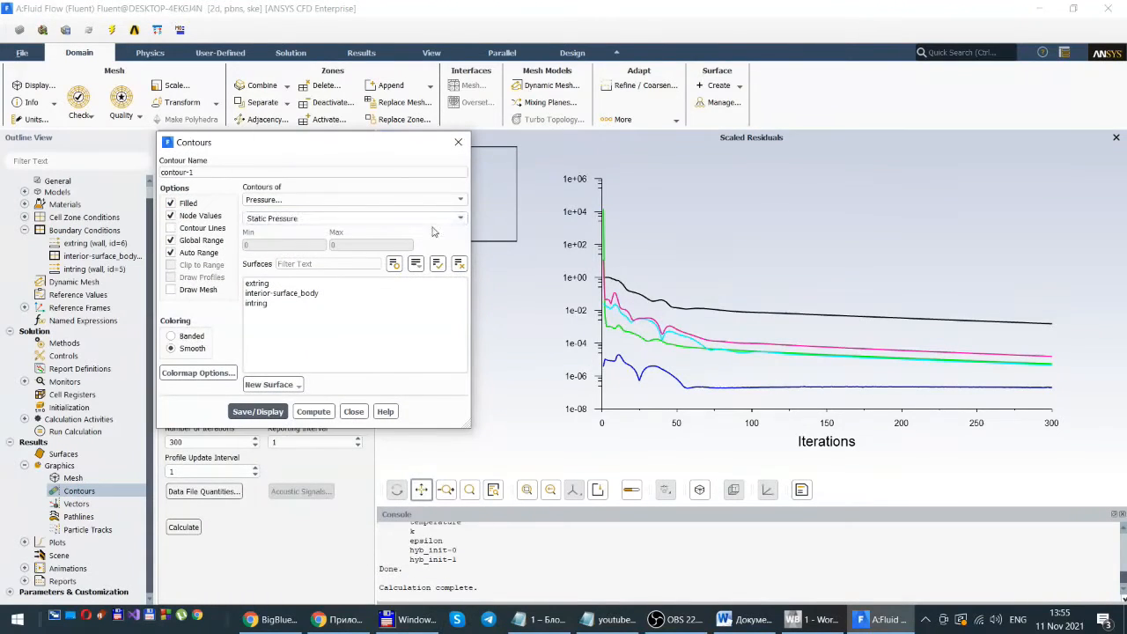
{"action": "left_click", "coordinate": [462, 218]}
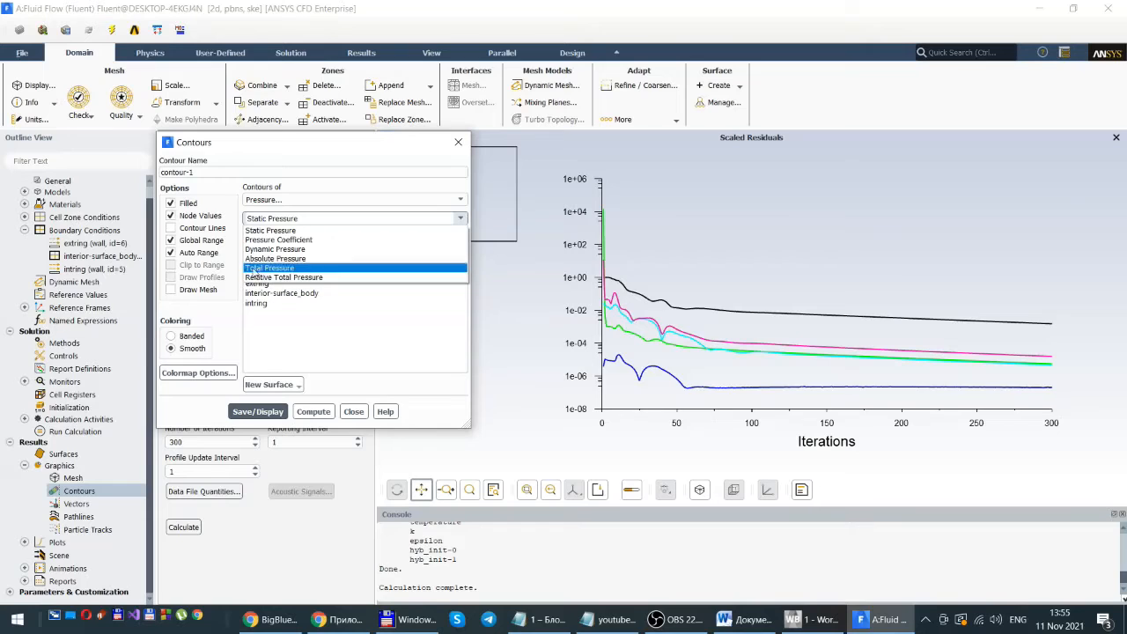
{"action": "left_click", "coordinate": [269, 200]}
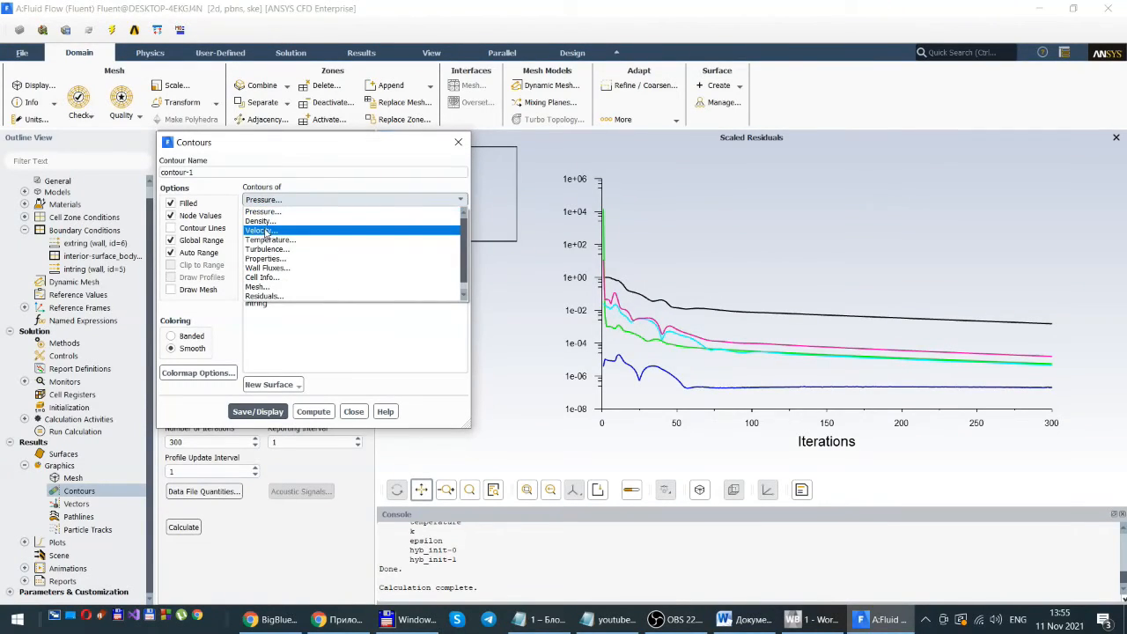
{"action": "left_click", "coordinate": [270, 239]}
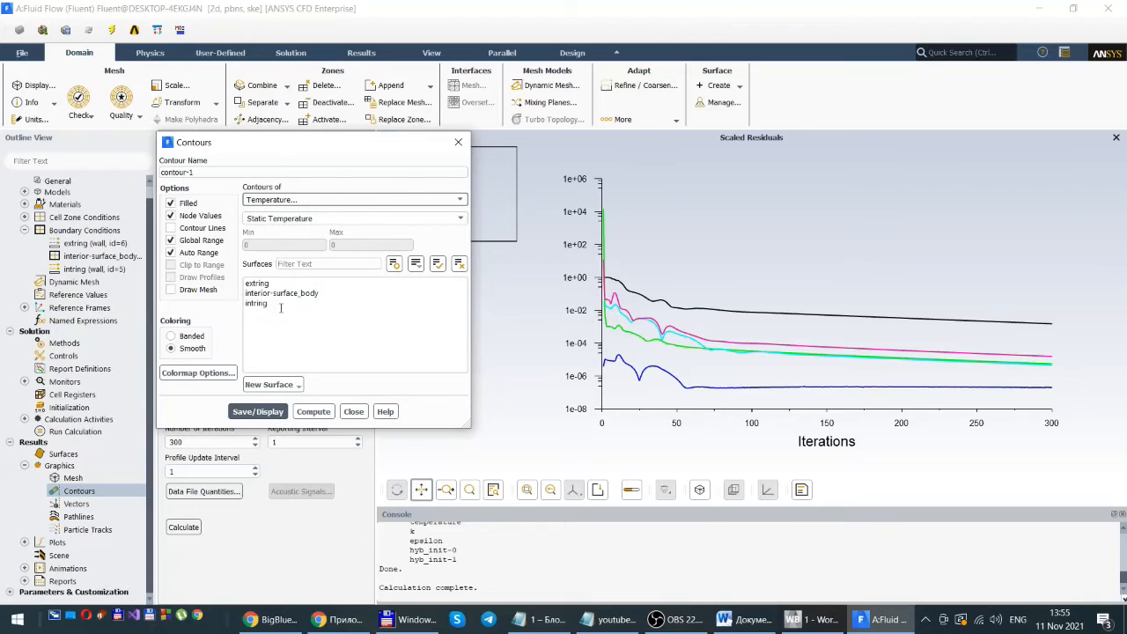
{"action": "left_click", "coordinate": [258, 412]}
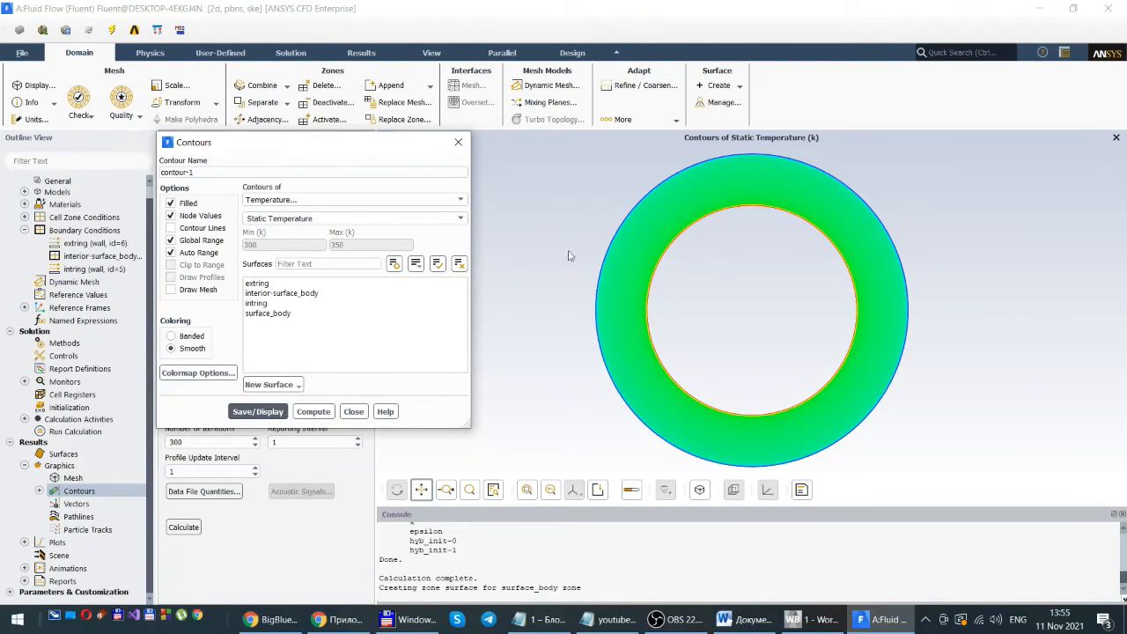
{"action": "left_click", "coordinate": [353, 412]}
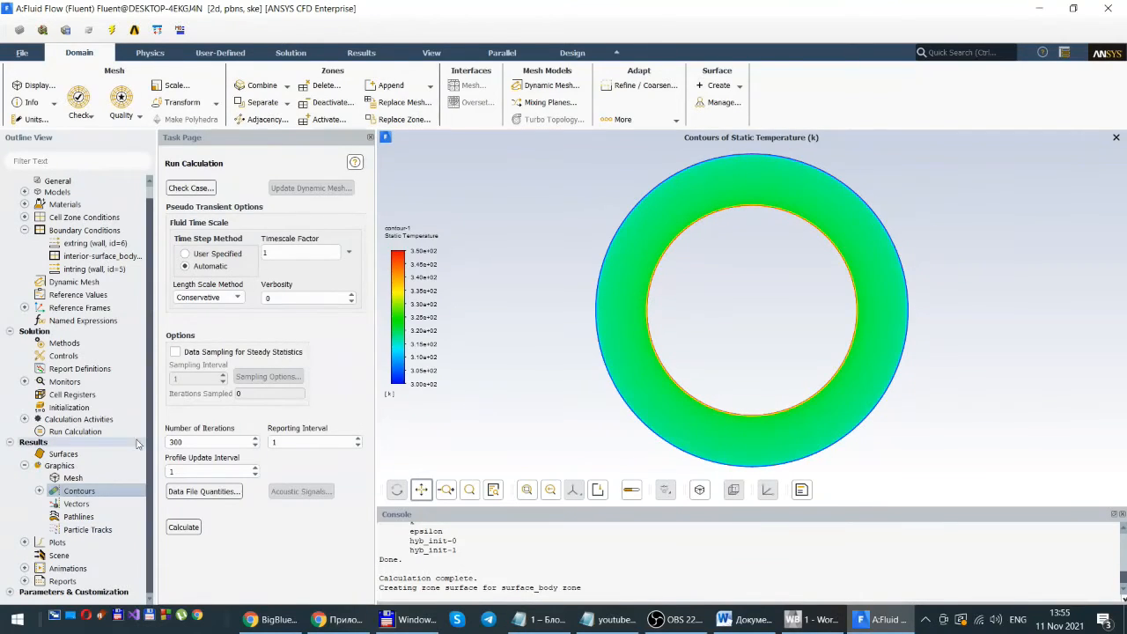
- Examine the Parameters & Customization entries and the Custom Field Function Calculator, closing the calculator without defining a function
{"action": "left_click", "coordinate": [141, 493]}
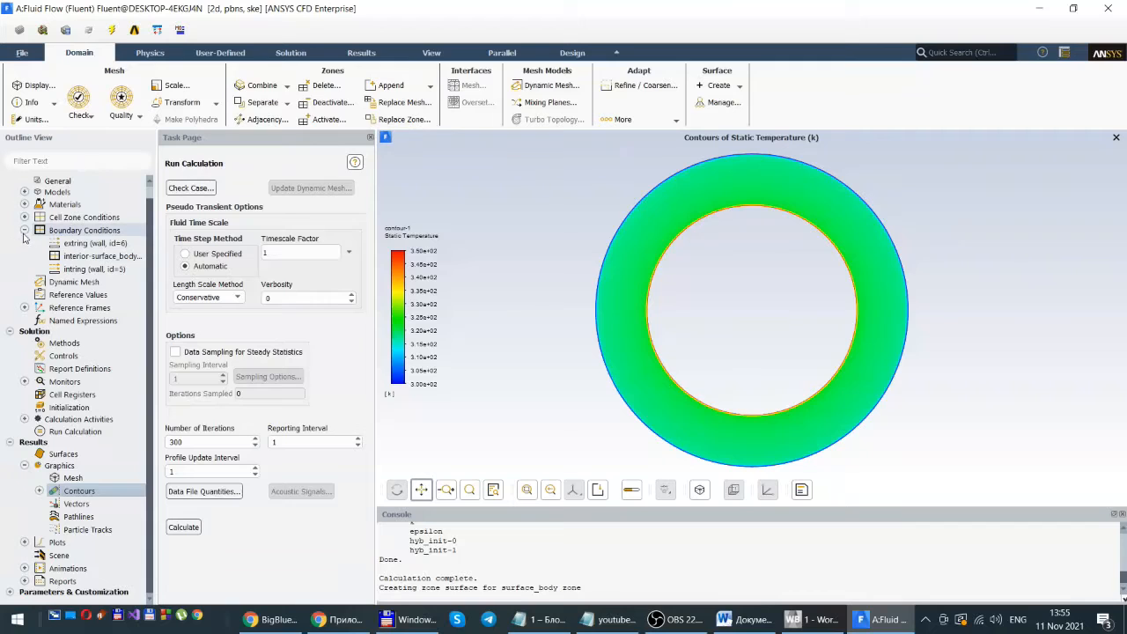
{"action": "scroll", "coordinate": [25, 230], "scroll_direction": "up", "scroll_amount": 1}
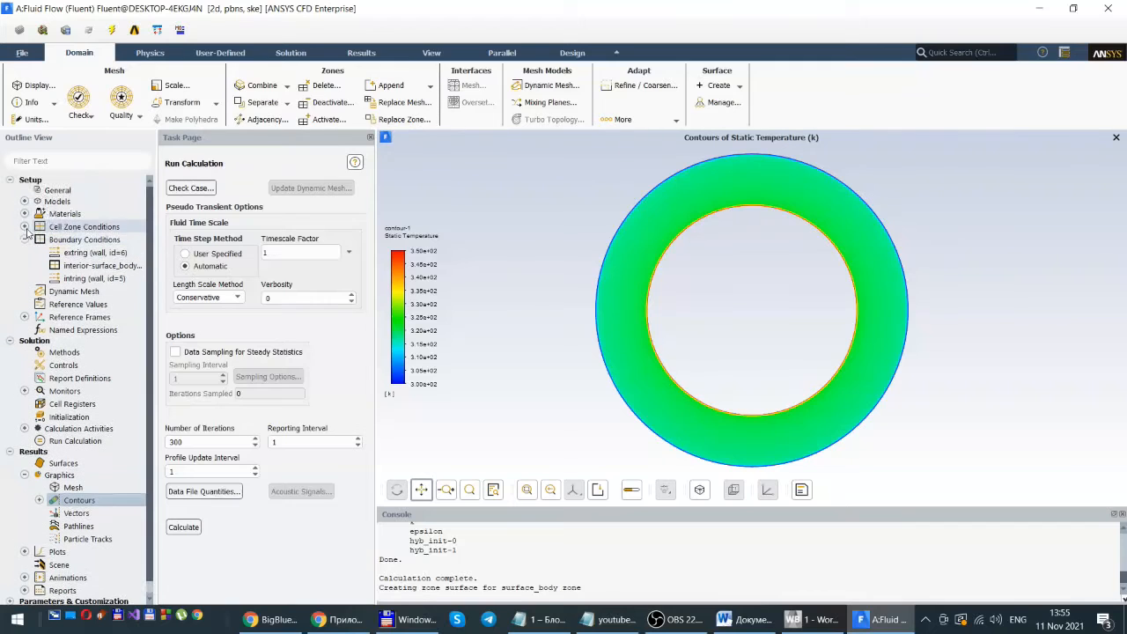
{"action": "left_click", "coordinate": [11, 181]}
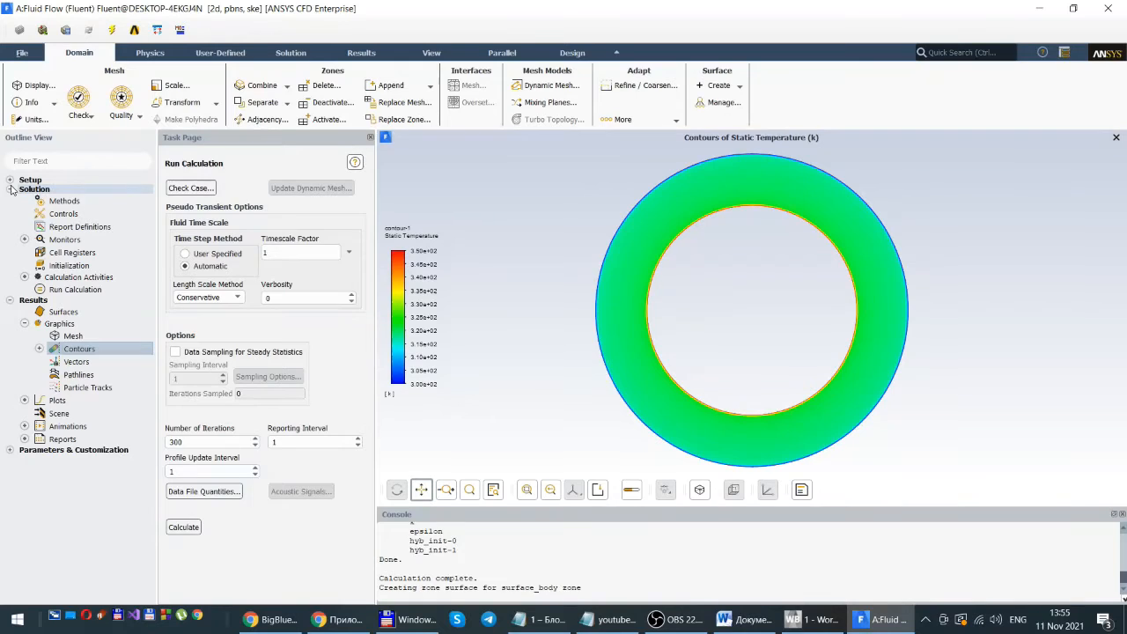
{"action": "left_click", "coordinate": [10, 190]}
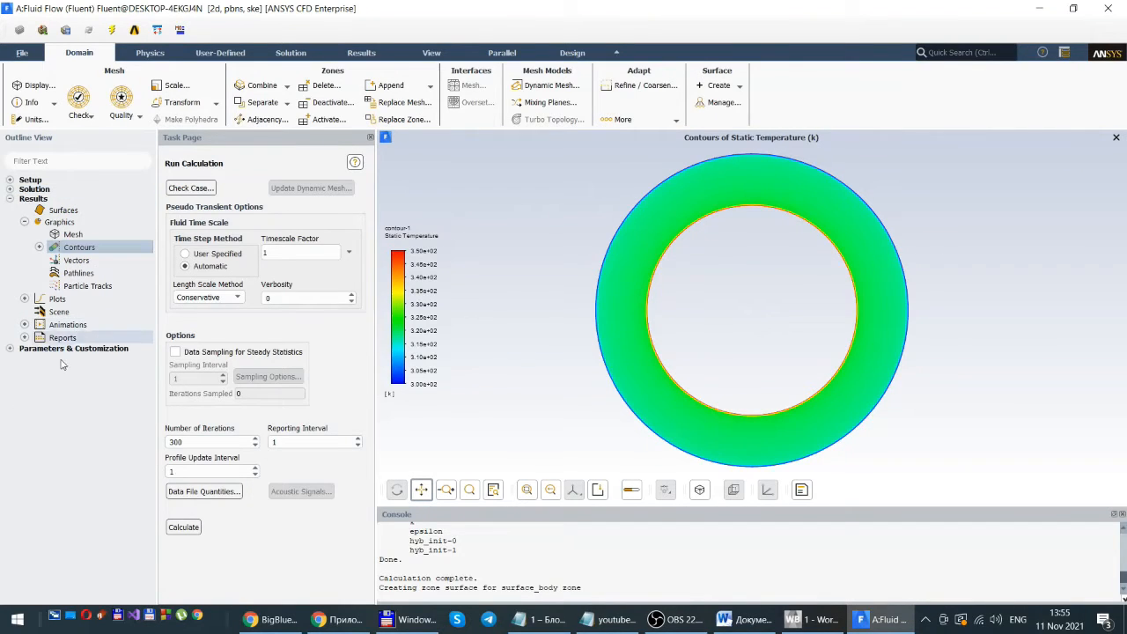
{"action": "left_click", "coordinate": [11, 348]}
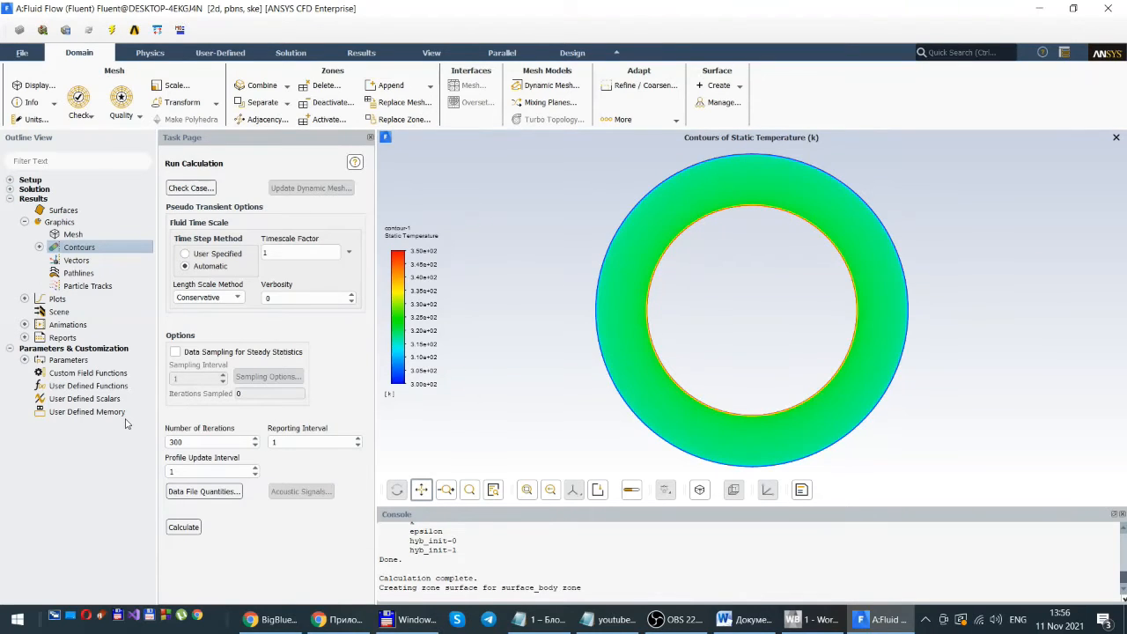
{"action": "right_click", "coordinate": [68, 379]}
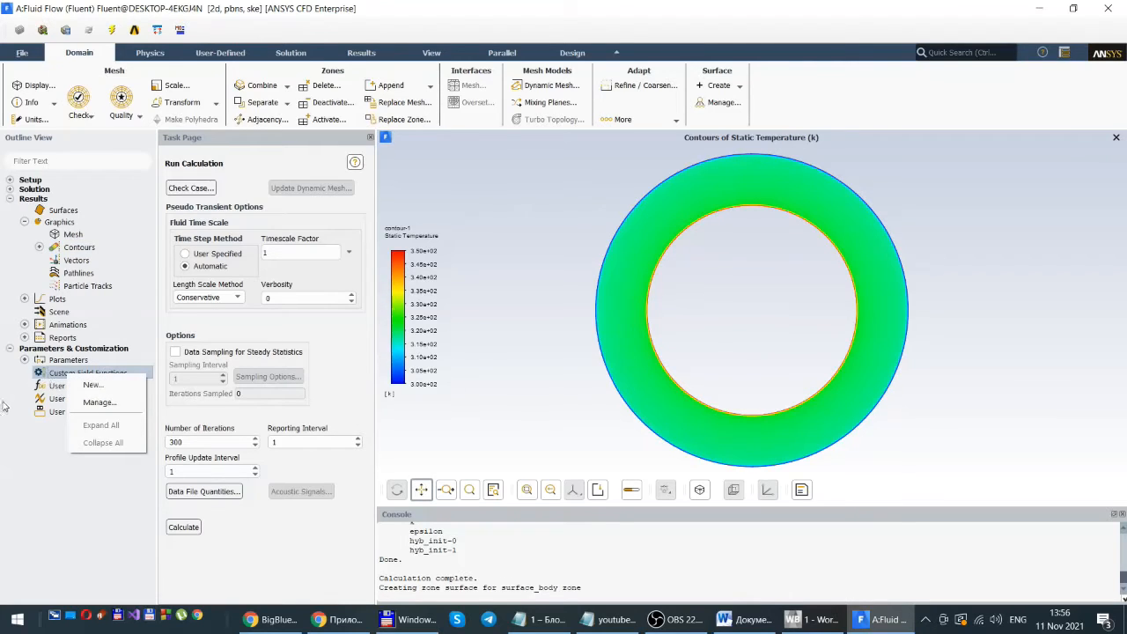
{"action": "left_click", "coordinate": [22, 476]}
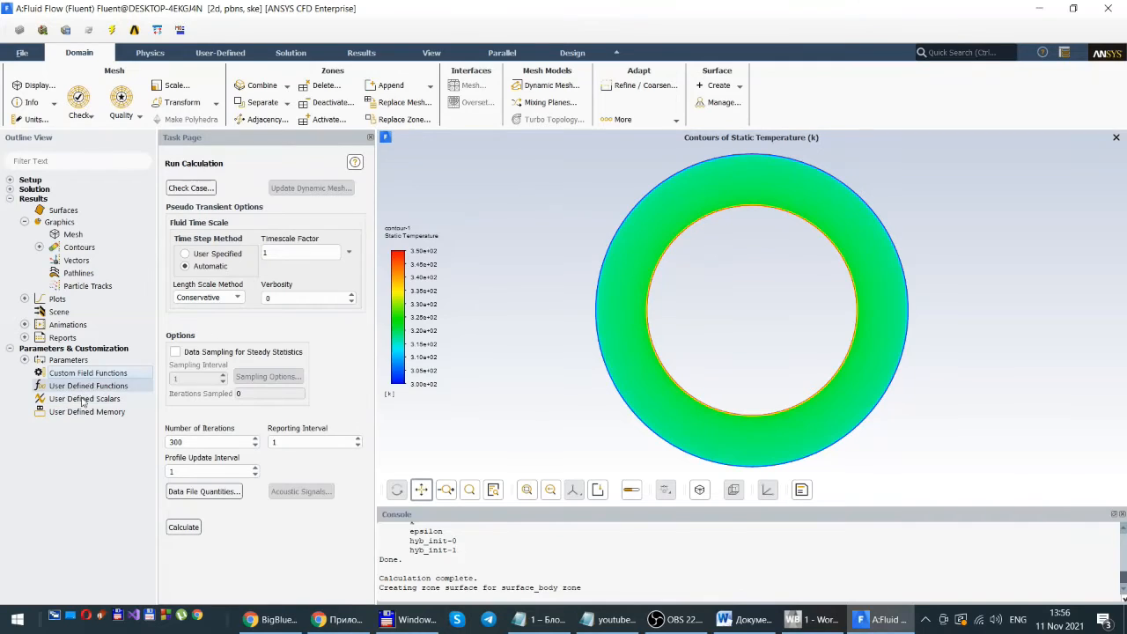
{"action": "left_click", "coordinate": [24, 360]}
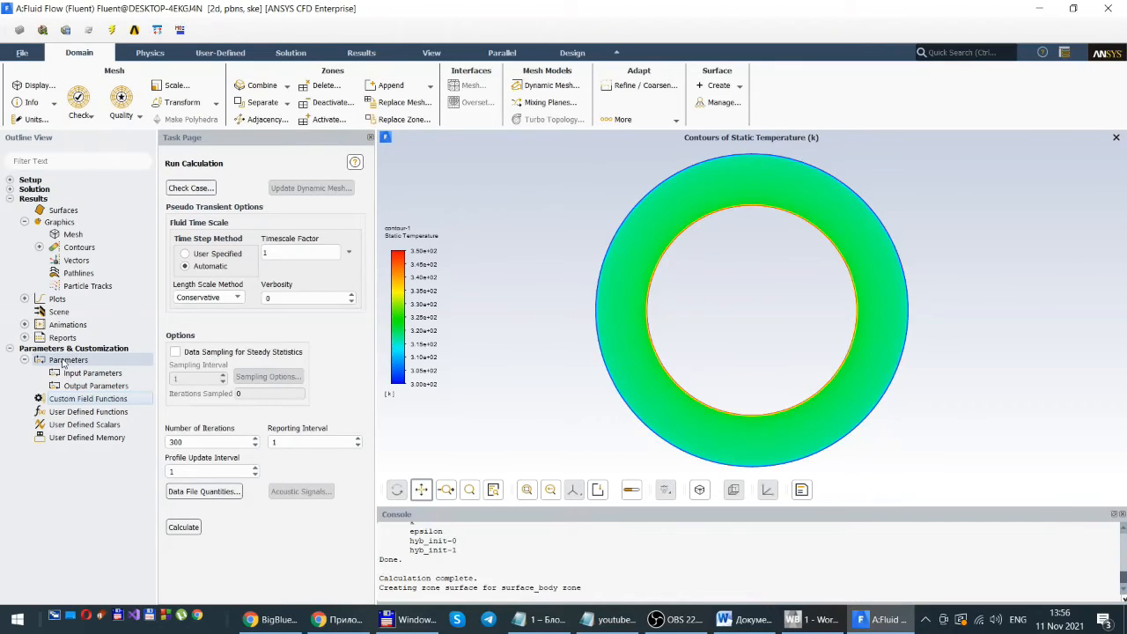
{"action": "right_click", "coordinate": [74, 402]}
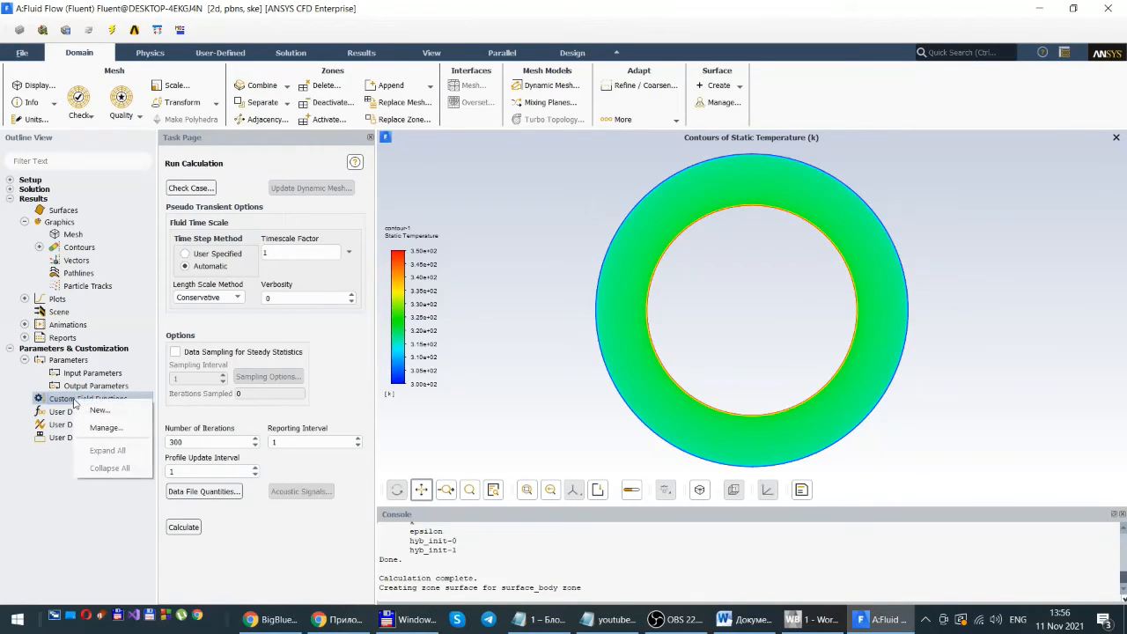
{"action": "left_click", "coordinate": [100, 411]}
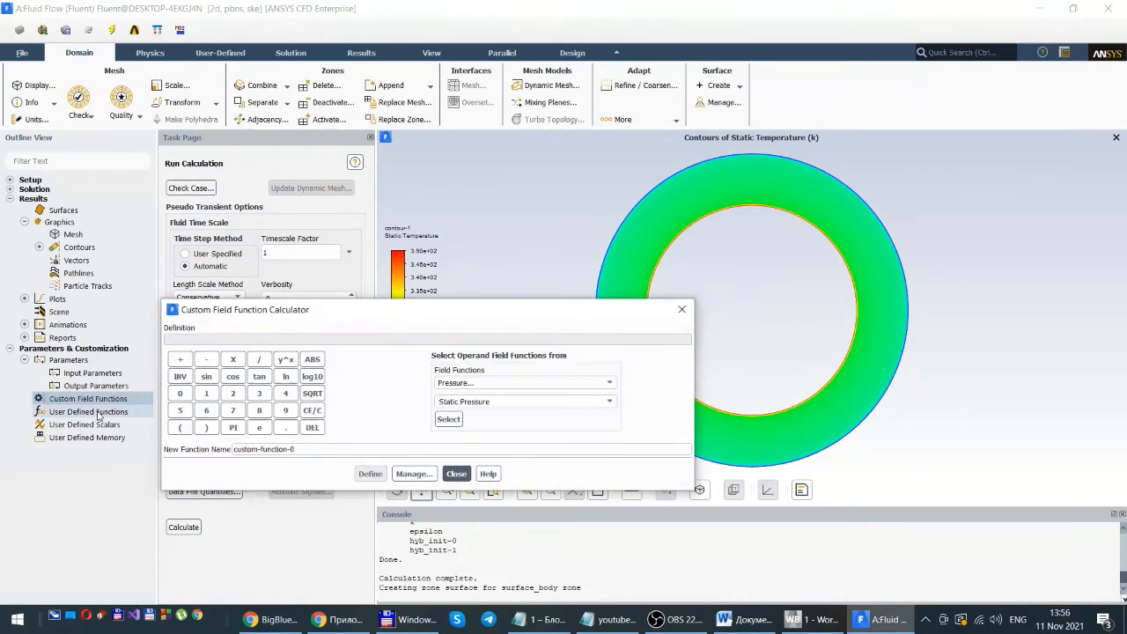
{"action": "left_click", "coordinate": [684, 311]}
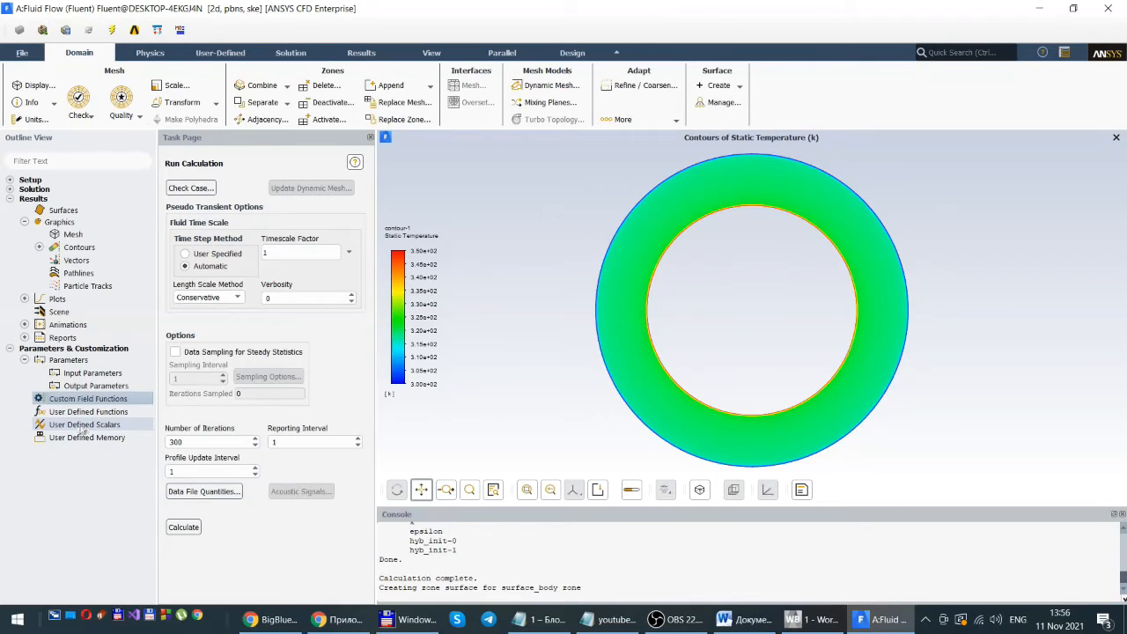
{"action": "left_click", "coordinate": [89, 312]}
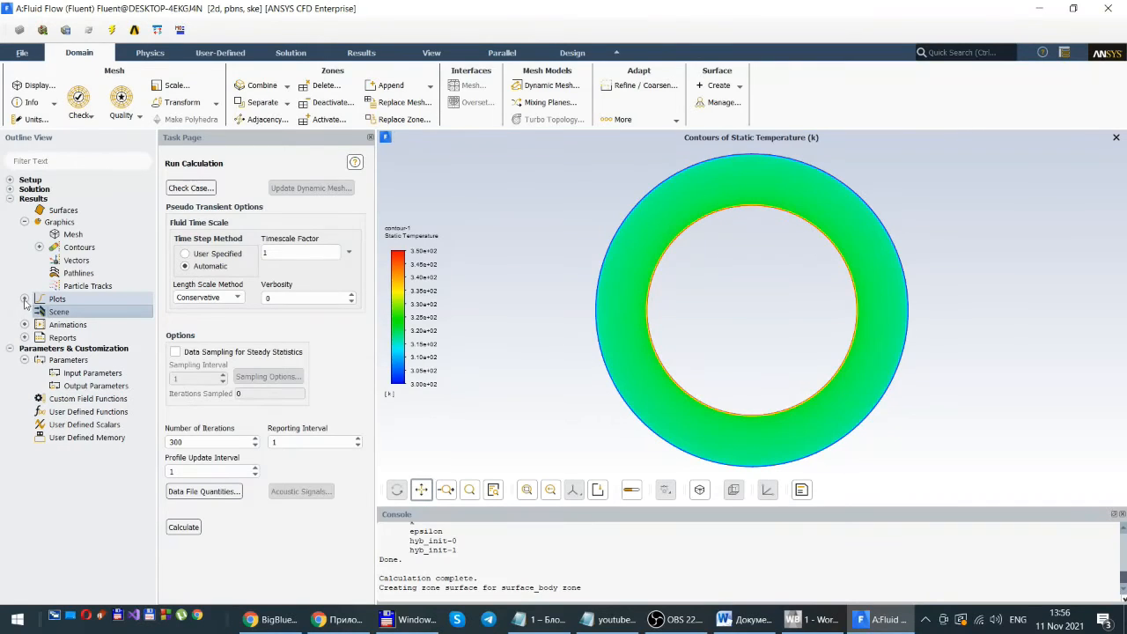
- Create a line surface across the ring's gap from x0 = 1 m, y0 = 0 to x1 = 1.5 m, y1 = 0
{"action": "right_click", "coordinate": [59, 213]}
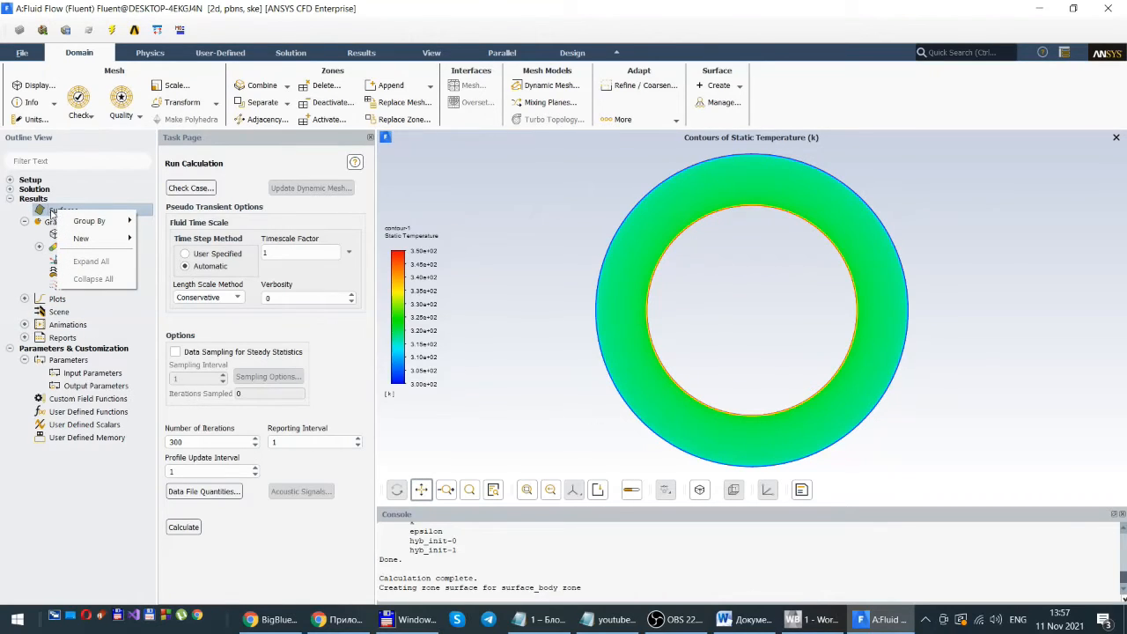
{"action": "mouse_move", "coordinate": [80, 242]}
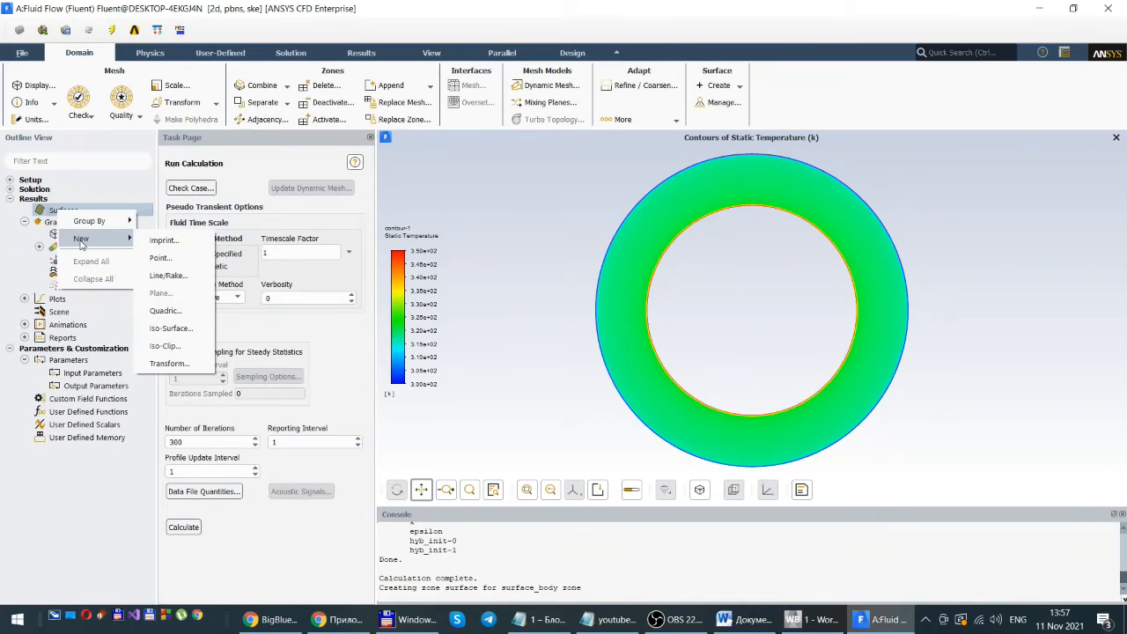
{"action": "left_click", "coordinate": [169, 276]}
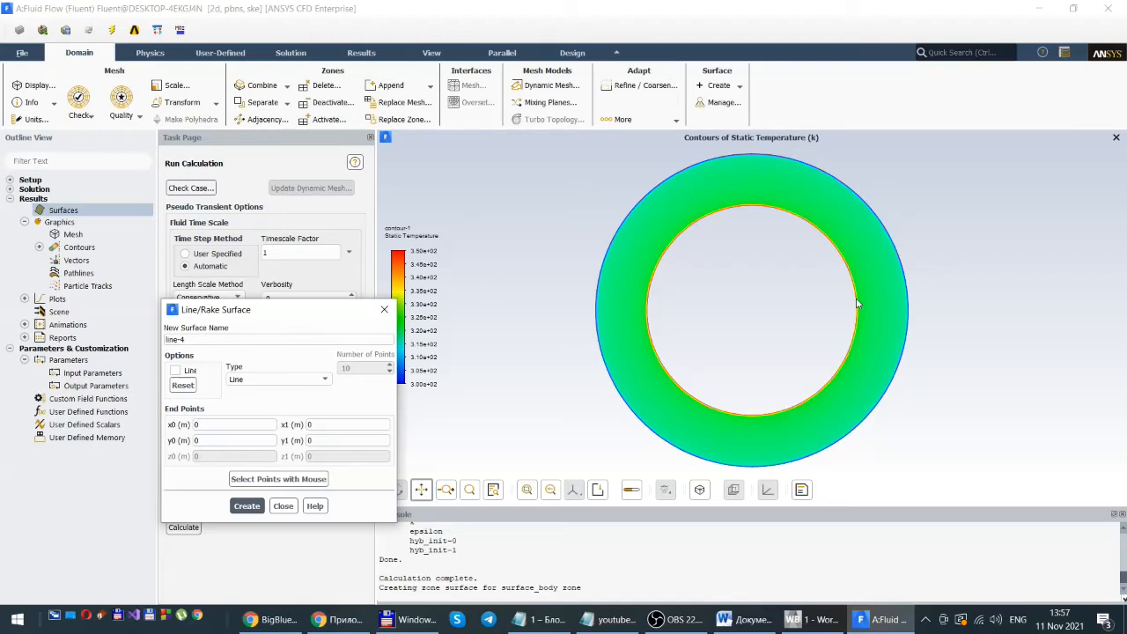
{"action": "left_click", "coordinate": [243, 442]}
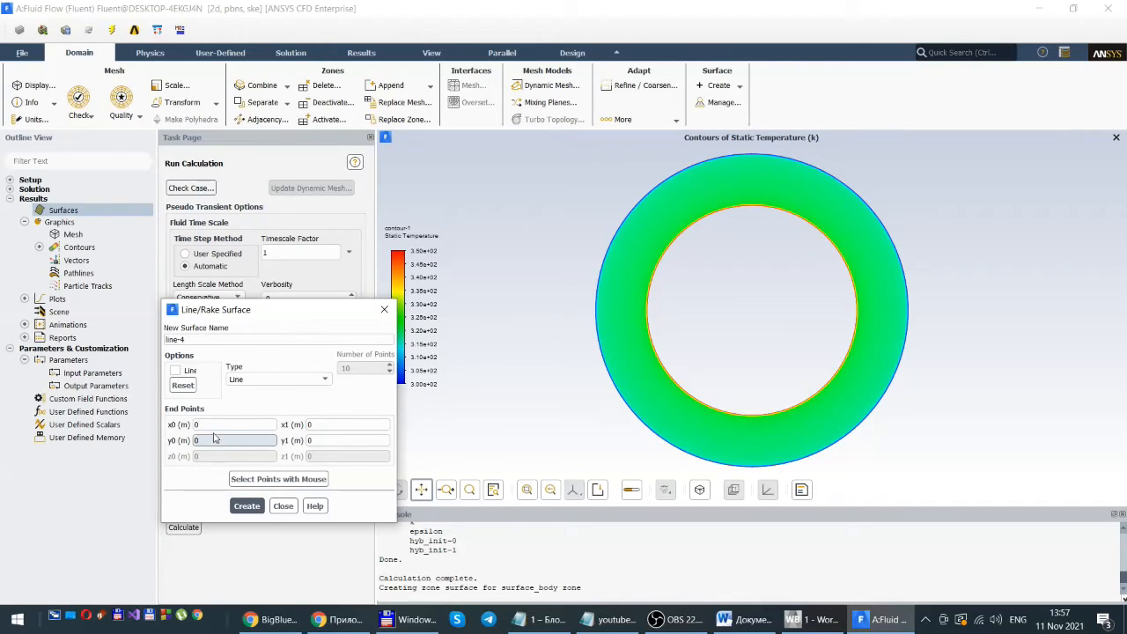
{"action": "left_click", "coordinate": [204, 424]}
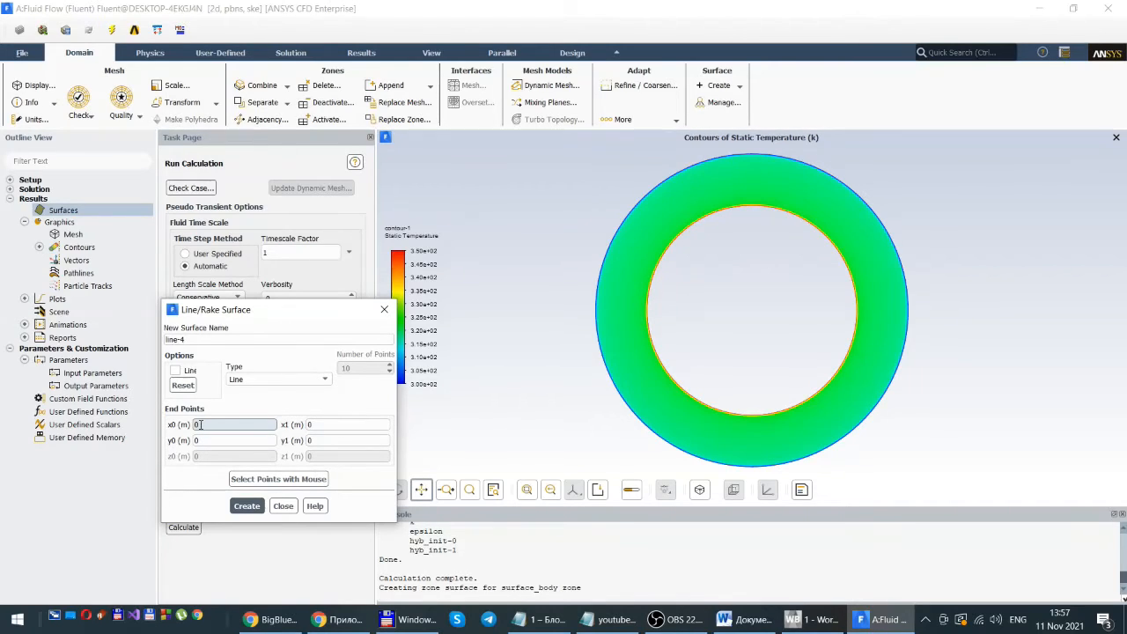
{"action": "double_click", "coordinate": [197, 424]}
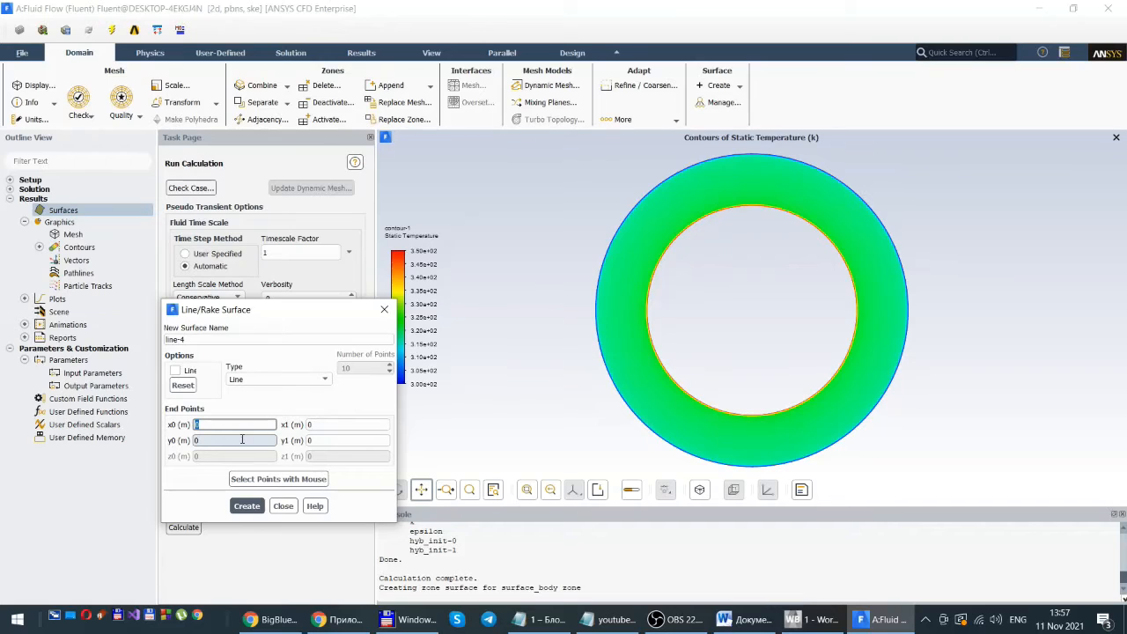
{"action": "type", "text": "1"}
{"action": "left_click", "coordinate": [200, 440]}
{"action": "left_click", "coordinate": [312, 427]}
{"action": "type", "text": "1.5"}
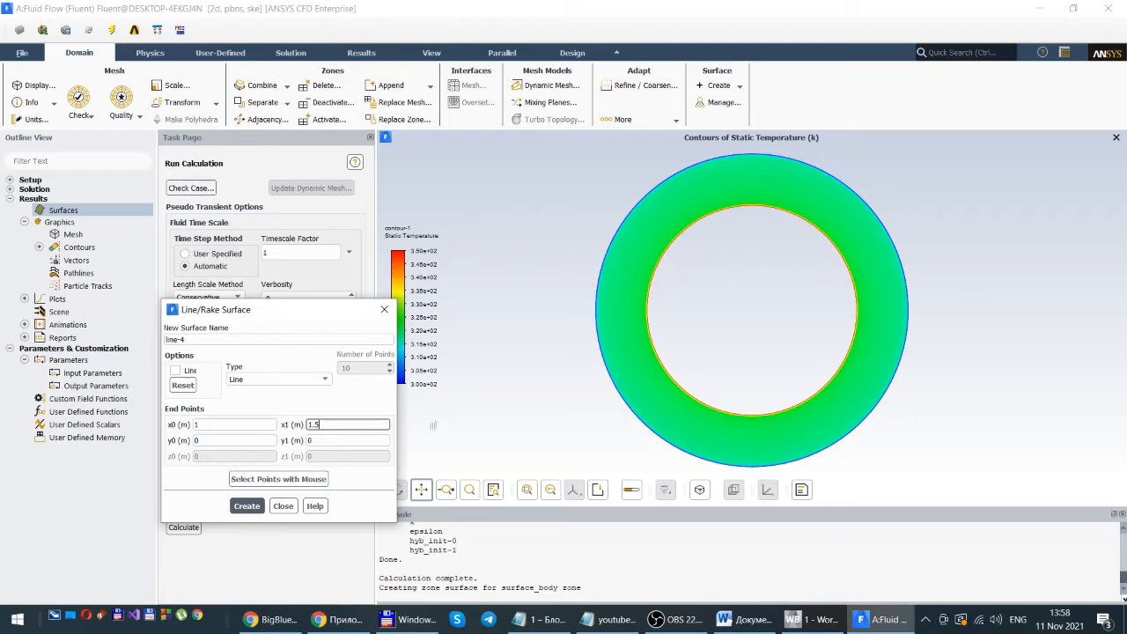
{"action": "left_click", "coordinate": [242, 509]}
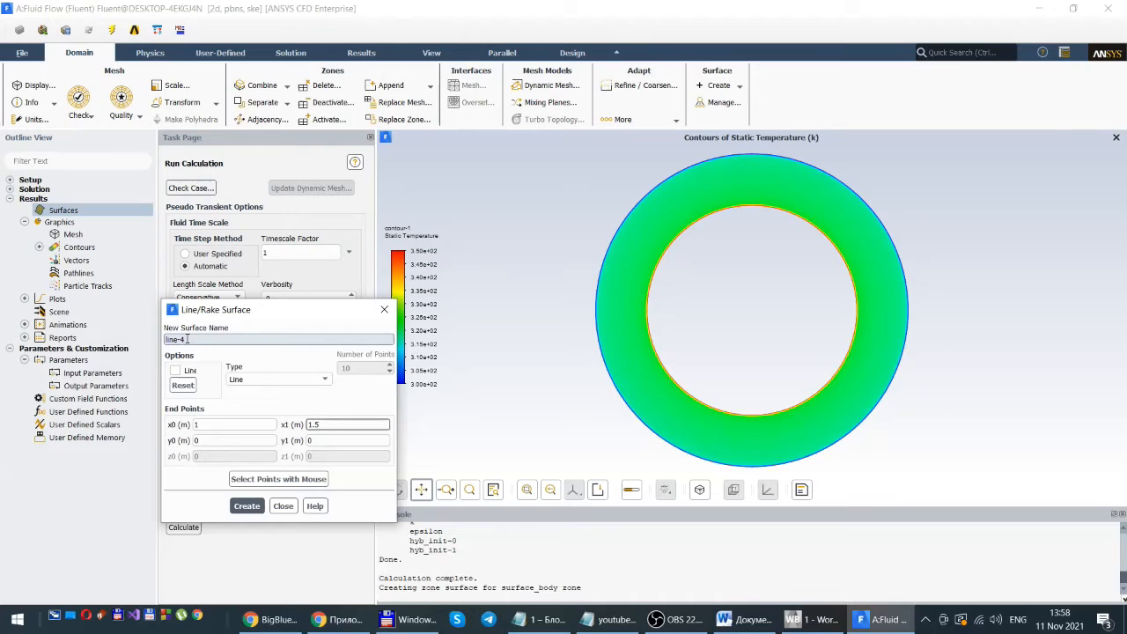
{"action": "left_click", "coordinate": [248, 506]}
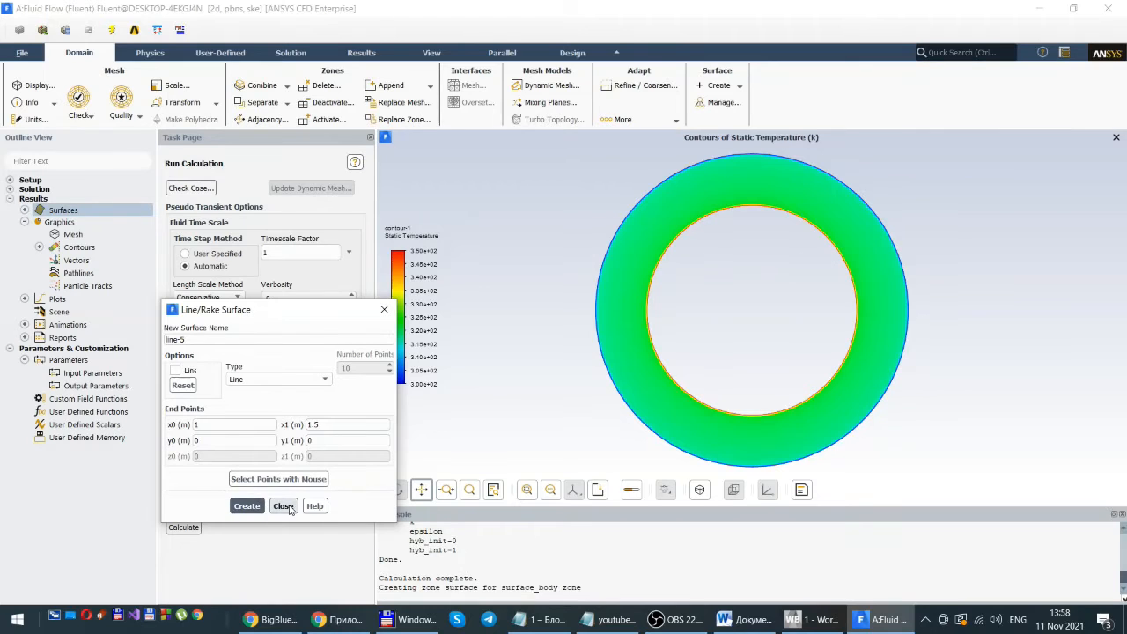
{"action": "left_click", "coordinate": [282, 506]}
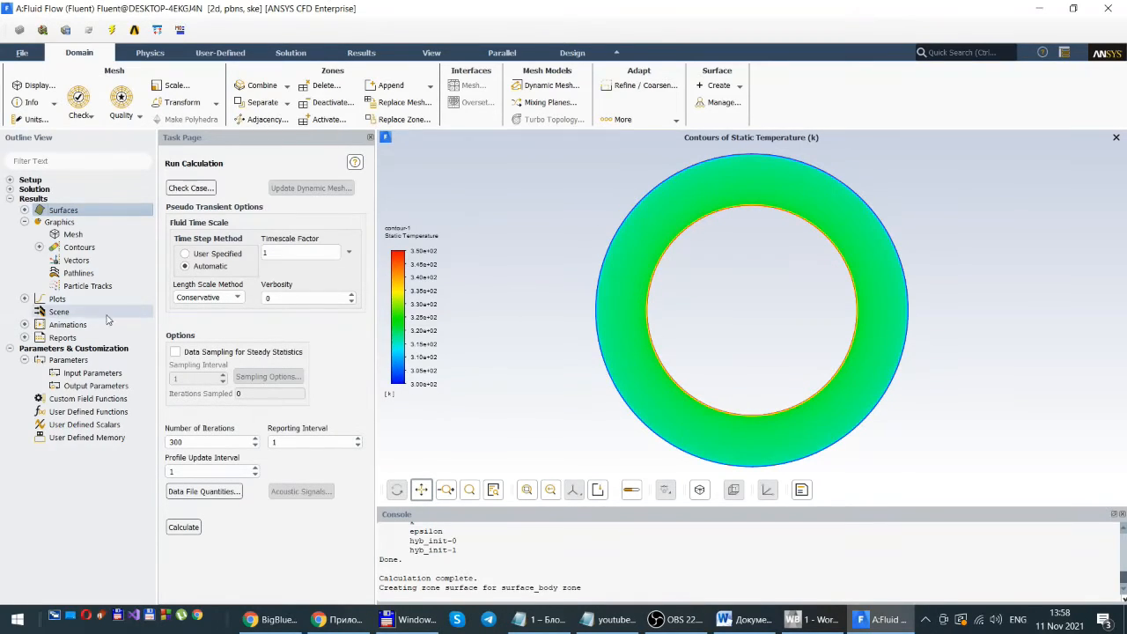
- Start a solution XY plot and select line-4 as the surface to plot
{"action": "left_click", "coordinate": [24, 300]}
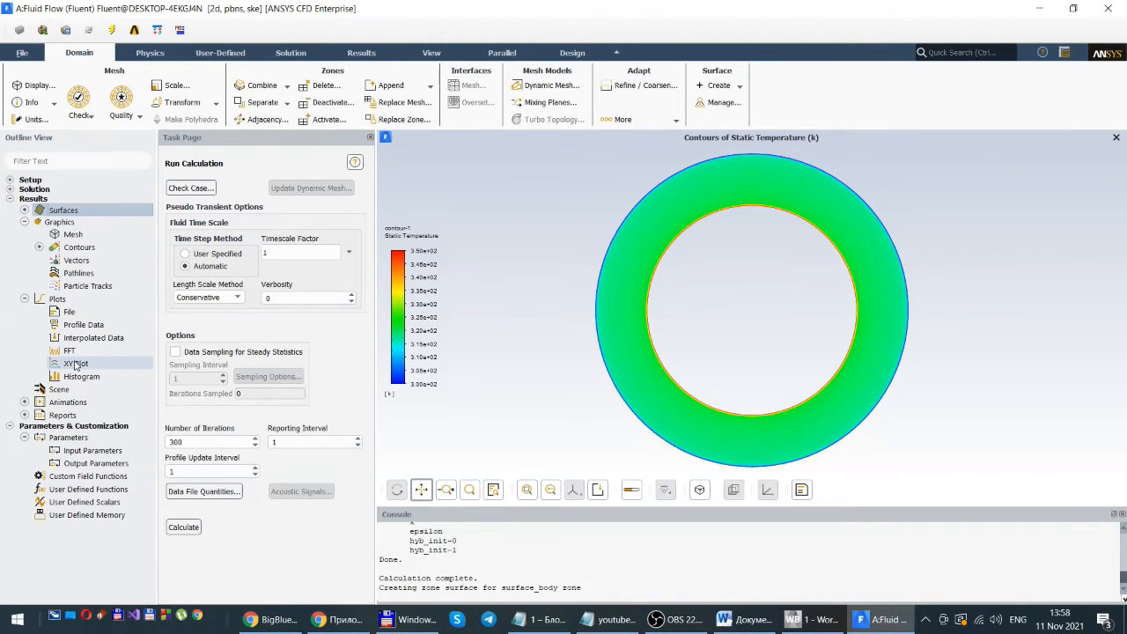
{"action": "left_click", "coordinate": [76, 364]}
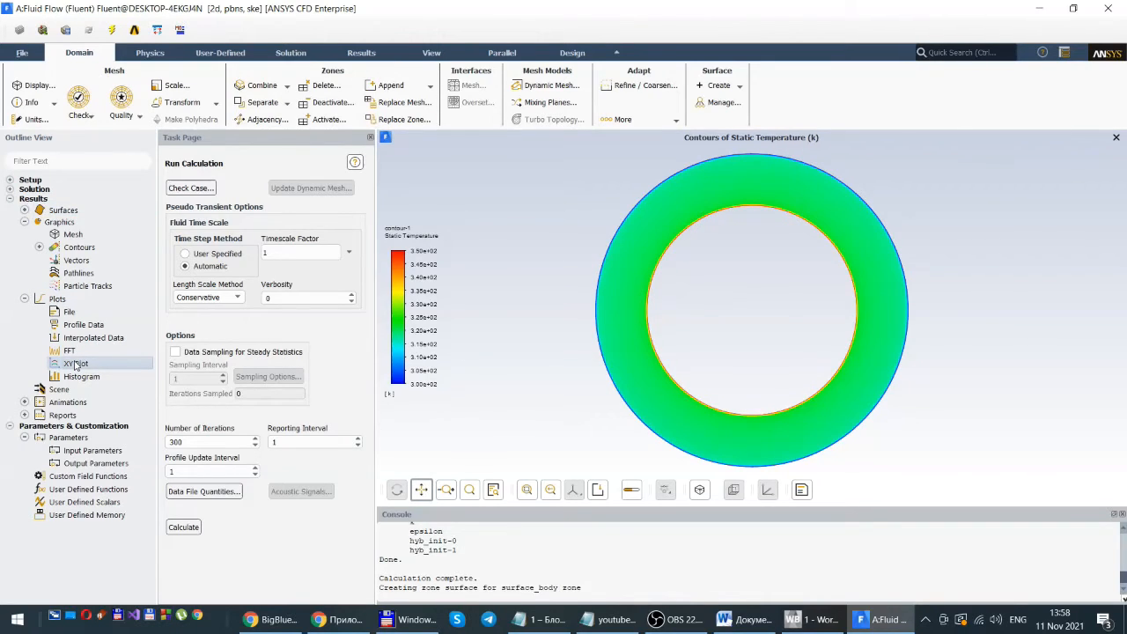
{"action": "double_click", "coordinate": [76, 363]}
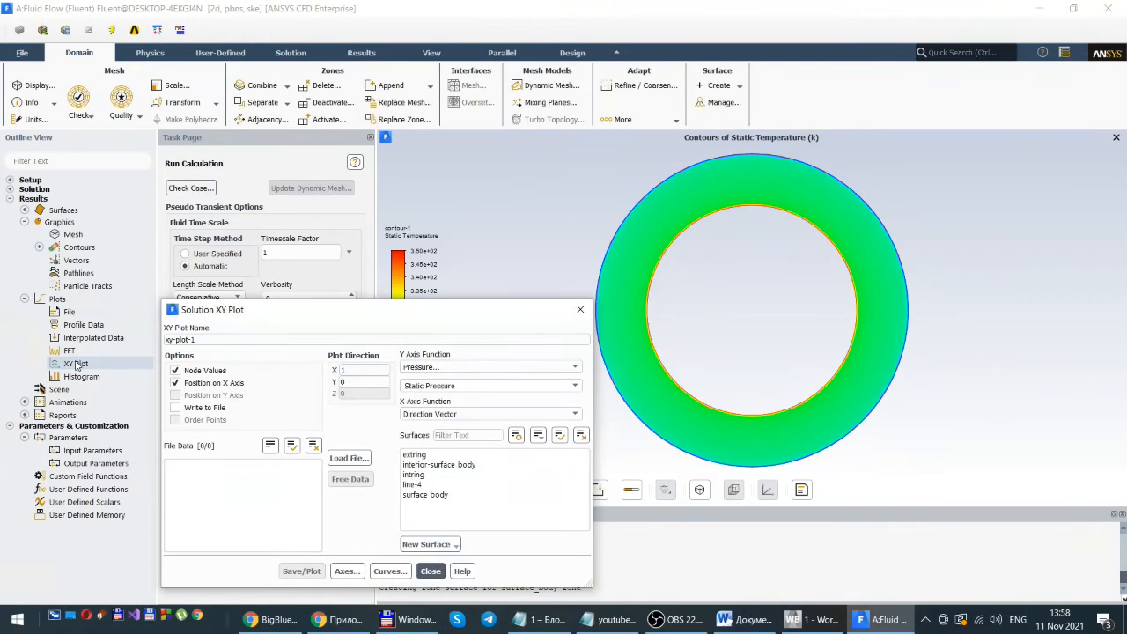
{"action": "left_click_drag", "start_coordinate": [413, 315], "coordinate": [390, 146]}
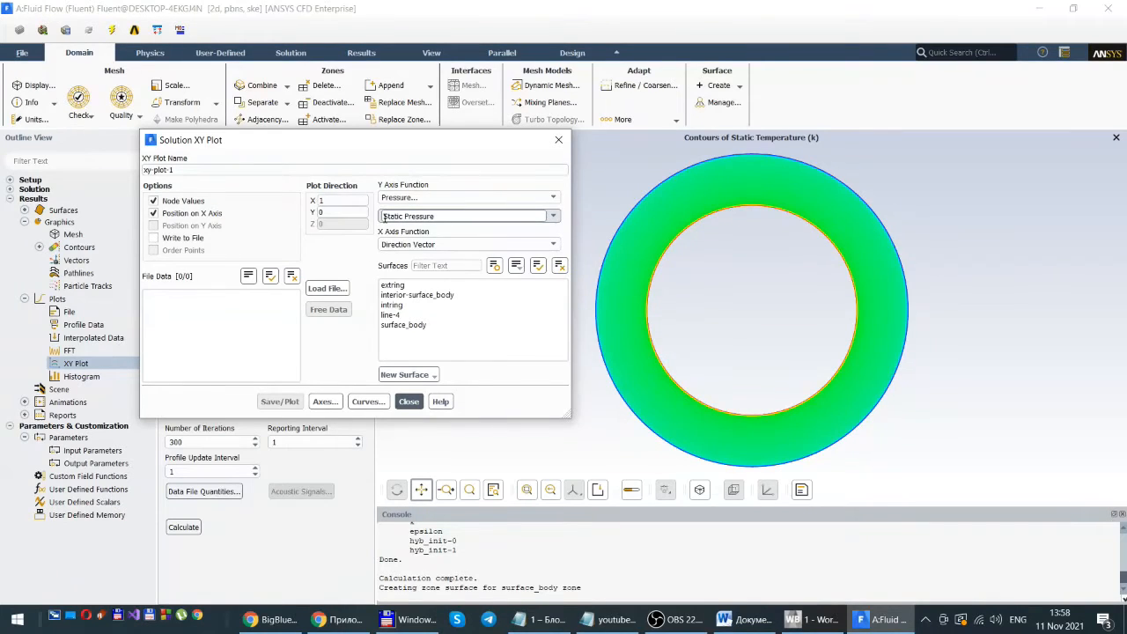
{"action": "left_click", "coordinate": [388, 315]}
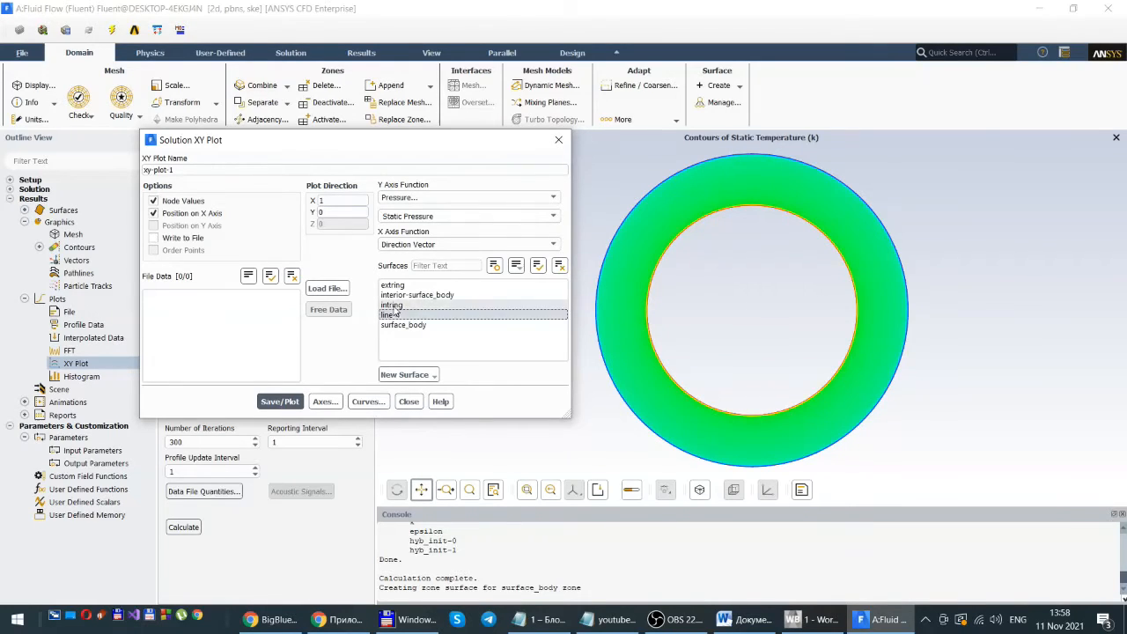
{"action": "left_click", "coordinate": [390, 318]}
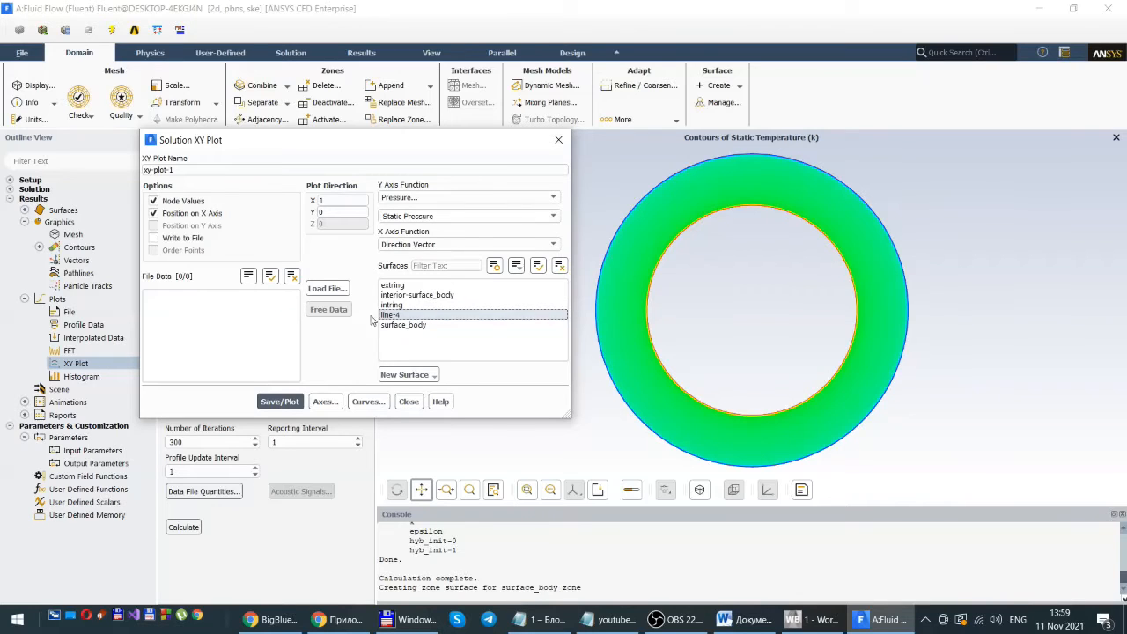
- Plot Y Velocity against position along line-4 and uncover the resulting graph
{"action": "left_click", "coordinate": [554, 198]}
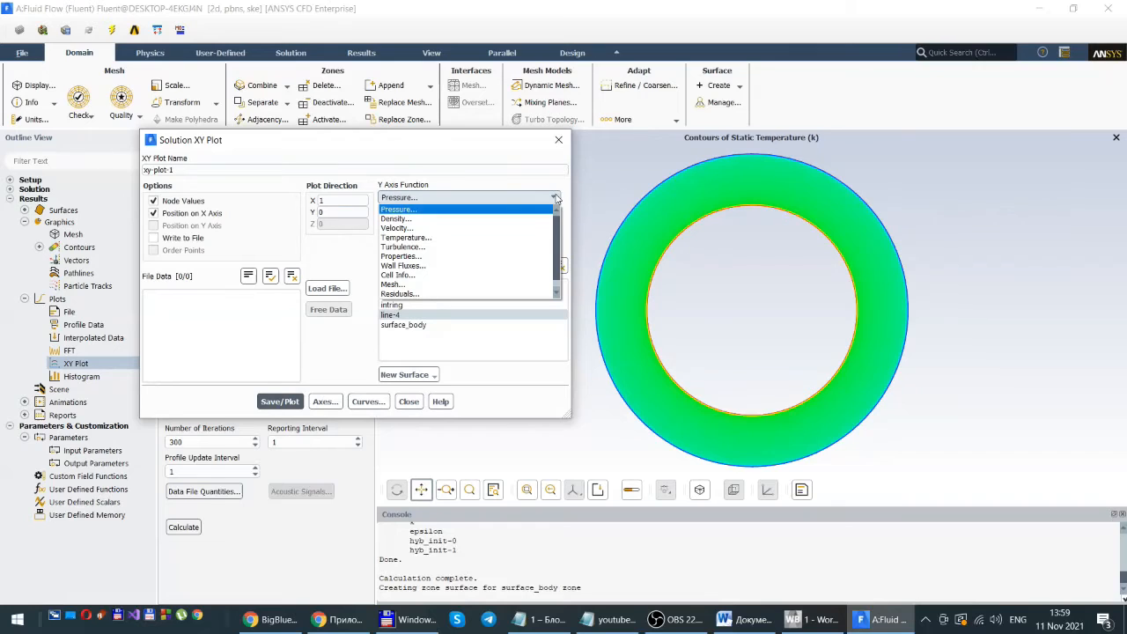
{"action": "left_click", "coordinate": [395, 229]}
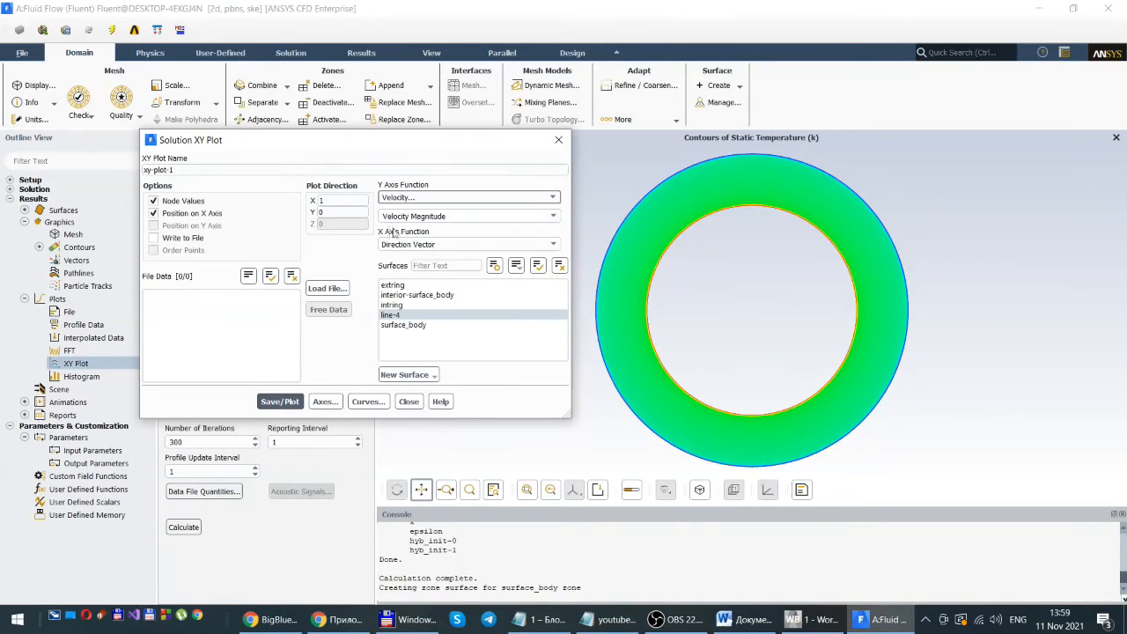
{"action": "left_click", "coordinate": [552, 216]}
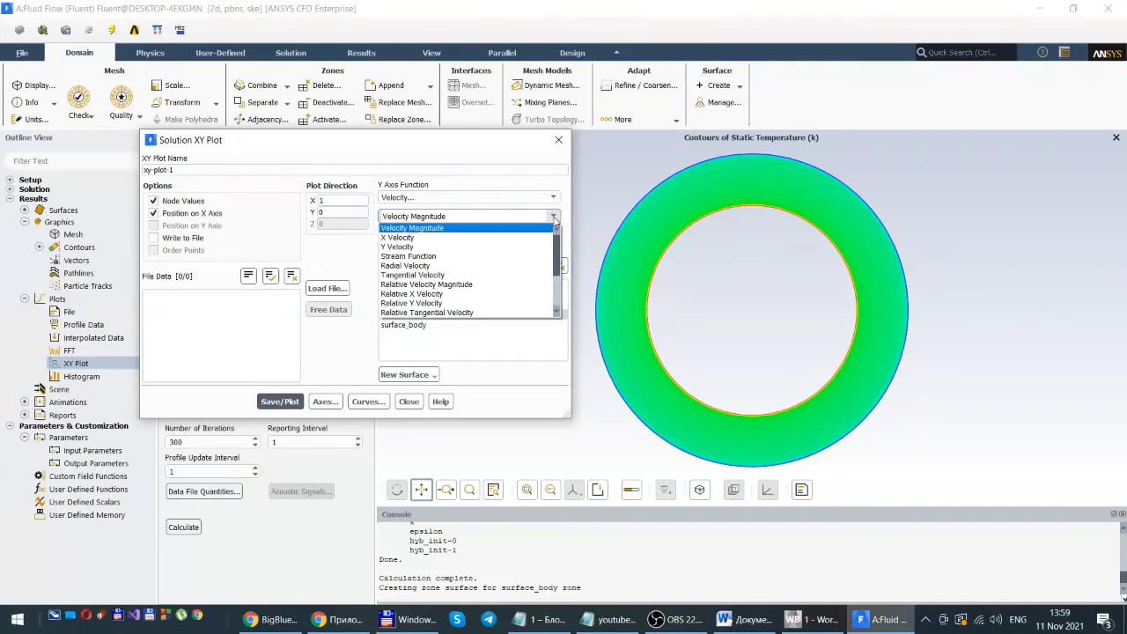
{"action": "left_click", "coordinate": [401, 247]}
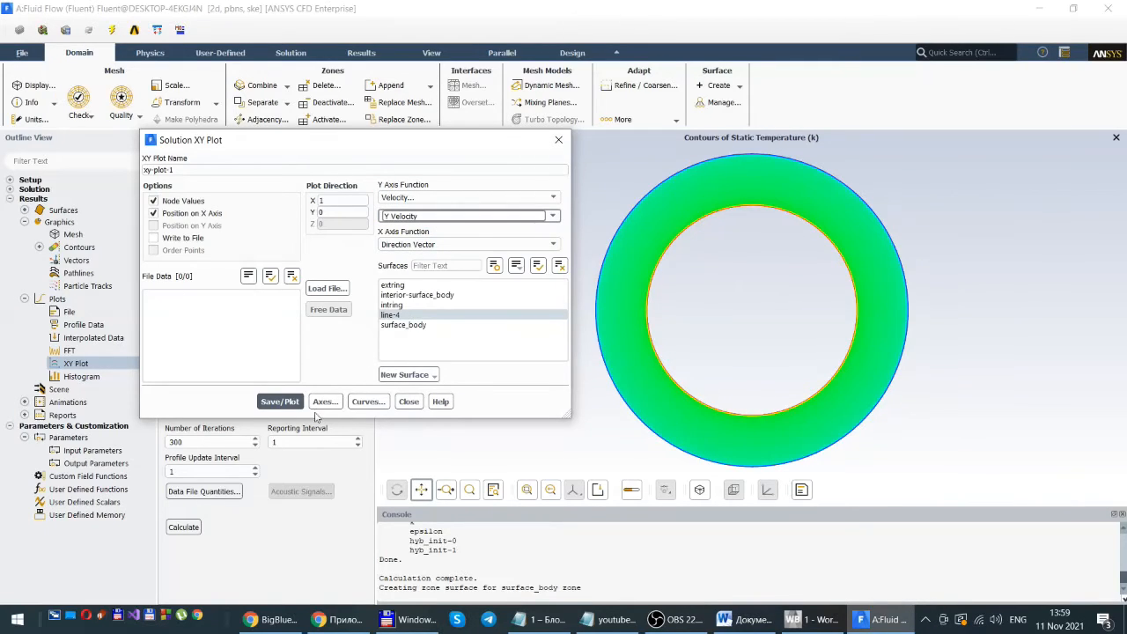
{"action": "left_click", "coordinate": [280, 401]}
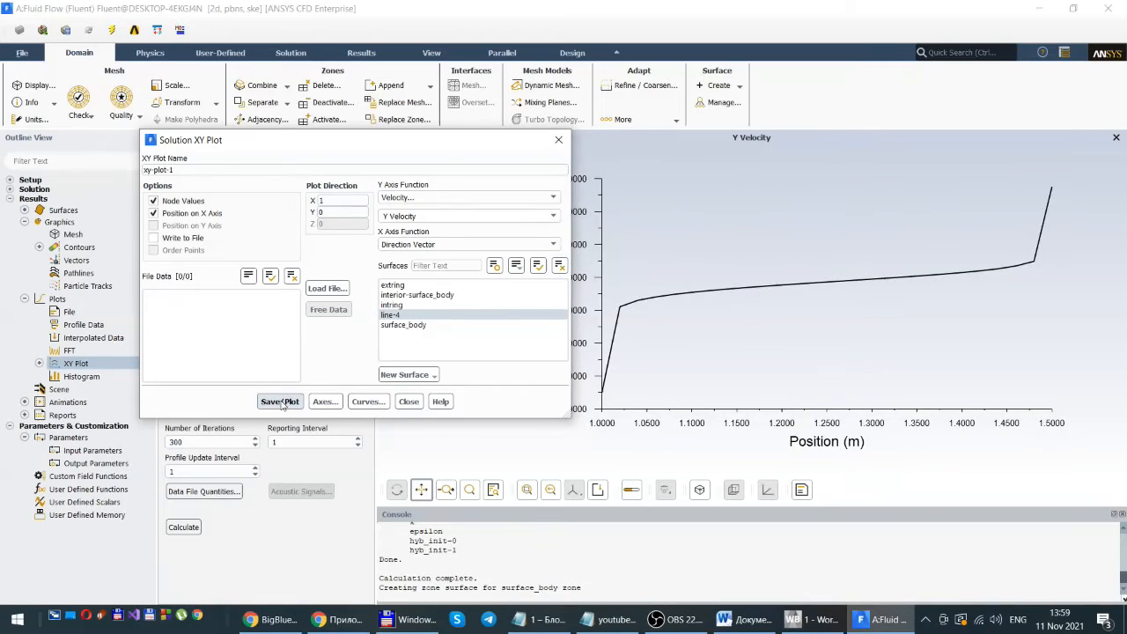
{"action": "left_click_drag", "start_coordinate": [387, 143], "coordinate": [310, 145]}
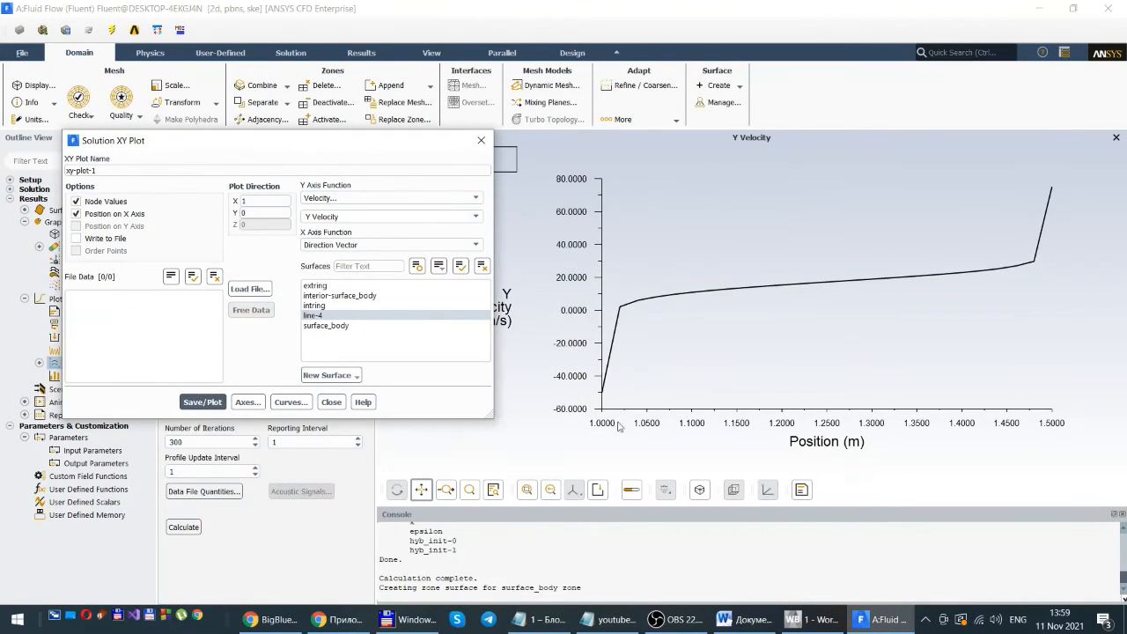
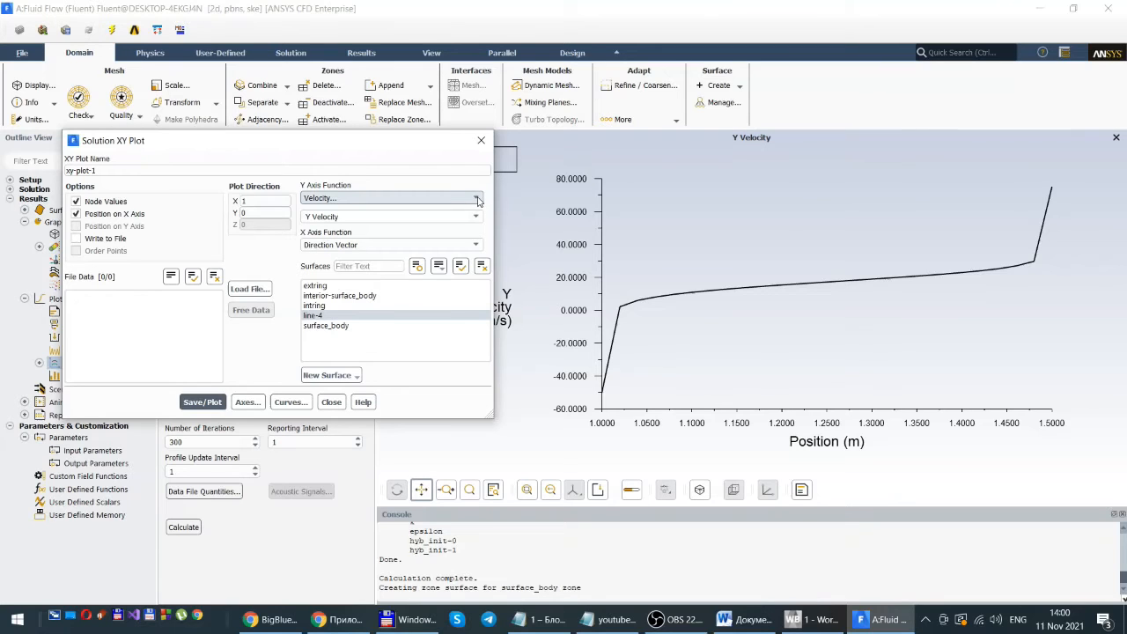
- Plot Static Temperature against position along line-4
{"action": "left_click", "coordinate": [477, 200]}
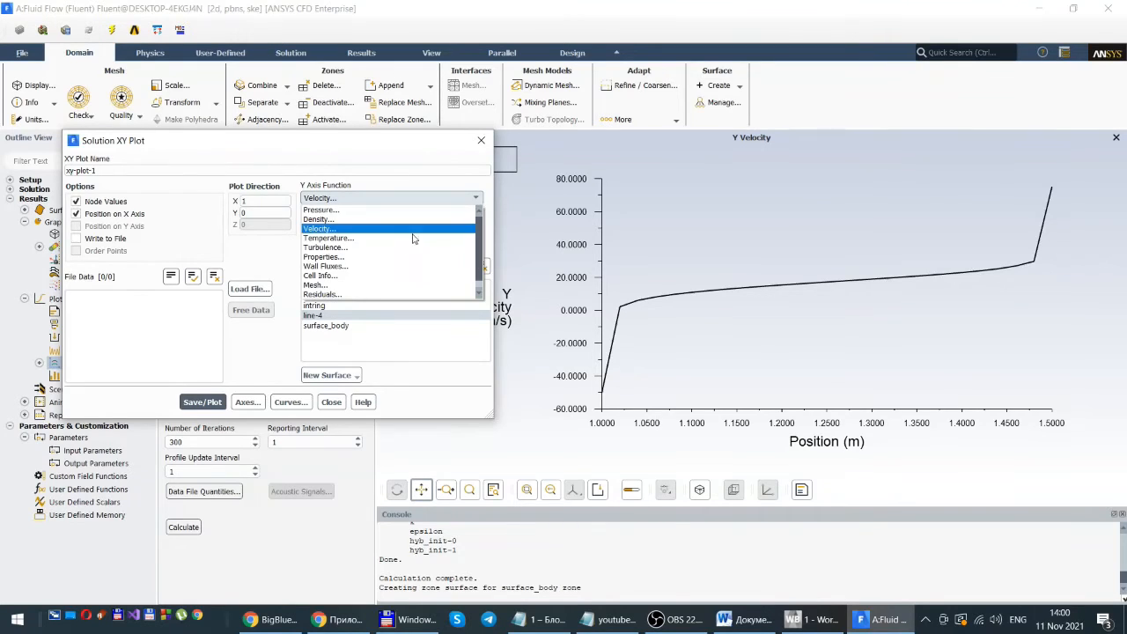
{"action": "left_click", "coordinate": [356, 240]}
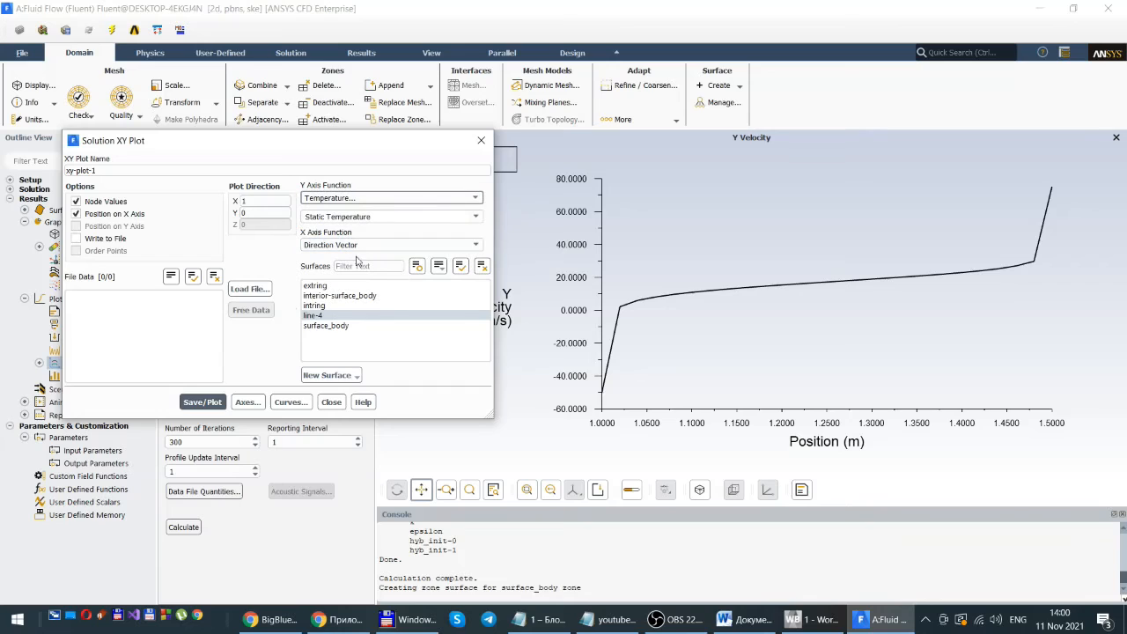
{"action": "left_click", "coordinate": [204, 403]}
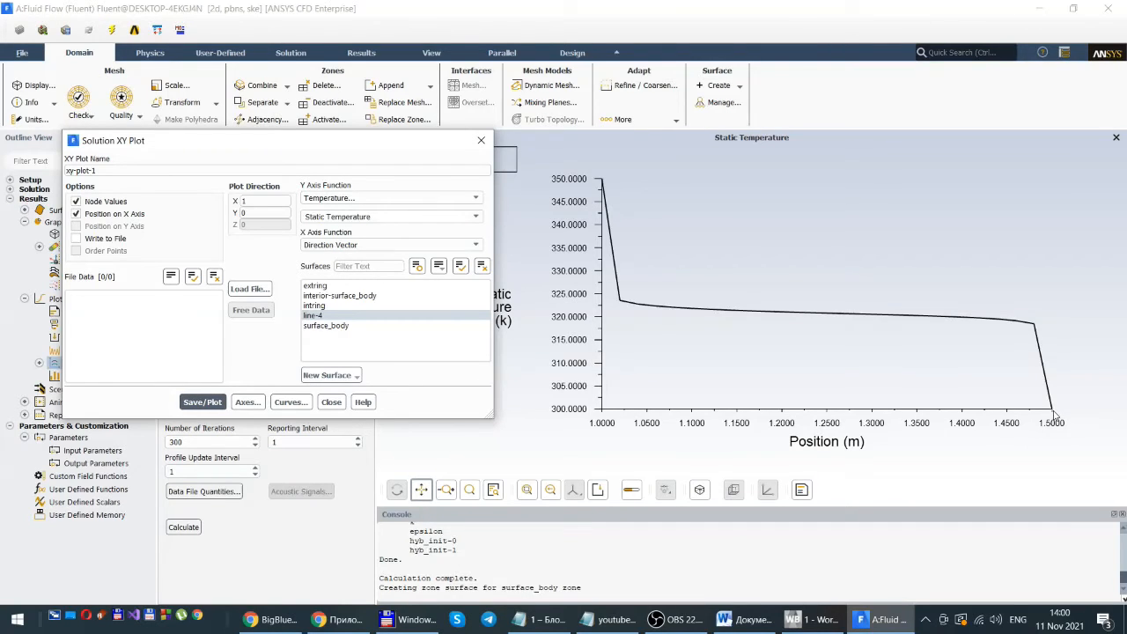
- Plot Static Pressure against position along line-4
{"action": "left_click", "coordinate": [343, 296]}
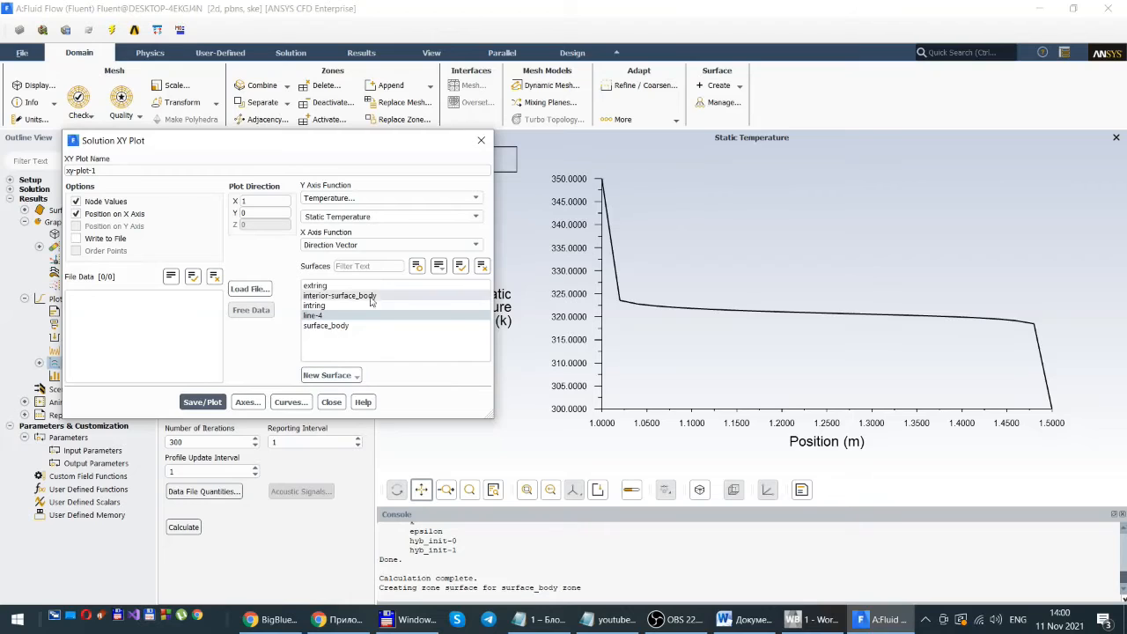
{"action": "left_click", "coordinate": [479, 199]}
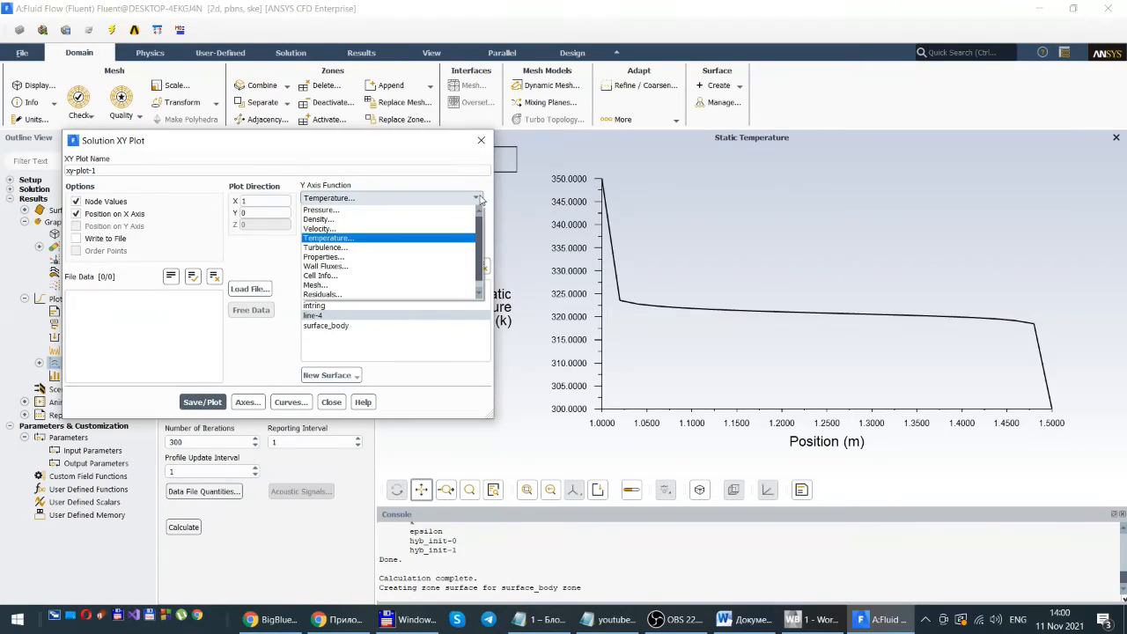
{"action": "left_click", "coordinate": [321, 211]}
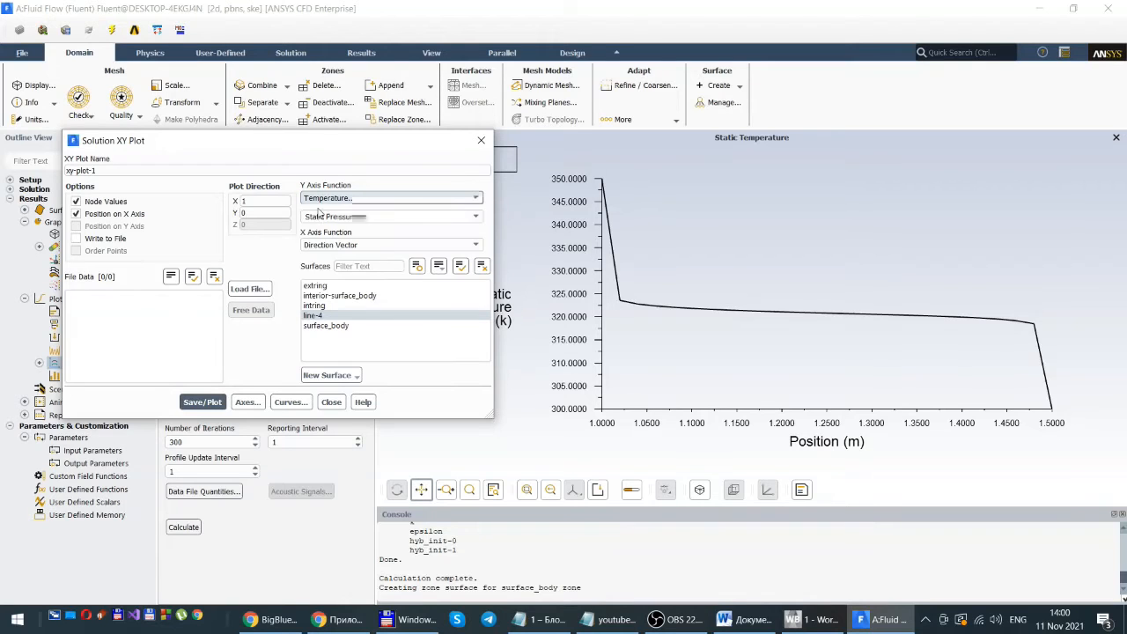
{"action": "left_click", "coordinate": [204, 405]}
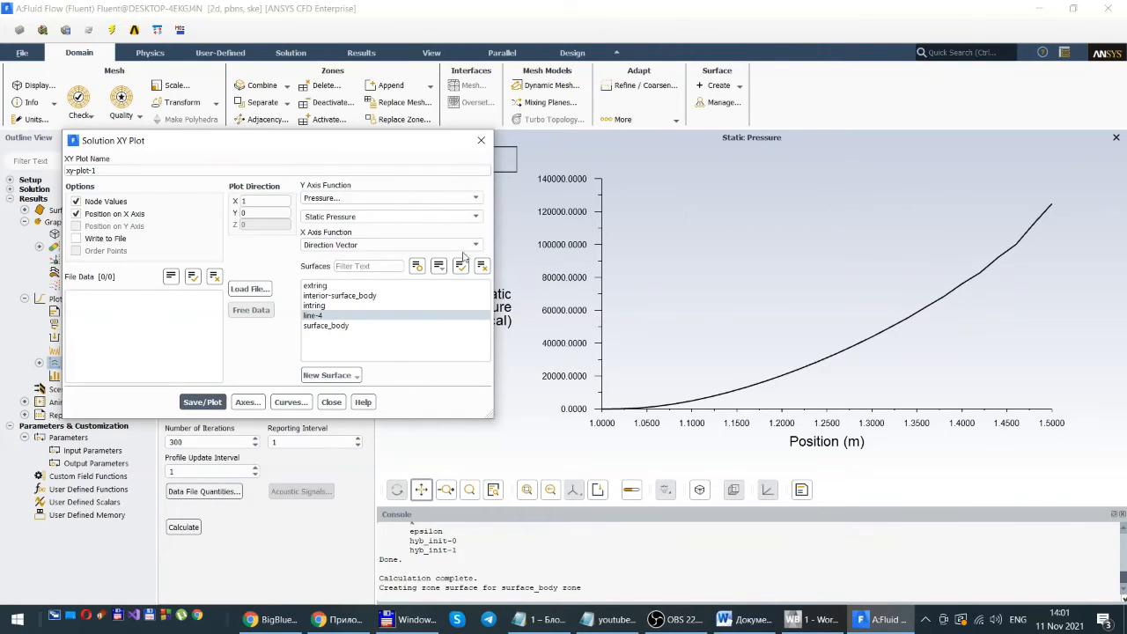
- Plot Turbulent Kinetic Energy (k) against position along line-4
{"action": "left_click", "coordinate": [476, 217]}
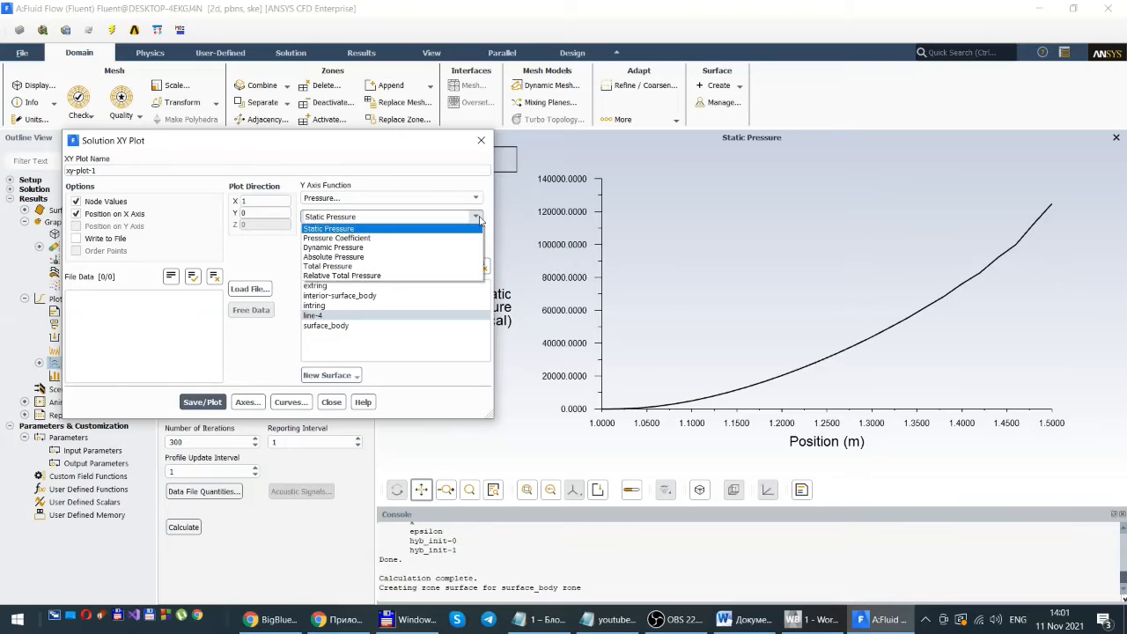
{"action": "left_click", "coordinate": [478, 219]}
{"action": "left_click", "coordinate": [474, 199]}
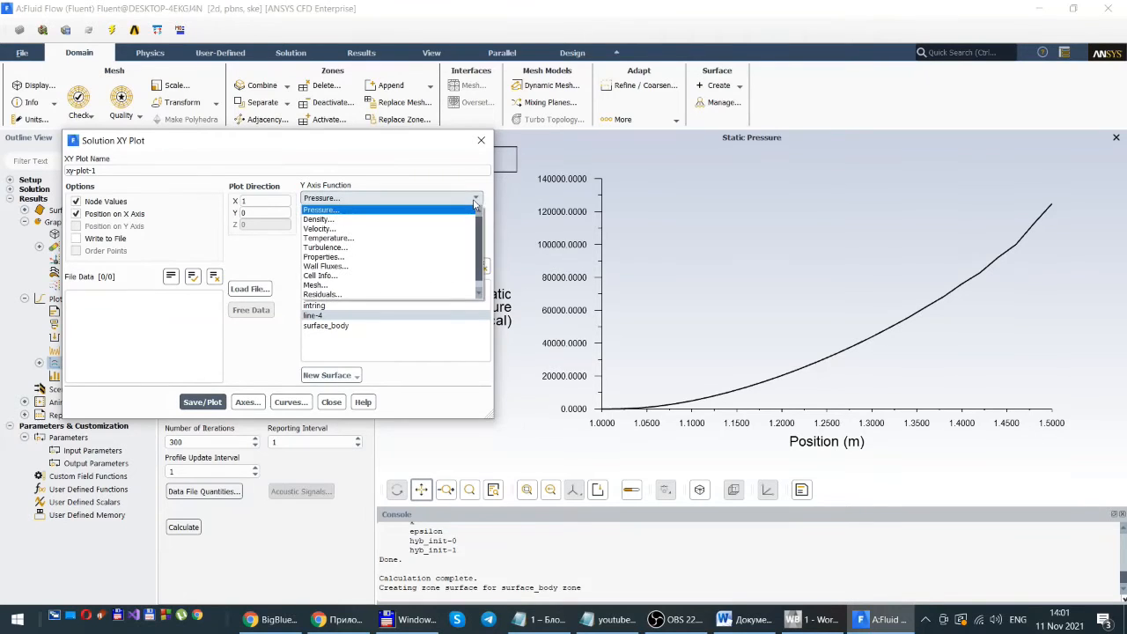
{"action": "left_click", "coordinate": [336, 249]}
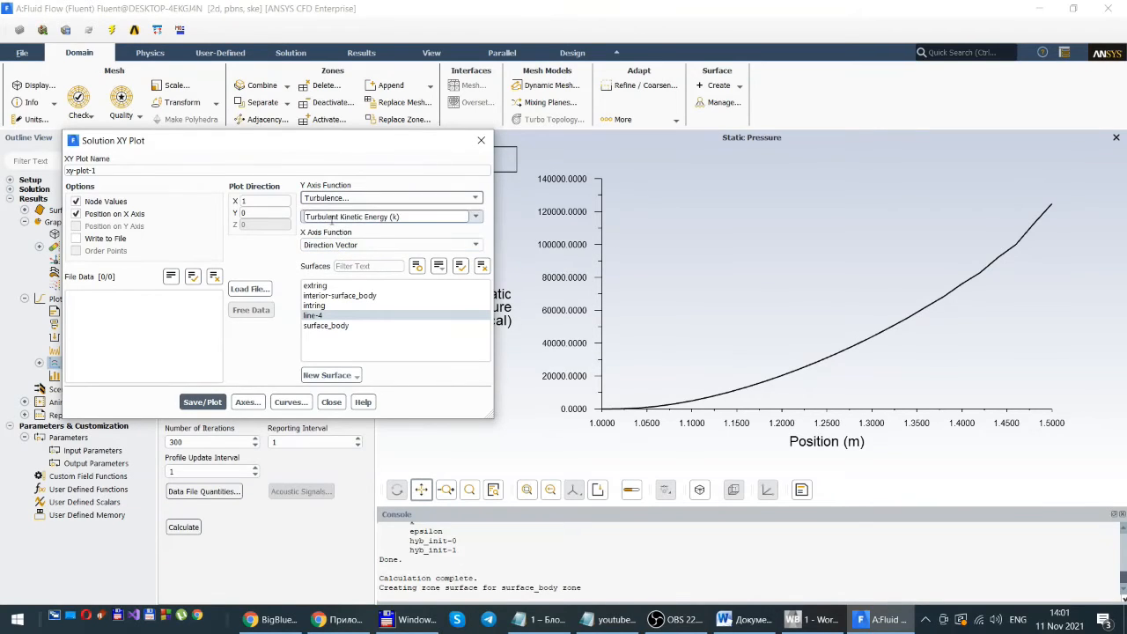
{"action": "left_click", "coordinate": [201, 402]}
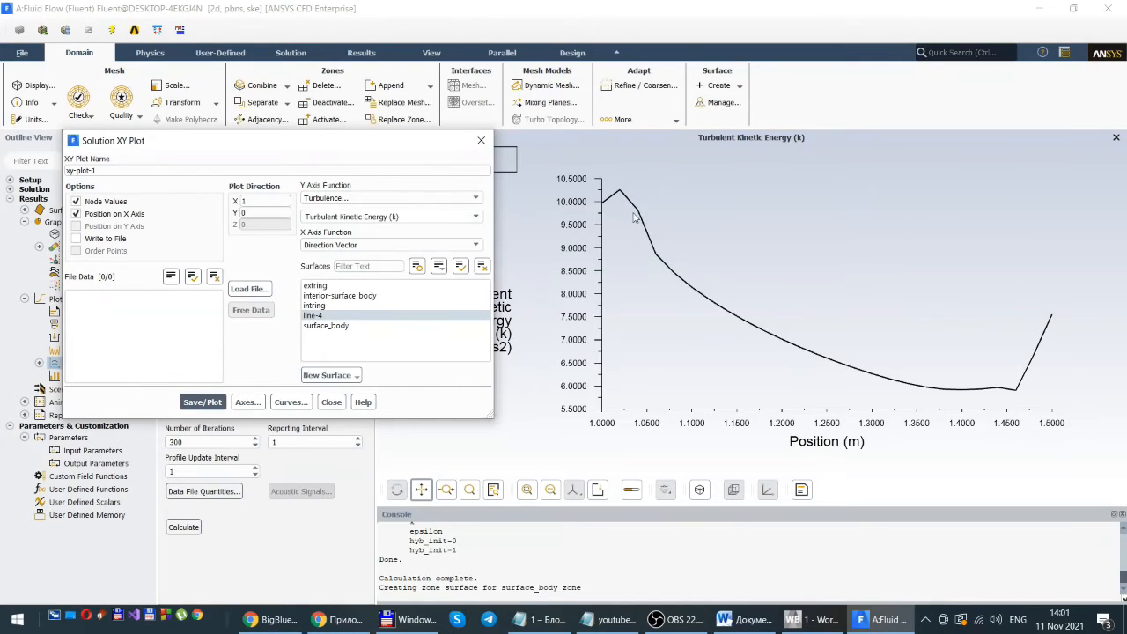
- Plot Turbulent Viscosity against position along line-4, and close the XY plot settings
{"action": "left_click", "coordinate": [476, 218]}
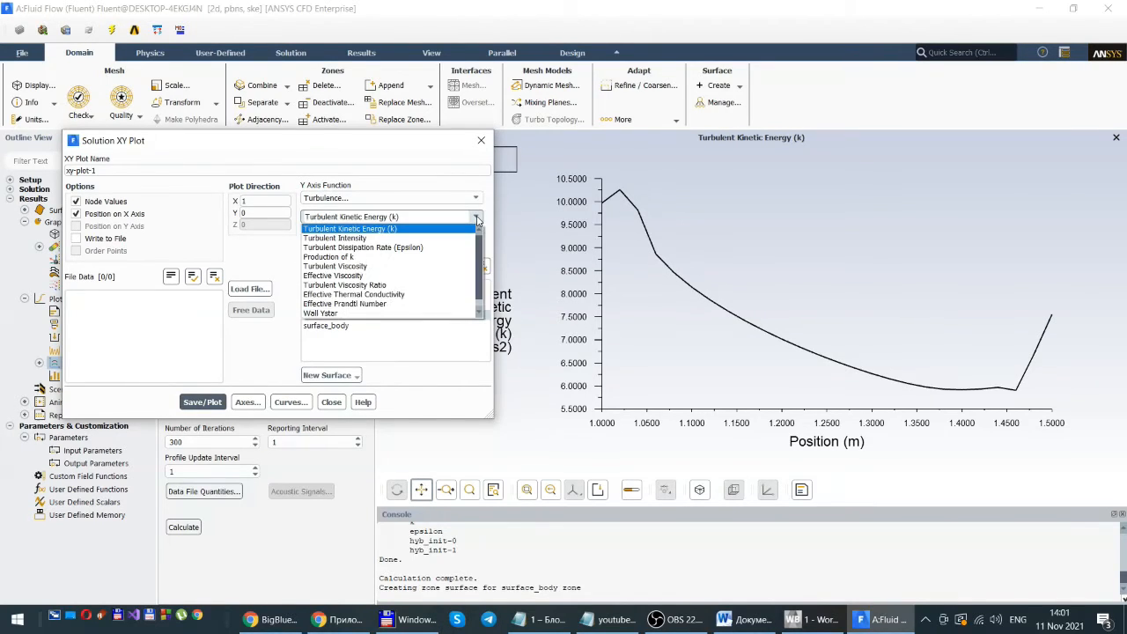
{"action": "left_click", "coordinate": [345, 268]}
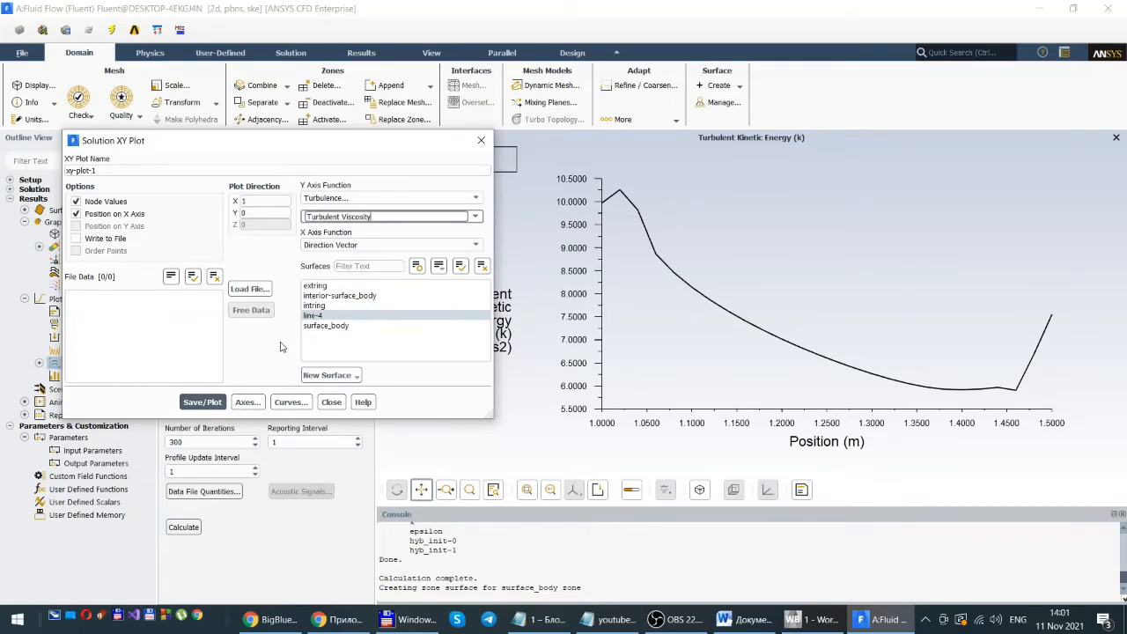
{"action": "left_click", "coordinate": [203, 403]}
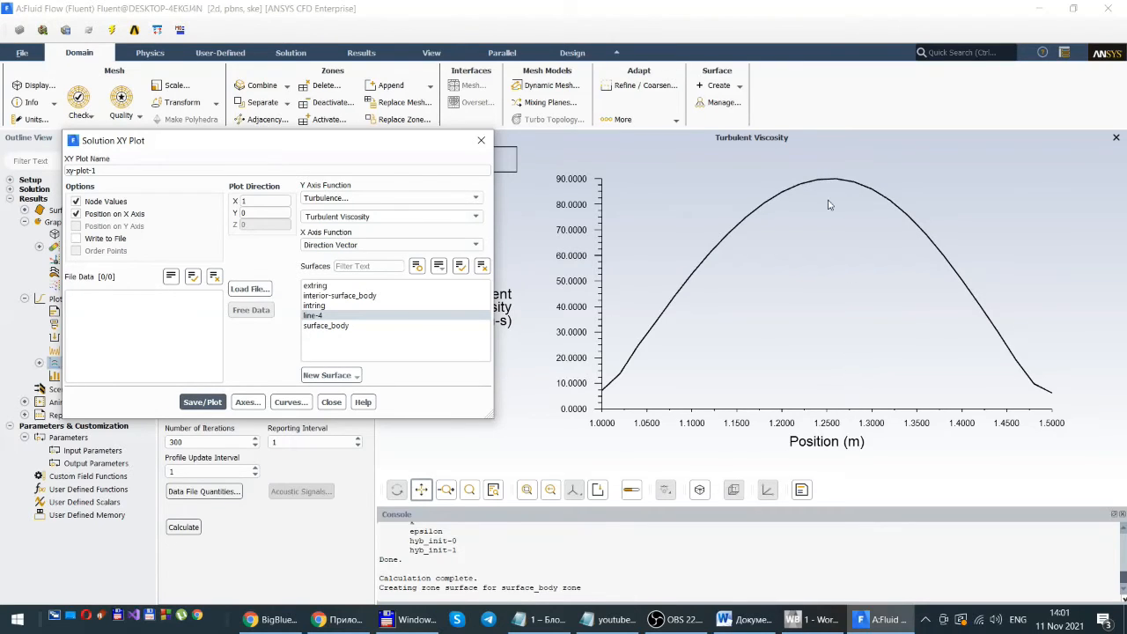
{"action": "left_click", "coordinate": [331, 403]}
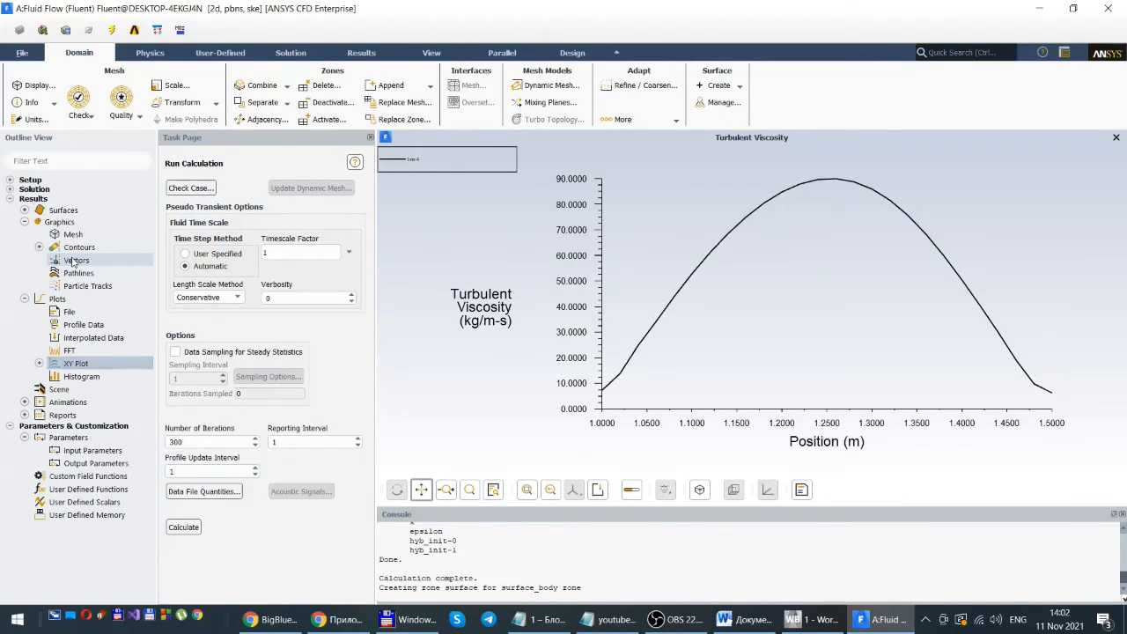
- Set the absolute rotational speed of the extring wall to 20 rad/s in the boundary conditions
{"action": "left_click", "coordinate": [10, 200]}
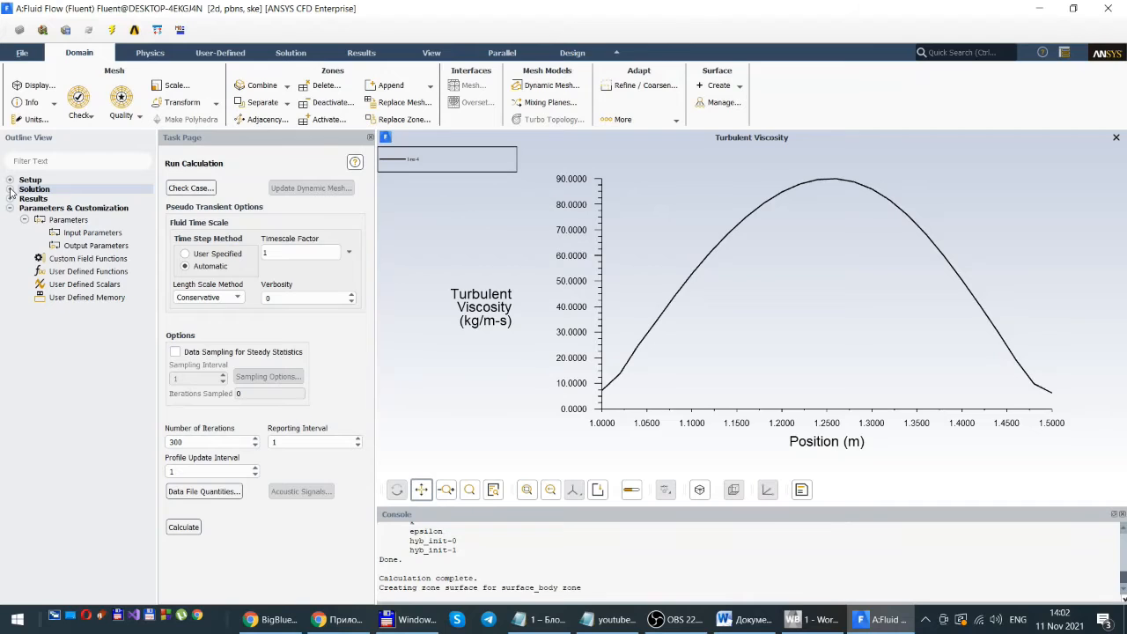
{"action": "left_click", "coordinate": [10, 190]}
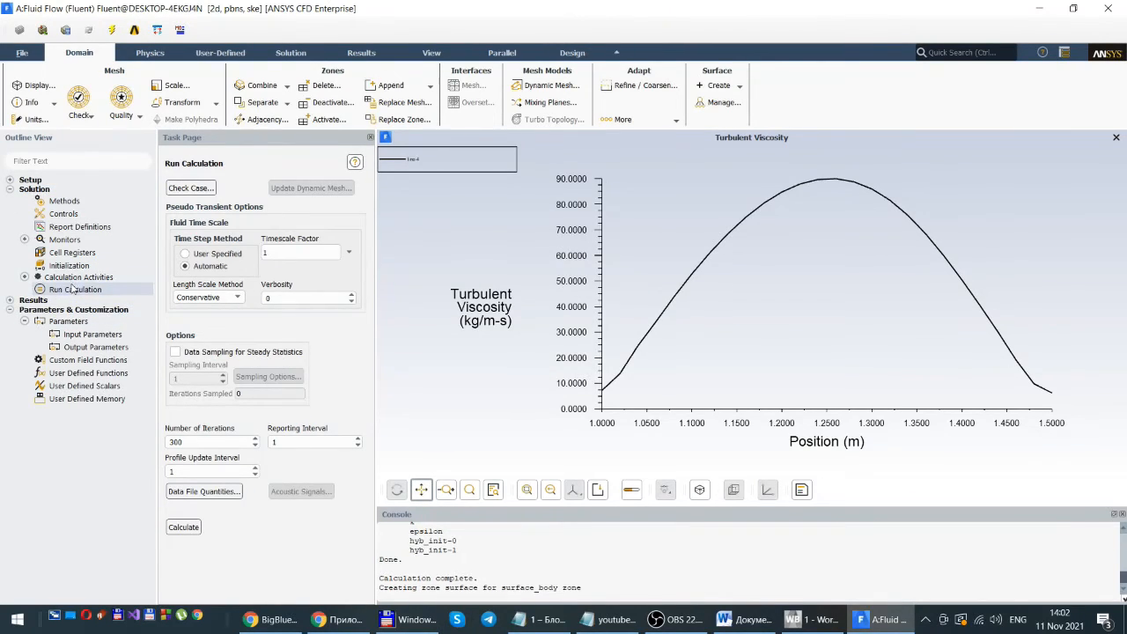
{"action": "left_click", "coordinate": [10, 180]}
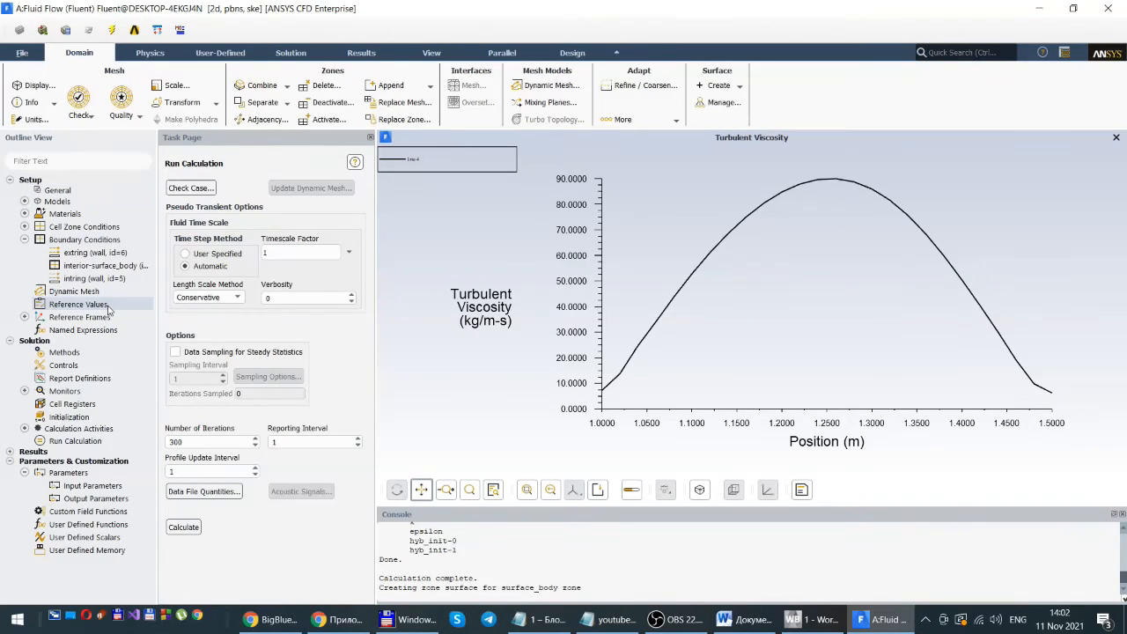
{"action": "double_click", "coordinate": [70, 240]}
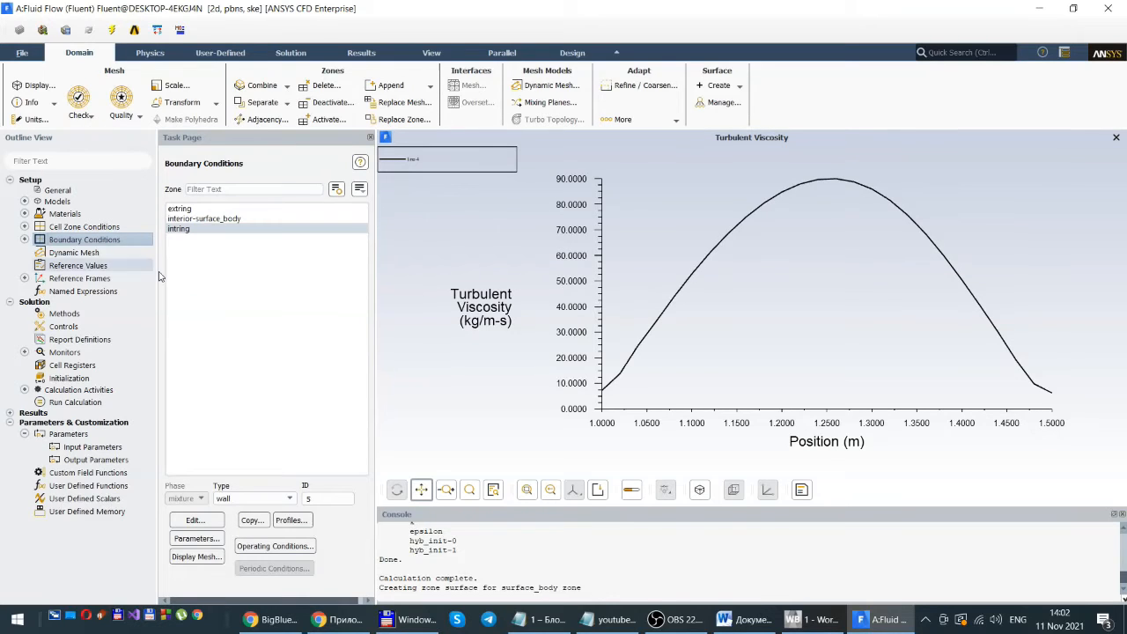
{"action": "left_click", "coordinate": [179, 210]}
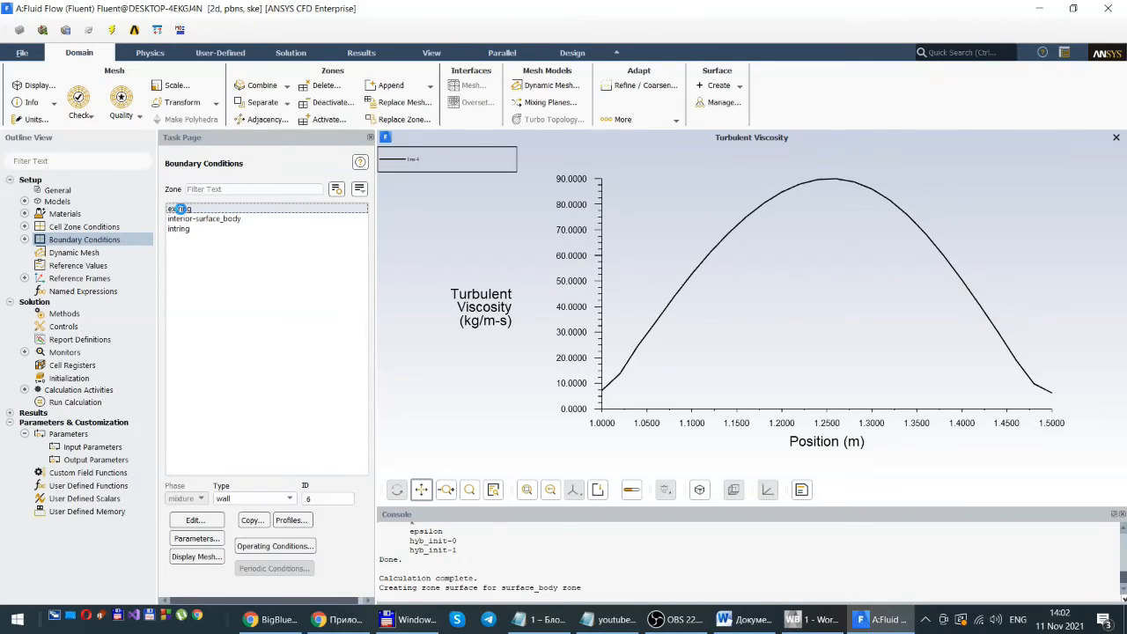
{"action": "double_click", "coordinate": [179, 210]}
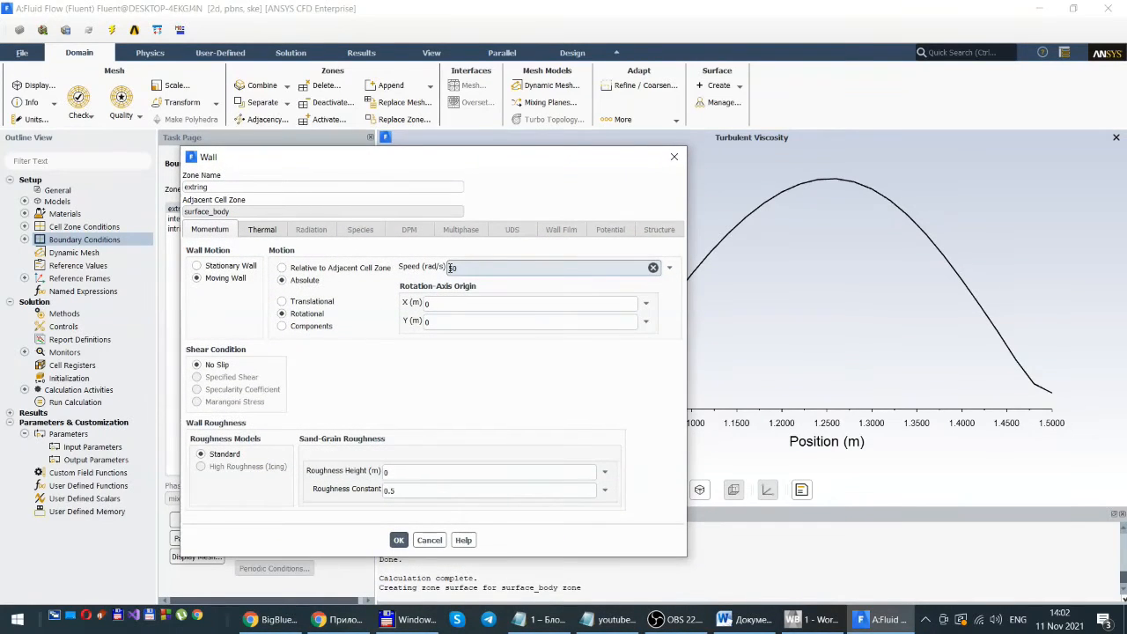
{"action": "left_click", "coordinate": [452, 268]}
{"action": "type", "text": "5"}
{"action": "double_click", "coordinate": [453, 267]}
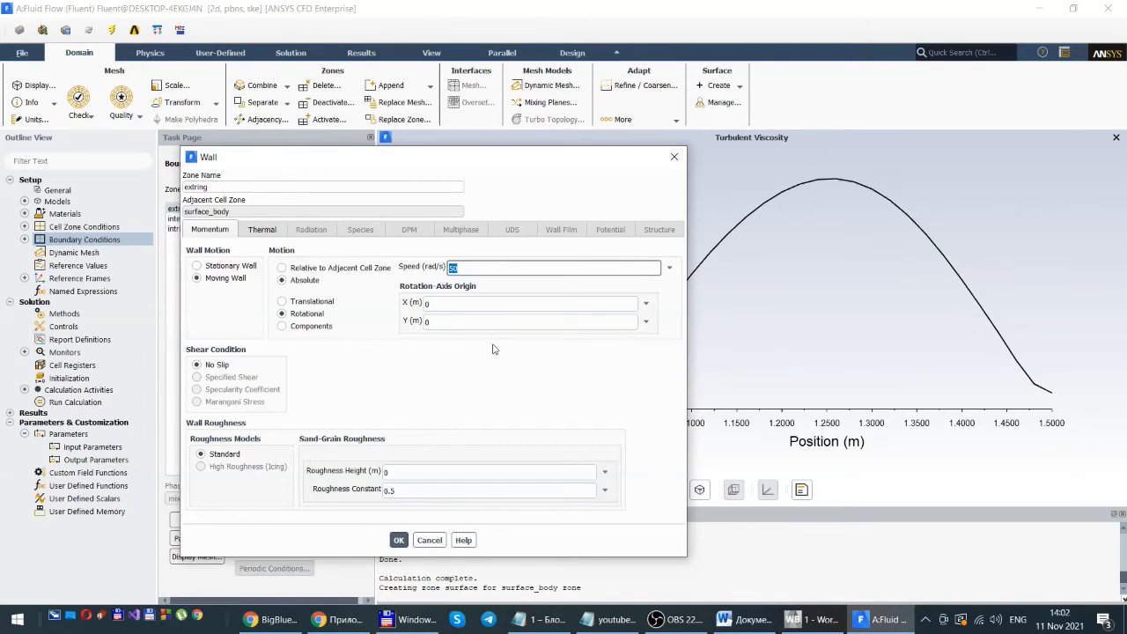
{"action": "type", "text": "2"}
{"action": "left_click", "coordinate": [398, 541]}
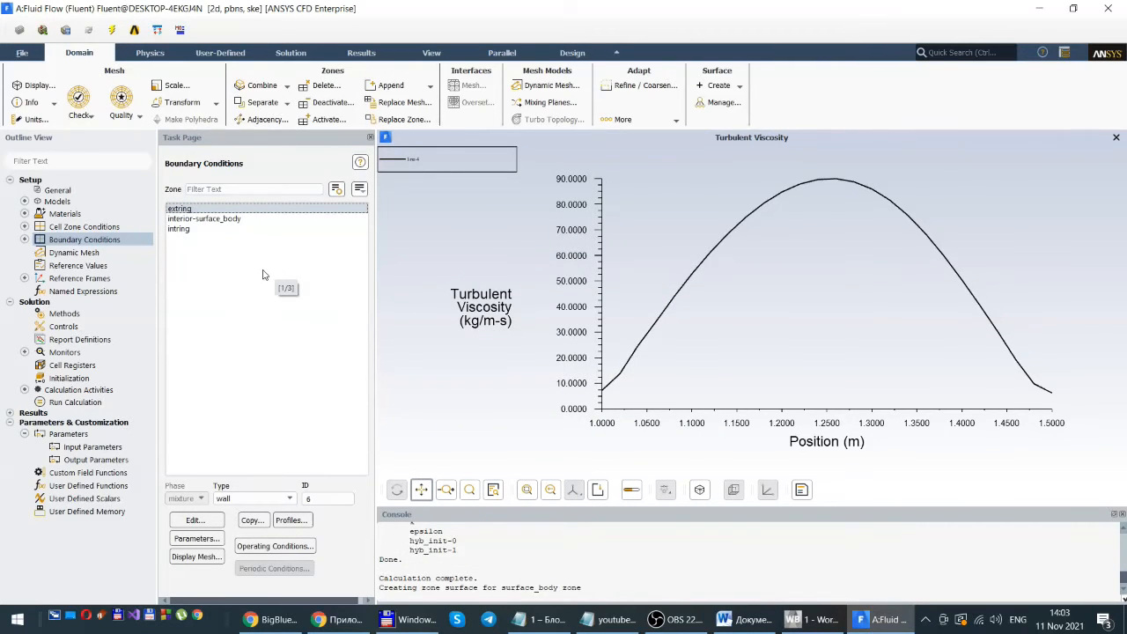
- Set the rotational speed of the intring wall to -20 rad/s and apply it
{"action": "double_click", "coordinate": [176, 230]}
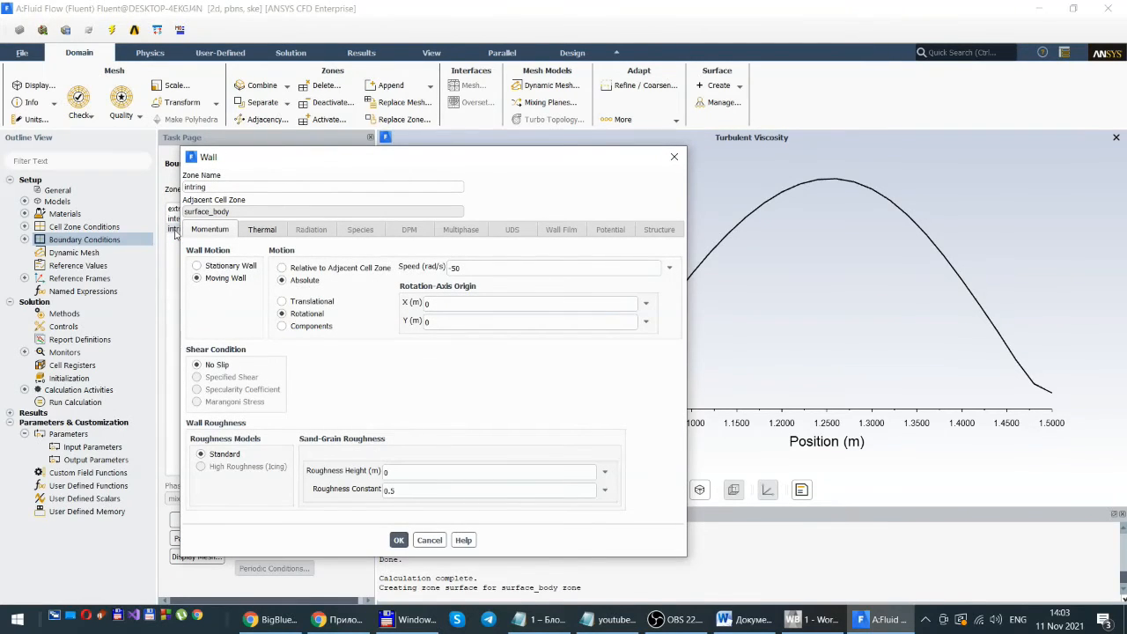
{"action": "left_click", "coordinate": [452, 268]}
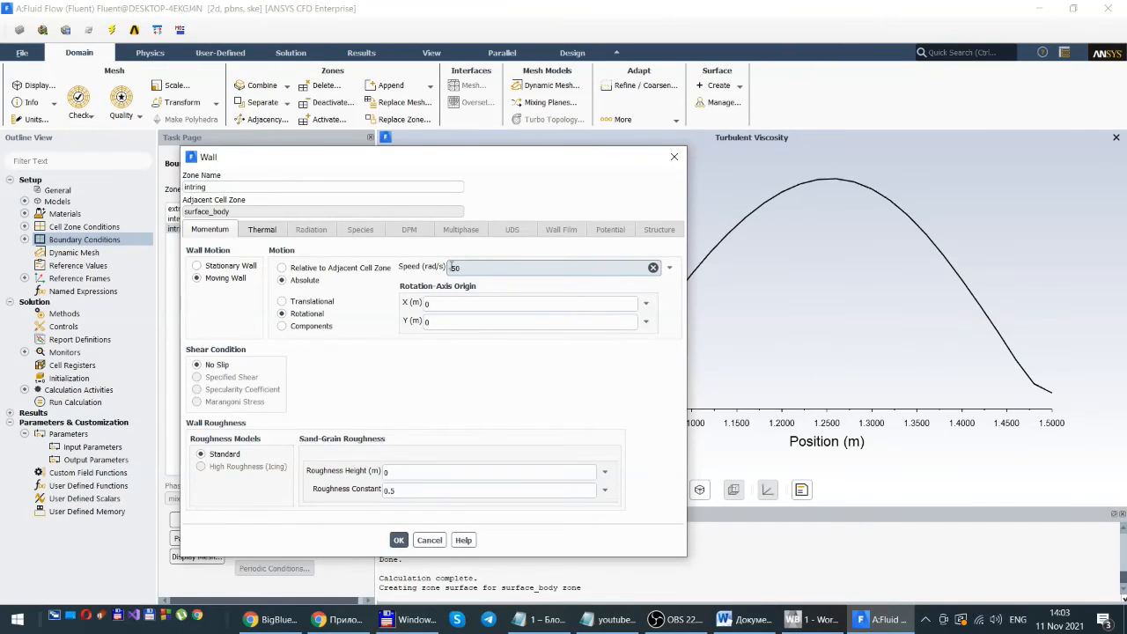
{"action": "key", "text": "Delete"}
{"action": "type", "text": "2"}
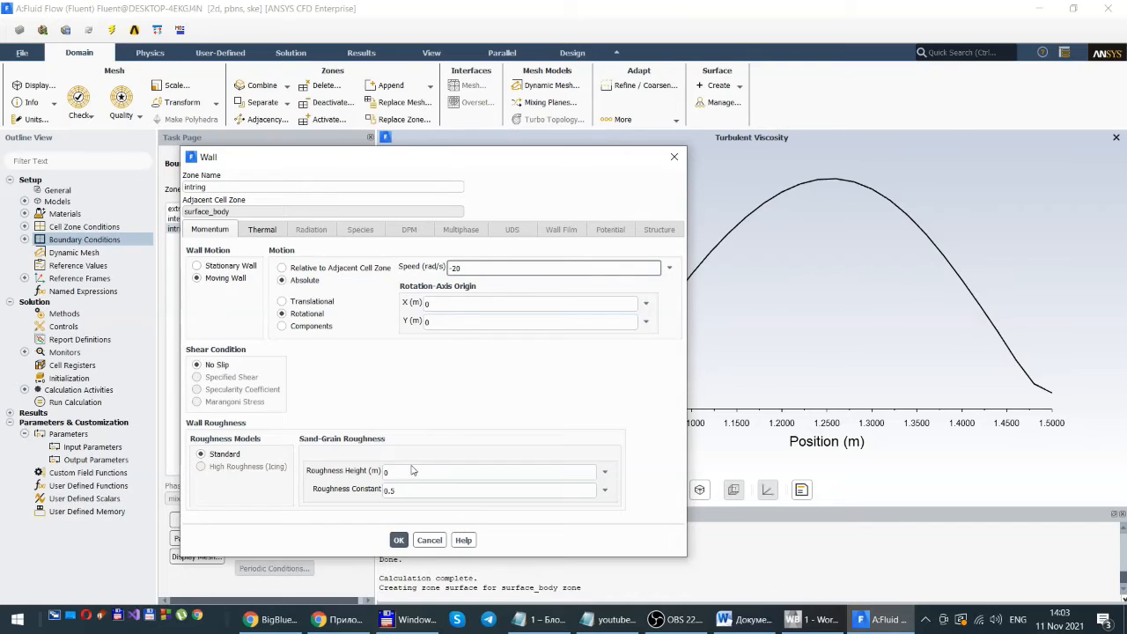
{"action": "left_click", "coordinate": [398, 540]}
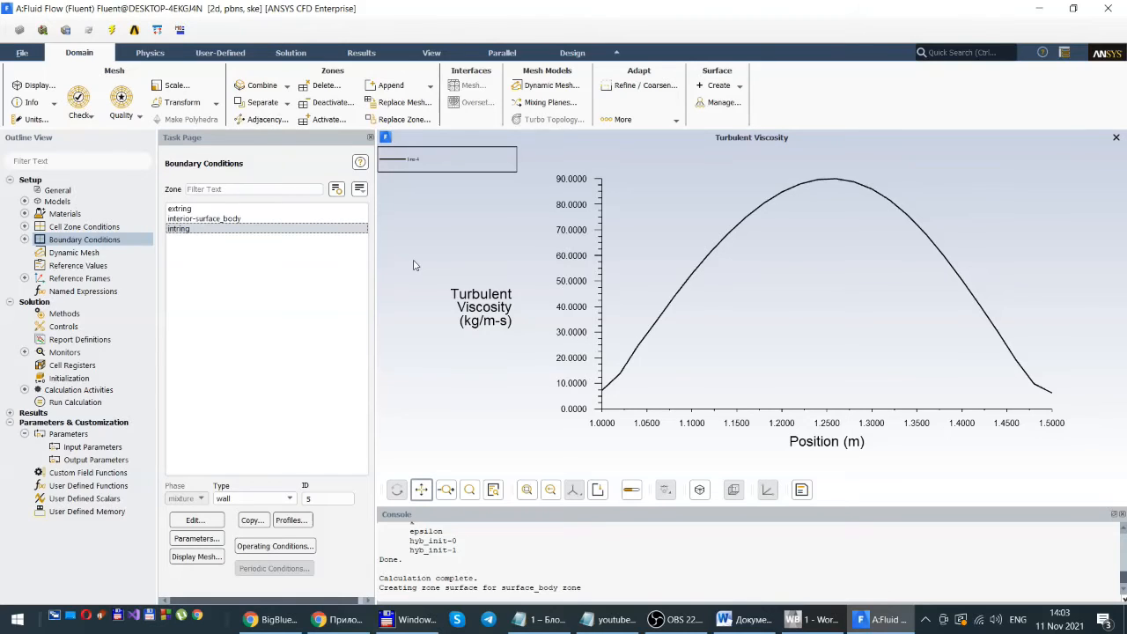
- Run the calculation for 500 iterations, using the settings changes for the current calculation only
{"action": "left_click", "coordinate": [78, 404]}
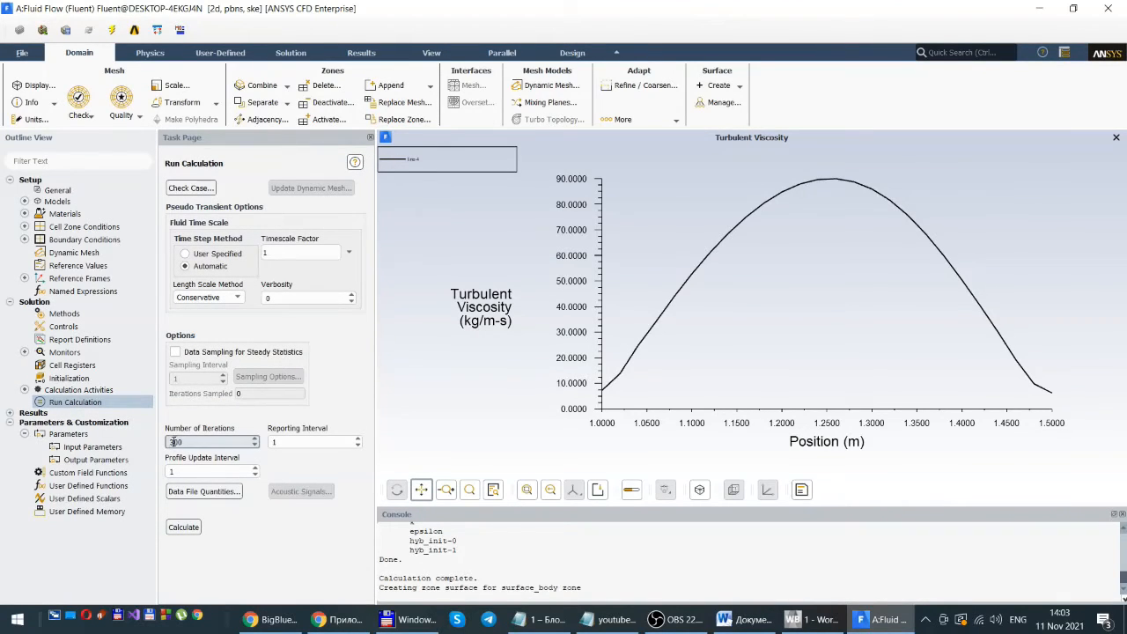
{"action": "type", "text": "5"}
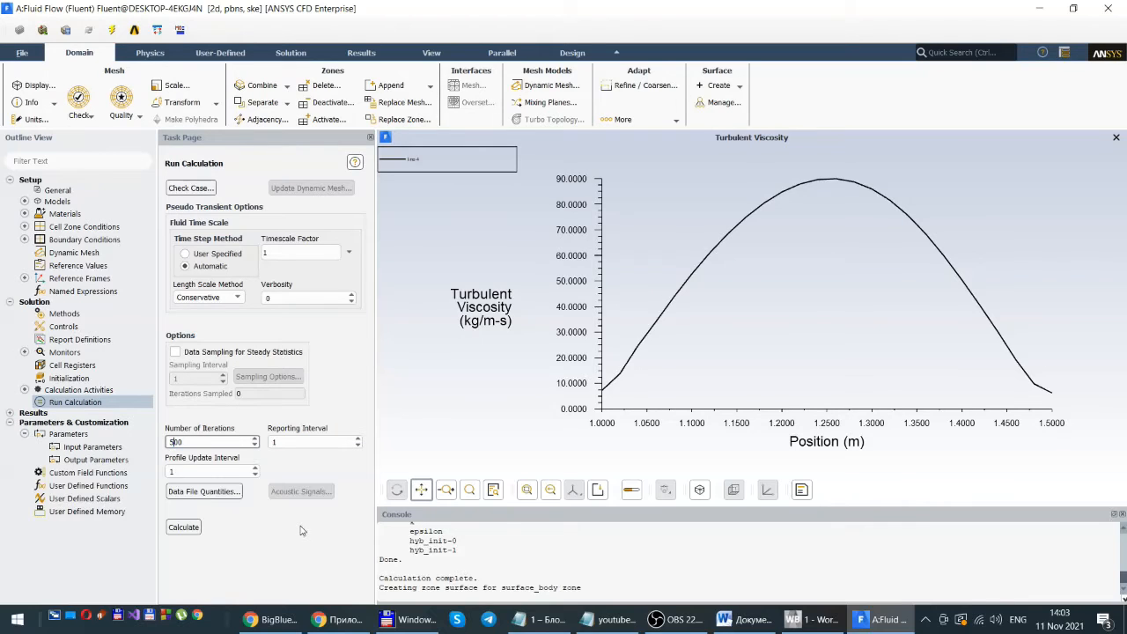
{"action": "left_click", "coordinate": [183, 528]}
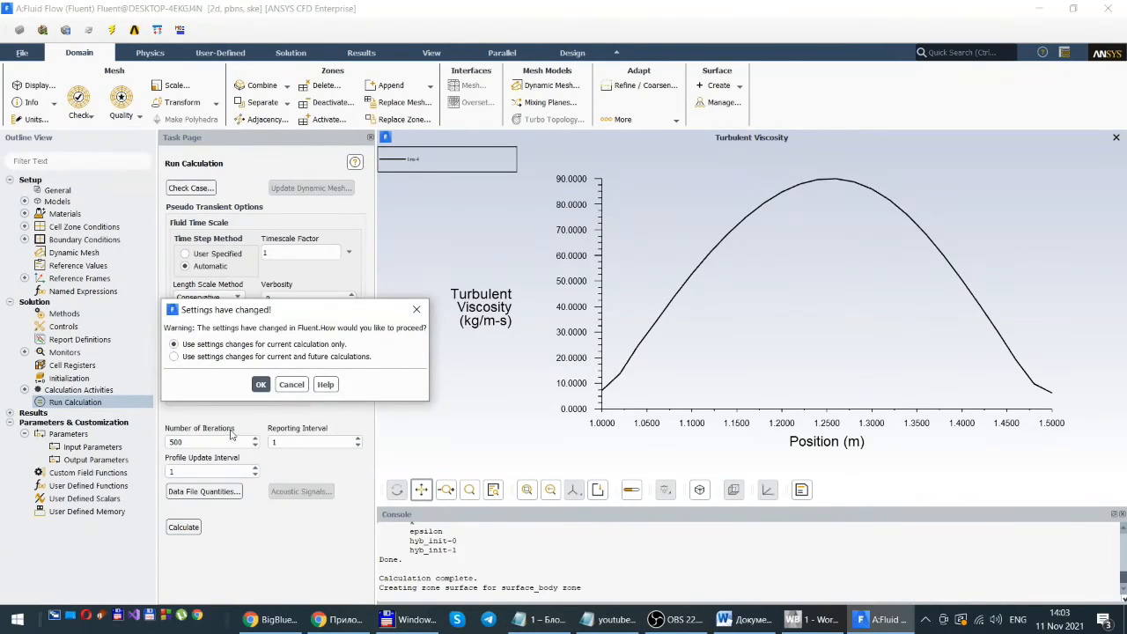
{"action": "left_click", "coordinate": [261, 384]}
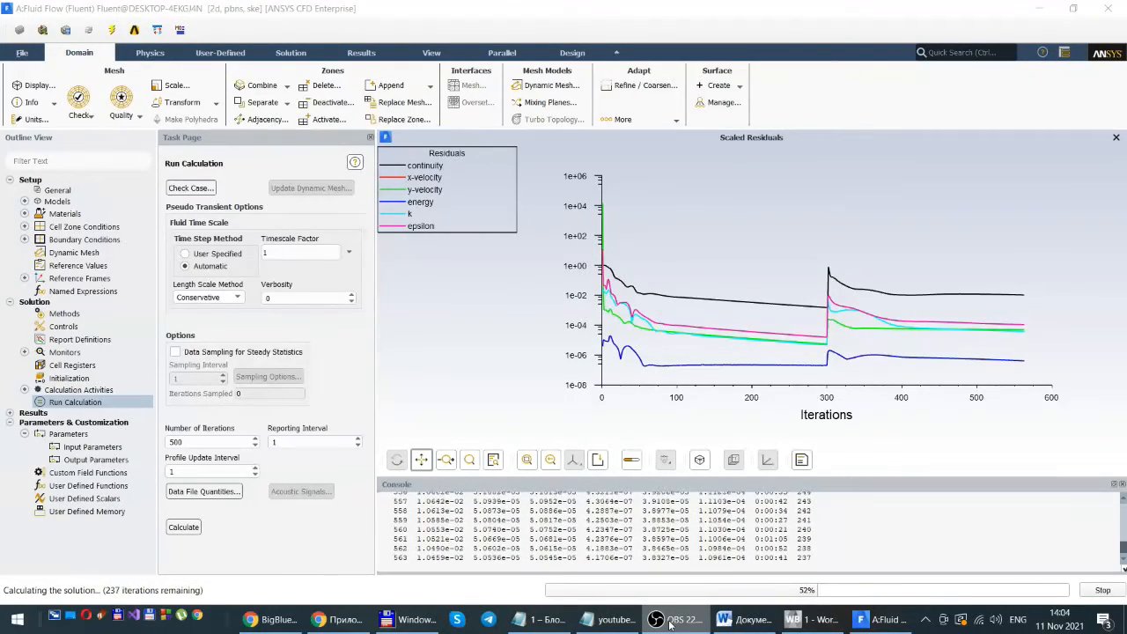
- Switch to the BigBlueButton lecture to check the shared chat for new messages, and return to Fluent
{"action": "left_click", "coordinate": [276, 620]}
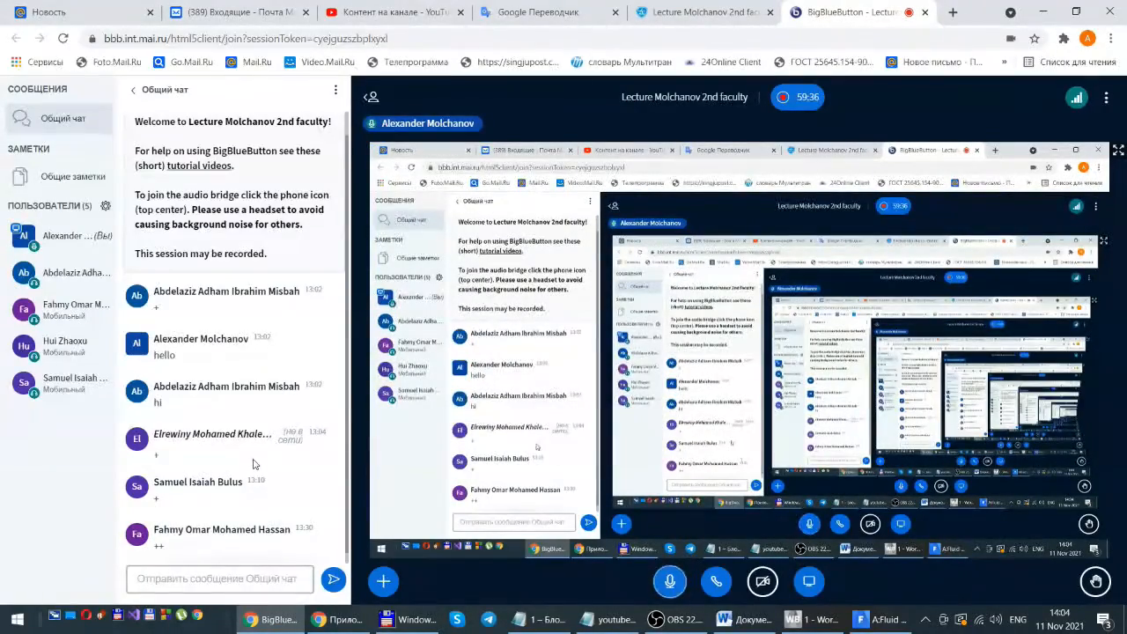
{"action": "scroll", "coordinate": [256, 459], "scroll_direction": "down", "scroll_amount": 1}
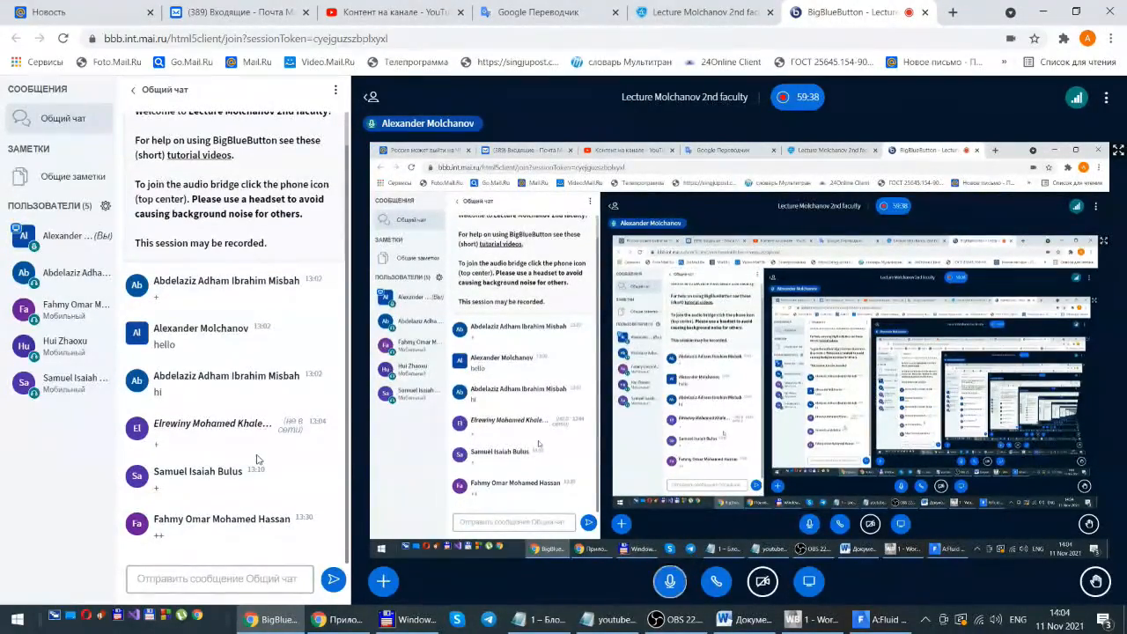
{"action": "mouse_move", "coordinate": [883, 624]}
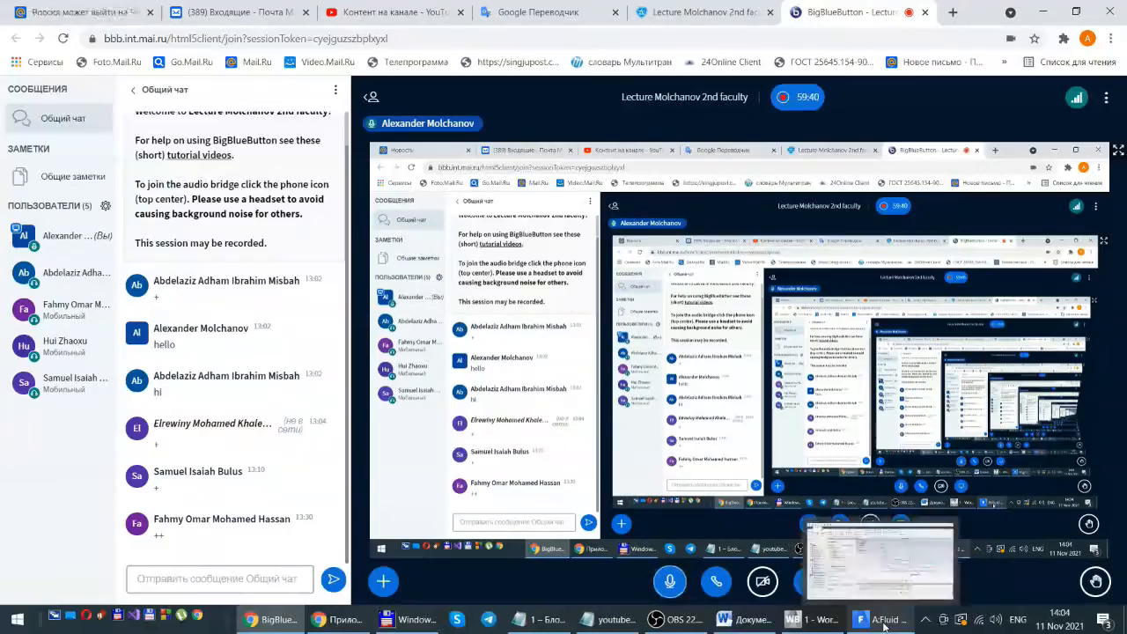
{"action": "left_click", "coordinate": [969, 463]}
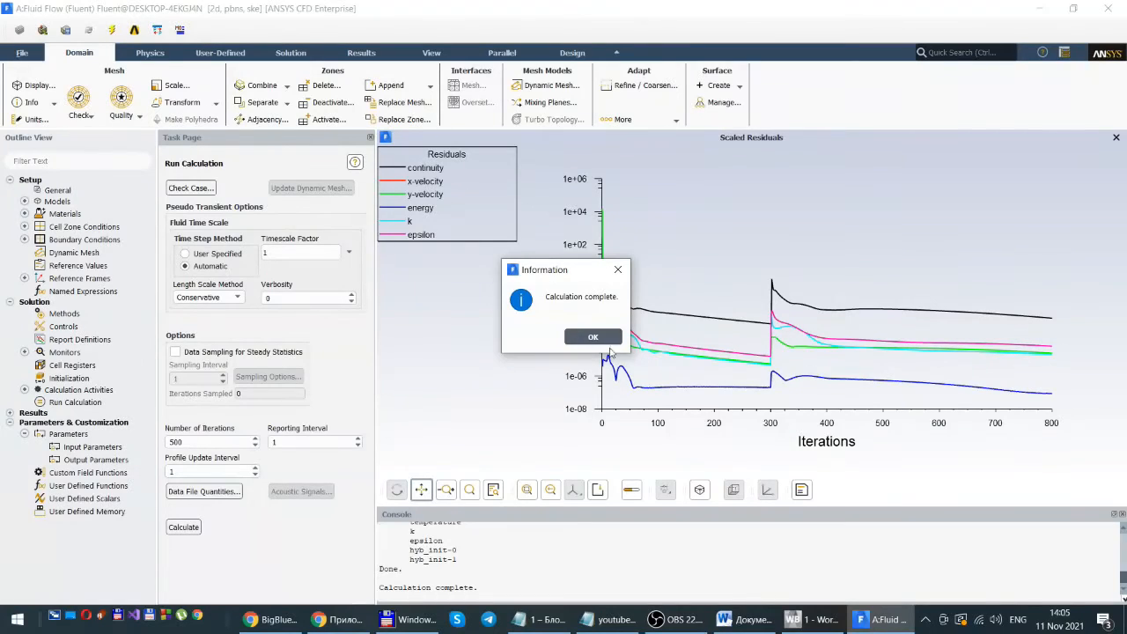
- Dismiss the calculation notice and open the existing xy-plot-1 definition for editing
{"action": "left_click", "coordinate": [582, 337]}
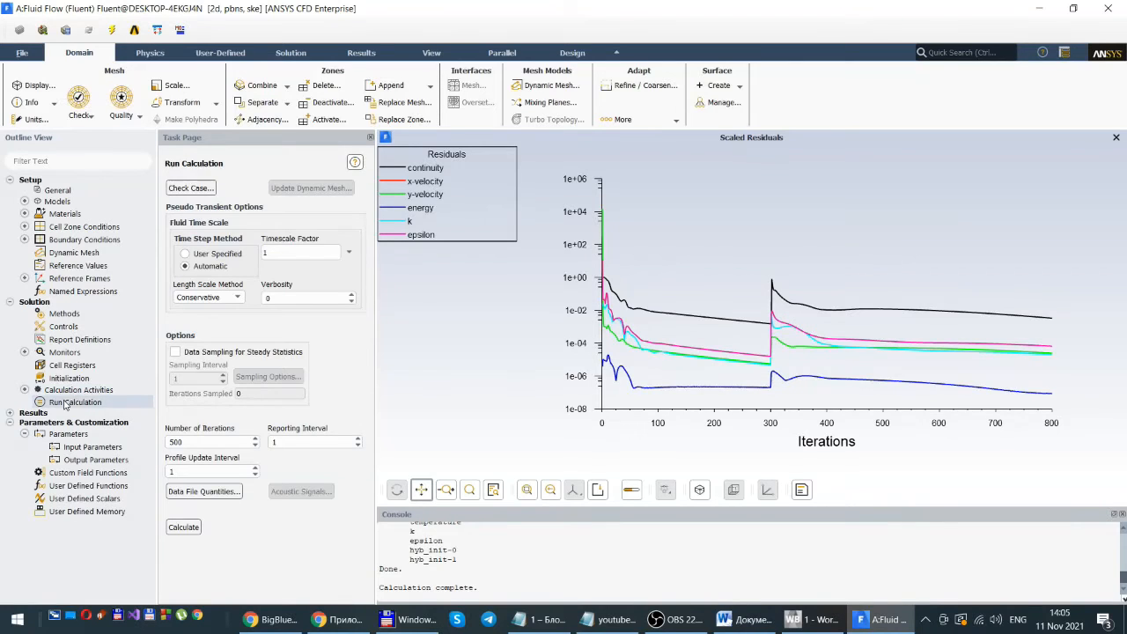
{"action": "left_click", "coordinate": [11, 181]}
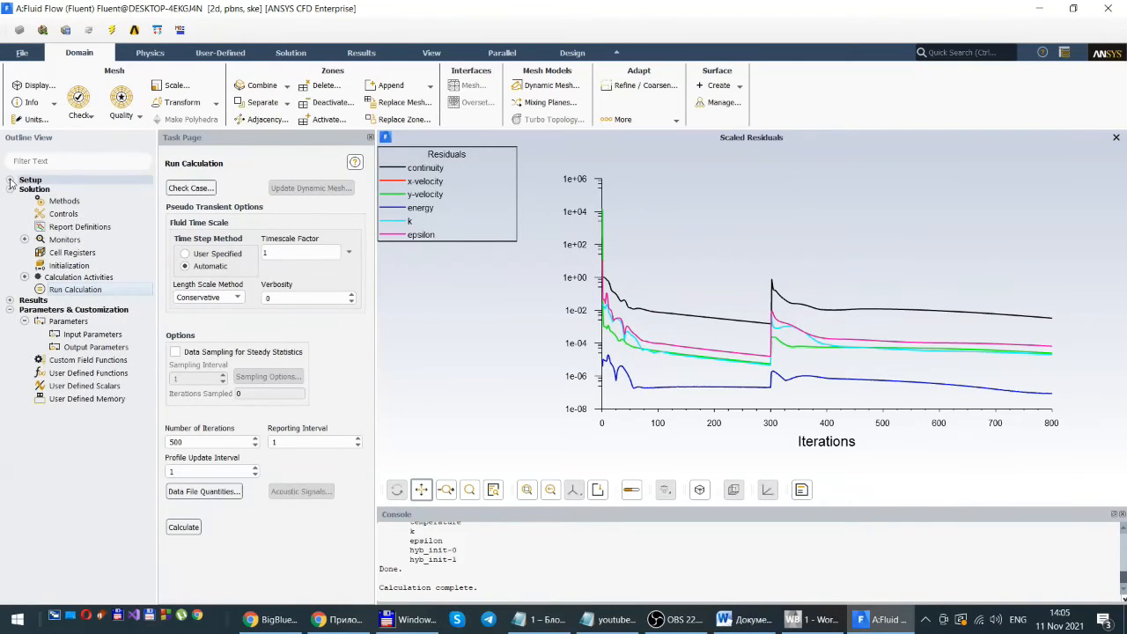
{"action": "left_click", "coordinate": [10, 190]}
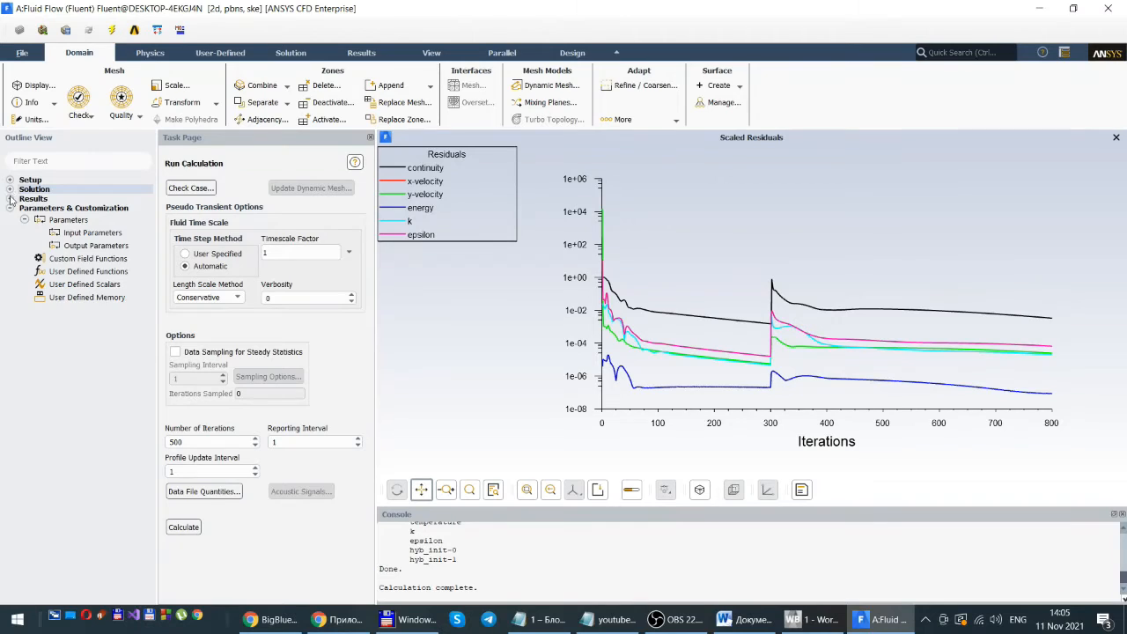
{"action": "left_click", "coordinate": [10, 199]}
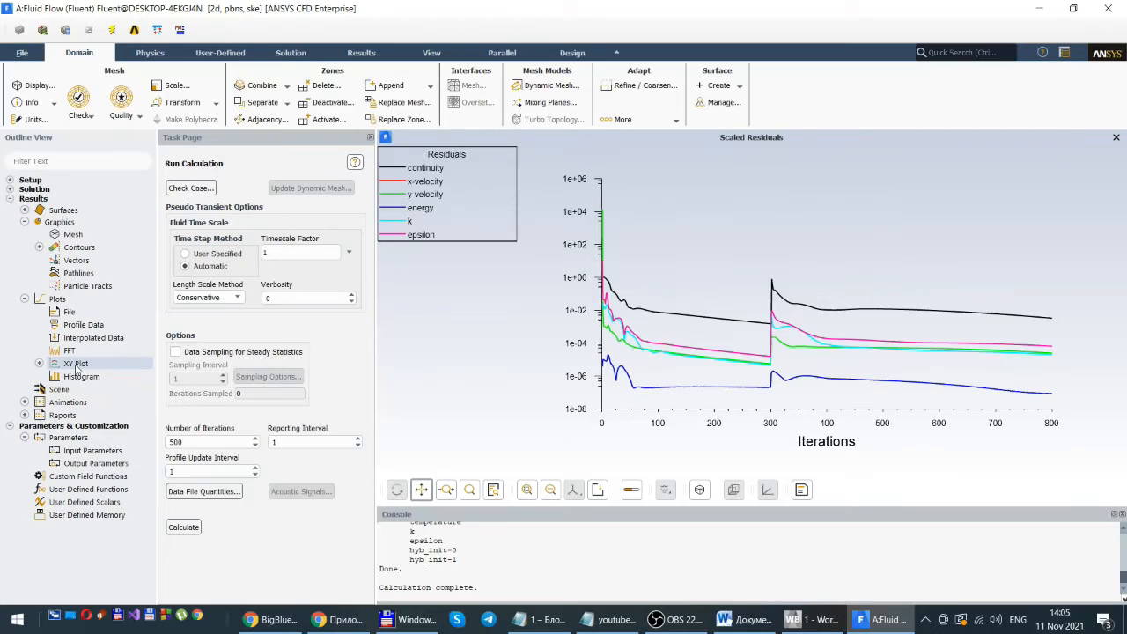
{"action": "double_click", "coordinate": [77, 364]}
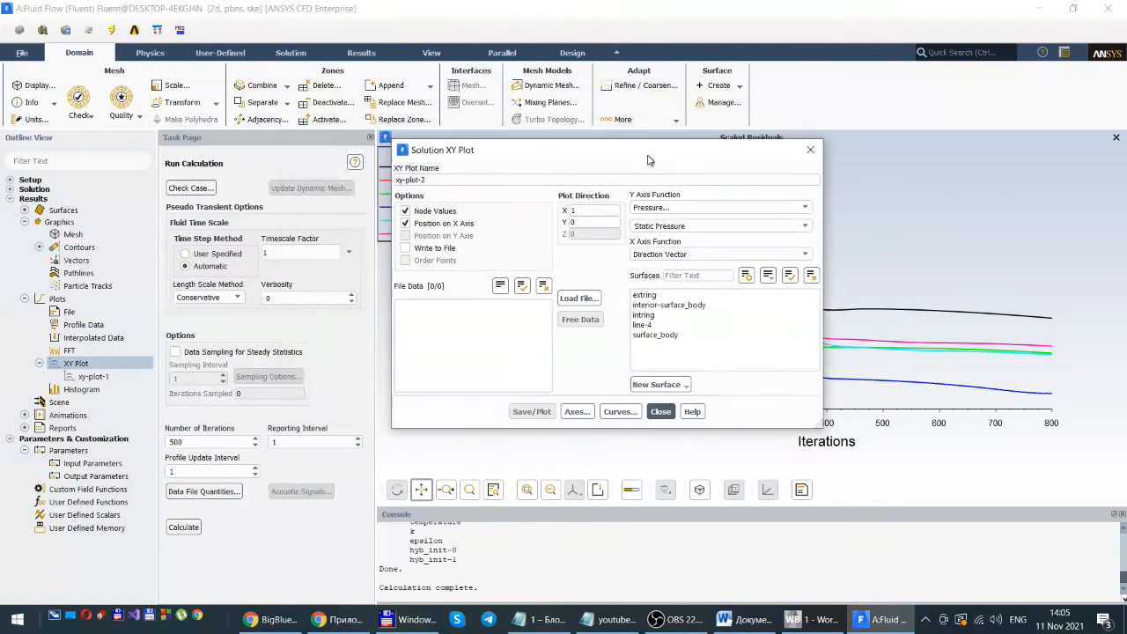
{"action": "left_click", "coordinate": [657, 411]}
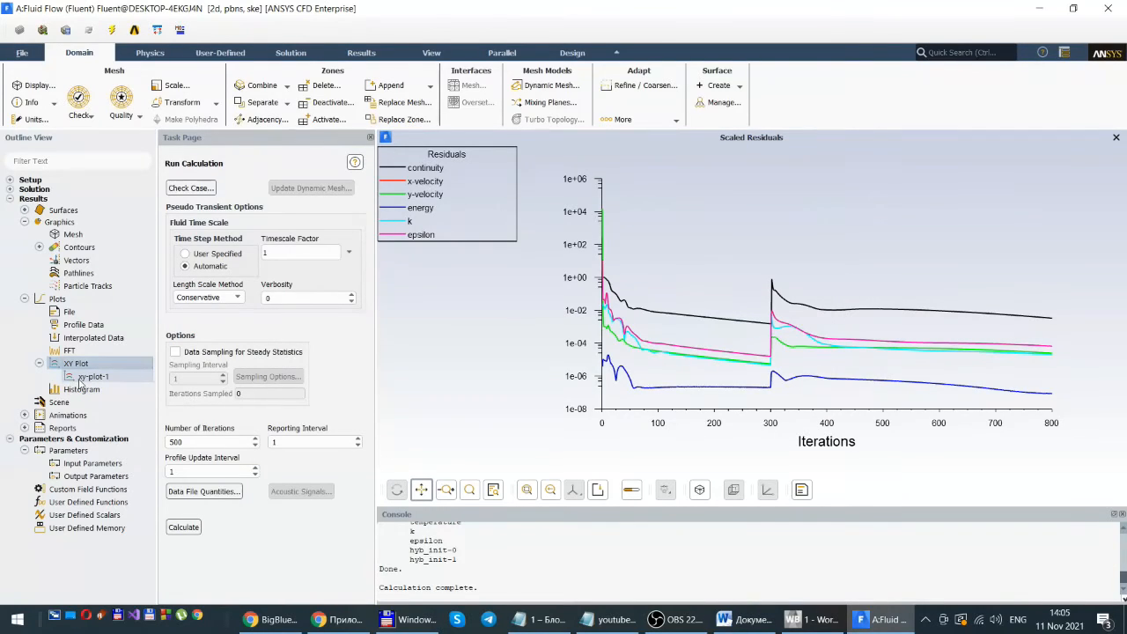
{"action": "left_click", "coordinate": [86, 378]}
{"action": "double_click", "coordinate": [86, 379]}
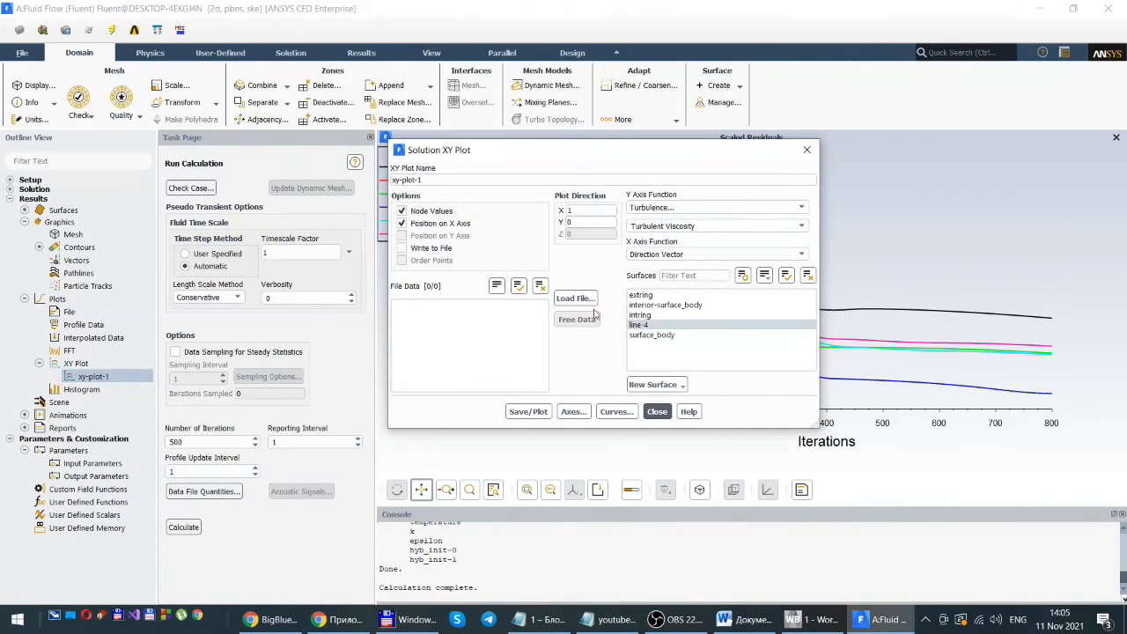
- Plot Y Velocity against position along line-4 in xy-plot-1, and move the plot settings aside to inspect the curve
{"action": "left_click", "coordinate": [802, 208]}
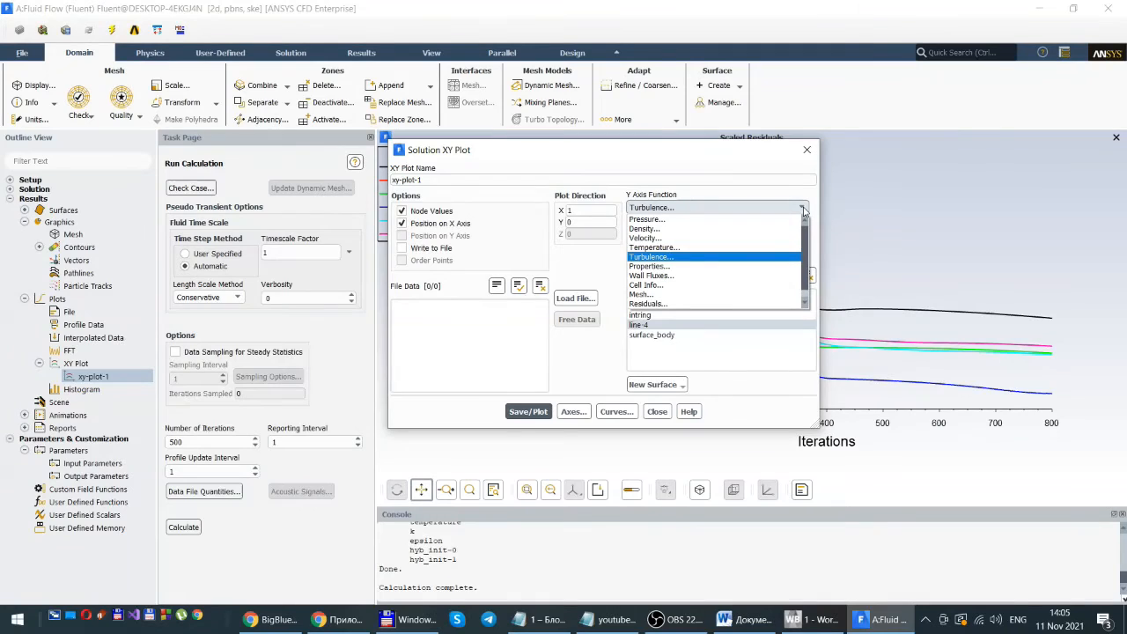
{"action": "left_click", "coordinate": [695, 238]}
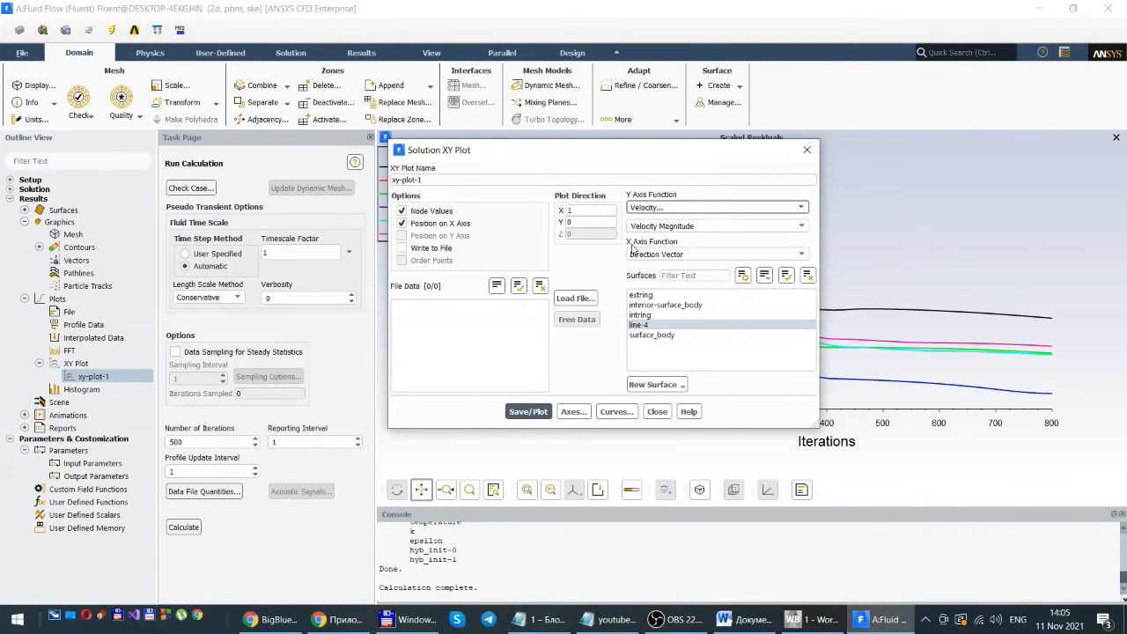
{"action": "left_click", "coordinate": [801, 227]}
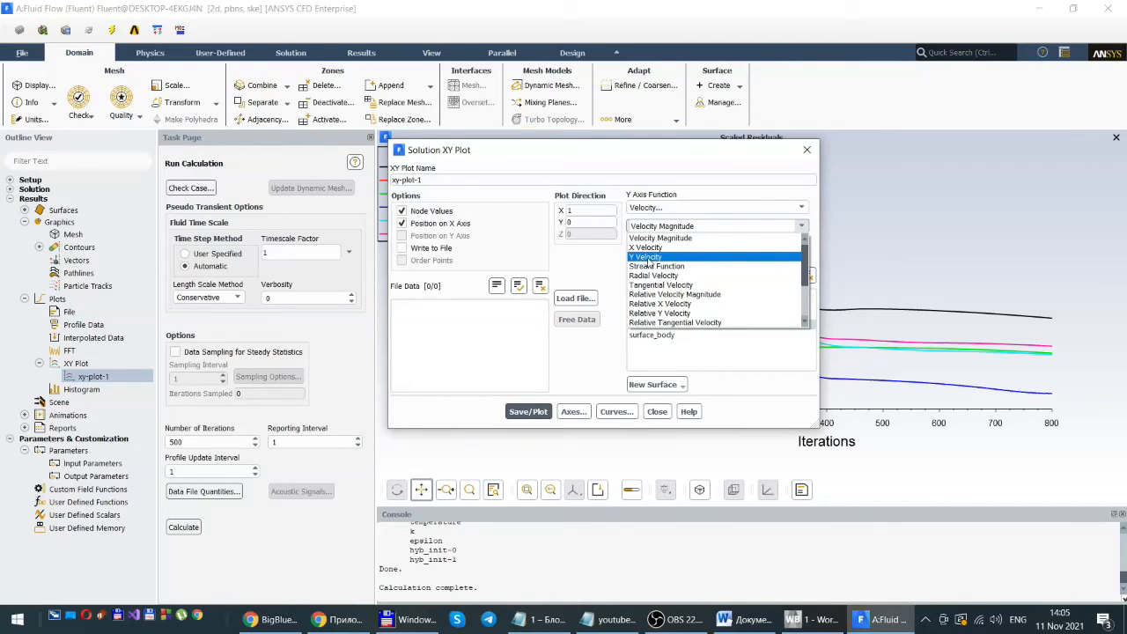
{"action": "left_click", "coordinate": [647, 257]}
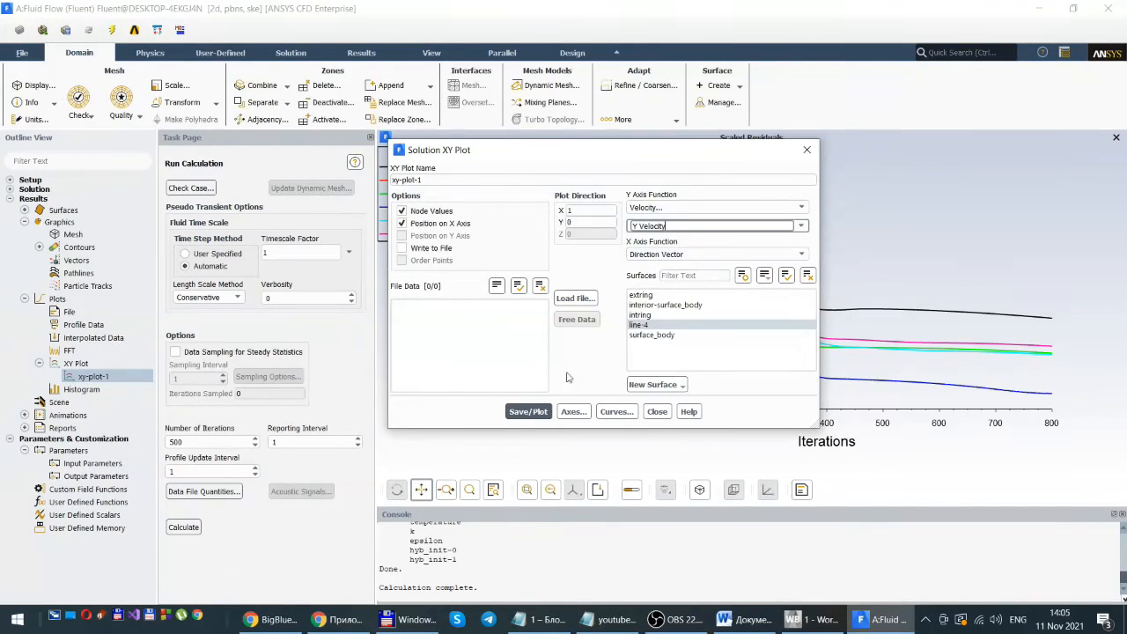
{"action": "left_click", "coordinate": [528, 412]}
{"action": "left_click_drag", "start_coordinate": [662, 152], "coordinate": [335, 170]}
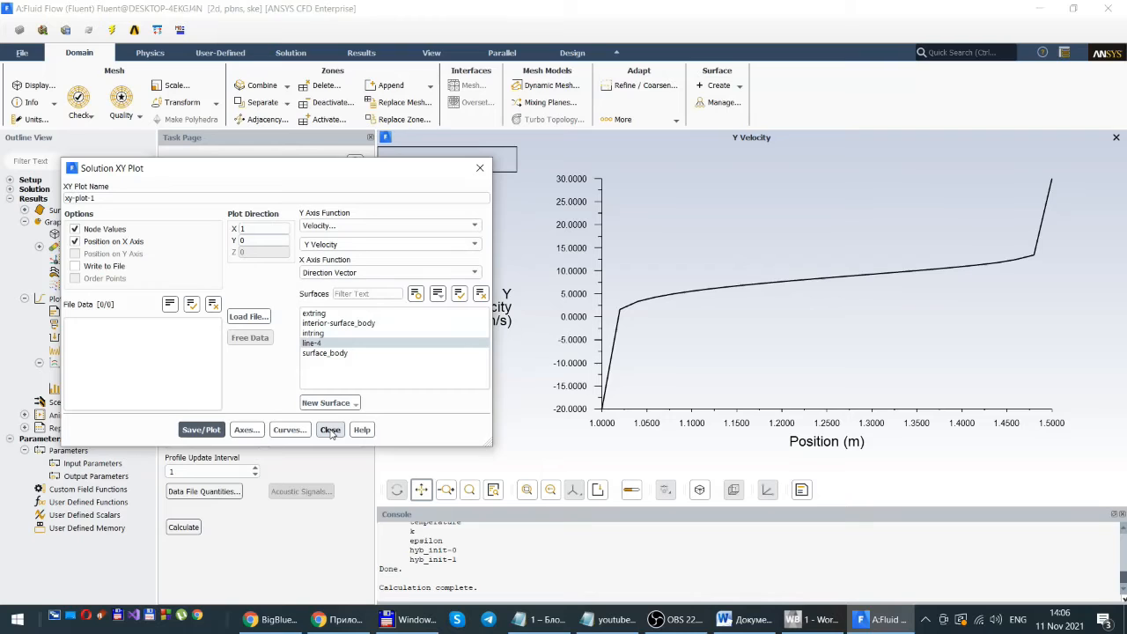
{"action": "left_click_drag", "start_coordinate": [320, 169], "coordinate": [428, 139]}
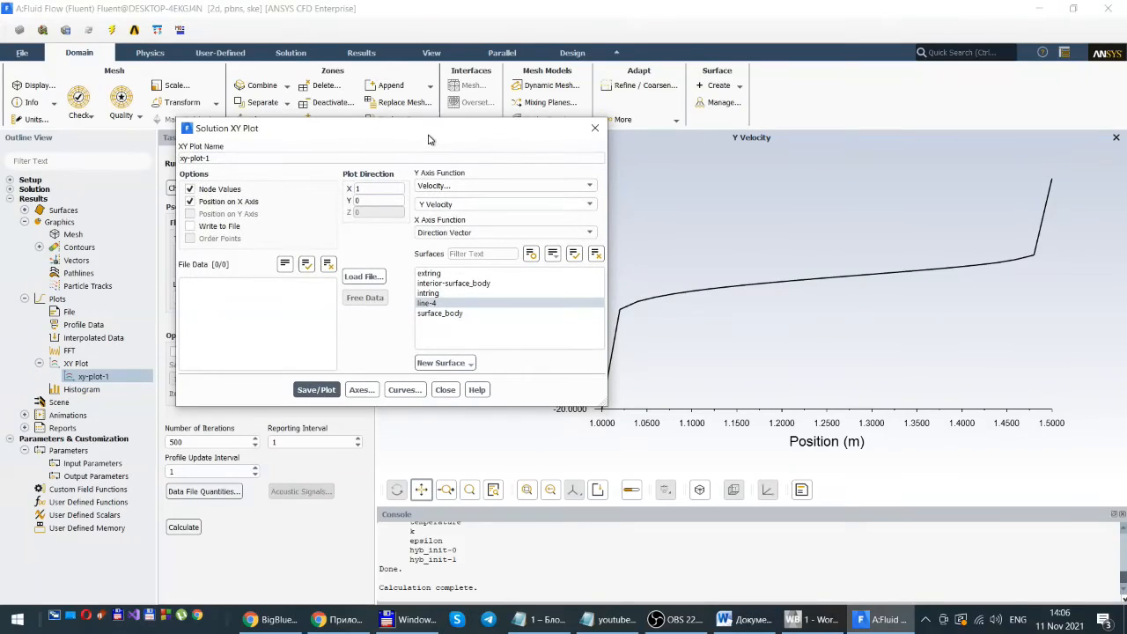
- Set the plot picture's export format to PNG and proceed to choosing where it is saved
{"action": "left_click", "coordinate": [21, 54]}
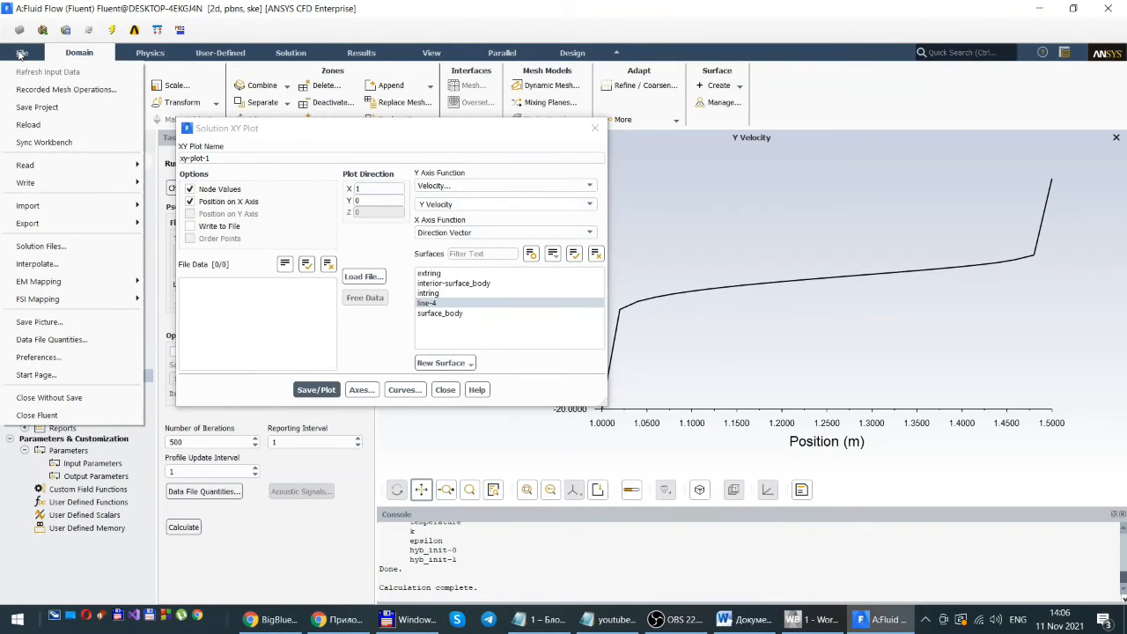
{"action": "left_click", "coordinate": [26, 324]}
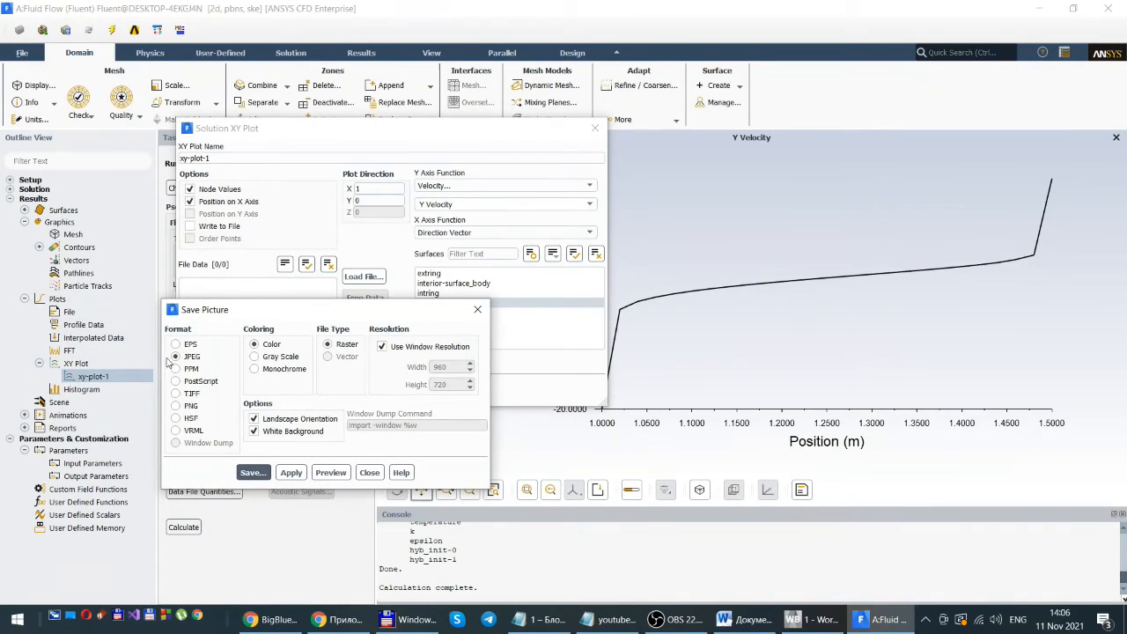
{"action": "left_click", "coordinate": [176, 407]}
{"action": "left_click", "coordinate": [252, 473]}
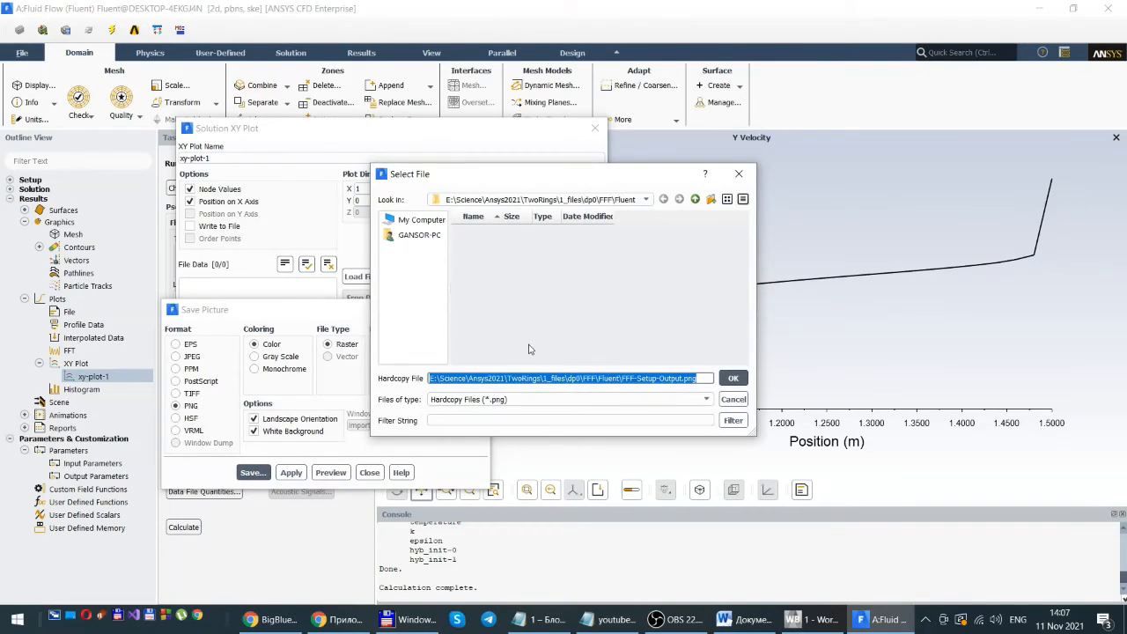
- Save the plot picture as V_ke in the folder E:\Science\Ansys2021\TwoRings
{"action": "left_click", "coordinate": [695, 199]}
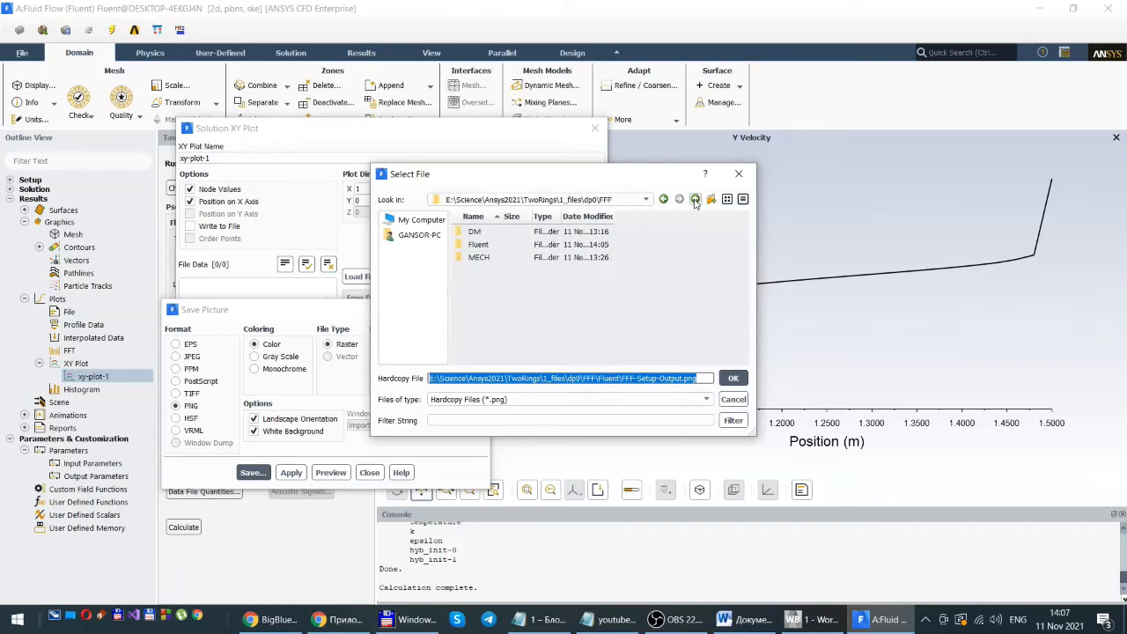
{"action": "left_click", "coordinate": [695, 200]}
{"action": "left_click", "coordinate": [695, 200]}
{"action": "left_click", "coordinate": [695, 200]}
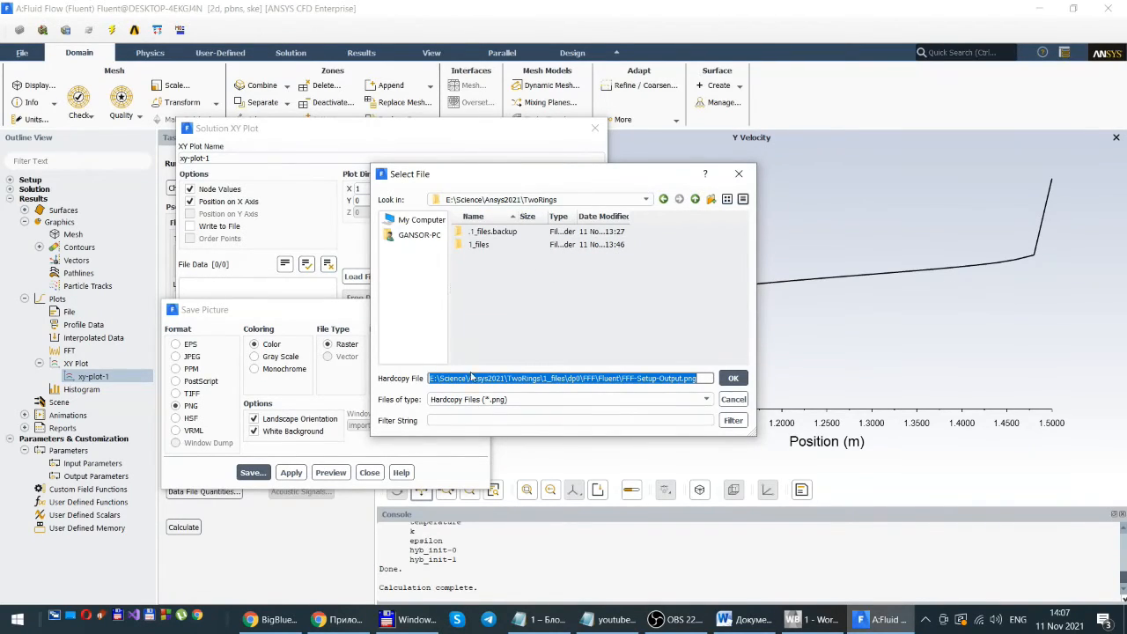
{"action": "left_click_drag", "start_coordinate": [695, 379], "coordinate": [430, 379]}
{"action": "type", "text": "V_"}
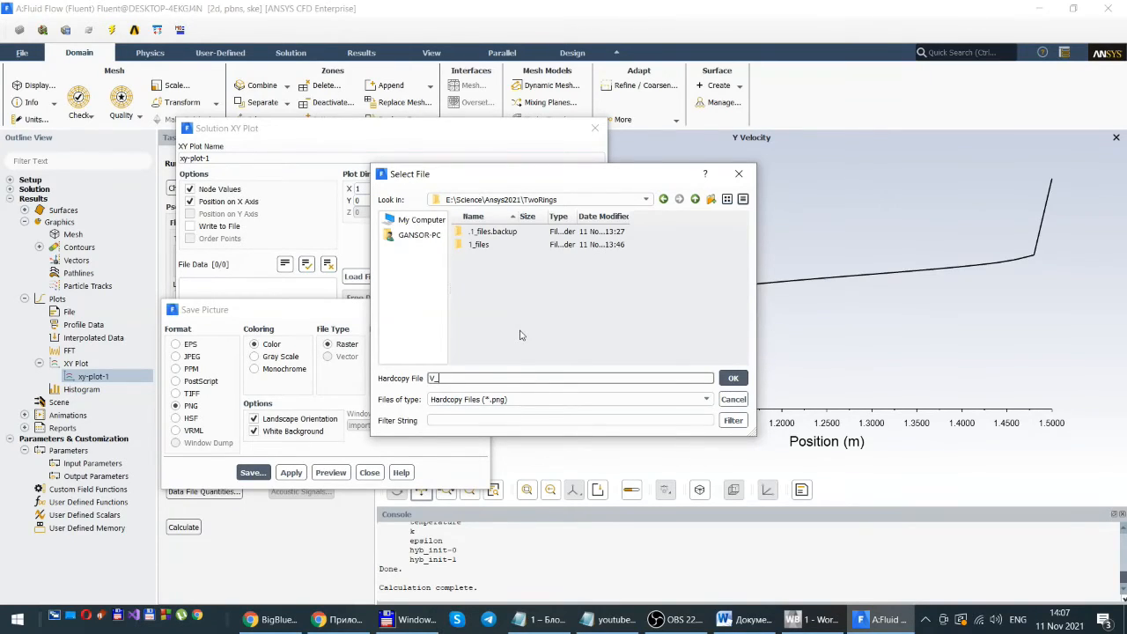
{"action": "type", "text": "ke"}
{"action": "left_click", "coordinate": [733, 378]}
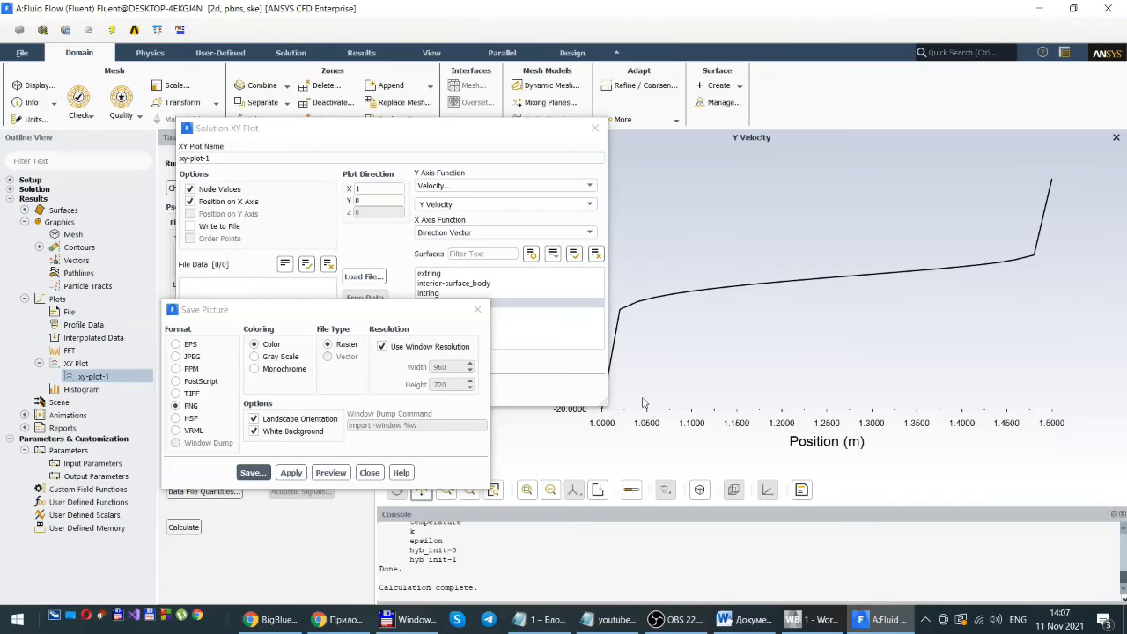
- Check the saved V_ke picture in the image viewer, return to Fluent, and close the picture and plot settings
{"action": "left_click", "coordinate": [404, 621]}
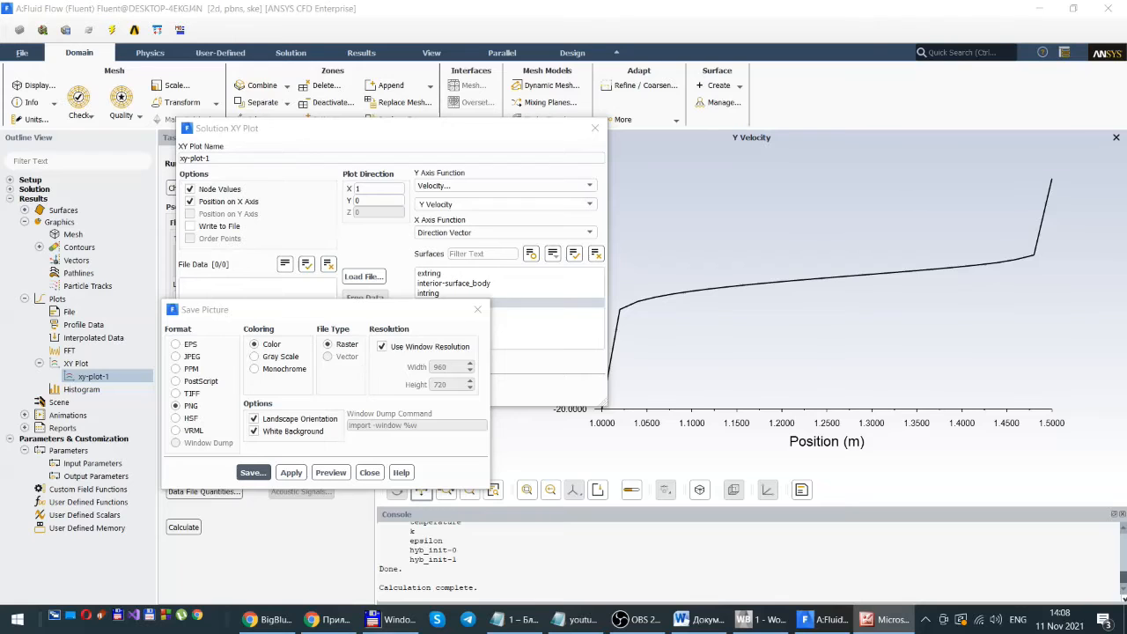
{"action": "left_click_drag", "start_coordinate": [1126, 176], "coordinate": [605, 74]}
{"action": "left_click", "coordinate": [801, 66]}
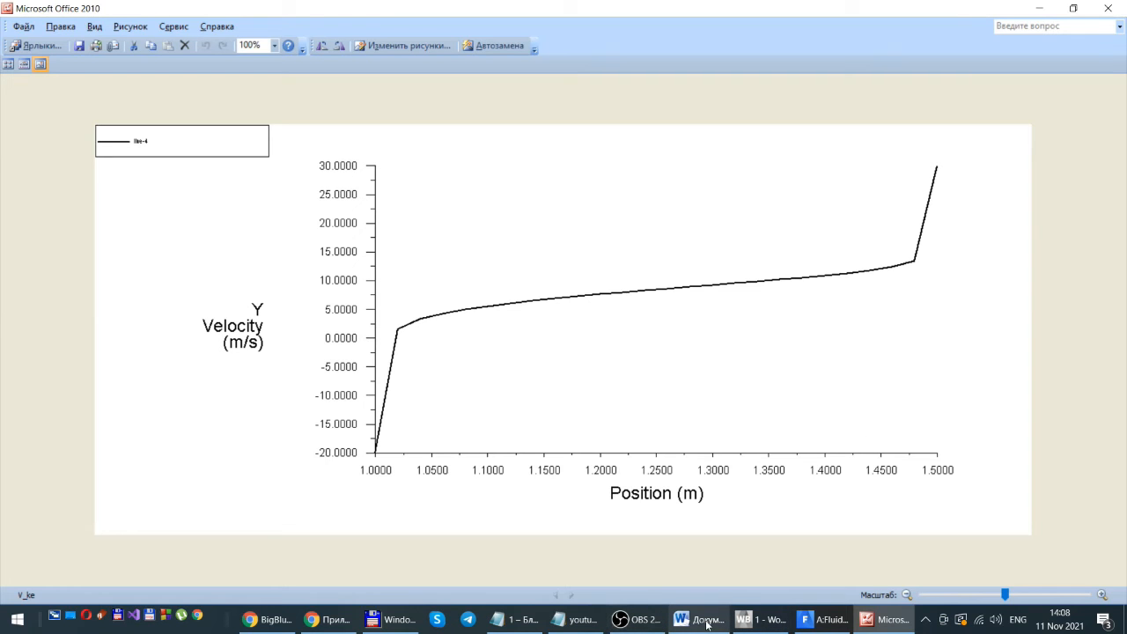
{"action": "left_click", "coordinate": [828, 622]}
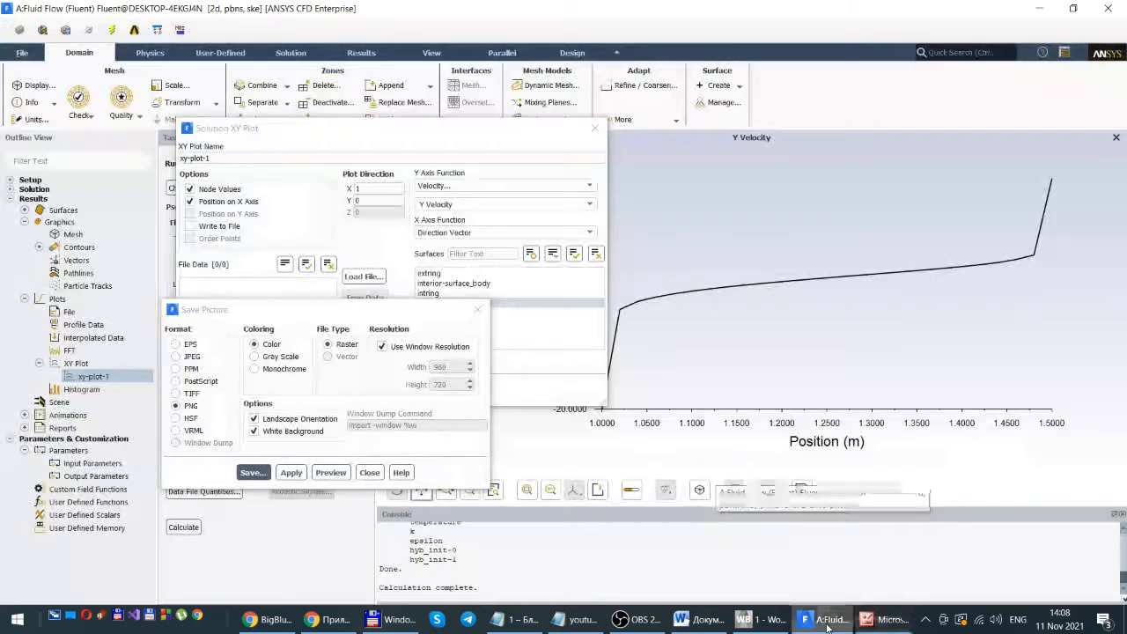
{"action": "left_click", "coordinate": [370, 473]}
{"action": "left_click", "coordinate": [445, 390]}
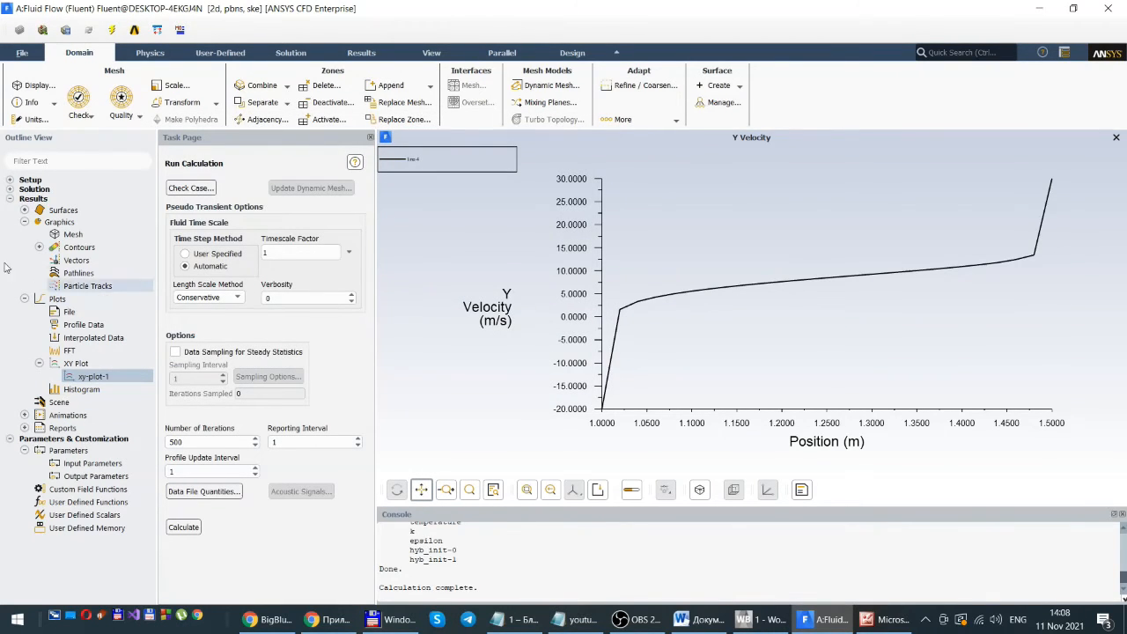
- Change the viscous model to k-omega (2 eqn) with the SST variant
{"action": "left_click", "coordinate": [9, 199]}
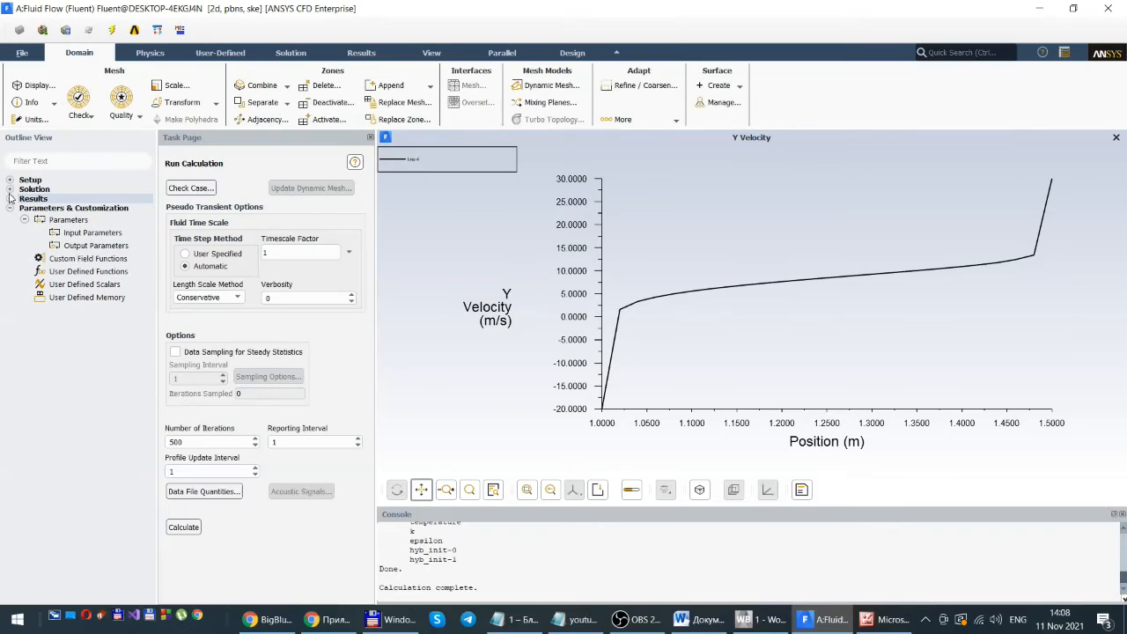
{"action": "left_click", "coordinate": [10, 180]}
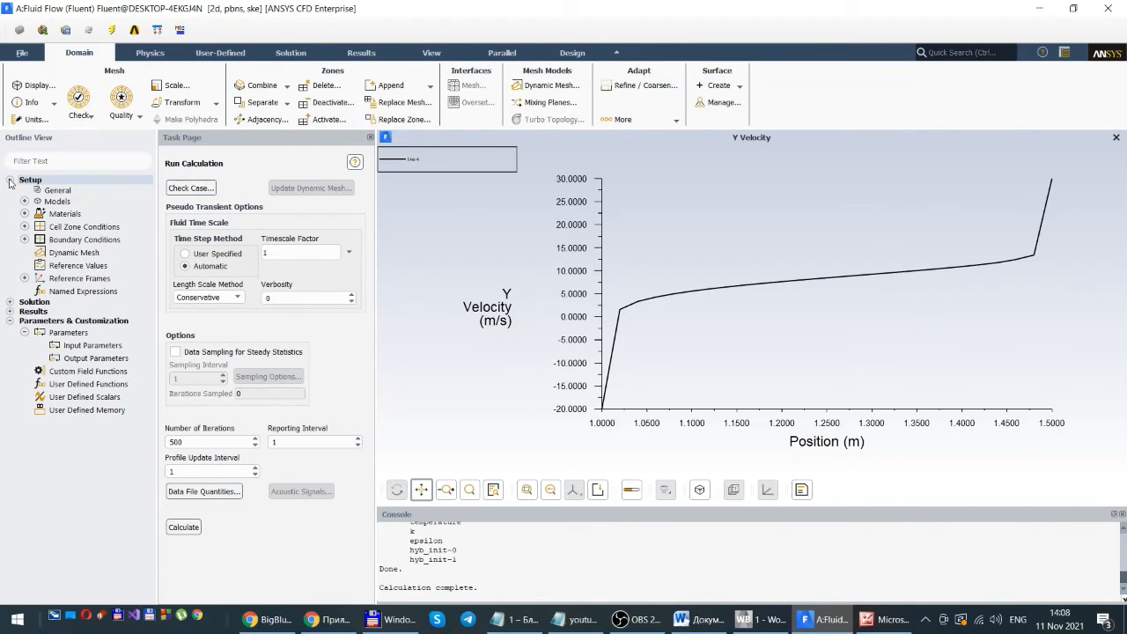
{"action": "left_click", "coordinate": [25, 201]}
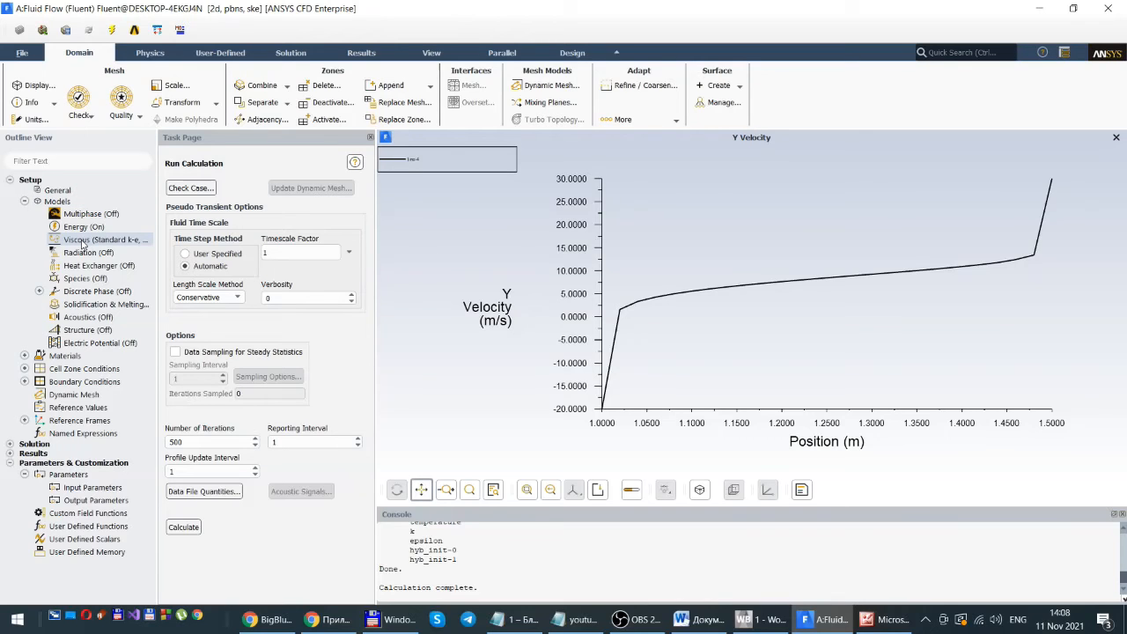
{"action": "double_click", "coordinate": [83, 243]}
{"action": "left_click_drag", "start_coordinate": [359, 318], "coordinate": [482, 93]}
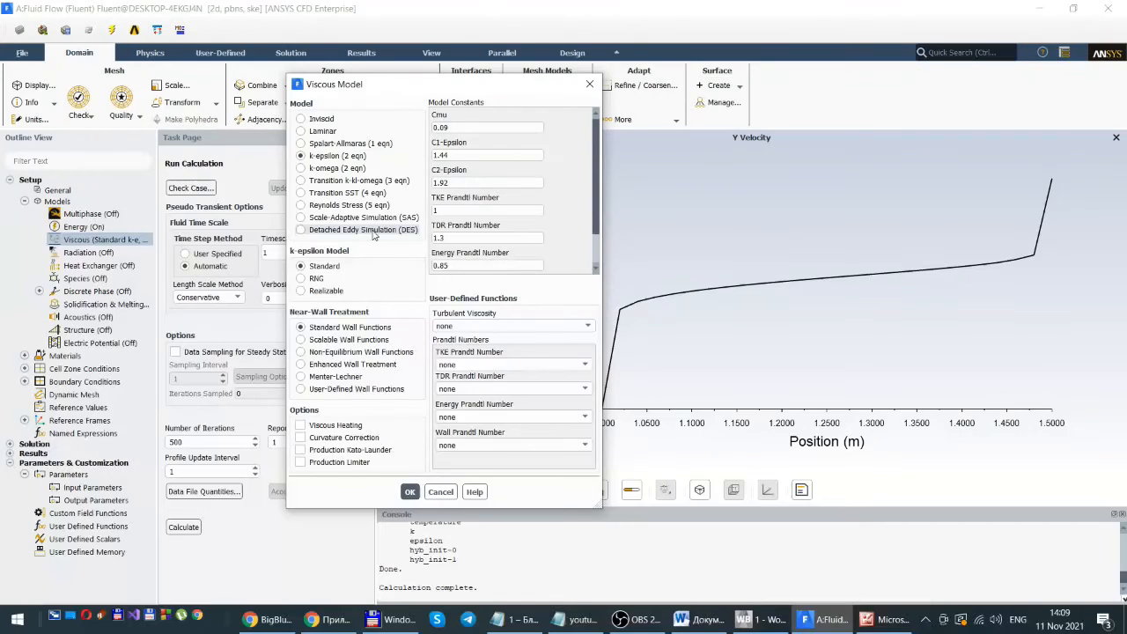
{"action": "left_click", "coordinate": [300, 169]}
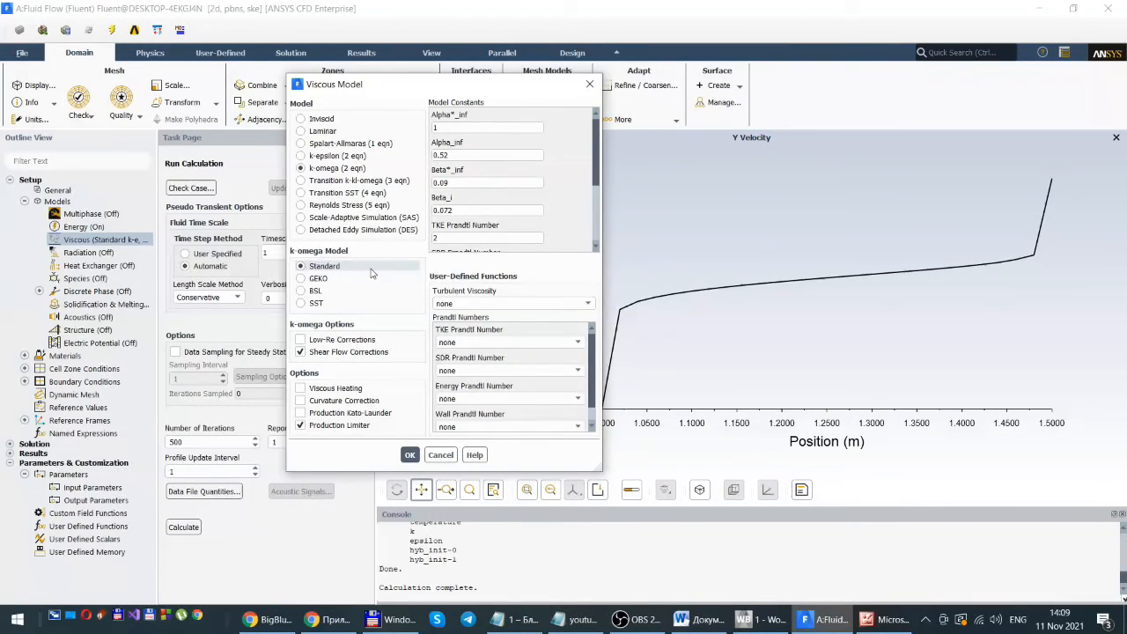
{"action": "left_click", "coordinate": [301, 303]}
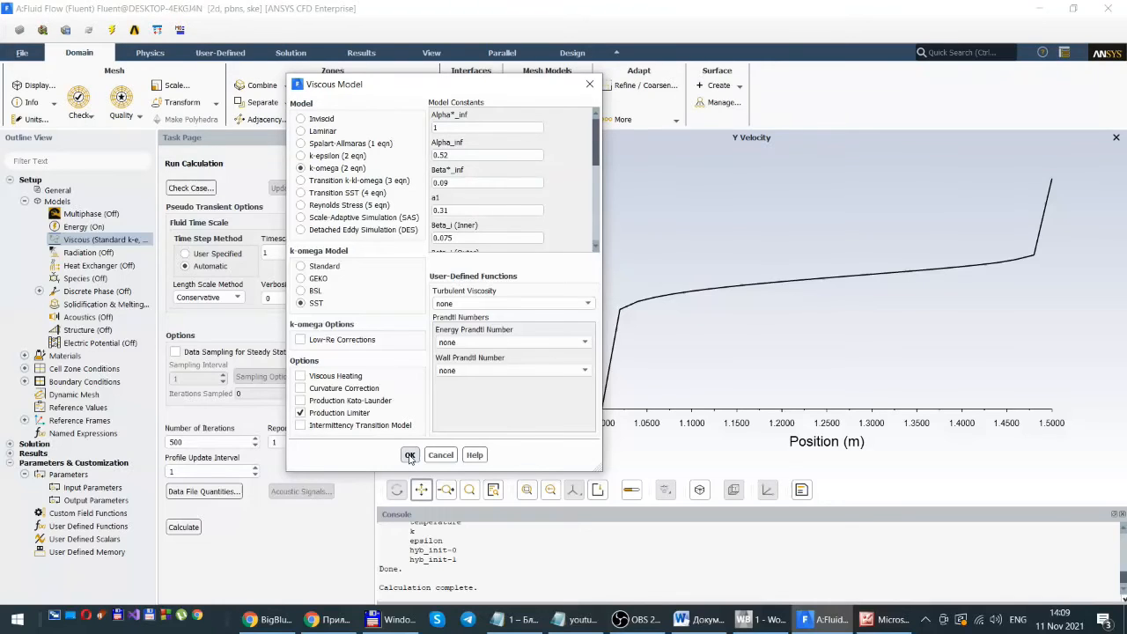
{"action": "left_click", "coordinate": [410, 455]}
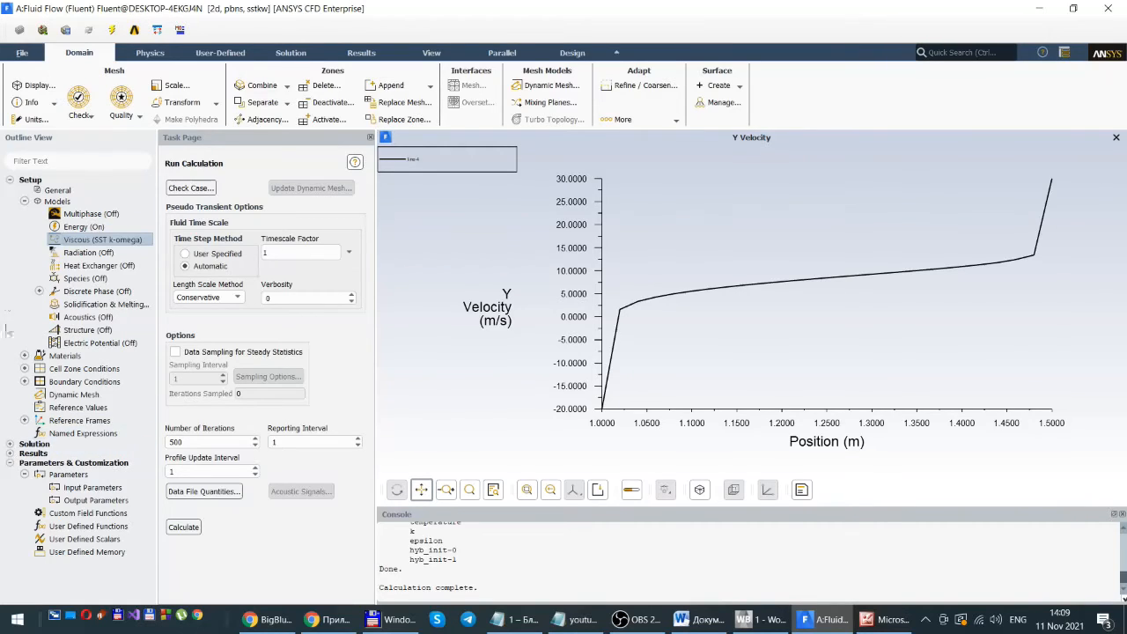
- Run the 500-iteration calculation with the new turbulence model, using the settings changes for the current calculation only, and dismiss the completion notice
{"action": "left_click", "coordinate": [10, 179]}
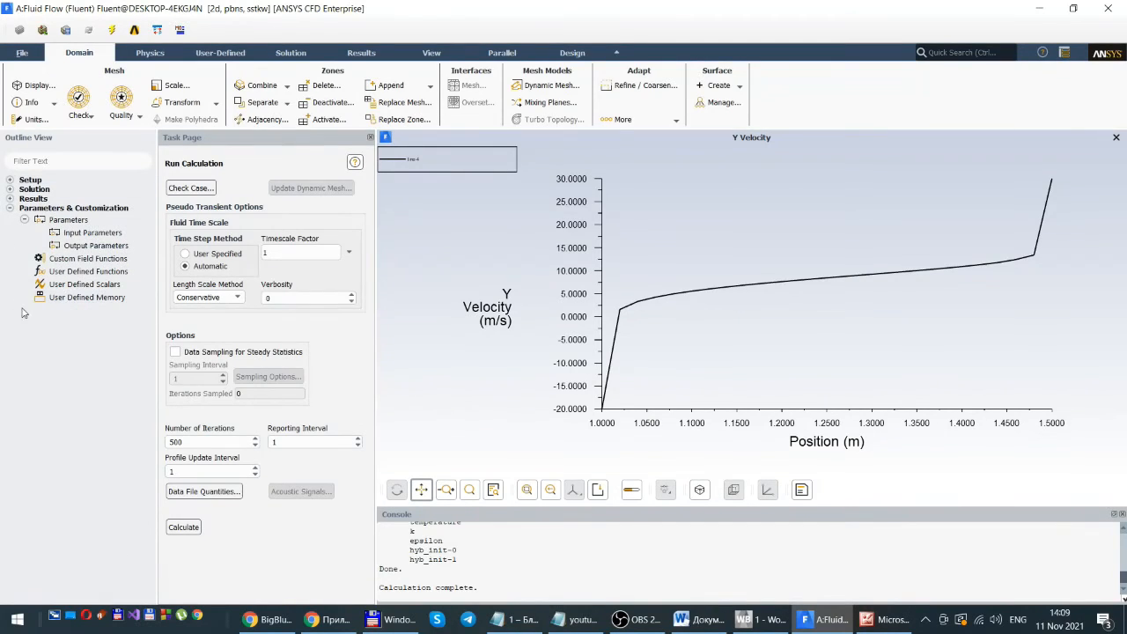
{"action": "left_click", "coordinate": [10, 189]}
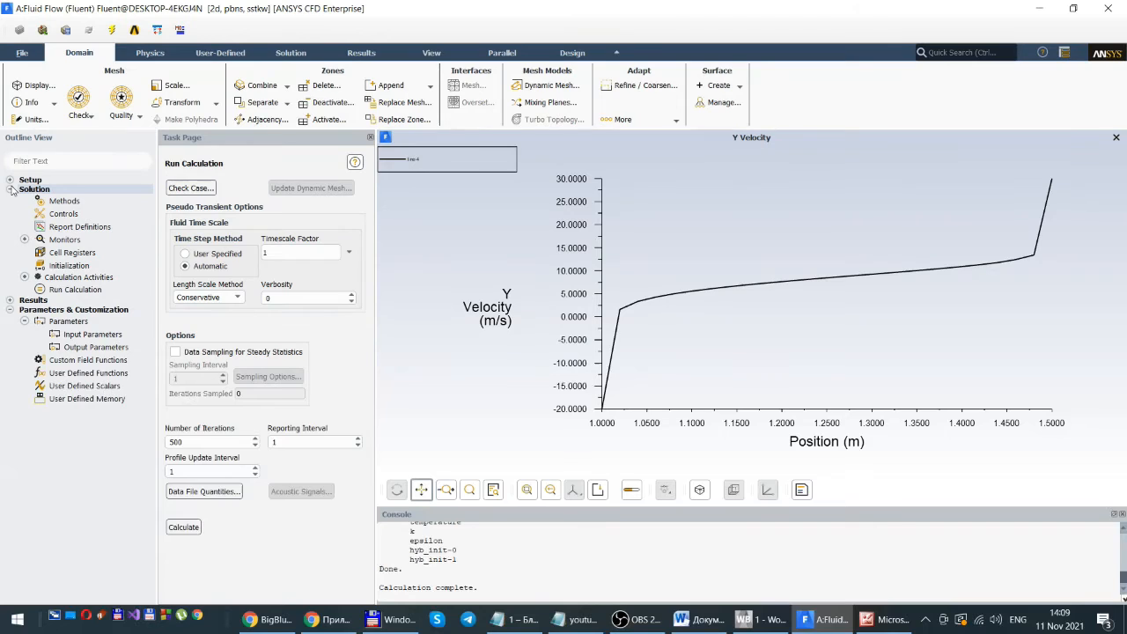
{"action": "left_click", "coordinate": [55, 291]}
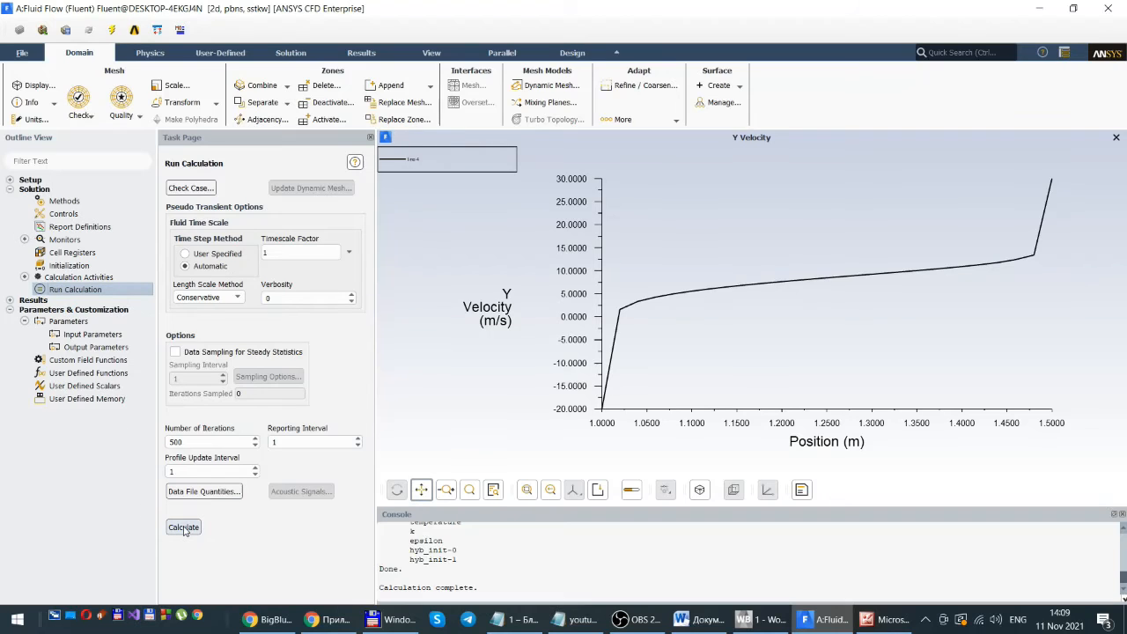
{"action": "left_click", "coordinate": [184, 528]}
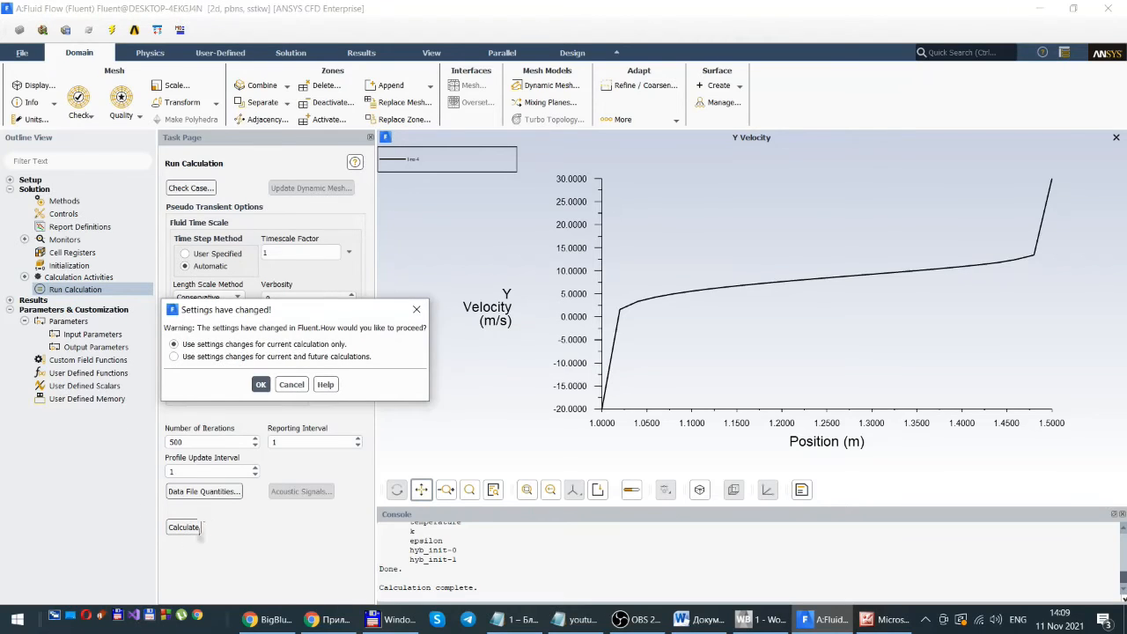
{"action": "left_click", "coordinate": [261, 386]}
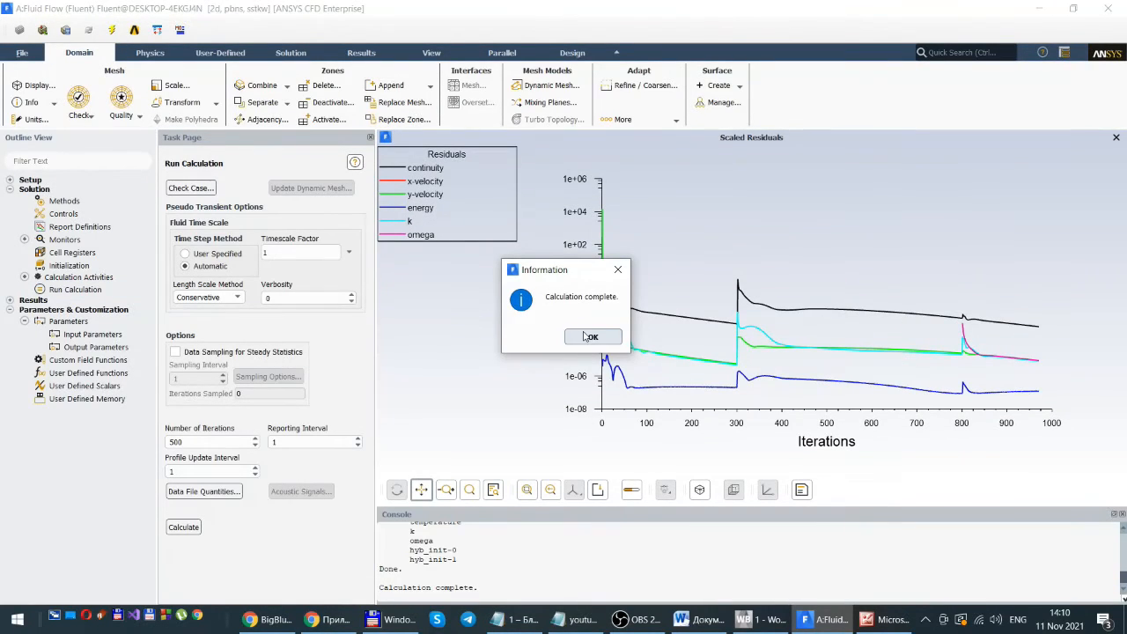
{"action": "left_click", "coordinate": [589, 339]}
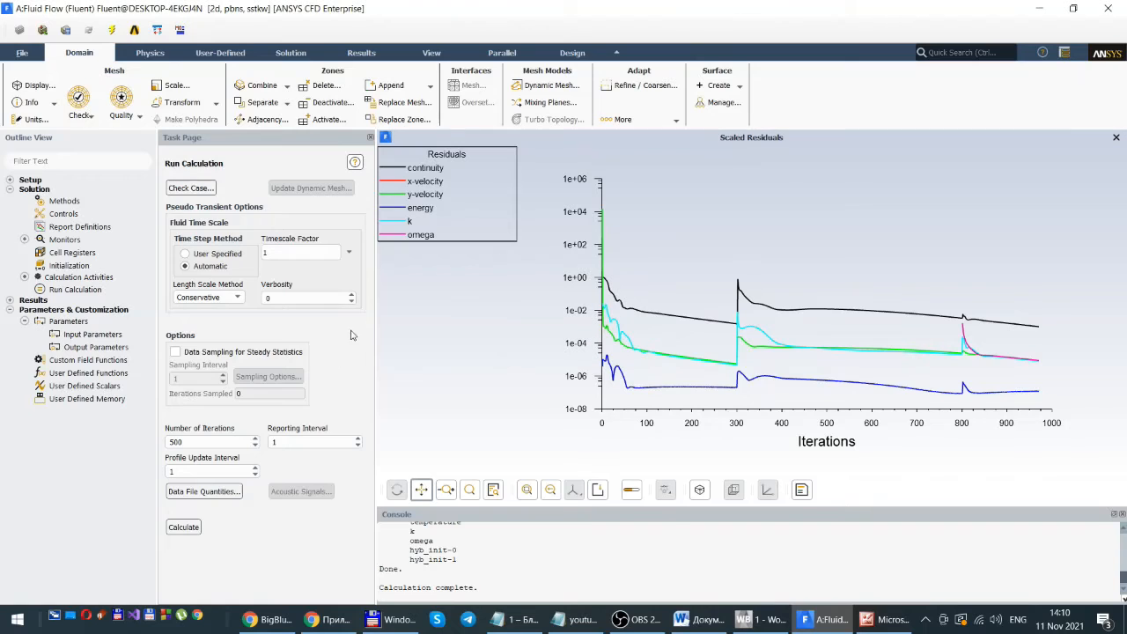
- Reopen the xy-plot-1 definition under Results and plot Y Velocity along line-4
{"action": "left_click", "coordinate": [10, 188]}
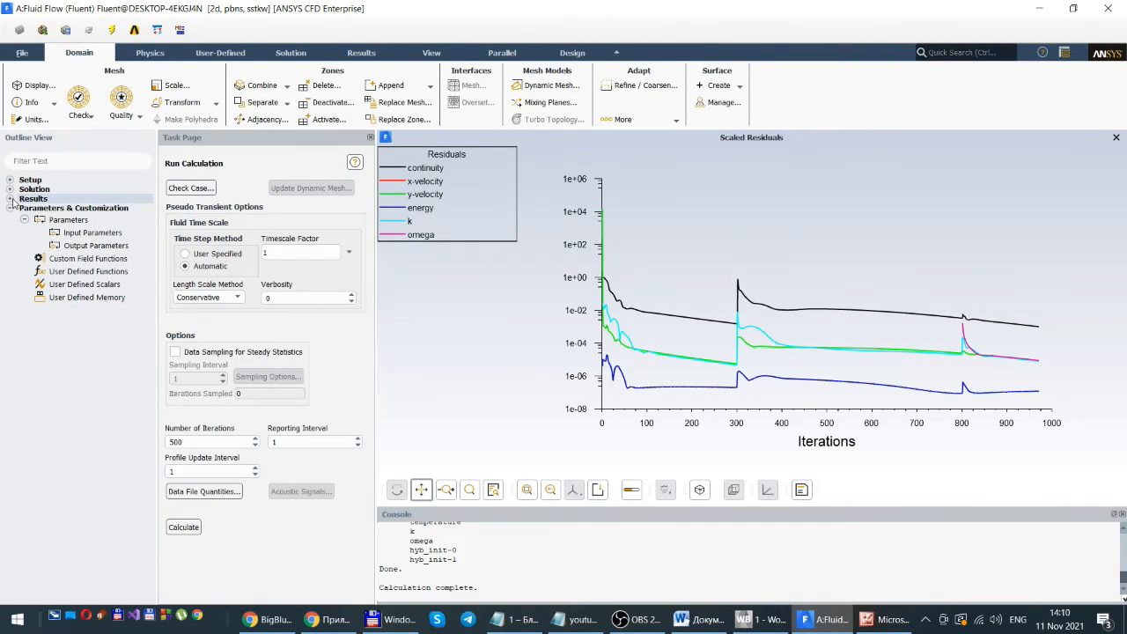
{"action": "left_click", "coordinate": [10, 199]}
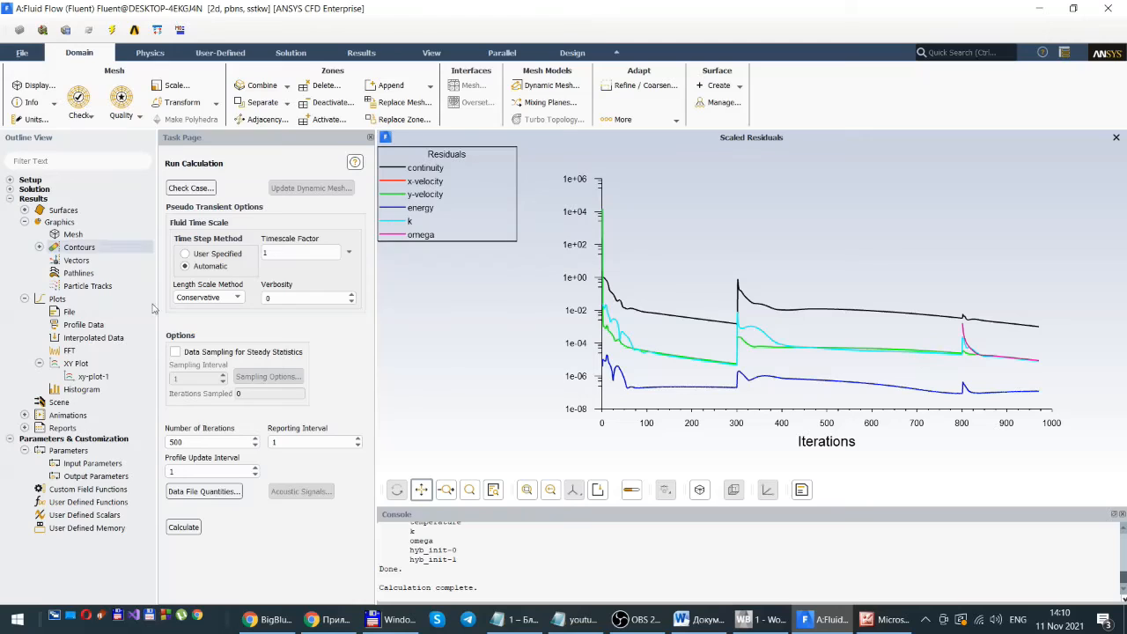
{"action": "double_click", "coordinate": [90, 378]}
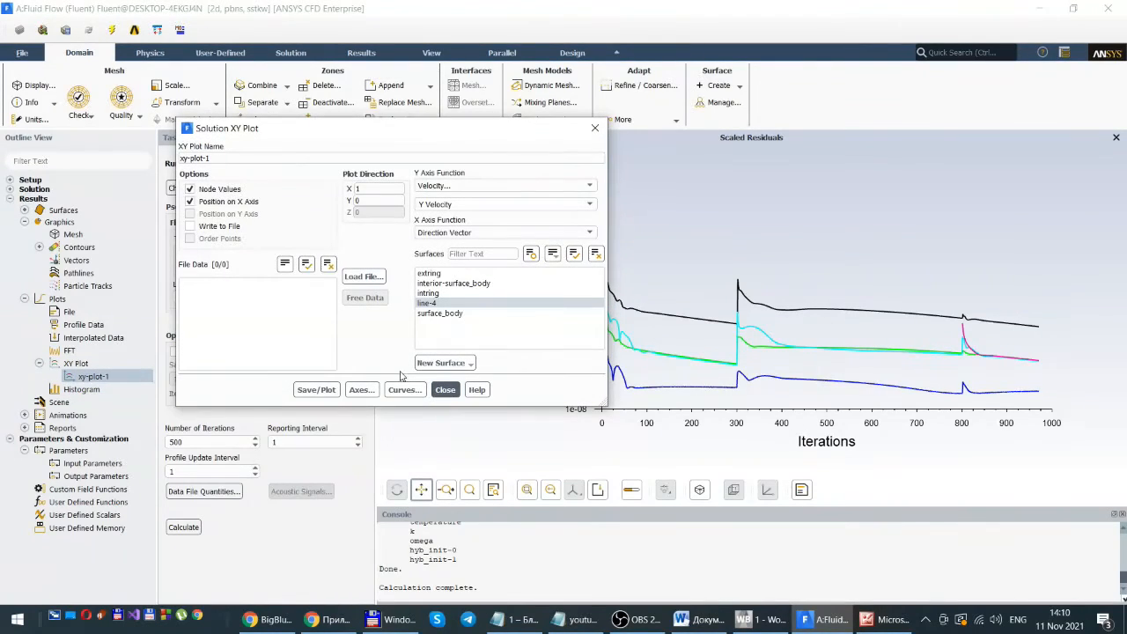
{"action": "left_click", "coordinate": [313, 390]}
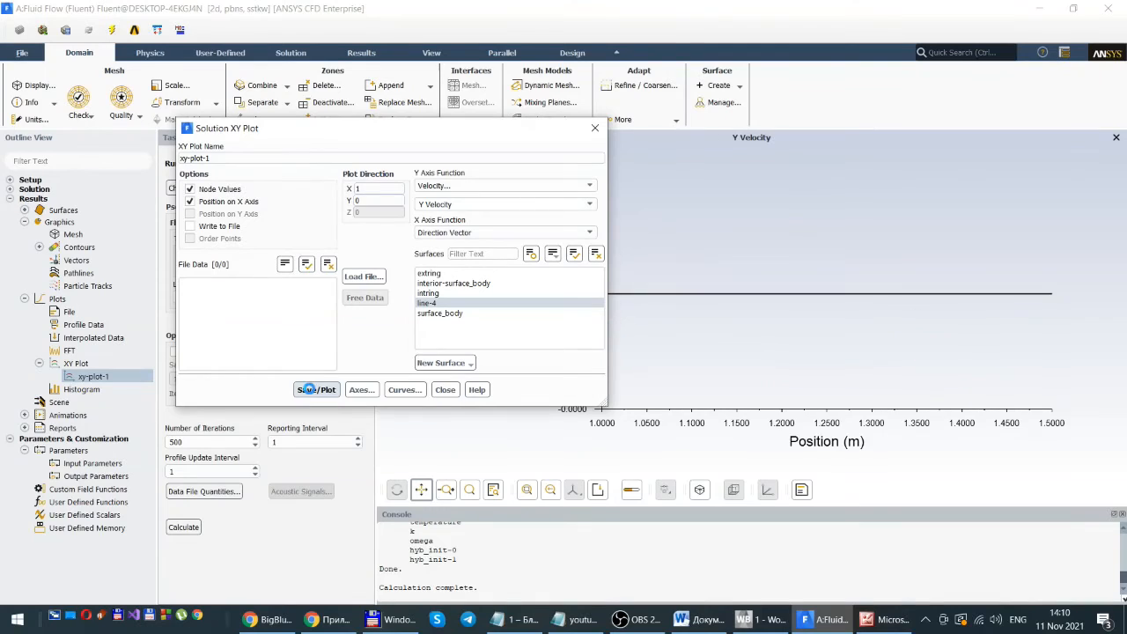
- Refresh the line-4 plot by plotting X Velocity and switching back to Y Velocity, and move the plot settings to inspect the curve
{"action": "left_click", "coordinate": [592, 204]}
{"action": "left_click", "coordinate": [450, 228]}
{"action": "left_click", "coordinate": [315, 390]}
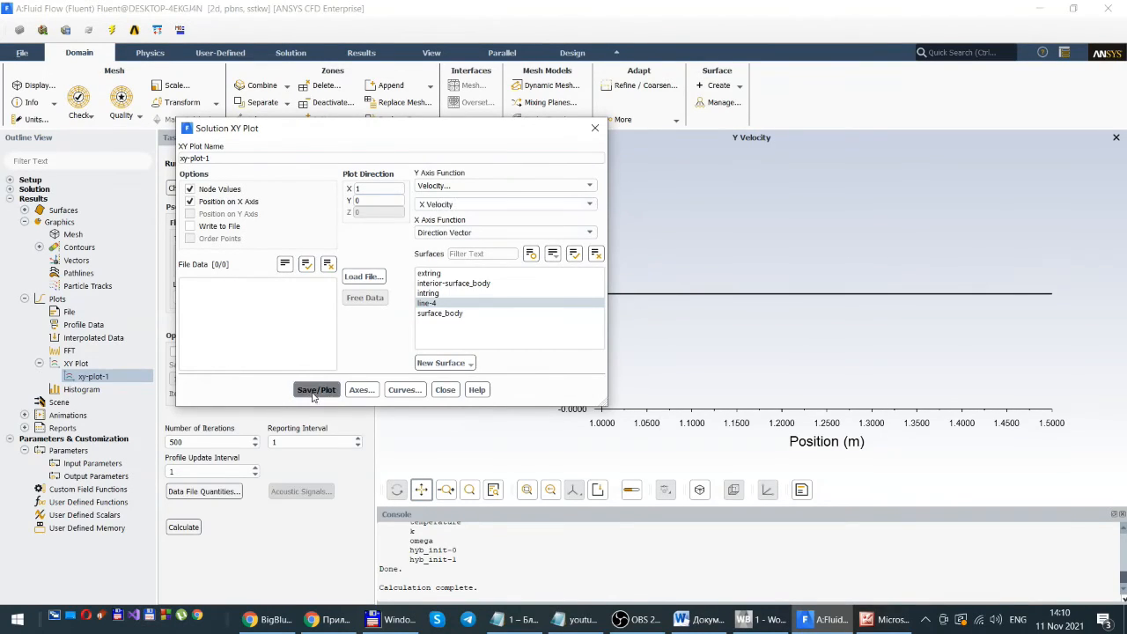
{"action": "left_click", "coordinate": [592, 205]}
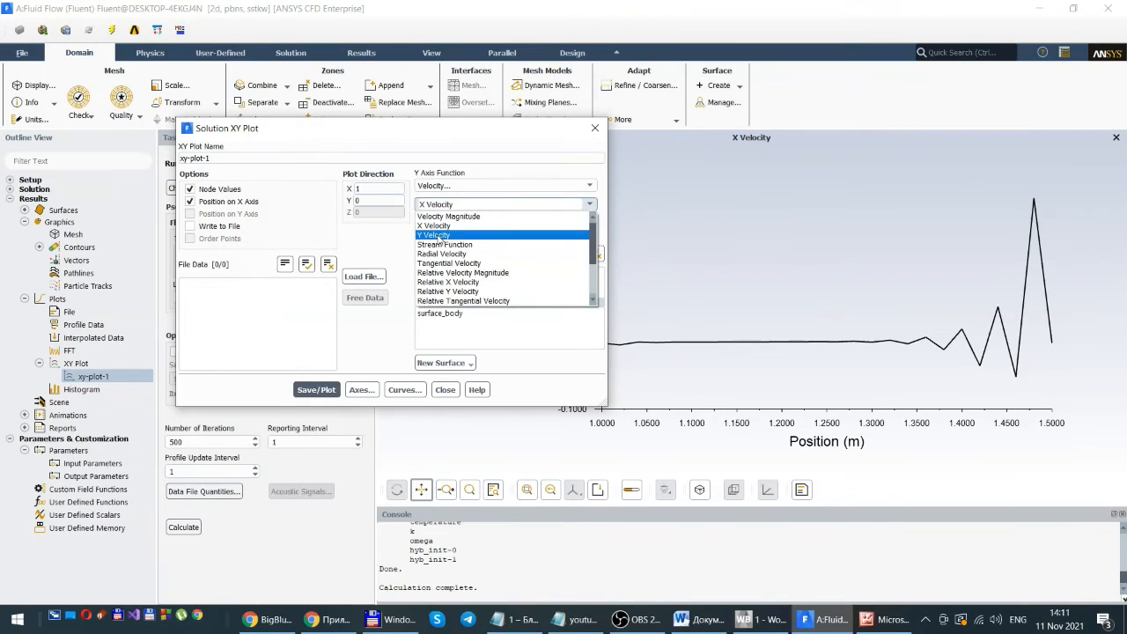
{"action": "left_click", "coordinate": [436, 236]}
{"action": "left_click", "coordinate": [315, 390]}
{"action": "left_click_drag", "start_coordinate": [476, 137], "coordinate": [276, 109]}
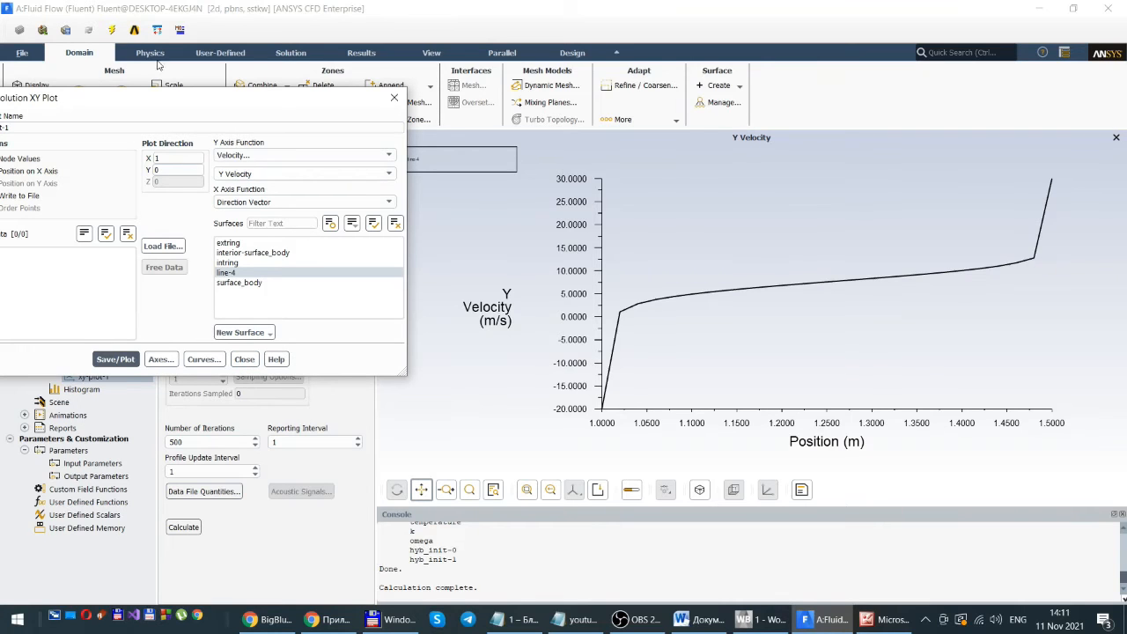
{"action": "left_click_drag", "start_coordinate": [137, 90], "coordinate": [450, 84]}
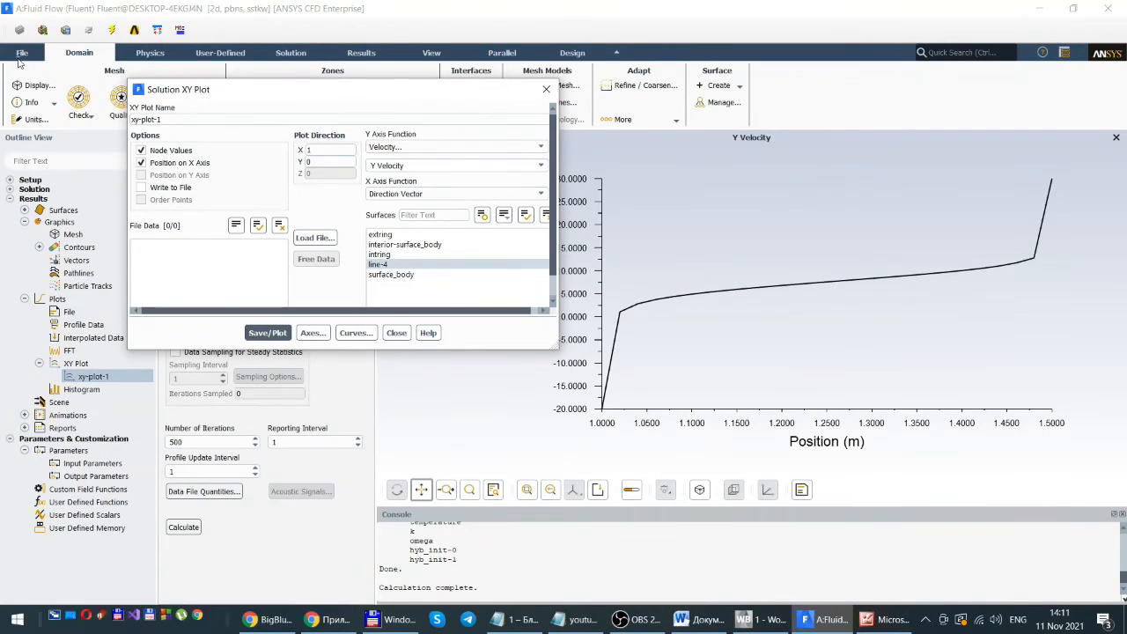
- Save the Y Velocity plot as the PNG picture V_SST.png in the TwoRings folder and close the picture and plot settings
{"action": "left_click", "coordinate": [22, 53]}
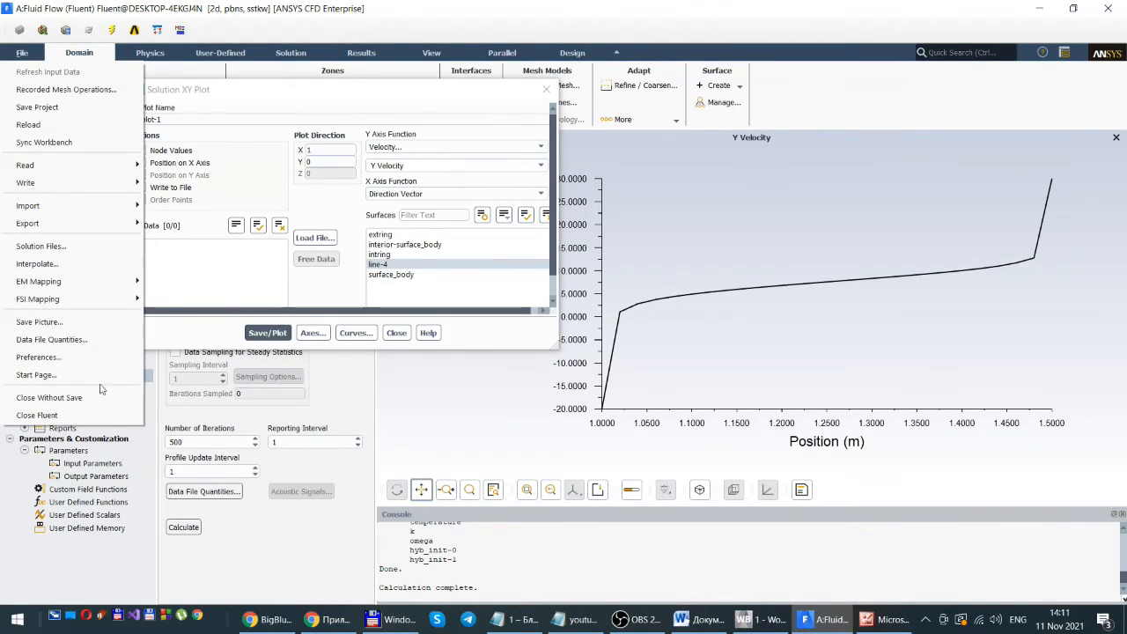
{"action": "left_click", "coordinate": [58, 324]}
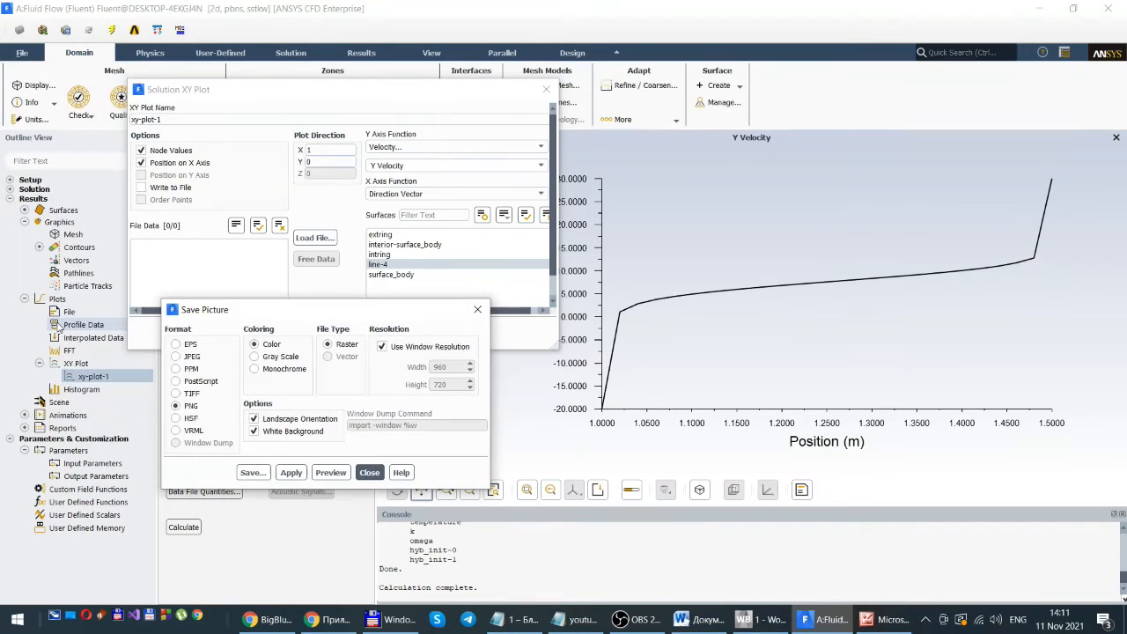
{"action": "left_click", "coordinate": [252, 473]}
{"action": "left_click", "coordinate": [481, 270]}
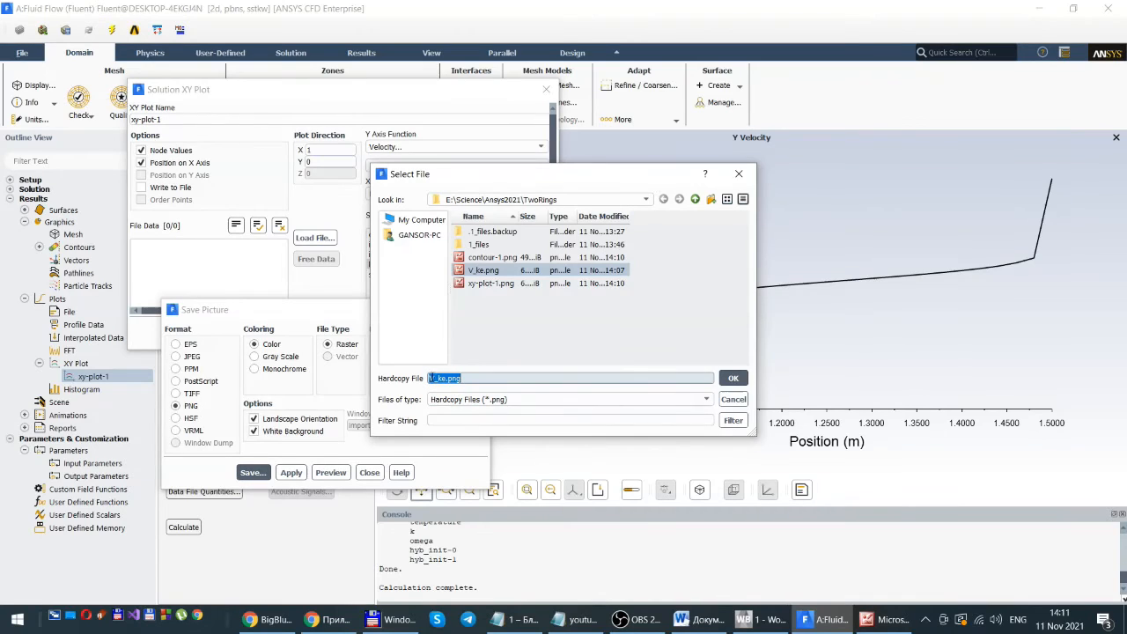
{"action": "left_click", "coordinate": [431, 378]}
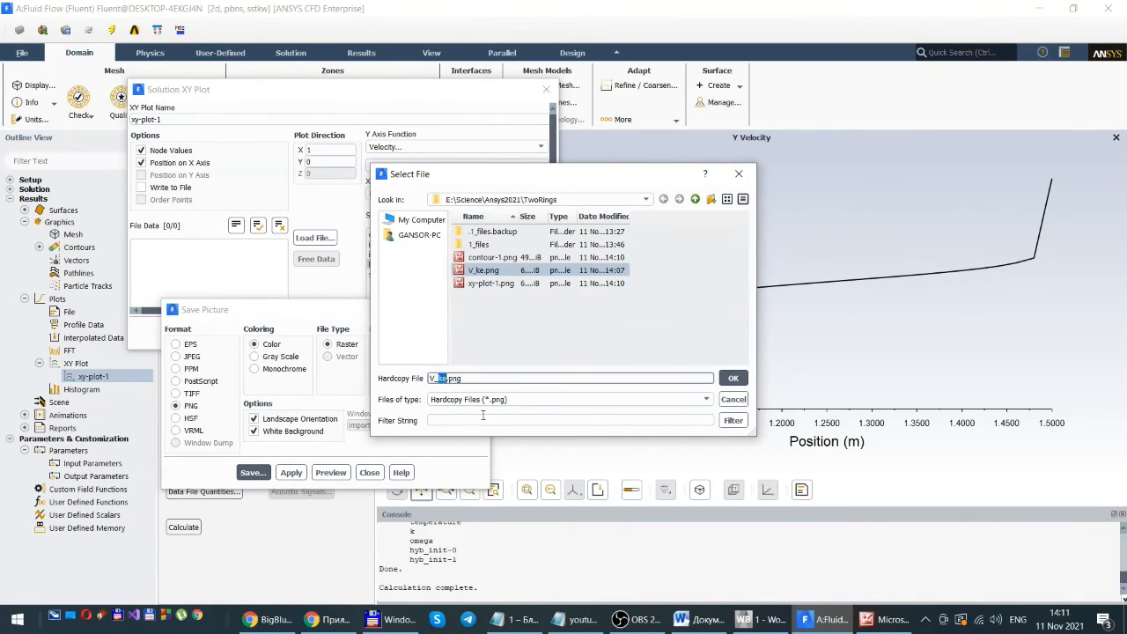
{"action": "type", "text": "SS"}
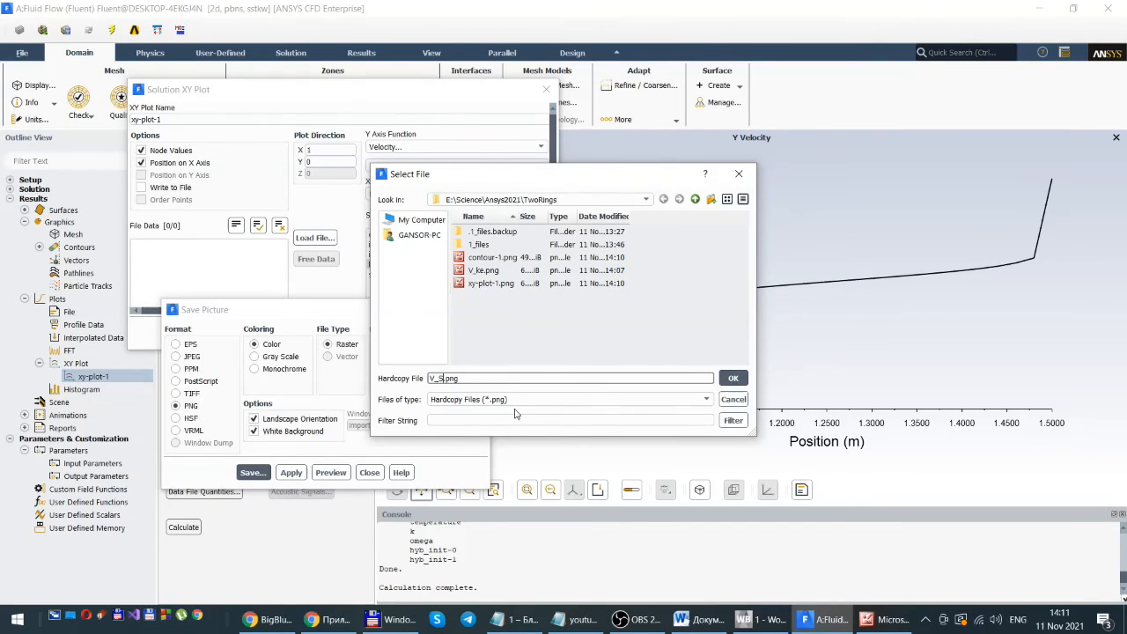
{"action": "type", "text": "T"}
{"action": "left_click", "coordinate": [734, 380]}
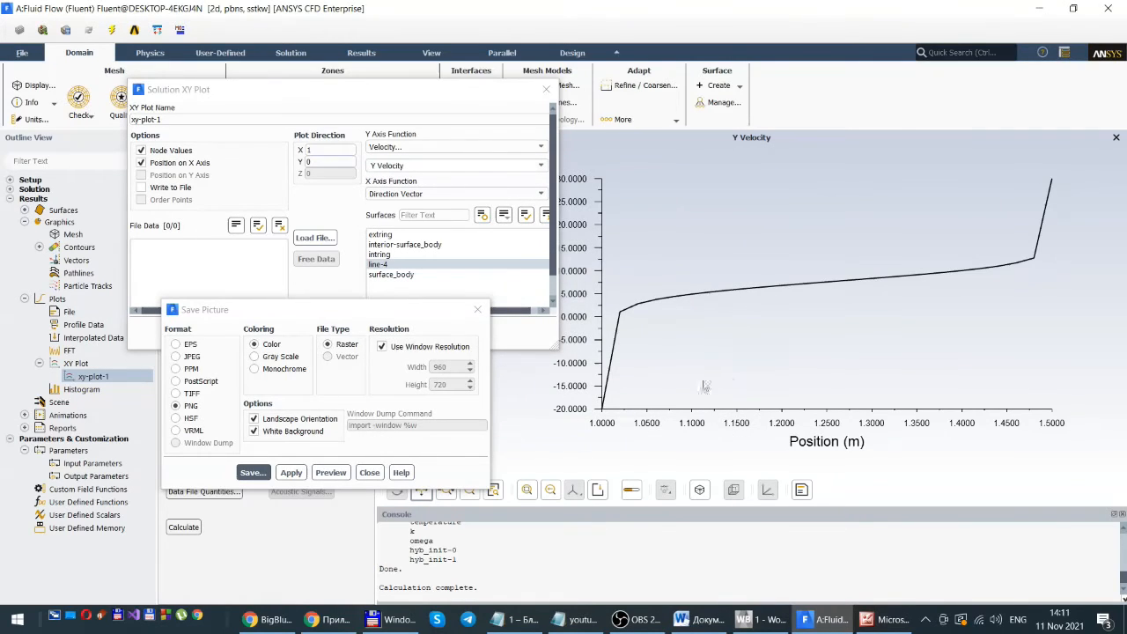
{"action": "left_click", "coordinate": [369, 472]}
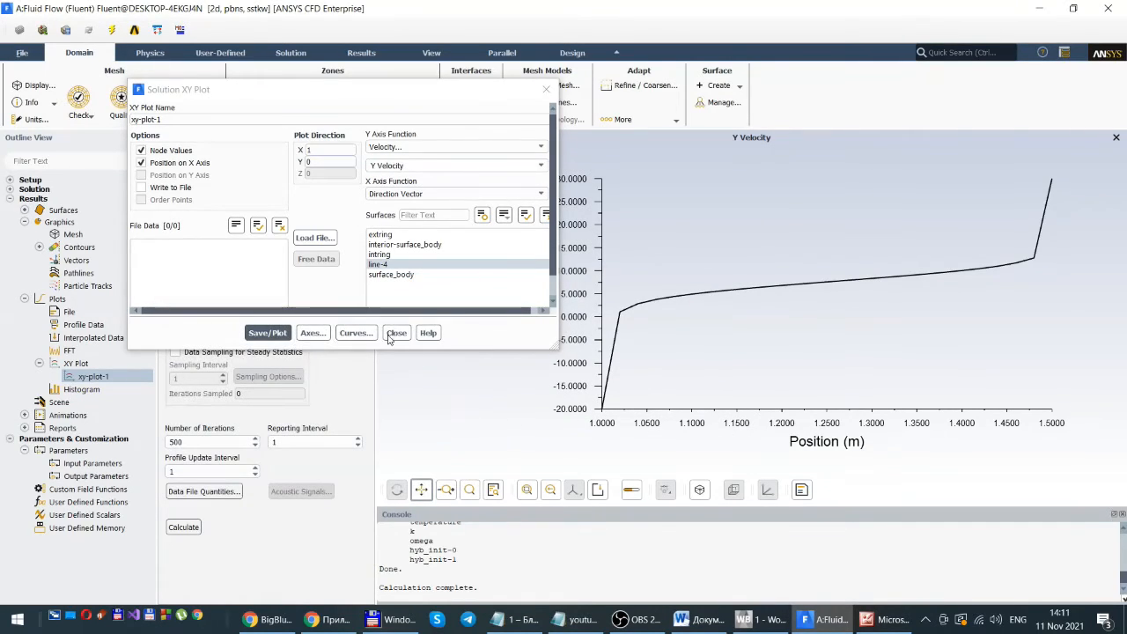
{"action": "left_click", "coordinate": [395, 333]}
- Switch to the Microsoft Office 2010 picture viewer and compare the V_SST and V_ke velocity profiles by alternating between the two pictures
{"action": "left_click", "coordinate": [886, 623]}
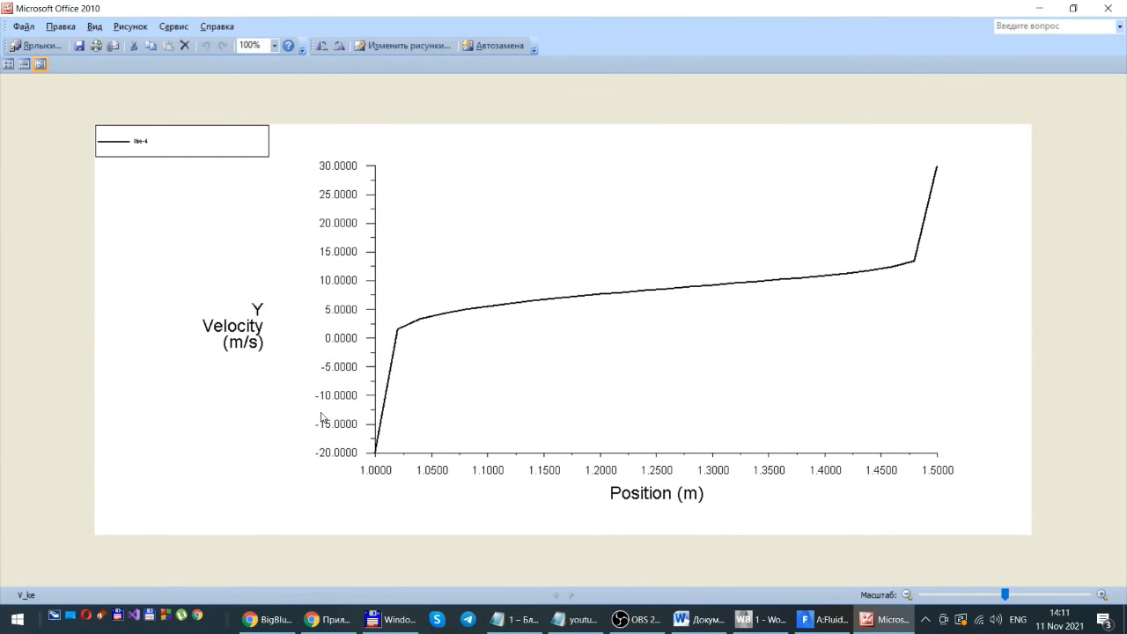
{"action": "left_click", "coordinate": [8, 64]}
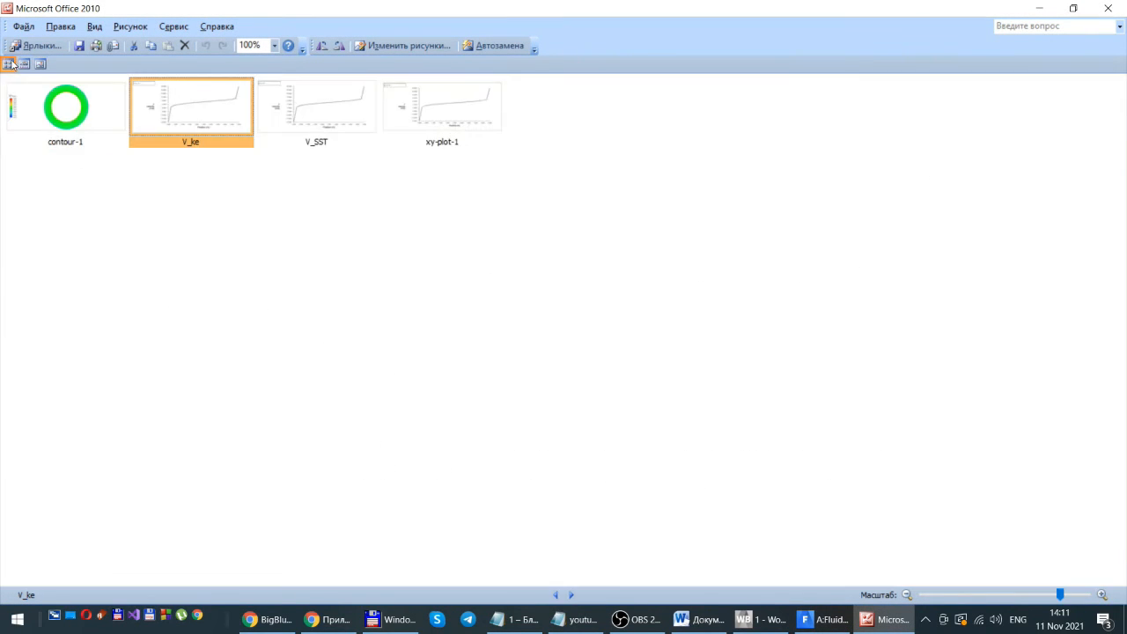
{"action": "left_click", "coordinate": [326, 122]}
{"action": "double_click", "coordinate": [325, 123]}
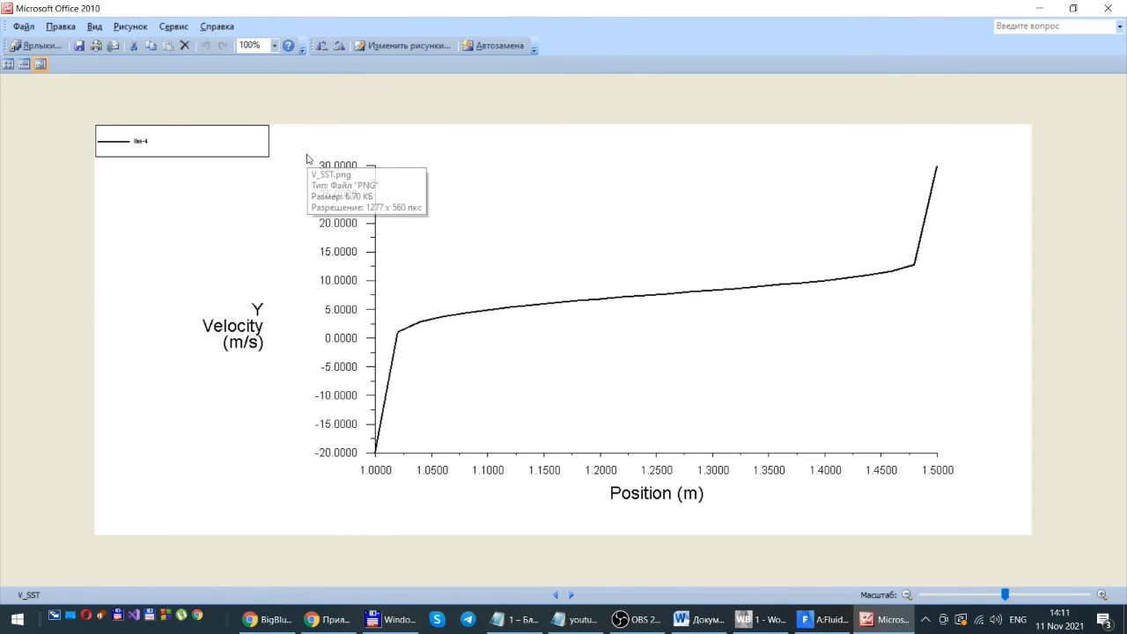
{"action": "key", "text": "Left"}
{"action": "key", "text": "Right"}
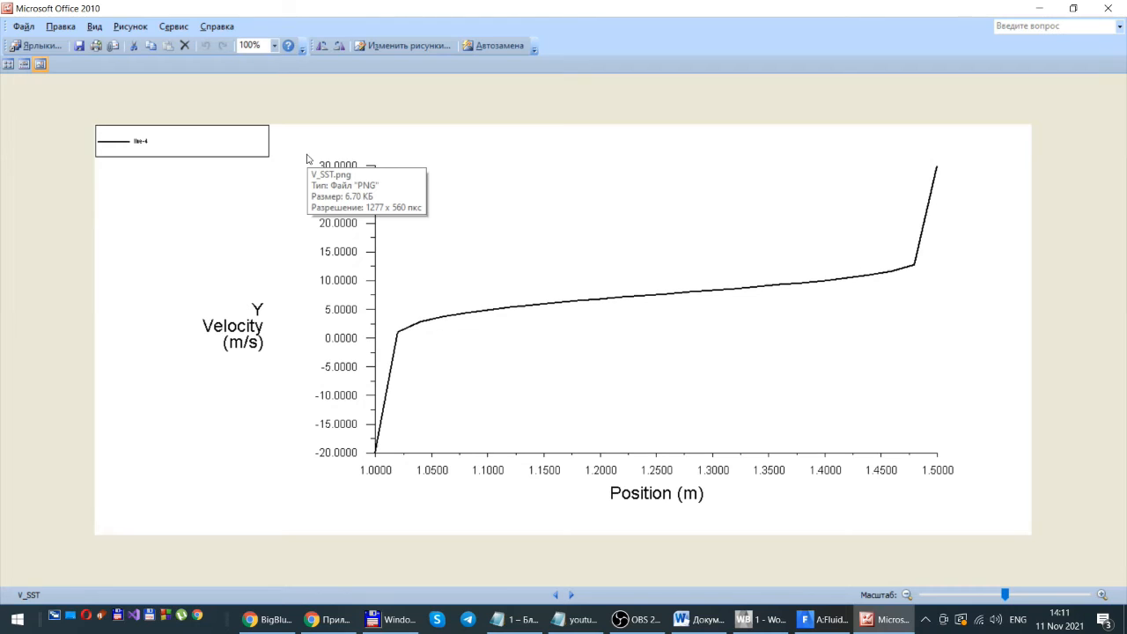
{"action": "key", "text": "Left"}
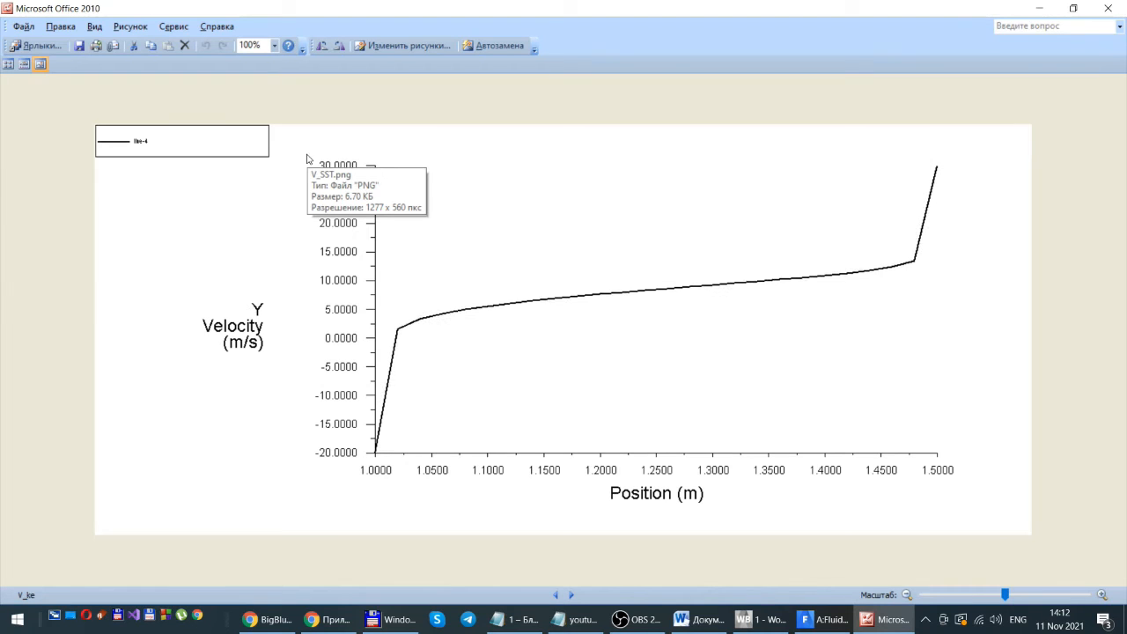
{"action": "key", "text": "Right"}
{"action": "key", "text": "Left"}
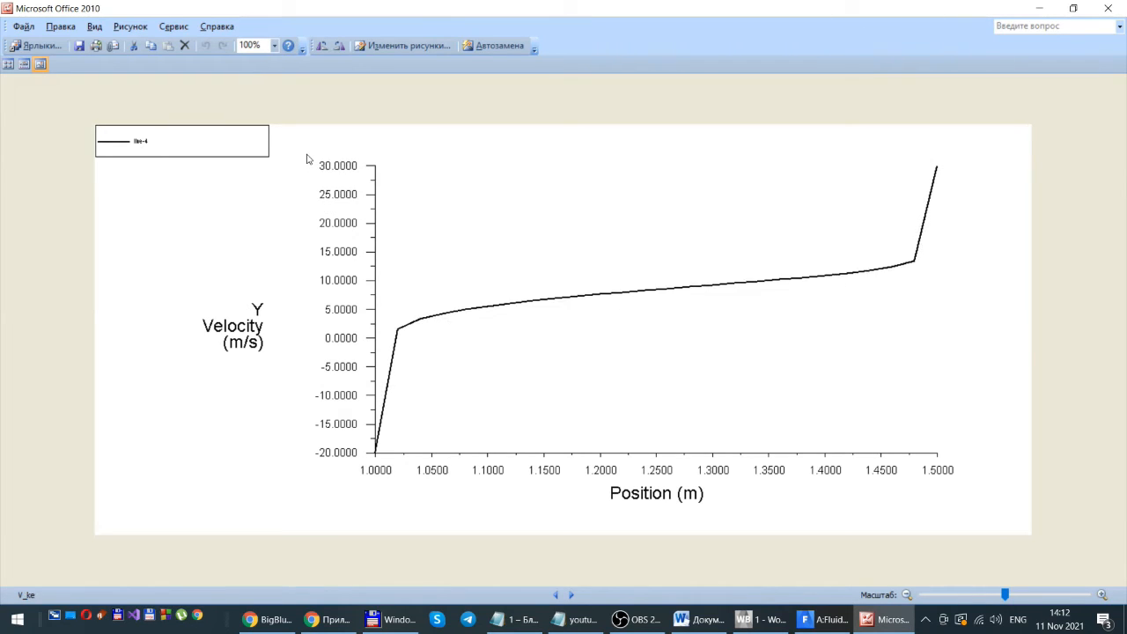
{"action": "key", "text": "Right"}
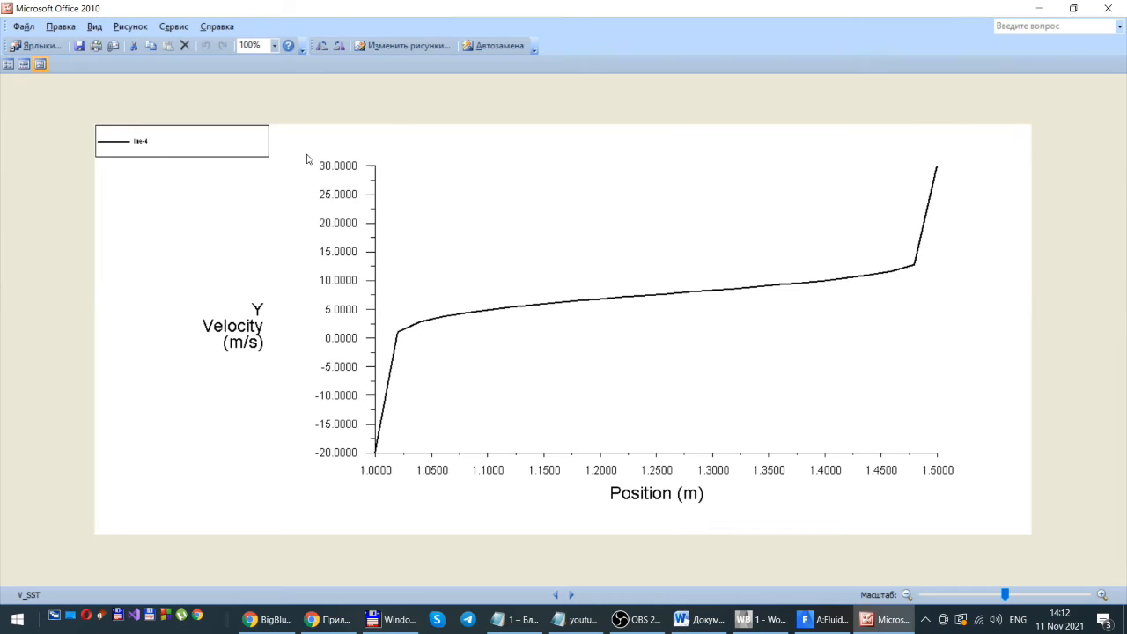
{"action": "key", "text": "Left"}
{"action": "key", "text": "Right"}
{"action": "key", "text": "Left"}
{"action": "key", "text": "Right"}
{"action": "key", "text": "Left"}
{"action": "key", "text": "Right"}
{"action": "key", "text": "Left"}
{"action": "key", "text": "Right"}
{"action": "key", "text": "Left"}
{"action": "key", "text": "Right"}
{"action": "key", "text": "Left"}
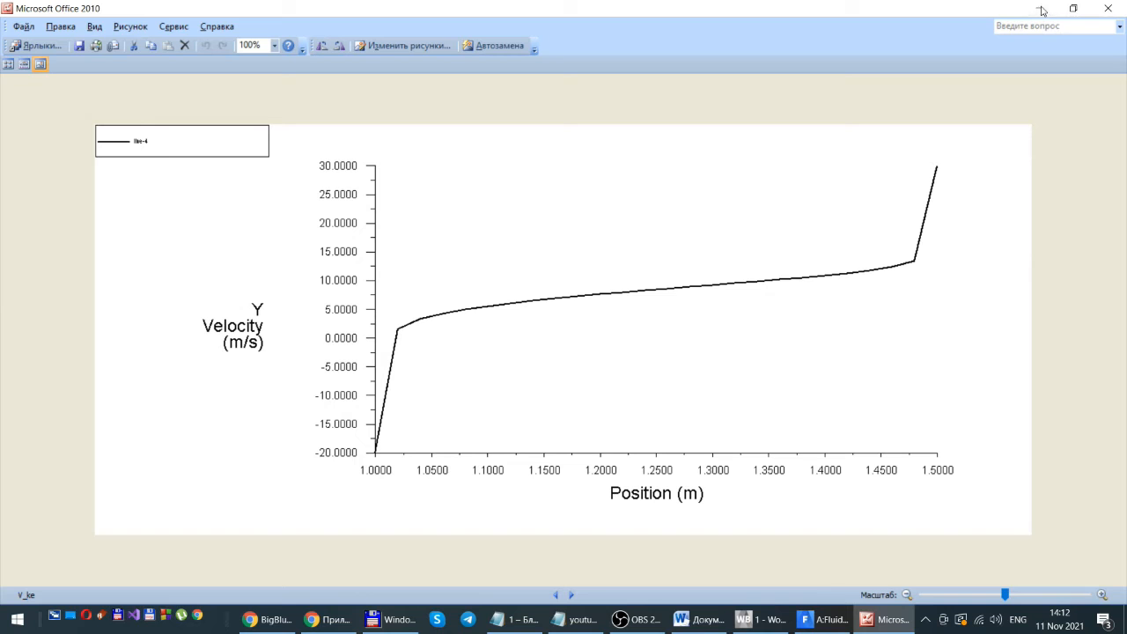
- Return to Fluent and change the viscous model to Reynolds Stress (5 eqn) with the Linear Pressure-Strain variant
{"action": "left_click", "coordinate": [823, 619]}
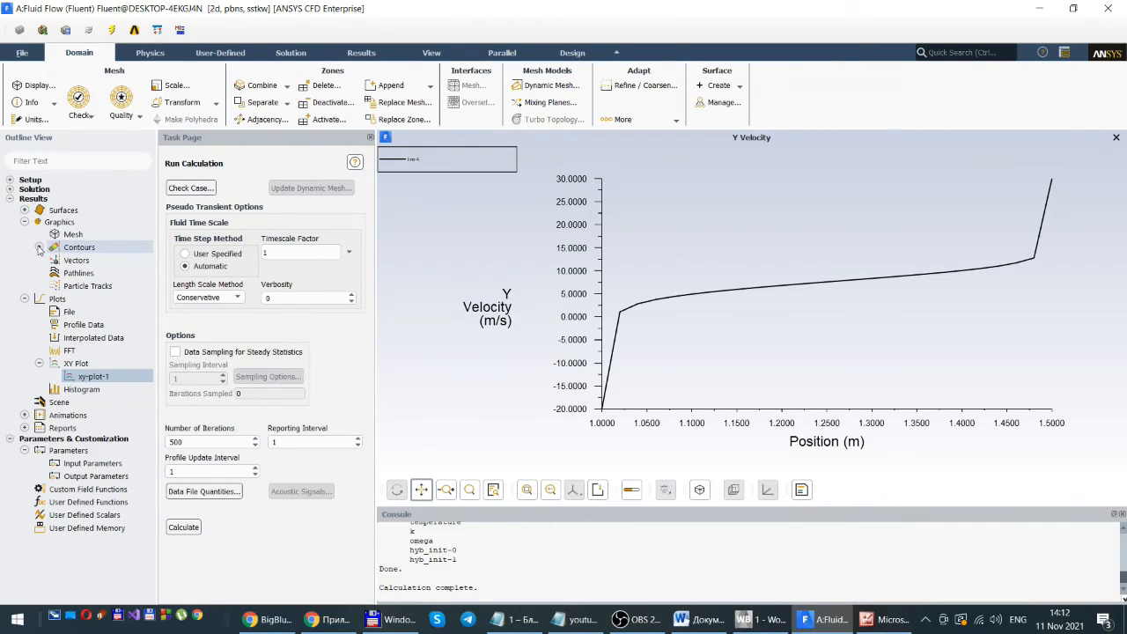
{"action": "left_click", "coordinate": [10, 181]}
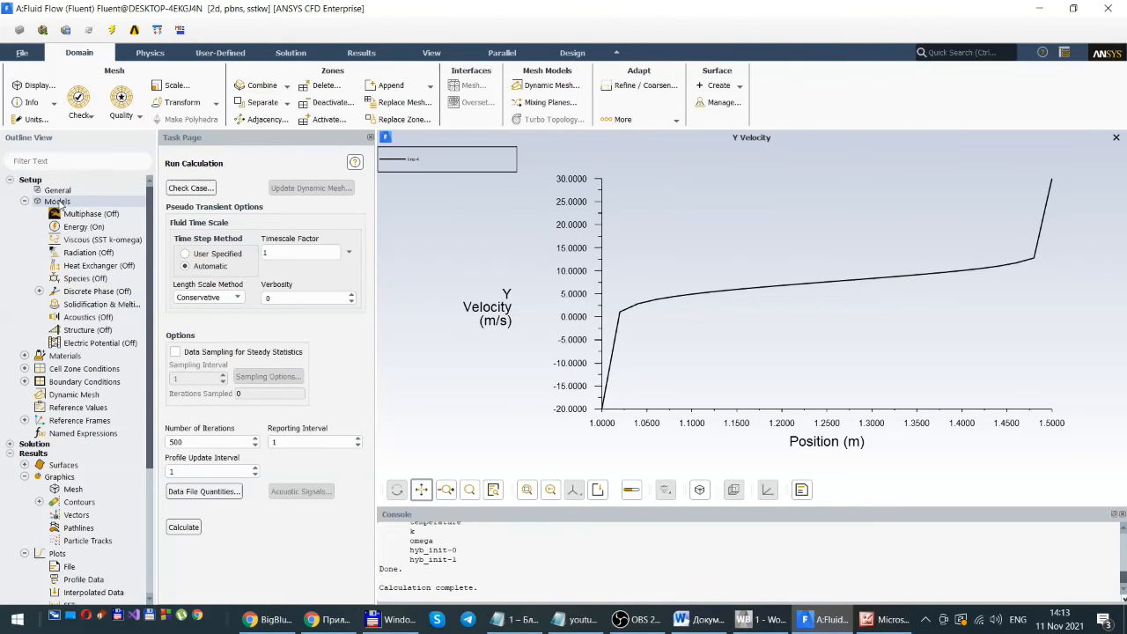
{"action": "double_click", "coordinate": [88, 241]}
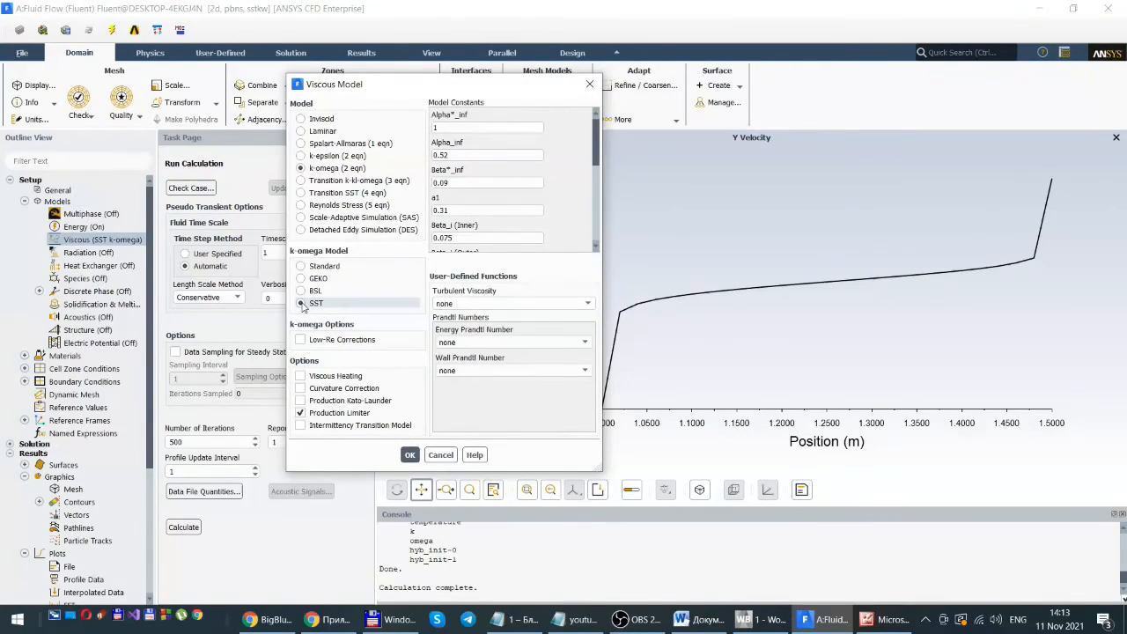
{"action": "left_click", "coordinate": [301, 205]}
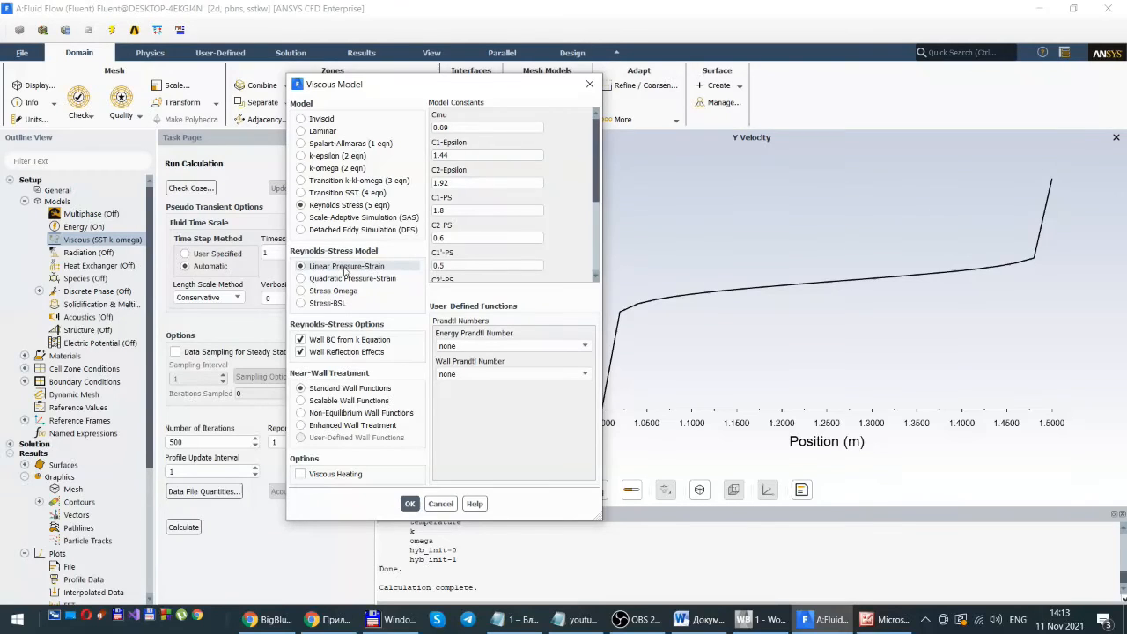
{"action": "left_click", "coordinate": [409, 503]}
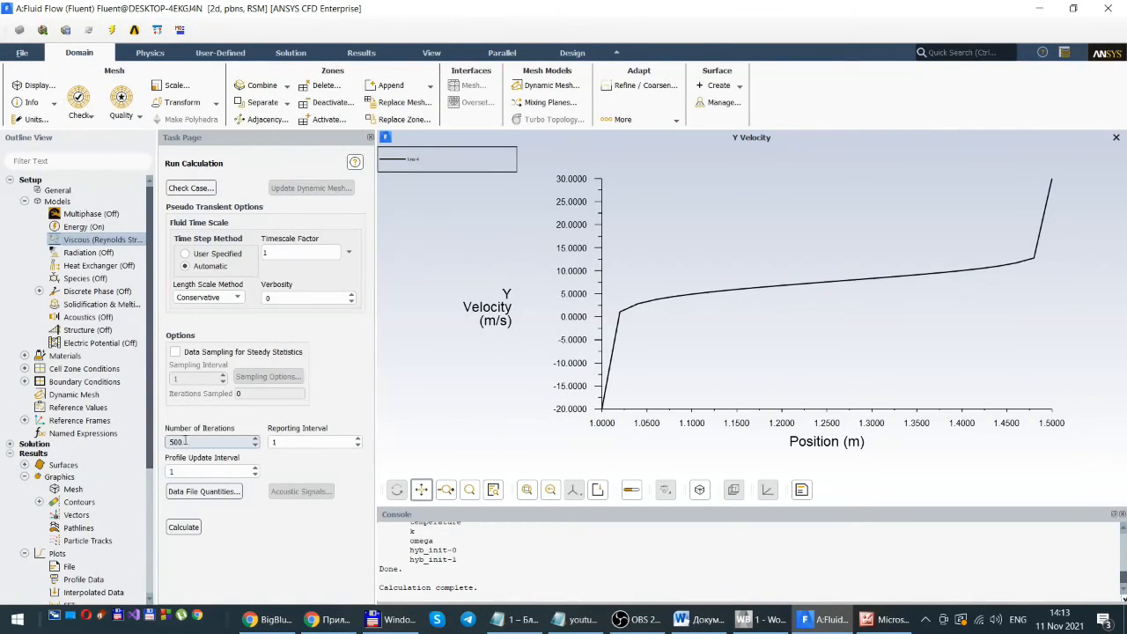
- Reinitialize the solution with Hybrid Initialization, discarding the unsaved data
{"action": "left_click", "coordinate": [25, 201]}
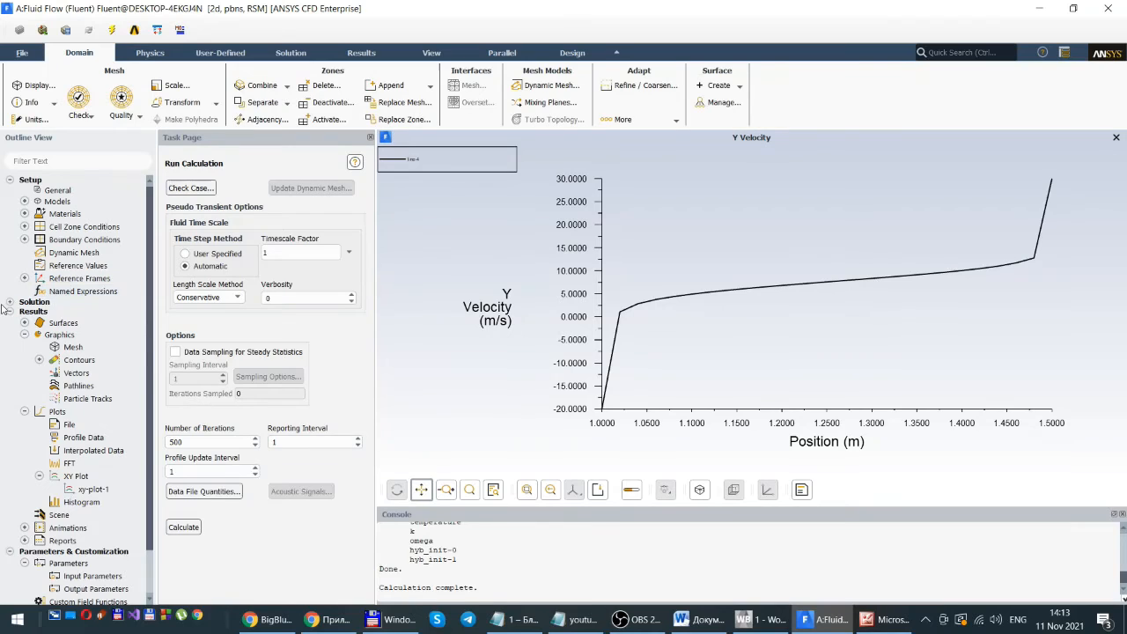
{"action": "left_click", "coordinate": [9, 180]}
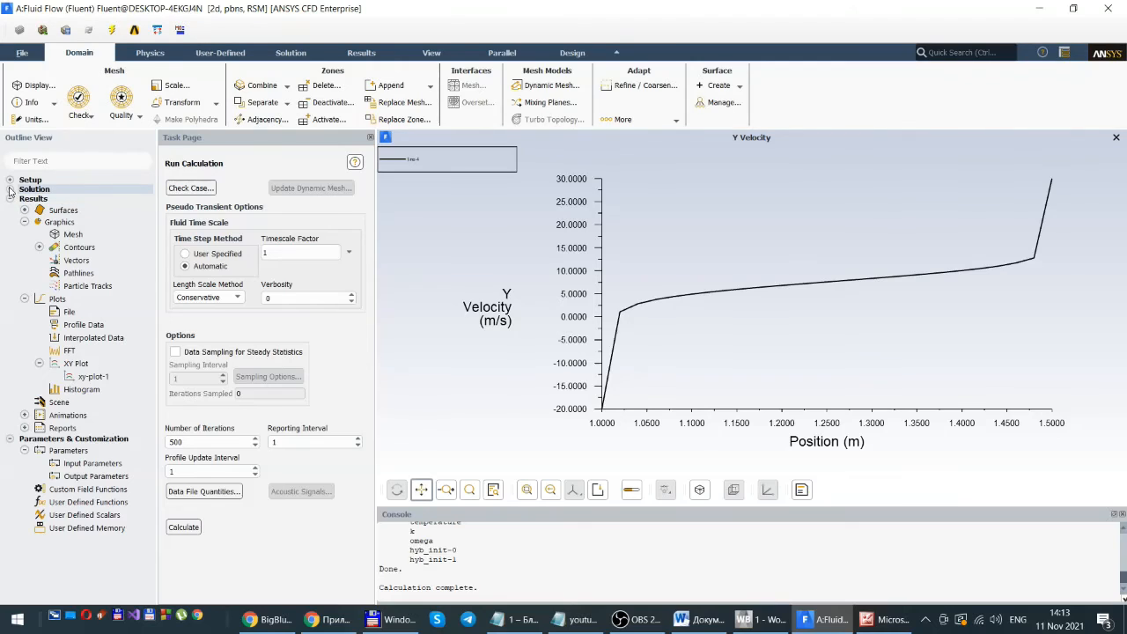
{"action": "left_click", "coordinate": [9, 188]}
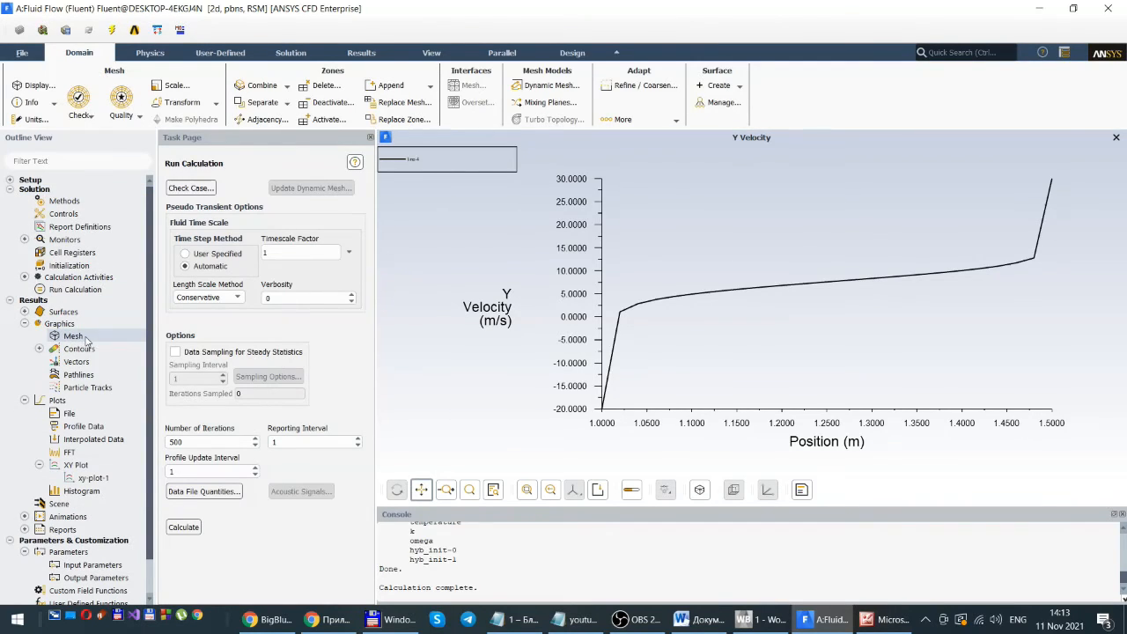
{"action": "left_click", "coordinate": [54, 267]}
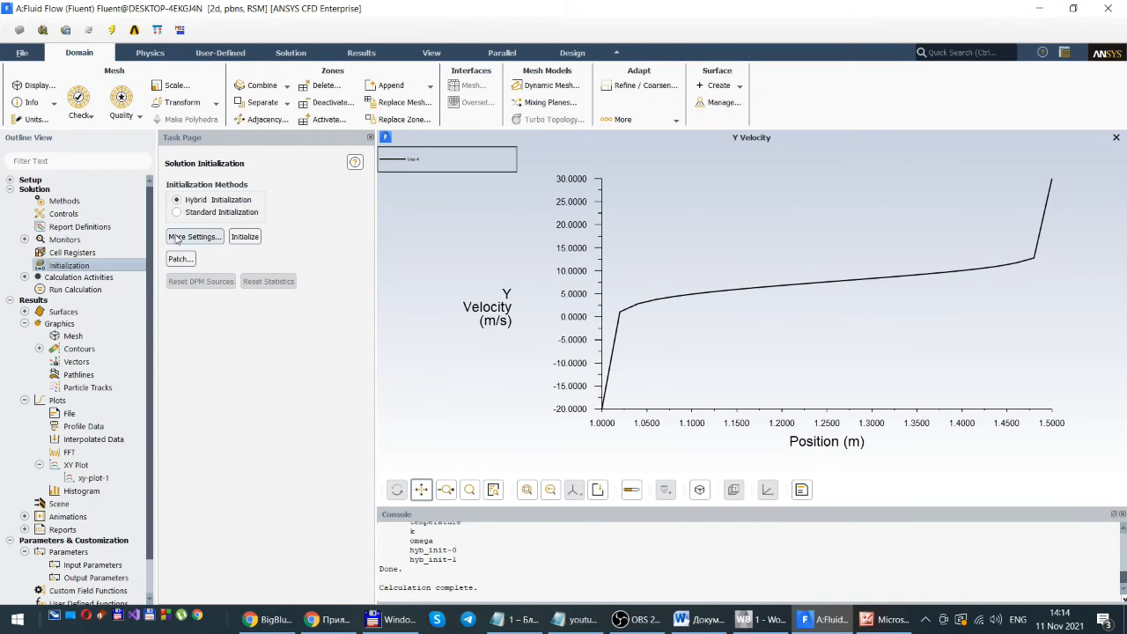
{"action": "left_click", "coordinate": [246, 237]}
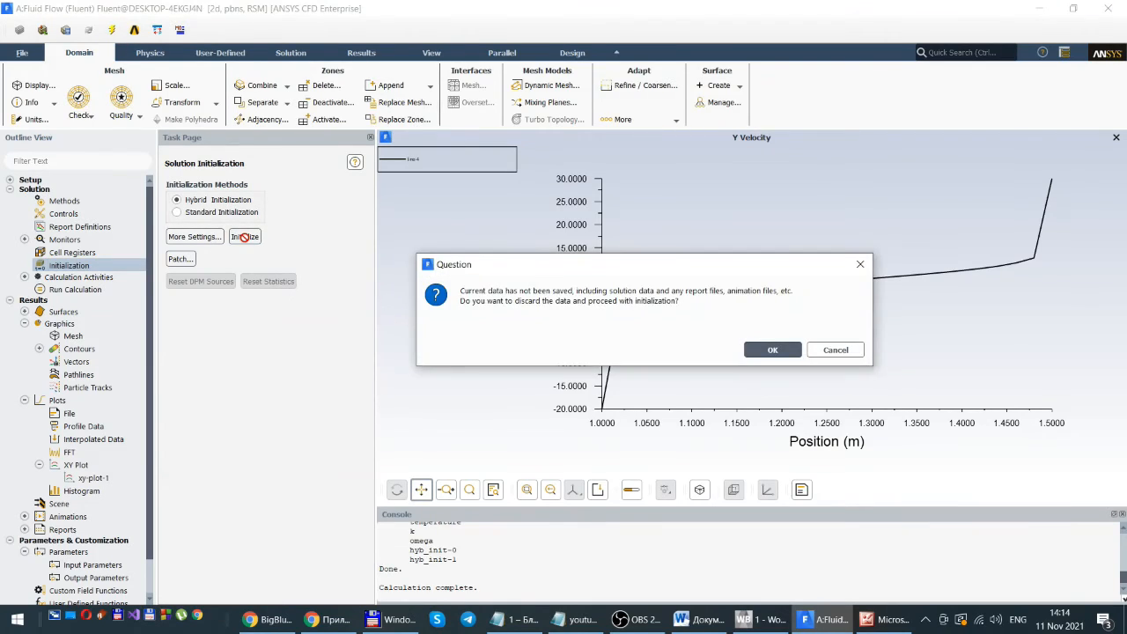
{"action": "left_click", "coordinate": [771, 350]}
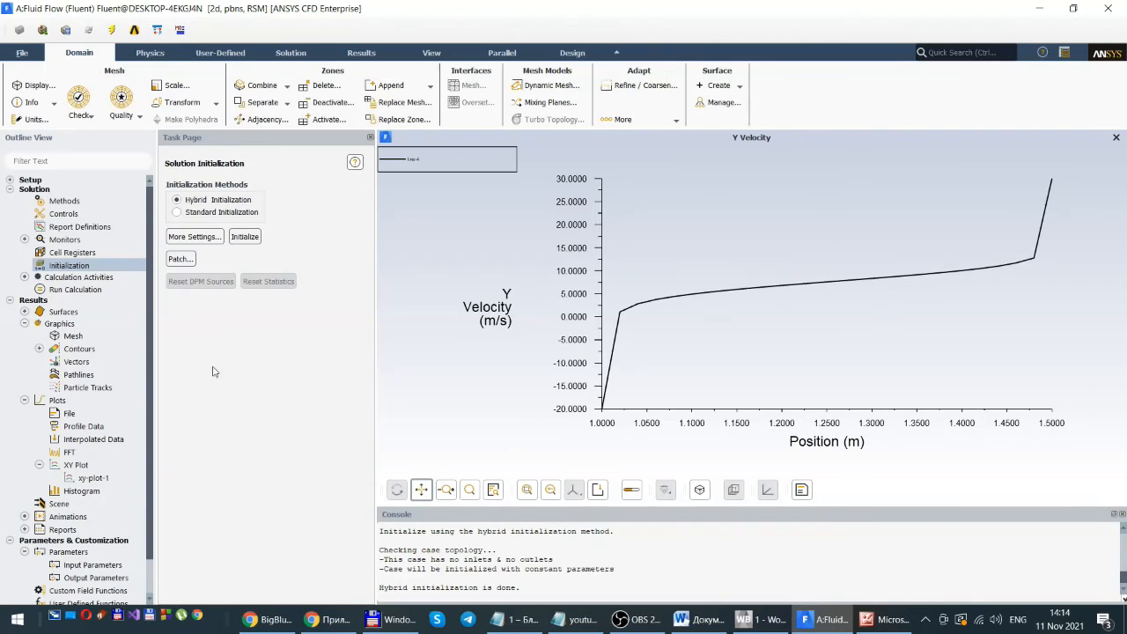
- Run the 500-iteration calculation with the Reynolds Stress model and dismiss the completion notice
{"action": "left_click", "coordinate": [53, 291]}
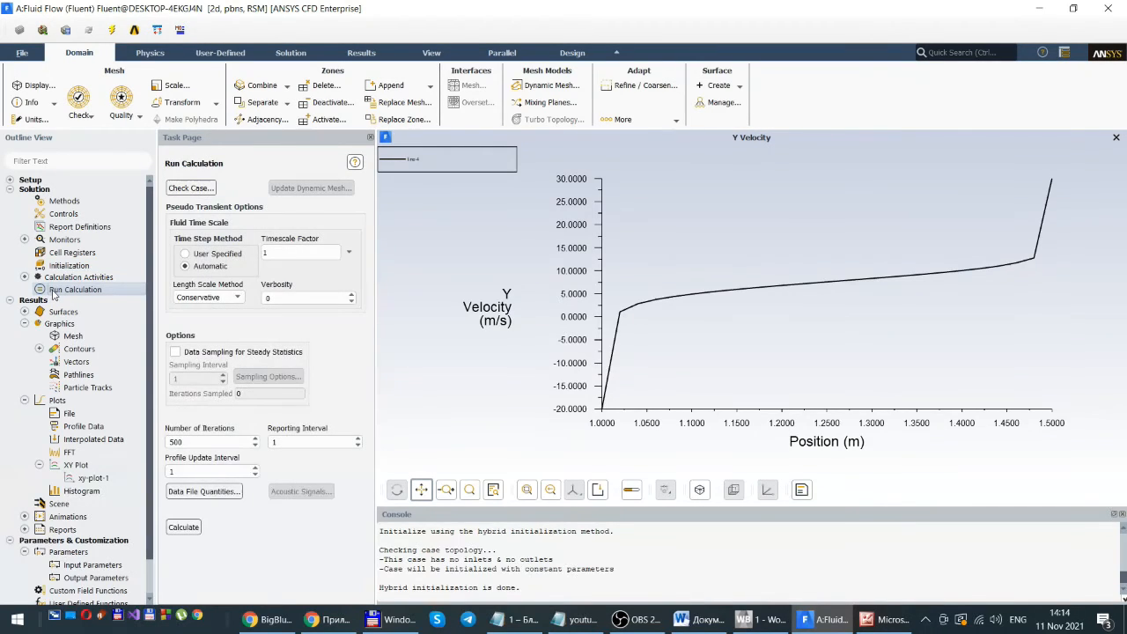
{"action": "left_click", "coordinate": [184, 528]}
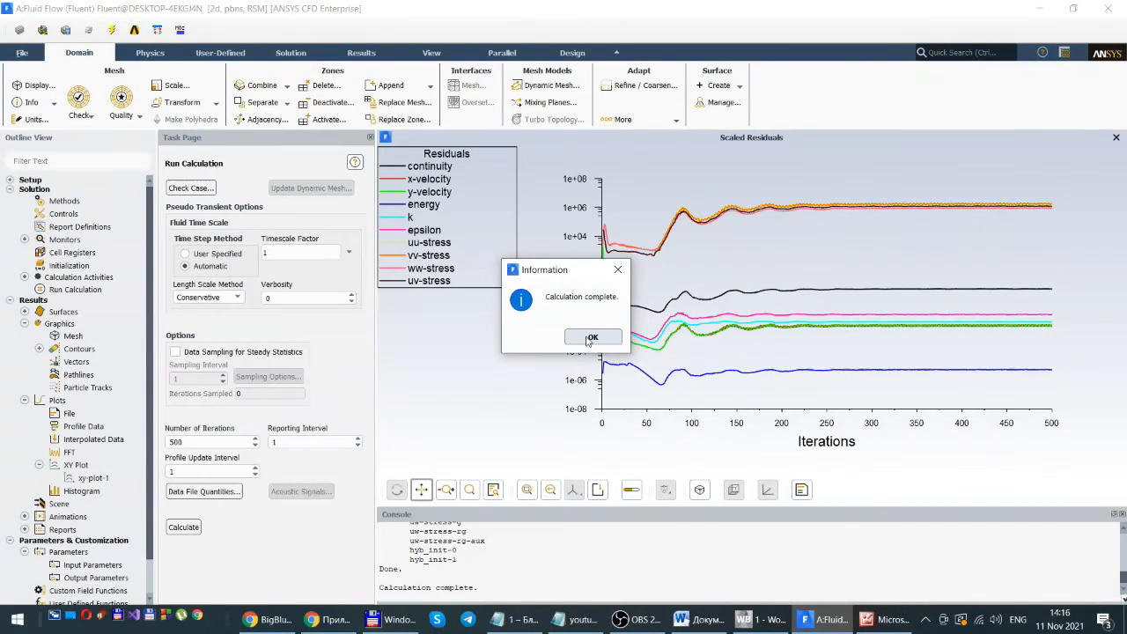
{"action": "left_click", "coordinate": [592, 338]}
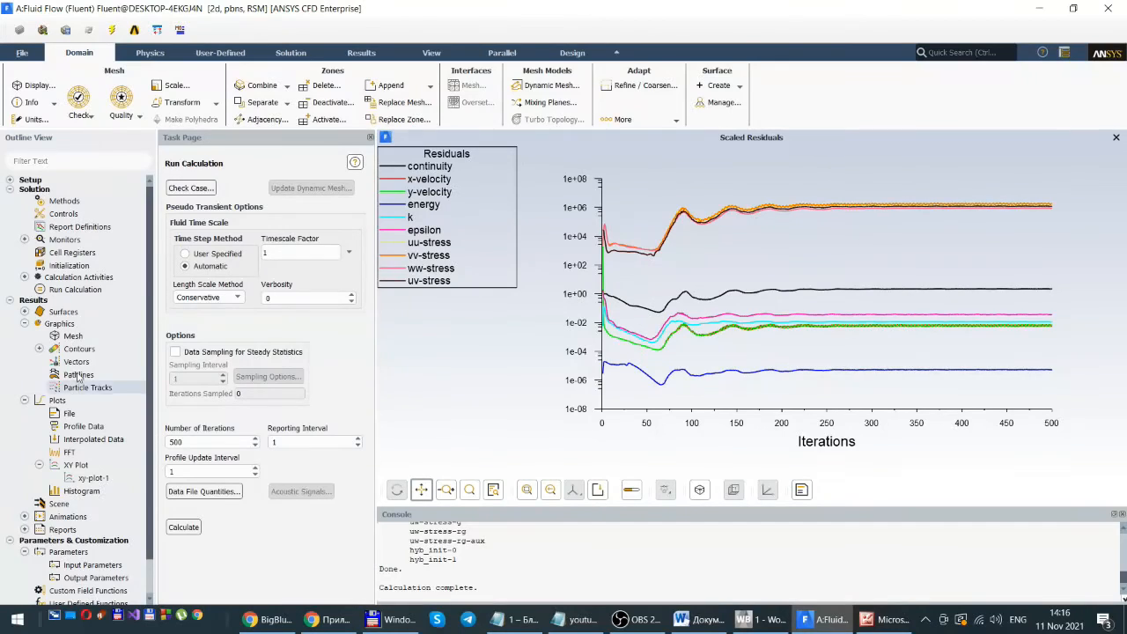
- Reopen the contour-1 definition and display the Static Temperature contours on surface_body
{"action": "left_click", "coordinate": [40, 350]}
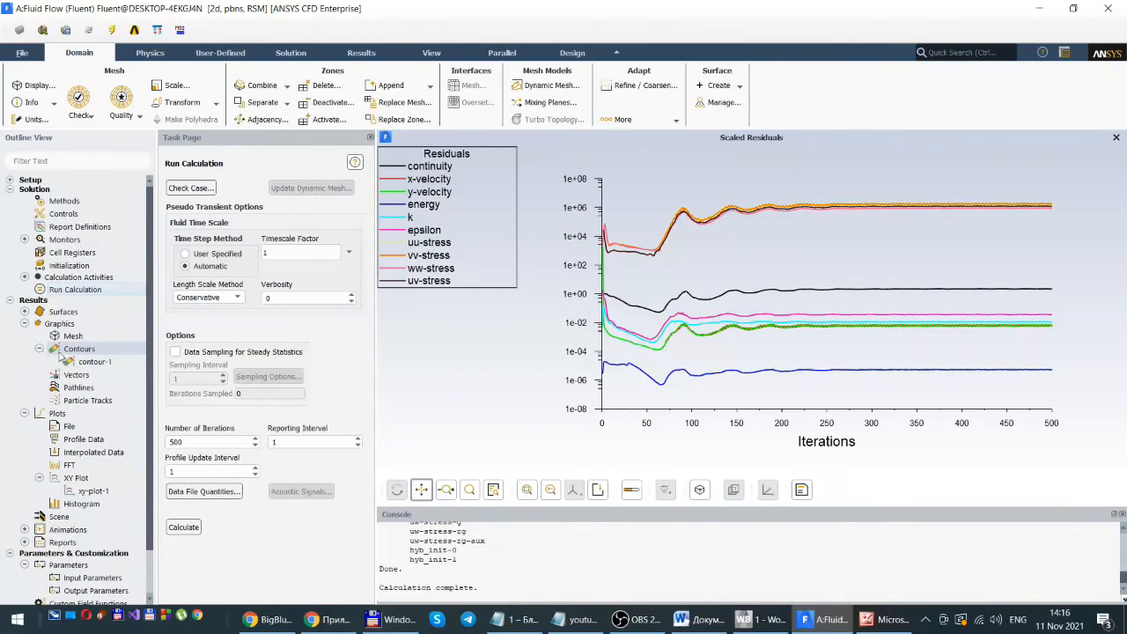
{"action": "double_click", "coordinate": [86, 362]}
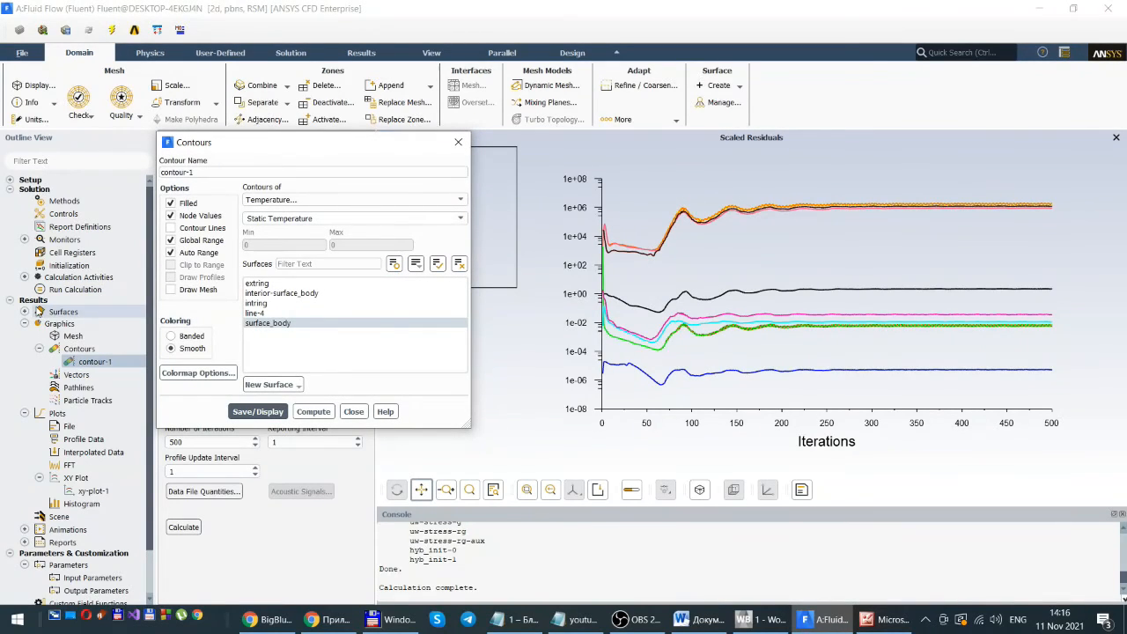
{"action": "left_click", "coordinate": [255, 411]}
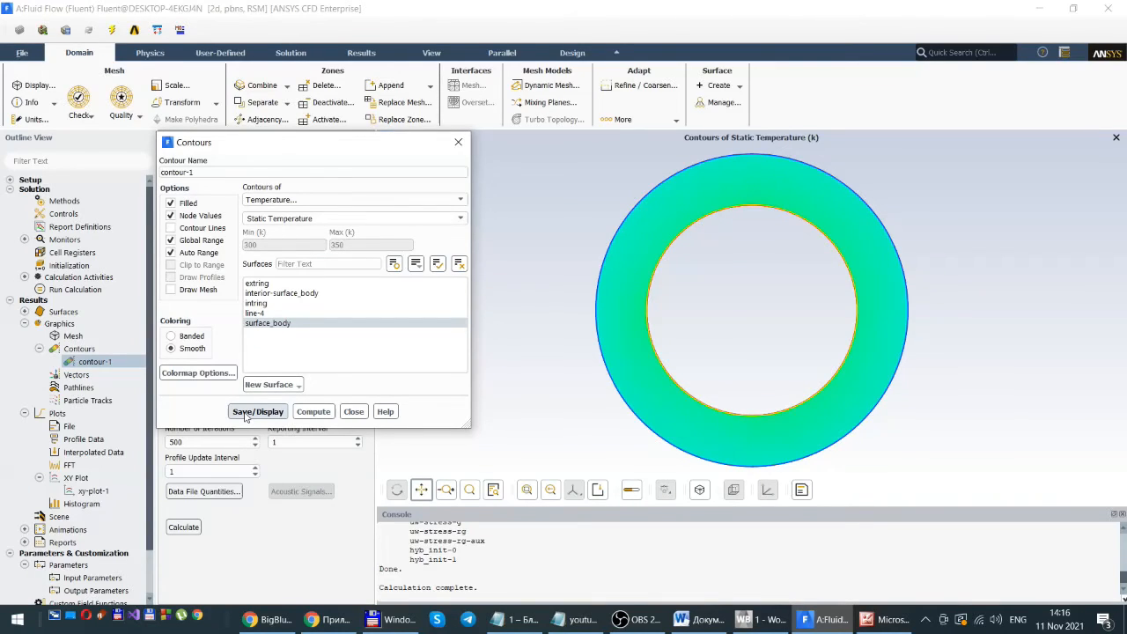
- Switch contour-1 to the Turbulence category and display Turbulent Kinetic Energy (k) on surface_body
{"action": "left_click", "coordinate": [459, 202]}
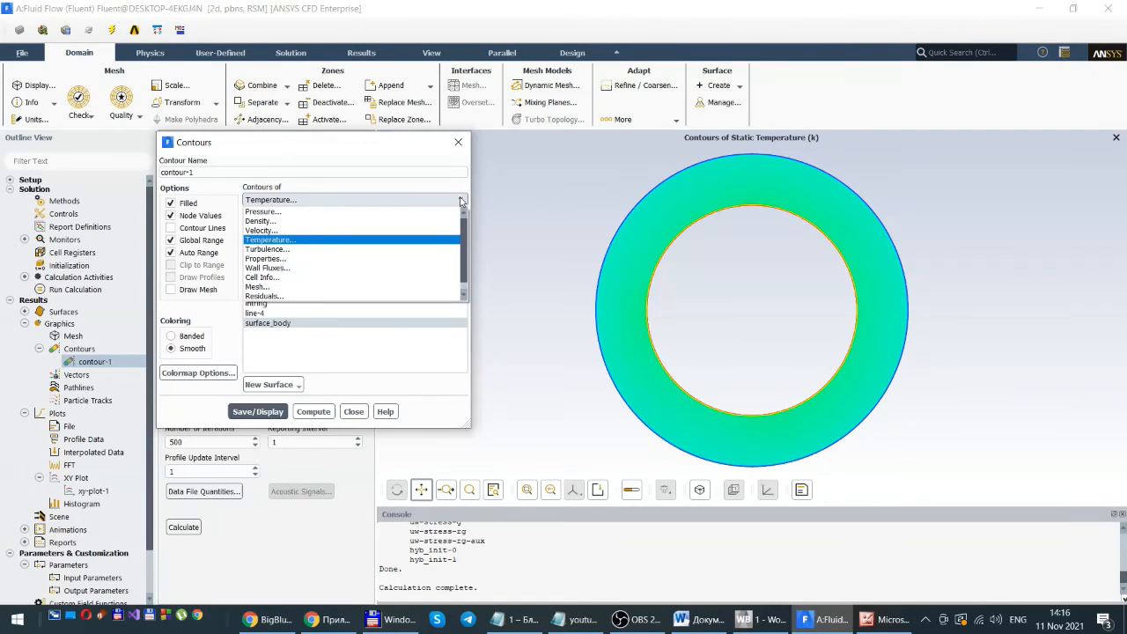
{"action": "left_click", "coordinate": [267, 249]}
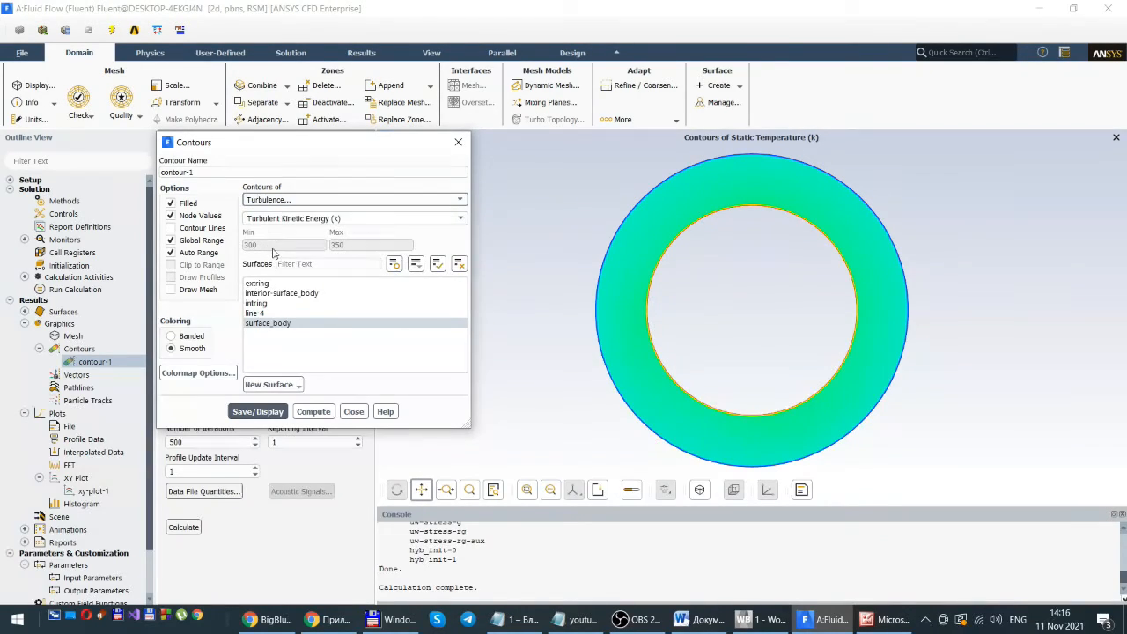
{"action": "left_click", "coordinate": [256, 413]}
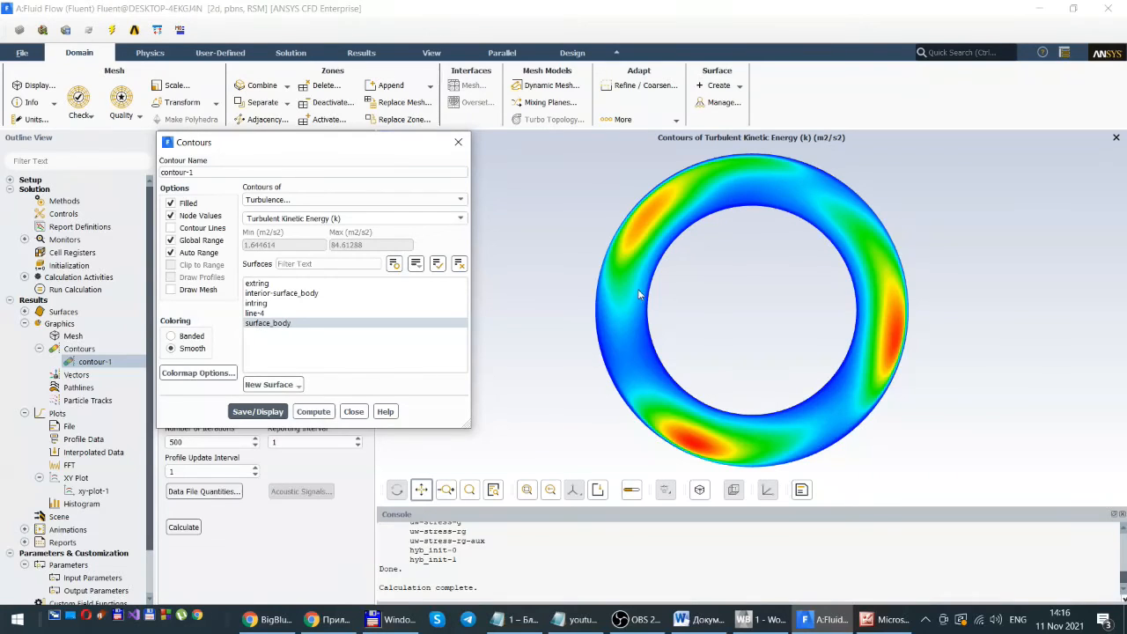
- Display contour-1 on surface_body for UU Reynolds Stress, followed by VV Reynolds Stress
{"action": "left_click", "coordinate": [460, 220]}
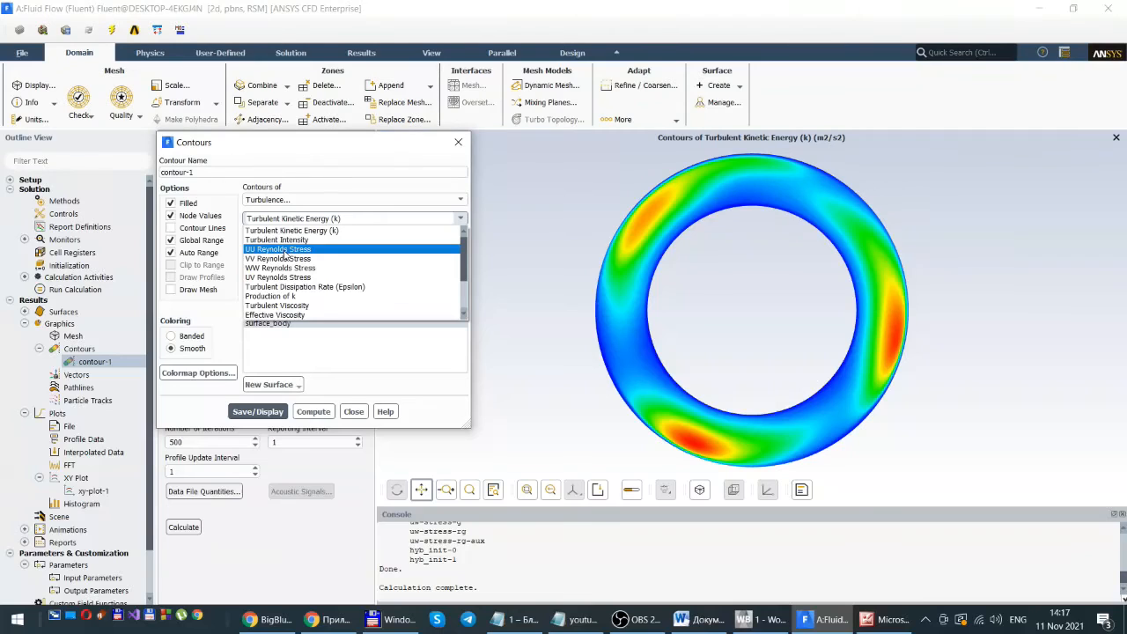
{"action": "left_click", "coordinate": [280, 250]}
{"action": "left_click", "coordinate": [259, 411]}
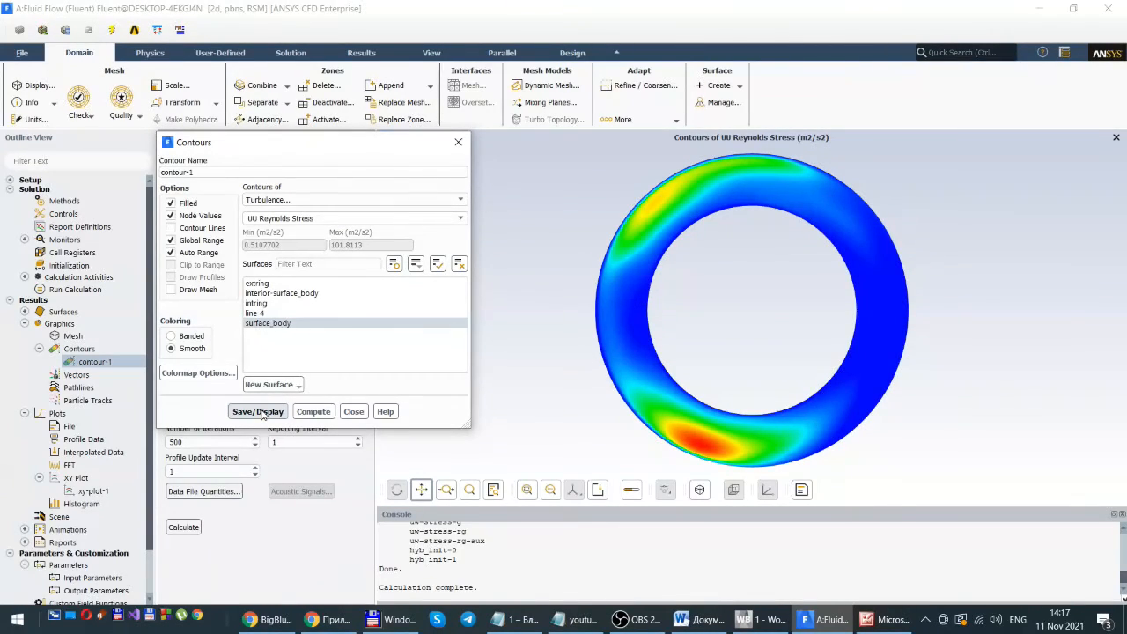
{"action": "left_click", "coordinate": [461, 218]}
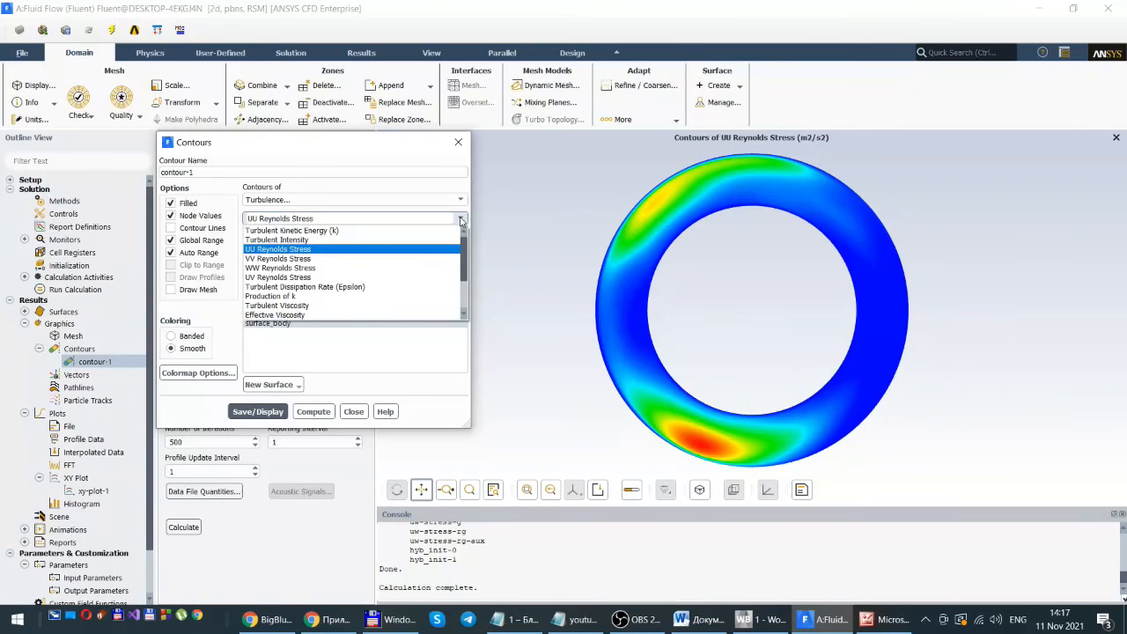
{"action": "left_click", "coordinate": [279, 258]}
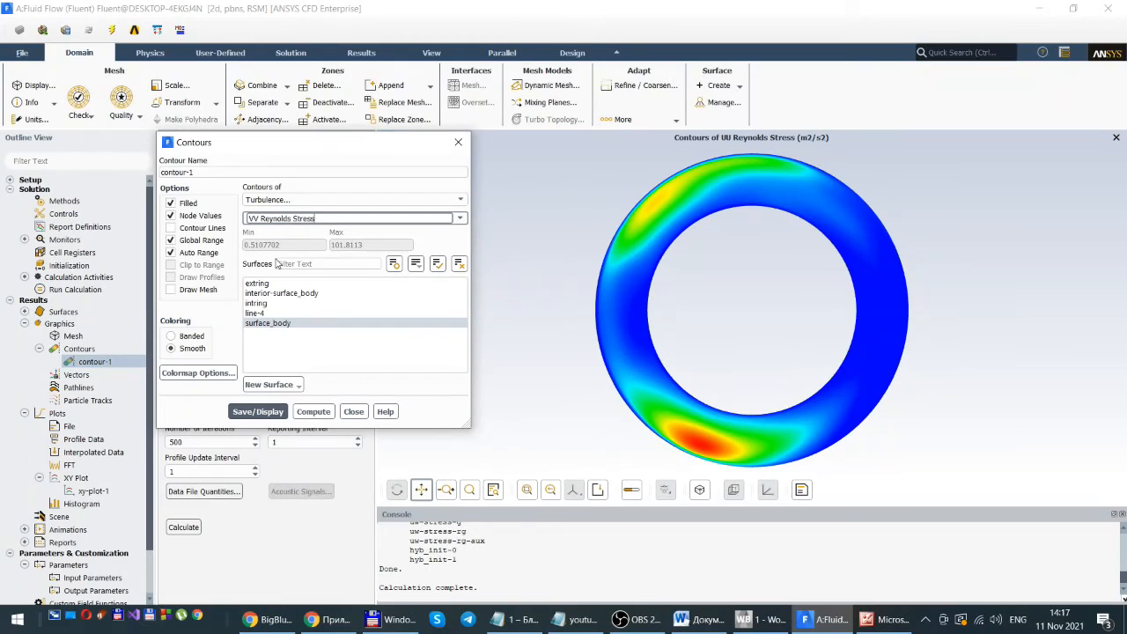
{"action": "left_click", "coordinate": [257, 411]}
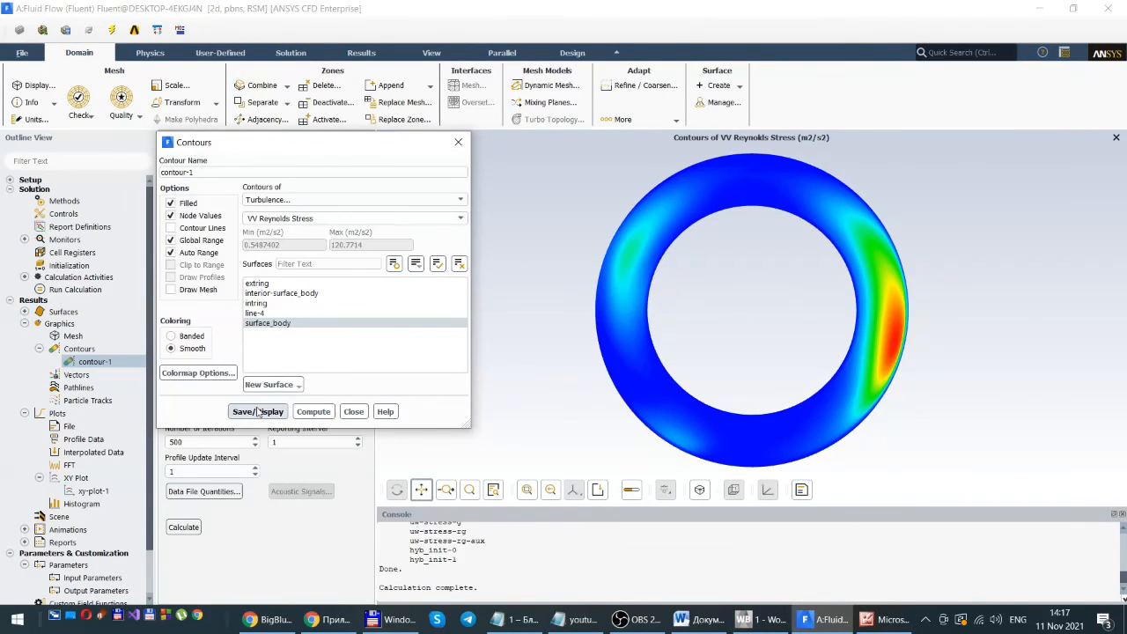
- Display contour-1 on surface_body for WW Reynolds Stress, followed by UV Reynolds Stress
{"action": "left_click", "coordinate": [459, 218]}
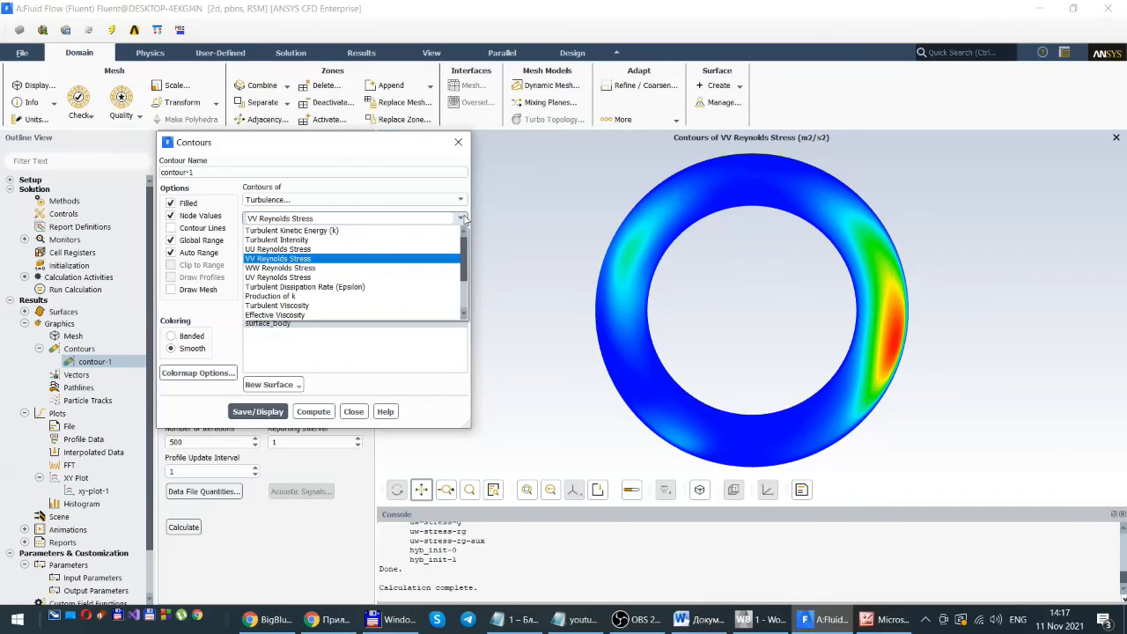
{"action": "left_click", "coordinate": [277, 267]}
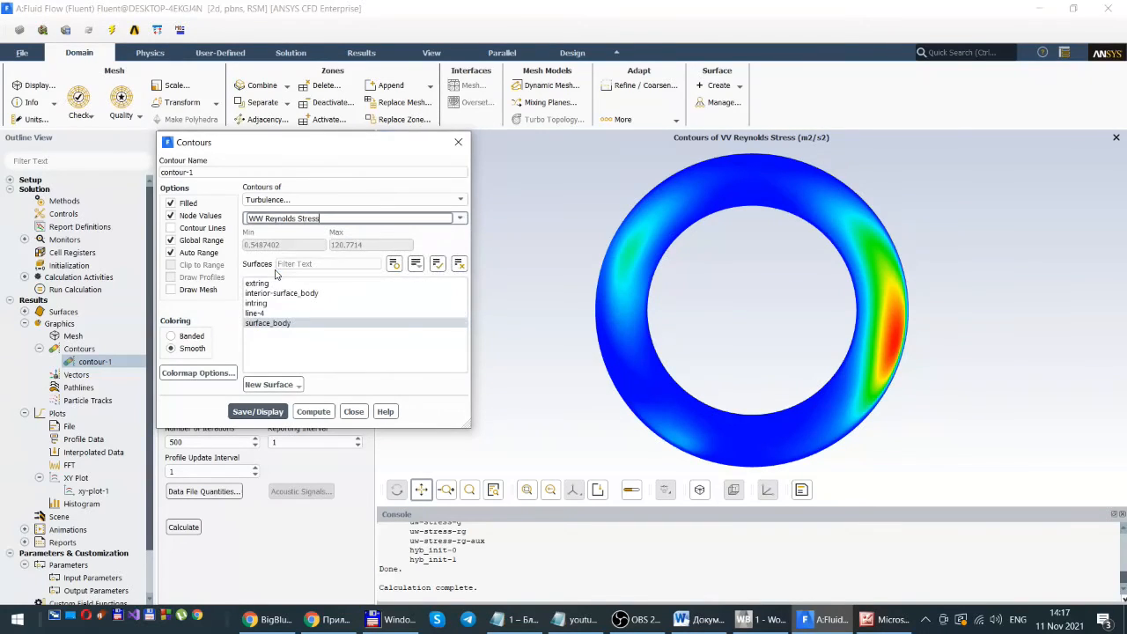
{"action": "left_click", "coordinate": [249, 411]}
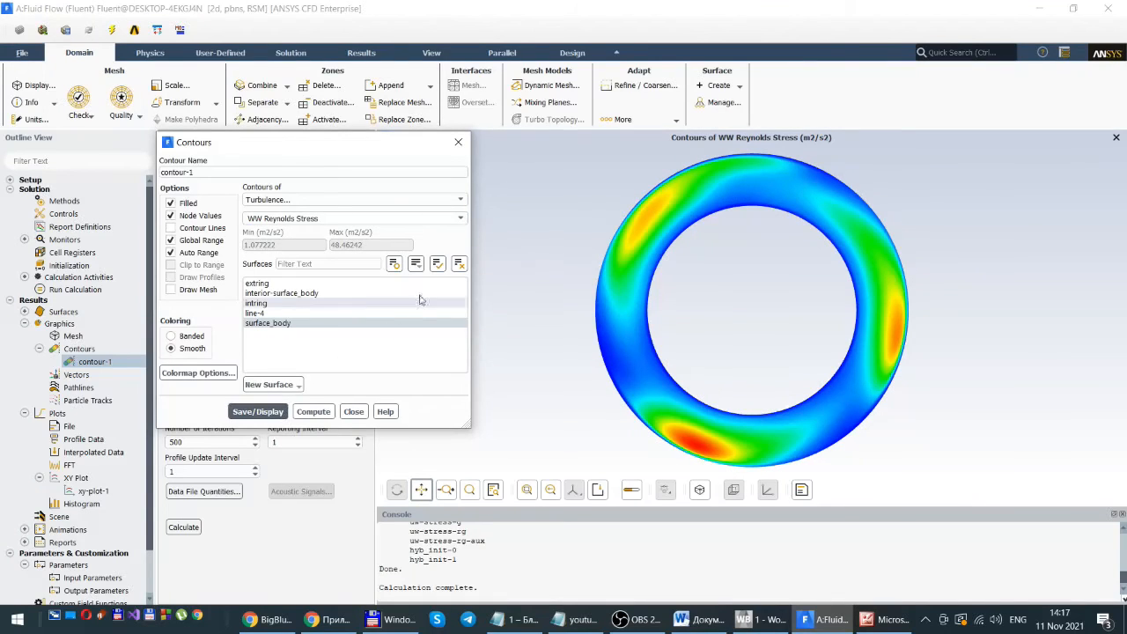
{"action": "left_click", "coordinate": [461, 219]}
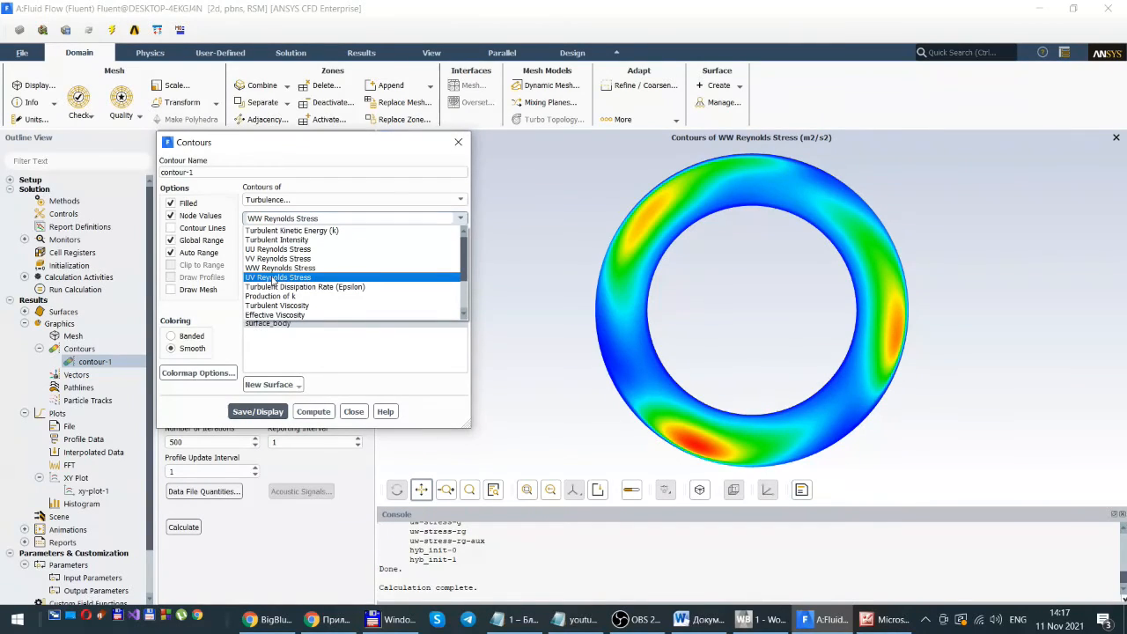
{"action": "left_click", "coordinate": [276, 277]}
{"action": "left_click", "coordinate": [258, 414]}
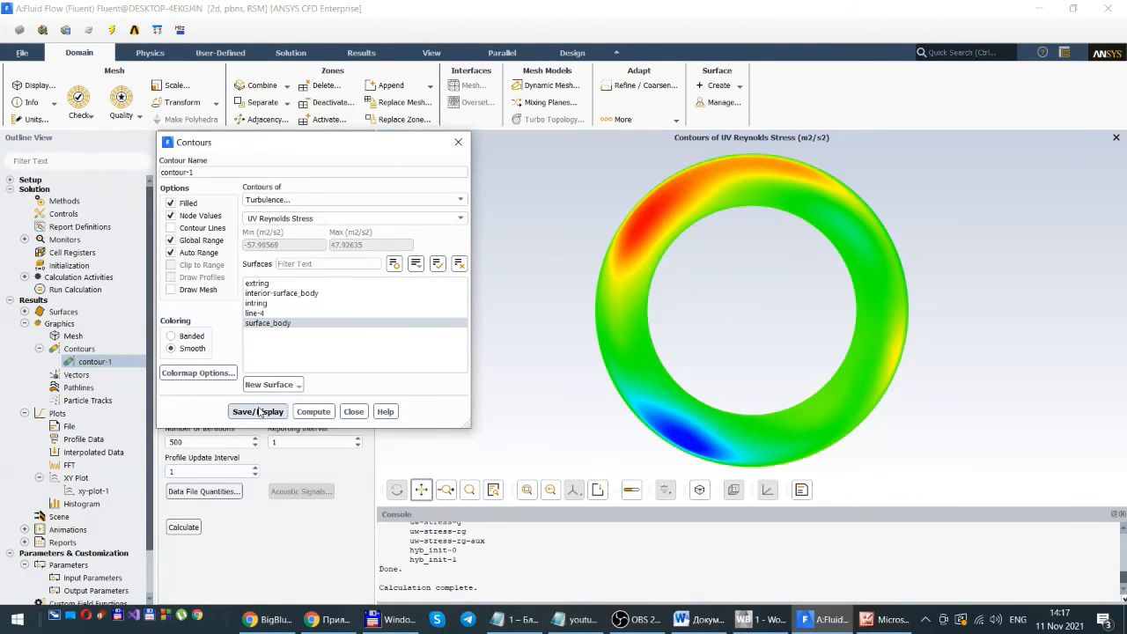
{"action": "left_click", "coordinate": [259, 412]}
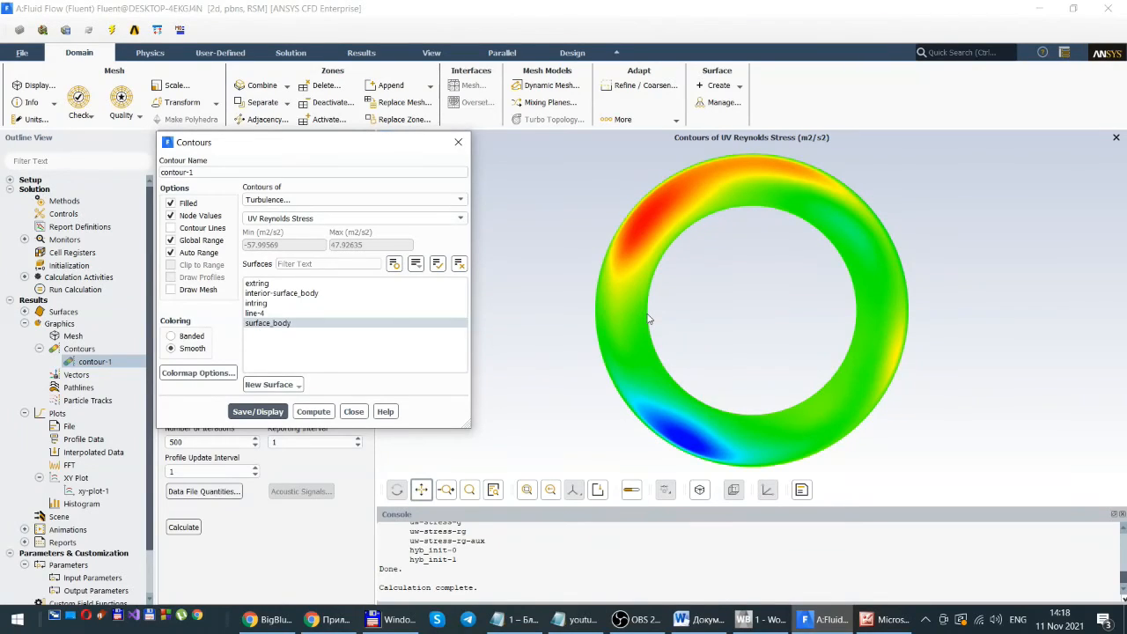
- Display the Turbulent Dissipation Rate (Epsilon) contours on surface_body, inspect the ring's walls and close the contour definition
{"action": "left_click", "coordinate": [459, 218]}
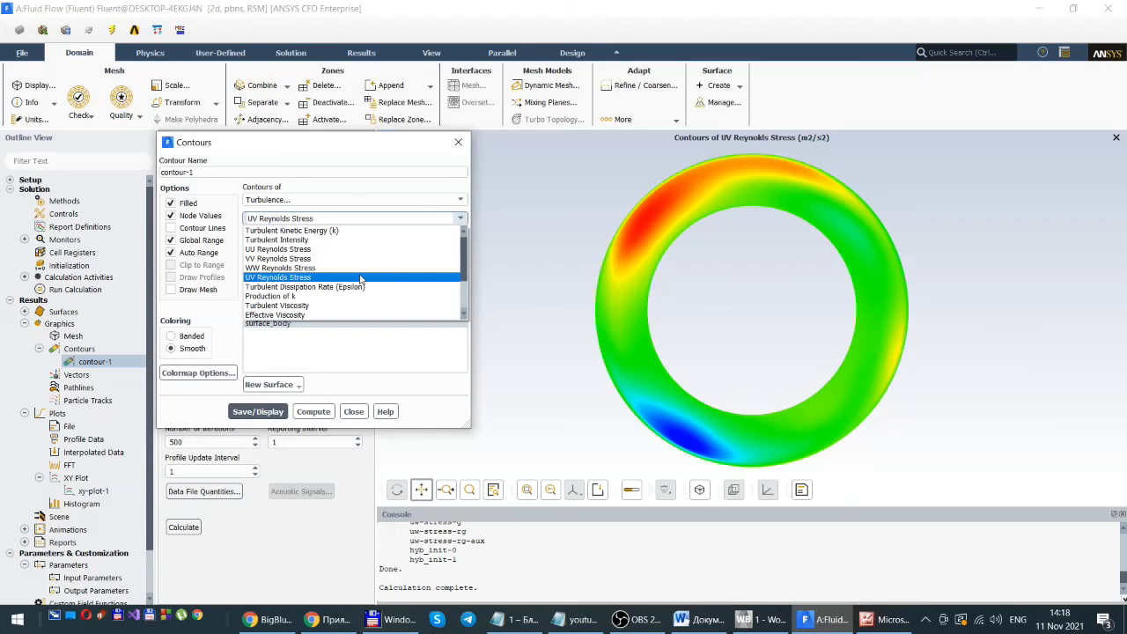
{"action": "left_click", "coordinate": [299, 287]}
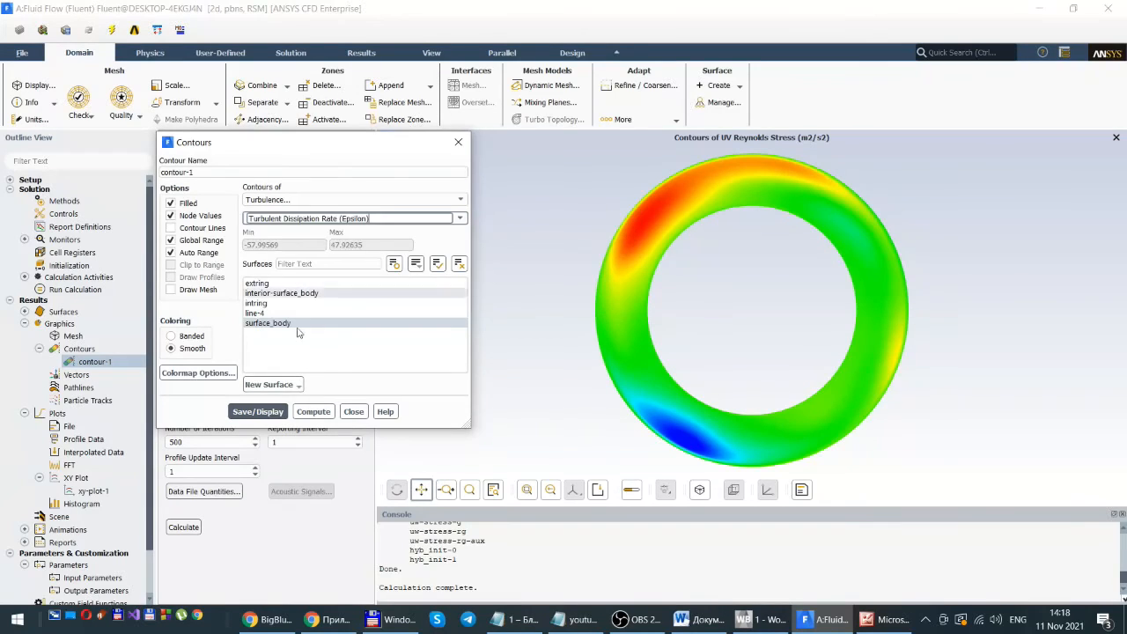
{"action": "left_click", "coordinate": [259, 413]}
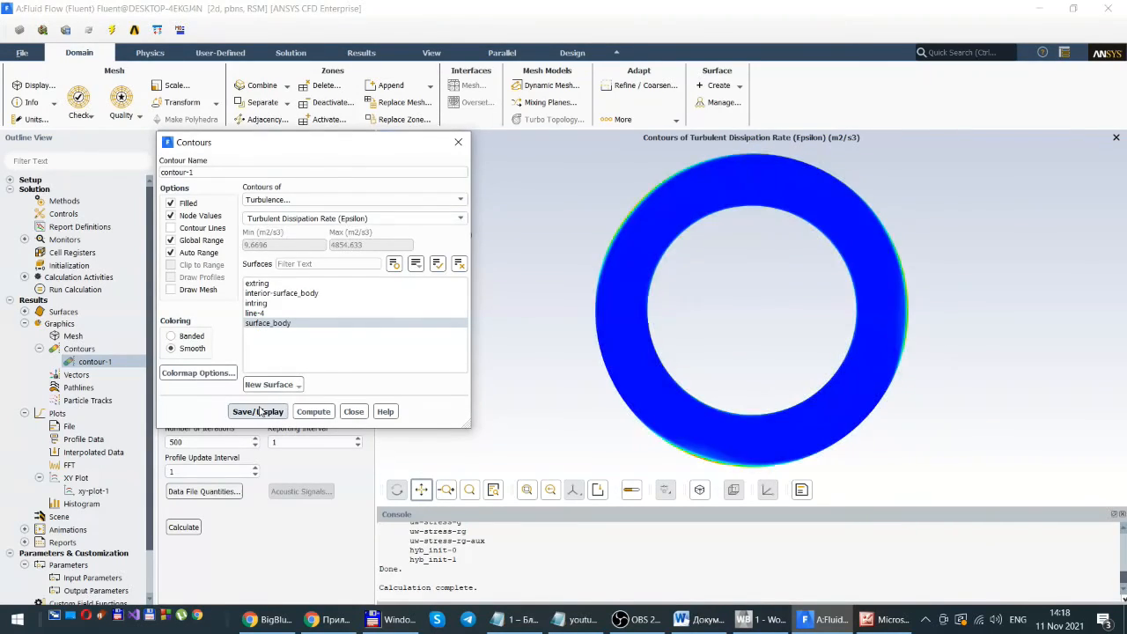
{"action": "scroll", "coordinate": [662, 261], "scroll_direction": "up", "scroll_amount": 3}
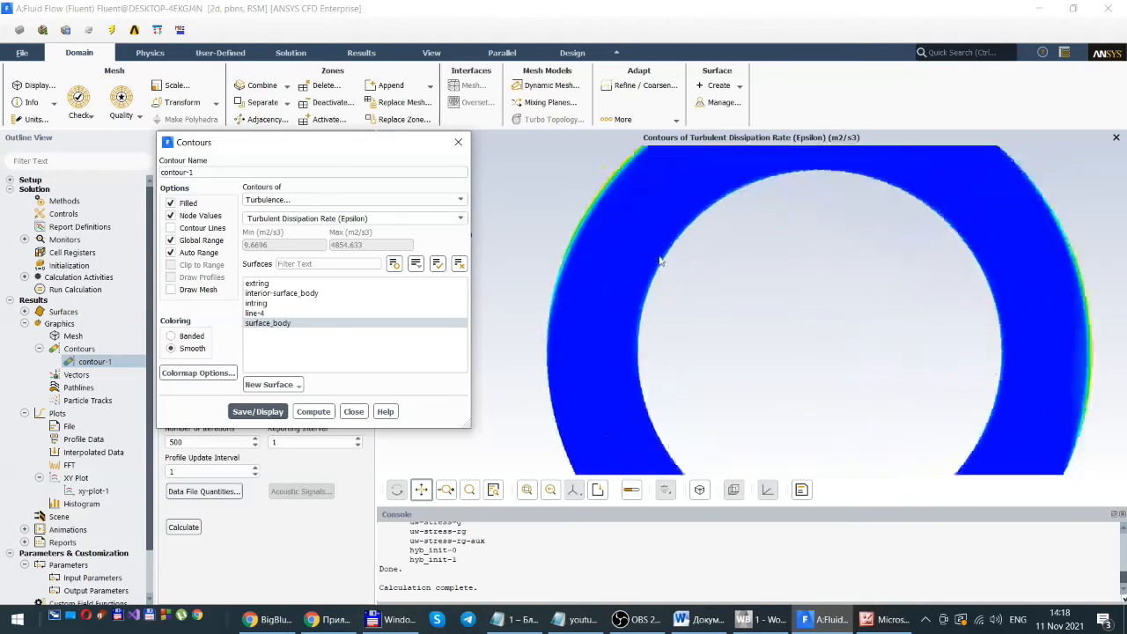
{"action": "scroll", "coordinate": [660, 260], "scroll_direction": "down", "scroll_amount": 3}
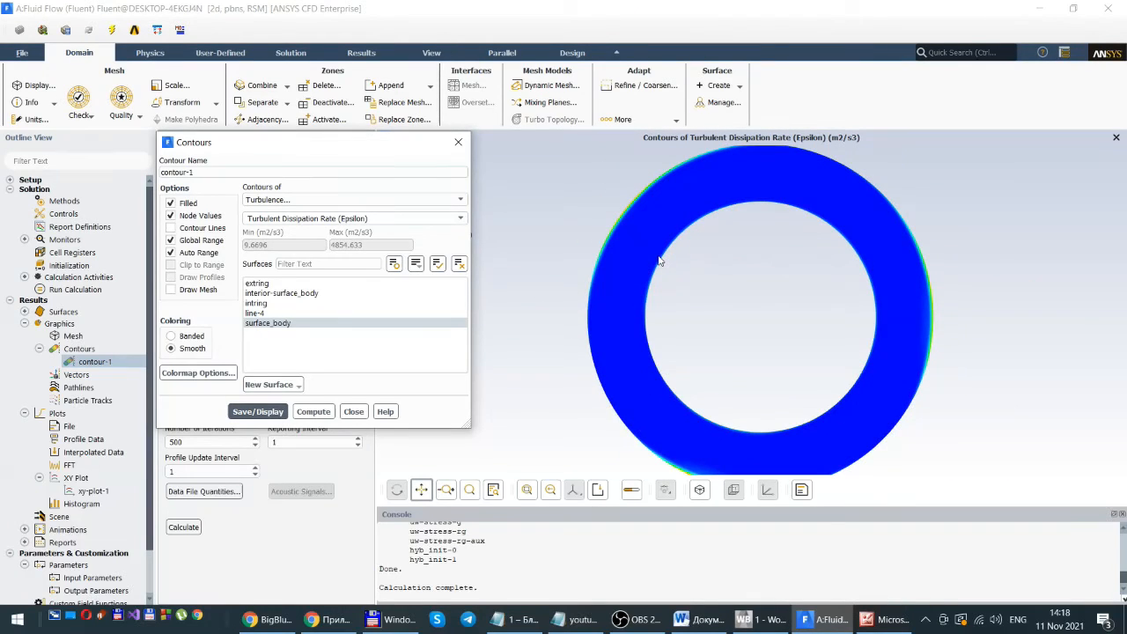
{"action": "left_click", "coordinate": [353, 411]}
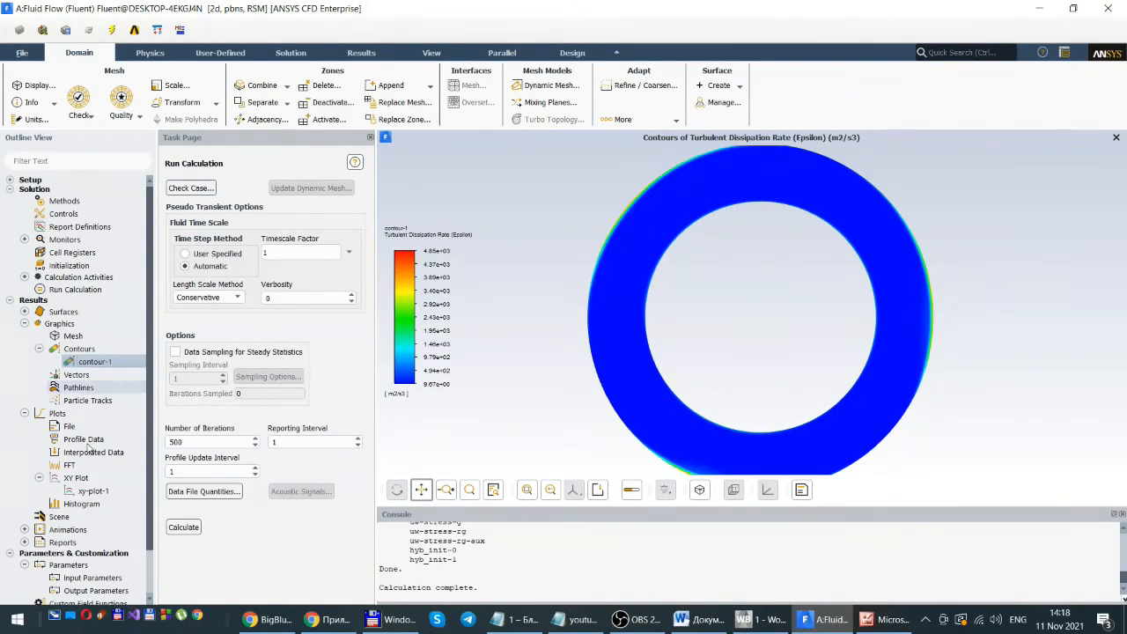
- Reopen the xy-plot-1 definition and plot Velocity Magnitude along line-4
{"action": "double_click", "coordinate": [84, 496]}
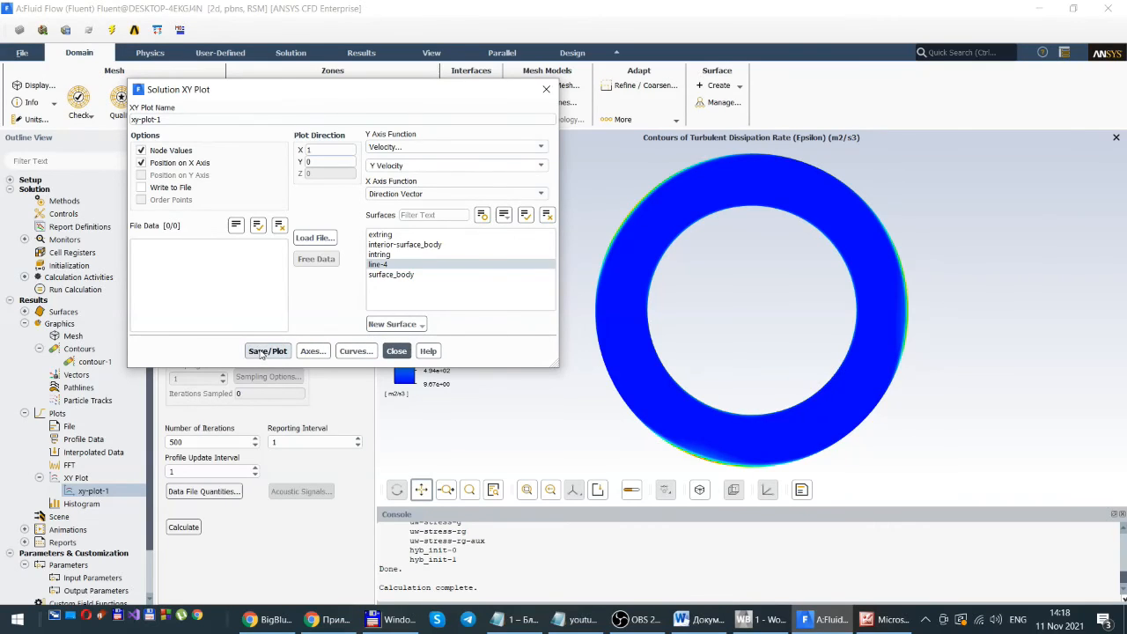
{"action": "left_click", "coordinate": [412, 165]}
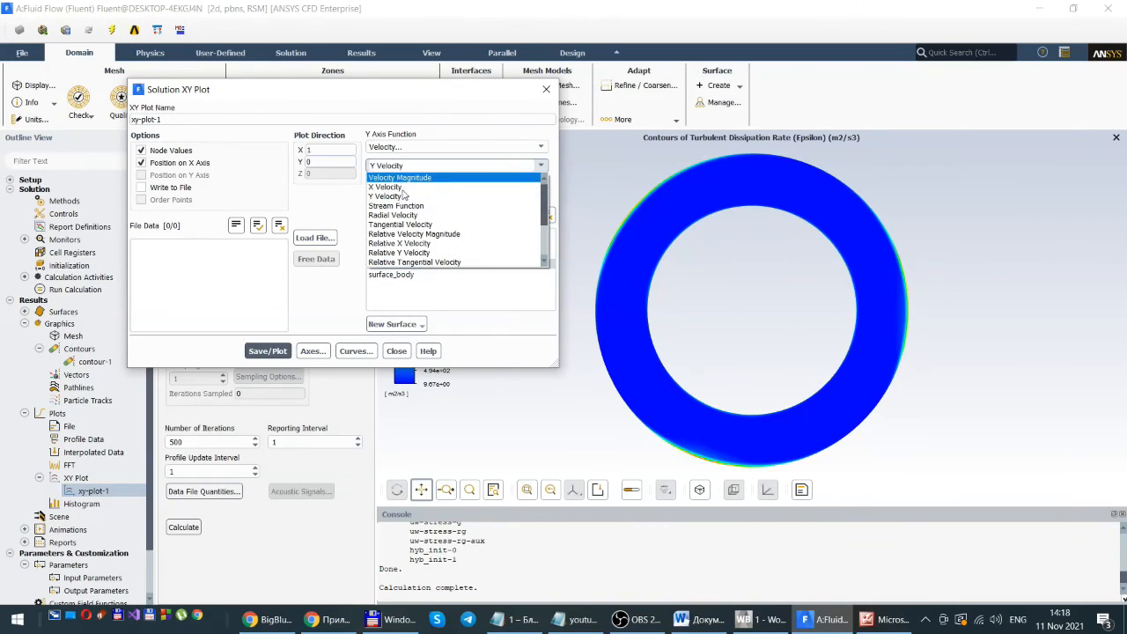
{"action": "left_click", "coordinate": [398, 177]}
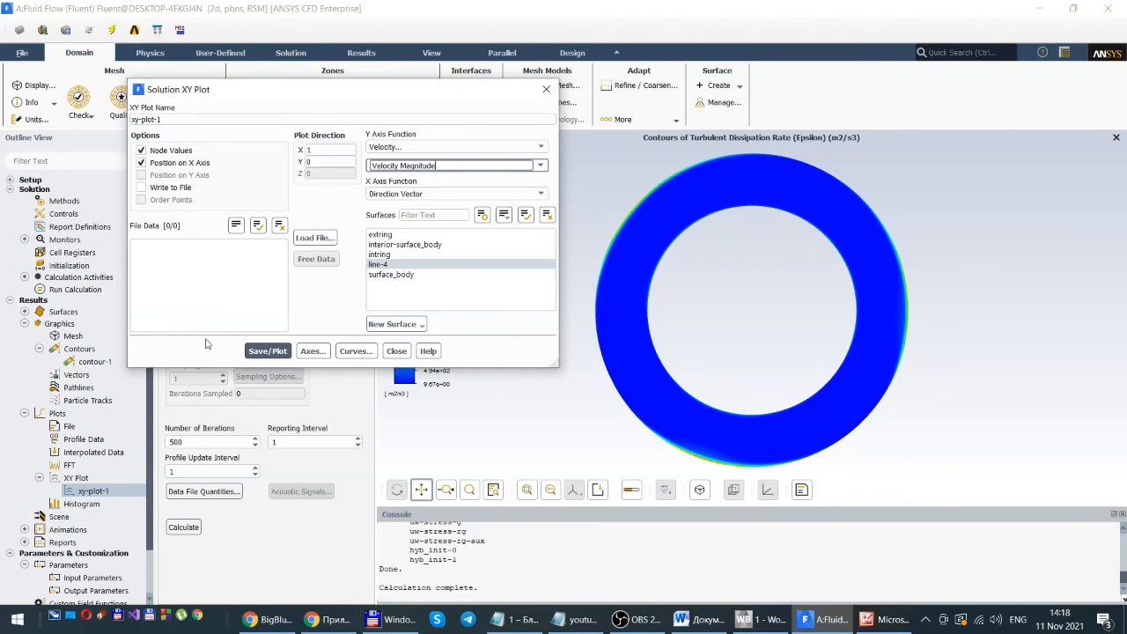
{"action": "left_click", "coordinate": [253, 352]}
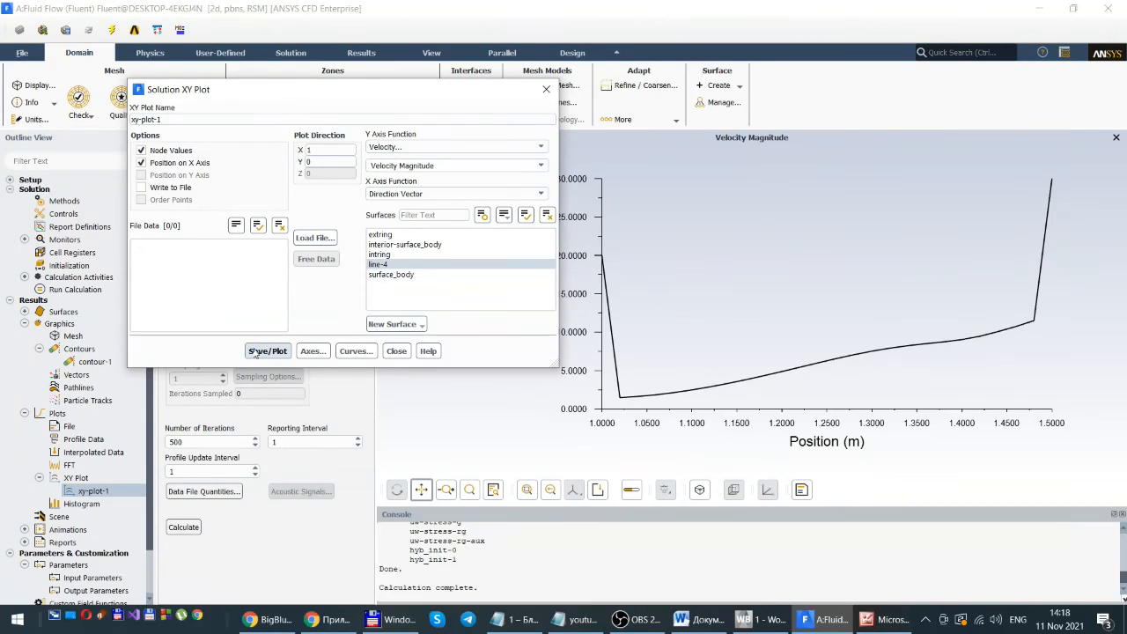
- Switch xy-plot-1 to Y Velocity, plot the profile along line-4 and close the plot definition
{"action": "left_click", "coordinate": [540, 165]}
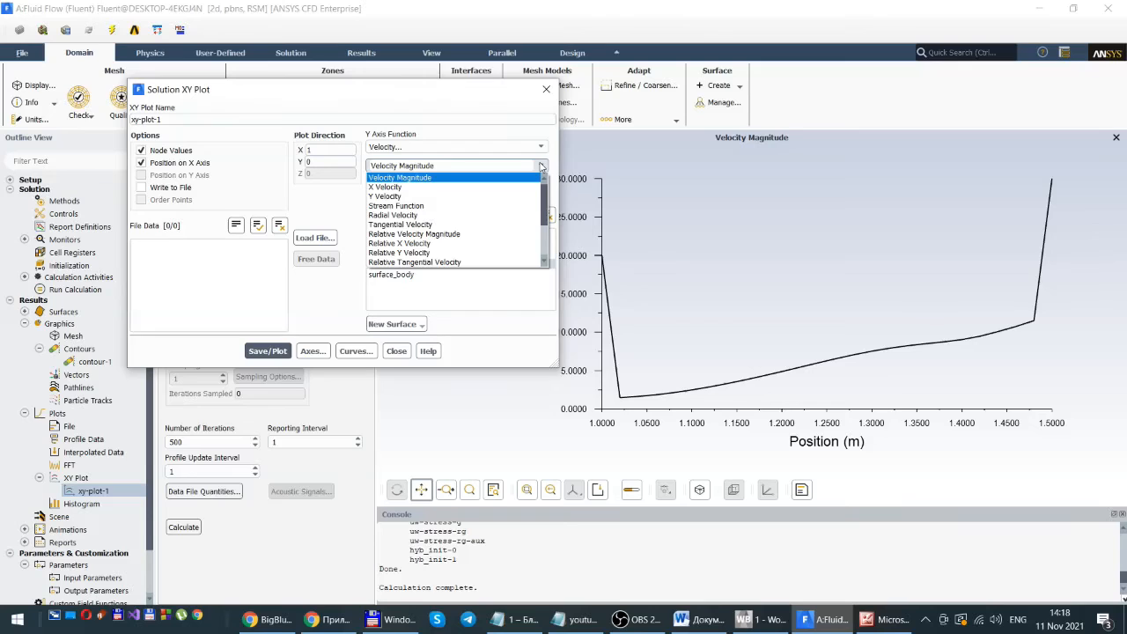
{"action": "left_click", "coordinate": [395, 199]}
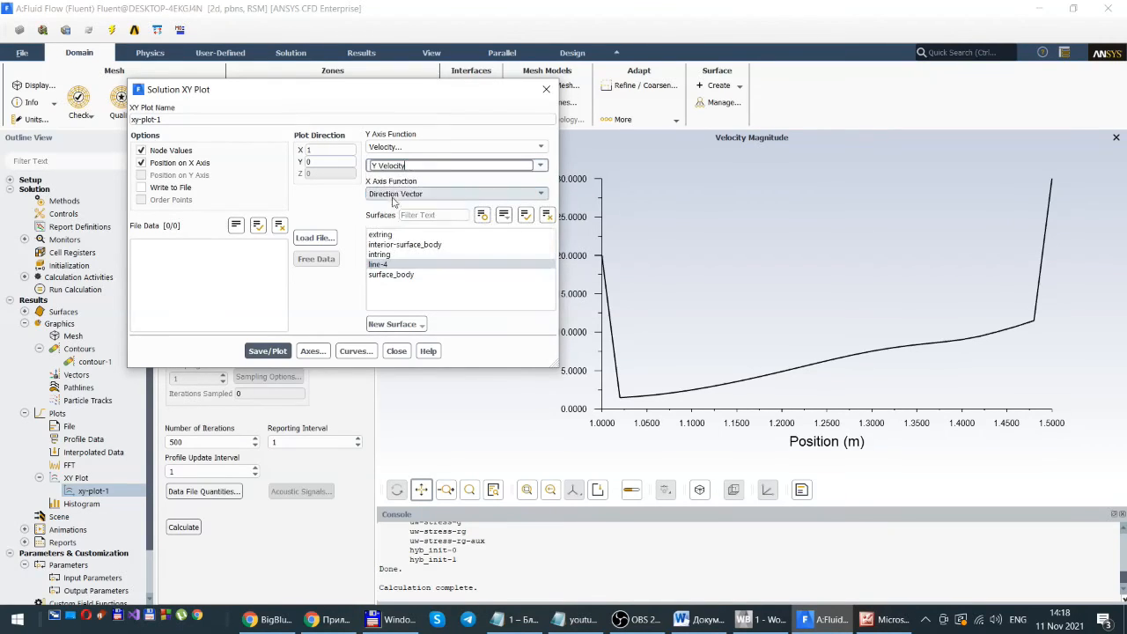
{"action": "left_click", "coordinate": [270, 351]}
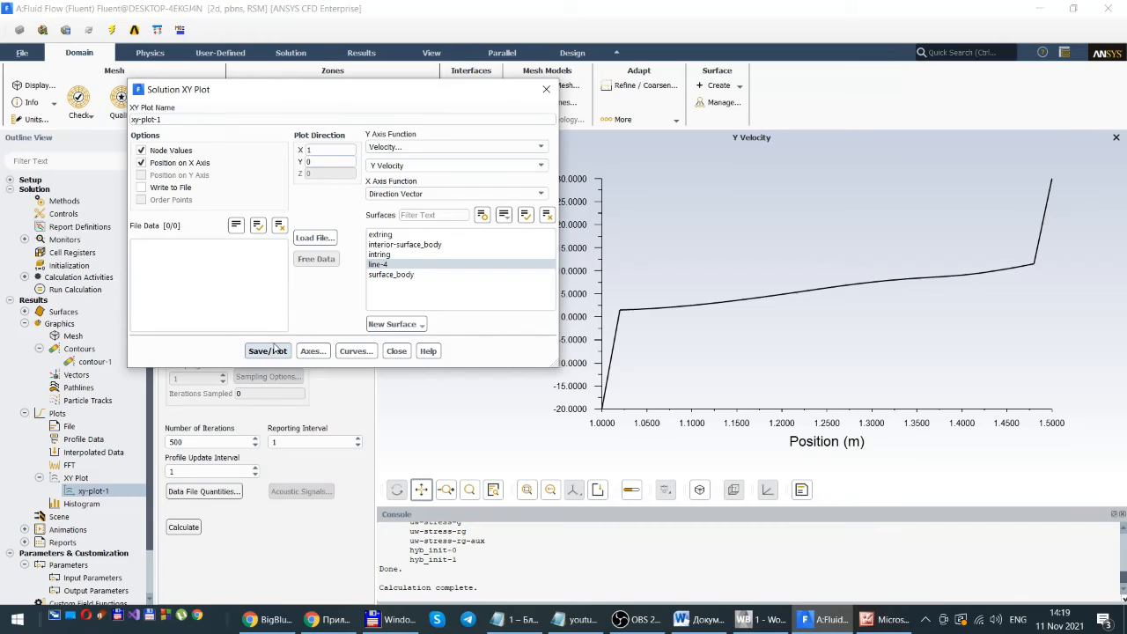
{"action": "left_click_drag", "start_coordinate": [409, 96], "coordinate": [272, 109]}
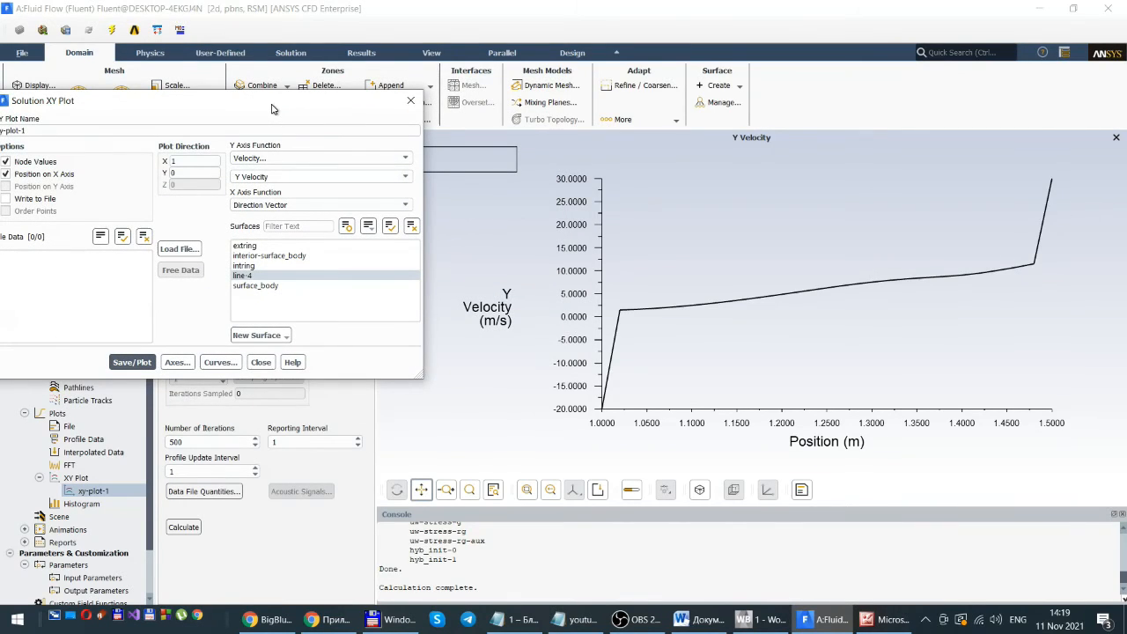
{"action": "left_click_drag", "start_coordinate": [272, 108], "coordinate": [549, 183]}
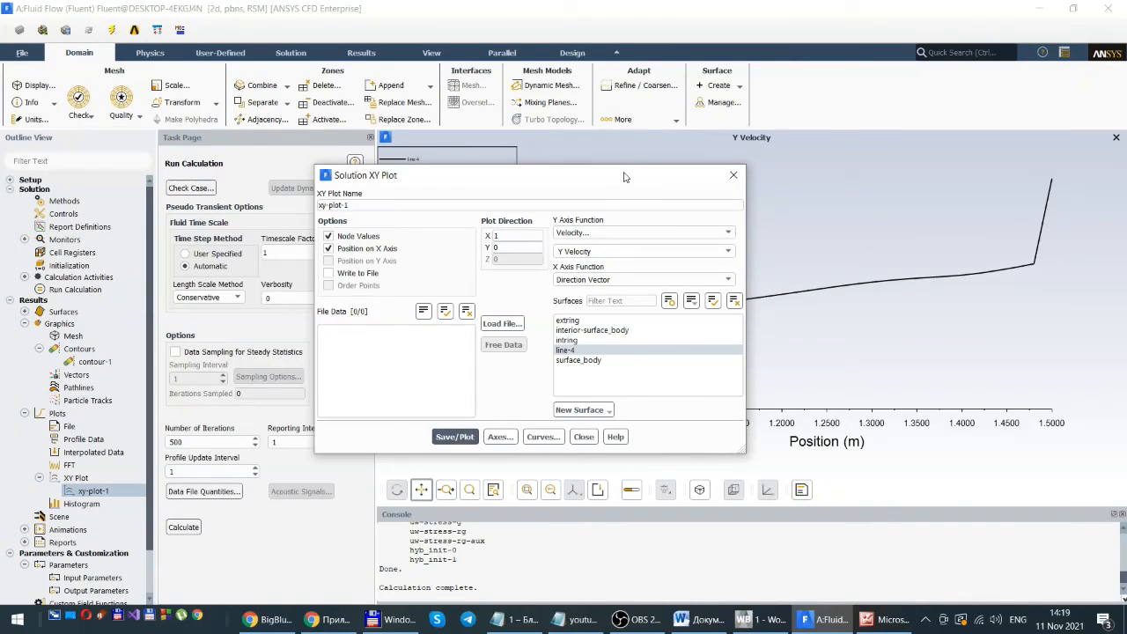
{"action": "left_click", "coordinate": [584, 438]}
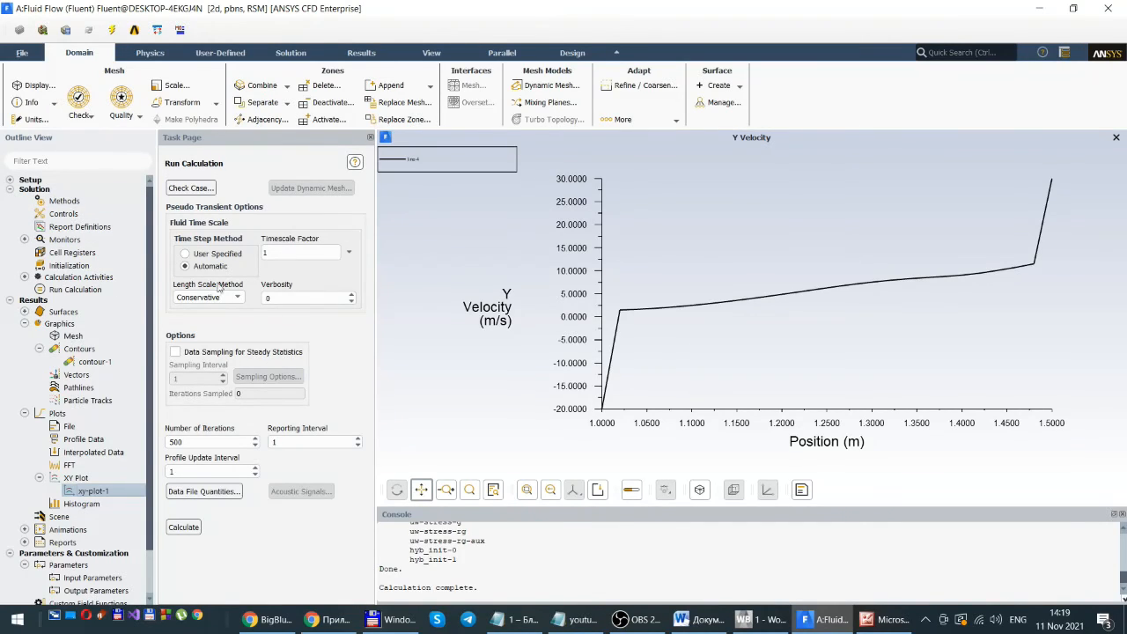
- Change the Reynolds-Stress model variant in the viscous model settings to Stress-BSL
{"action": "left_click", "coordinate": [9, 180]}
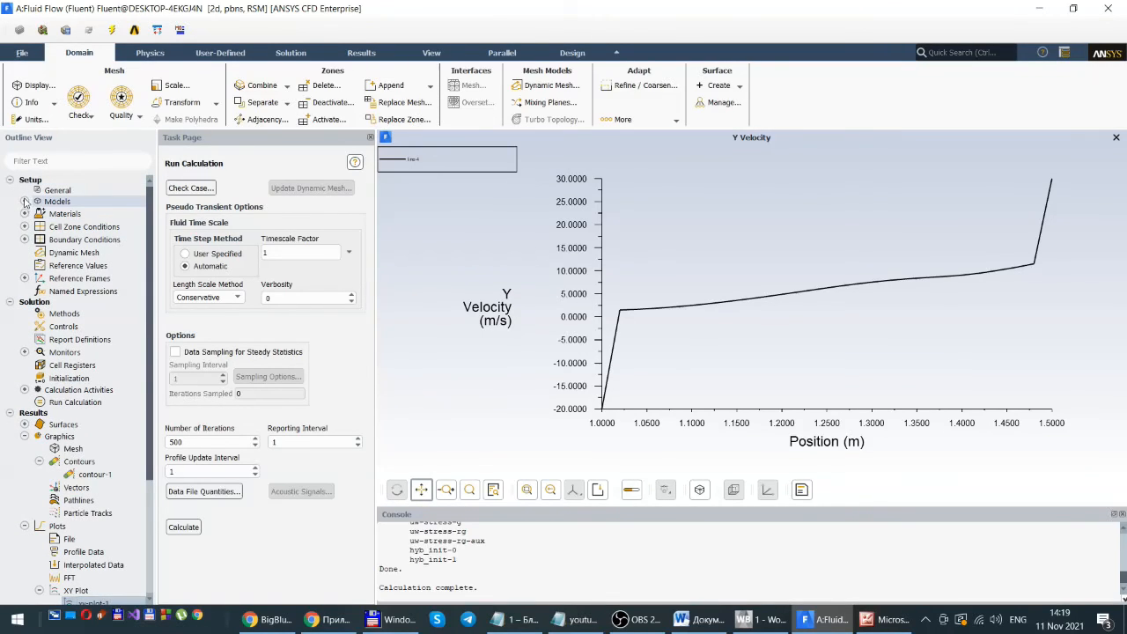
{"action": "left_click", "coordinate": [25, 202]}
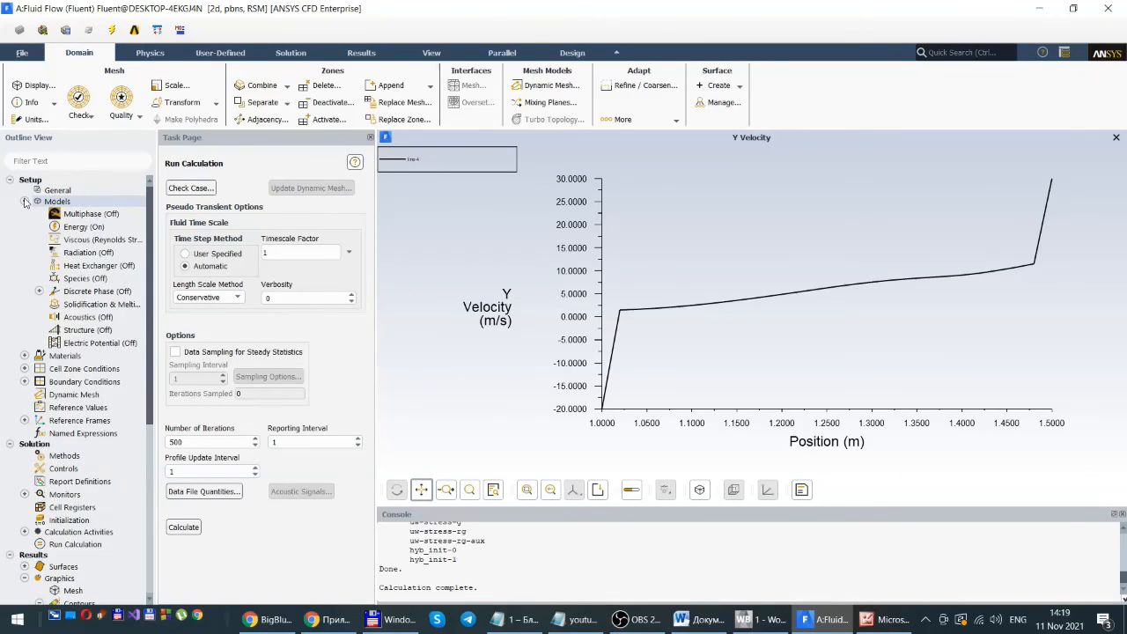
{"action": "double_click", "coordinate": [75, 240]}
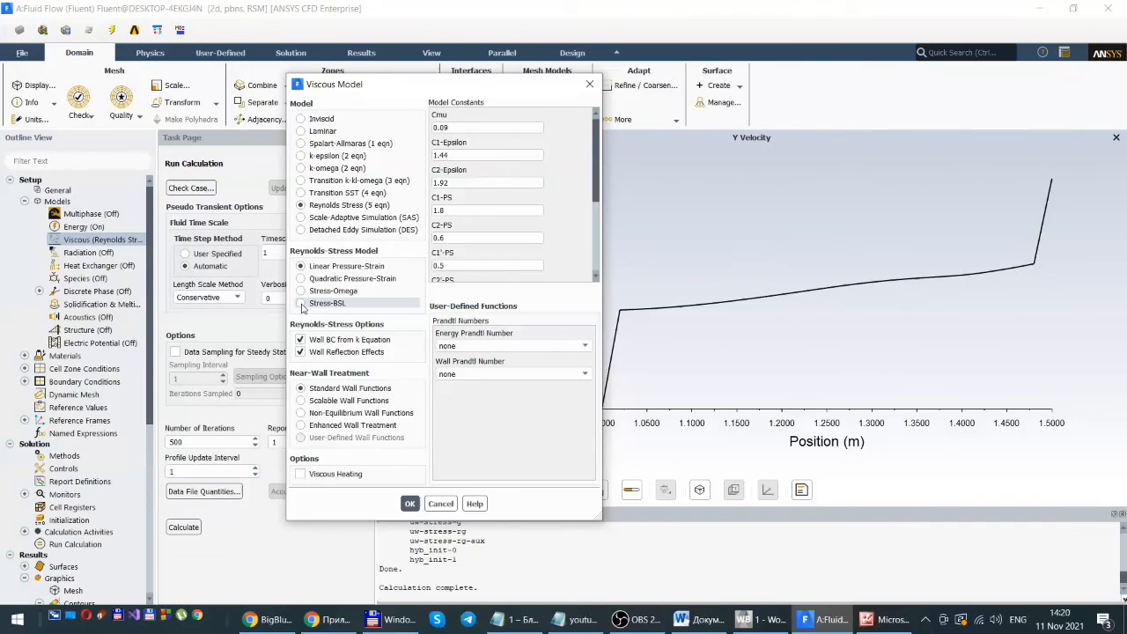
{"action": "left_click", "coordinate": [301, 304]}
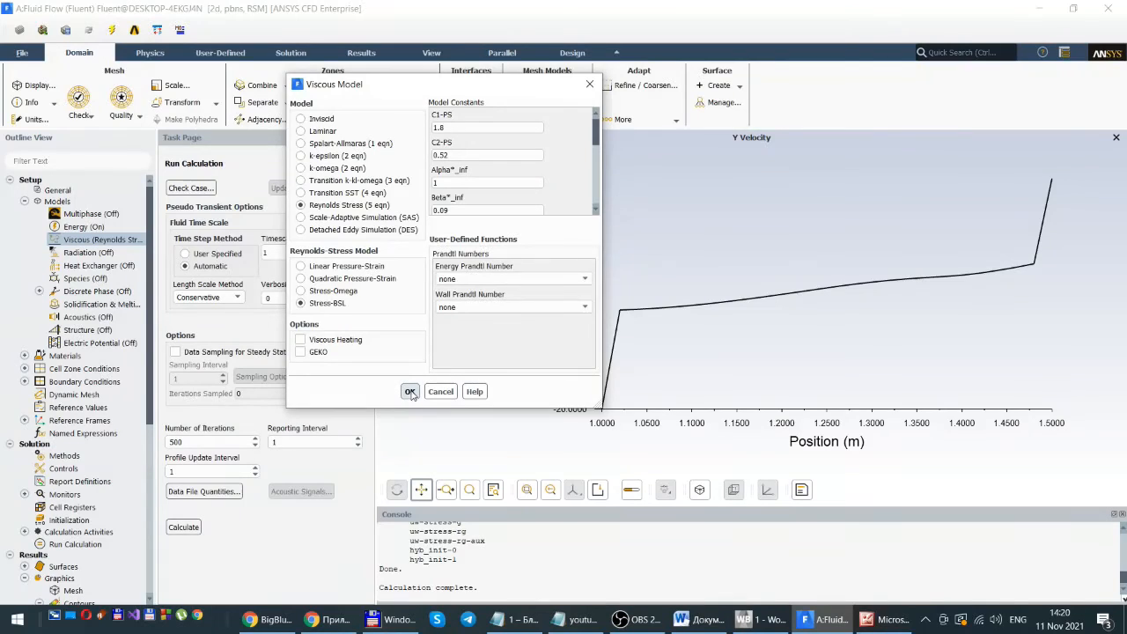
{"action": "left_click", "coordinate": [410, 392]}
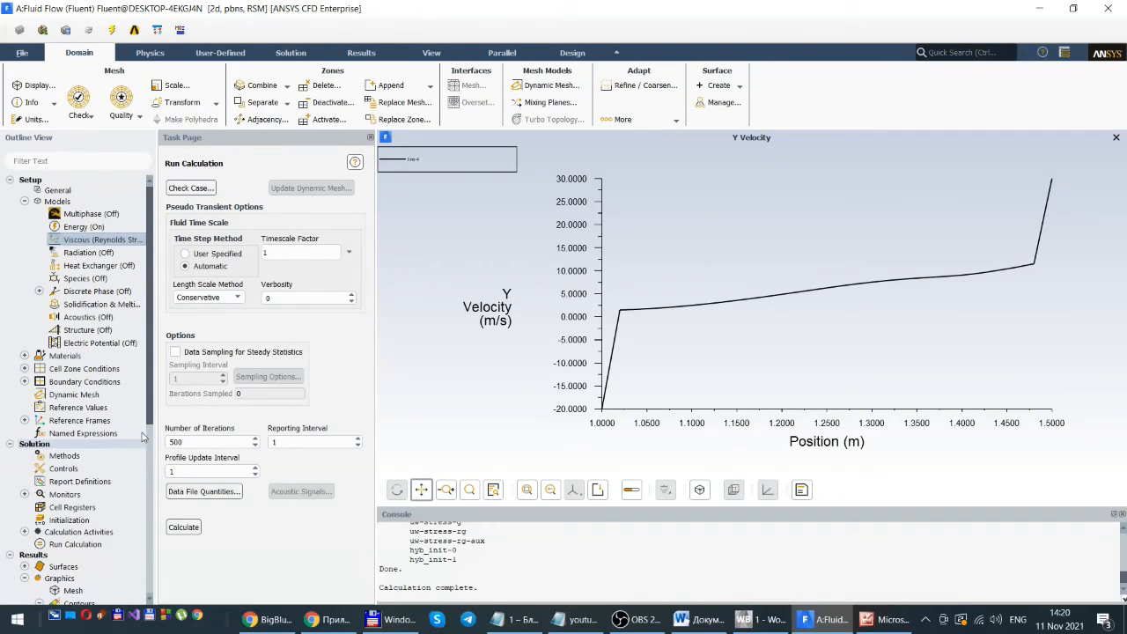
- Run another 500 iterations with the Stress-BSL model, using the settings changes for the current calculation only
{"action": "scroll", "coordinate": [150, 437], "scroll_direction": "down", "scroll_amount": 2}
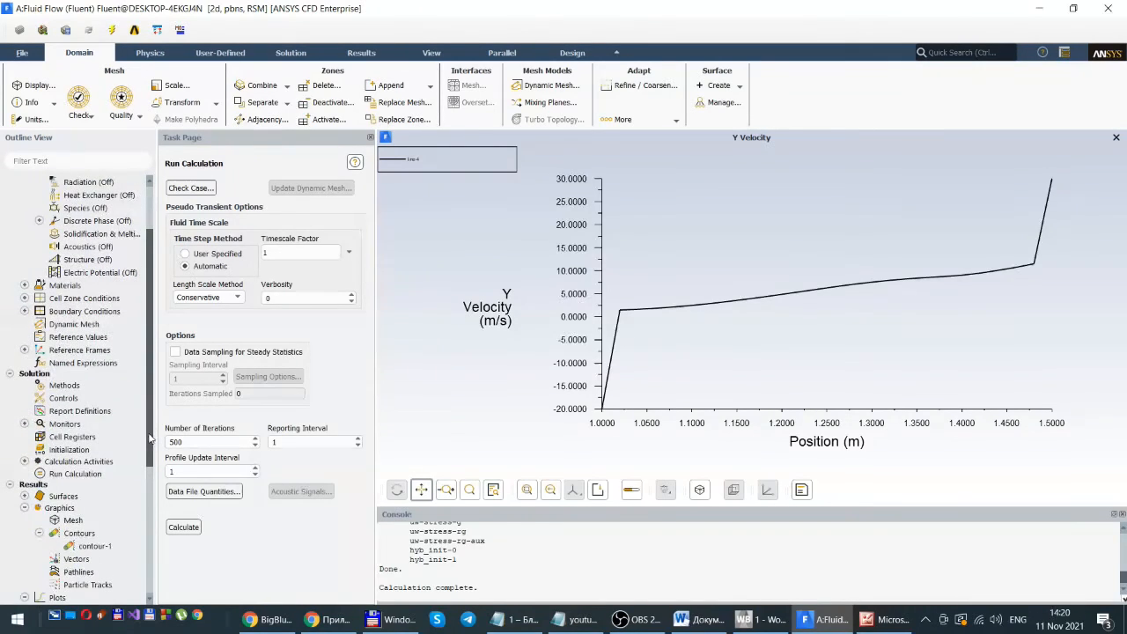
{"action": "left_click", "coordinate": [76, 474]}
{"action": "left_click", "coordinate": [183, 526]}
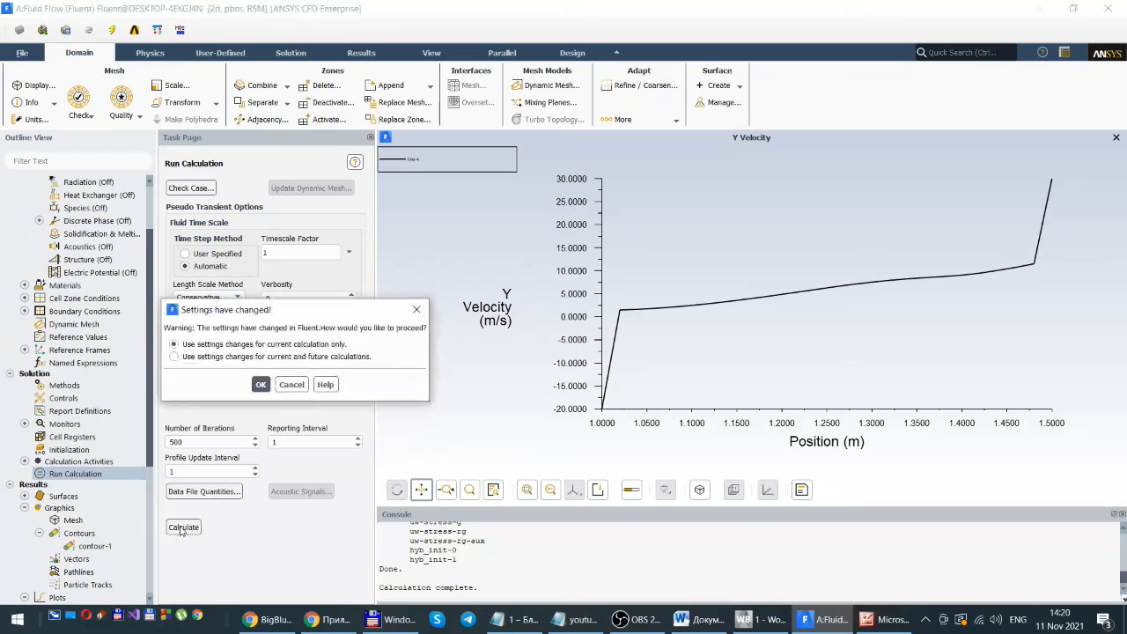
{"action": "left_click", "coordinate": [260, 384]}
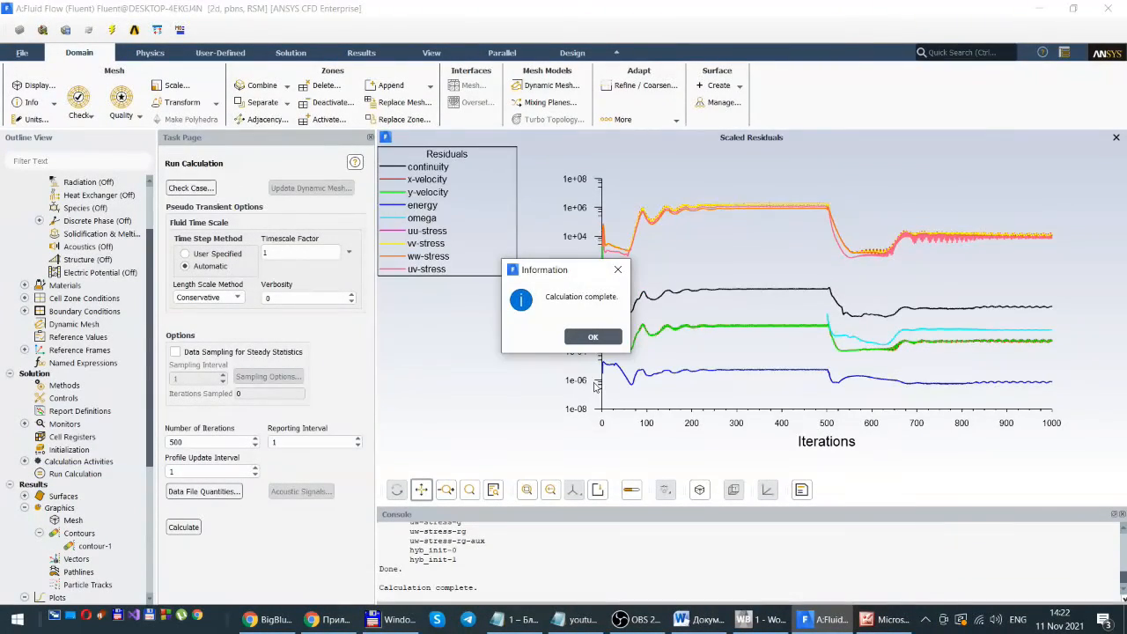
- Dismiss the calculation-complete message, reopen the xy-plot-1 definition and plot X Velocity along line-4
{"action": "left_click", "coordinate": [587, 339]}
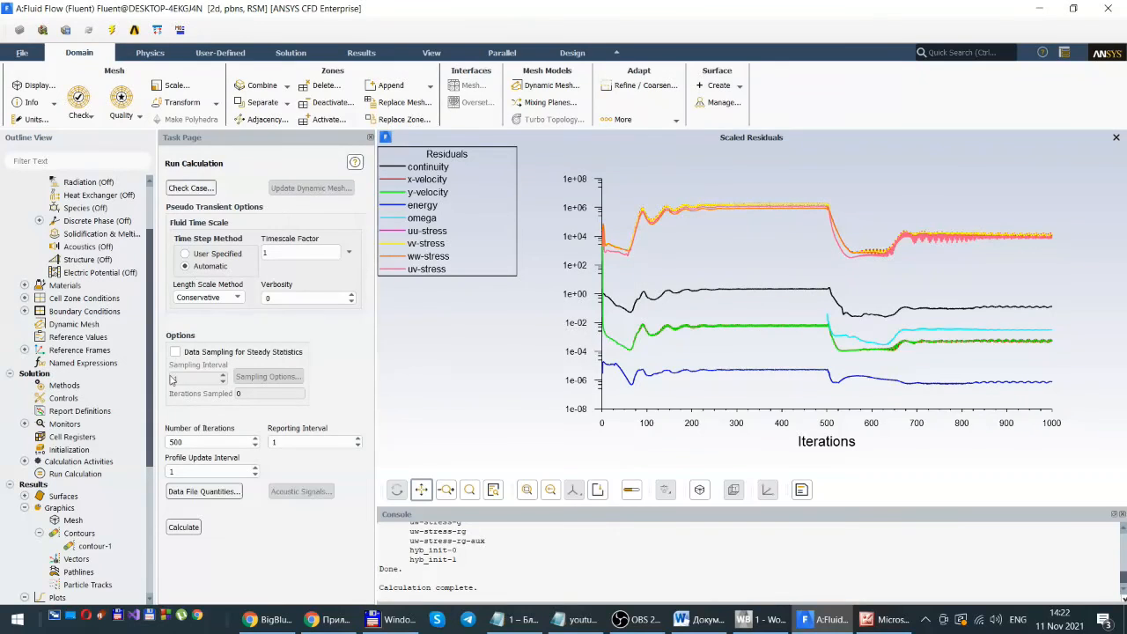
{"action": "left_click", "coordinate": [9, 374]}
{"action": "scroll", "coordinate": [80, 449], "scroll_direction": "down", "scroll_amount": 3}
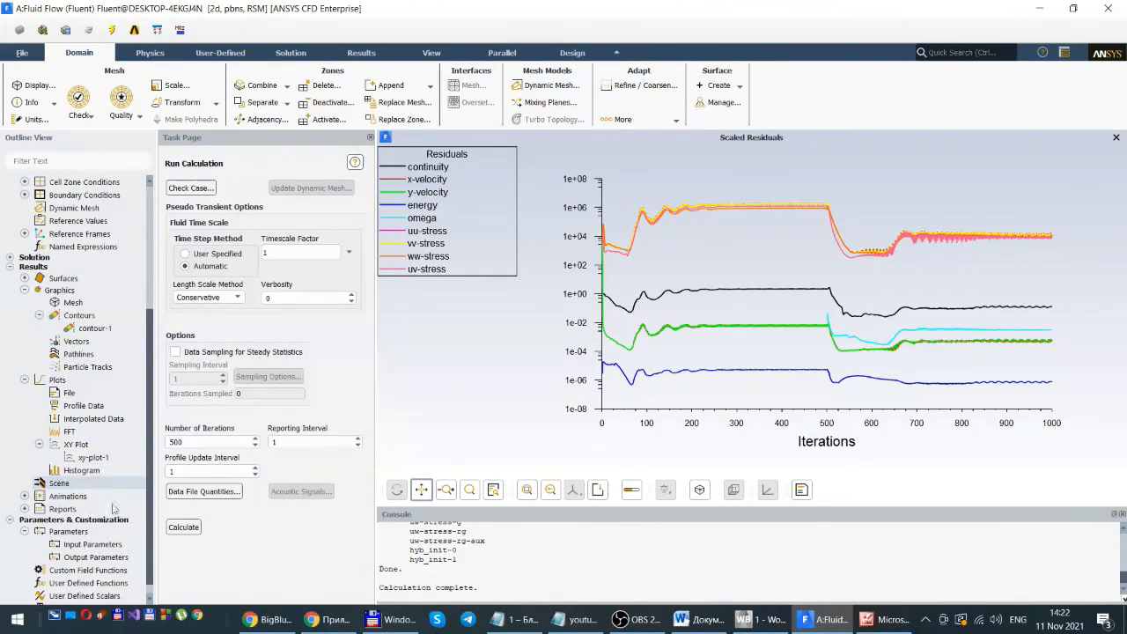
{"action": "double_click", "coordinate": [89, 459]}
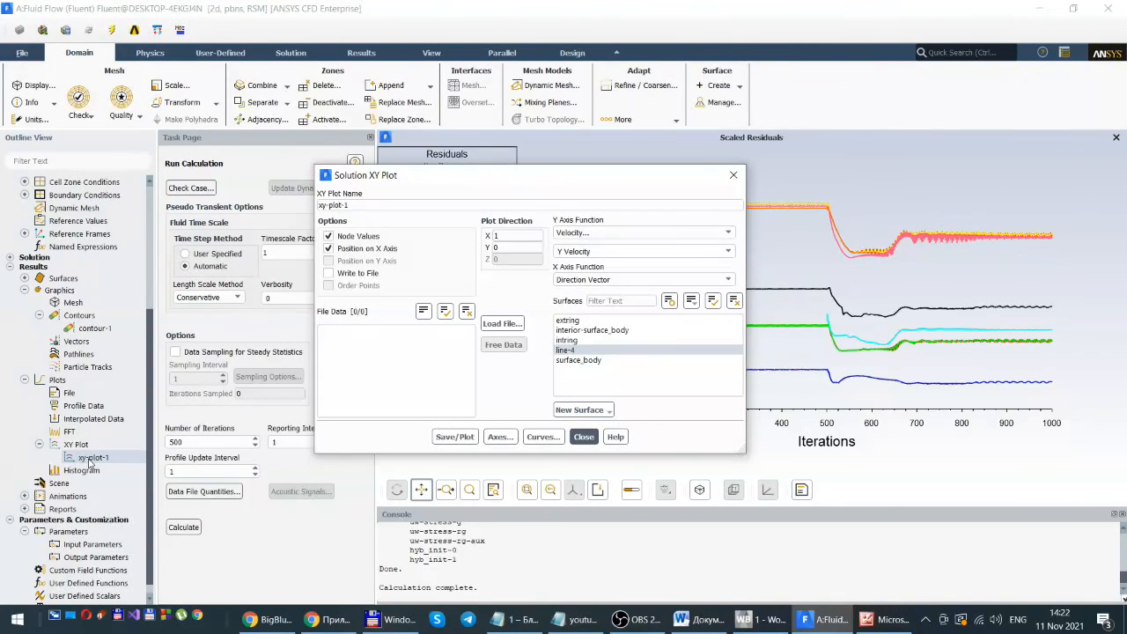
{"action": "left_click", "coordinate": [730, 251]}
{"action": "left_click", "coordinate": [577, 263]}
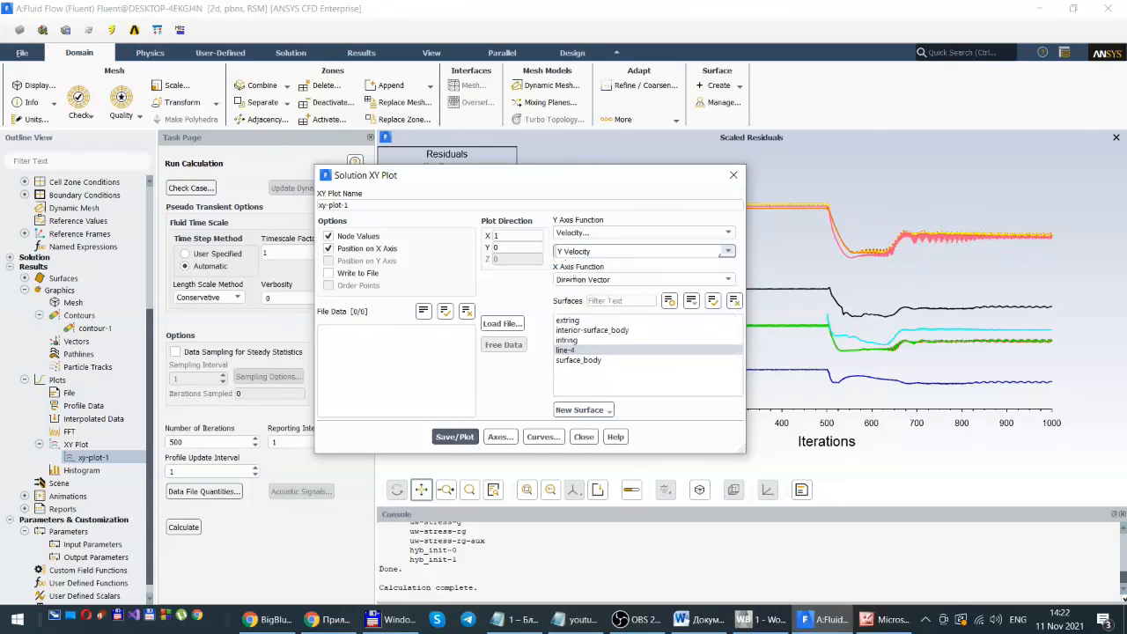
{"action": "key", "text": "Up"}
{"action": "left_click", "coordinate": [455, 436]}
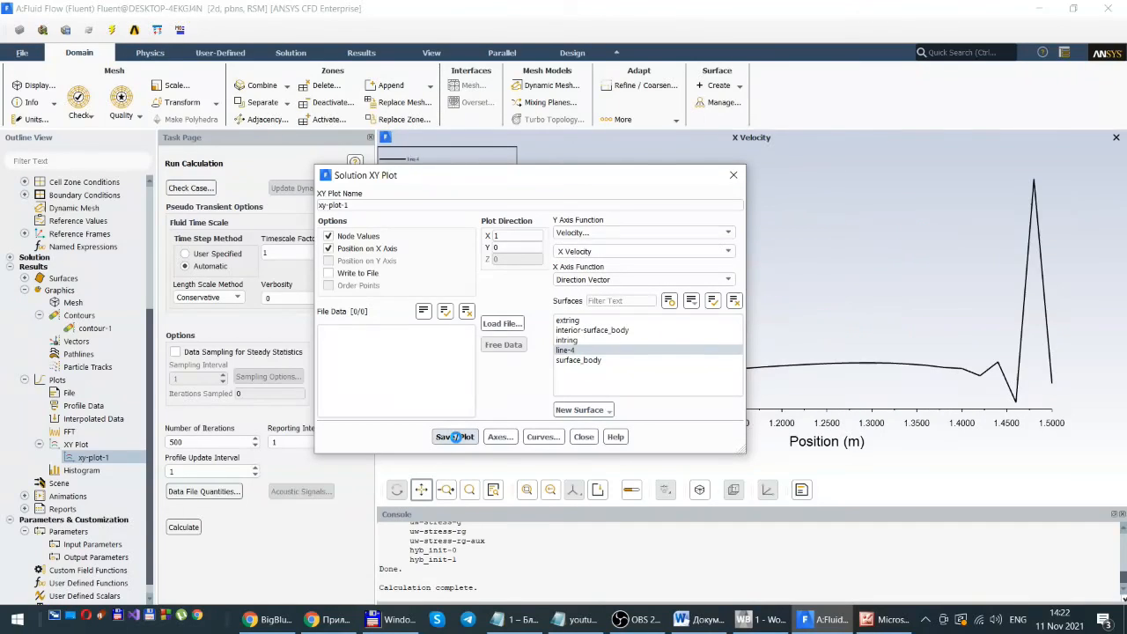
- Set the xy-plot-1 Y axis function to Y Velocity, plot the profile along line-4 and close the plot definition
{"action": "left_click", "coordinate": [728, 251]}
{"action": "left_click", "coordinate": [566, 286]}
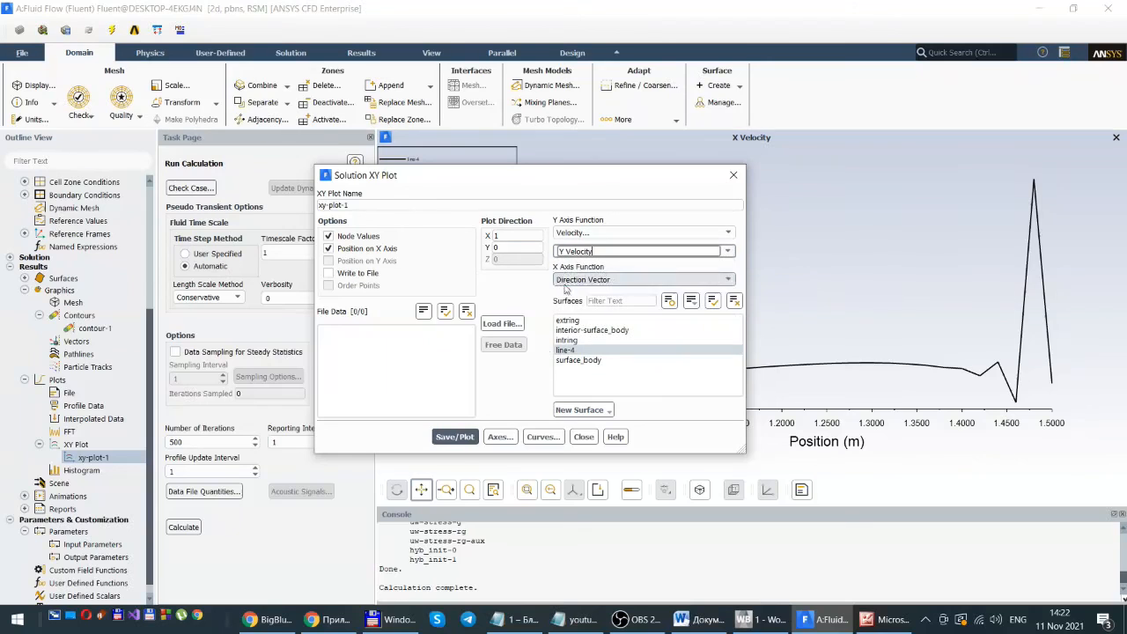
{"action": "left_click", "coordinate": [456, 437]}
{"action": "left_click_drag", "start_coordinate": [627, 187], "coordinate": [392, 162]}
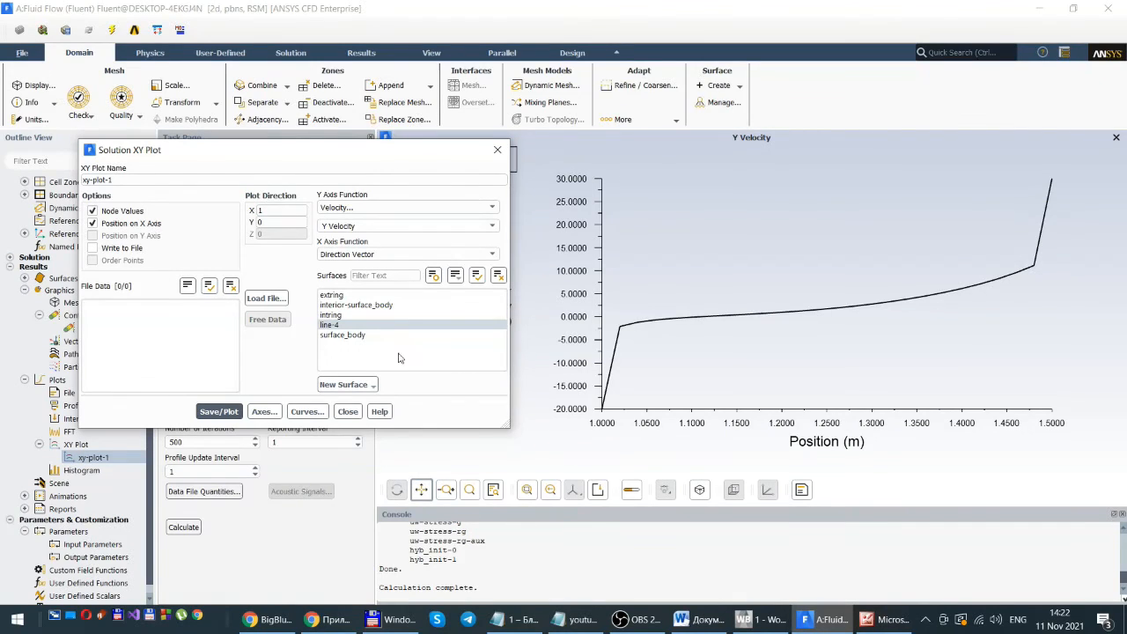
{"action": "left_click", "coordinate": [350, 411]}
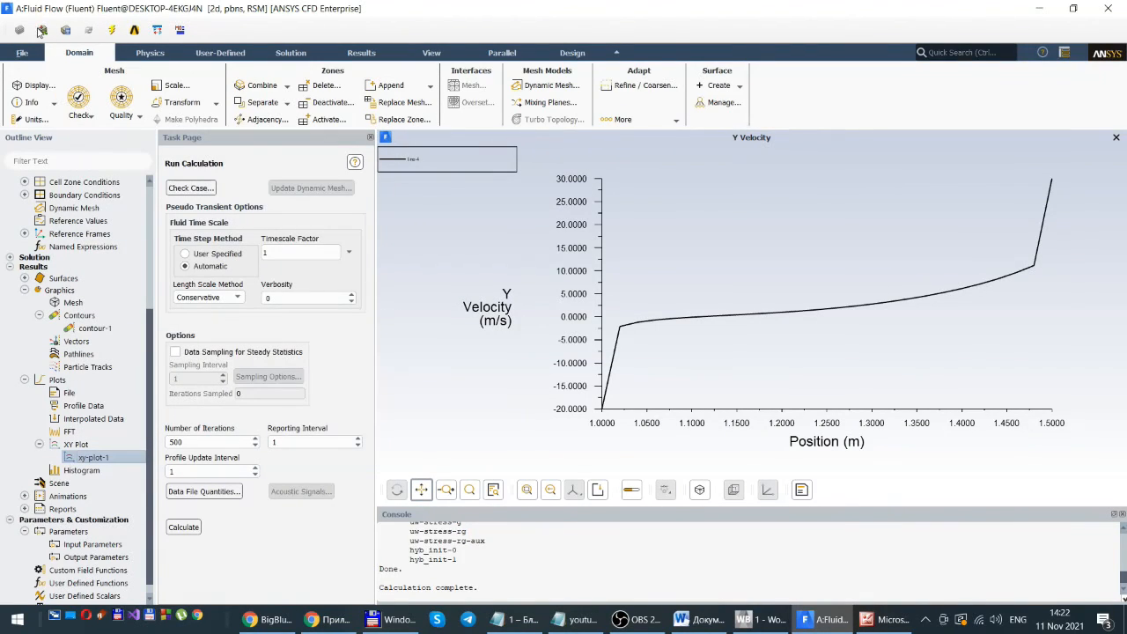
- Save the Y Velocity plot as a PNG picture named V_RS_BSL.png in the TwoRings folder and close the picture settings
{"action": "left_click", "coordinate": [30, 54]}
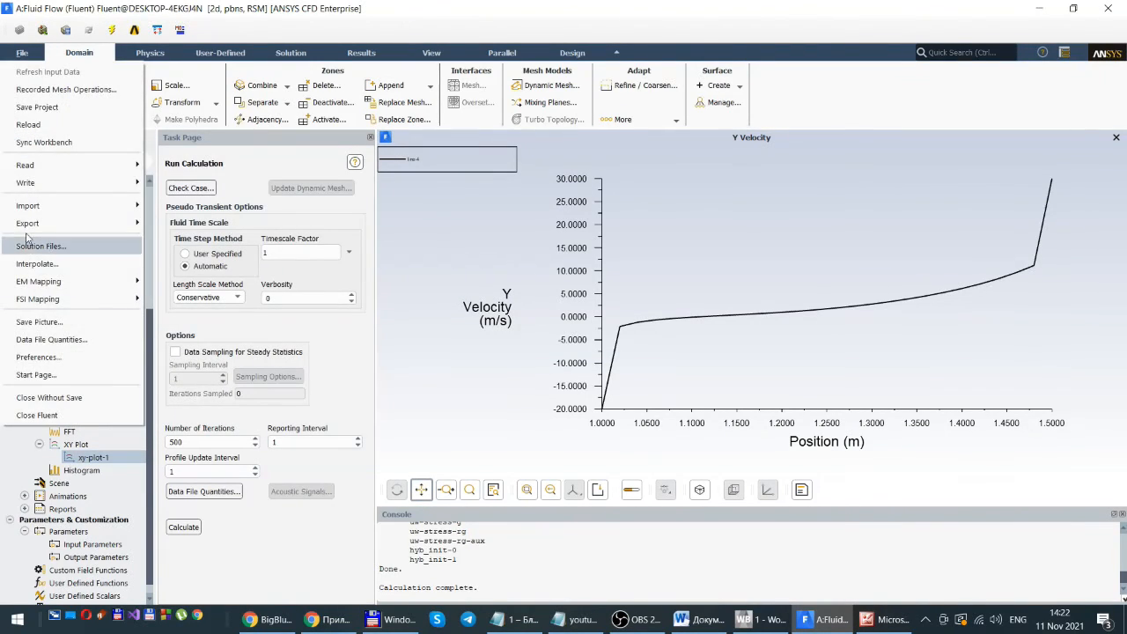
{"action": "left_click", "coordinate": [37, 322]}
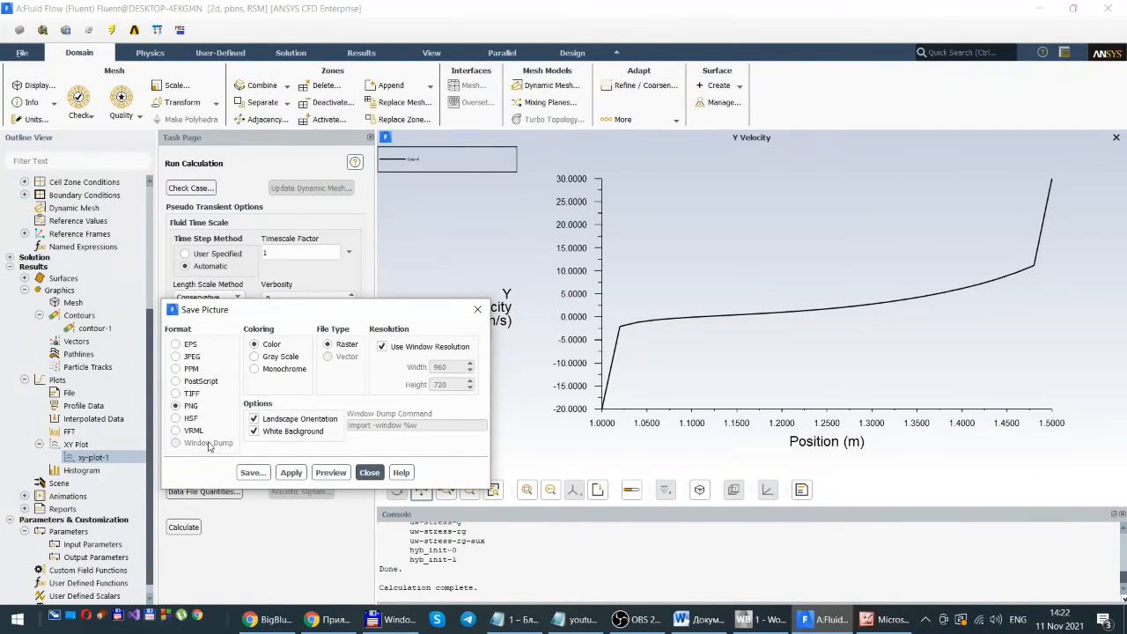
{"action": "left_click", "coordinate": [251, 473]}
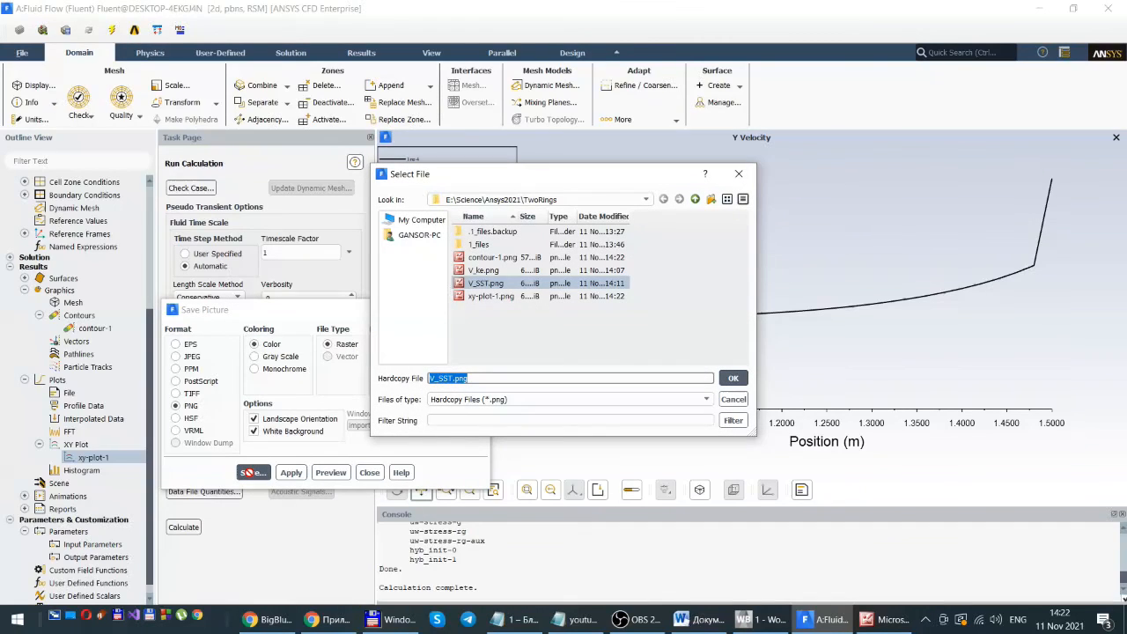
{"action": "left_click", "coordinate": [443, 379]}
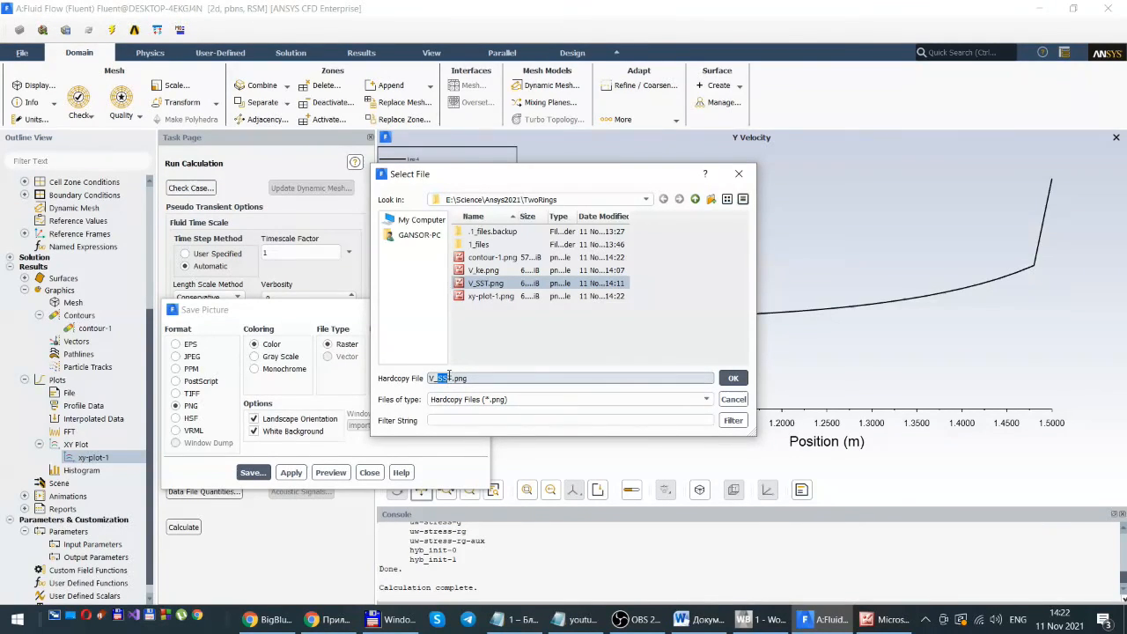
{"action": "type", "text": "R"}
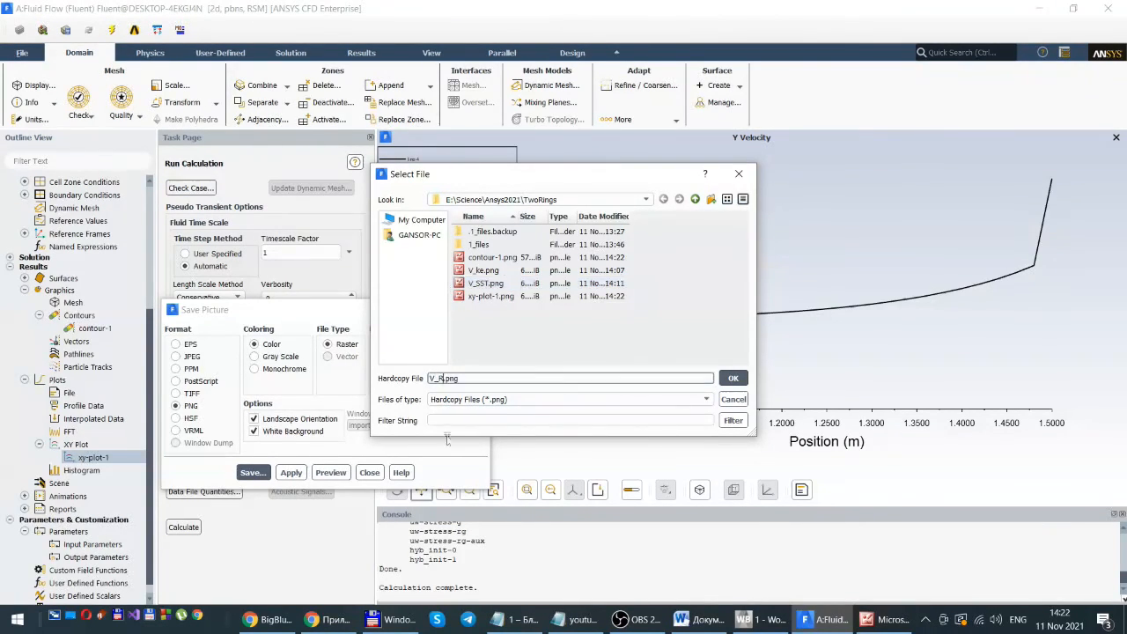
{"action": "type", "text": "S_BSL"}
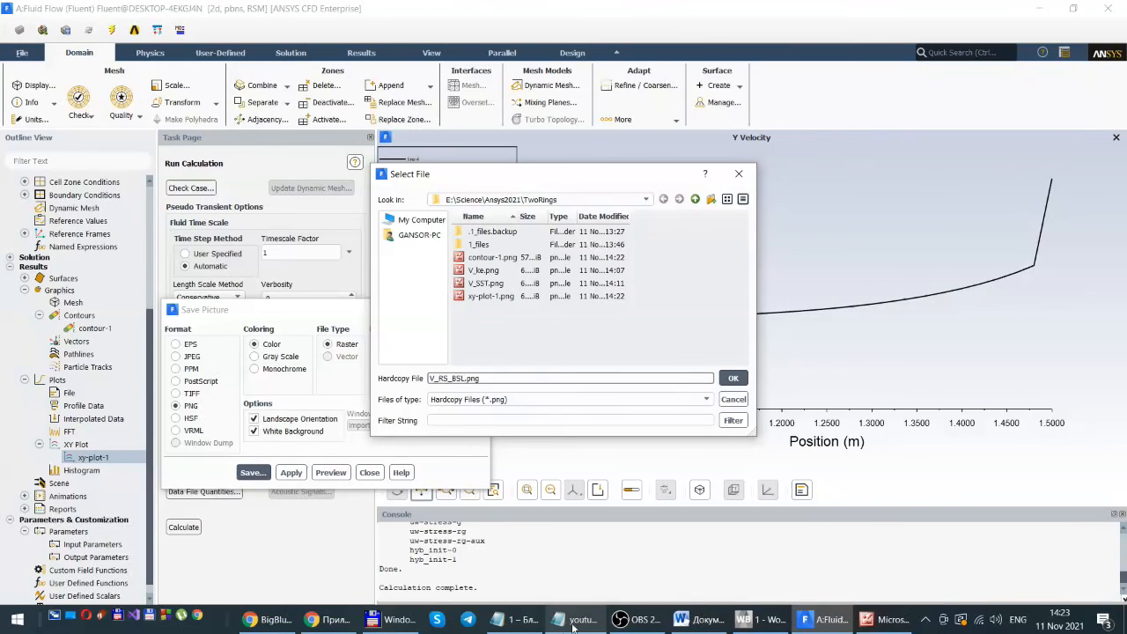
{"action": "left_click", "coordinate": [734, 378]}
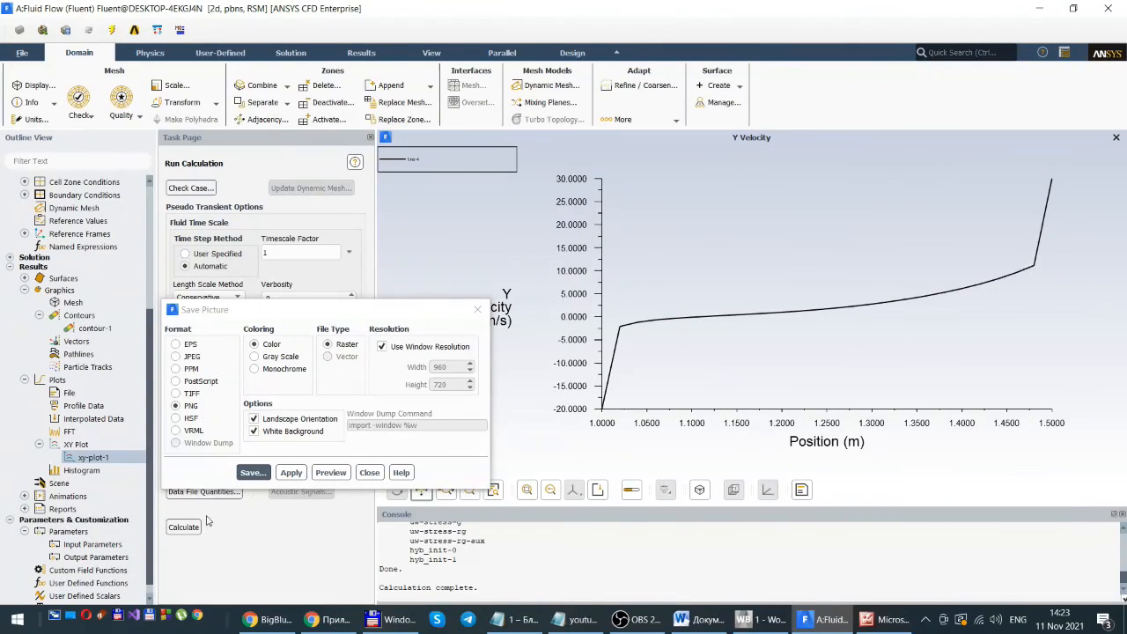
{"action": "left_click", "coordinate": [369, 473]}
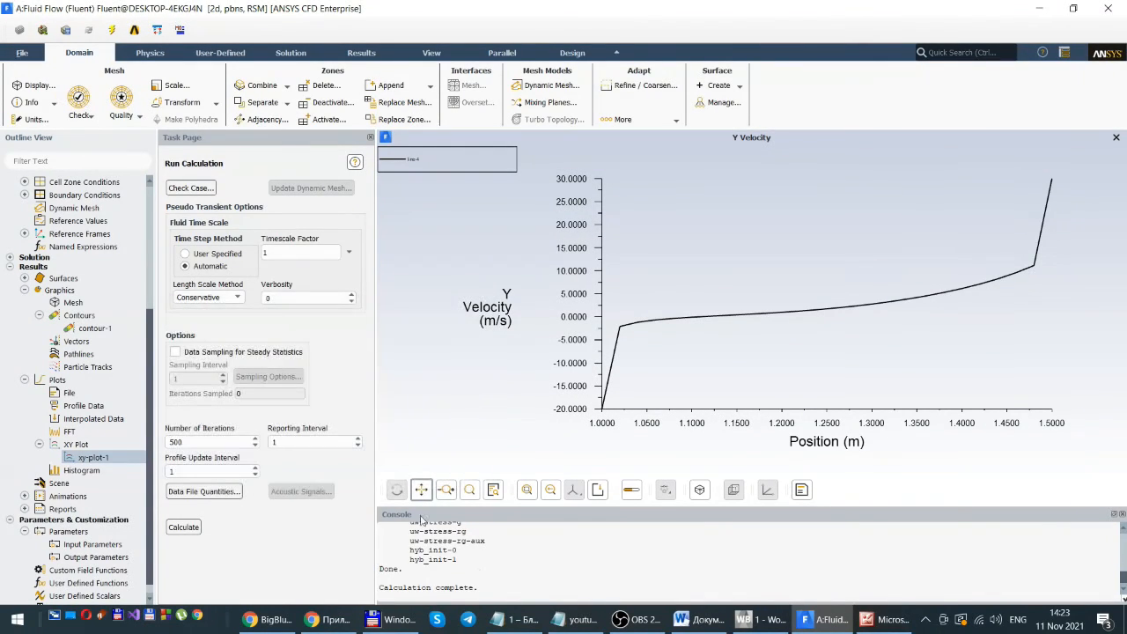
- Switch to the Microsoft Office picture viewer and compare the Y Velocity profiles in the V_ke and V_RS_BSL images
{"action": "left_click", "coordinate": [880, 619]}
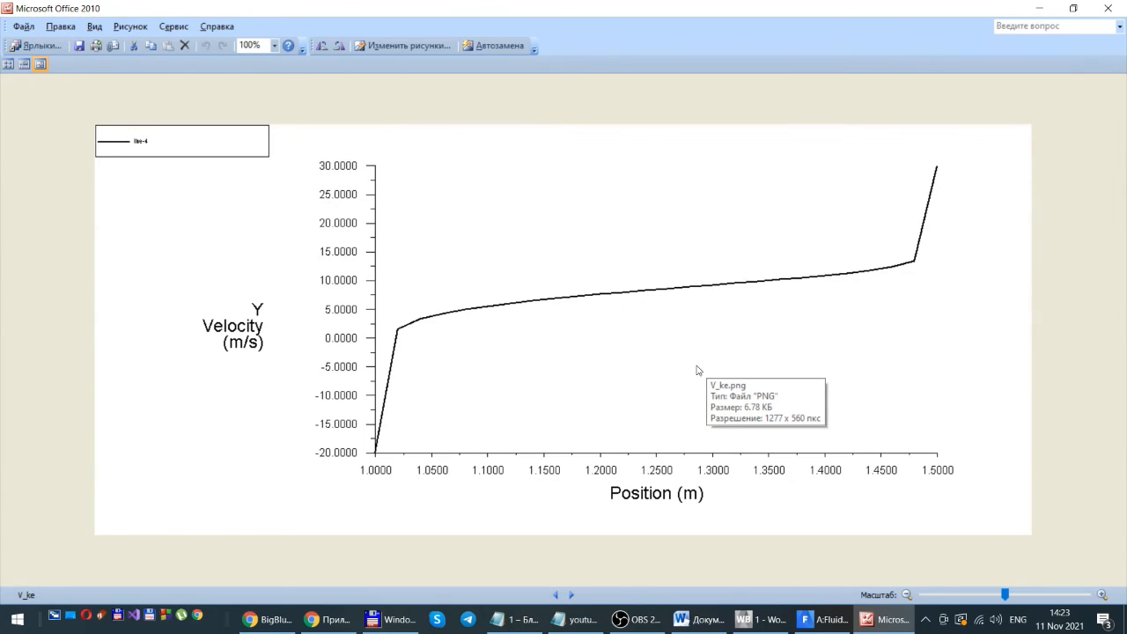
{"action": "key", "text": "Right"}
{"action": "key", "text": "Left"}
{"action": "key", "text": "Right"}
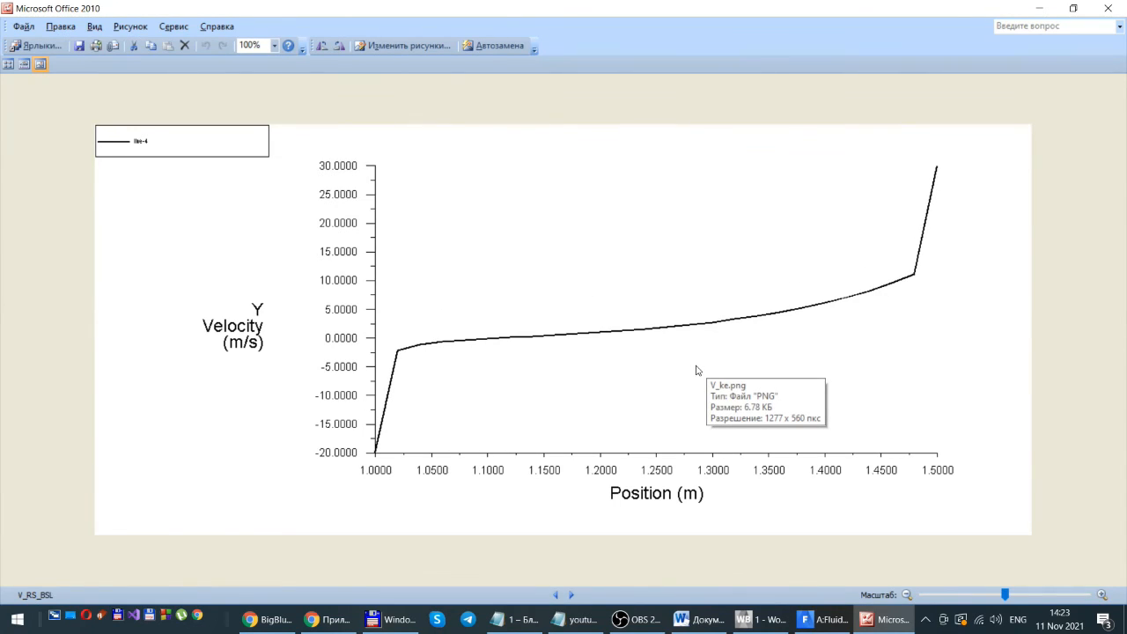
{"action": "key", "text": "Left"}
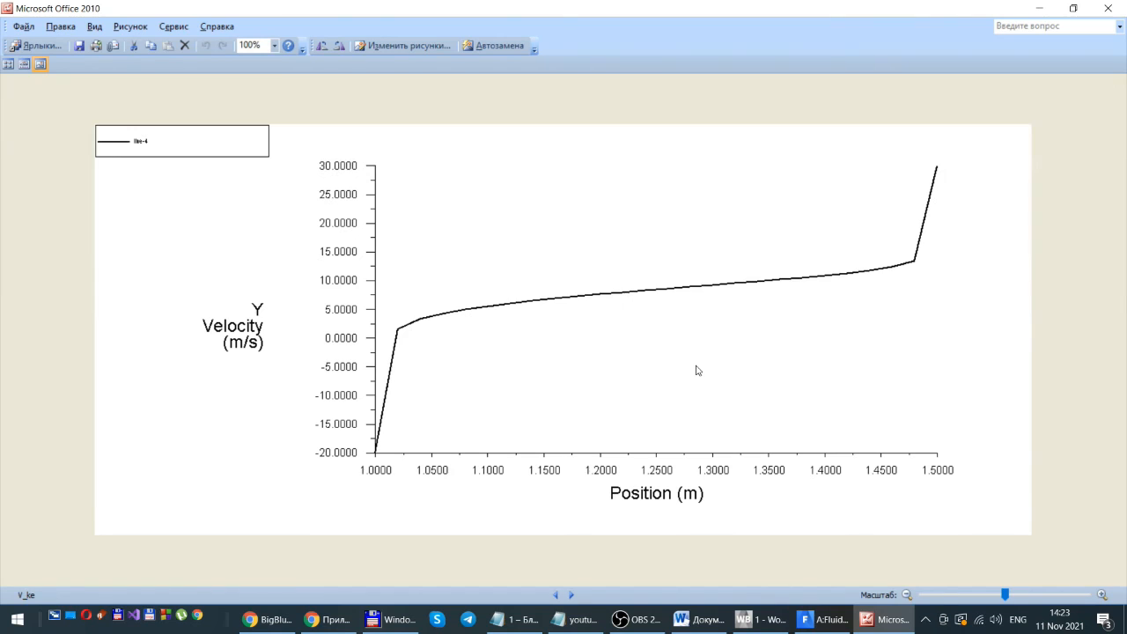
{"action": "key", "text": "Right"}
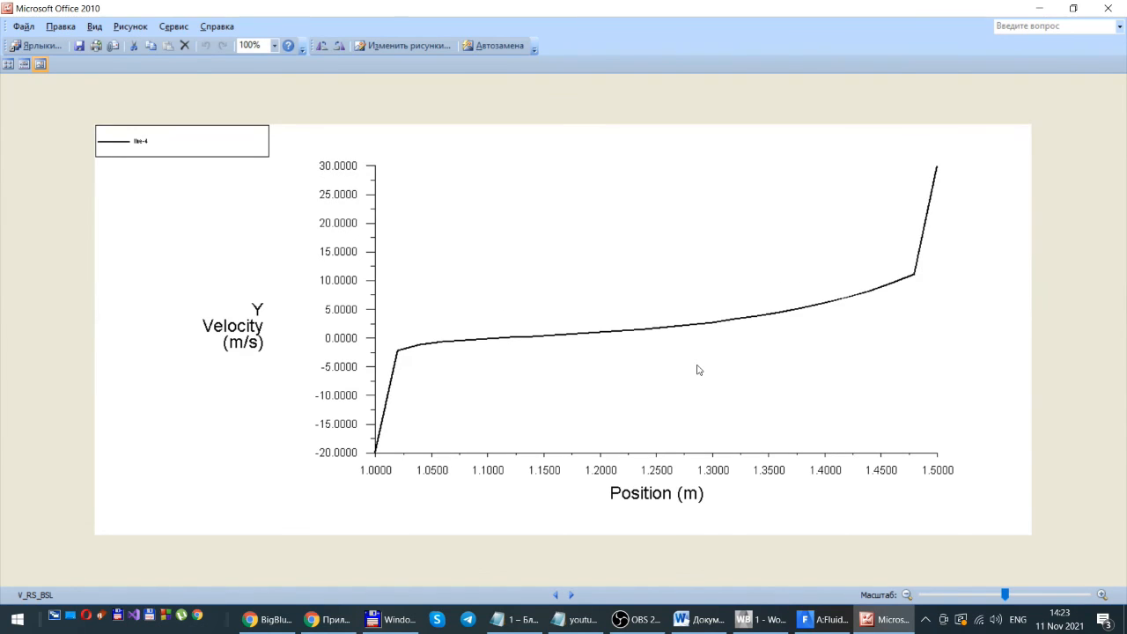
{"action": "key", "text": "Left"}
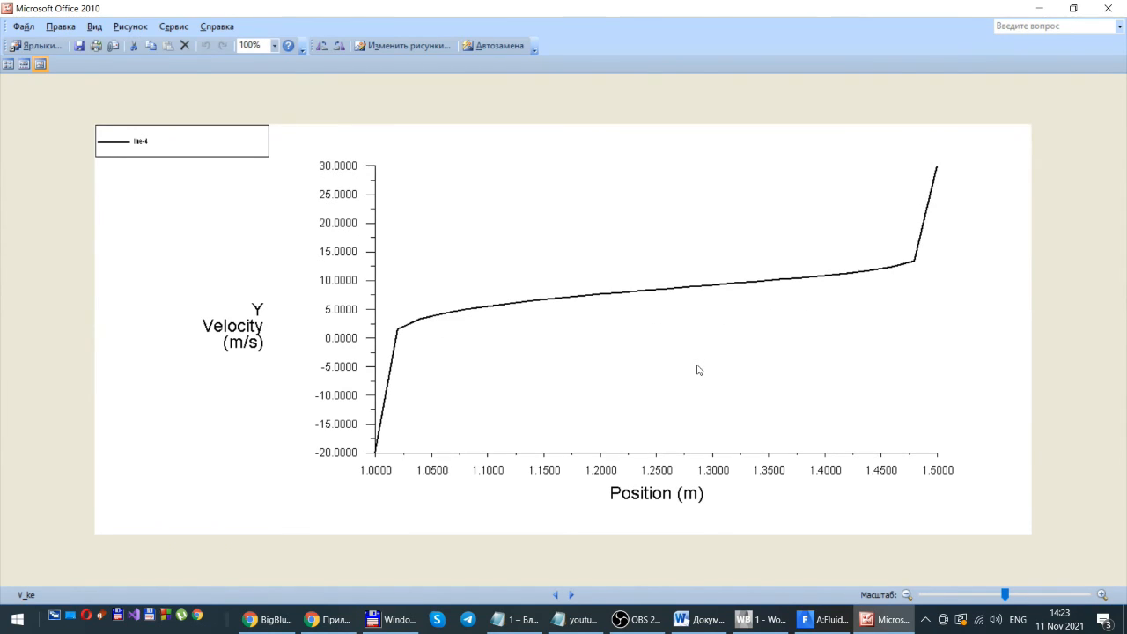
{"action": "key", "text": "Left"}
{"action": "key", "text": "Right"}
{"action": "key", "text": "Right"}
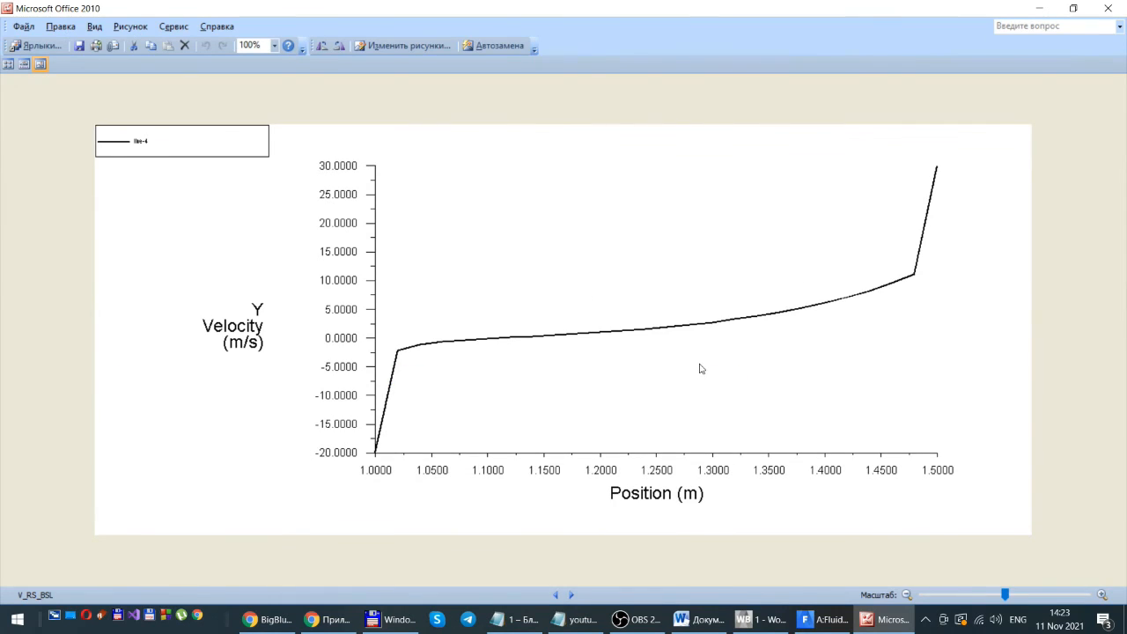
{"action": "key", "text": "Left"}
{"action": "key", "text": "Right"}
{"action": "key", "text": "Left"}
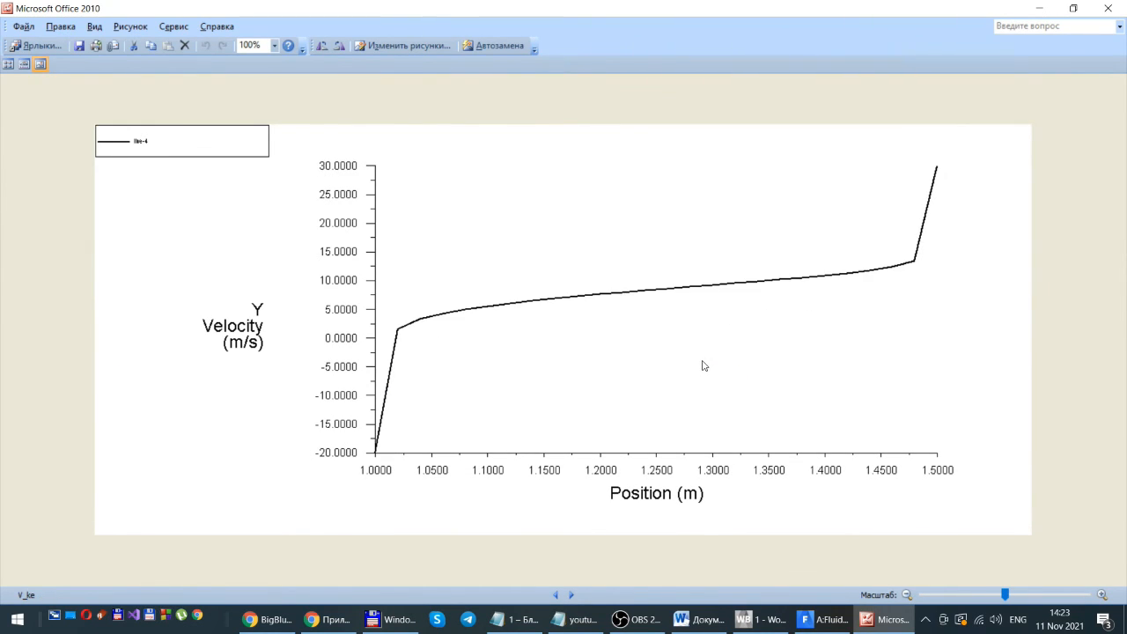
{"action": "key", "text": "Right"}
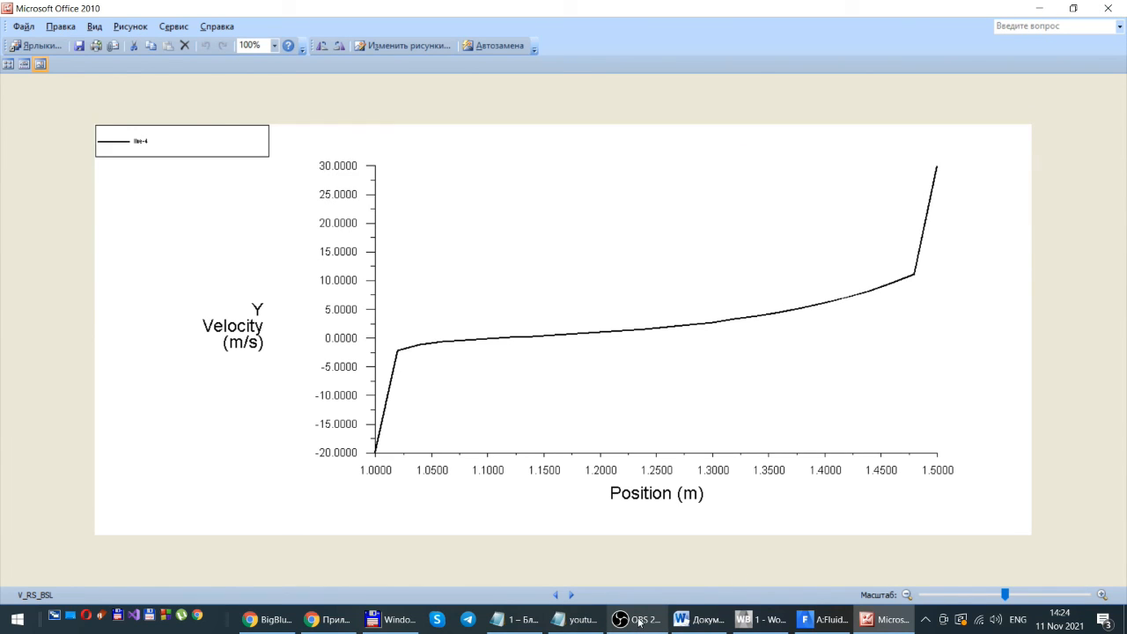
{"action": "mouse_move", "coordinate": [639, 623]}
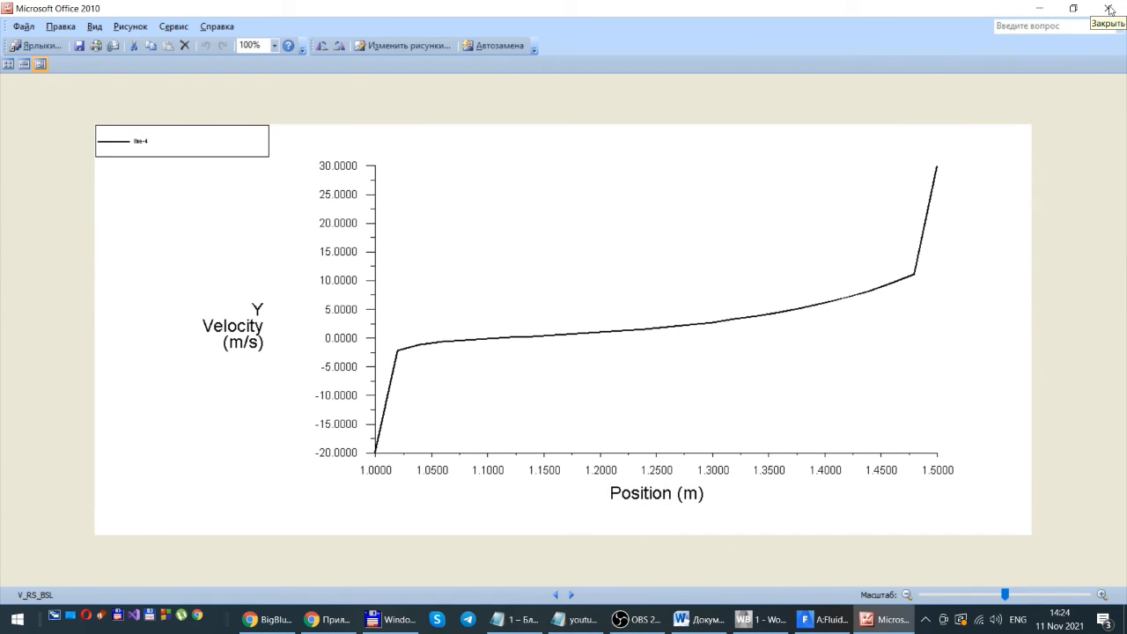
- Return to the Workbench project window and save the project
{"action": "left_click", "coordinate": [823, 619]}
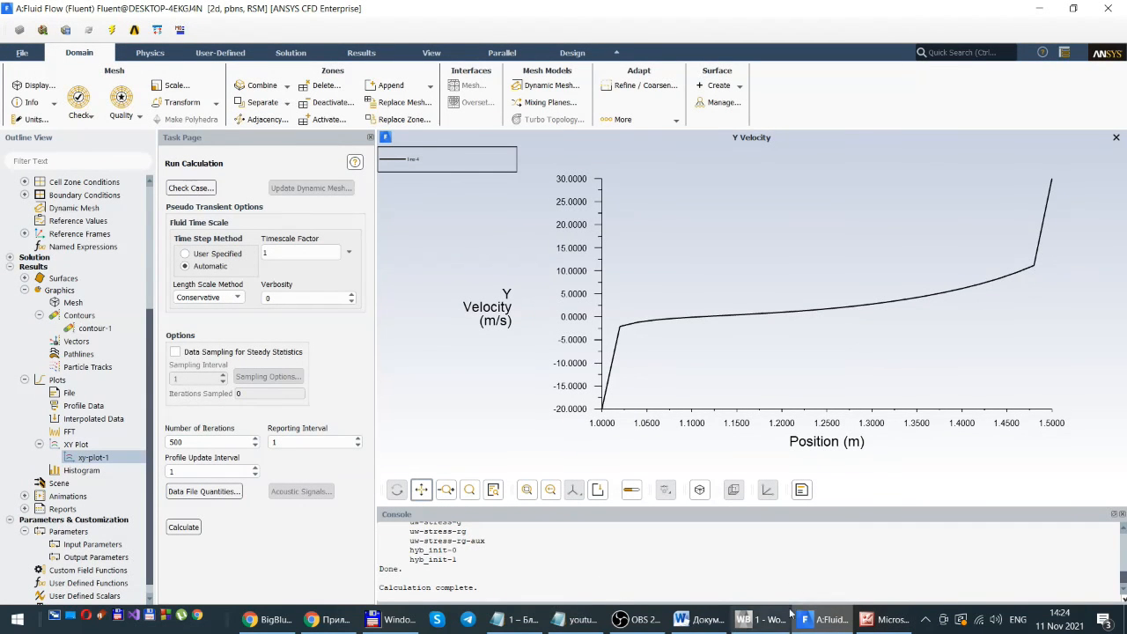
{"action": "left_click", "coordinate": [759, 619]}
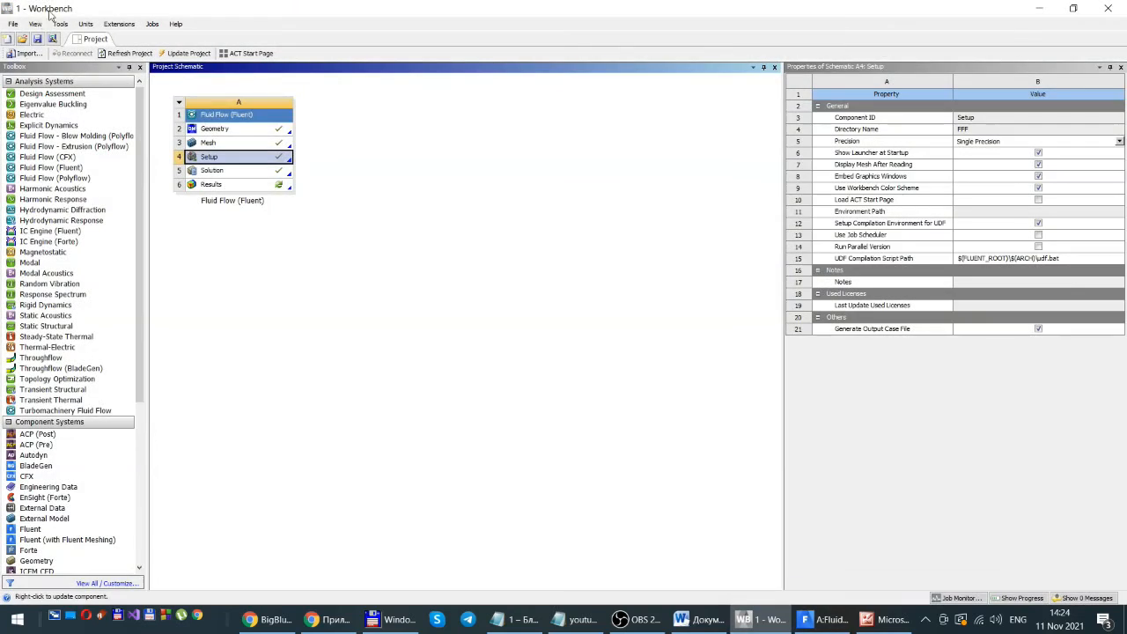
{"action": "left_click", "coordinate": [38, 38]}
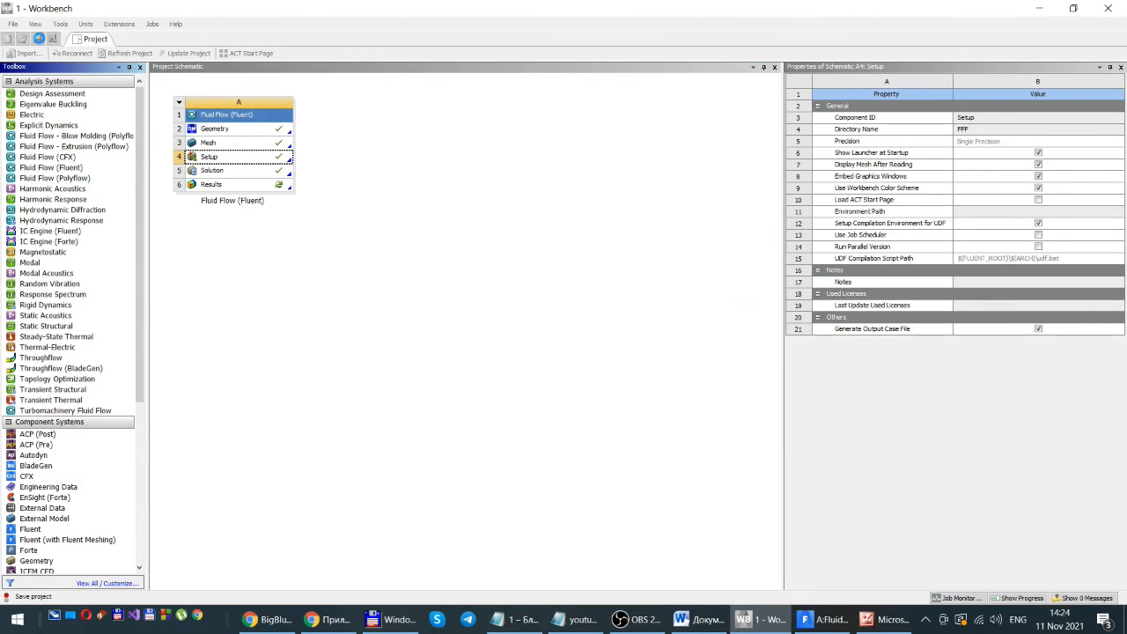